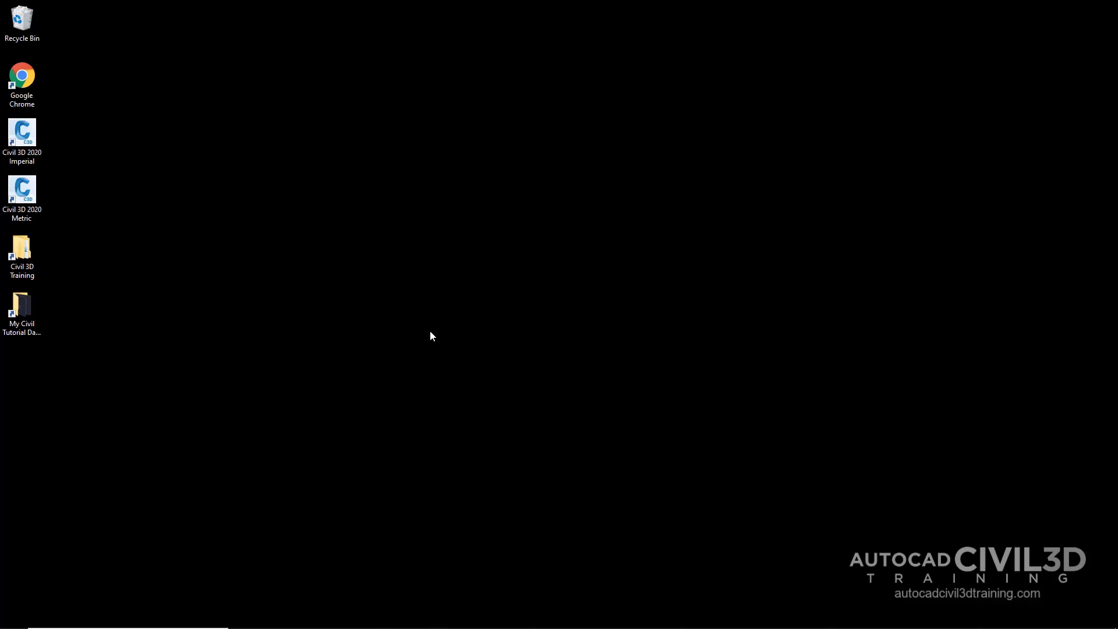
- Open the Drawings folder inside Civil Tutorials, starting from the Civil 3D Training folder on the desktop
{"action": "double_click", "coordinate": [19, 247]}
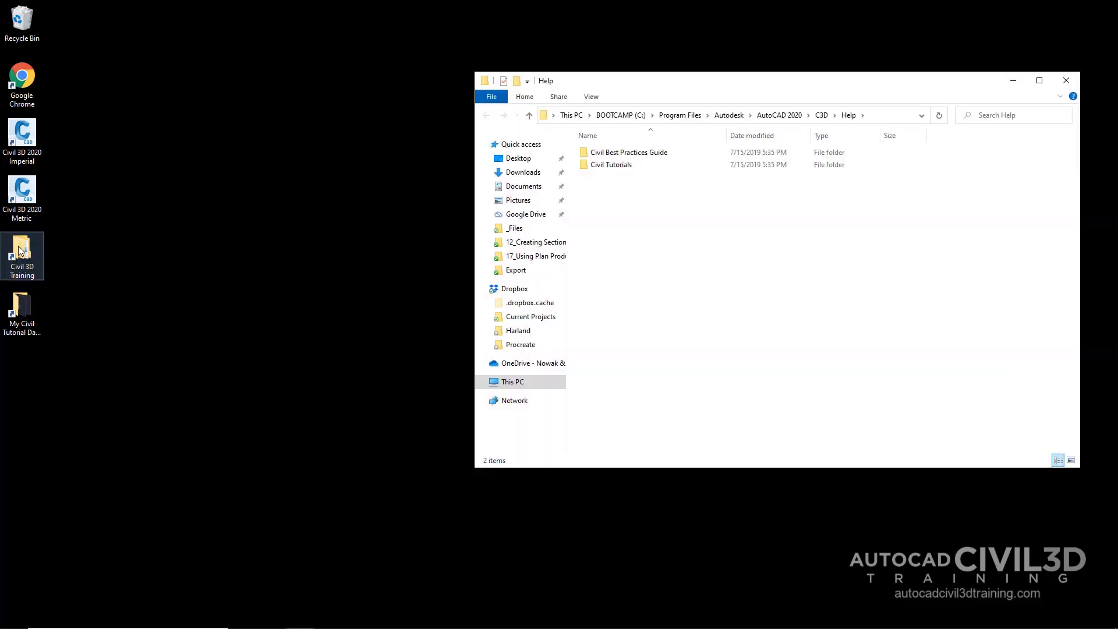
{"action": "left_click", "coordinate": [618, 168]}
{"action": "double_click", "coordinate": [618, 168]}
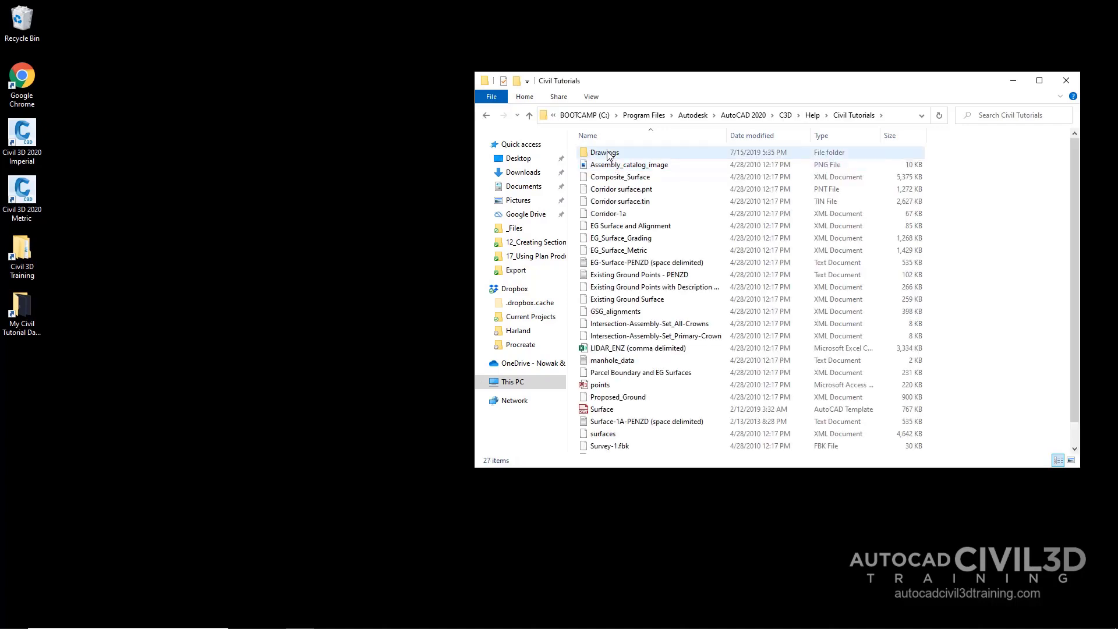
{"action": "double_click", "coordinate": [605, 153]}
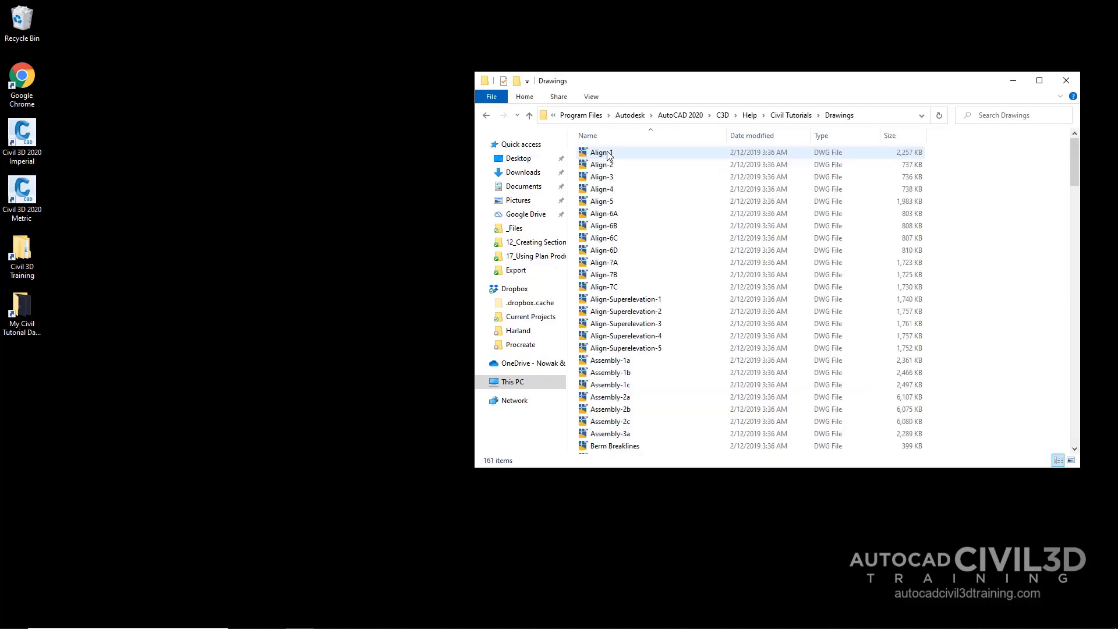
- Copy all the label drawing files from Labels-1a through Labels-Surface
{"action": "scroll", "coordinate": [720, 282], "scroll_direction": "down", "scroll_amount": 6}
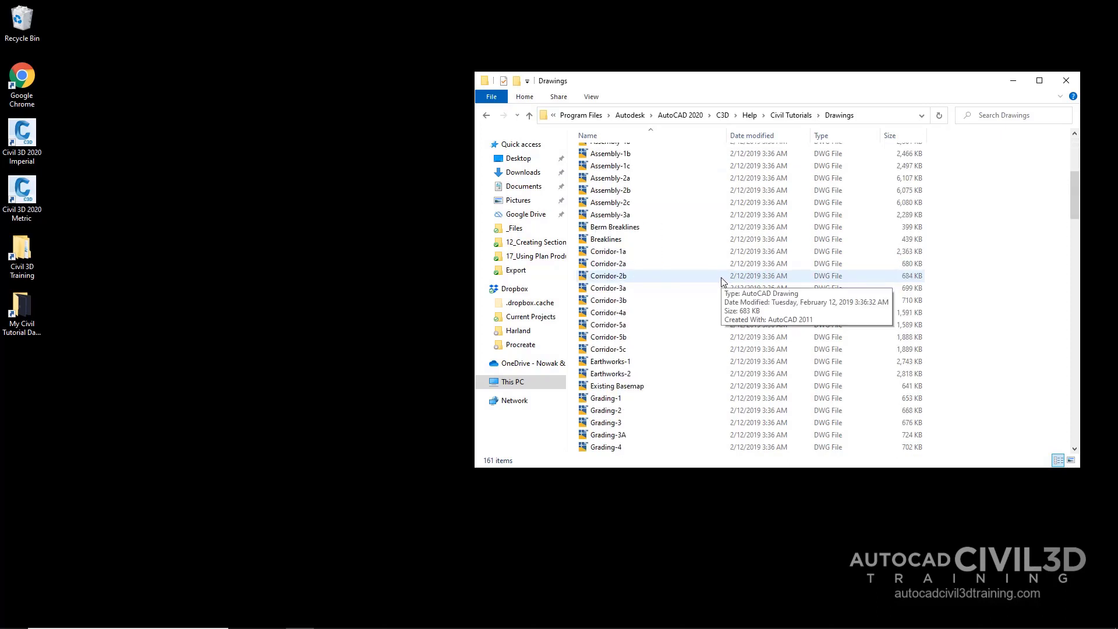
{"action": "scroll", "coordinate": [722, 282], "scroll_direction": "down", "scroll_amount": 10}
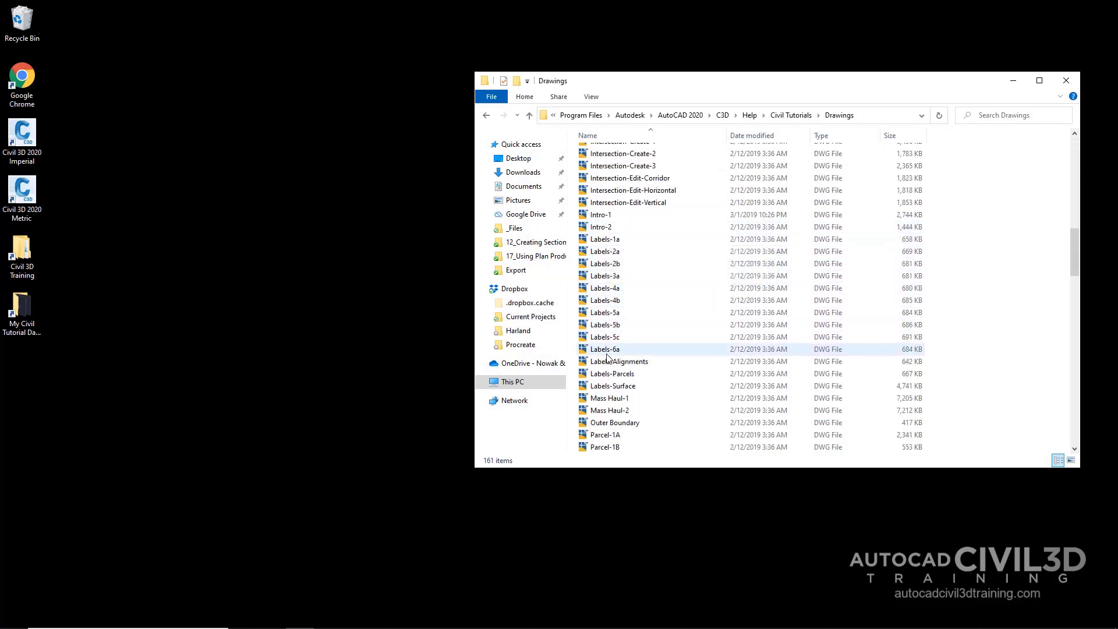
{"action": "left_click", "coordinate": [606, 241]}
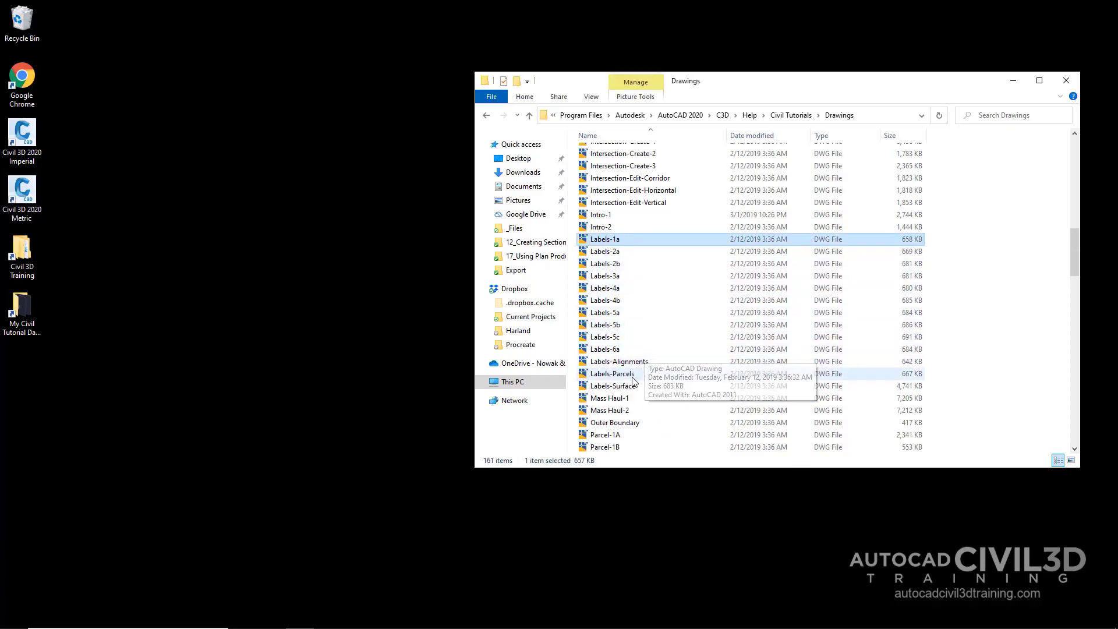
{"action": "left_click", "coordinate": [612, 386], "text": "shift"}
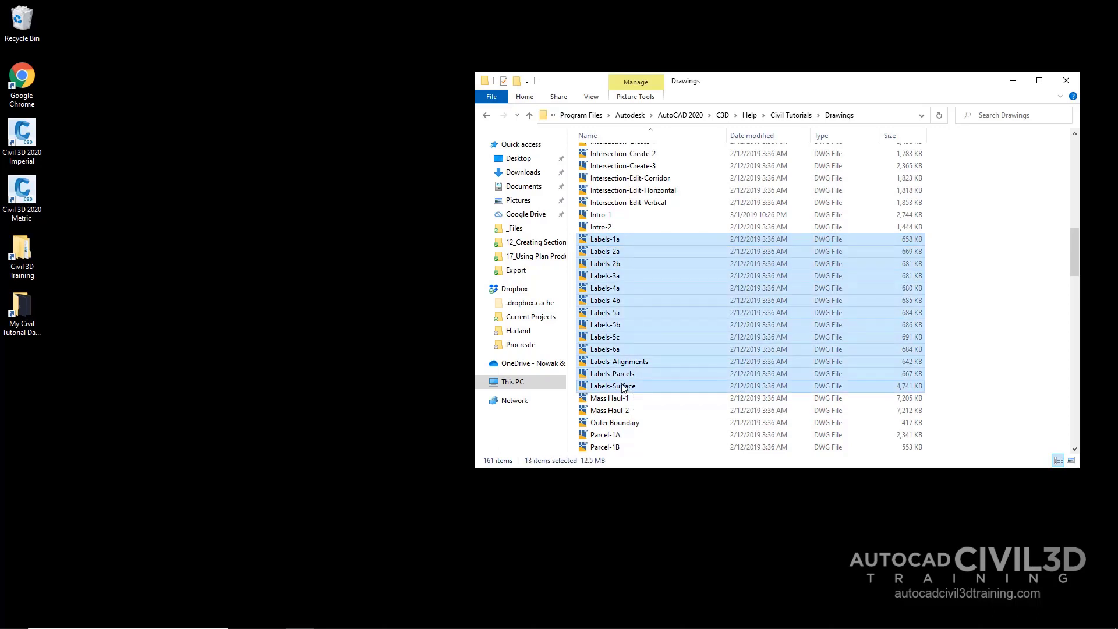
{"action": "right_click", "coordinate": [623, 348]}
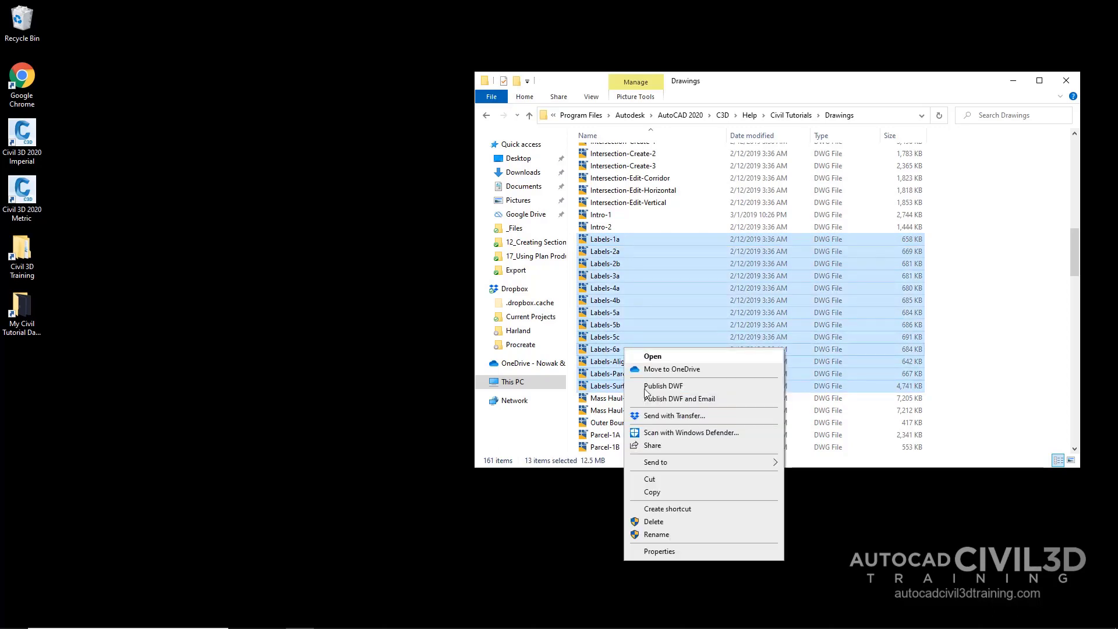
{"action": "left_click", "coordinate": [652, 492]}
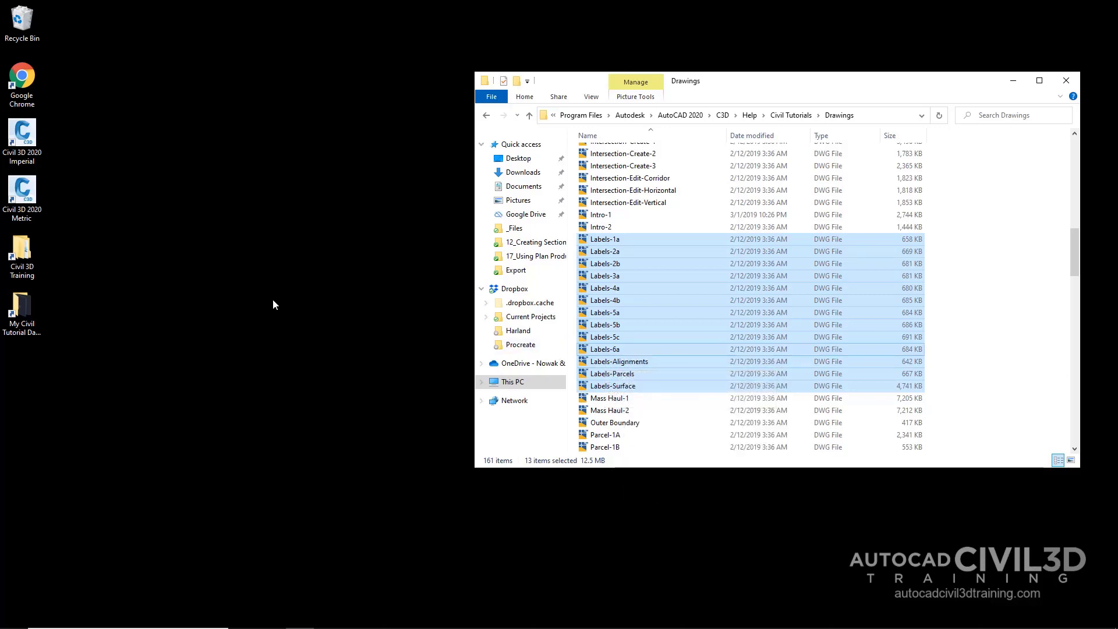
- Paste the copied label drawings into My Civil Tutorial Data Folder
{"action": "double_click", "coordinate": [24, 301]}
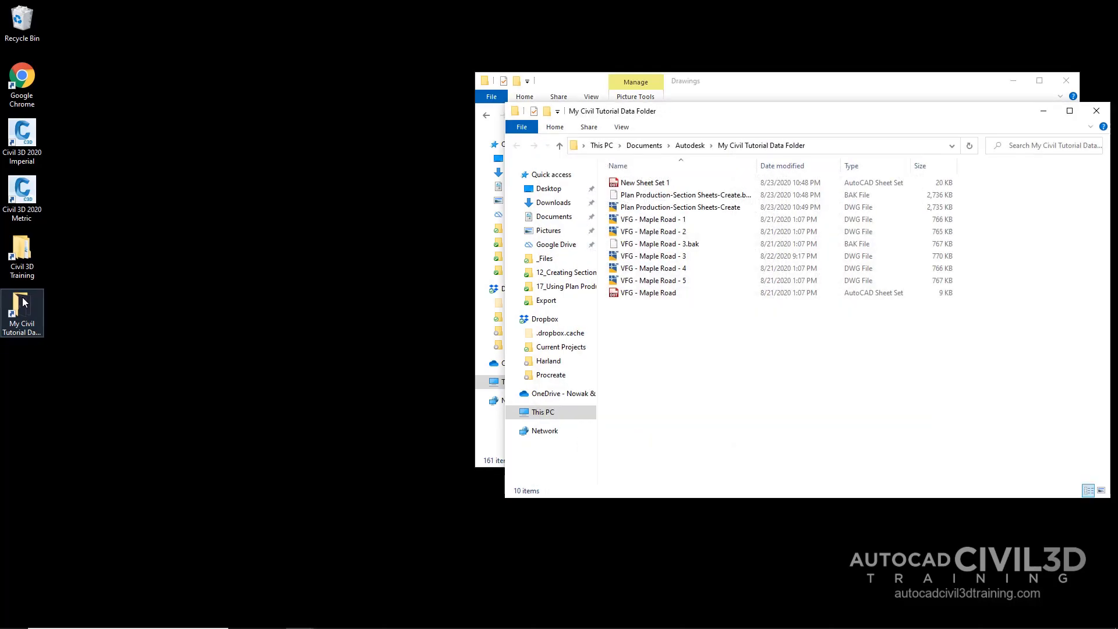
{"action": "right_click", "coordinate": [677, 347]}
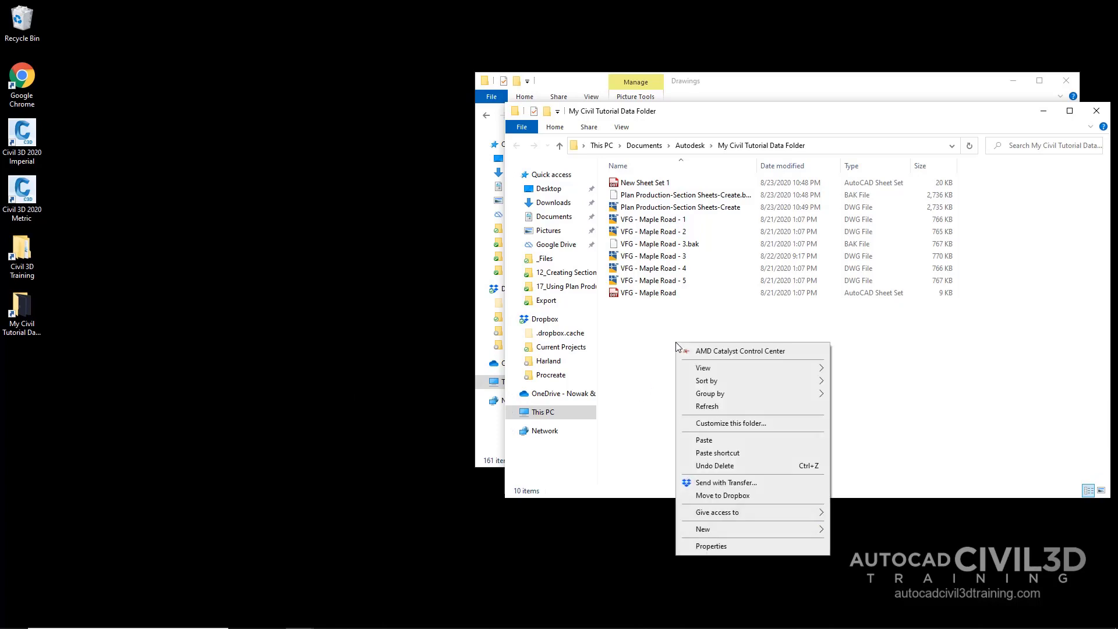
{"action": "left_click", "coordinate": [704, 440]}
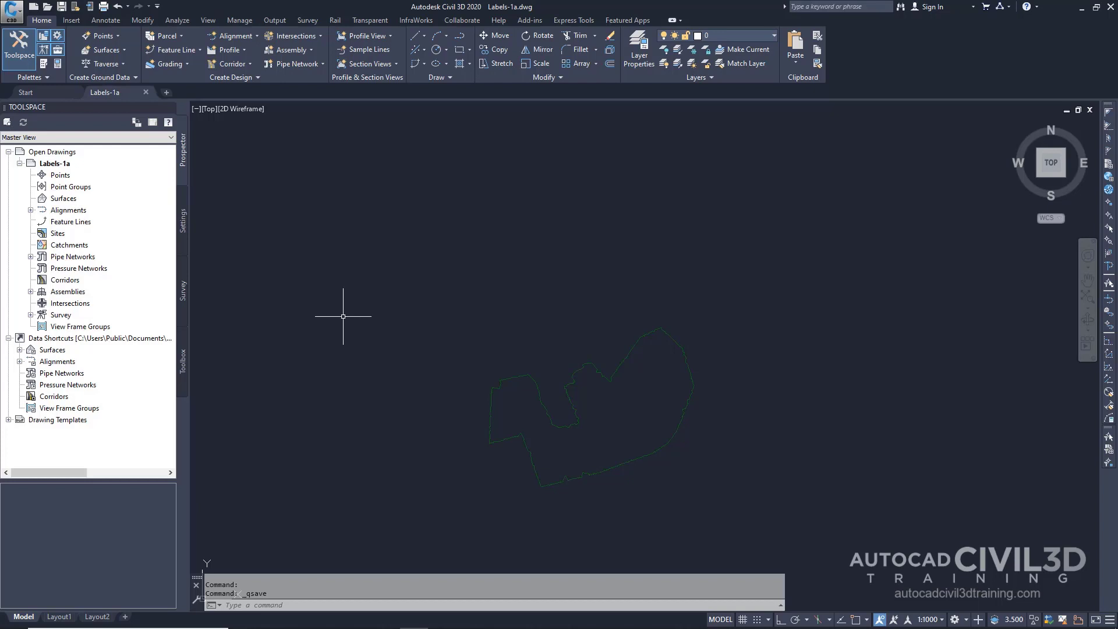
- Attach the Labels-Alignments and Labels-Parcels drawings to Labels-1a as external references with a relative path, then close the references list
{"action": "type", "text": "XREF"}
{"action": "key", "text": "Return"}
{"action": "type", "text": "XREF"}
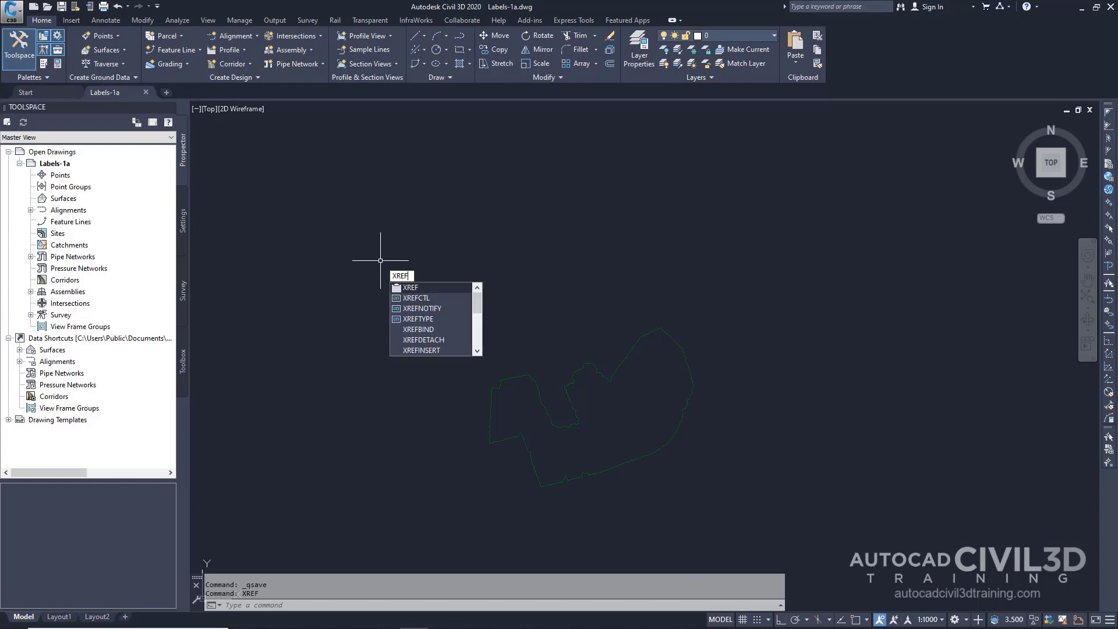
{"action": "key", "text": "Return"}
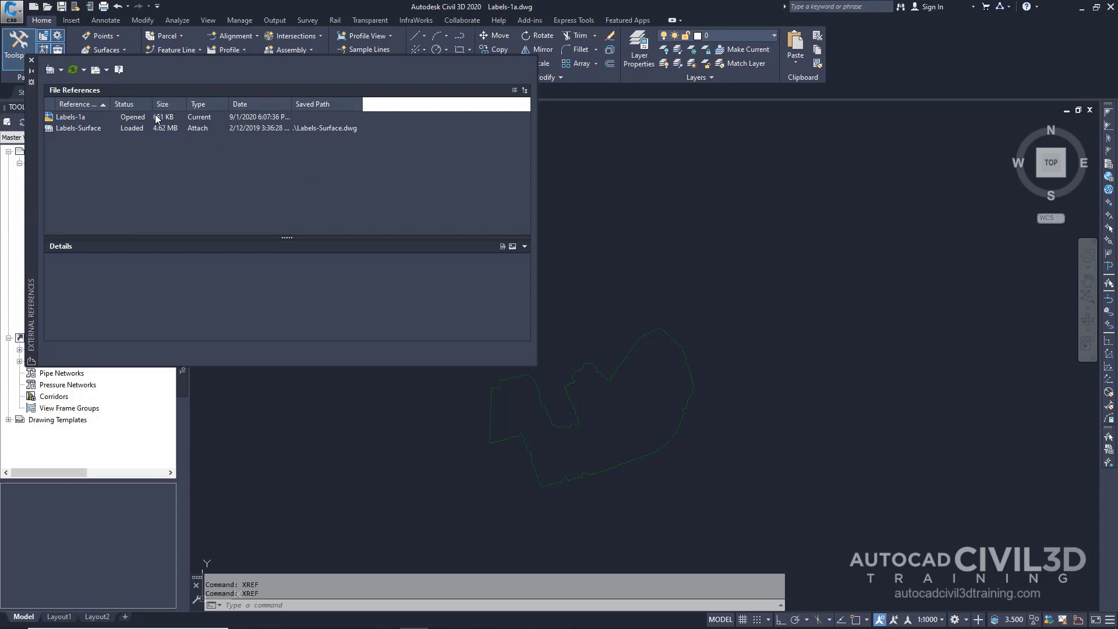
{"action": "mouse_move", "coordinate": [154, 129]}
{"action": "left_click", "coordinate": [61, 70]}
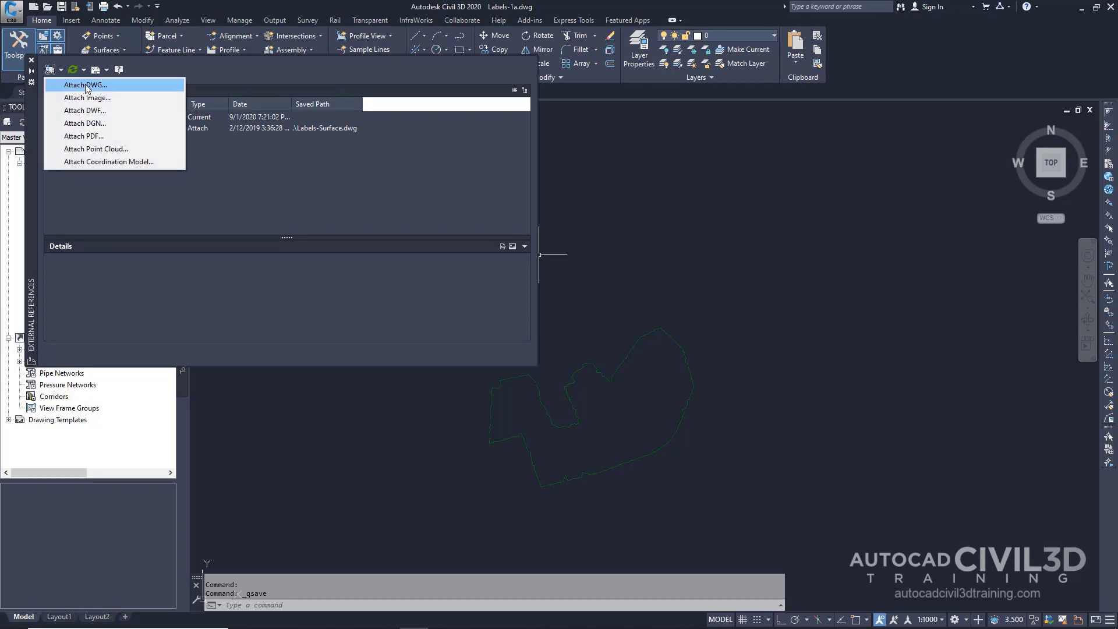
{"action": "left_click", "coordinate": [86, 85]}
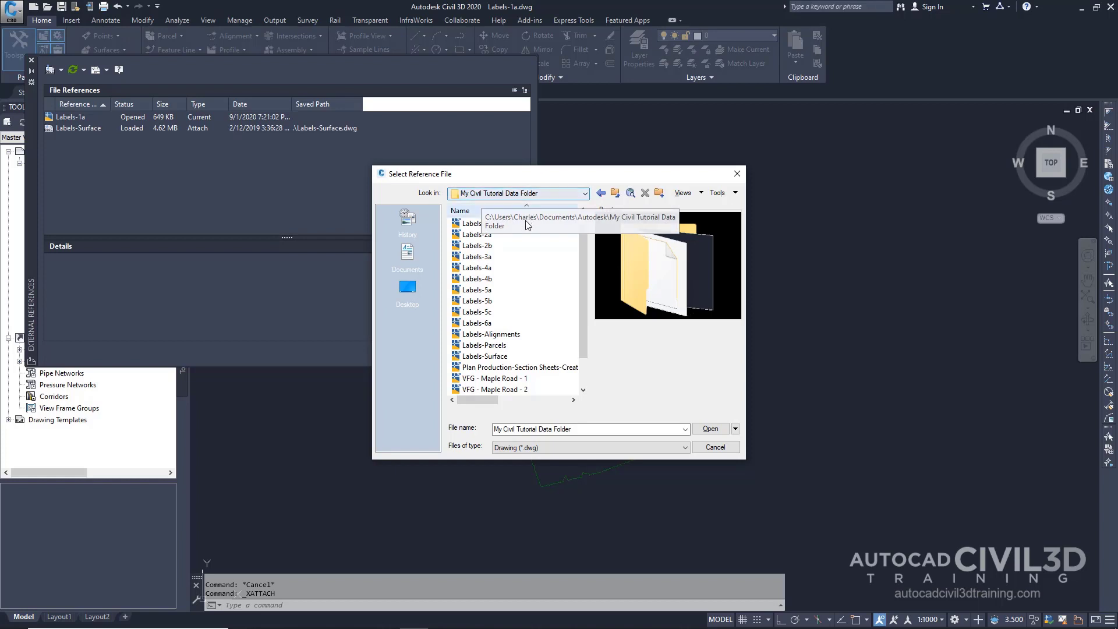
{"action": "left_click", "coordinate": [508, 335]}
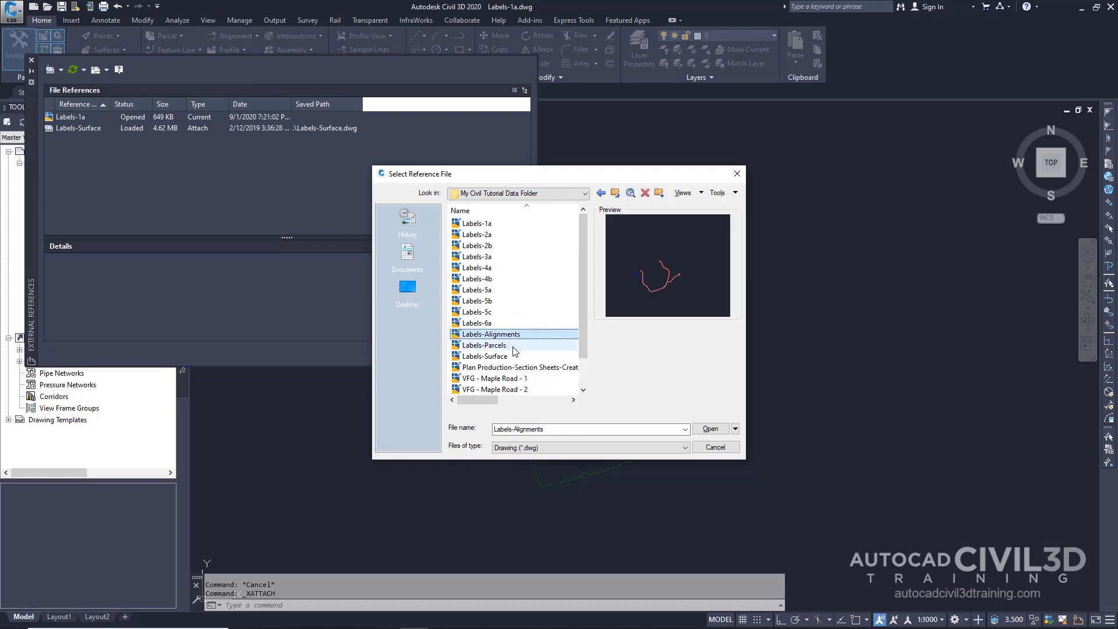
{"action": "left_click", "coordinate": [514, 348], "text": "ctrl"}
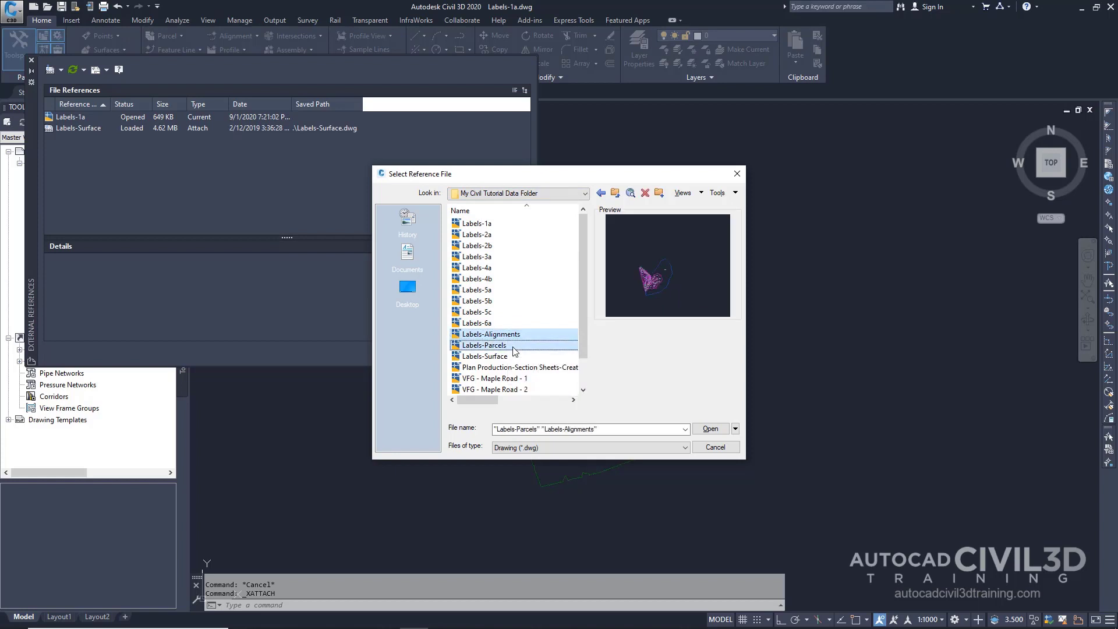
{"action": "left_click", "coordinate": [710, 429]}
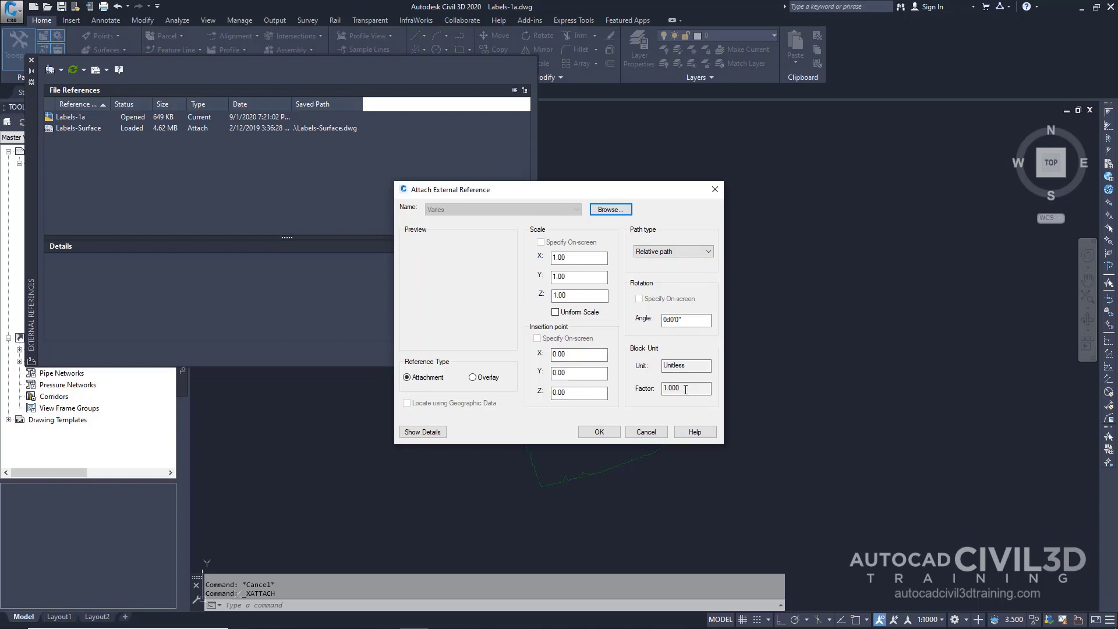
{"action": "left_click", "coordinate": [610, 430]}
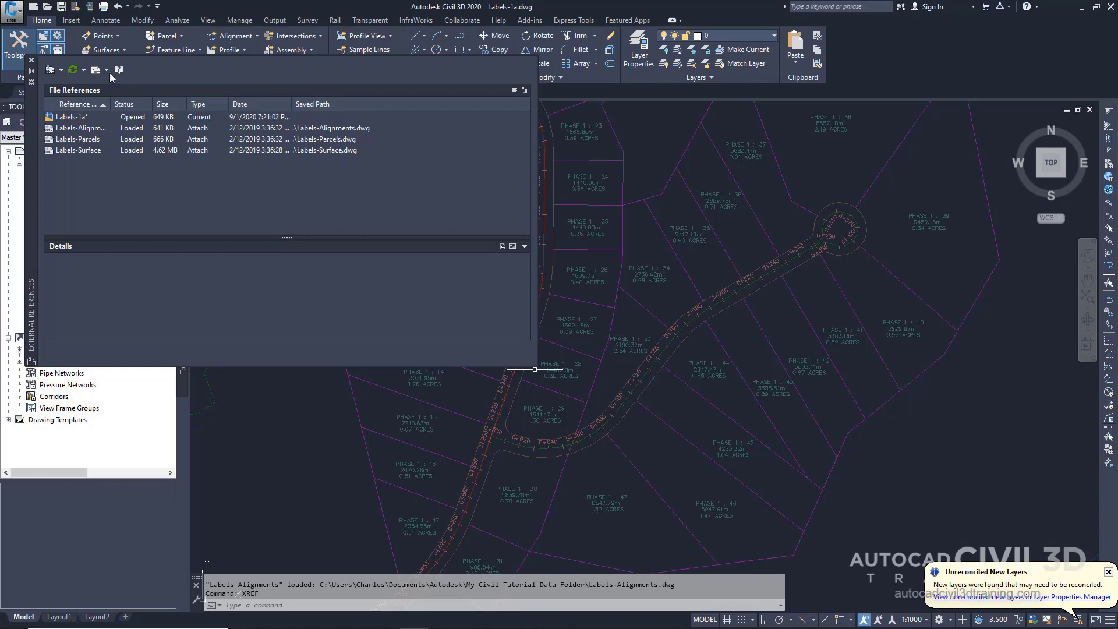
{"action": "left_click", "coordinate": [32, 62]}
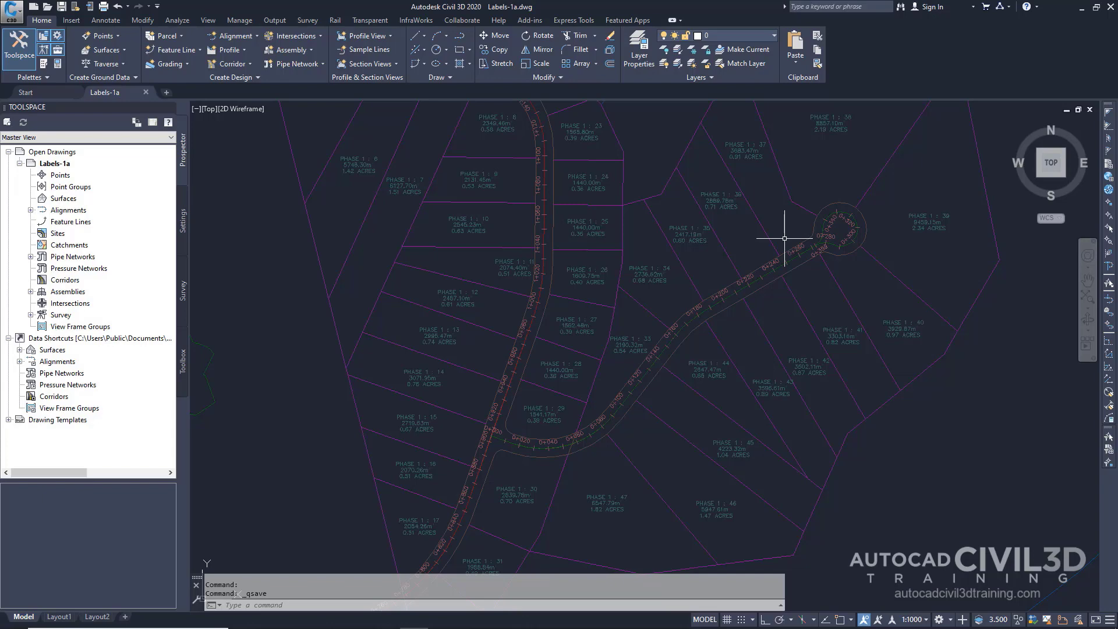
- Review the labels and tables annotation commands and the feature, label type and style options for adding labels
{"action": "left_click", "coordinate": [108, 23]}
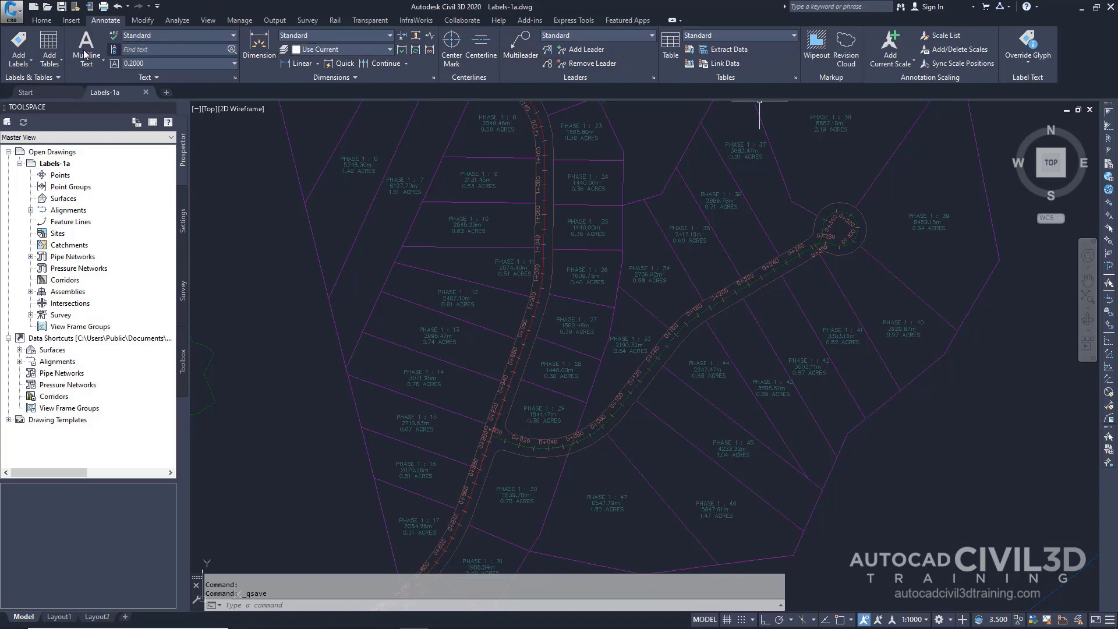
{"action": "left_click", "coordinate": [46, 78]}
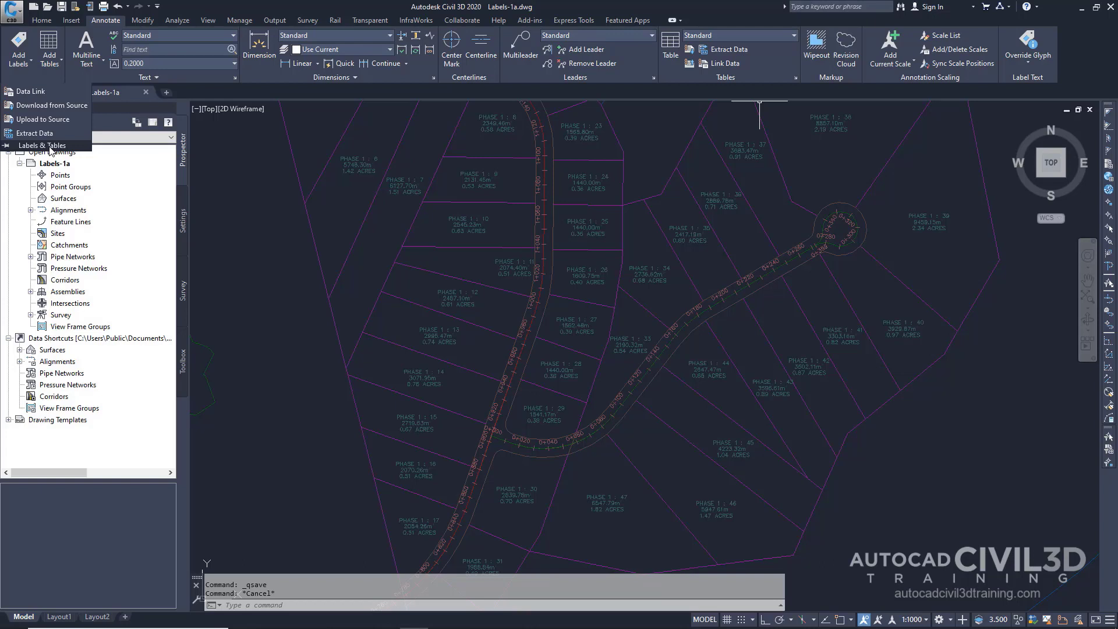
{"action": "key", "text": "Escape"}
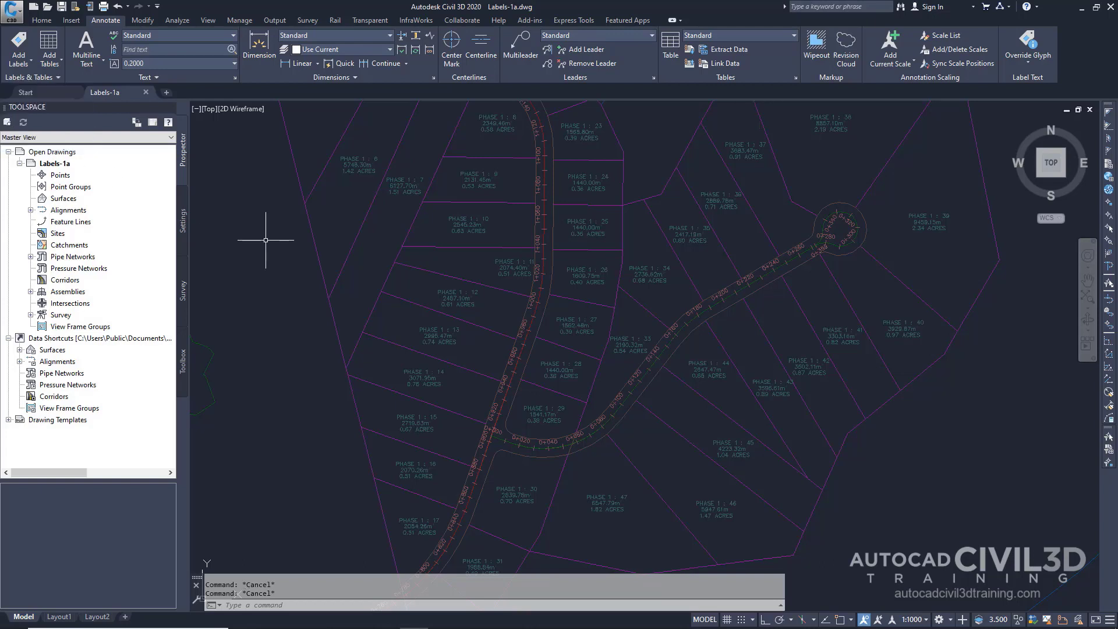
{"action": "left_click", "coordinate": [18, 49]}
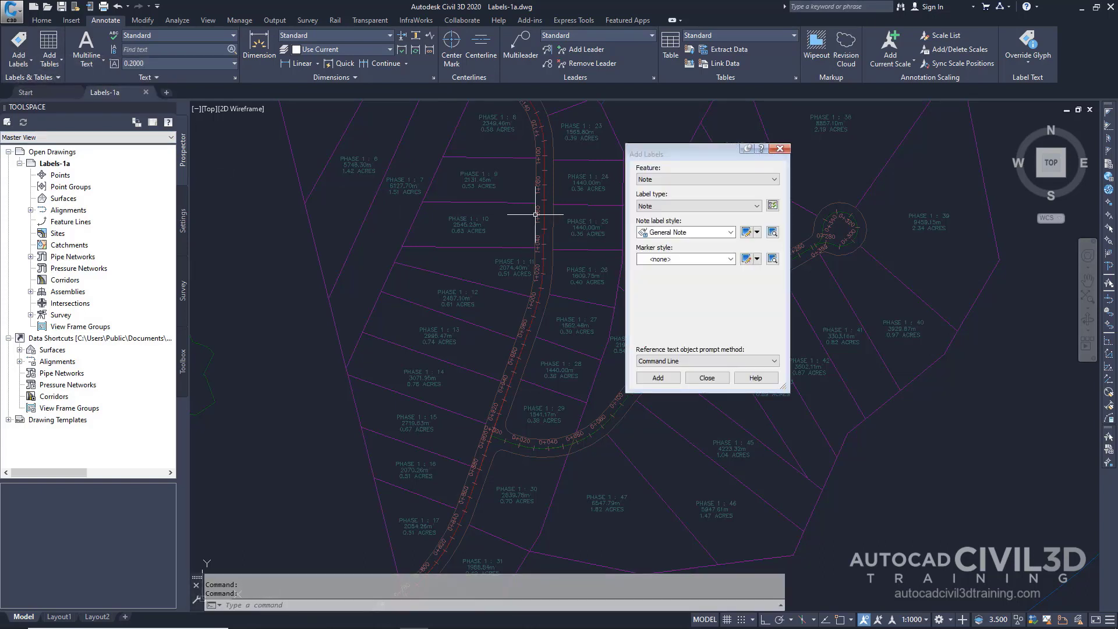
{"action": "left_click_drag", "start_coordinate": [661, 154], "coordinate": [497, 174]}
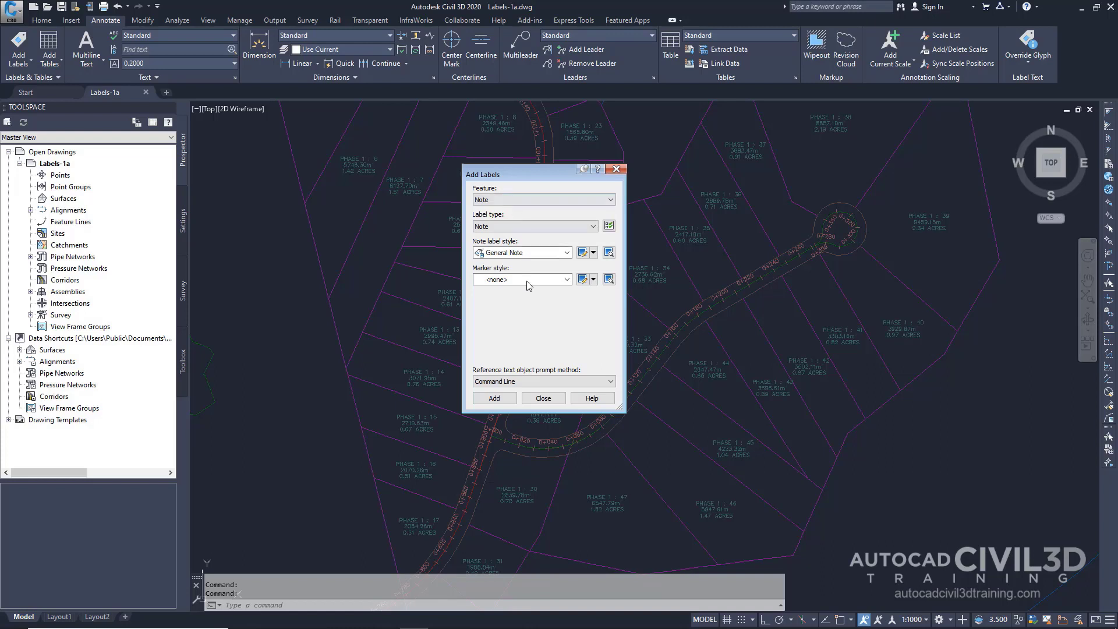
{"action": "left_click", "coordinate": [544, 398]}
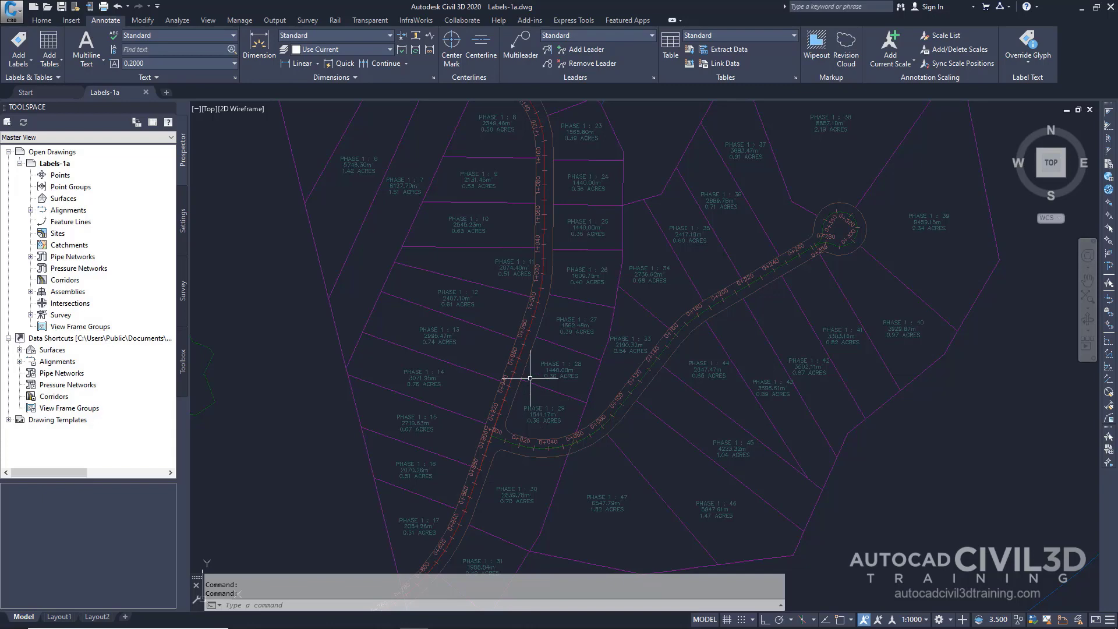
- Display the surface modification tools and examine their label and legend commands
{"action": "left_click", "coordinate": [142, 21]}
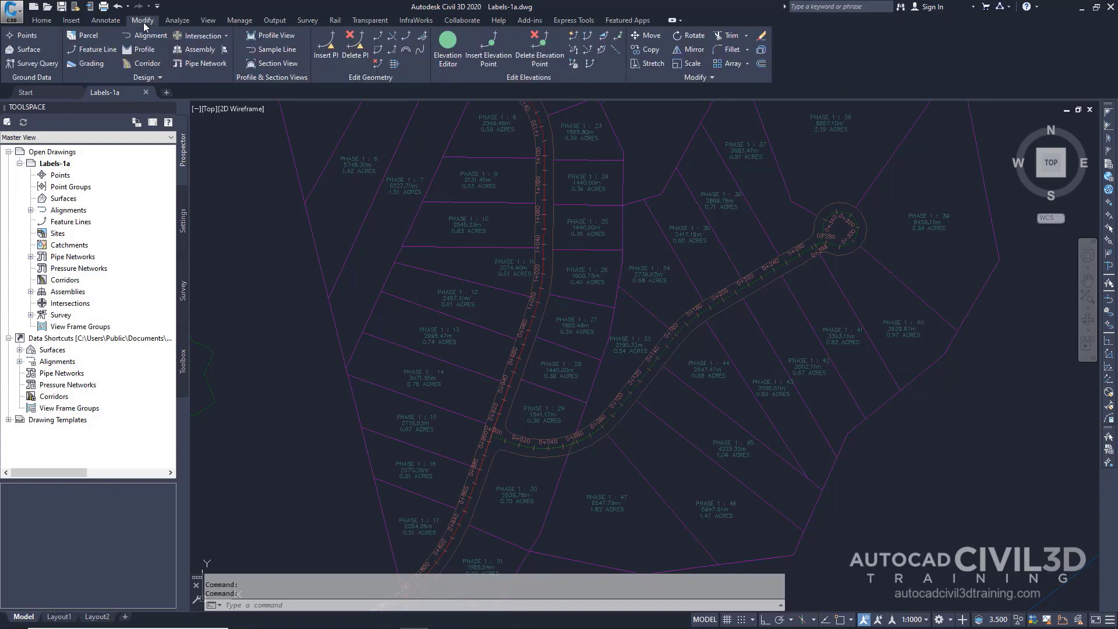
{"action": "left_click", "coordinate": [34, 52]}
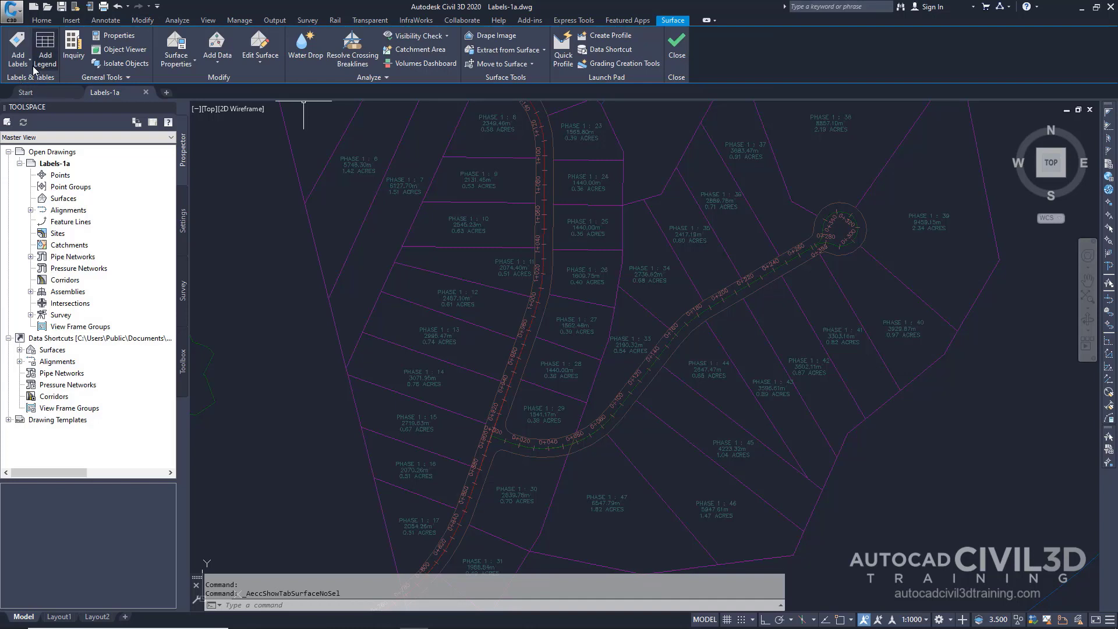
{"action": "left_click", "coordinate": [30, 63]}
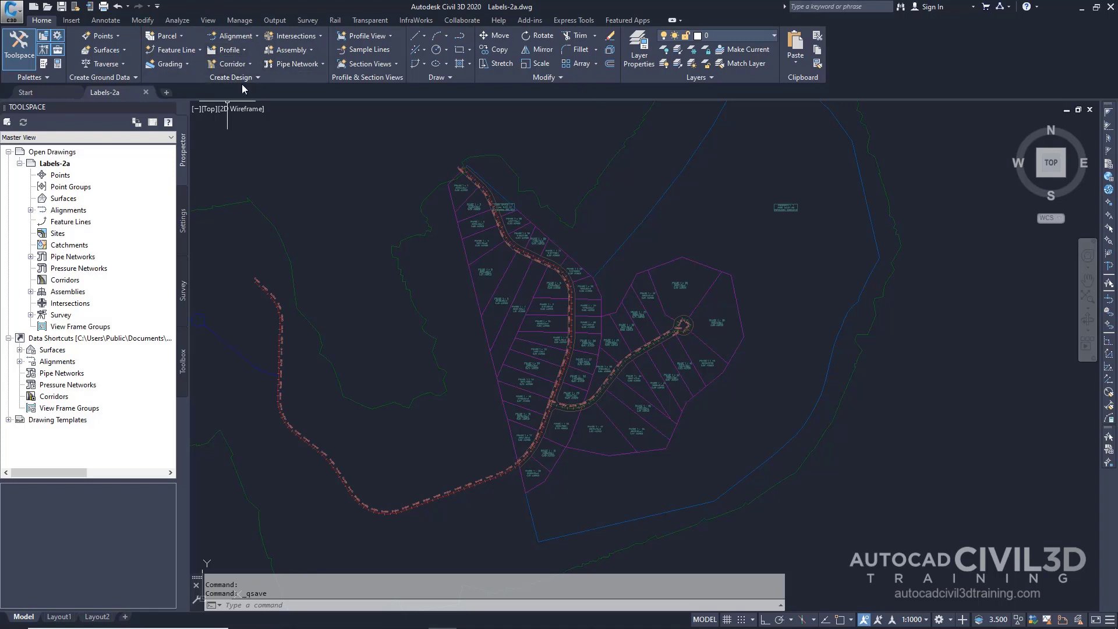
- Start creating an alignment from the external reference's blue cul-de-sac polyline west of the main road, accepting the default direction
{"action": "left_click", "coordinate": [257, 37]}
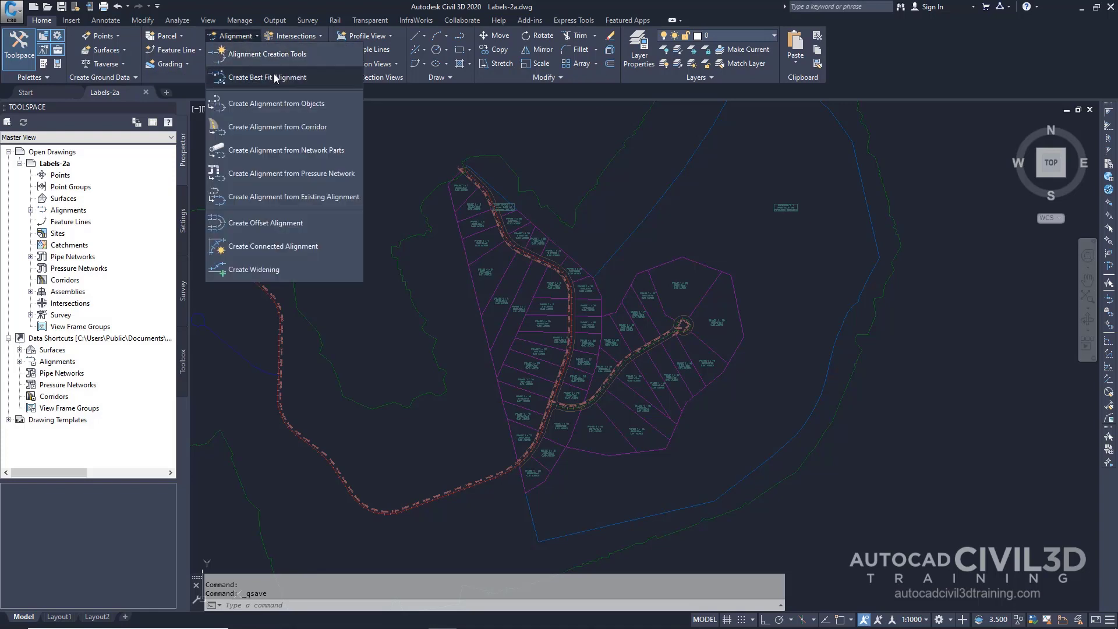
{"action": "left_click", "coordinate": [331, 105]}
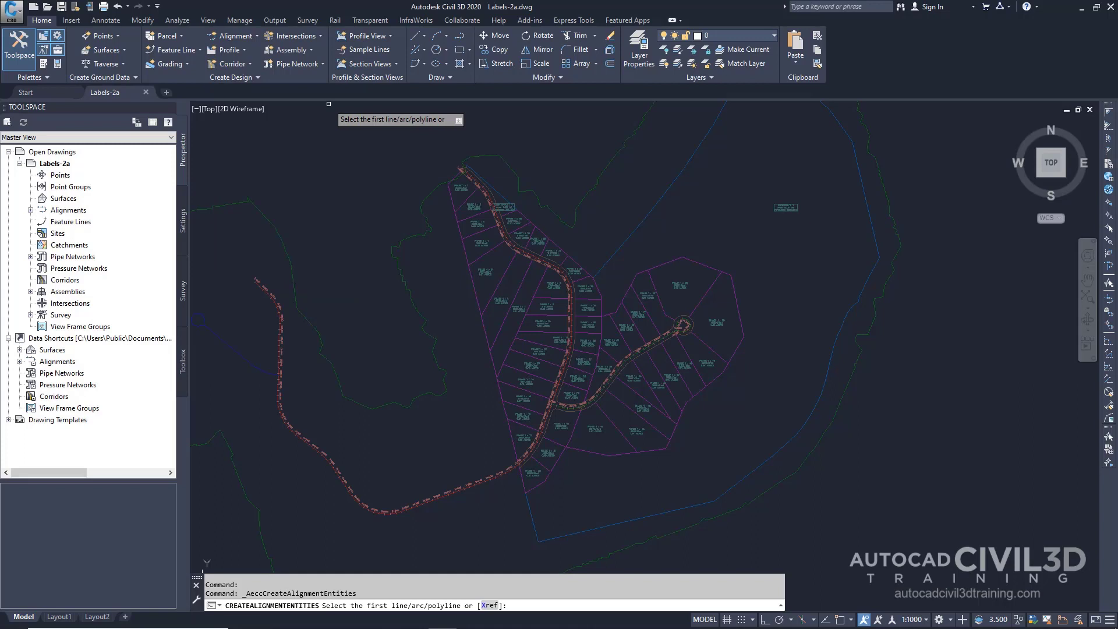
{"action": "type", "text": "x"}
{"action": "key", "text": "Return"}
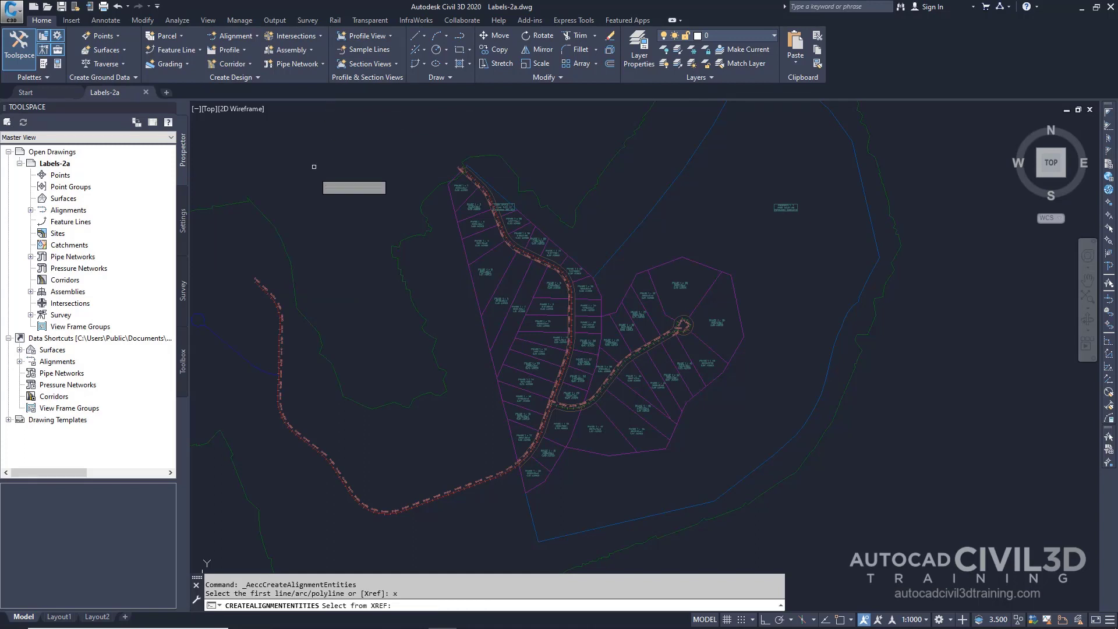
{"action": "middle_click_drag", "start_coordinate": [292, 327], "coordinate": [429, 291]}
{"action": "scroll", "coordinate": [390, 315], "scroll_direction": "up", "scroll_amount": 5}
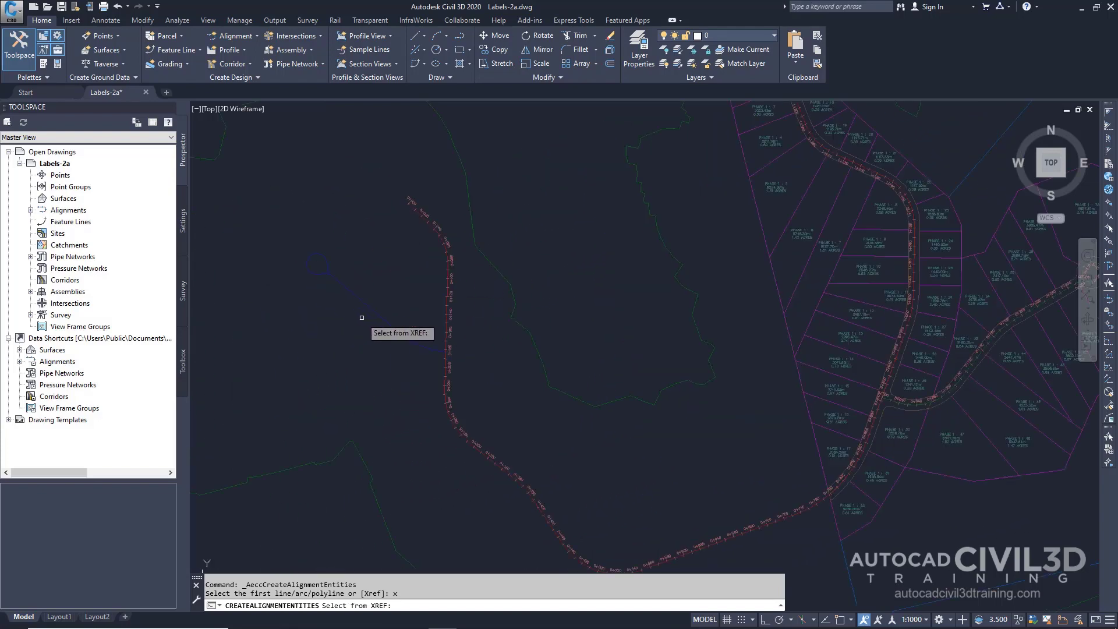
{"action": "left_click", "coordinate": [391, 315]}
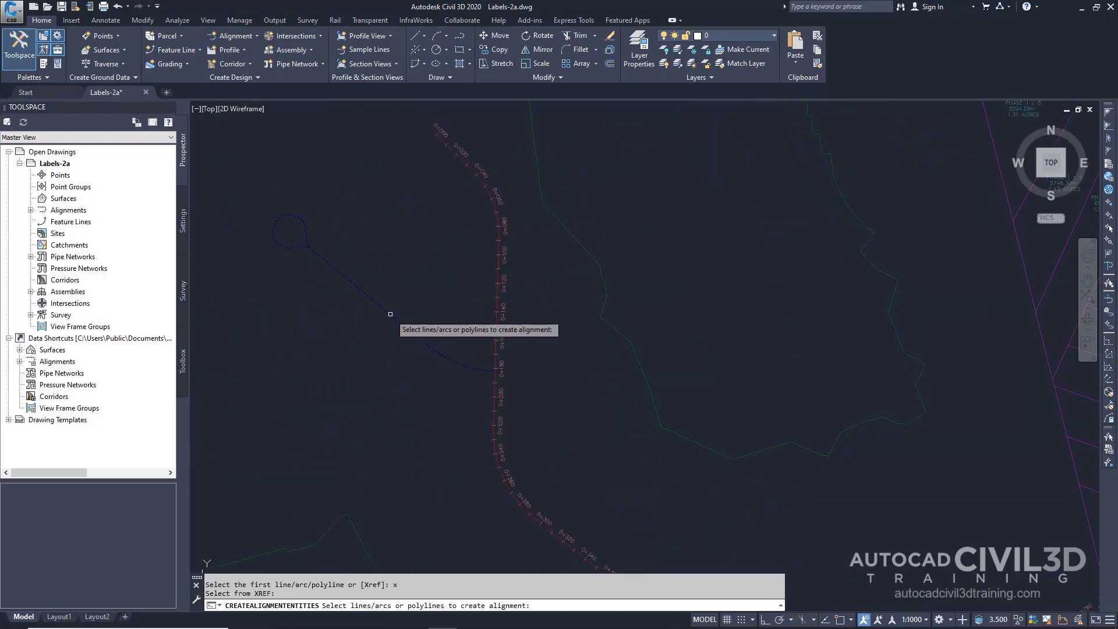
{"action": "key", "text": "Return"}
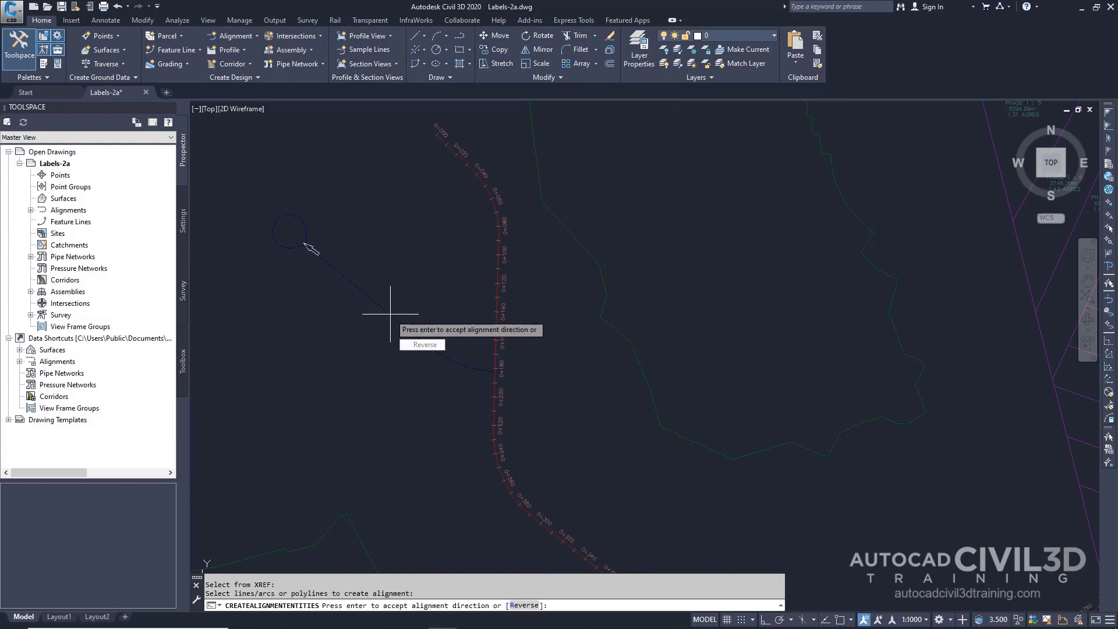
{"action": "key", "text": "Return"}
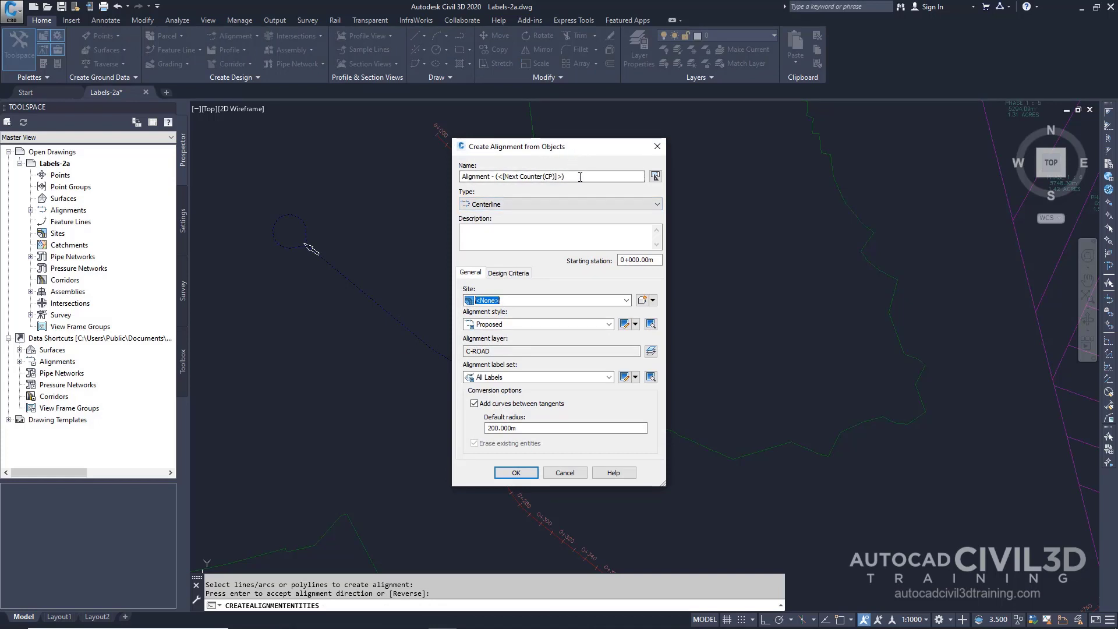
- Name the new alignment West Street
{"action": "left_click_drag", "start_coordinate": [566, 176], "coordinate": [441, 179]}
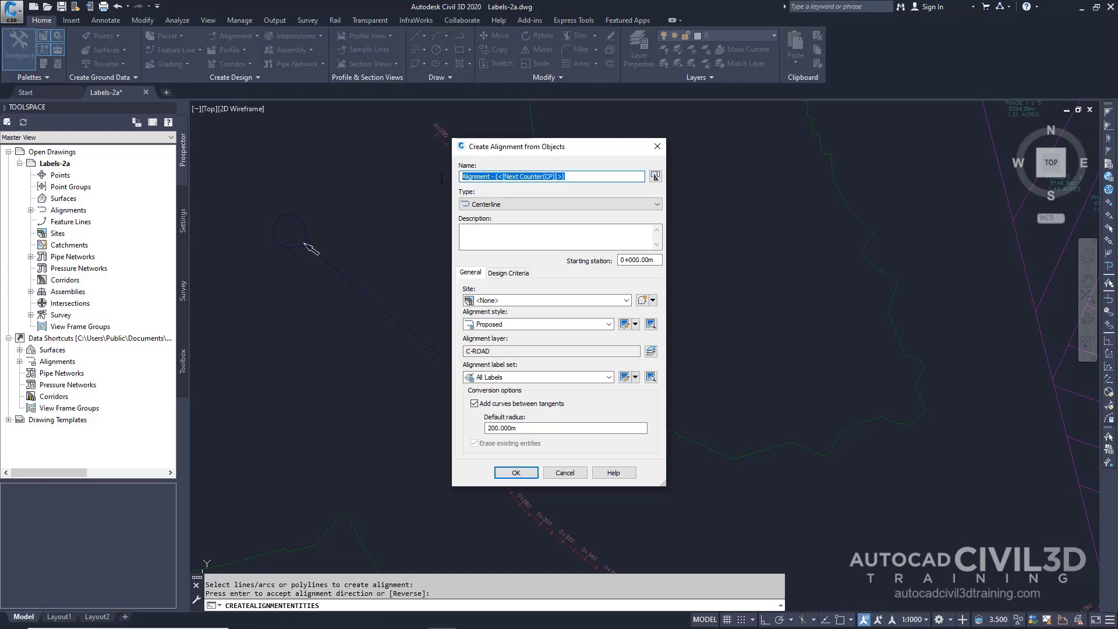
{"action": "type", "text": "West S"}
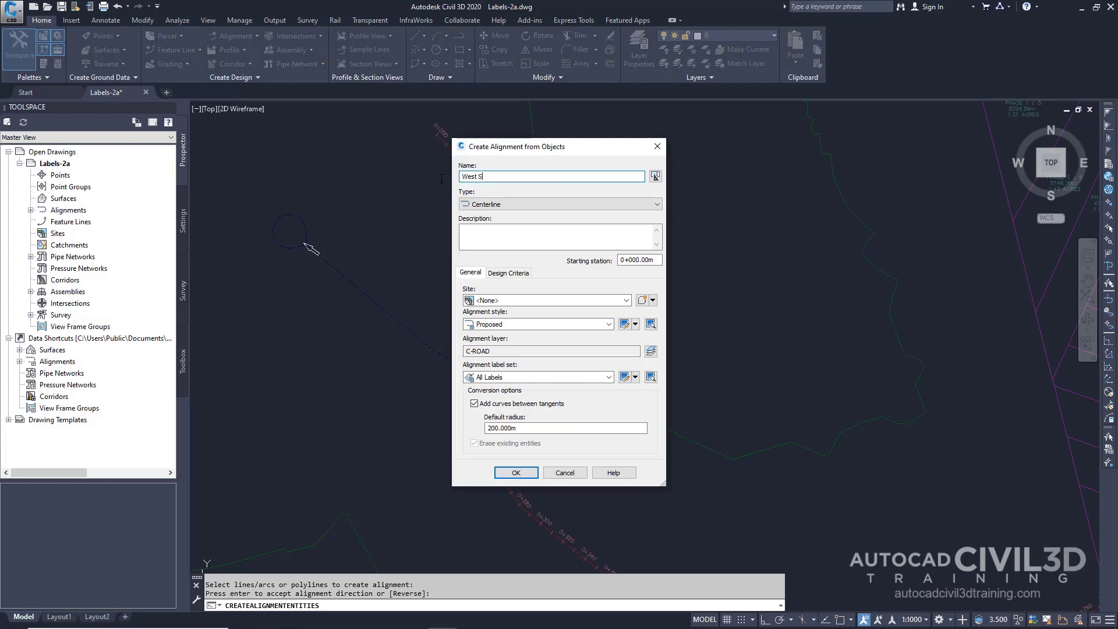
{"action": "type", "text": "treet"}
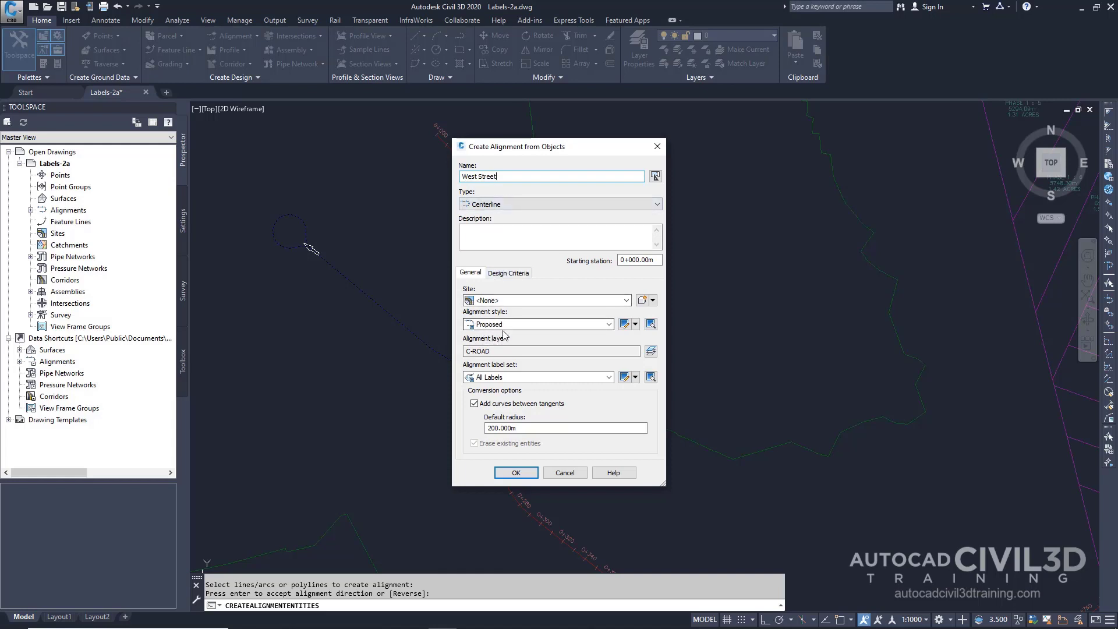
{"action": "left_click", "coordinate": [514, 378]}
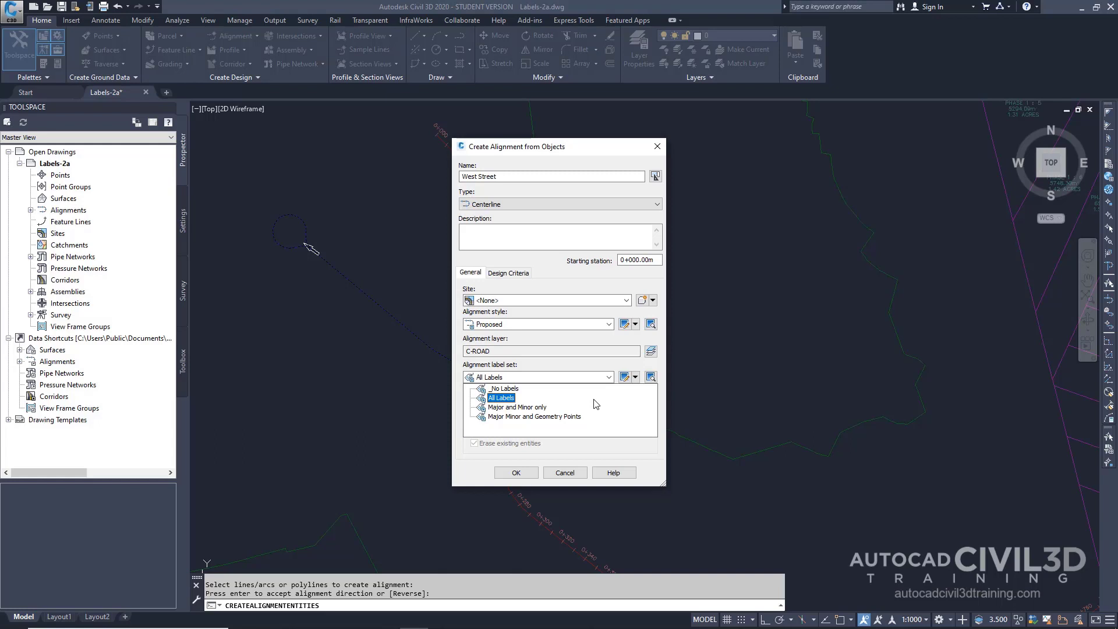
{"action": "left_click", "coordinate": [517, 390]}
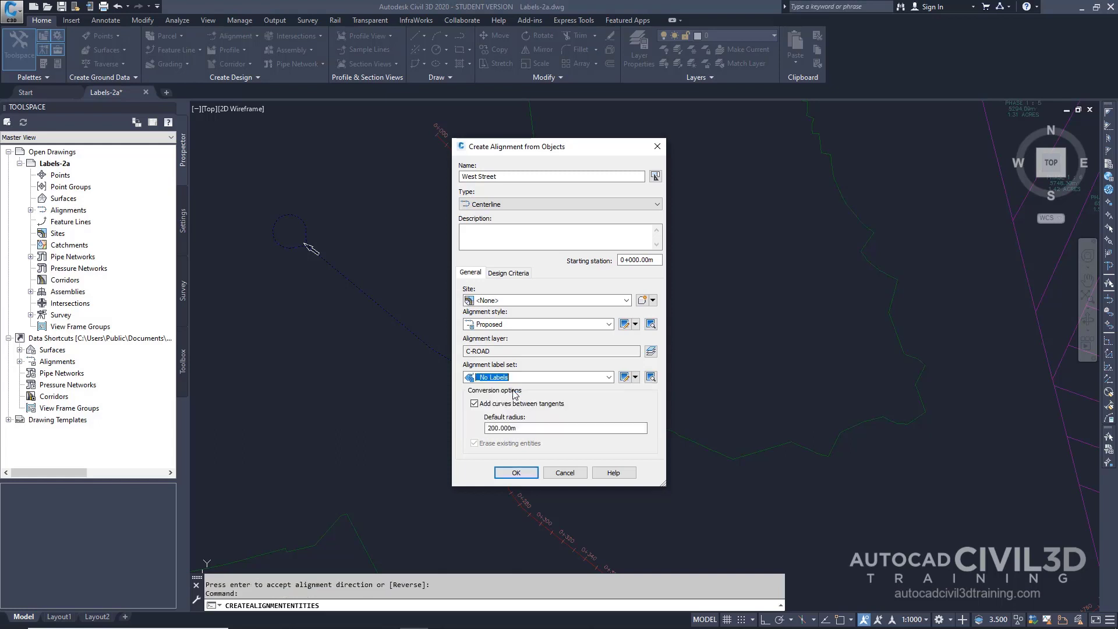
{"action": "left_click", "coordinate": [636, 376]}
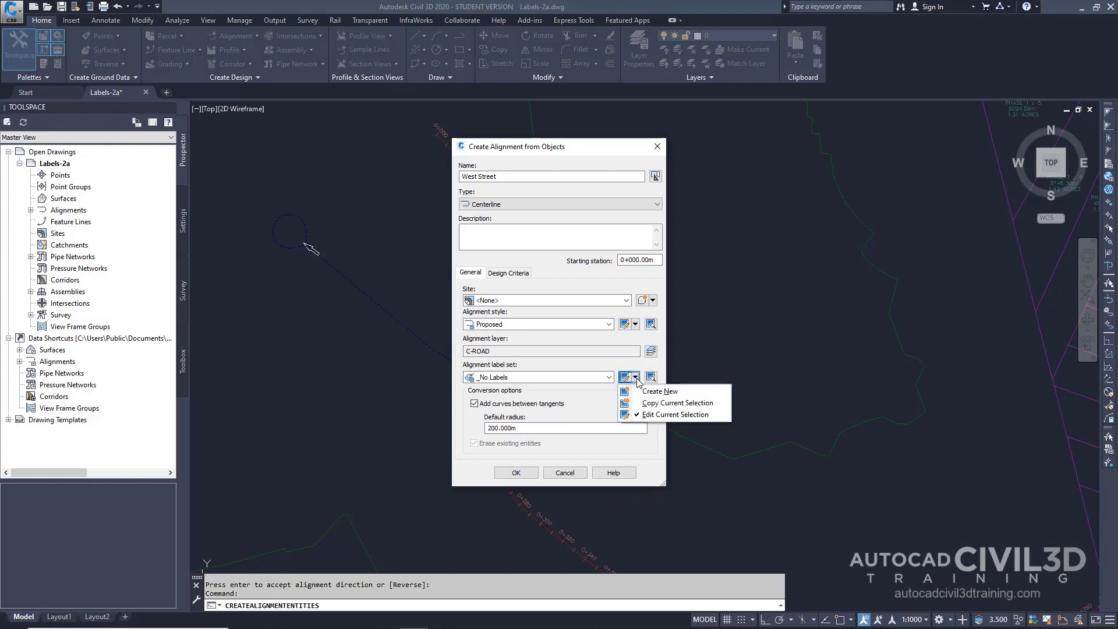
{"action": "left_click", "coordinate": [656, 415]}
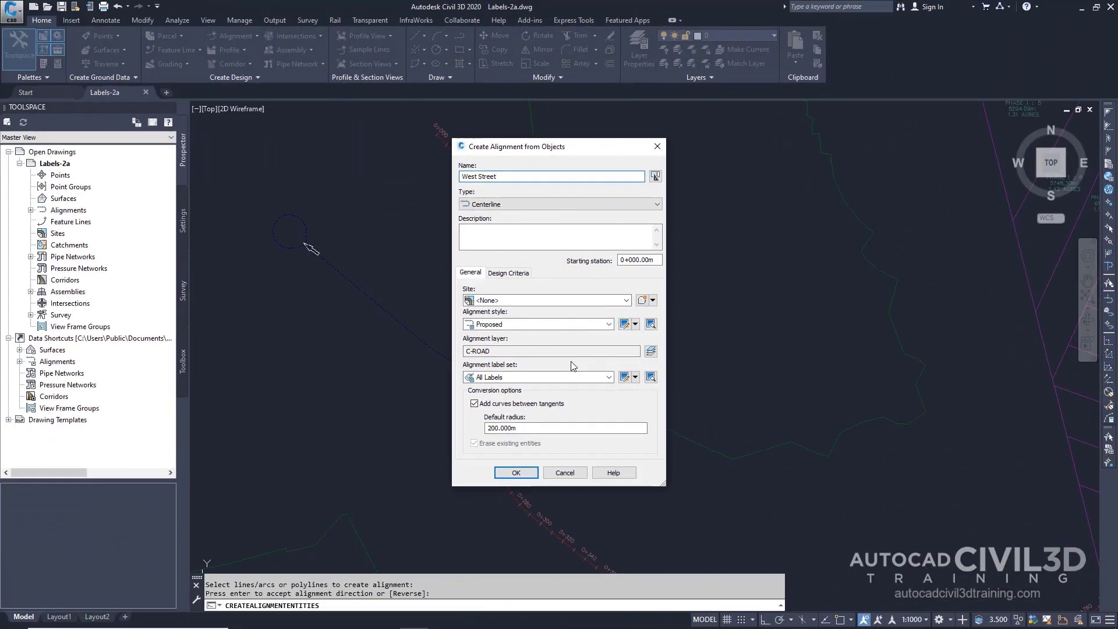
- Choose the Major Minor and Geometry Points alignment label set and make a copy of it for editing
{"action": "left_click", "coordinate": [609, 377]}
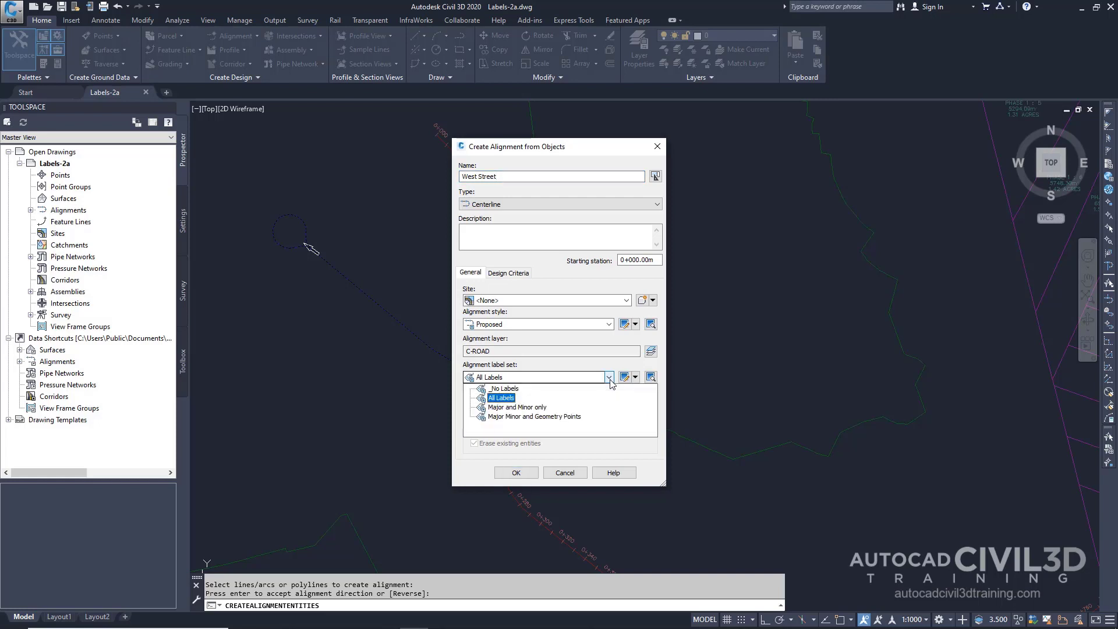
{"action": "left_click", "coordinate": [580, 418]}
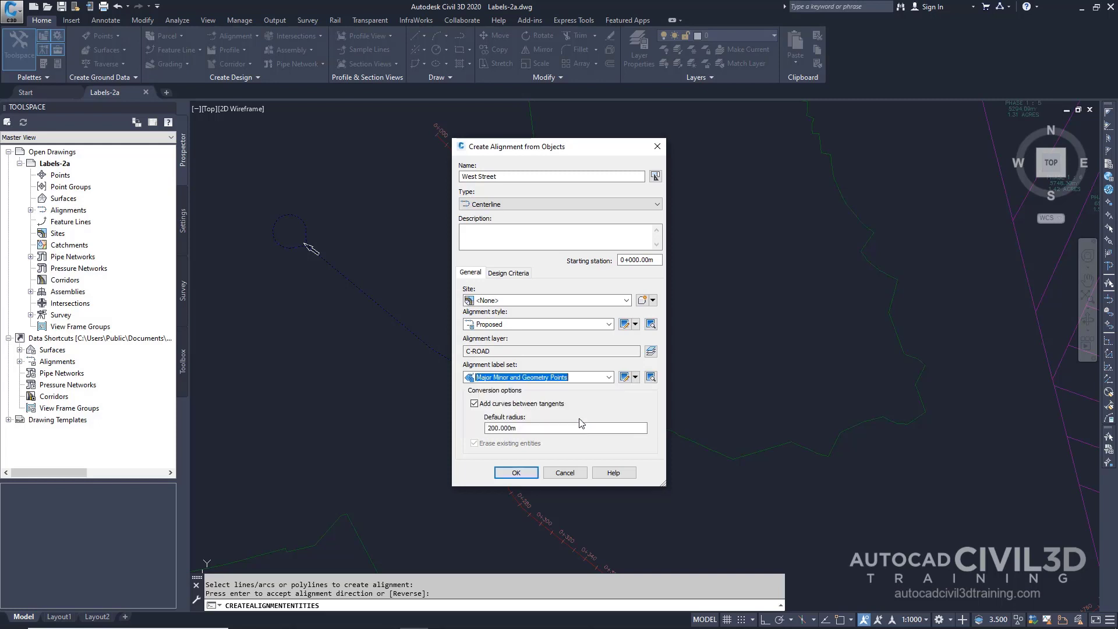
{"action": "left_click", "coordinate": [636, 378]}
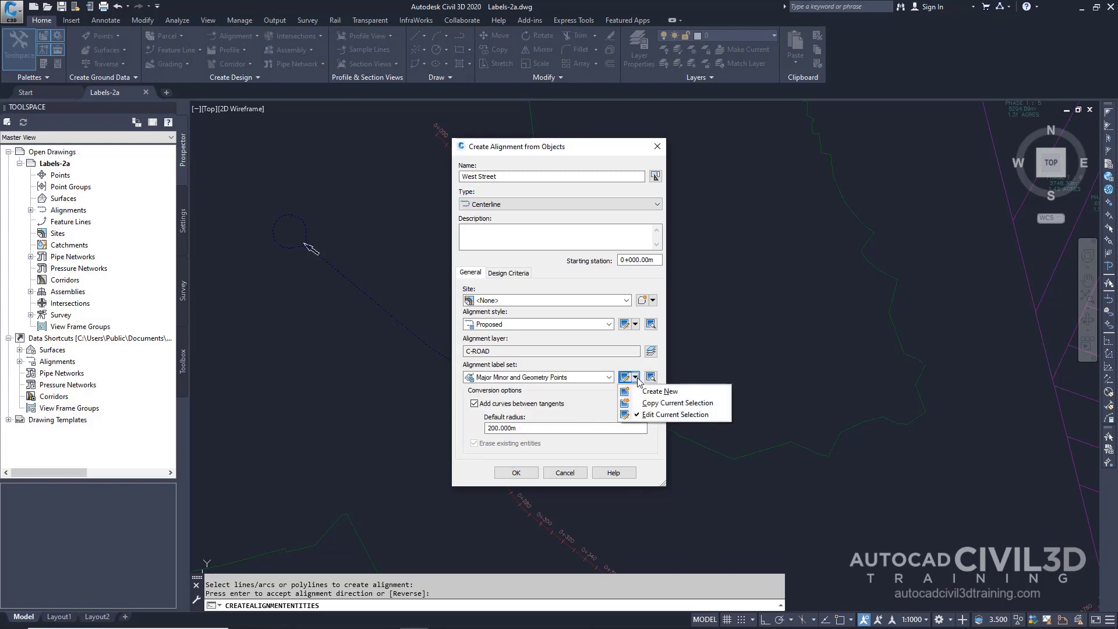
{"action": "left_click", "coordinate": [662, 403]}
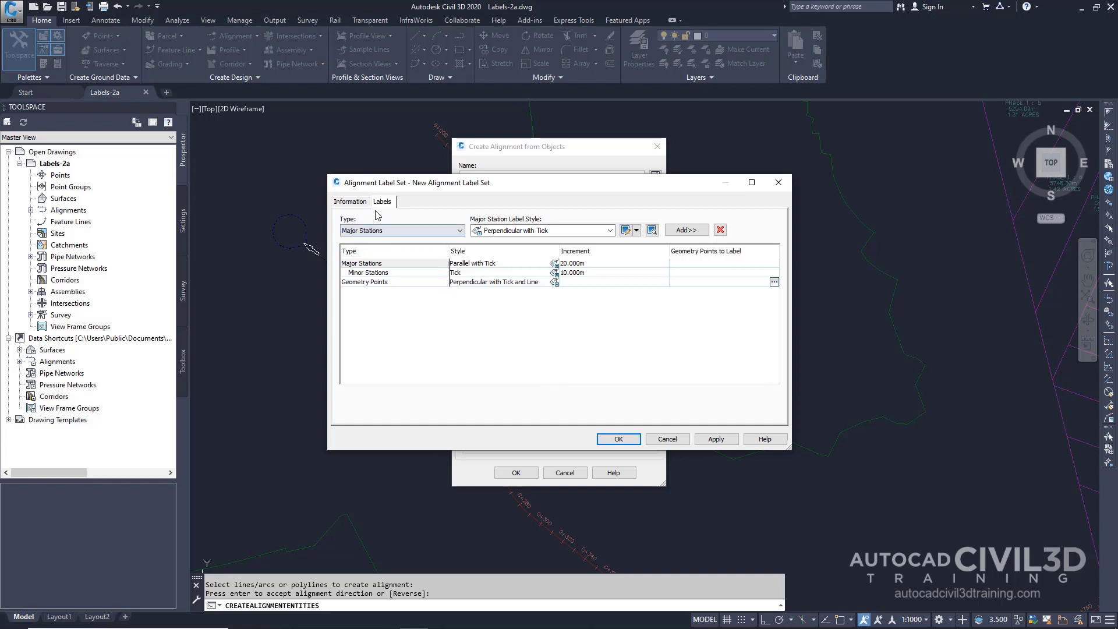
- Name the copied alignment label set Major-Minor Stations And Start-End Points
{"action": "left_click", "coordinate": [352, 201]}
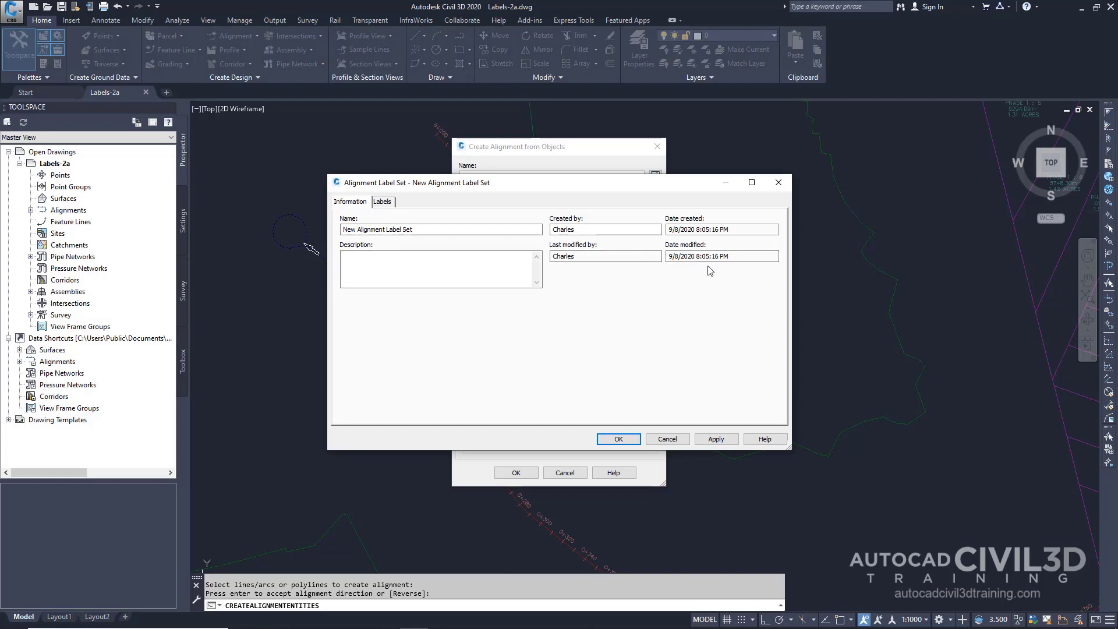
{"action": "left_click", "coordinate": [383, 202]}
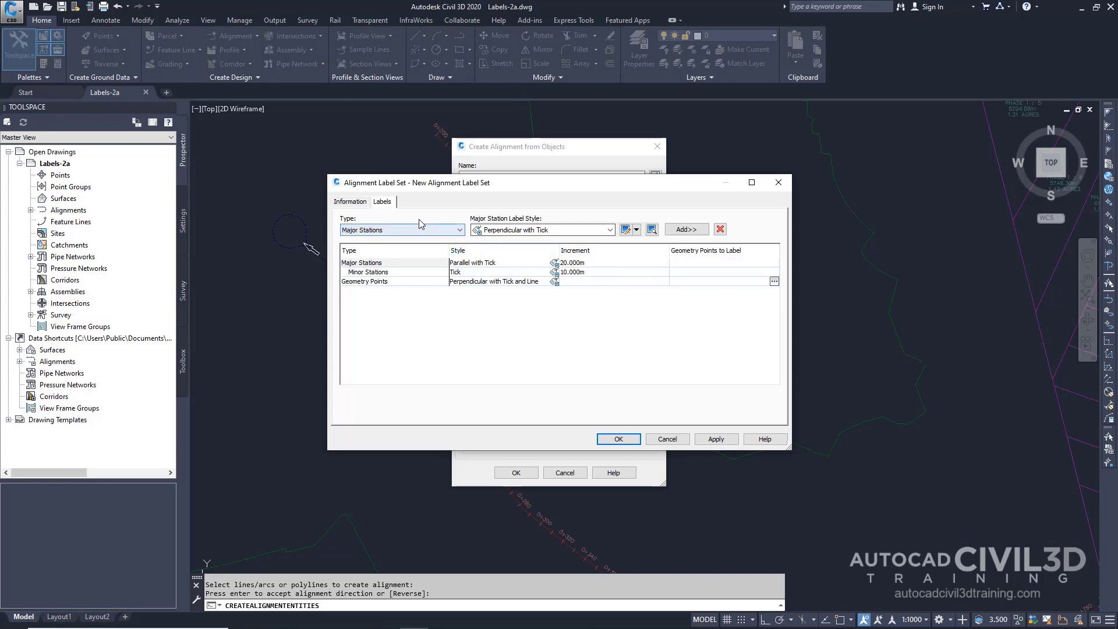
{"action": "left_click", "coordinate": [350, 202]}
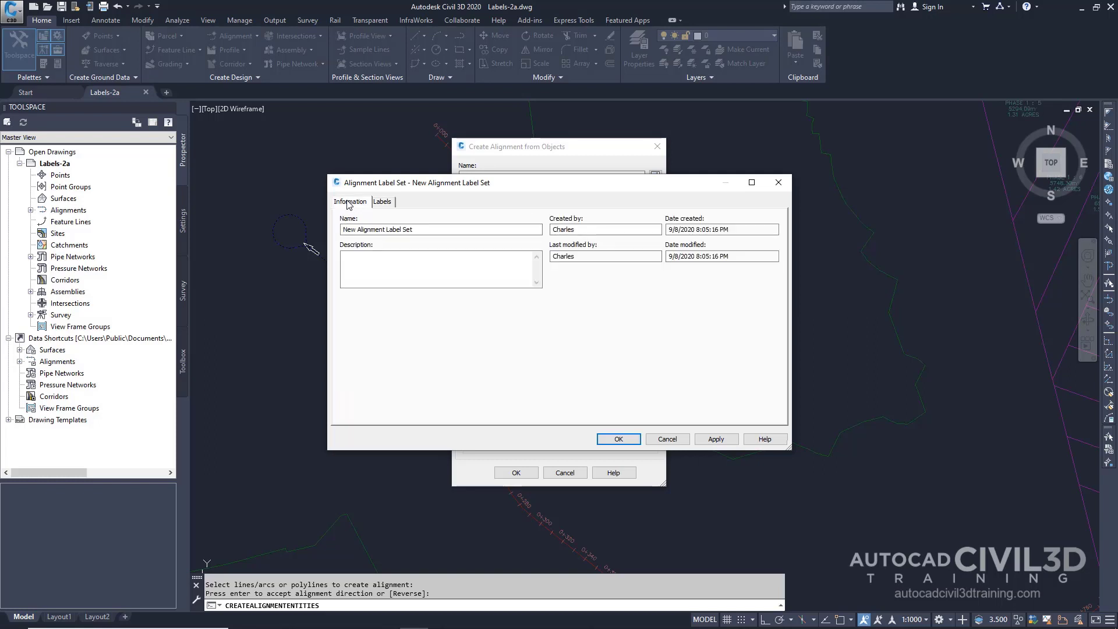
{"action": "left_click_drag", "start_coordinate": [426, 231], "coordinate": [325, 229]}
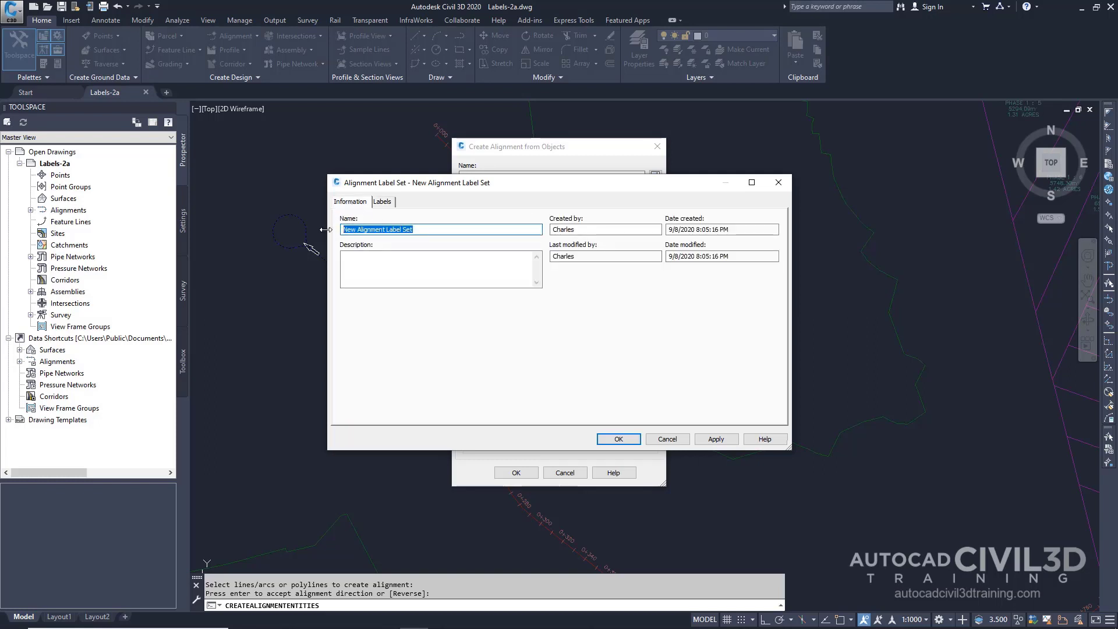
{"action": "type", "text": "M"}
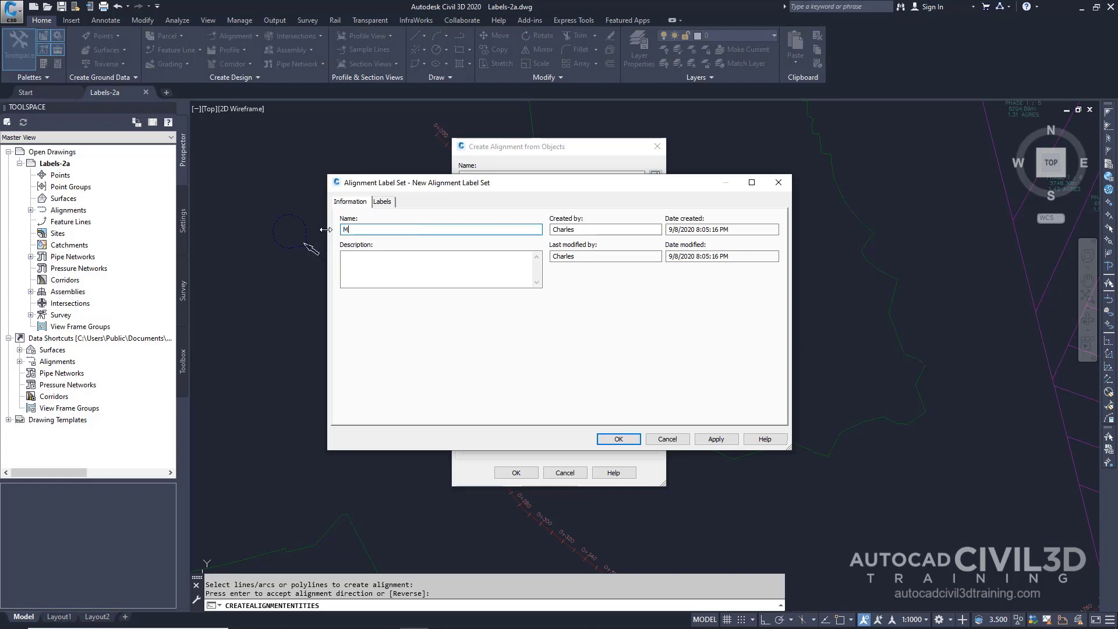
{"action": "type", "text": "ajor-Minor Stations And Steart-End"}
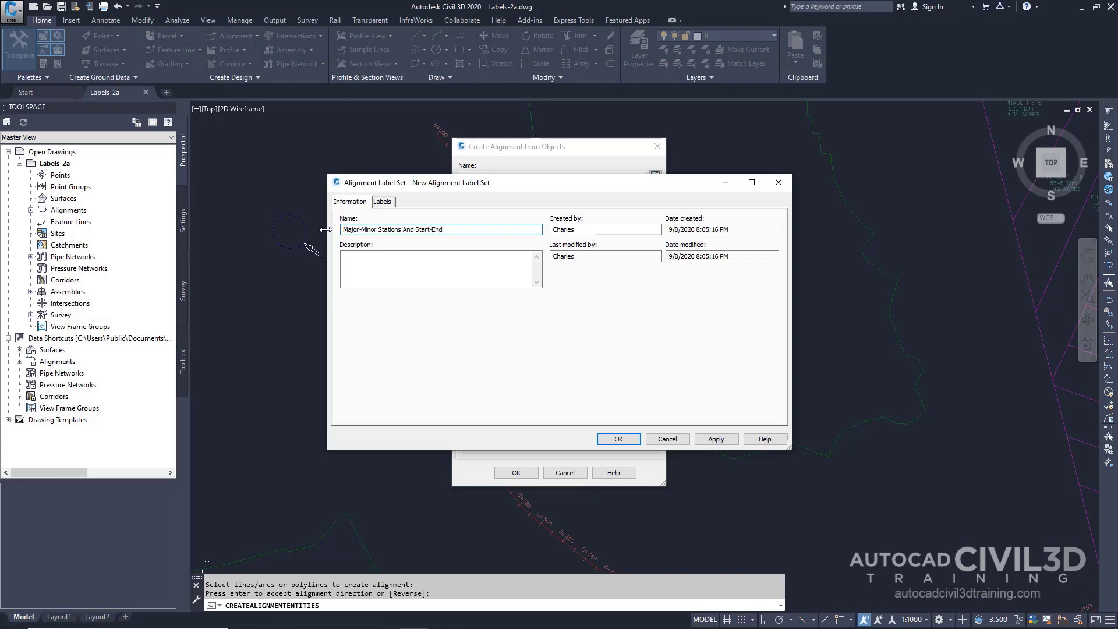
{"action": "type", "text": " Points"}
- Change the label style of the label set's Geometry Points entry to Alignment Start
{"action": "left_click", "coordinate": [383, 202]}
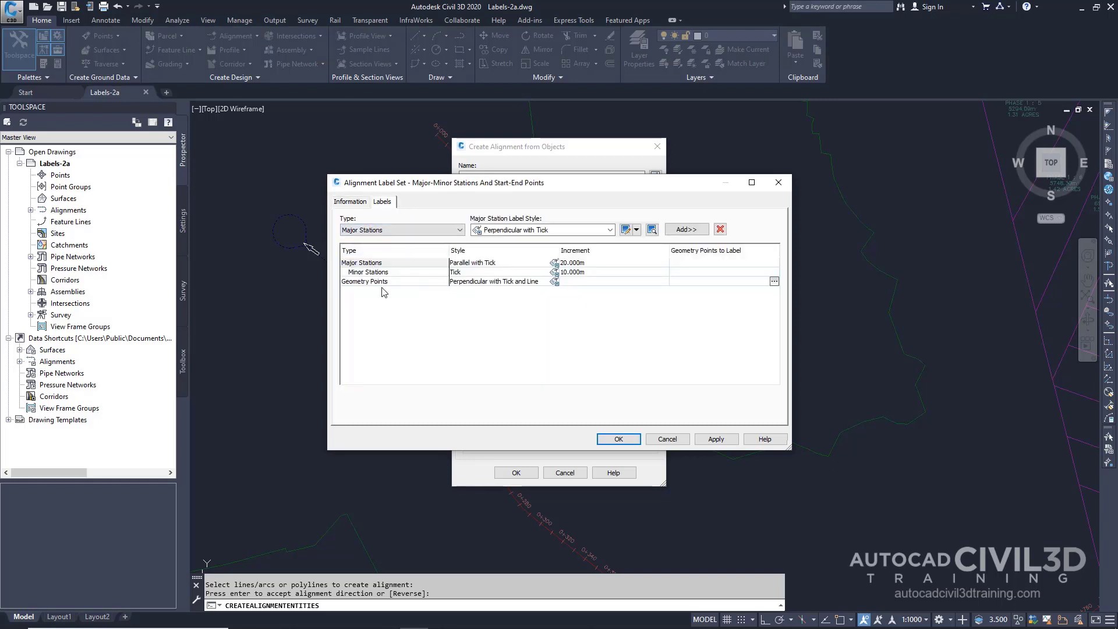
{"action": "left_click", "coordinate": [555, 282]}
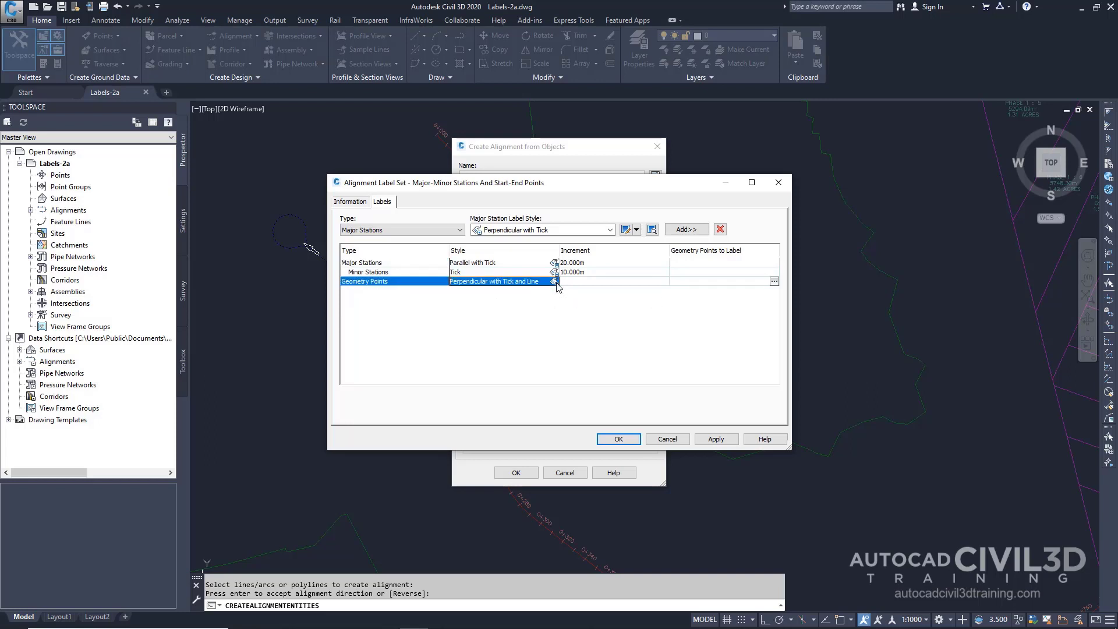
{"action": "left_click", "coordinate": [555, 282]}
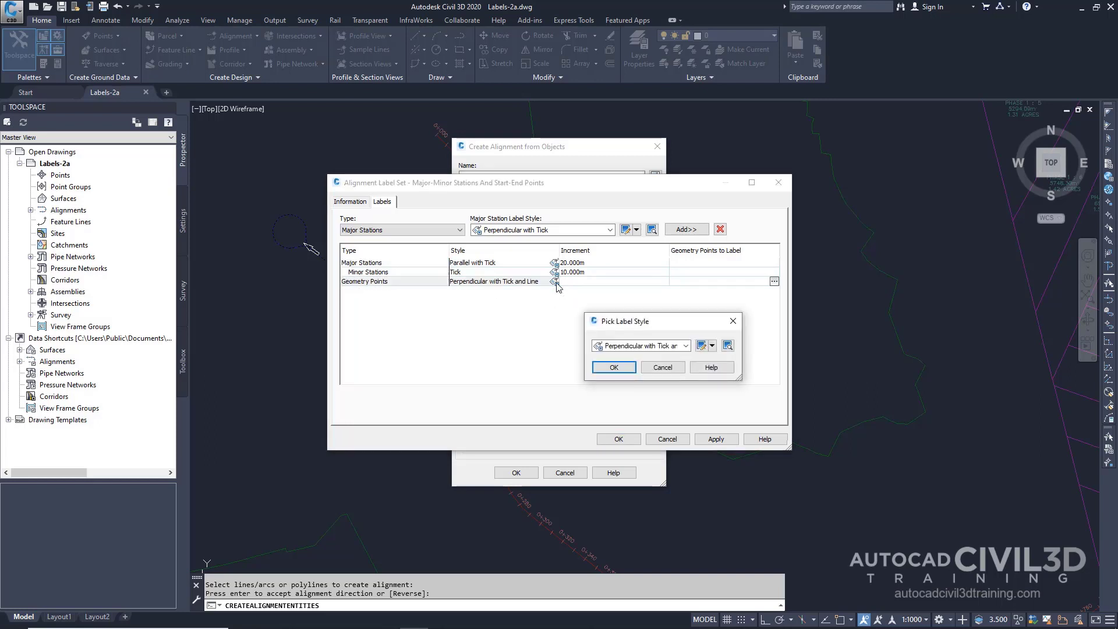
{"action": "left_click", "coordinate": [686, 345]}
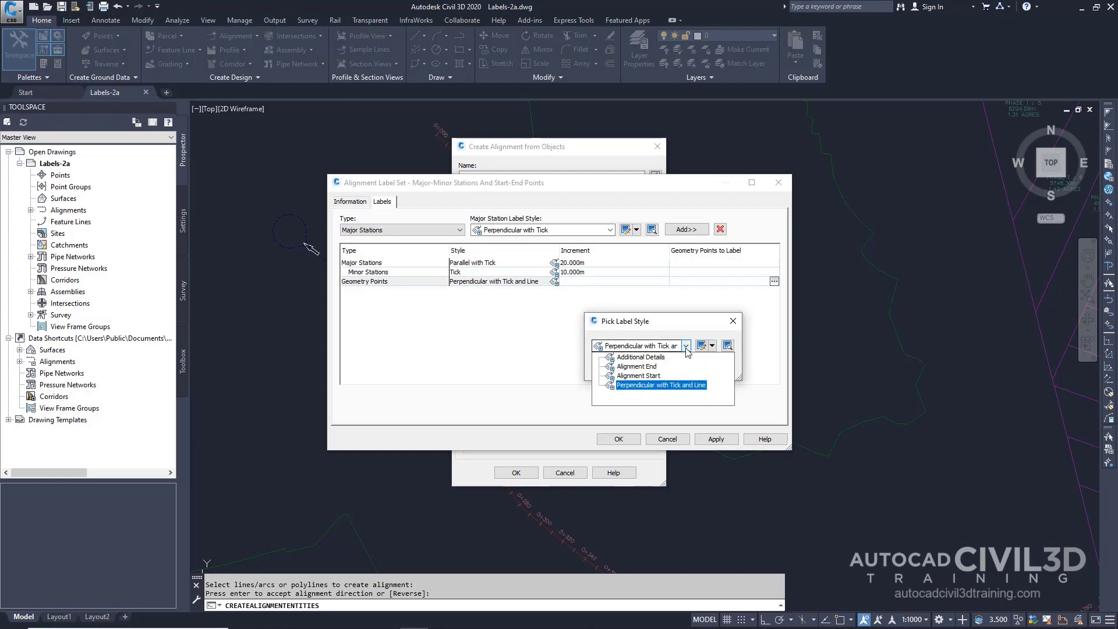
{"action": "left_click", "coordinate": [638, 375]}
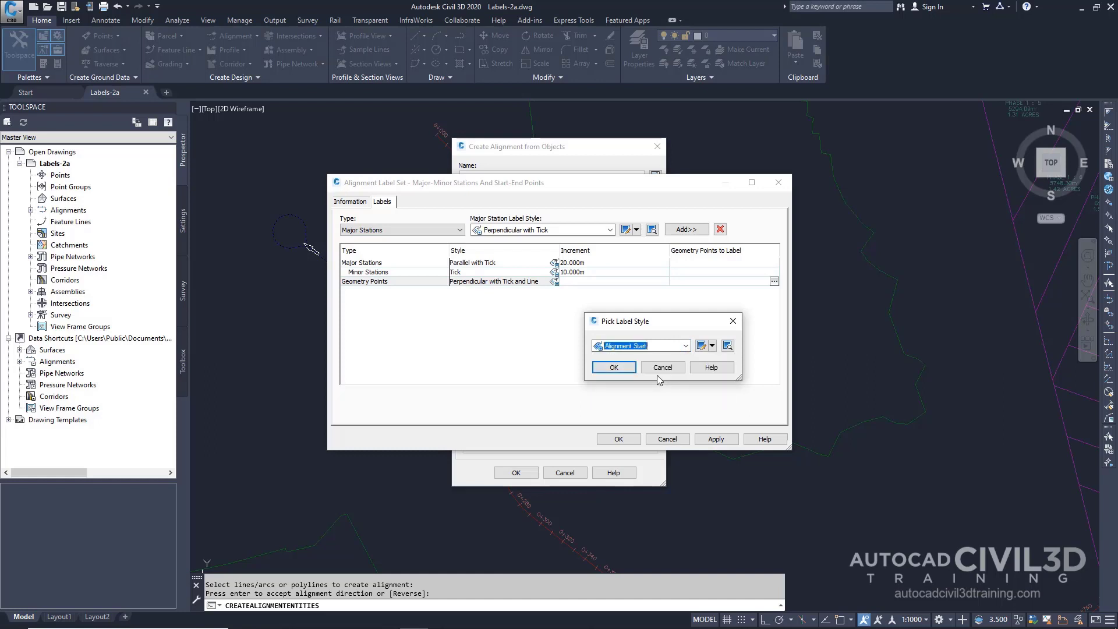
{"action": "left_click", "coordinate": [614, 367]}
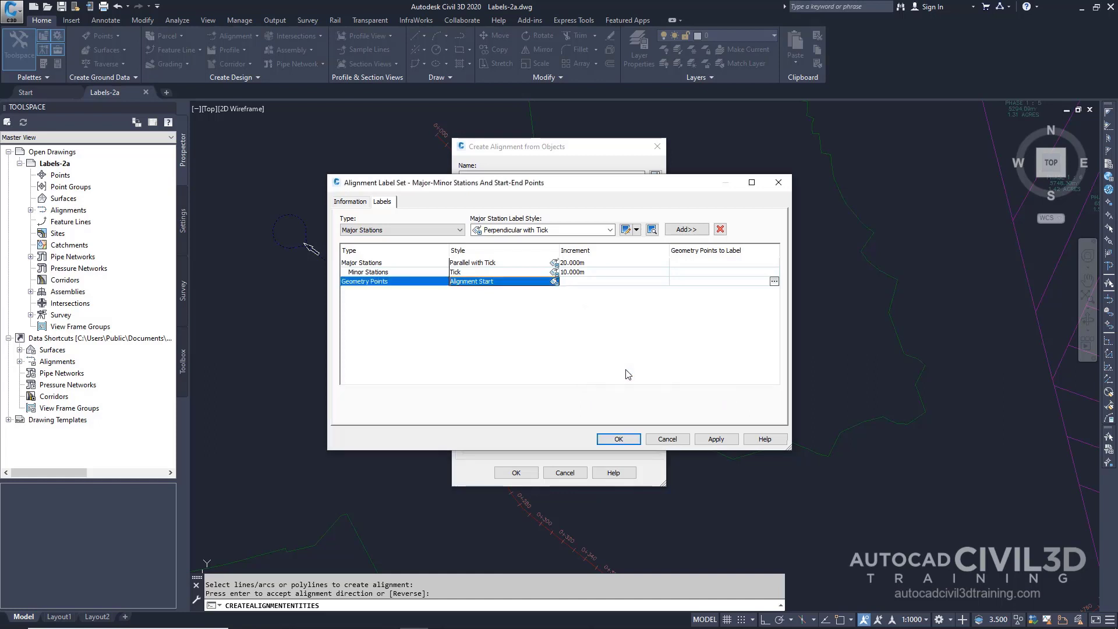
- Restrict the Geometry Points entry to label only the Alignment Beginning point, clearing all other geometry points
{"action": "left_click", "coordinate": [773, 282]}
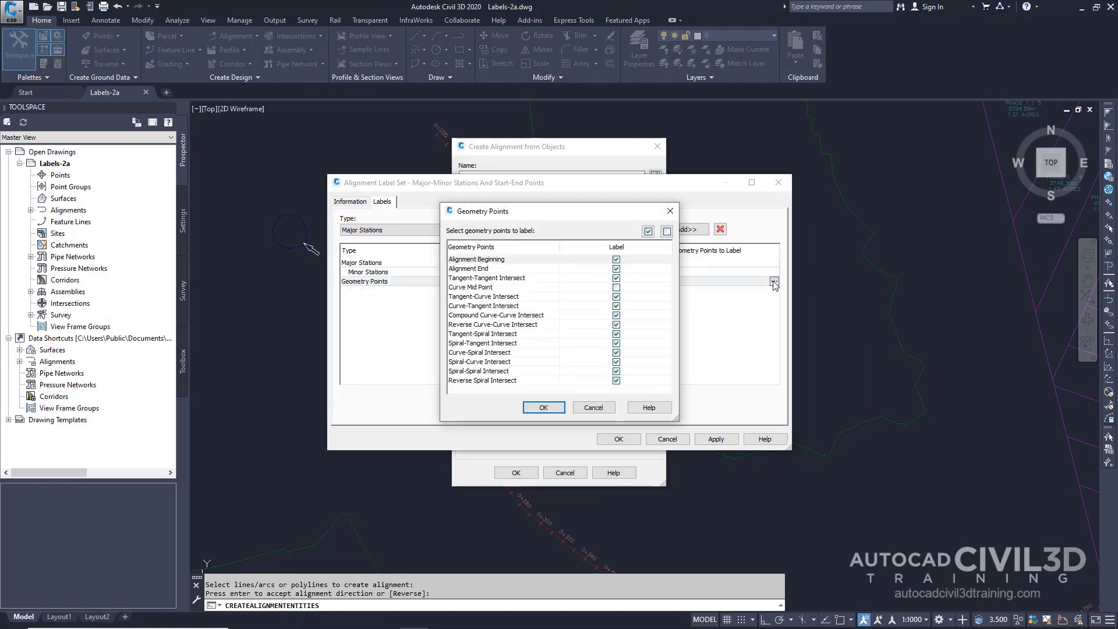
{"action": "left_click", "coordinate": [666, 232]}
{"action": "left_click", "coordinate": [616, 259]}
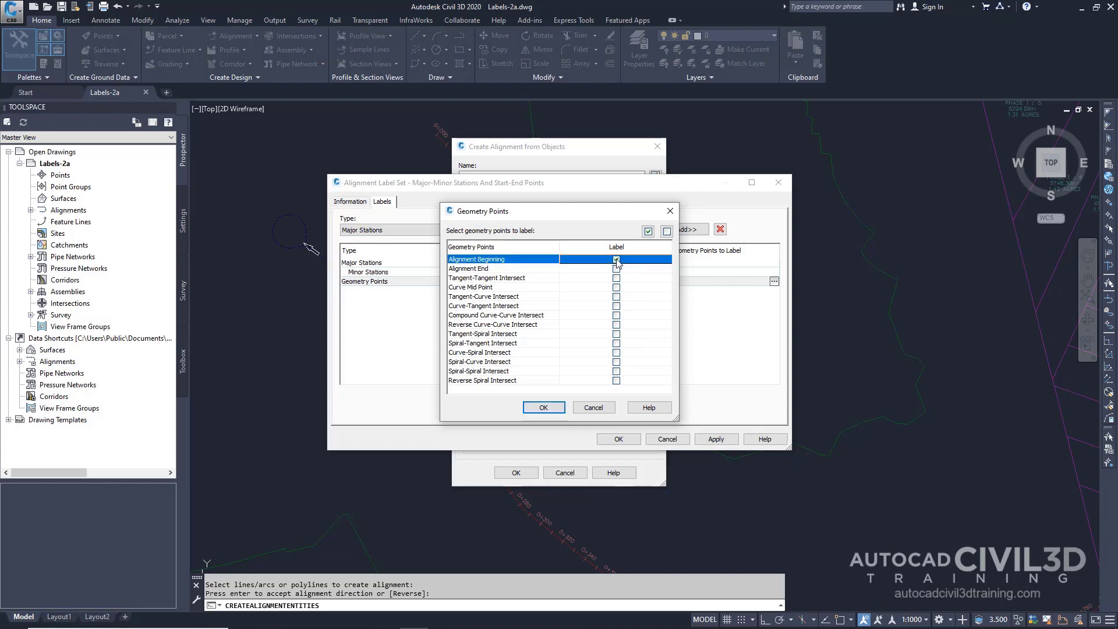
{"action": "left_click", "coordinate": [544, 407]}
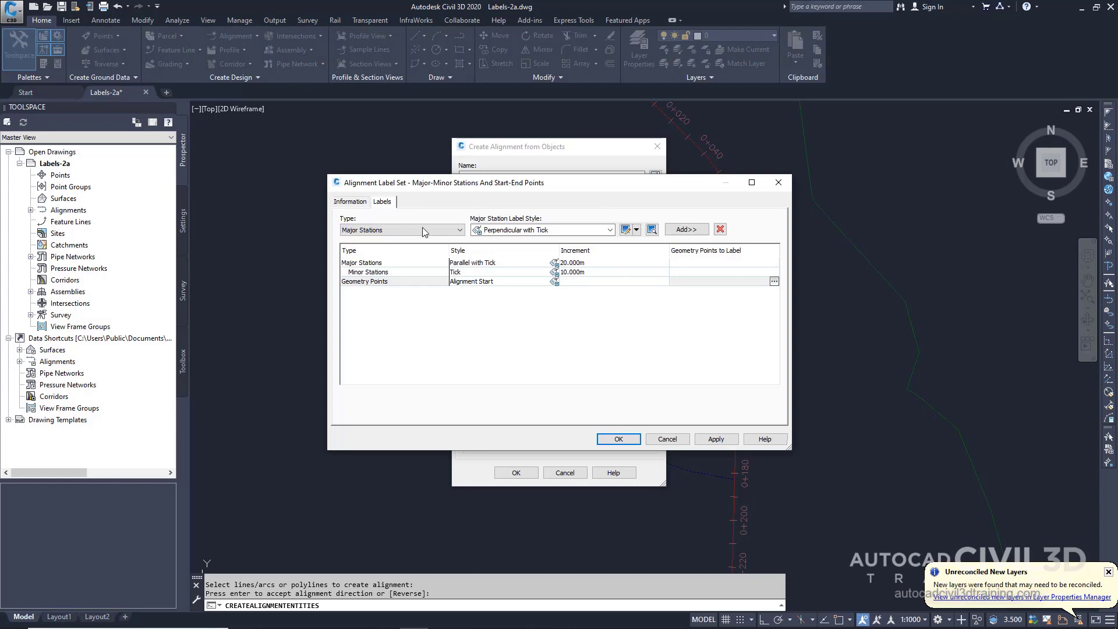
- Add a second Geometry Points entry with the Alignment End style to the label set, labelling only the Alignment End point
{"action": "left_click", "coordinate": [462, 232]}
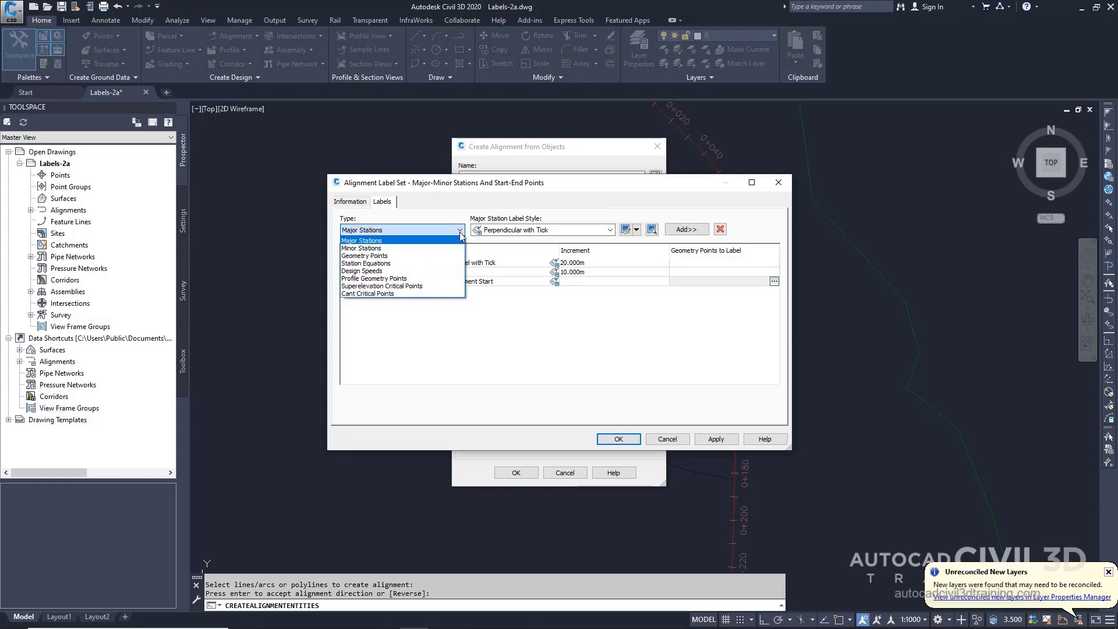
{"action": "left_click", "coordinate": [389, 256]}
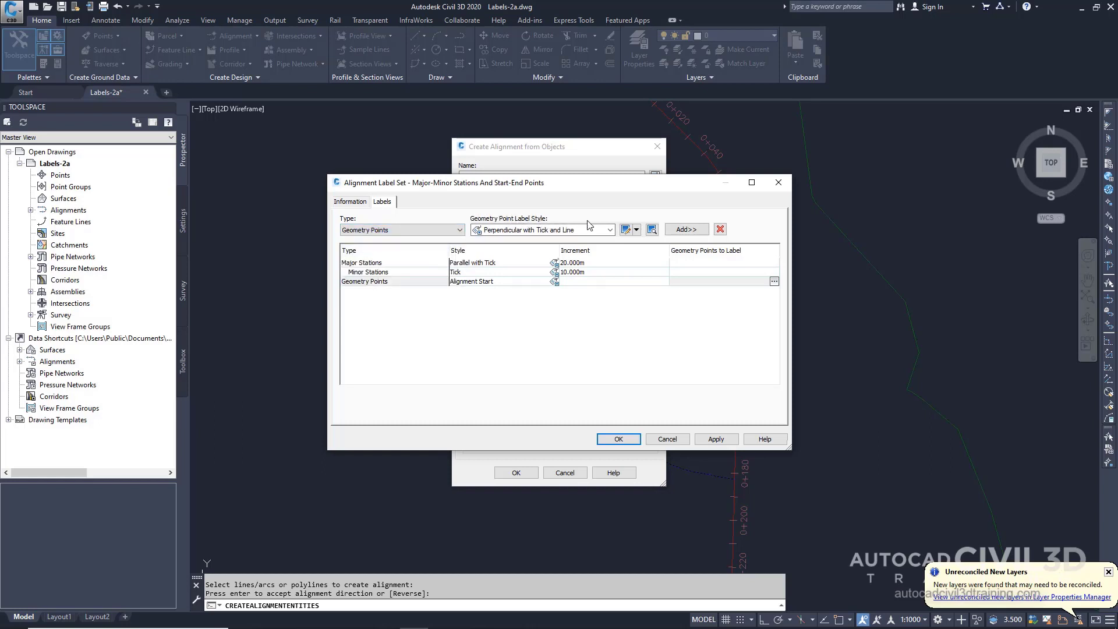
{"action": "left_click", "coordinate": [610, 230]}
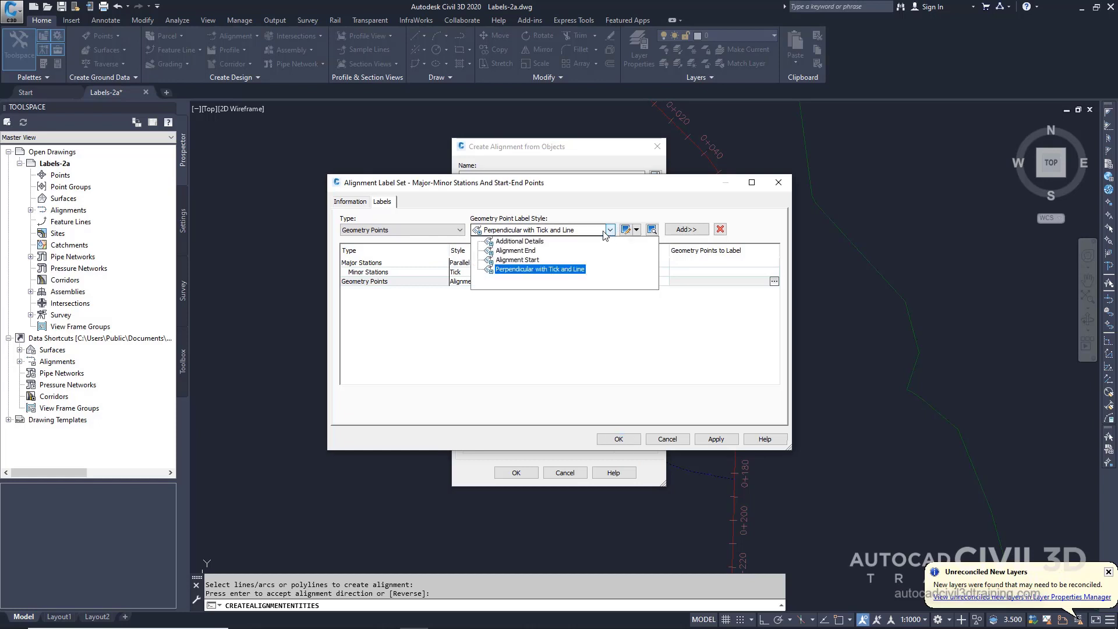
{"action": "left_click", "coordinate": [529, 252]}
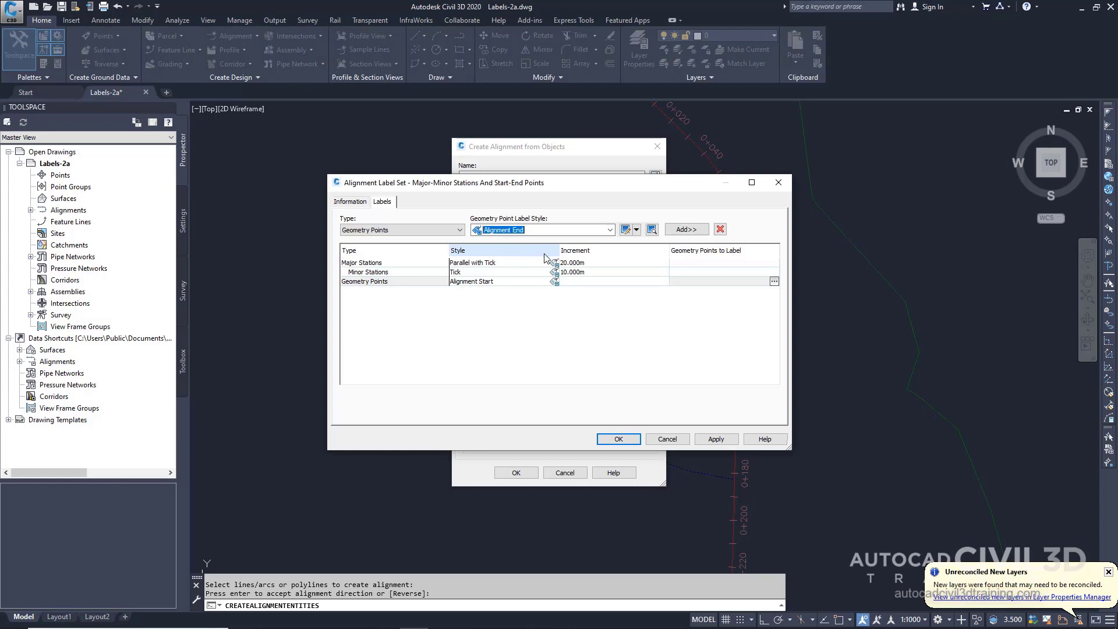
{"action": "left_click", "coordinate": [686, 230]}
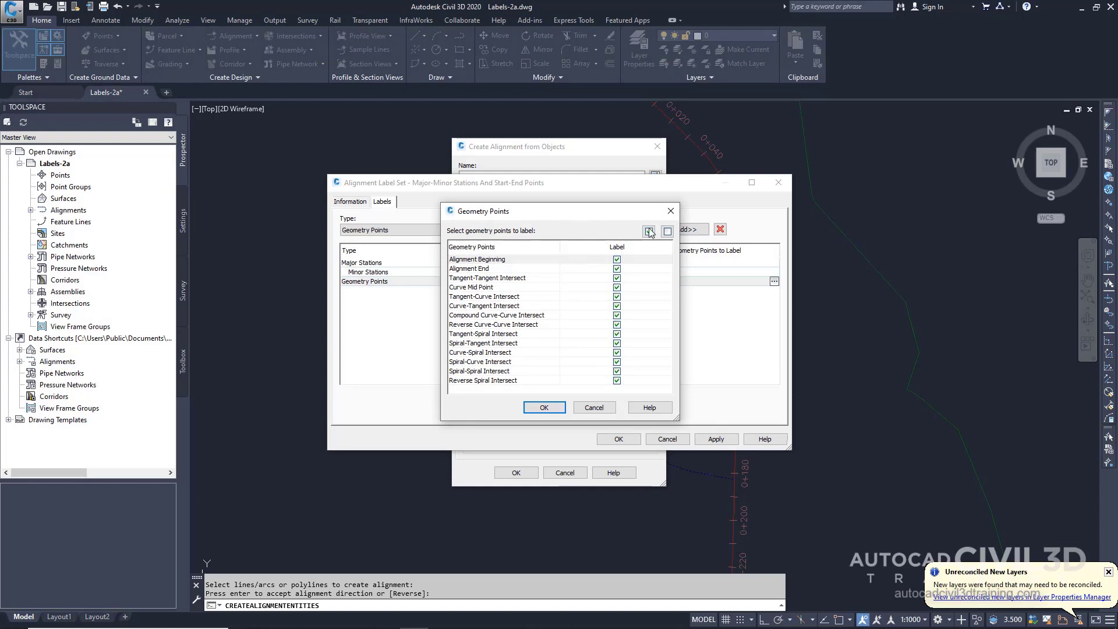
{"action": "left_click", "coordinate": [667, 232]}
{"action": "left_click", "coordinate": [617, 269]}
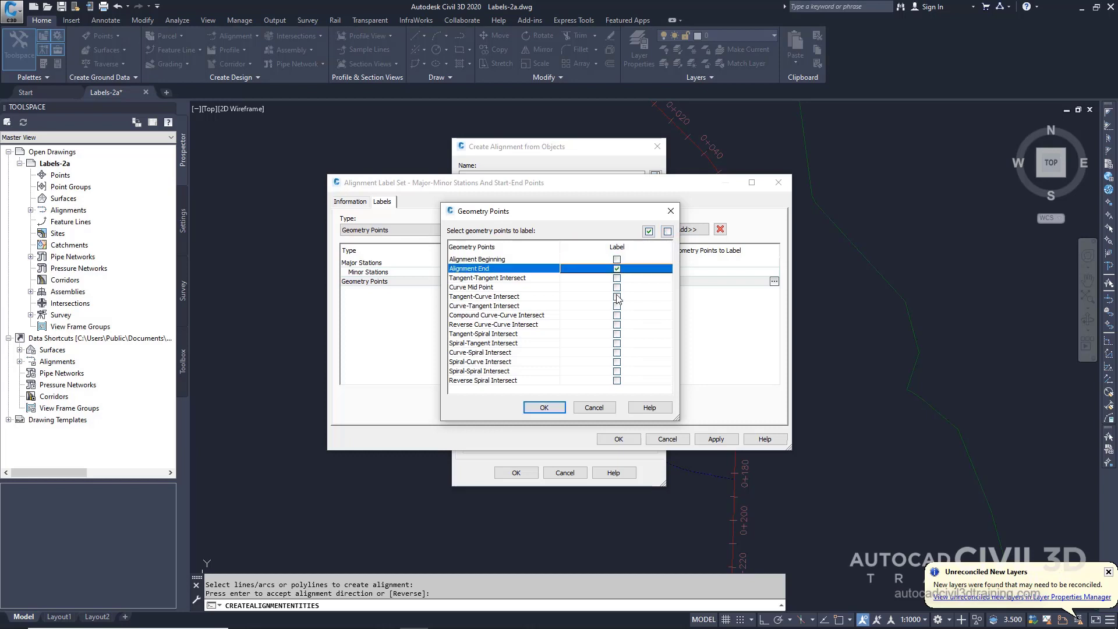
{"action": "left_click", "coordinate": [544, 408]}
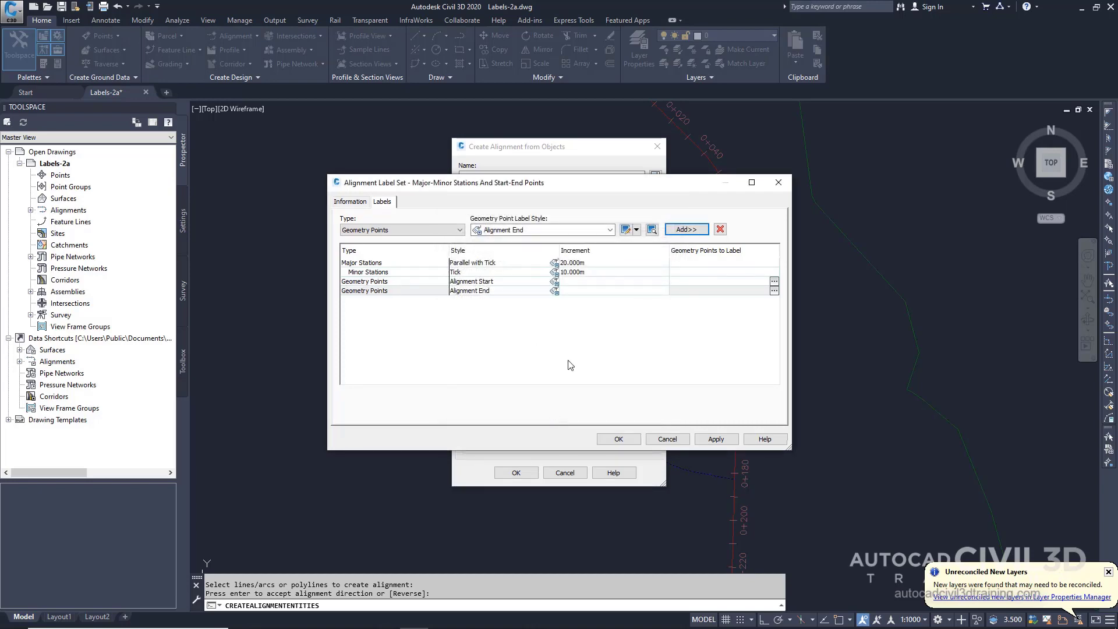
- Accept the edited label set and create the West Street alignment from the polyline
{"action": "left_click", "coordinate": [619, 439]}
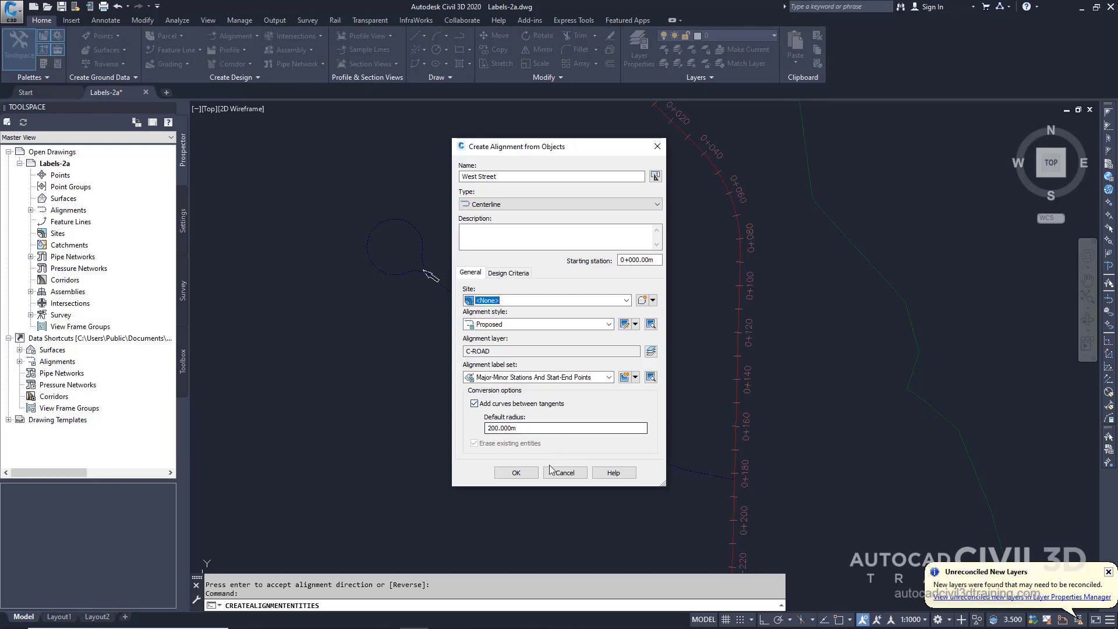
{"action": "left_click", "coordinate": [515, 472]}
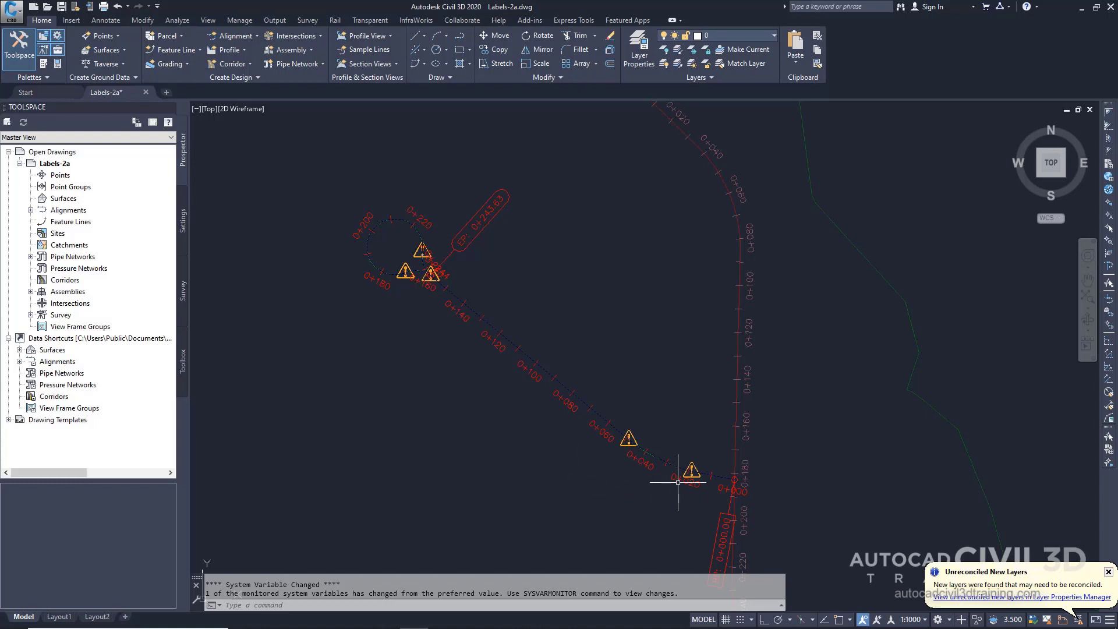
- Examine the station, start and end labels along the West Street alignment from the road junction to the cul-de-sac
{"action": "scroll", "coordinate": [684, 477], "scroll_direction": "up", "scroll_amount": 4}
{"action": "middle_click_drag", "start_coordinate": [691, 482], "coordinate": [595, 473]}
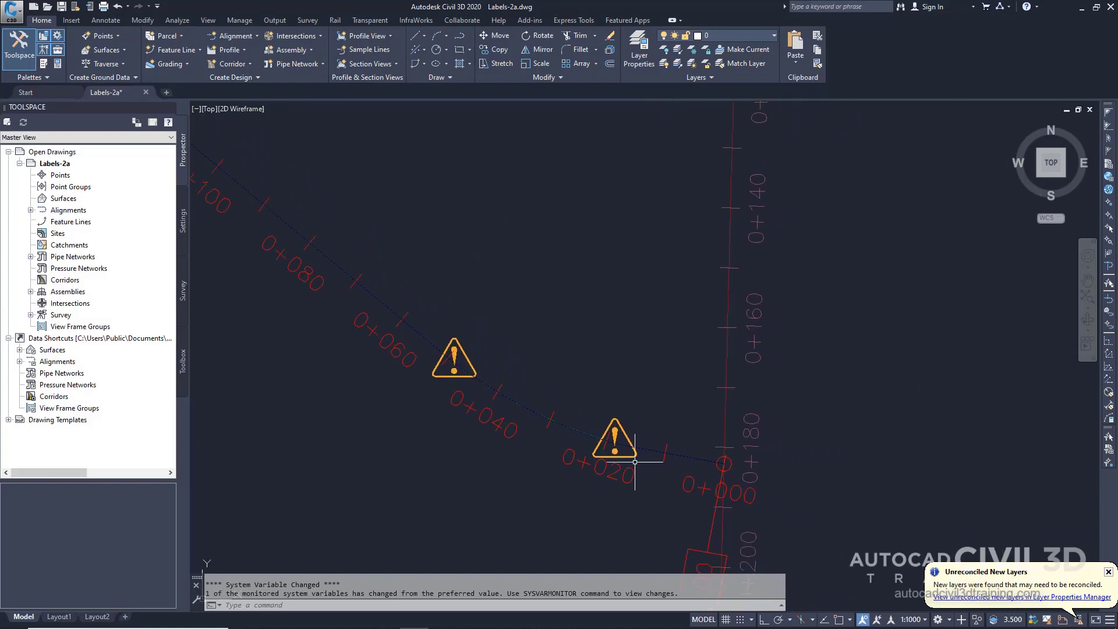
{"action": "middle_click_drag", "start_coordinate": [552, 432], "coordinate": [711, 520]}
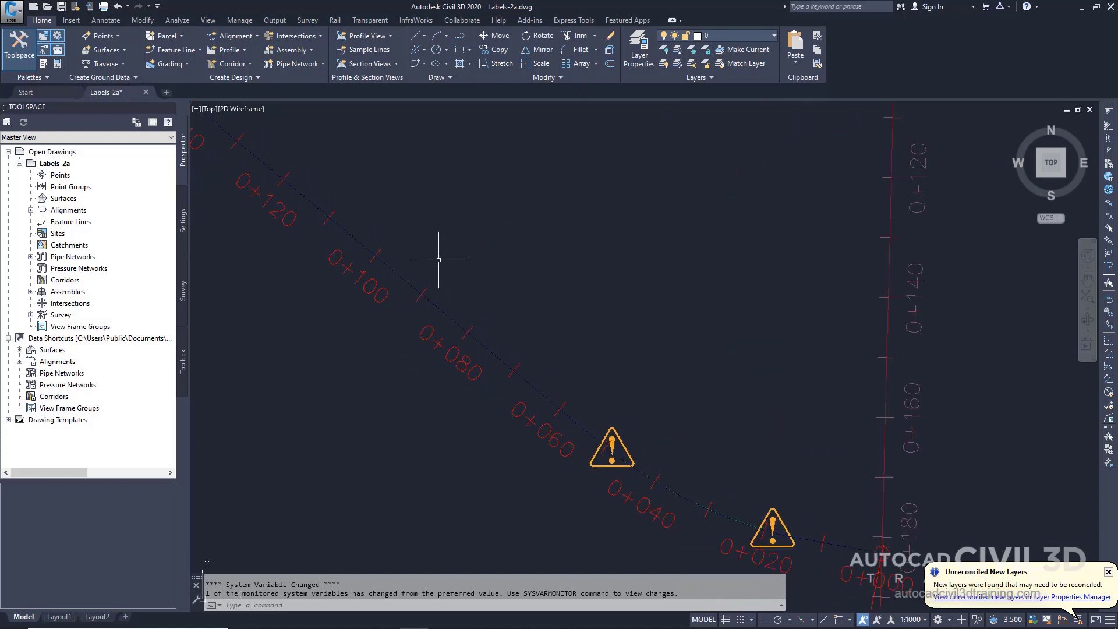
{"action": "middle_click_drag", "start_coordinate": [432, 250], "coordinate": [667, 383]}
{"action": "middle_click_drag", "start_coordinate": [552, 211], "coordinate": [724, 361]}
{"action": "middle_click_drag", "start_coordinate": [657, 264], "coordinate": [705, 343]}
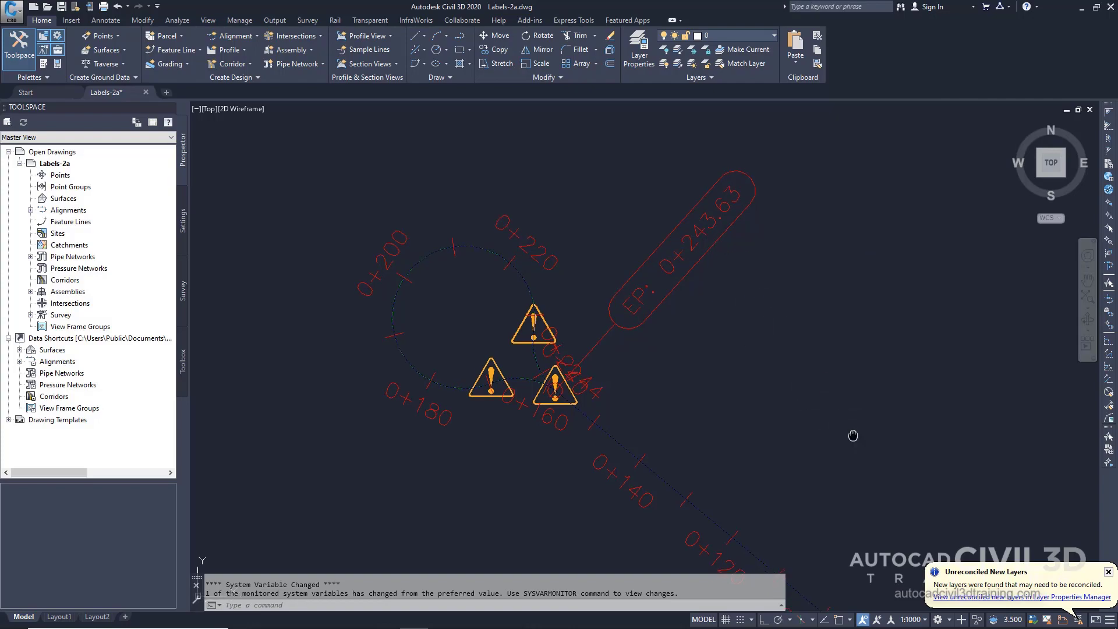
{"action": "middle_click_drag", "start_coordinate": [848, 429], "coordinate": [644, 274]}
{"action": "middle_click_drag", "start_coordinate": [810, 426], "coordinate": [577, 234]}
{"action": "middle_click_drag", "start_coordinate": [723, 387], "coordinate": [599, 294]}
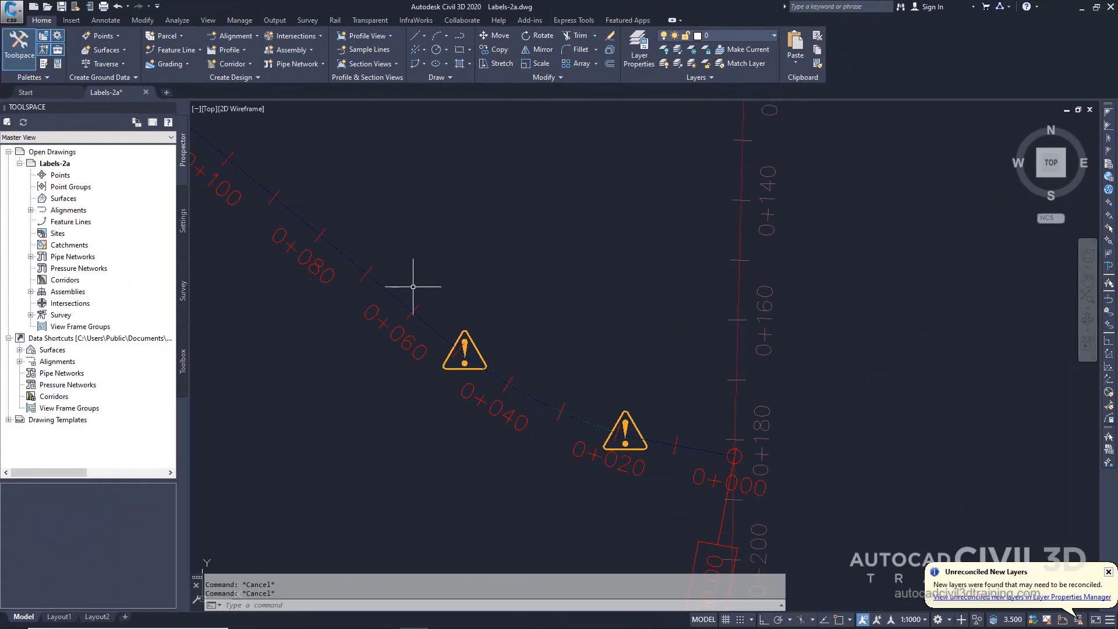
- Inspect the West Street alignment around the warning symbols at the cul-de-sac and near its start
{"action": "left_click", "coordinate": [399, 300]}
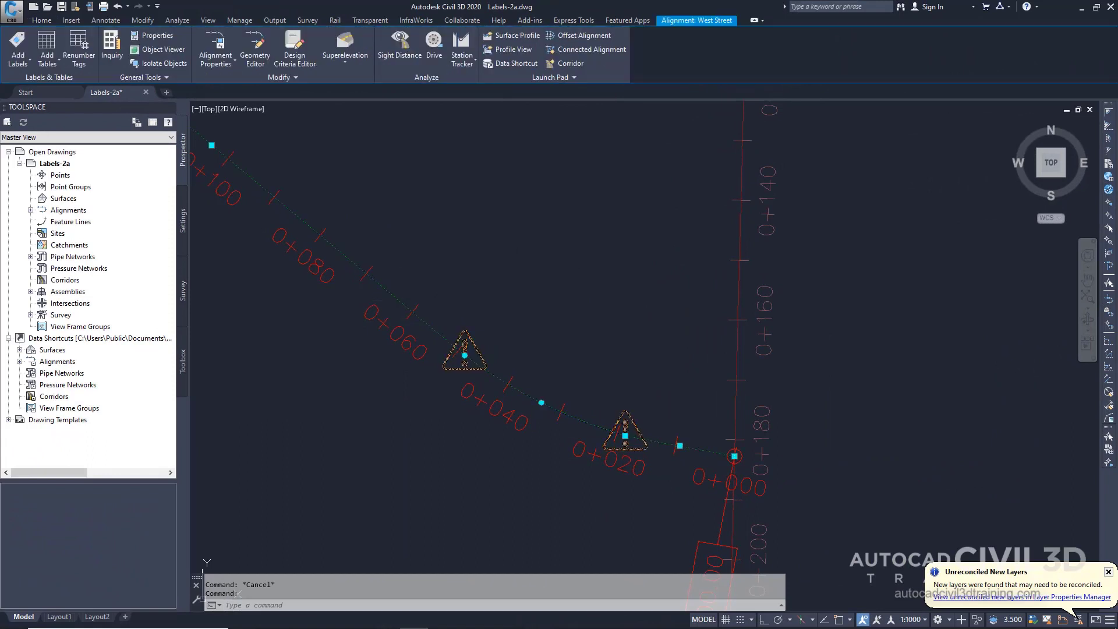
{"action": "left_click", "coordinate": [296, 77]}
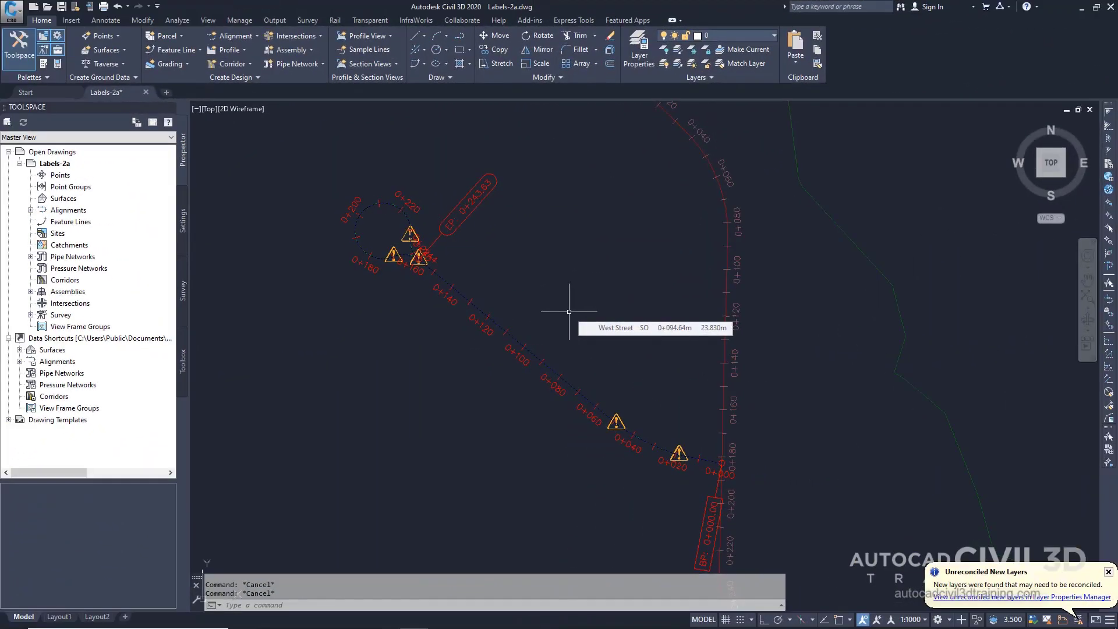
{"action": "scroll", "coordinate": [402, 245], "scroll_direction": "up", "scroll_amount": 8}
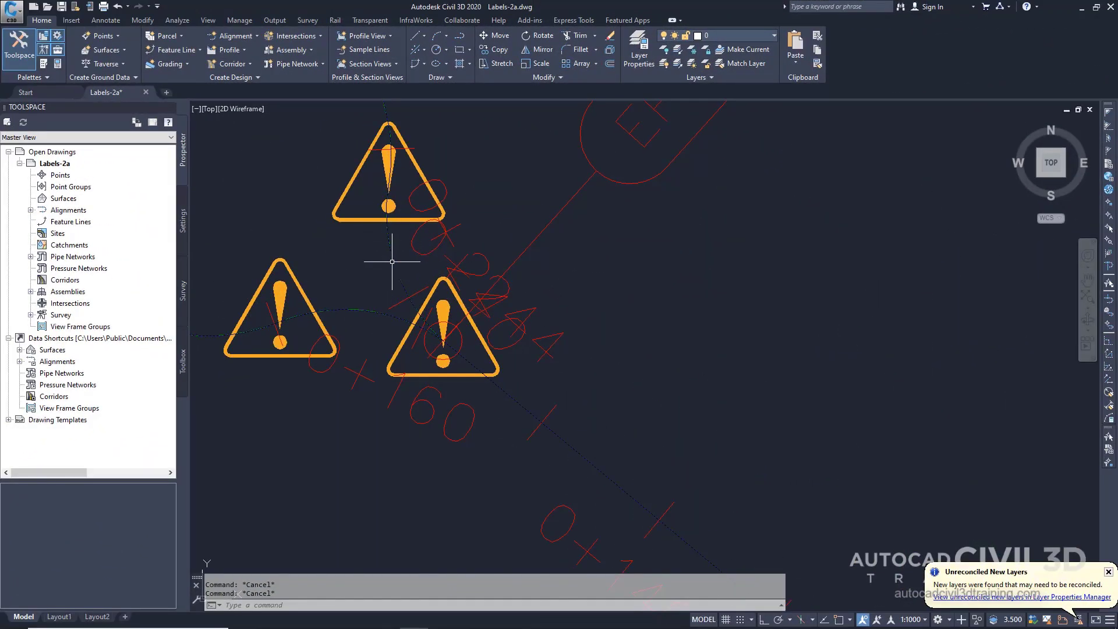
{"action": "mouse_move", "coordinate": [391, 262]}
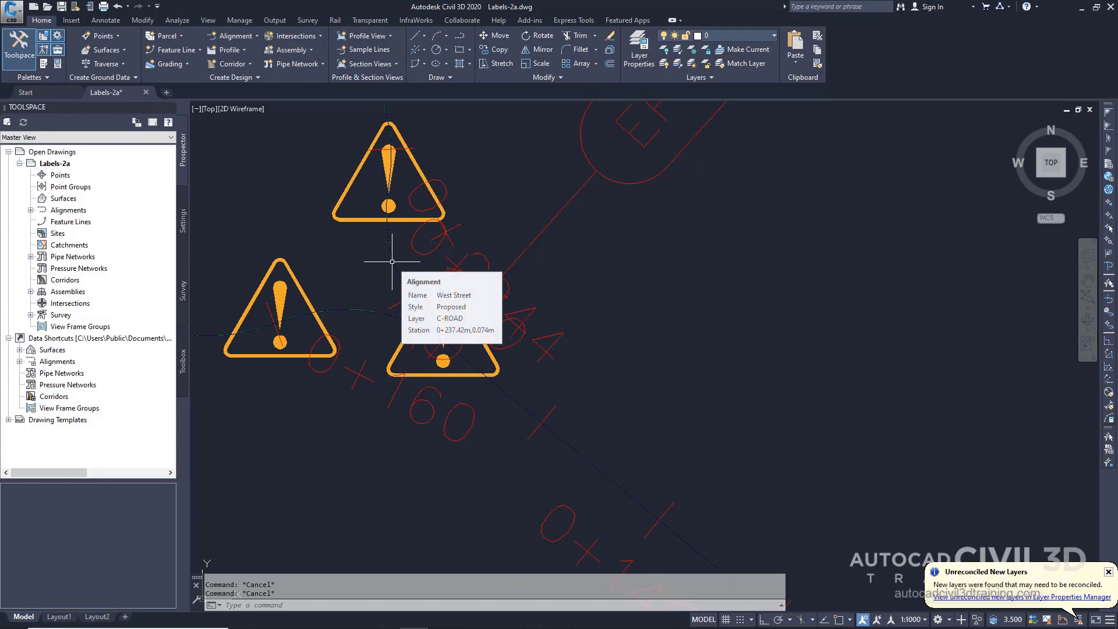
{"action": "scroll", "coordinate": [502, 311], "scroll_direction": "down", "scroll_amount": 6}
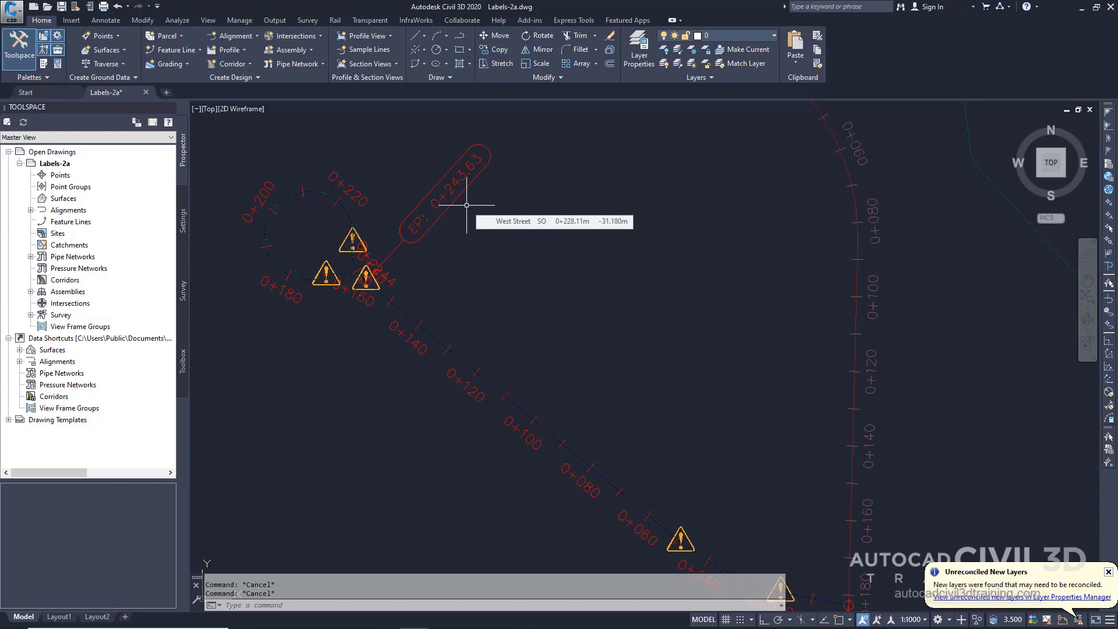
{"action": "middle_click_drag", "start_coordinate": [680, 372], "coordinate": [409, 268]}
{"action": "middle_click_drag", "start_coordinate": [617, 386], "coordinate": [514, 340]}
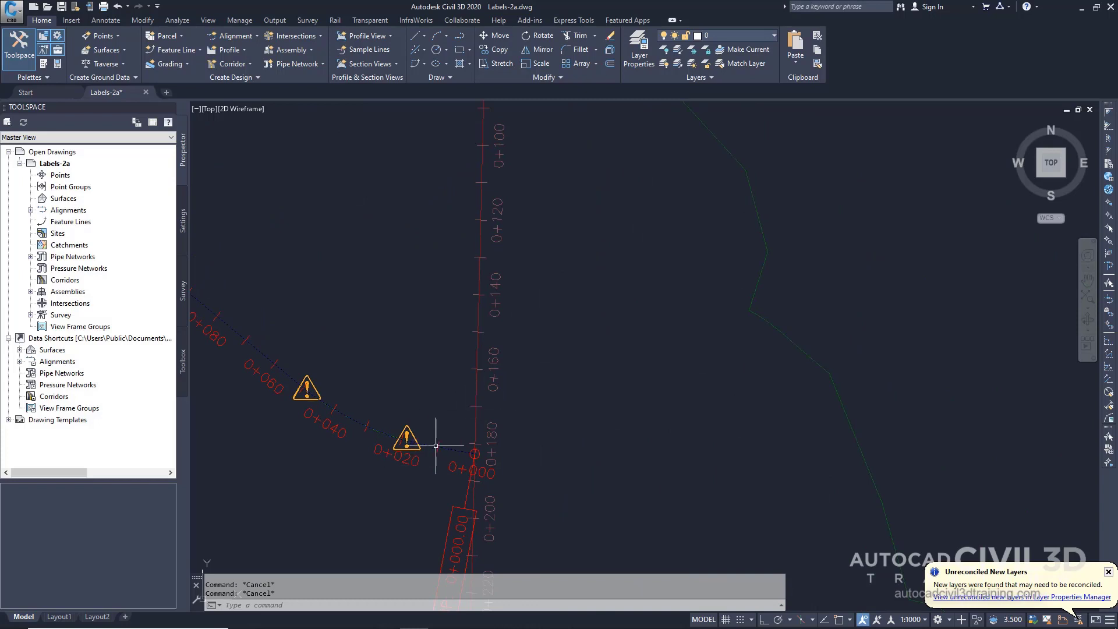
{"action": "mouse_move", "coordinate": [416, 494]}
{"action": "mouse_move", "coordinate": [430, 438]}
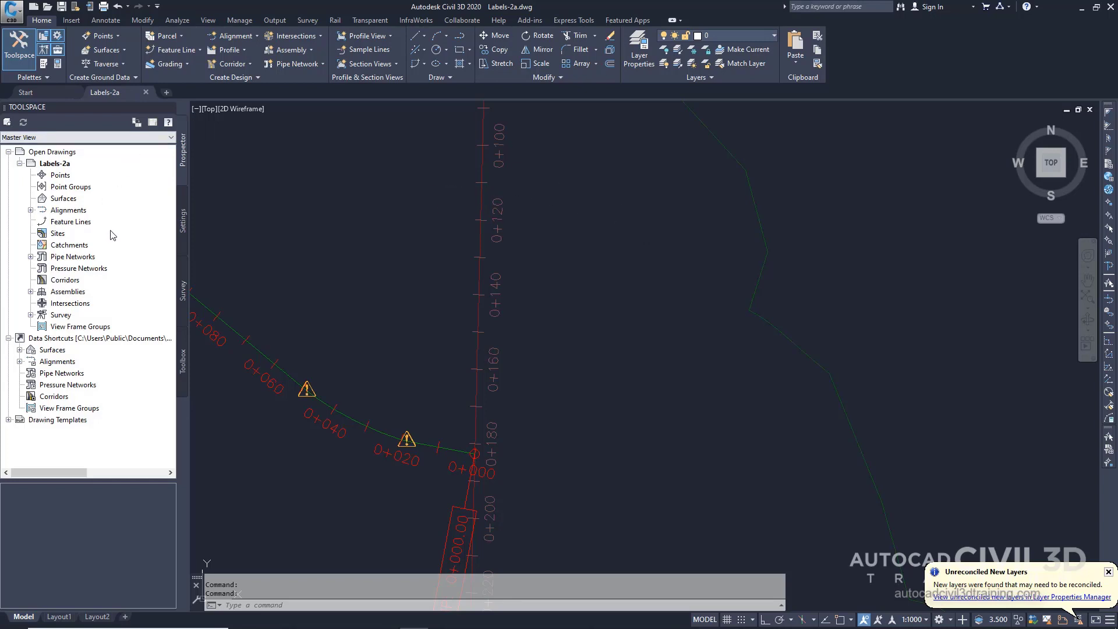
- Find the alignment label sets in the drawing settings and open the All Labels set for editing
{"action": "left_click", "coordinate": [183, 227]}
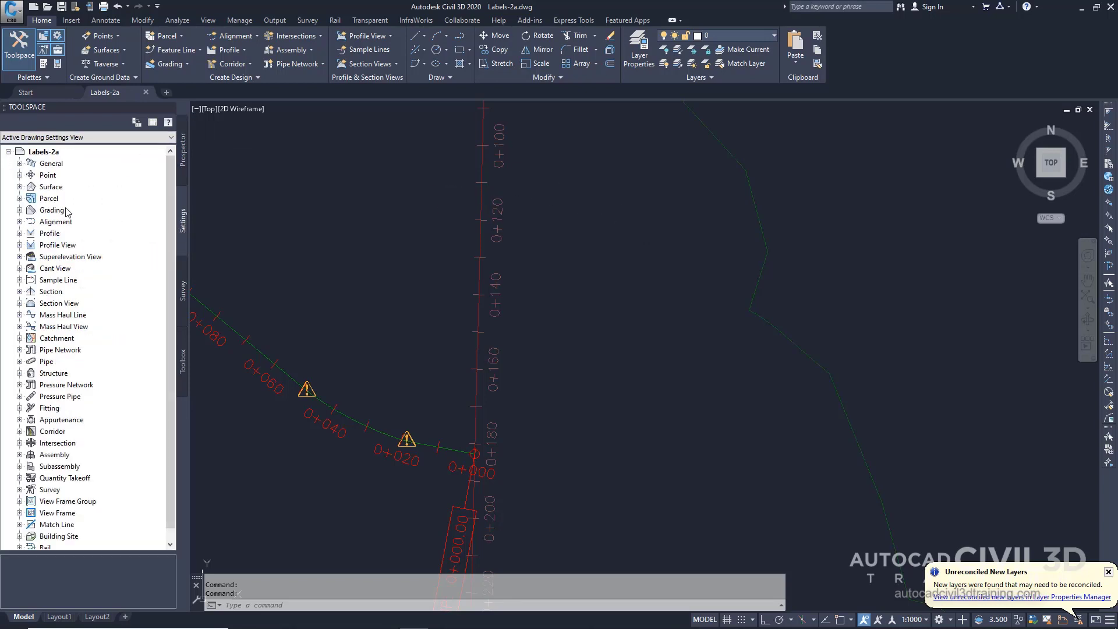
{"action": "left_click", "coordinate": [19, 221]}
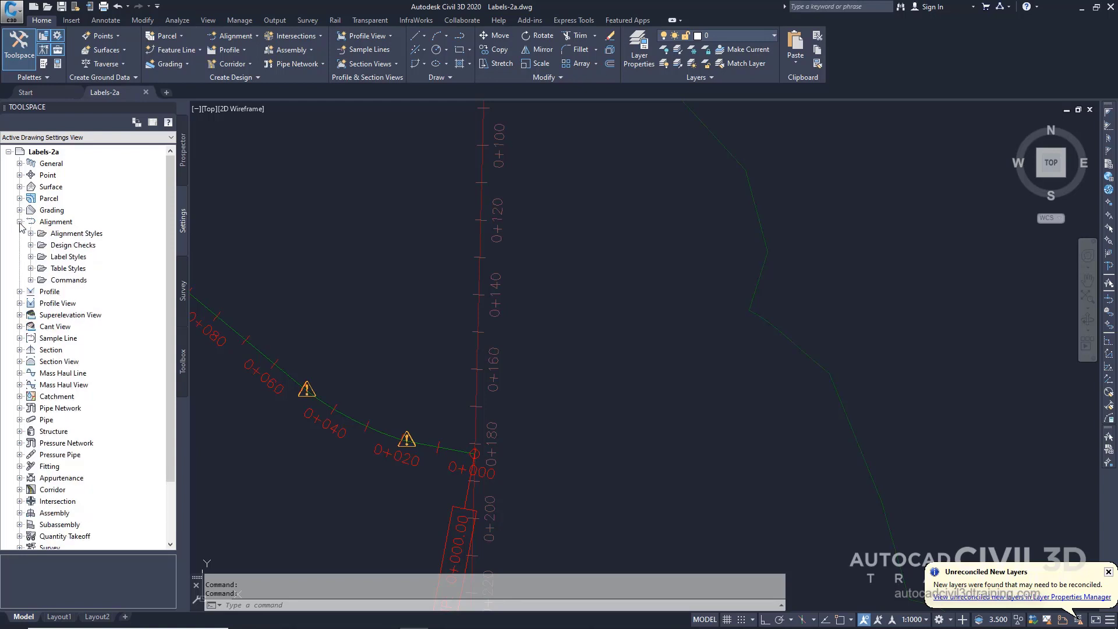
{"action": "left_click", "coordinate": [31, 257]}
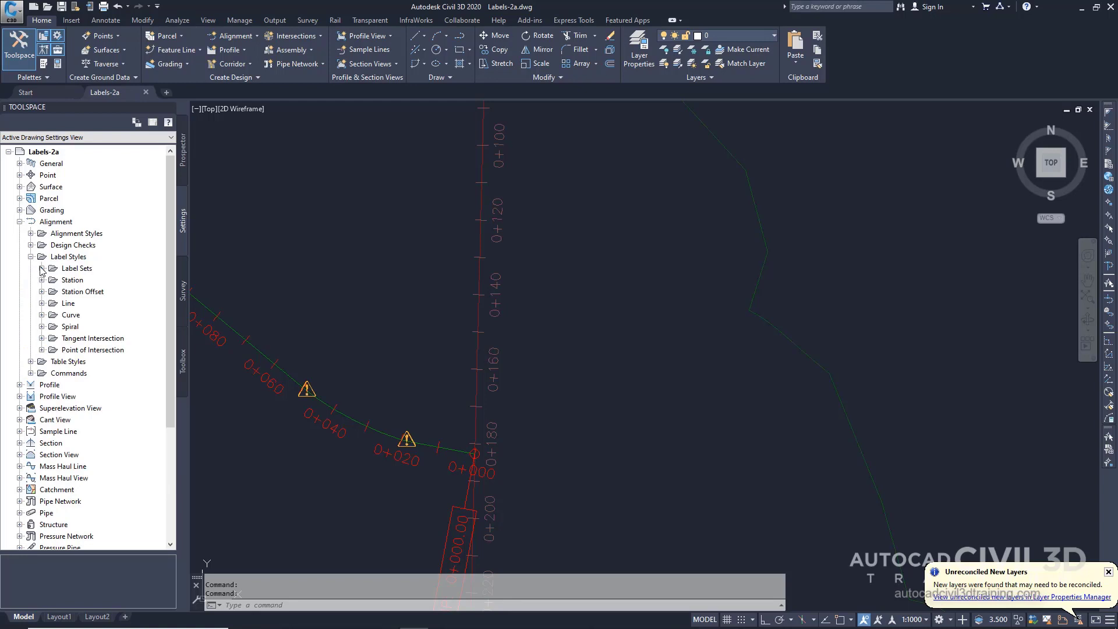
{"action": "left_click", "coordinate": [42, 268]}
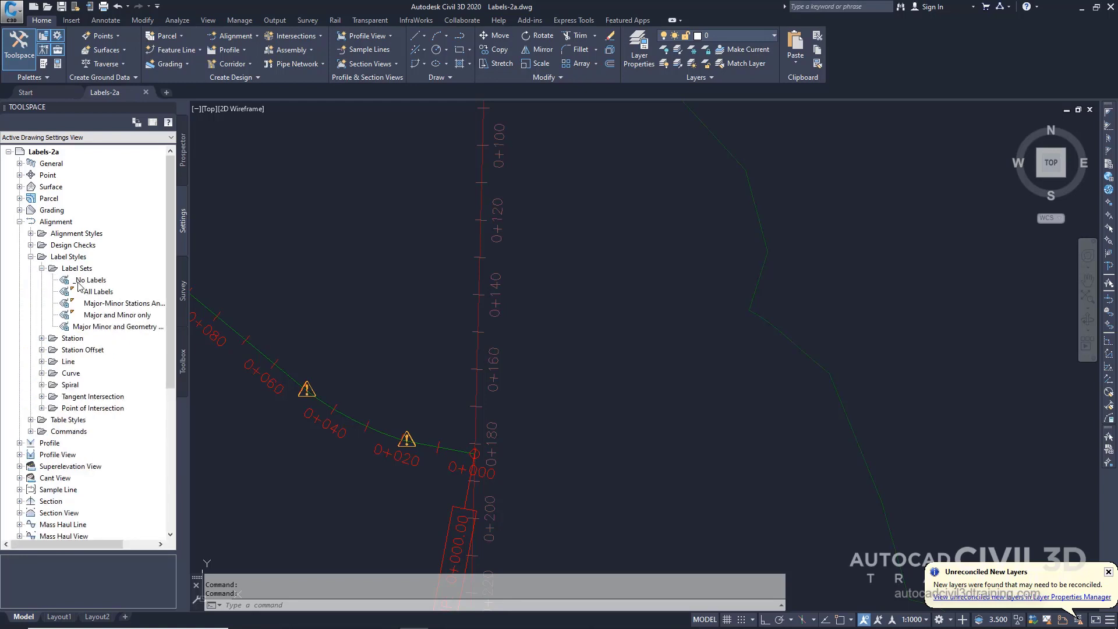
{"action": "left_click", "coordinate": [96, 296]}
{"action": "right_click", "coordinate": [96, 296]}
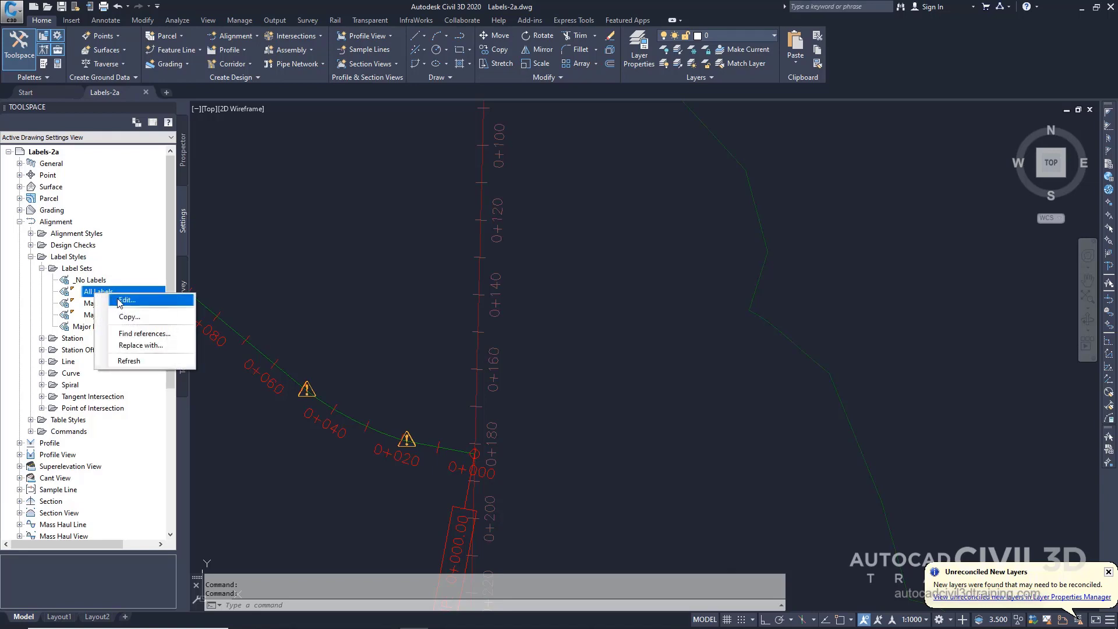
{"action": "left_click", "coordinate": [119, 302]}
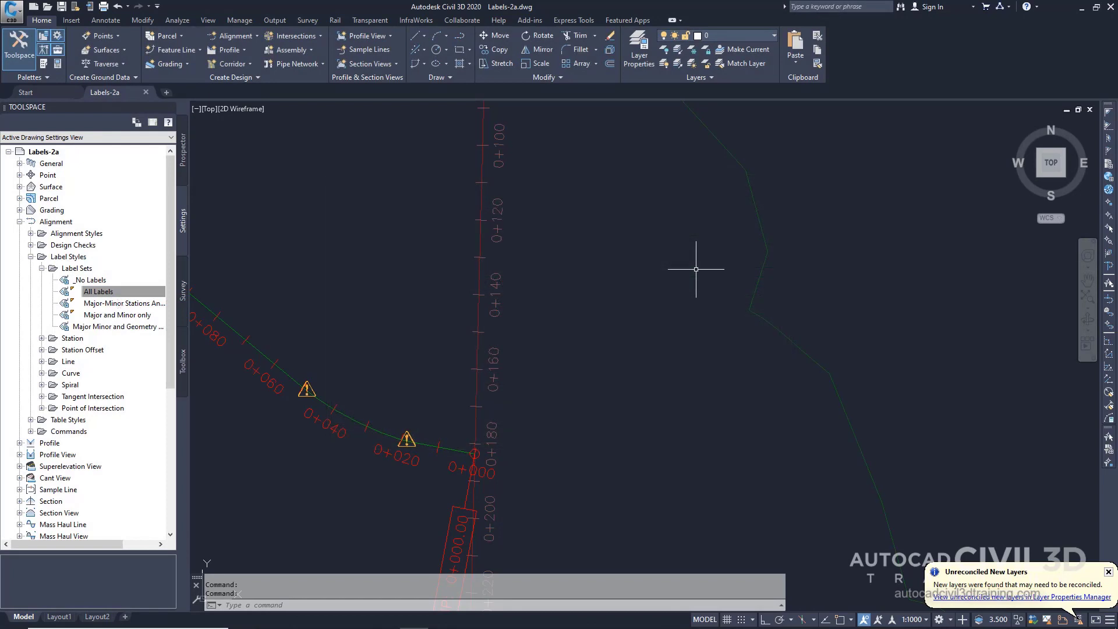
- Open the label settings of the West Street alignment for editing
{"action": "scroll", "coordinate": [696, 269], "scroll_direction": "down", "scroll_amount": 2}
{"action": "middle_click_drag", "start_coordinate": [519, 307], "coordinate": [574, 369]}
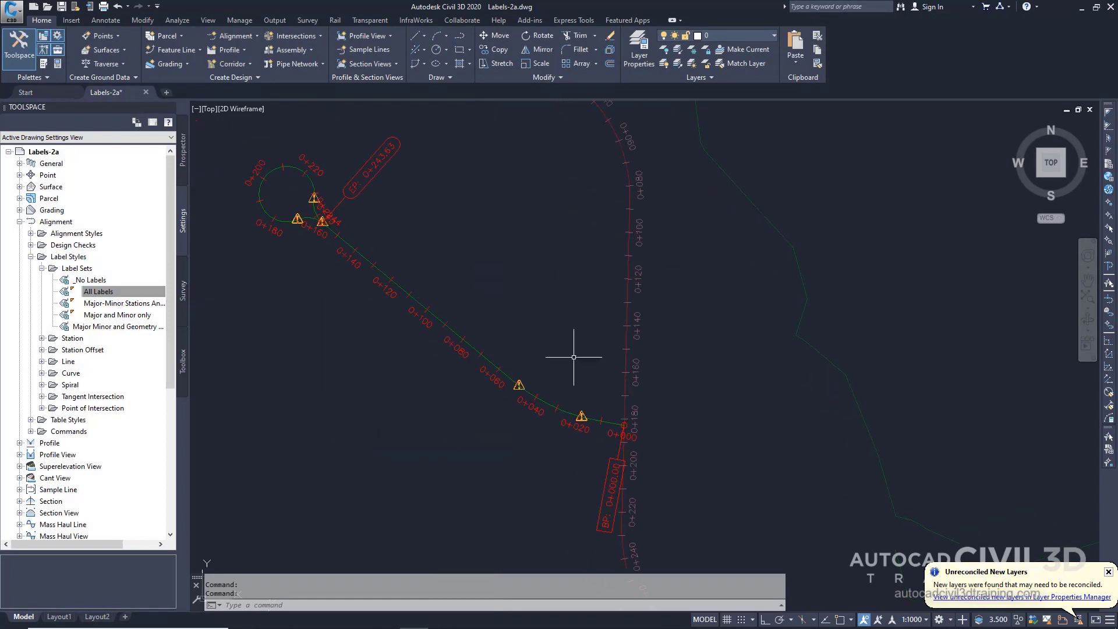
{"action": "scroll", "coordinate": [574, 369], "scroll_direction": "down", "scroll_amount": 1}
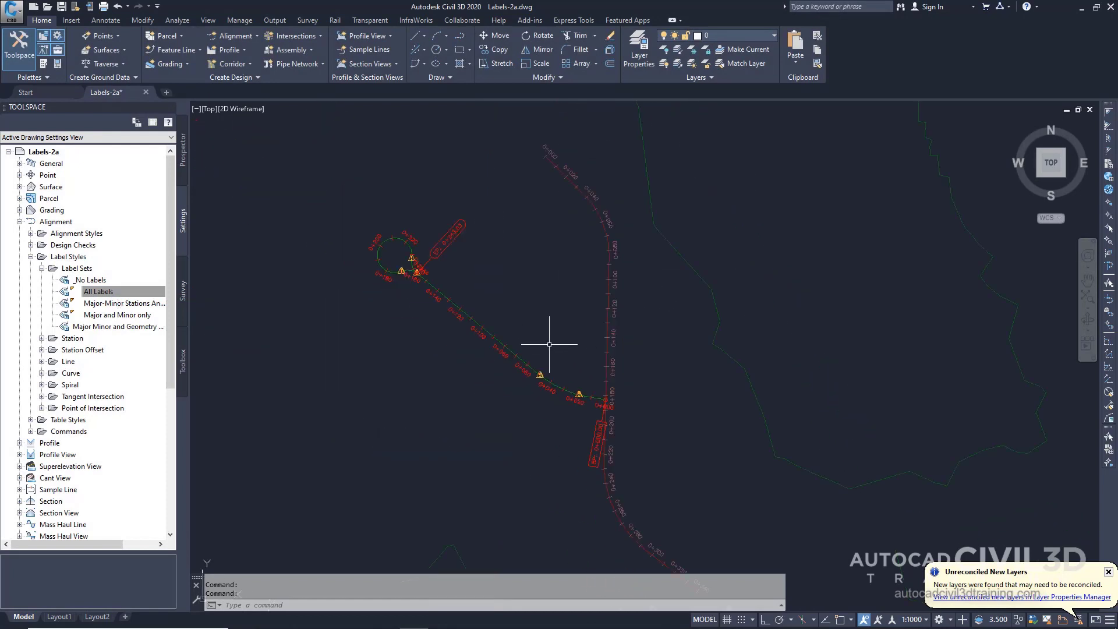
{"action": "left_click", "coordinate": [500, 341]}
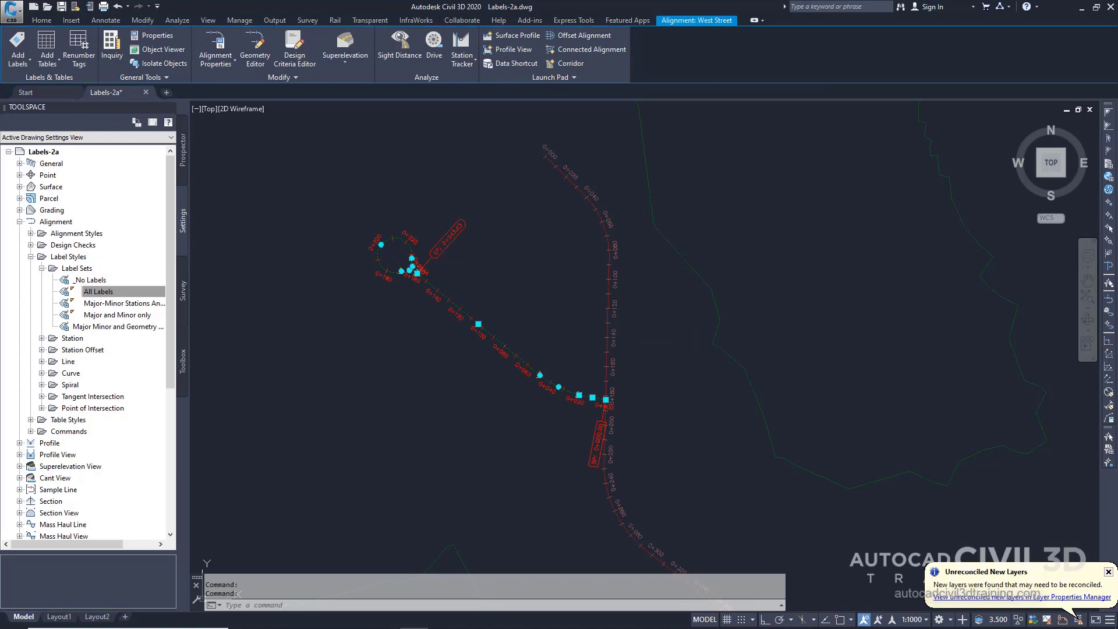
{"action": "right_click", "coordinate": [533, 321]}
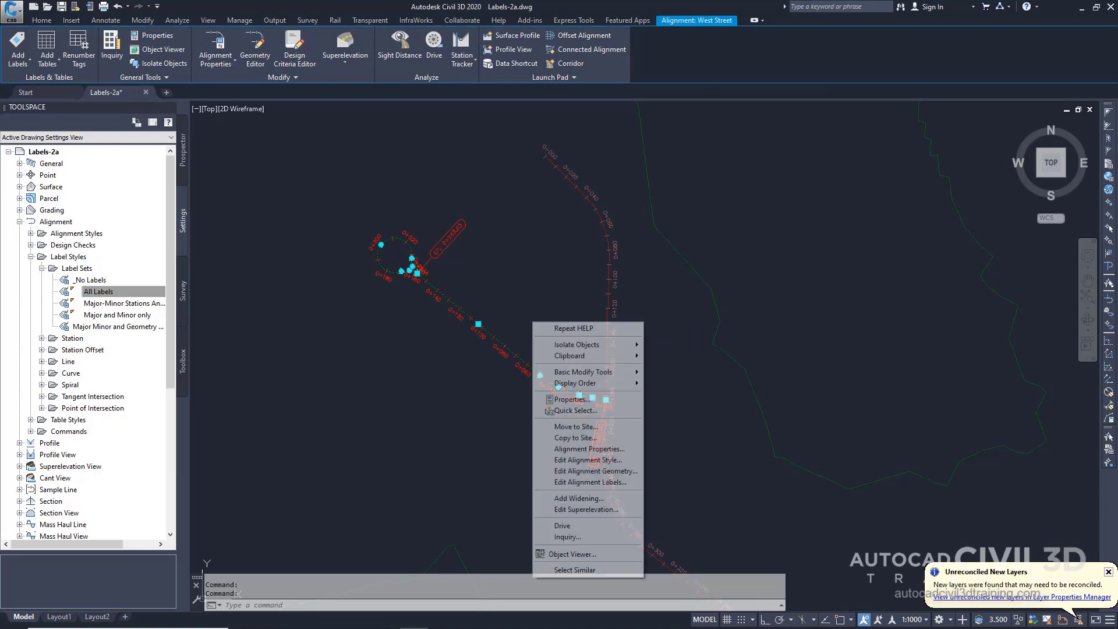
{"action": "left_click", "coordinate": [621, 483]}
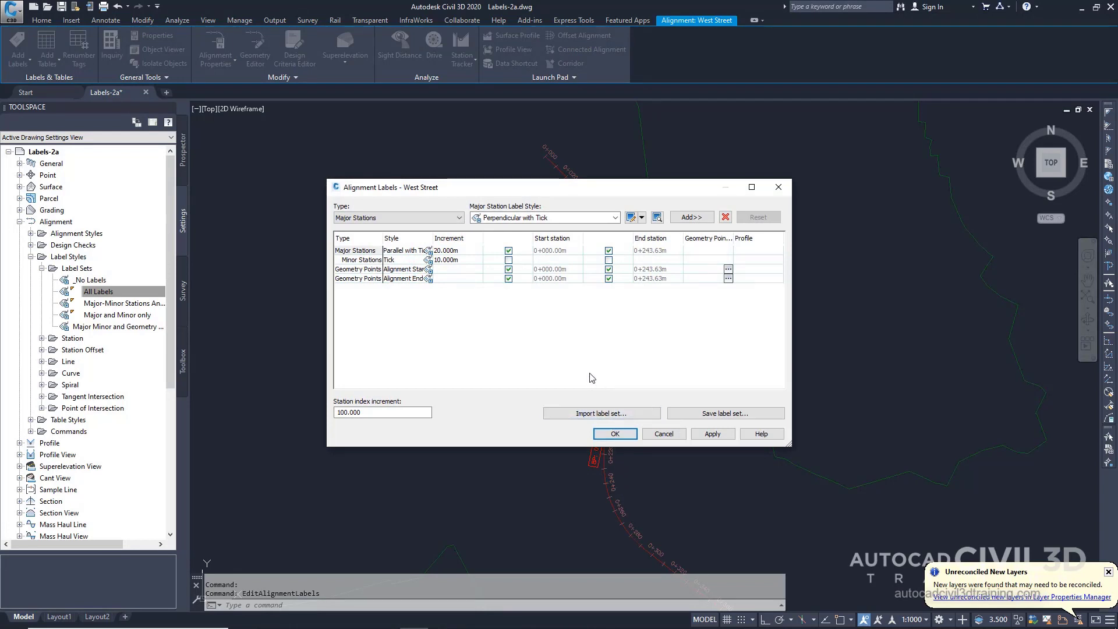
- Add Perpendicular with Tick and Line geometry point labels to West Street for only the Tangent-Tangent, Tangent-Curve and Curve-Tangent intersects
{"action": "left_click", "coordinate": [445, 219]}
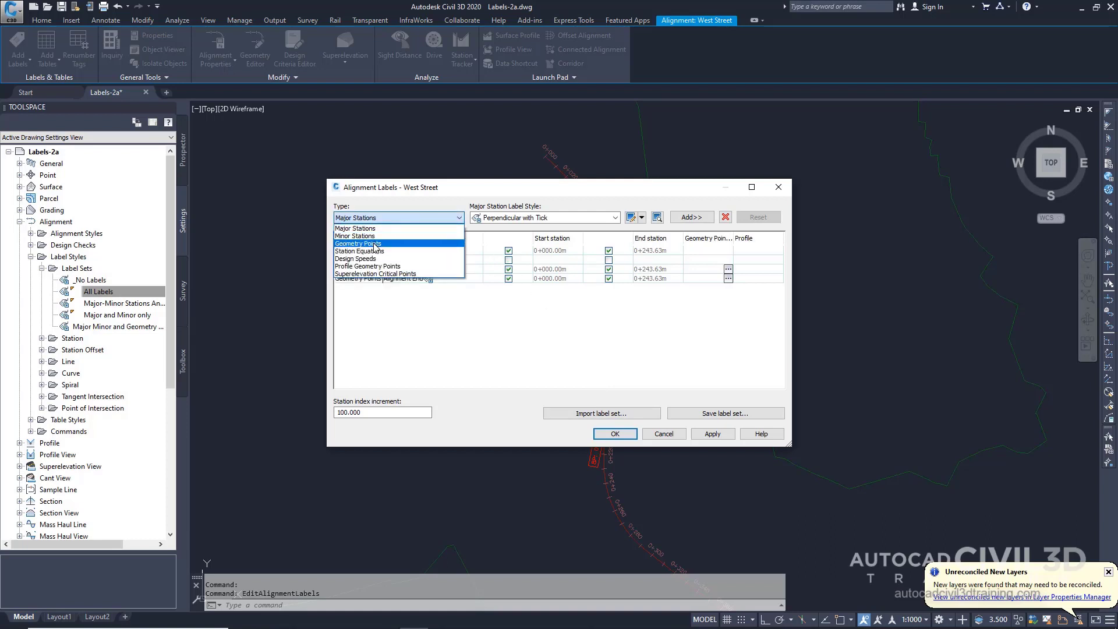
{"action": "left_click", "coordinate": [374, 244]}
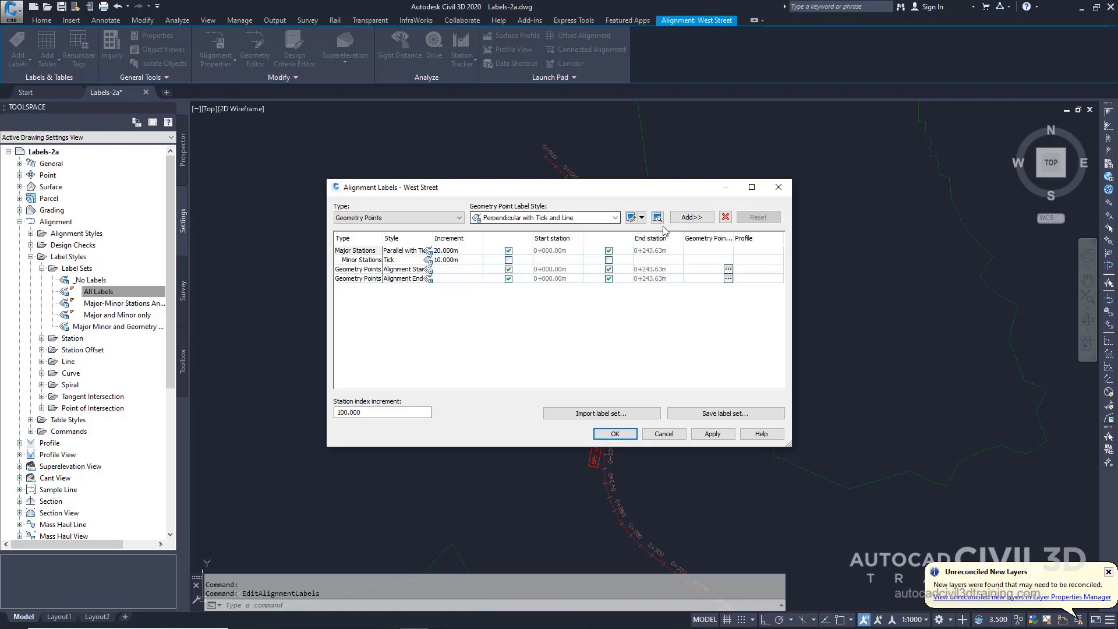
{"action": "left_click", "coordinate": [693, 218]}
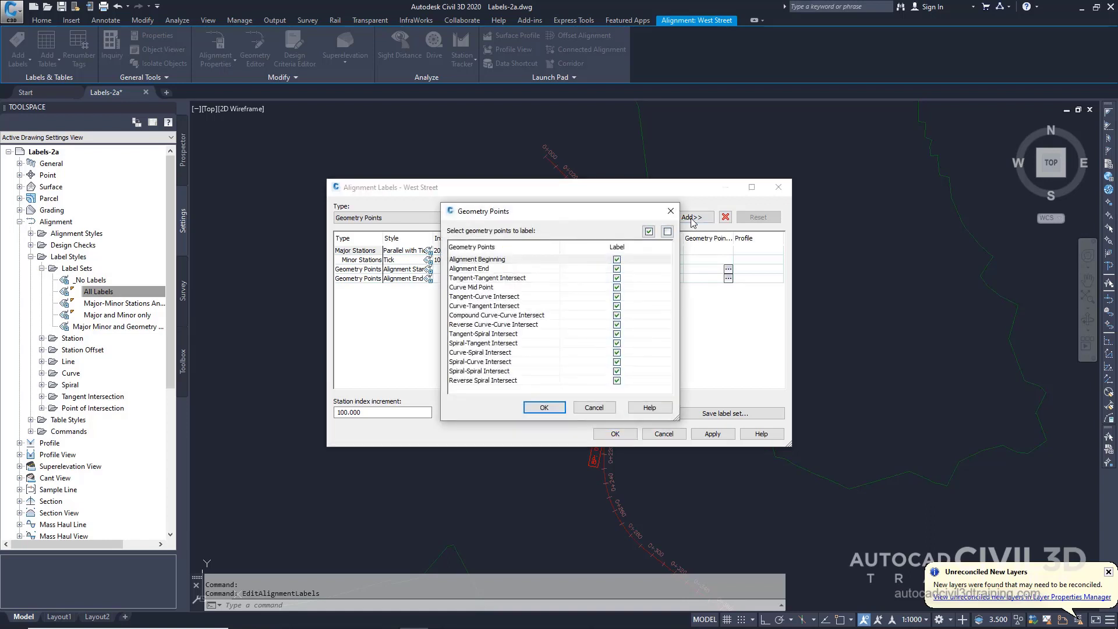
{"action": "left_click", "coordinate": [668, 232]}
{"action": "left_click", "coordinate": [616, 278]}
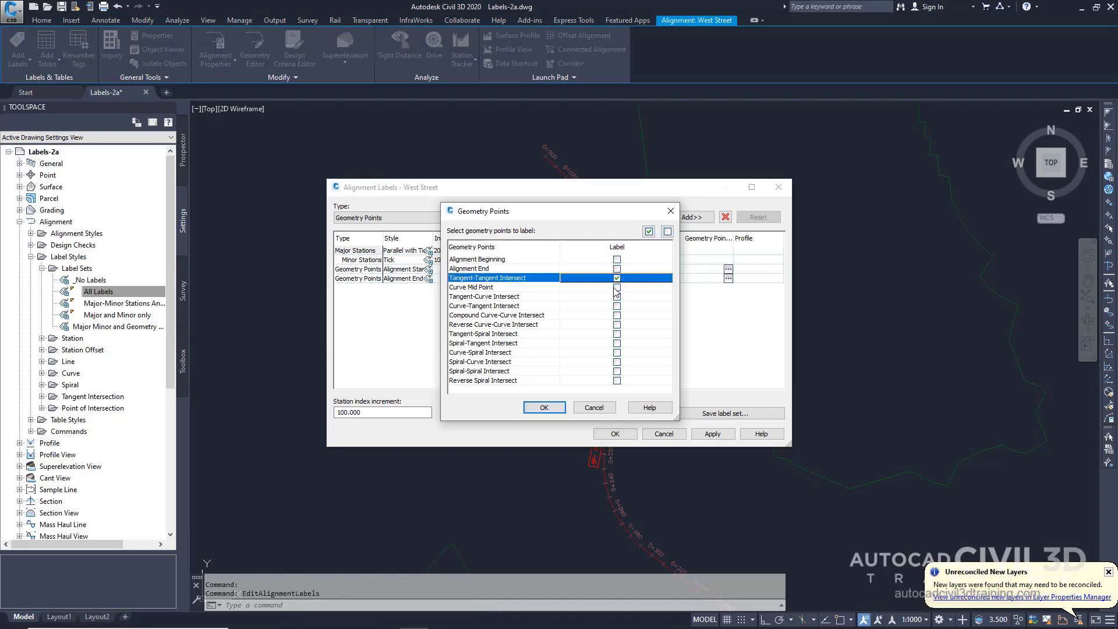
{"action": "left_click", "coordinate": [617, 297]}
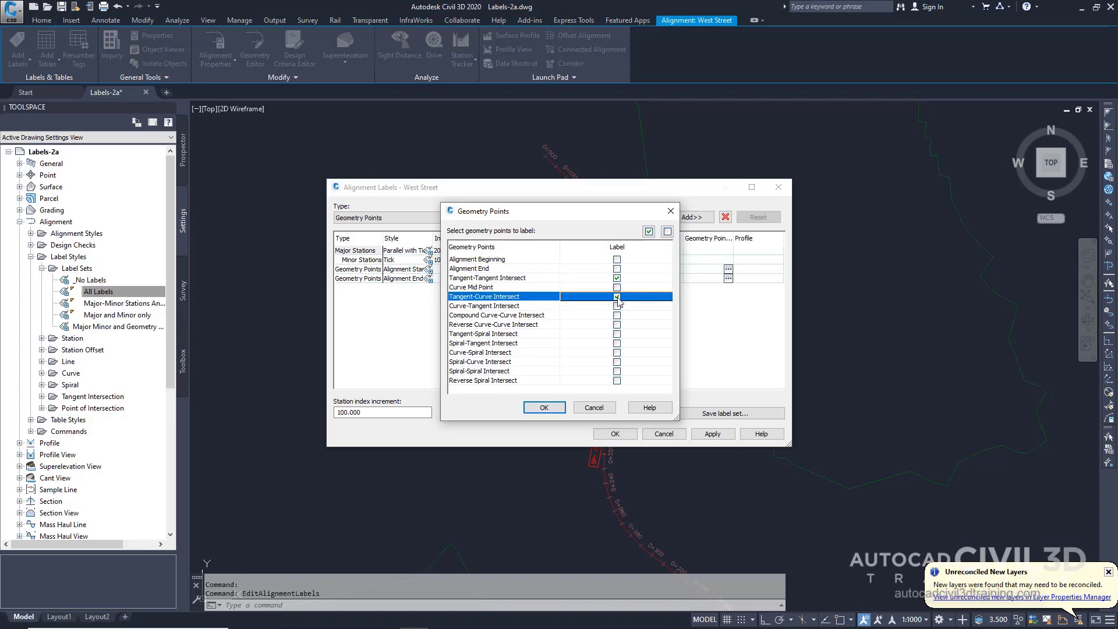
{"action": "left_click", "coordinate": [617, 306]}
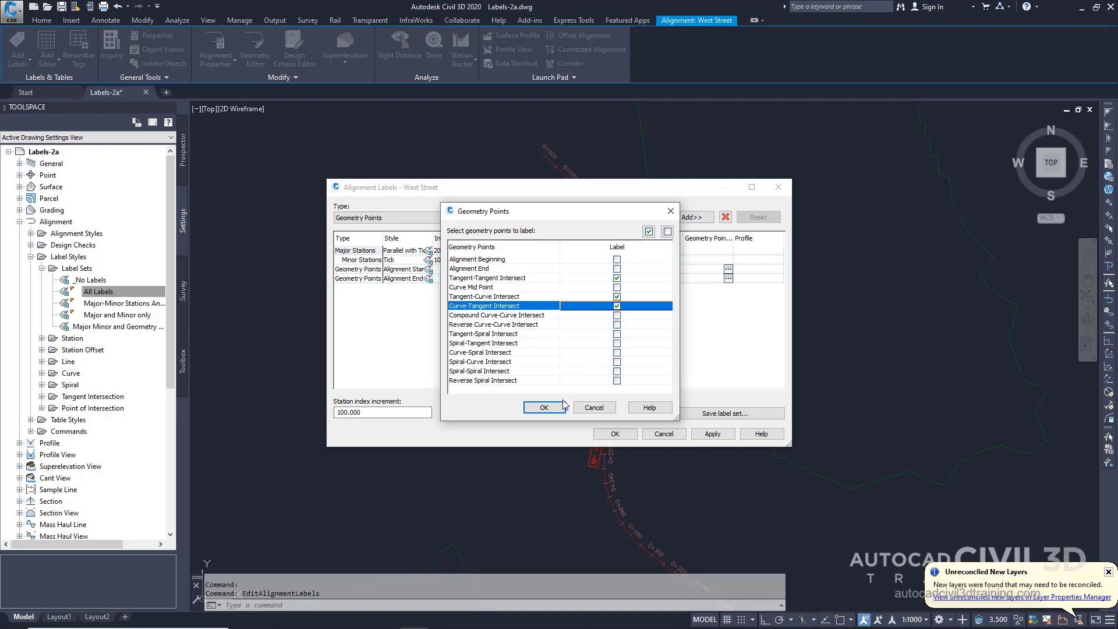
{"action": "left_click", "coordinate": [549, 408]}
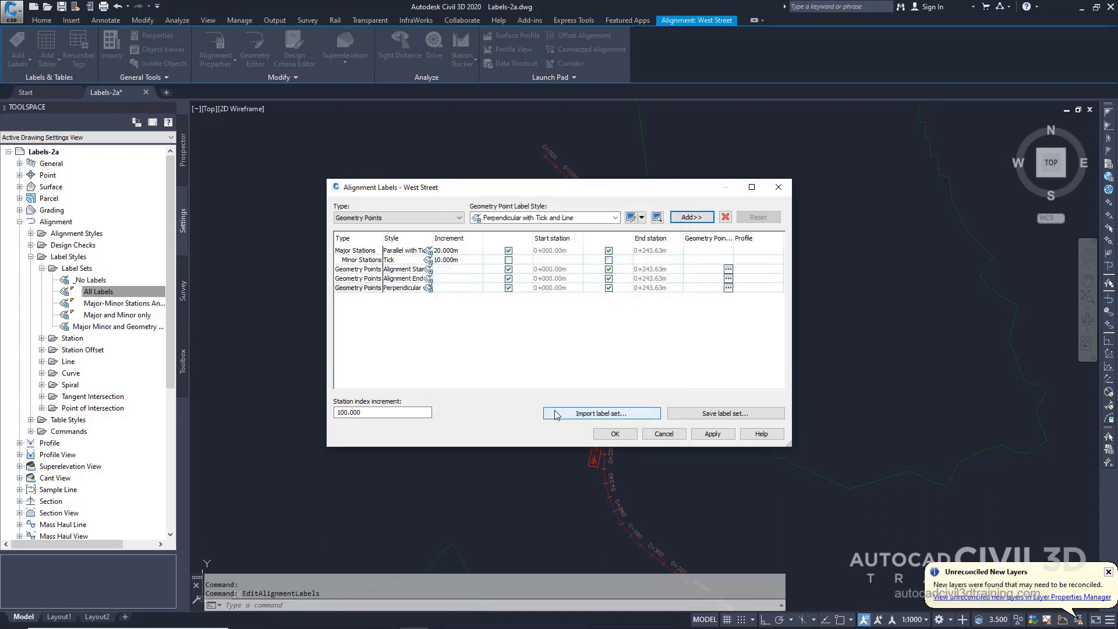
{"action": "left_click", "coordinate": [615, 435]}
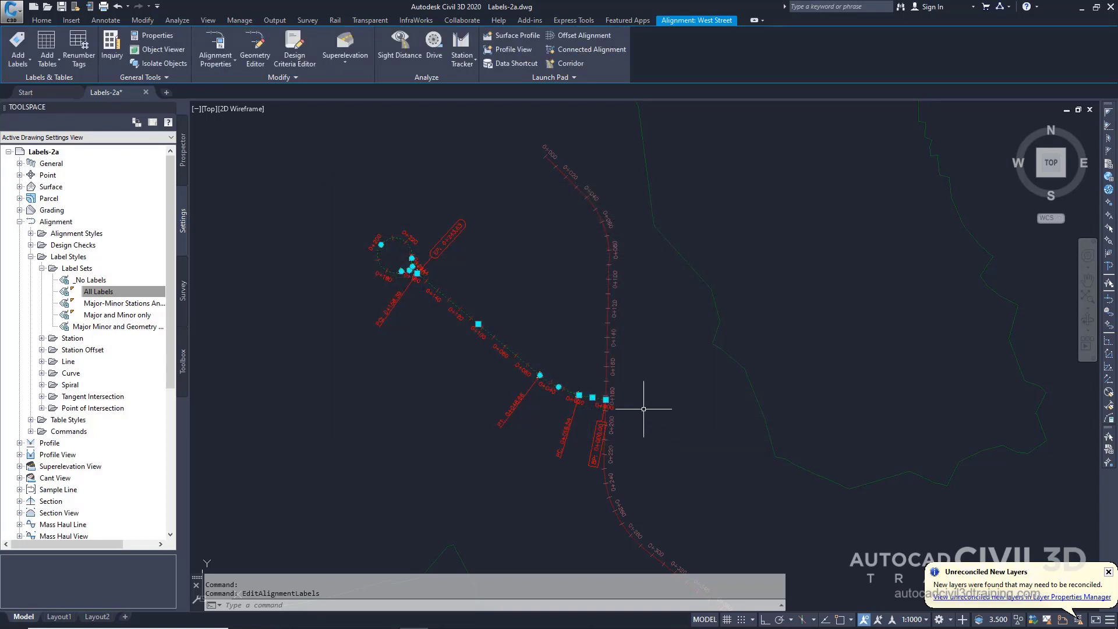
{"action": "key", "text": "Escape"}
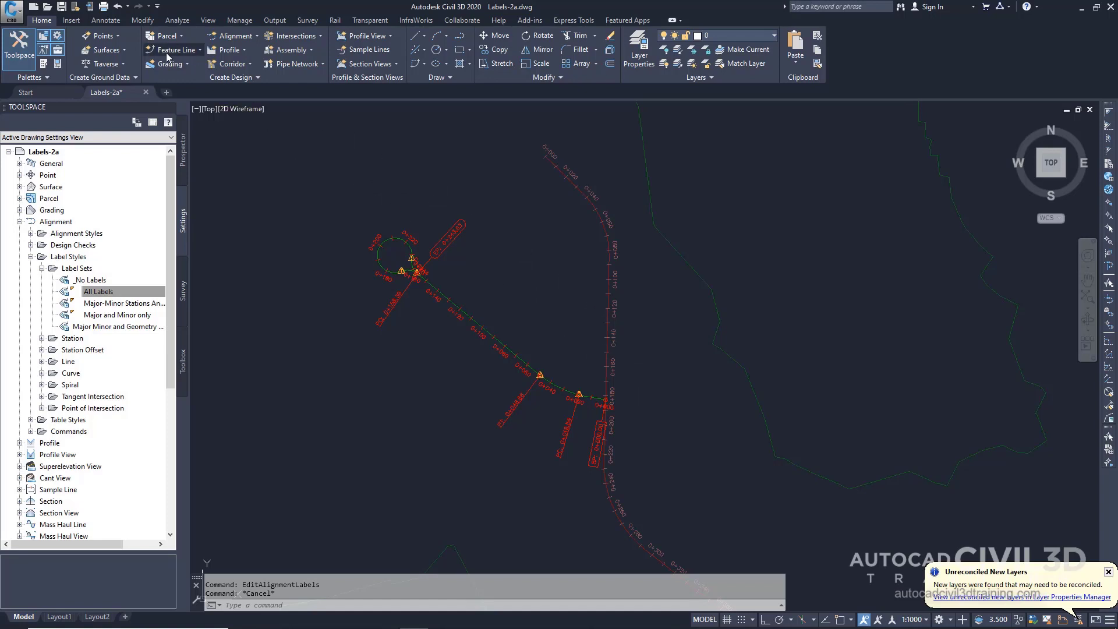
- Start adding or editing alignment station labels and pick the Main Street alignment below the West Street junction
{"action": "left_click", "coordinate": [112, 24]}
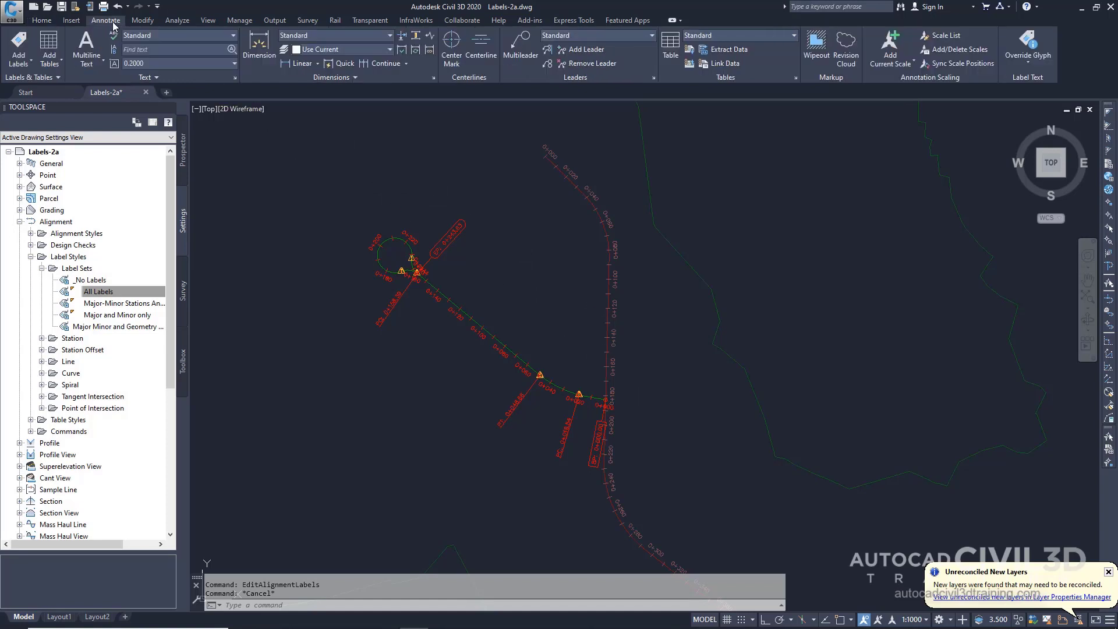
{"action": "double_click", "coordinate": [348, 184]}
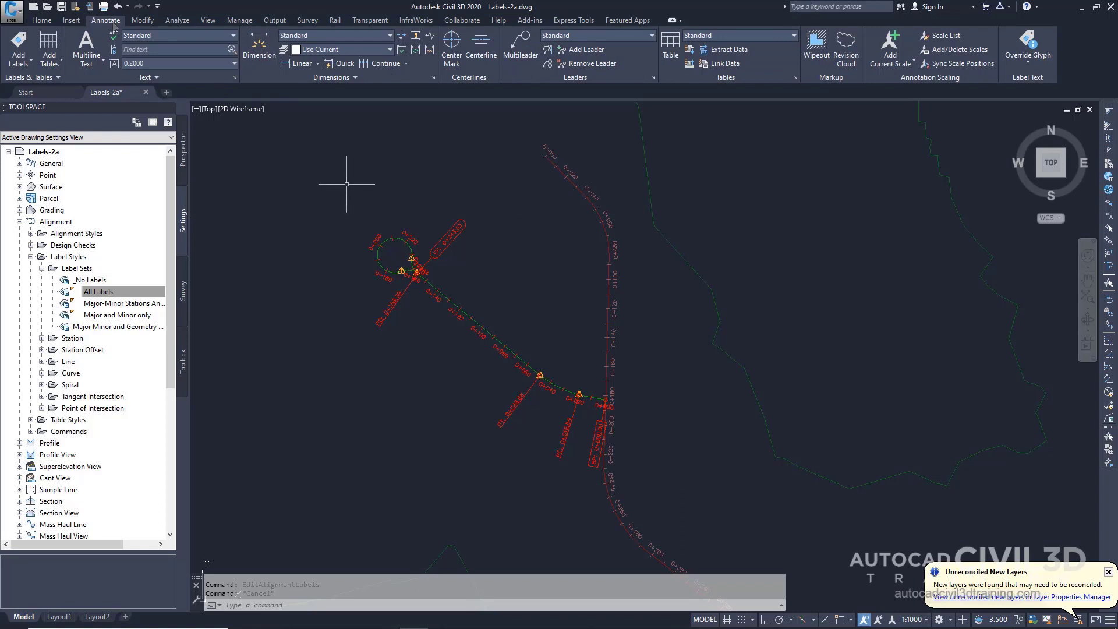
{"action": "left_click", "coordinate": [30, 61]}
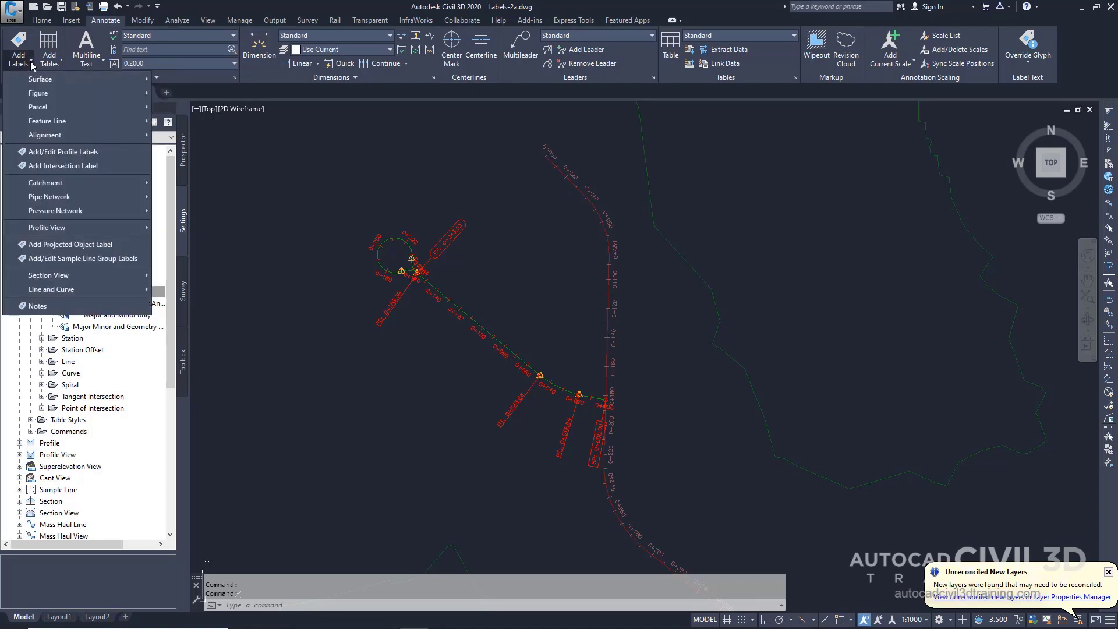
{"action": "mouse_move", "coordinate": [66, 134]}
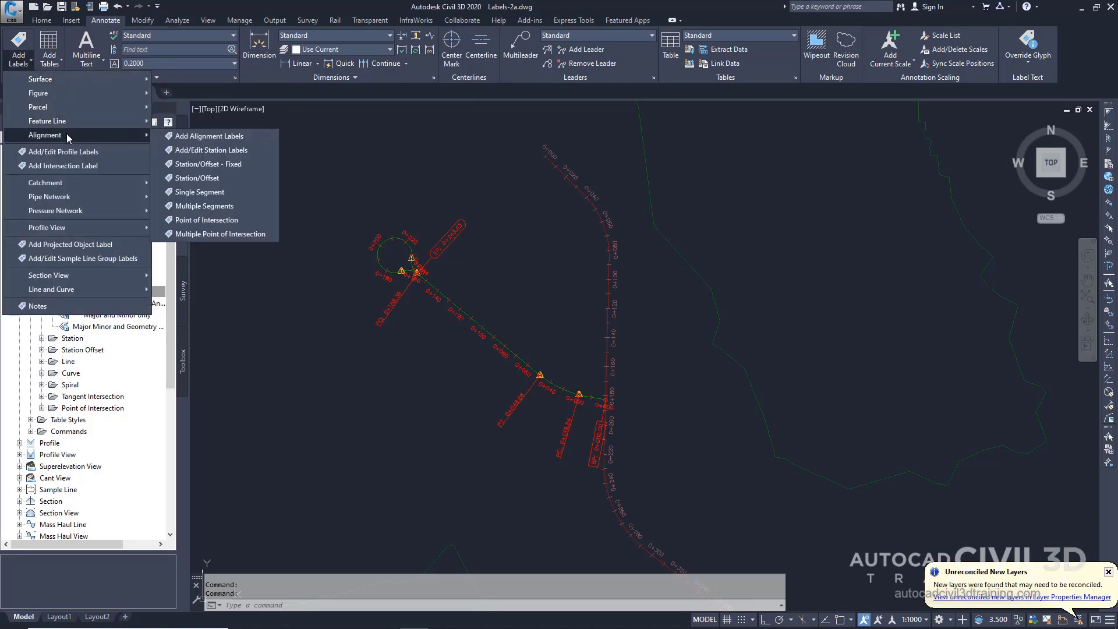
{"action": "left_click", "coordinate": [232, 153]}
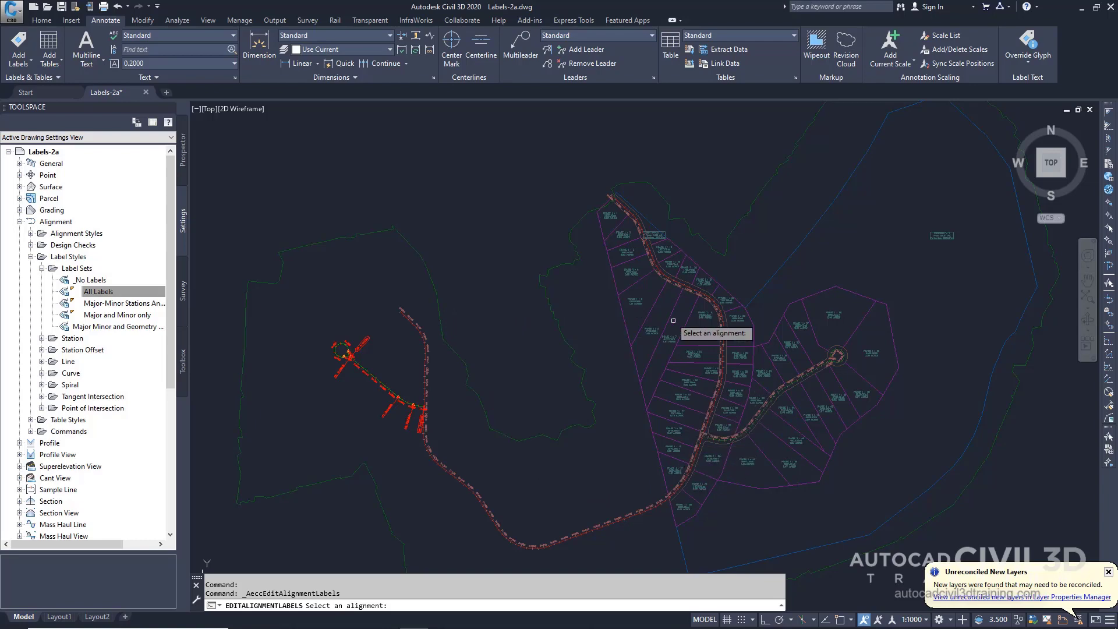
{"action": "scroll", "coordinate": [437, 485], "scroll_direction": "up", "scroll_amount": 5}
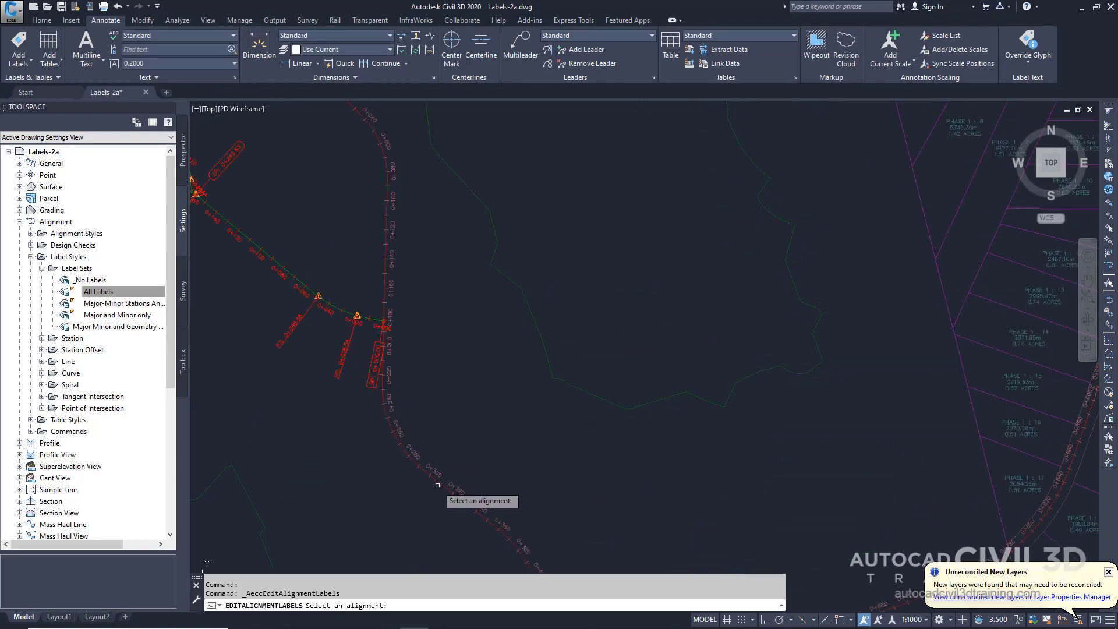
{"action": "left_click", "coordinate": [441, 488]}
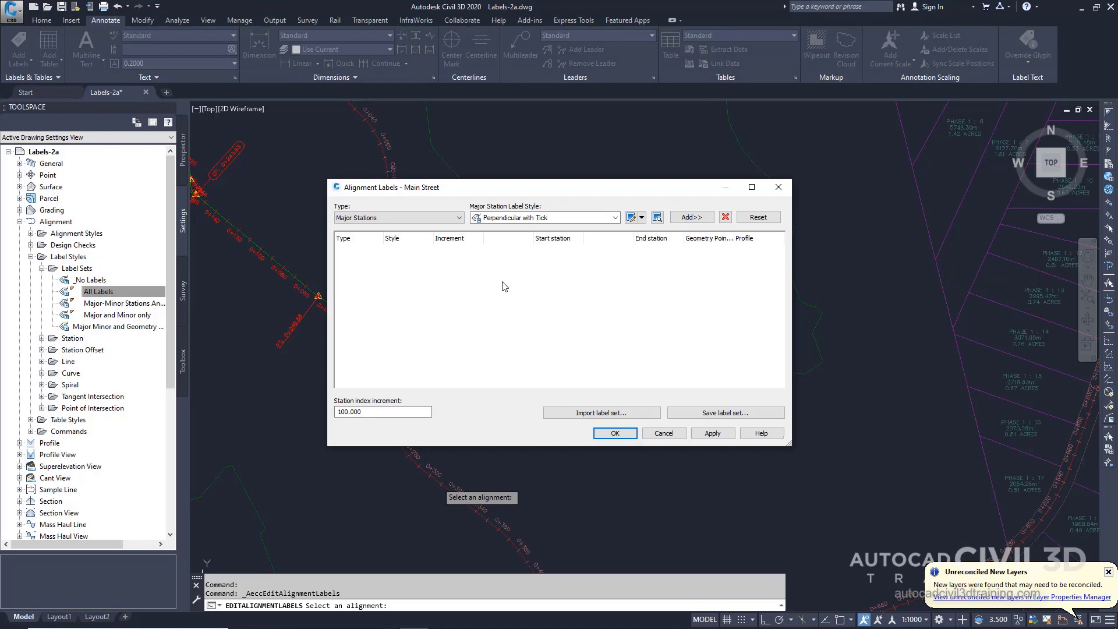
- Add geometry point labels in the Perpendicular with Tick and Line style to Main Street, with all geometry points labelled
{"action": "left_click", "coordinate": [459, 219]}
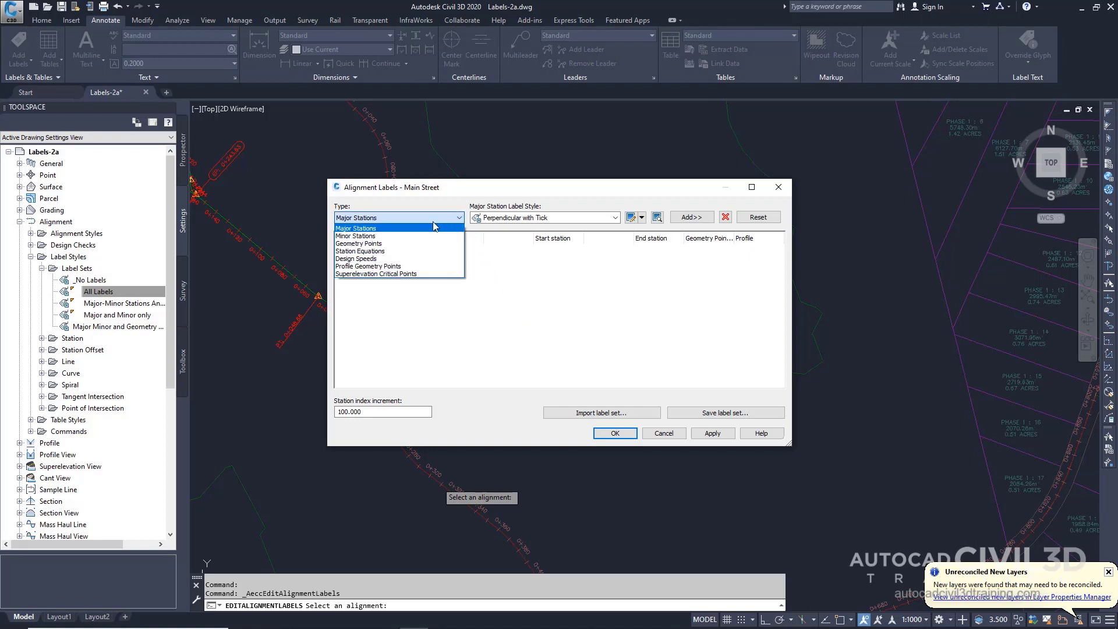
{"action": "left_click", "coordinate": [371, 244]}
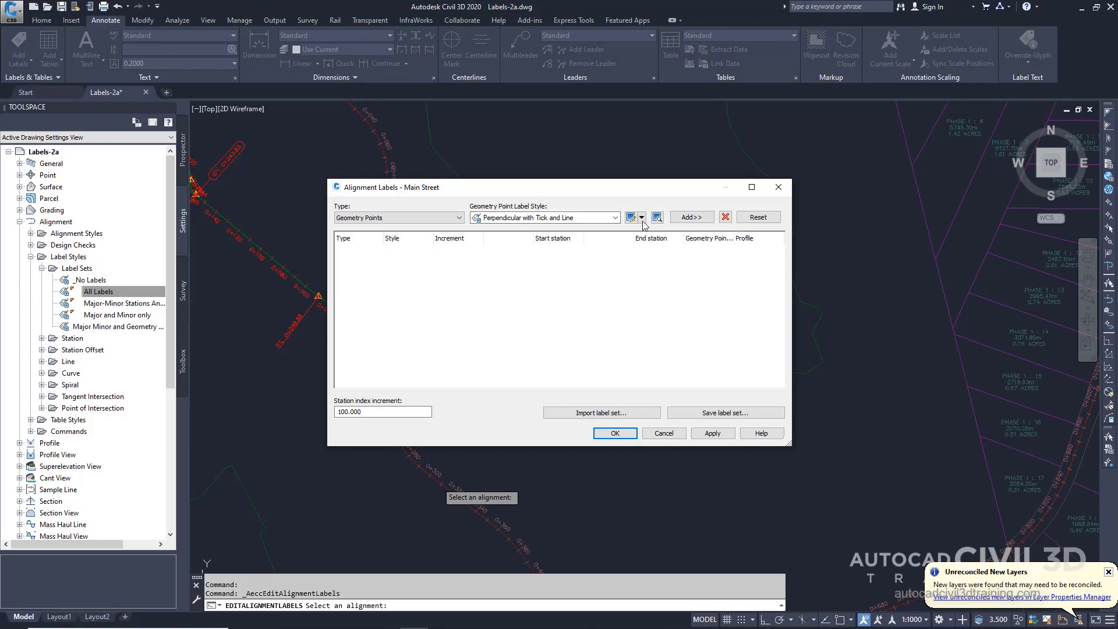
{"action": "left_click", "coordinate": [693, 217]}
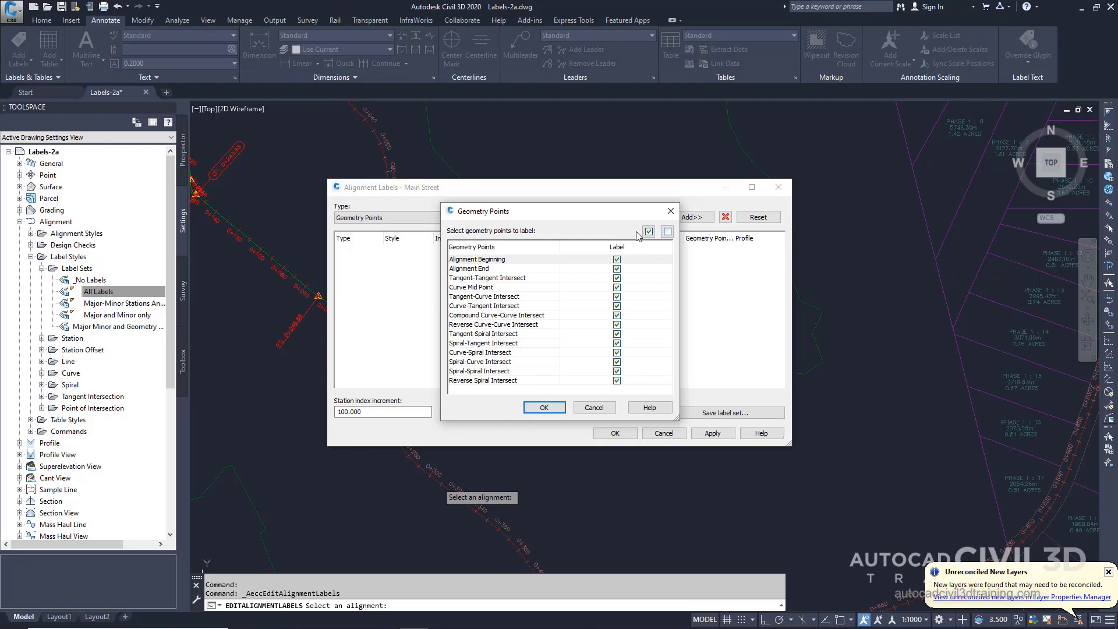
{"action": "left_click", "coordinate": [545, 408]}
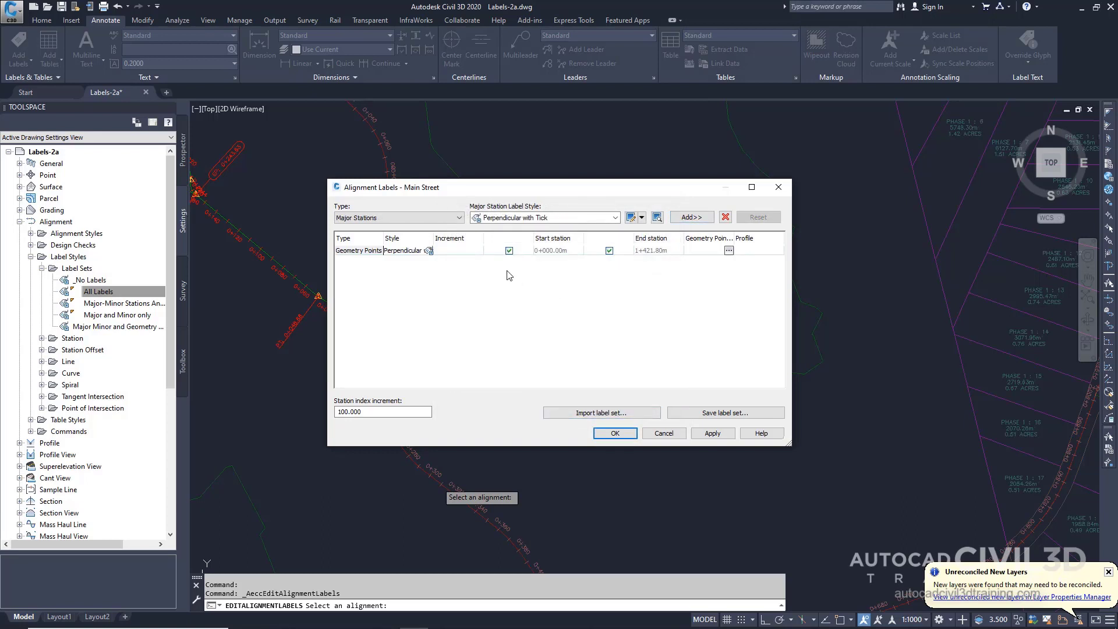
- Add Design Speeds labels in the Station over Speed style to Main Street and apply the label changes
{"action": "left_click", "coordinate": [403, 219]}
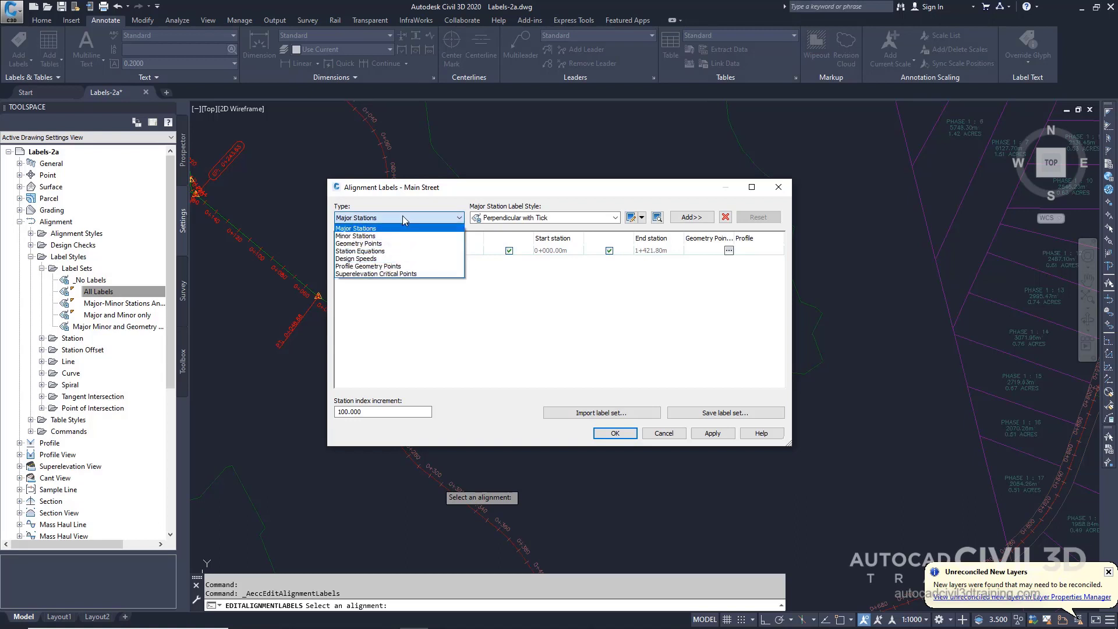
{"action": "left_click", "coordinate": [362, 259]}
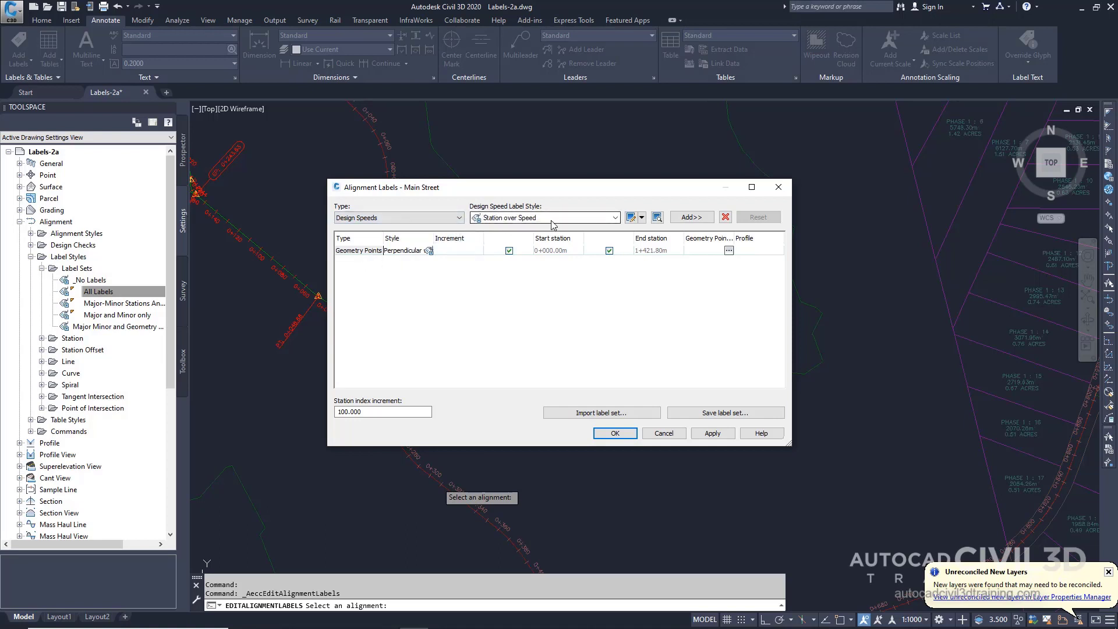
{"action": "left_click", "coordinate": [702, 220]}
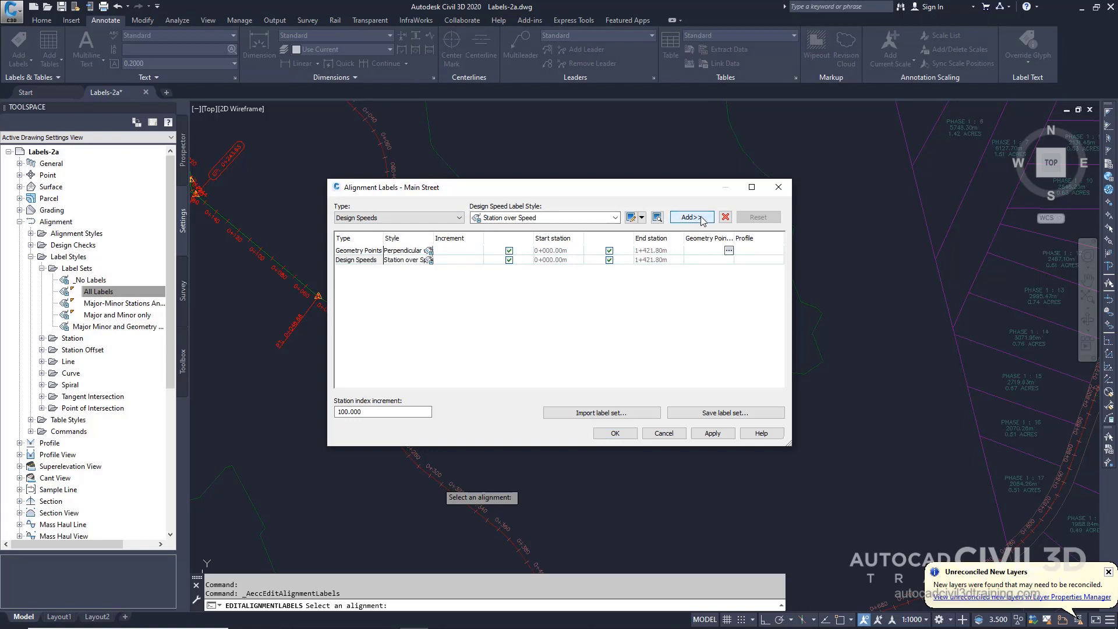
{"action": "left_click", "coordinate": [614, 433]}
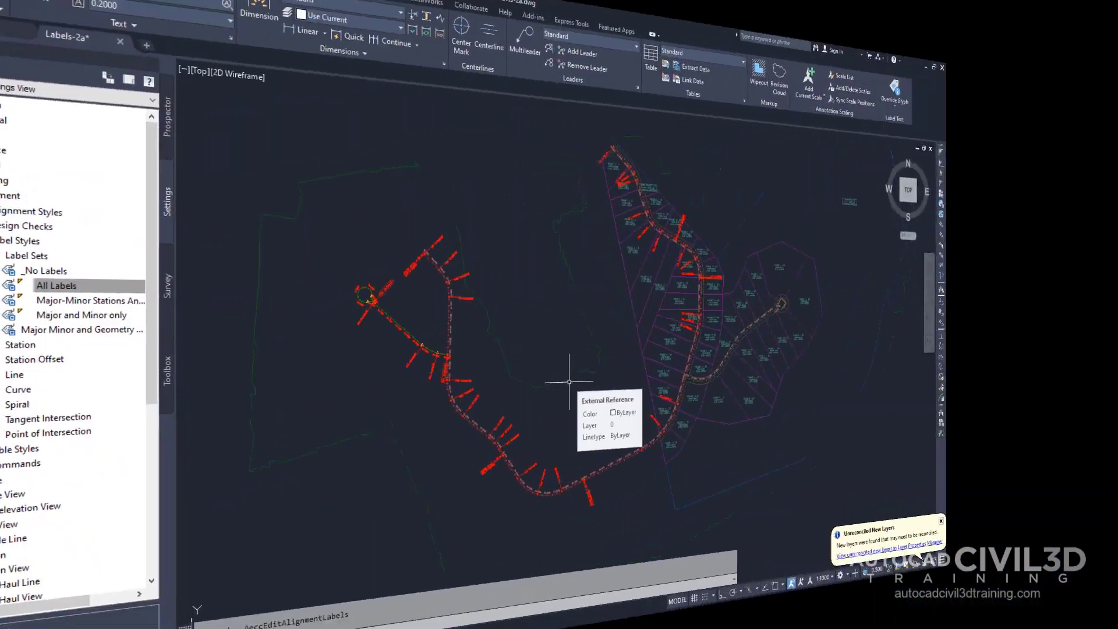
- Examine the geometry point and design speed labels from the start of Main Street along its length
{"action": "scroll", "coordinate": [437, 311], "scroll_direction": "up", "scroll_amount": 3}
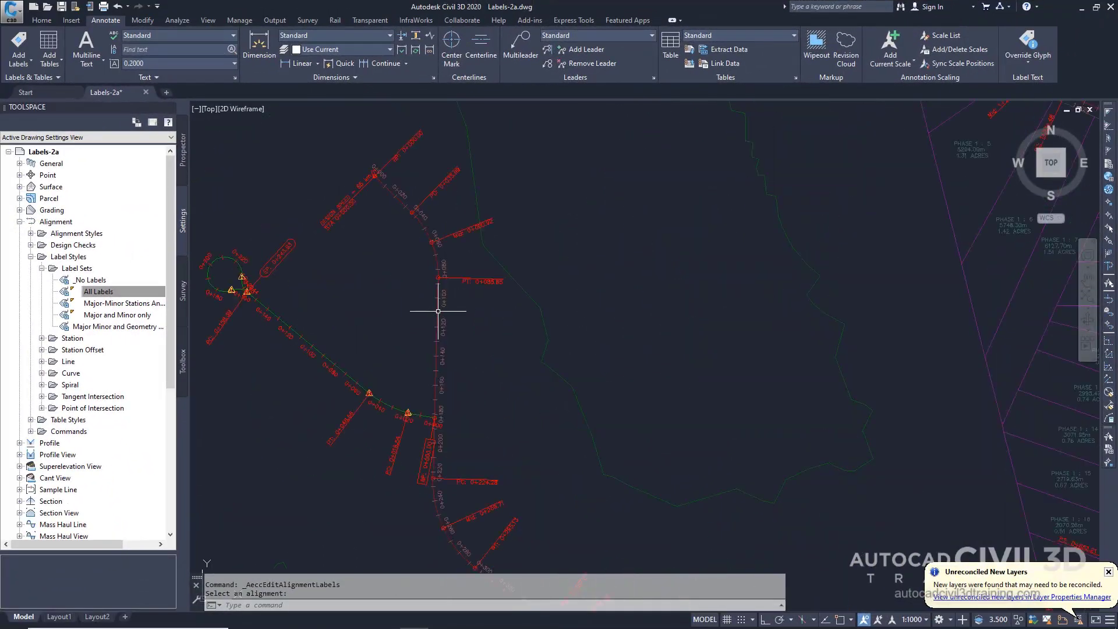
{"action": "scroll", "coordinate": [438, 311], "scroll_direction": "up", "scroll_amount": 2}
{"action": "middle_click_drag", "start_coordinate": [456, 279], "coordinate": [508, 384]}
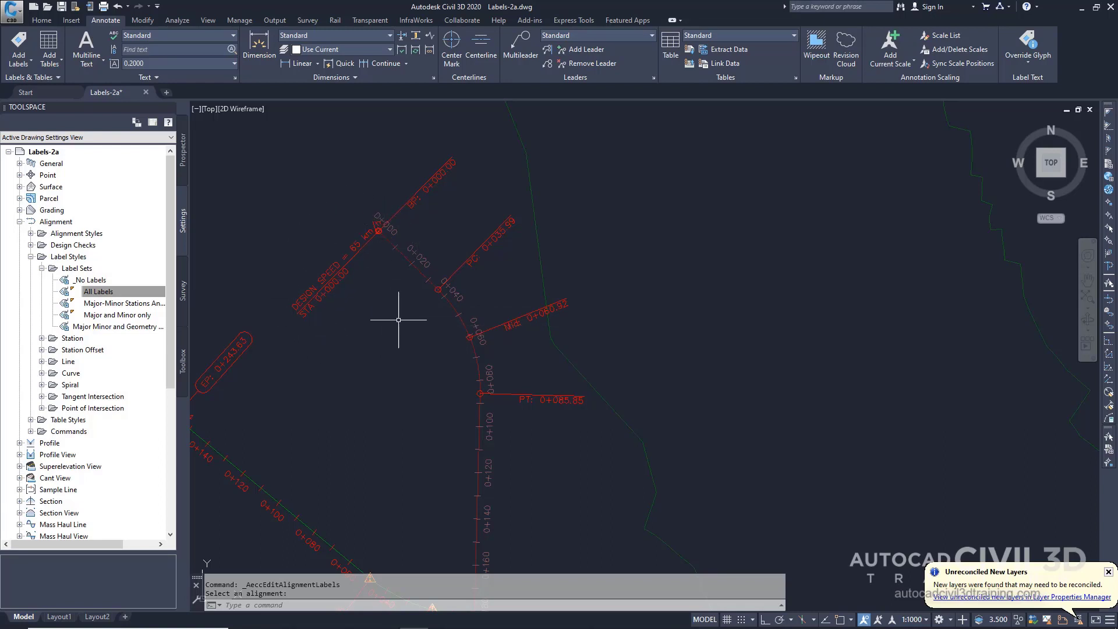
{"action": "mouse_move", "coordinate": [504, 480]}
{"action": "middle_mouse_down"}
{"action": "mouse_move", "coordinate": [487, 320]}
{"action": "mouse_move", "coordinate": [504, 326]}
{"action": "mouse_move", "coordinate": [532, 462]}
{"action": "mouse_move", "coordinate": [517, 442]}
{"action": "mouse_move", "coordinate": [518, 353]}
{"action": "middle_mouse_up"}
{"action": "middle_click_drag", "start_coordinate": [559, 437], "coordinate": [519, 344]}
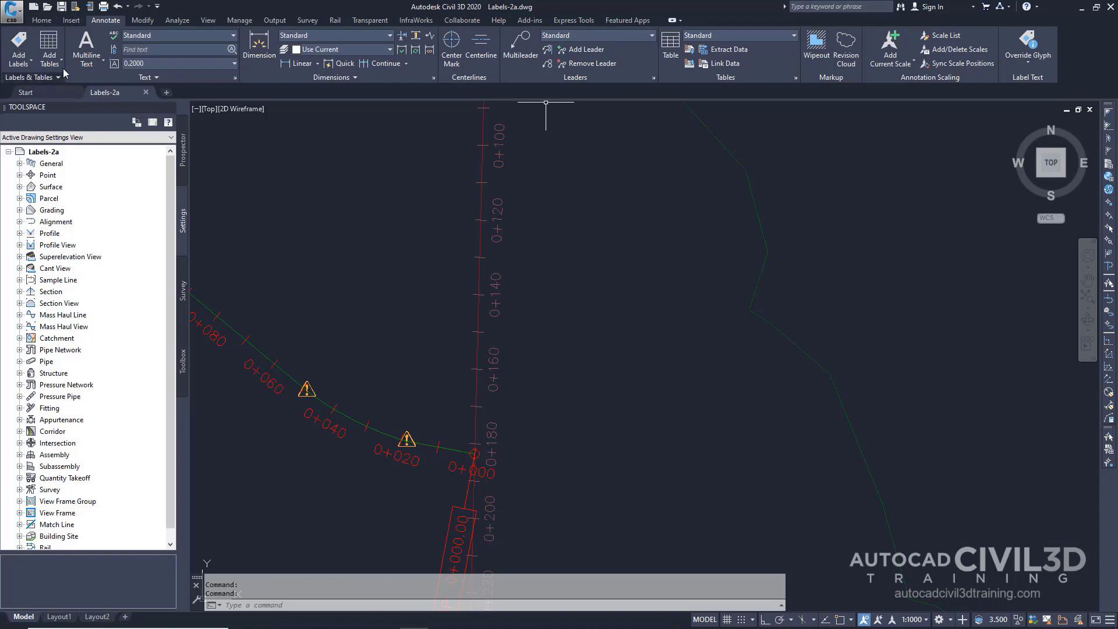
- Start adding alignment labels of the Multiple Segment type, keeping the preset line, curve and spiral label styles
{"action": "left_click", "coordinate": [28, 63]}
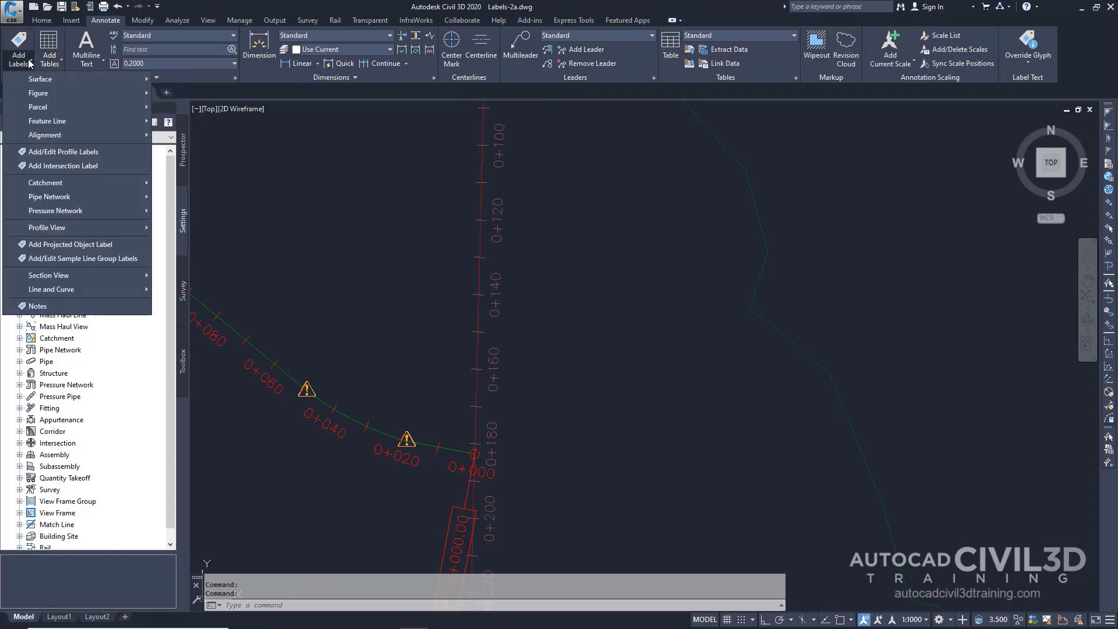
{"action": "mouse_move", "coordinate": [82, 135]}
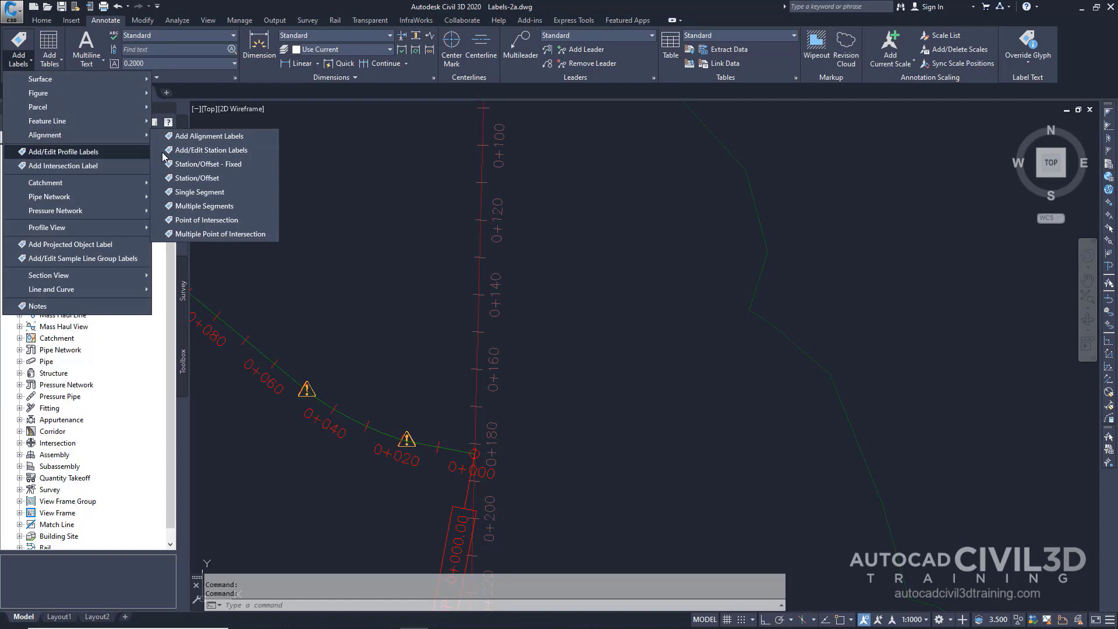
{"action": "left_click", "coordinate": [231, 138]}
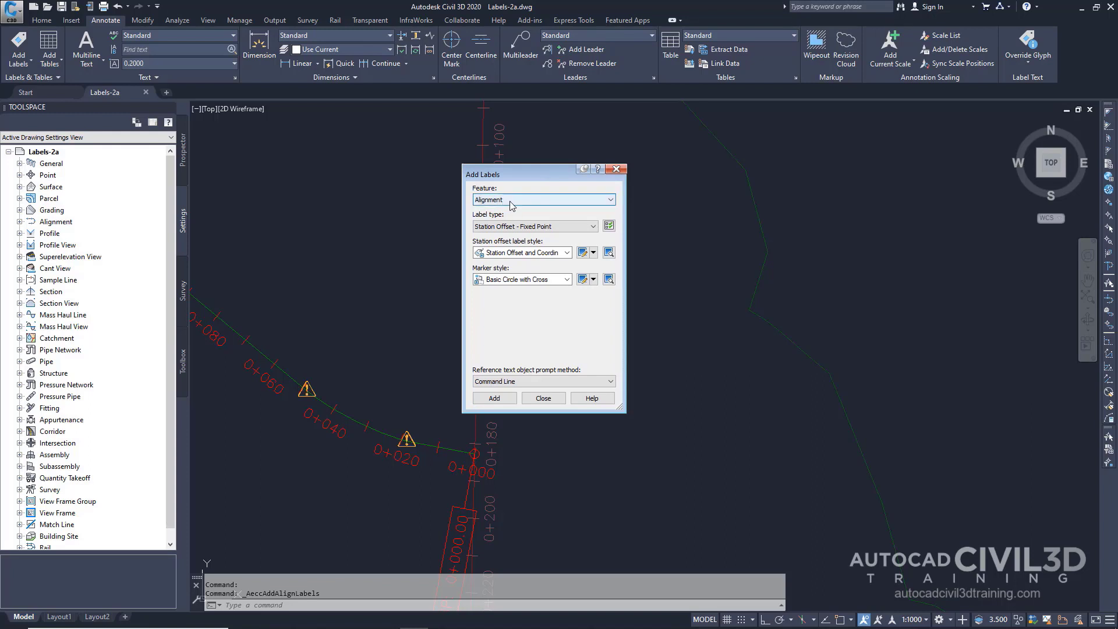
{"action": "left_click", "coordinate": [552, 226]}
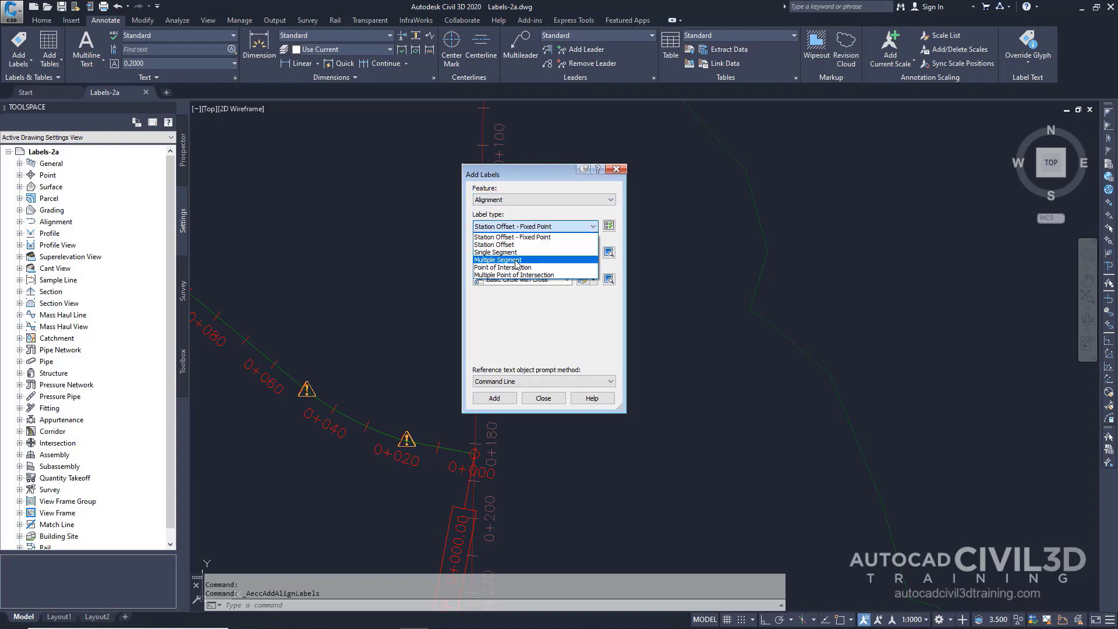
{"action": "left_click", "coordinate": [516, 263]}
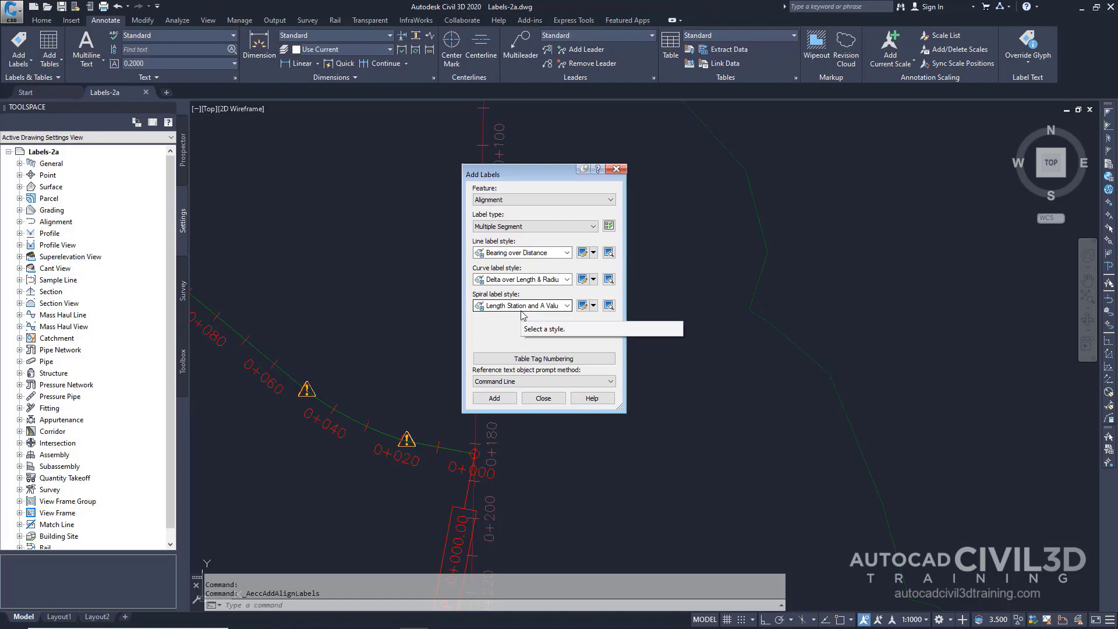
{"action": "left_click", "coordinate": [510, 400]}
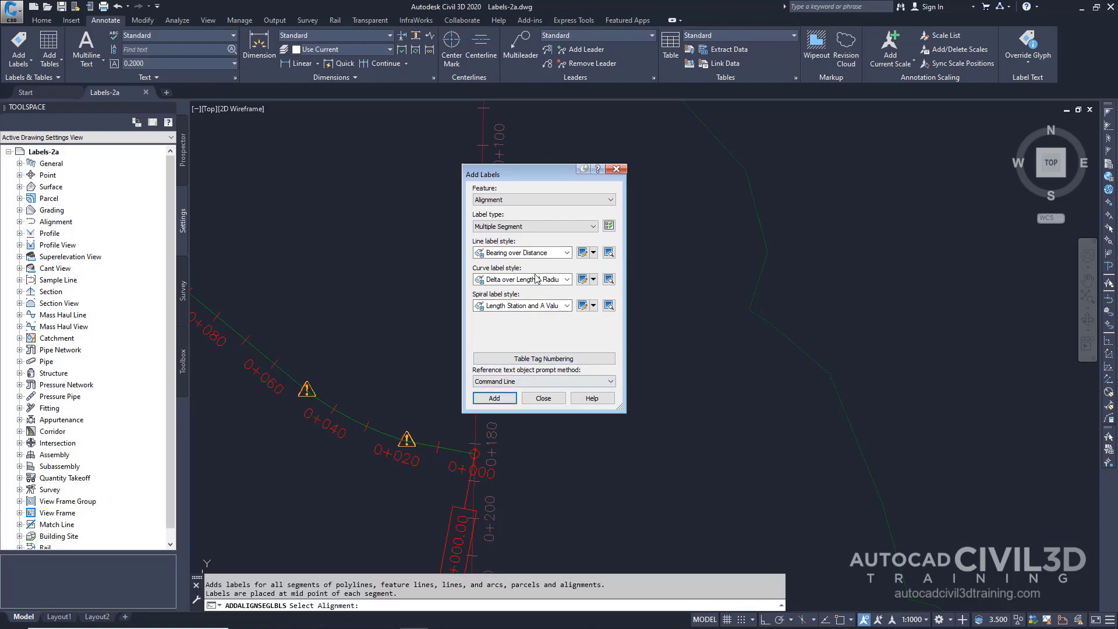
- Add the multiple segment labels to the West Street alignment and end the labelling command
{"action": "mouse_move", "coordinate": [533, 171]}
{"action": "left_mouse_down"}
{"action": "mouse_move", "coordinate": [603, 189]}
{"action": "mouse_move", "coordinate": [764, 155]}
{"action": "left_mouse_up"}
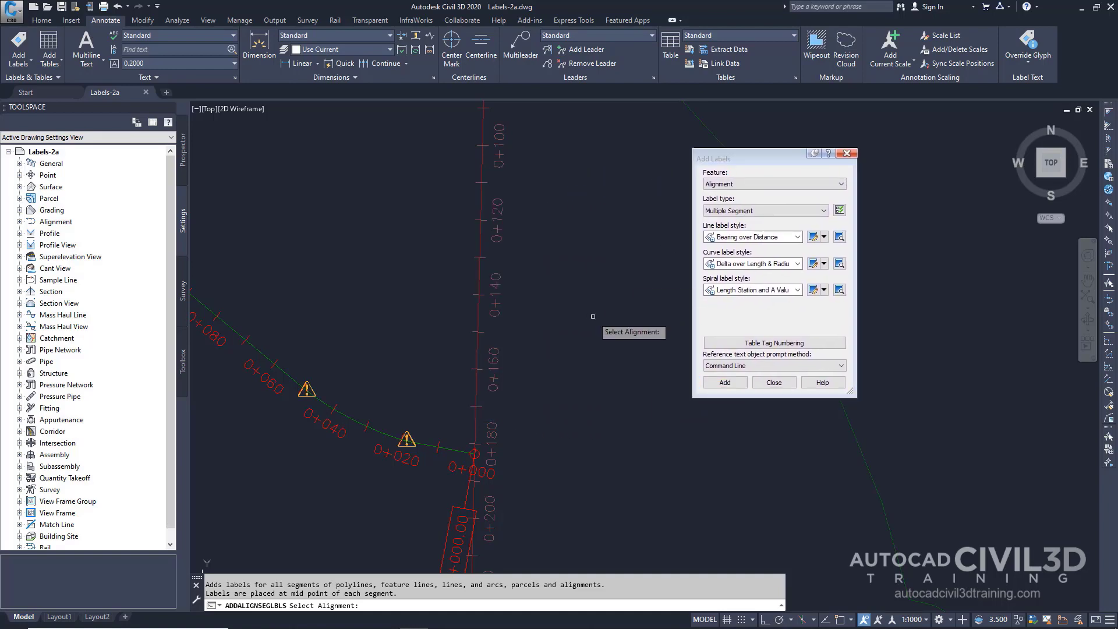
{"action": "scroll", "coordinate": [527, 306], "scroll_direction": "down", "scroll_amount": 6}
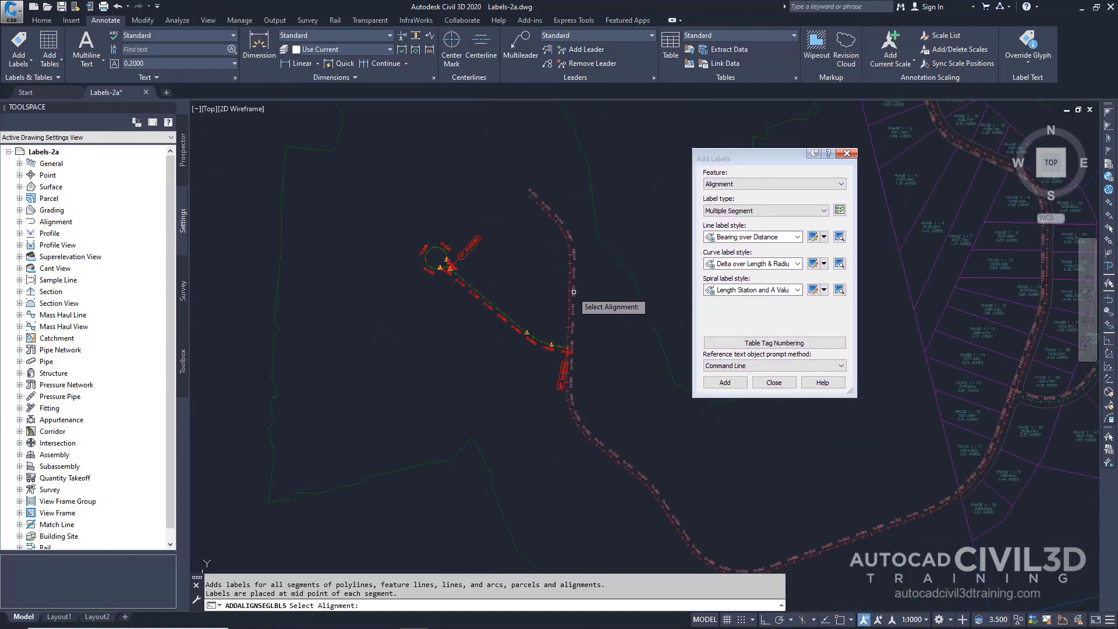
{"action": "middle_click_drag", "start_coordinate": [547, 294], "coordinate": [560, 335]}
{"action": "scroll", "coordinate": [512, 349], "scroll_direction": "up", "scroll_amount": 5}
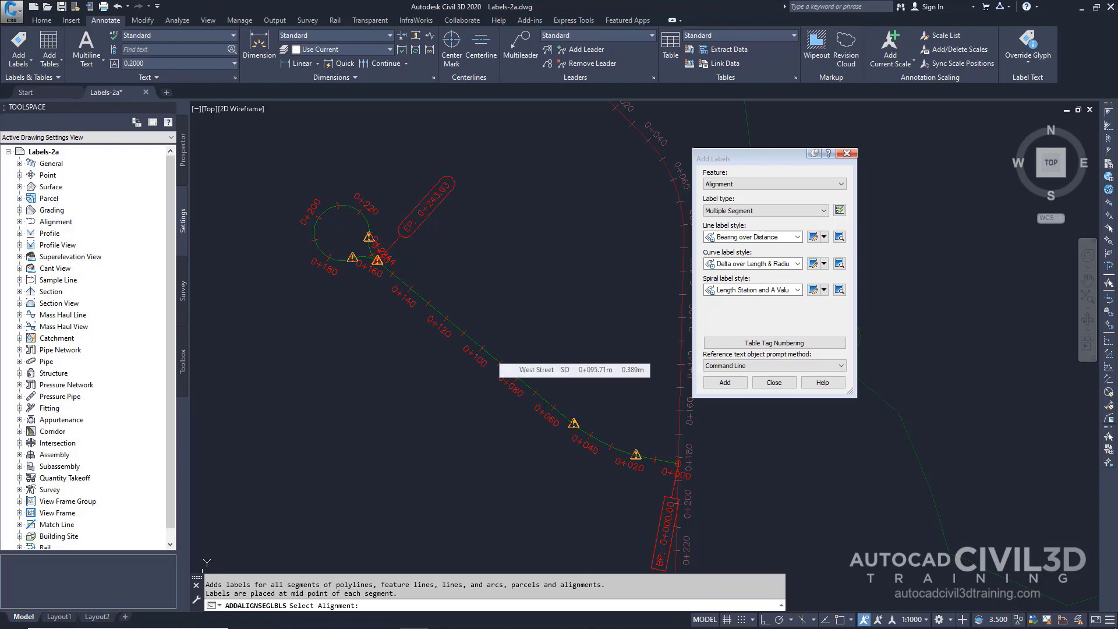
{"action": "left_click", "coordinate": [490, 356]}
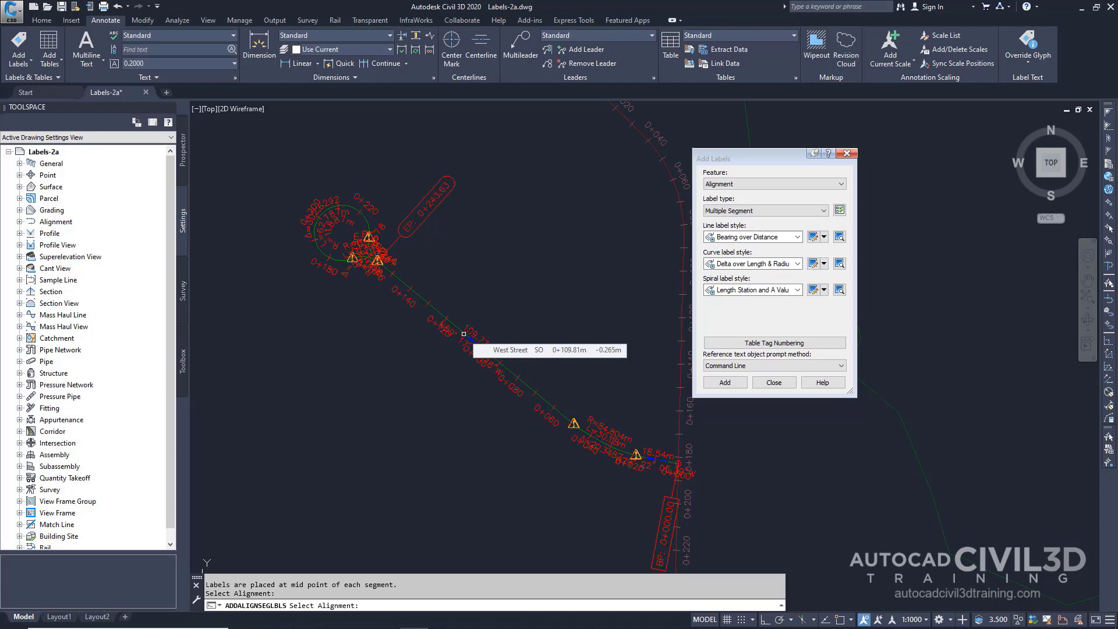
{"action": "key", "text": "Escape"}
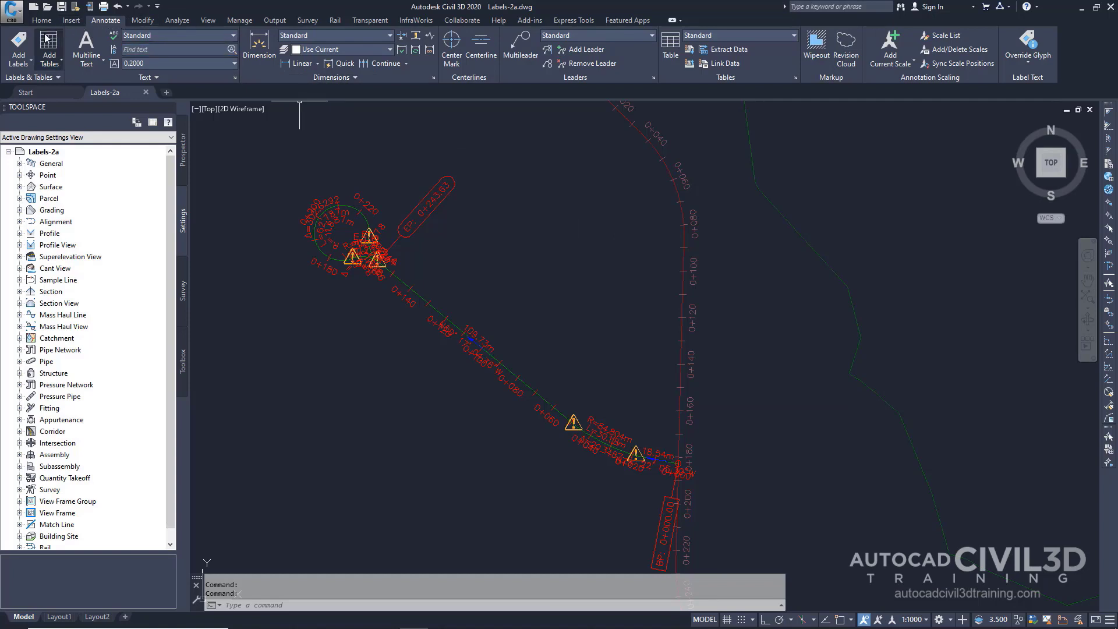
- Set up Single Segment labels for the Alignment feature with Alignment Name as the line label style
{"action": "left_click", "coordinate": [26, 39]}
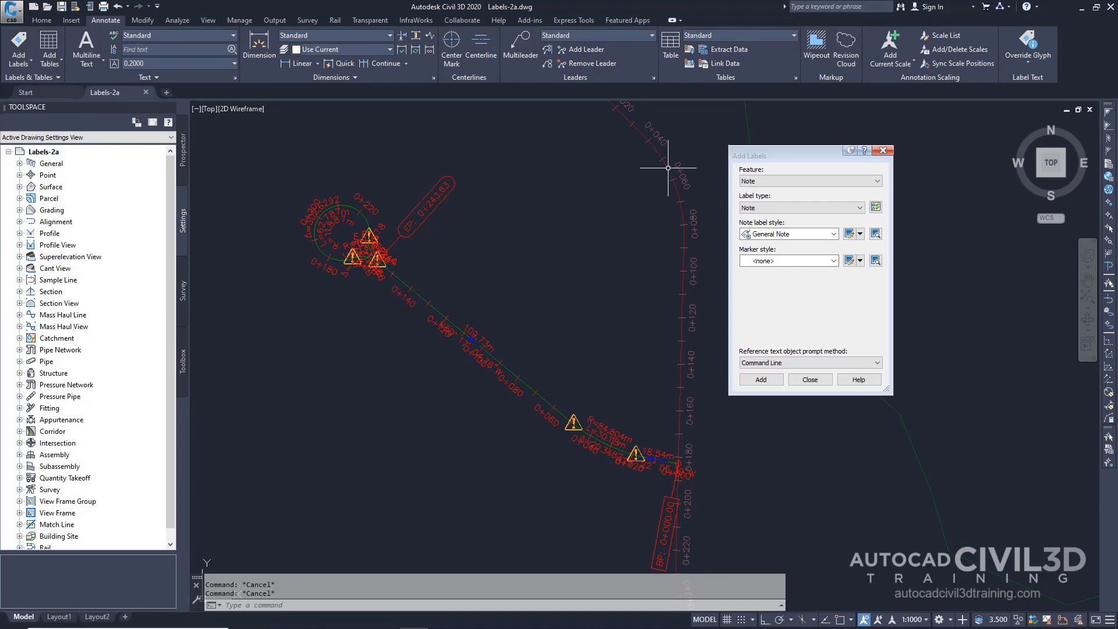
{"action": "left_click", "coordinate": [791, 156]}
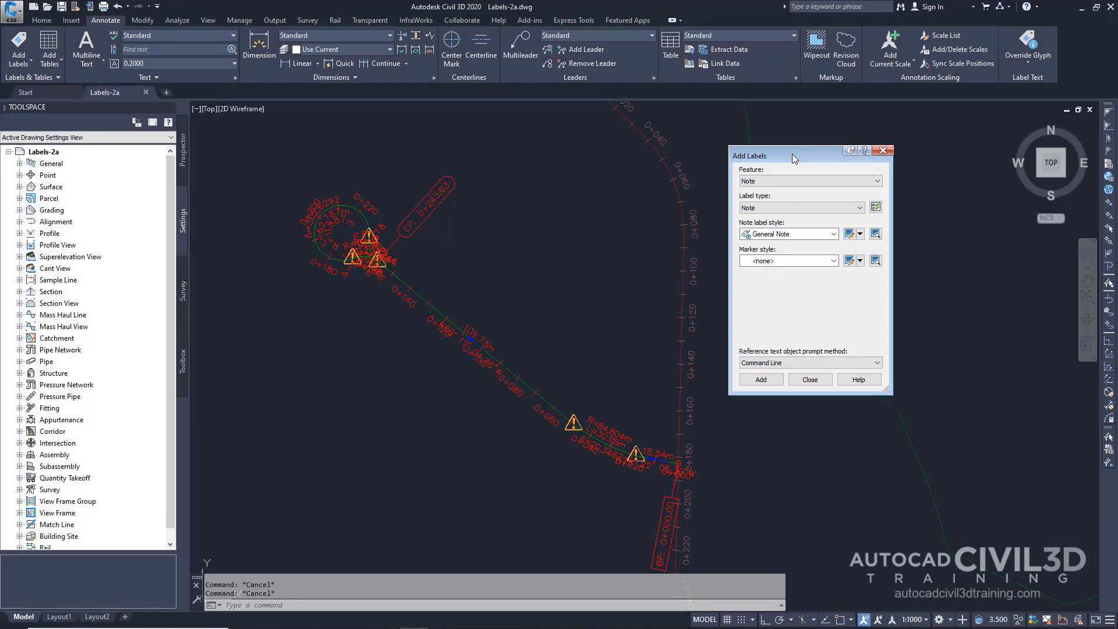
{"action": "left_click", "coordinate": [802, 180]}
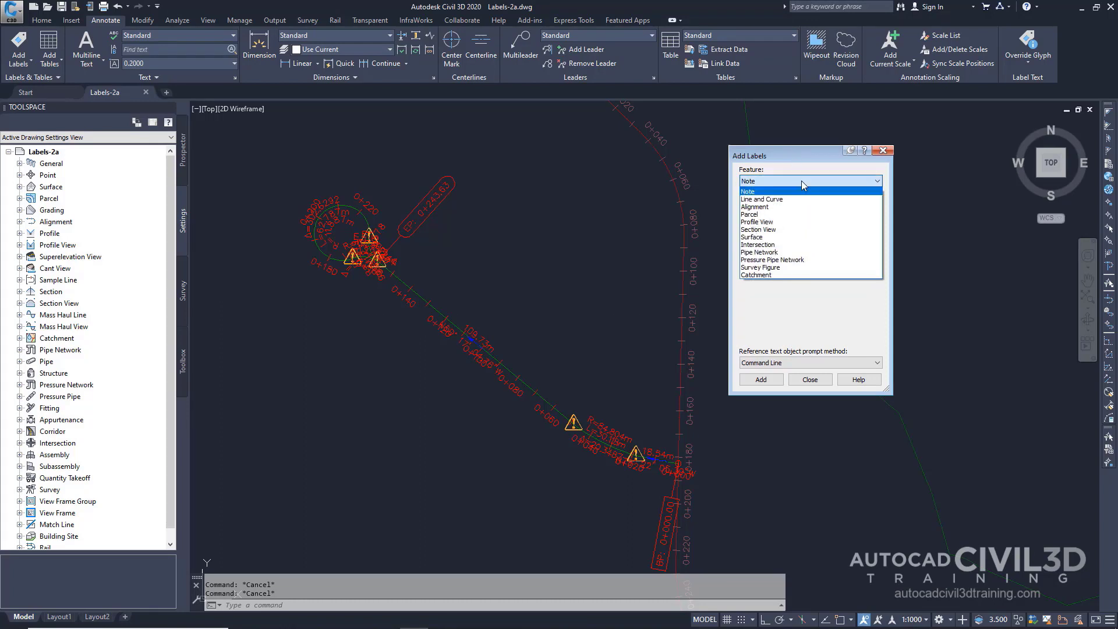
{"action": "left_click", "coordinate": [791, 207]}
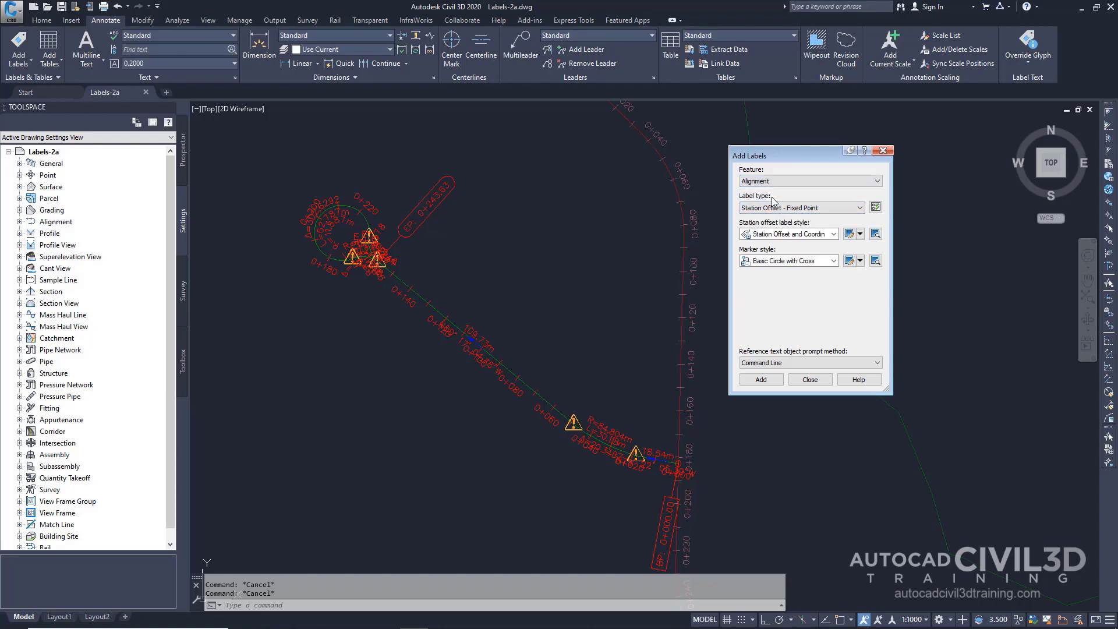
{"action": "left_click", "coordinate": [823, 209]}
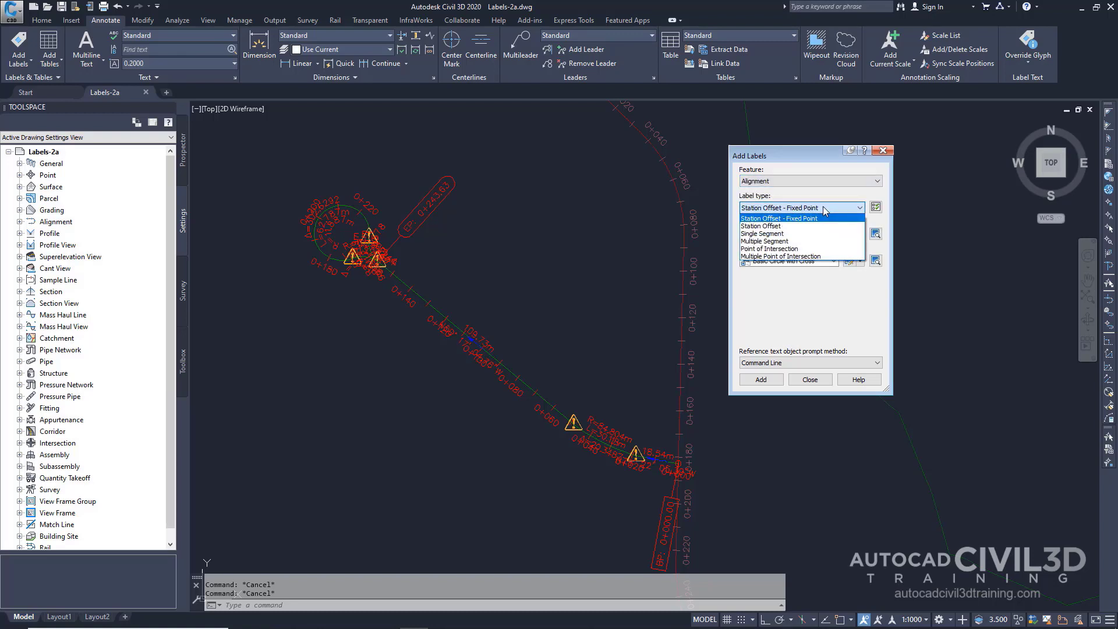
{"action": "left_click", "coordinate": [798, 235]}
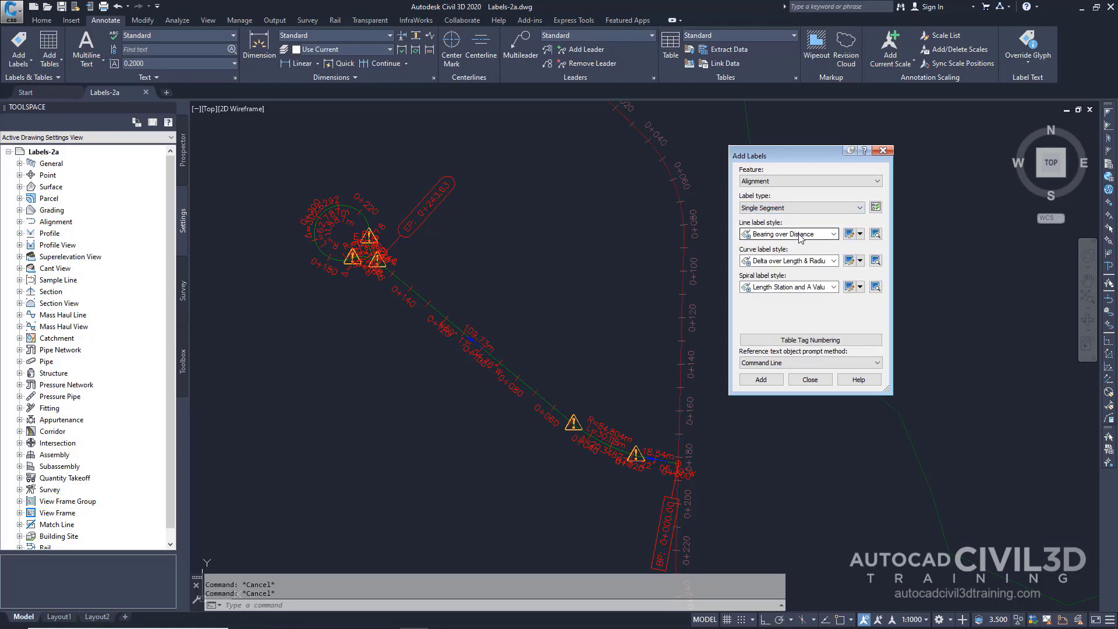
{"action": "left_click", "coordinate": [833, 234]}
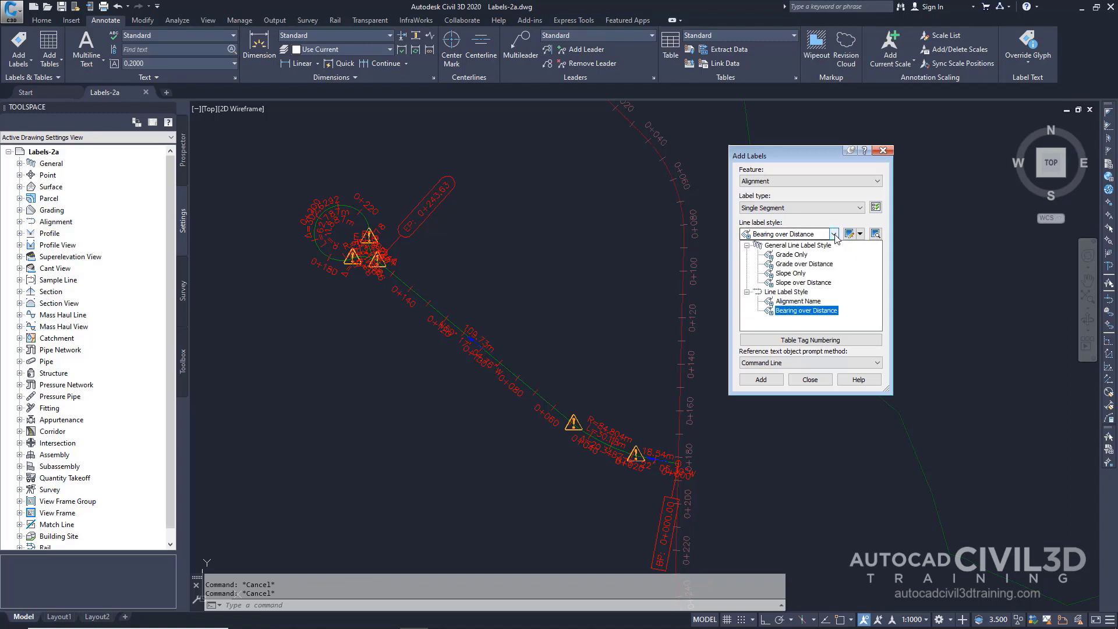
{"action": "left_click", "coordinate": [799, 301]}
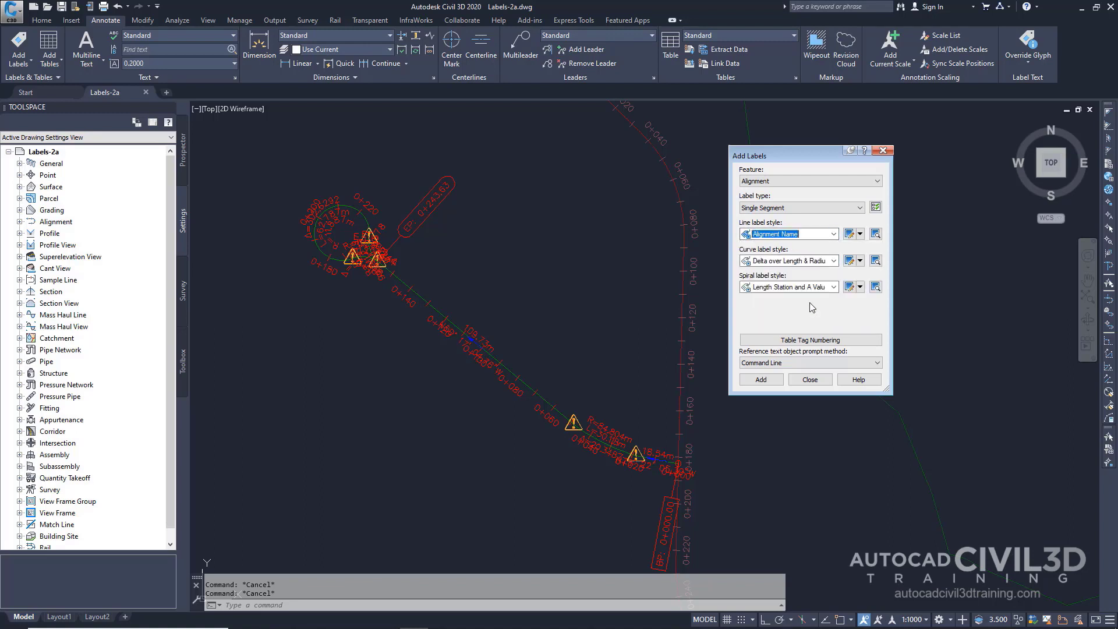
- Place an alignment name label on the long straight segment of West Street near station 0+120
{"action": "left_click", "coordinate": [772, 381]}
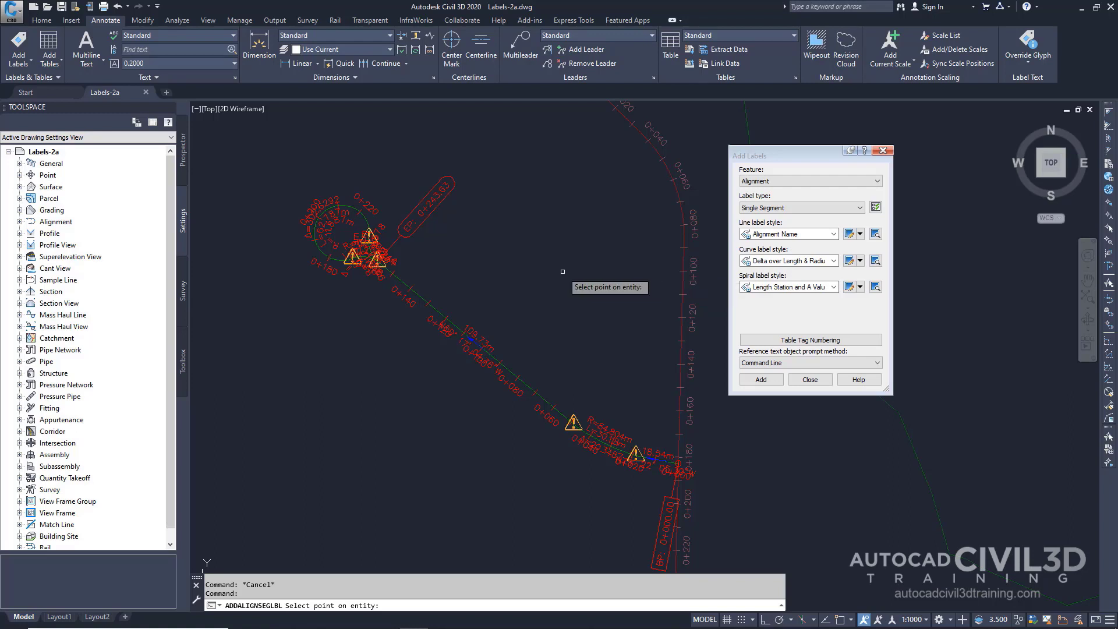
{"action": "scroll", "coordinate": [443, 326], "scroll_direction": "up", "scroll_amount": 6}
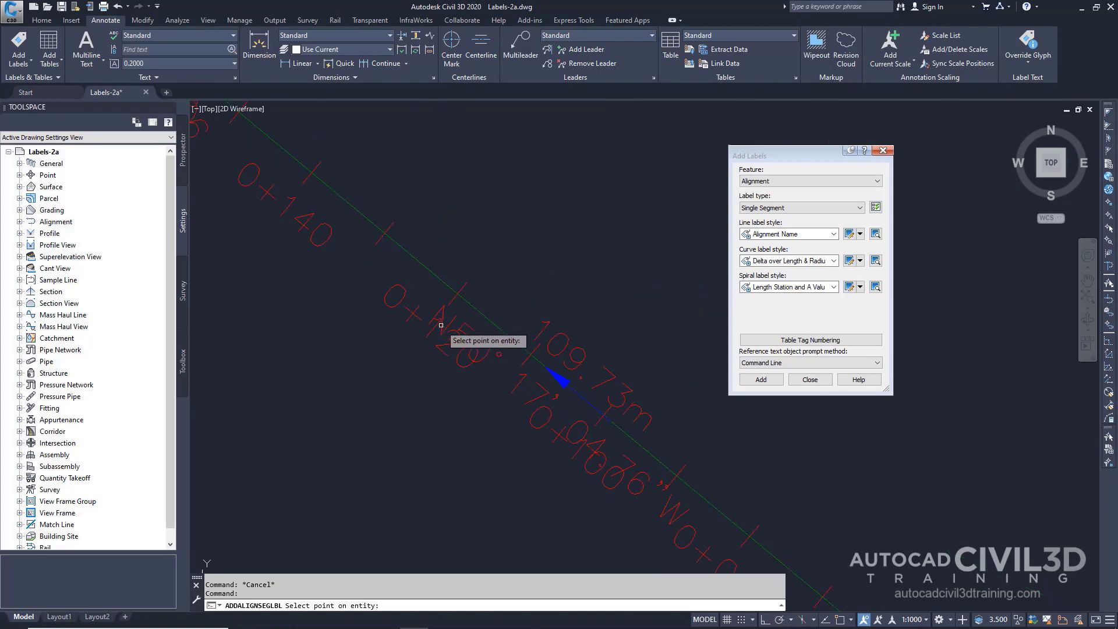
{"action": "middle_click_drag", "start_coordinate": [470, 327], "coordinate": [507, 333]}
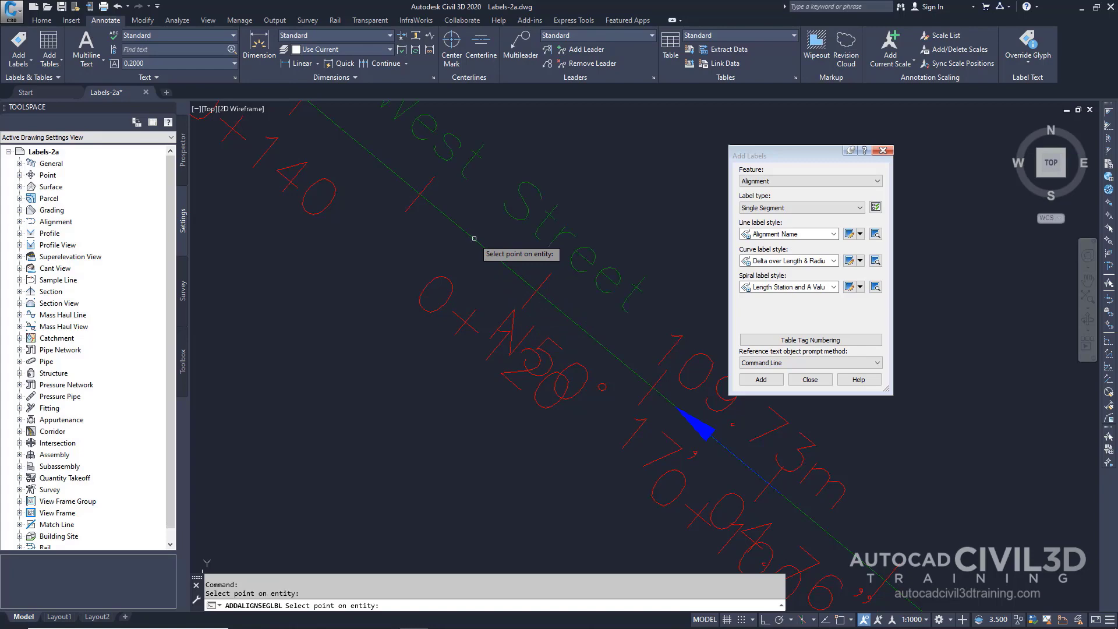
{"action": "scroll", "coordinate": [475, 240], "scroll_direction": "down", "scroll_amount": 4}
{"action": "scroll", "coordinate": [476, 240], "scroll_direction": "down", "scroll_amount": 3}
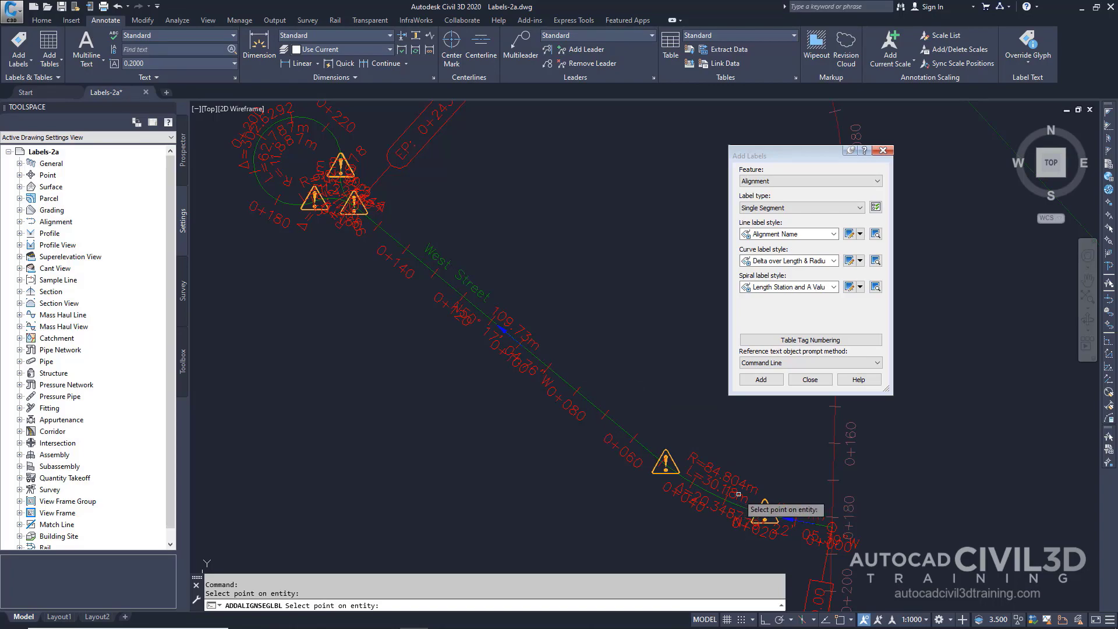
{"action": "left_click", "coordinate": [735, 496]}
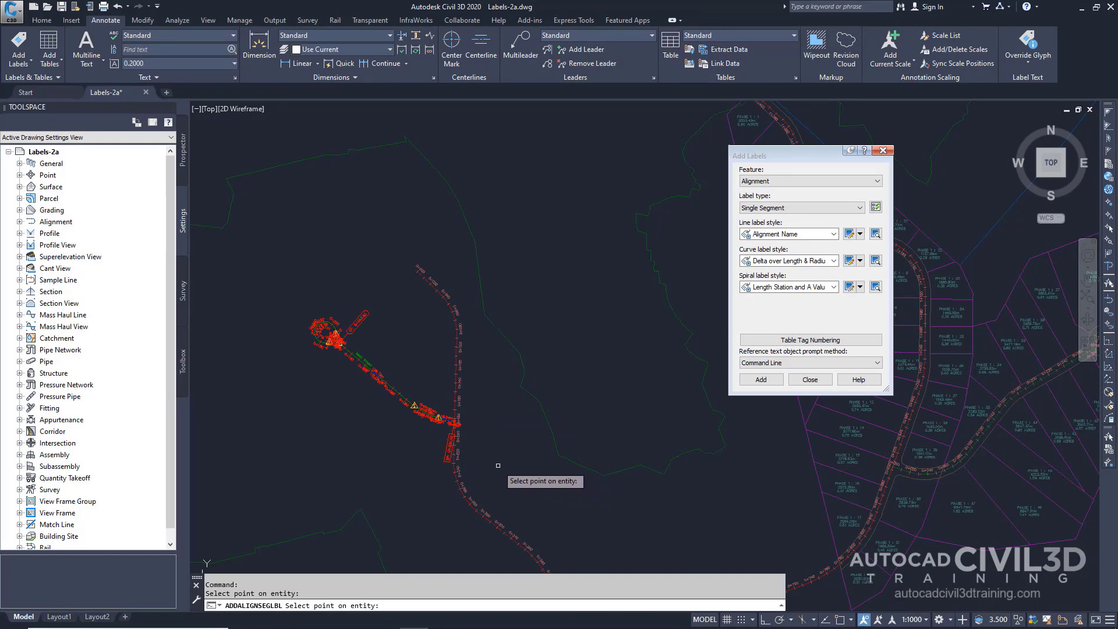
- Add alignment name labels to Main Street just north of the West Street junction and to East Street's straight segment near station 0+200
{"action": "scroll", "coordinate": [467, 419], "scroll_direction": "up", "scroll_amount": 5}
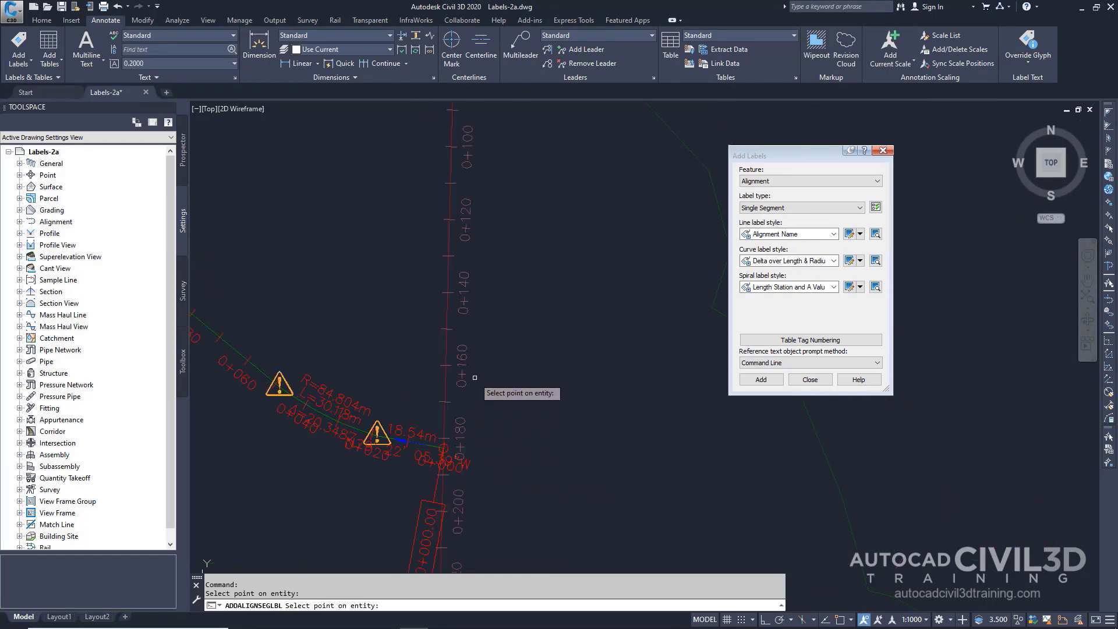
{"action": "scroll", "coordinate": [462, 352], "scroll_direction": "up", "scroll_amount": 2}
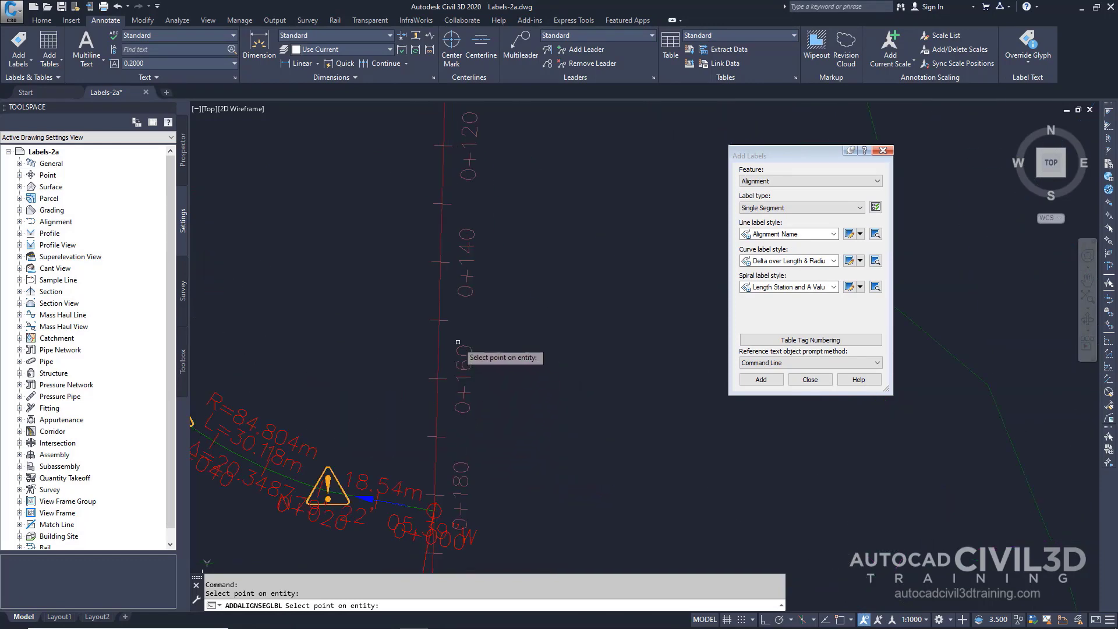
{"action": "left_click", "coordinate": [439, 308]}
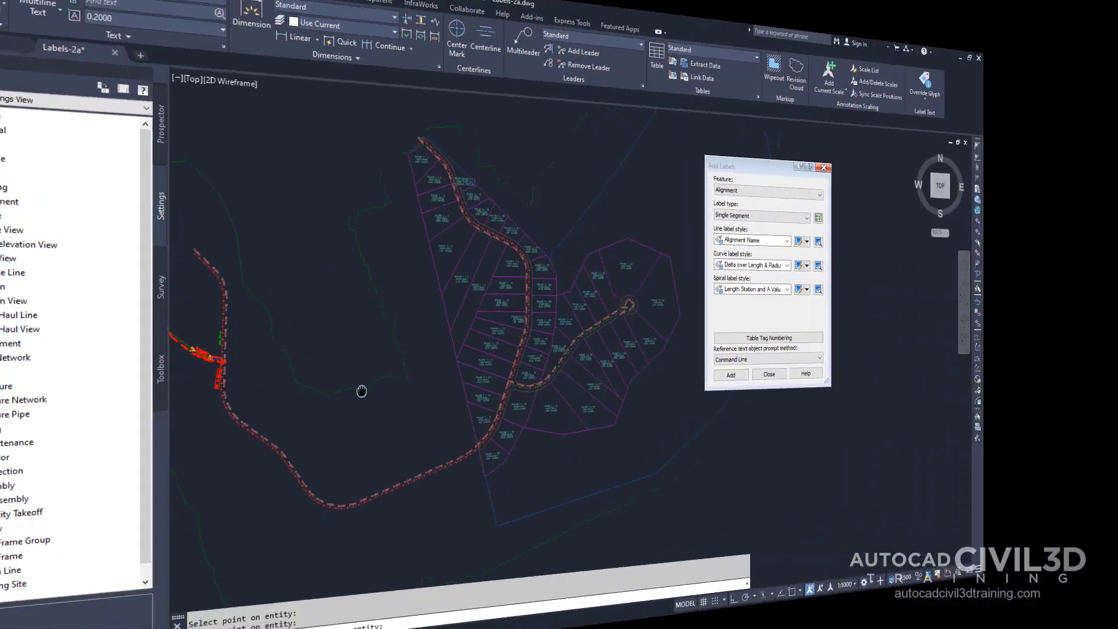
{"action": "scroll", "coordinate": [558, 366], "scroll_direction": "up", "scroll_amount": 5}
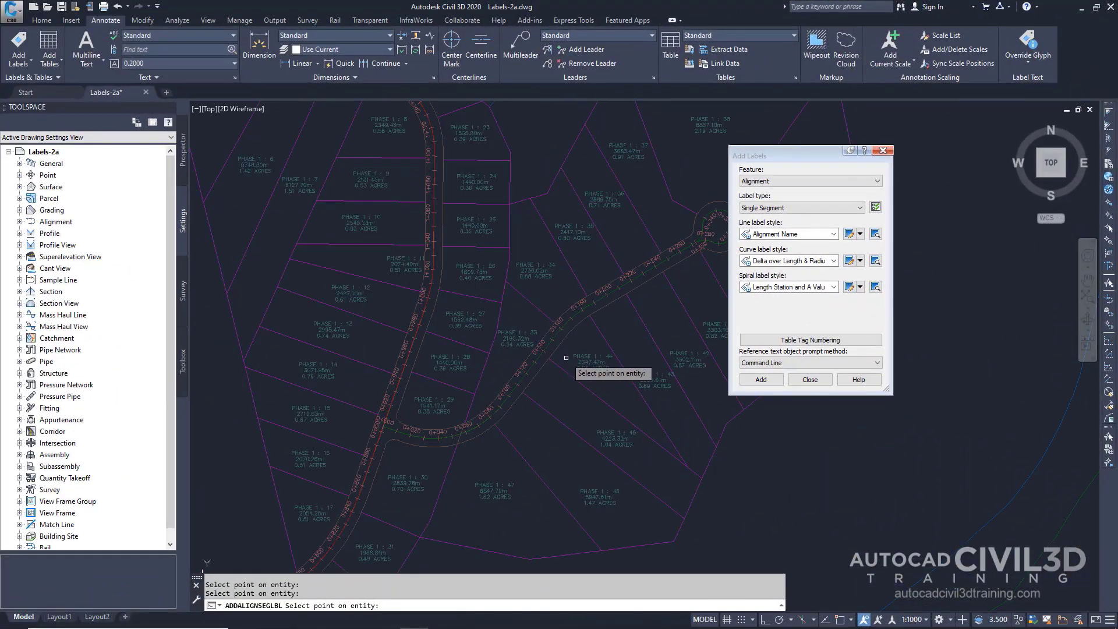
{"action": "middle_click_drag", "start_coordinate": [559, 366], "coordinate": [491, 395]}
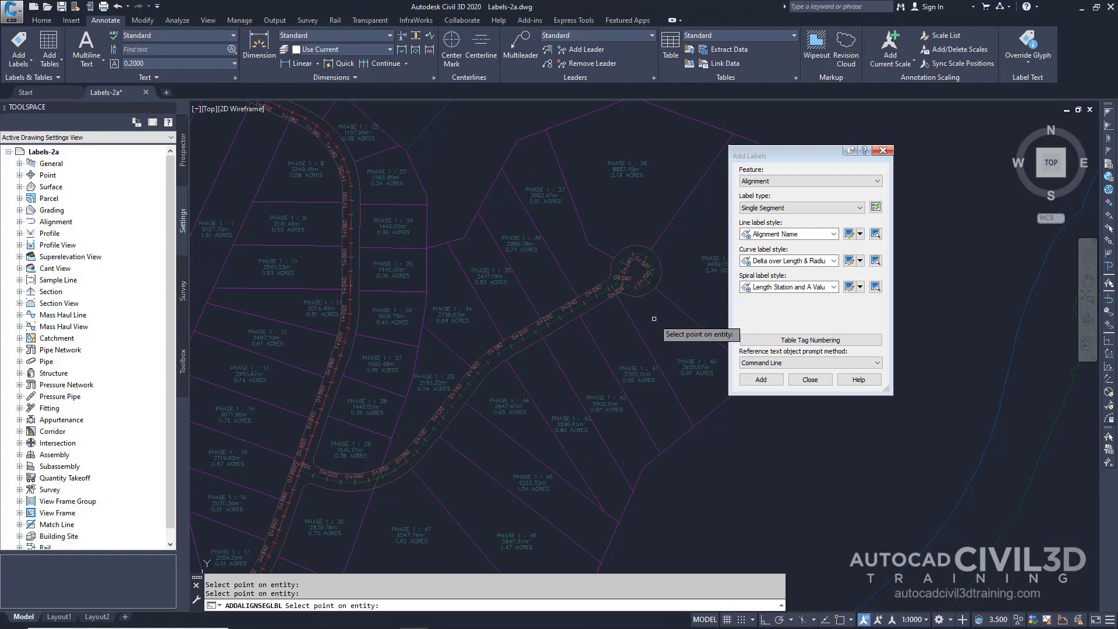
{"action": "scroll", "coordinate": [535, 336], "scroll_direction": "up", "scroll_amount": 6}
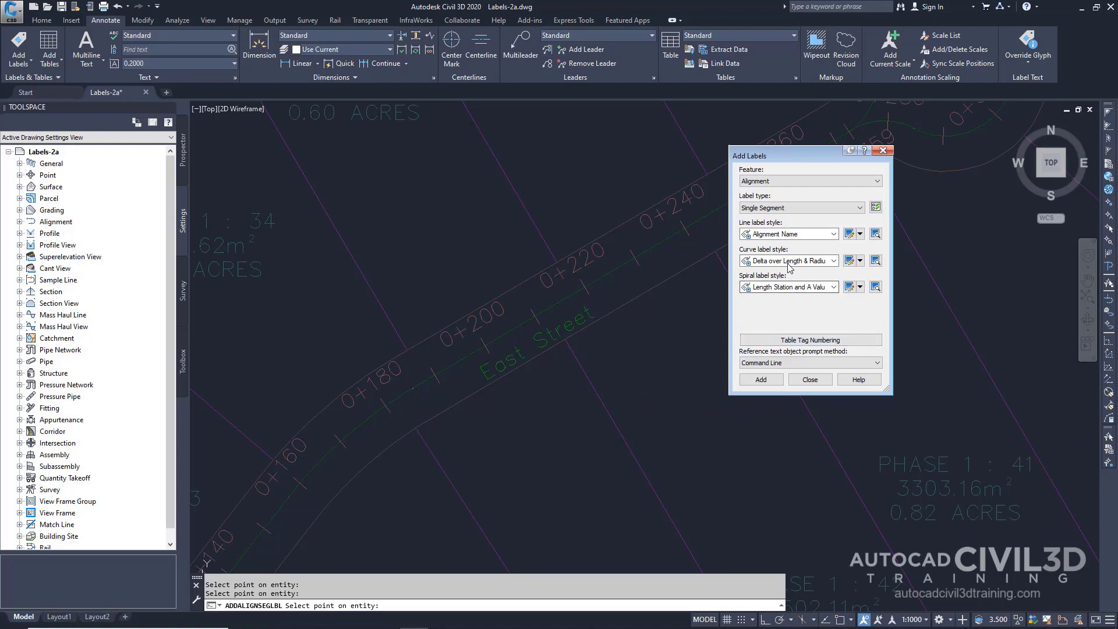
- Add a single segment label in the Bearing over Distance style to Main Street's straight segment between stations 0+100 and 0+120
{"action": "left_click", "coordinate": [833, 235]}
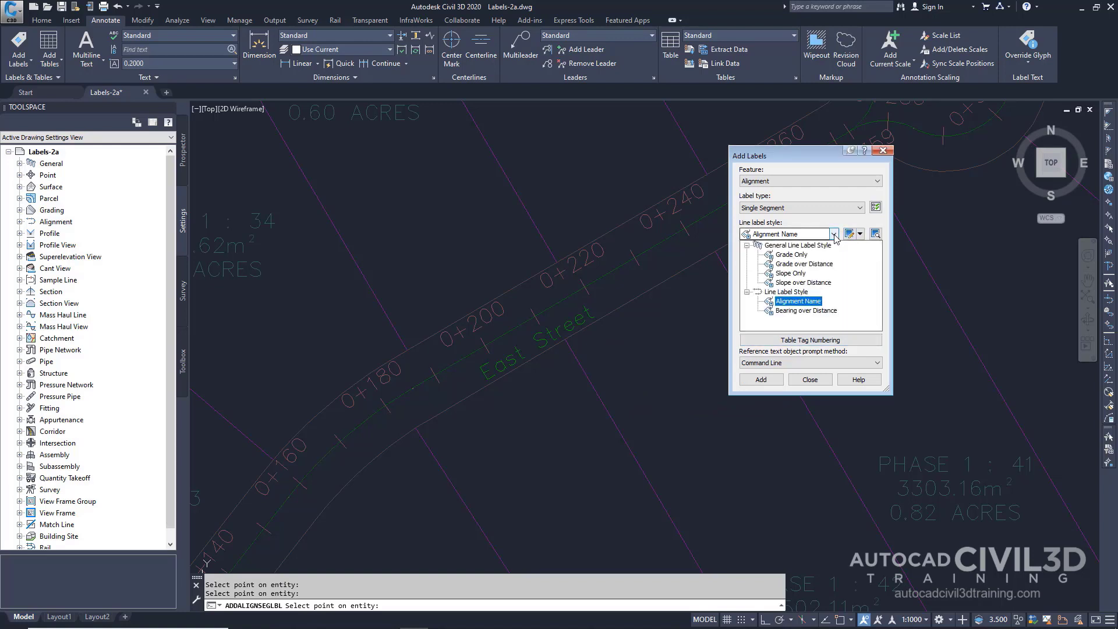
{"action": "left_click", "coordinate": [821, 311]}
{"action": "left_click", "coordinate": [821, 311]}
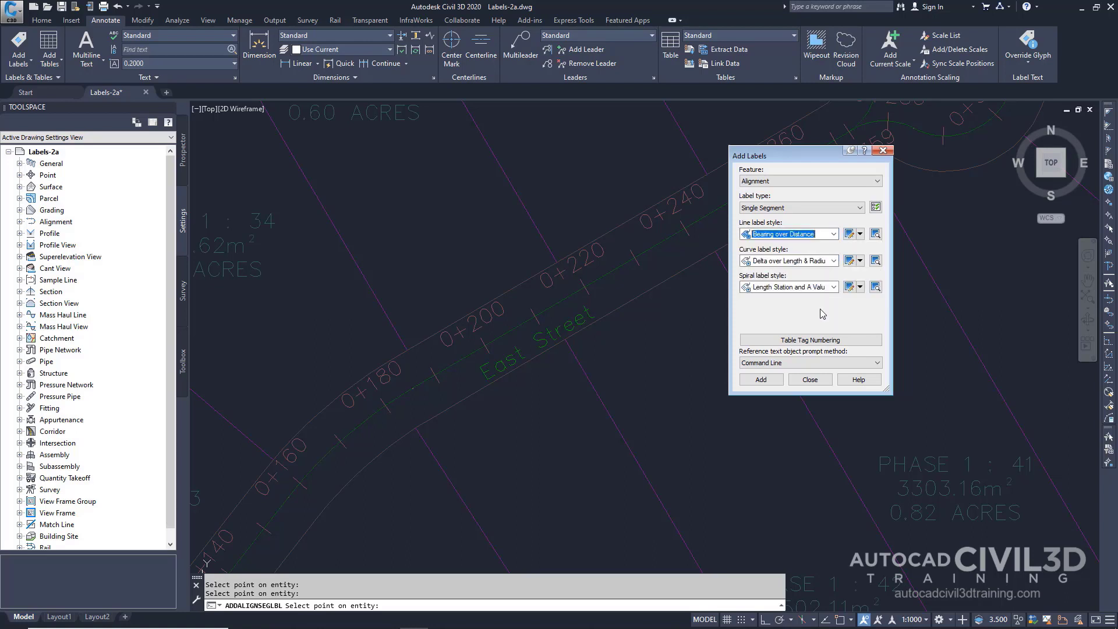
{"action": "left_click", "coordinate": [761, 380]}
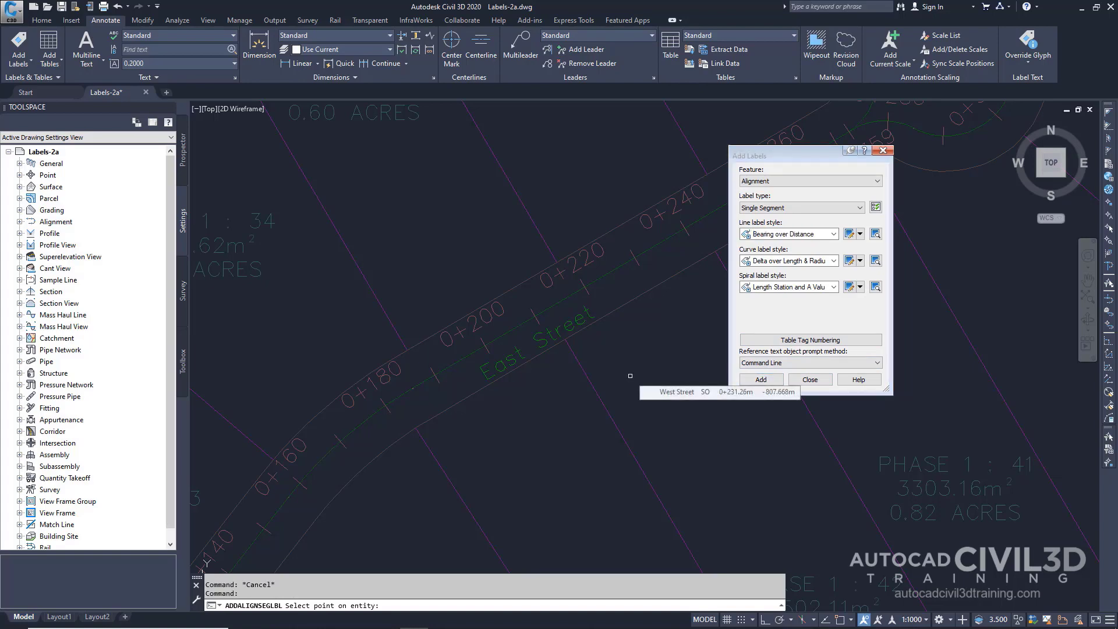
{"action": "scroll", "coordinate": [630, 375], "scroll_direction": "down", "scroll_amount": 8}
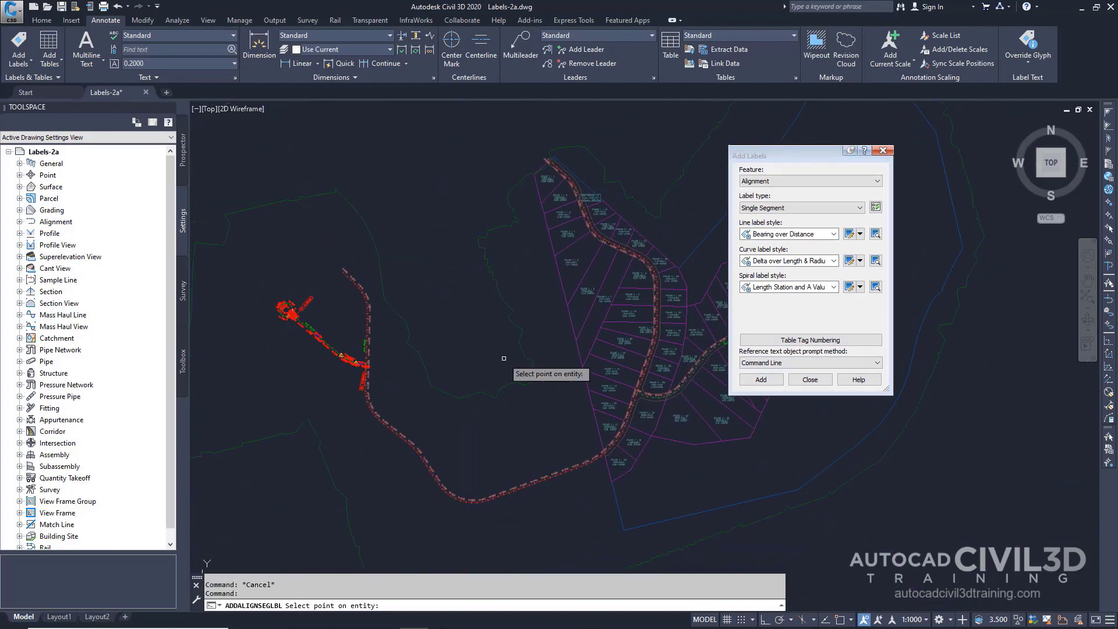
{"action": "scroll", "coordinate": [364, 350], "scroll_direction": "up", "scroll_amount": 6}
{"action": "middle_click_drag", "start_coordinate": [377, 292], "coordinate": [442, 347]}
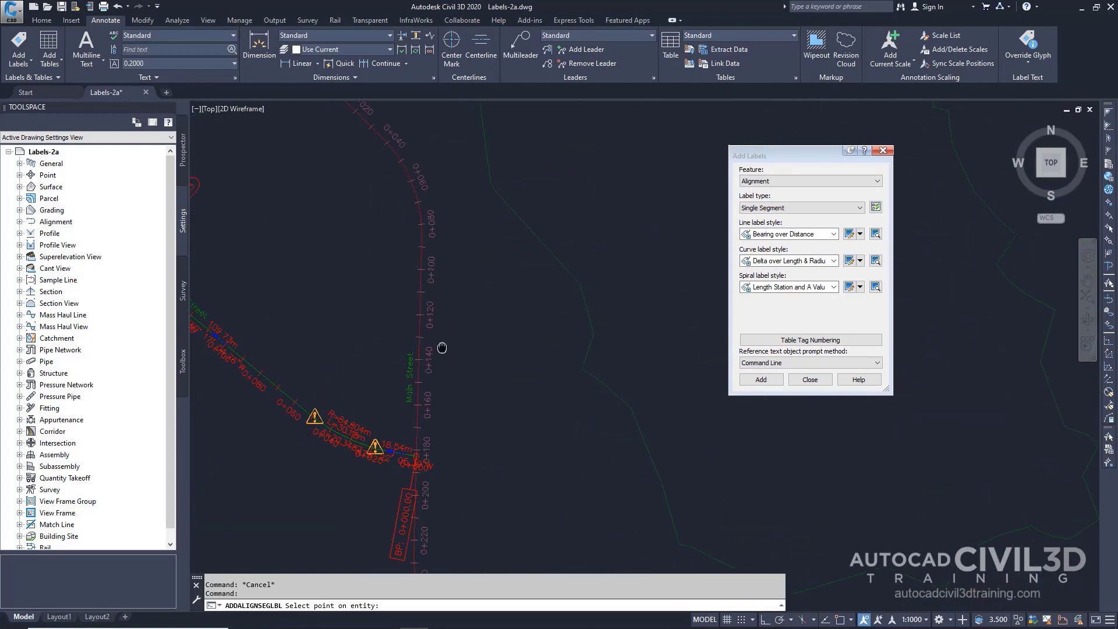
{"action": "scroll", "coordinate": [440, 343], "scroll_direction": "up", "scroll_amount": 2}
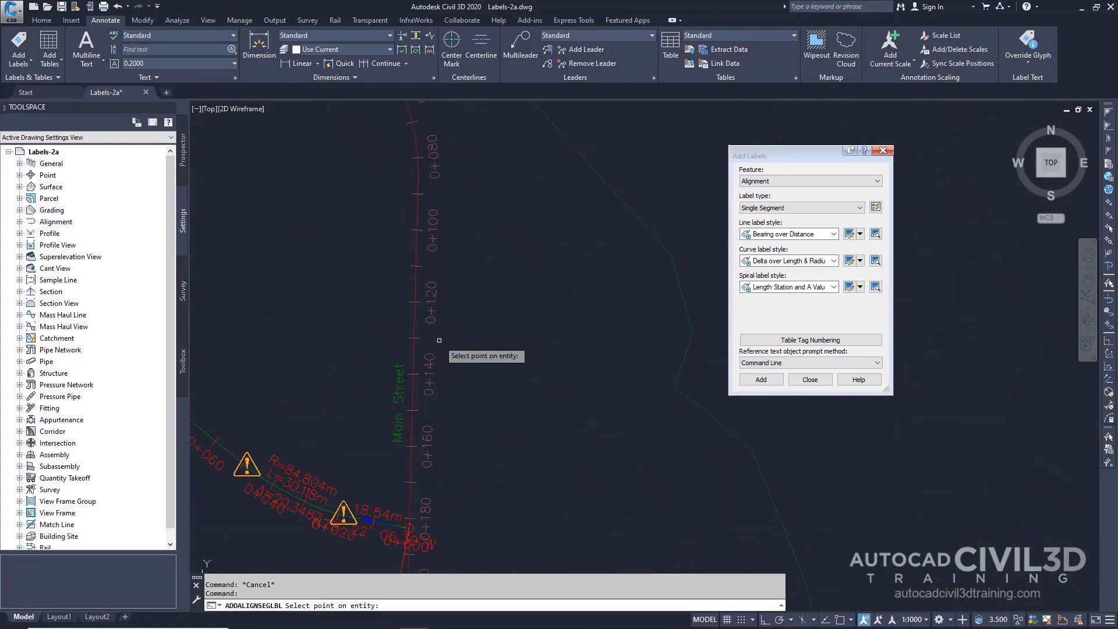
{"action": "left_click", "coordinate": [415, 275]}
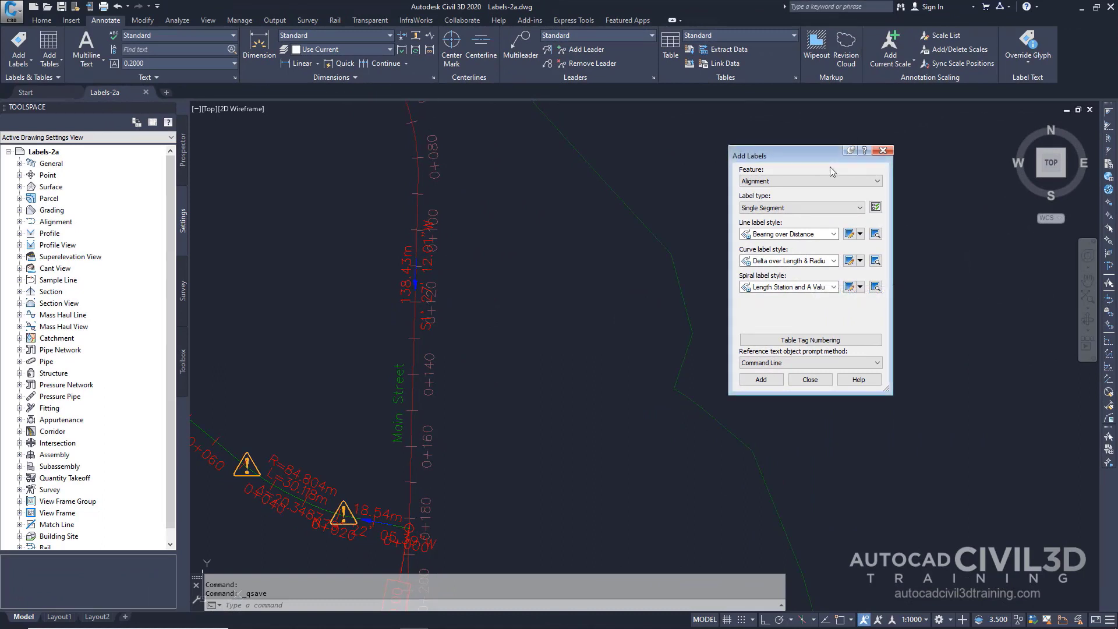
- Review the label features and the label types offered for Parcel, and close the Add Labels dialog
{"action": "left_click", "coordinate": [783, 184]}
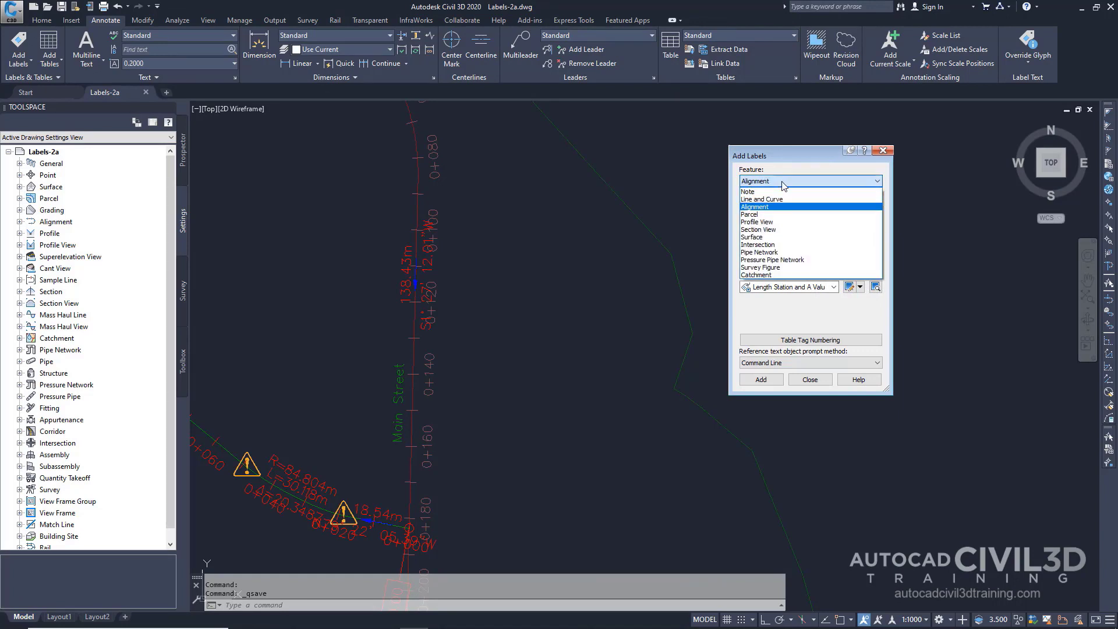
{"action": "left_click", "coordinate": [766, 214]}
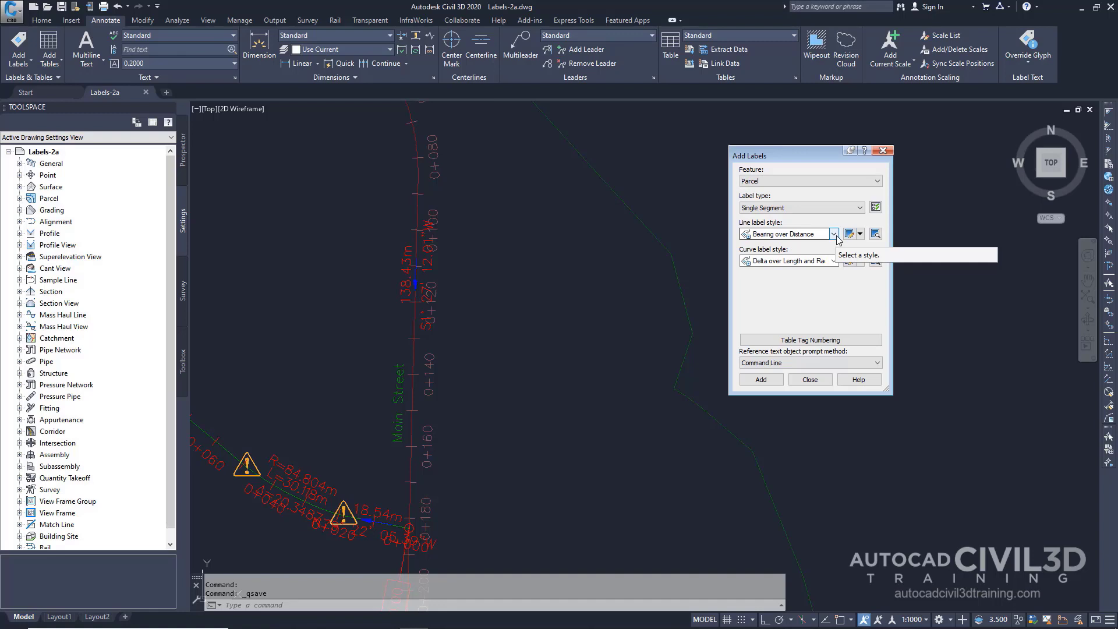
{"action": "left_click", "coordinate": [847, 182]}
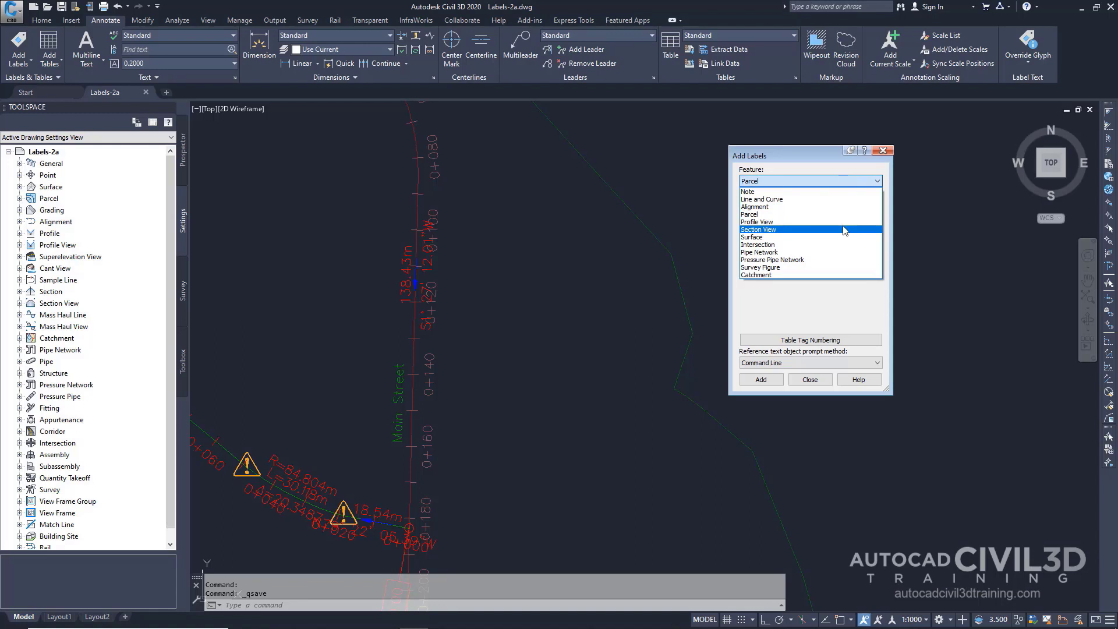
{"action": "left_click", "coordinate": [826, 170]}
{"action": "left_click", "coordinate": [829, 206]}
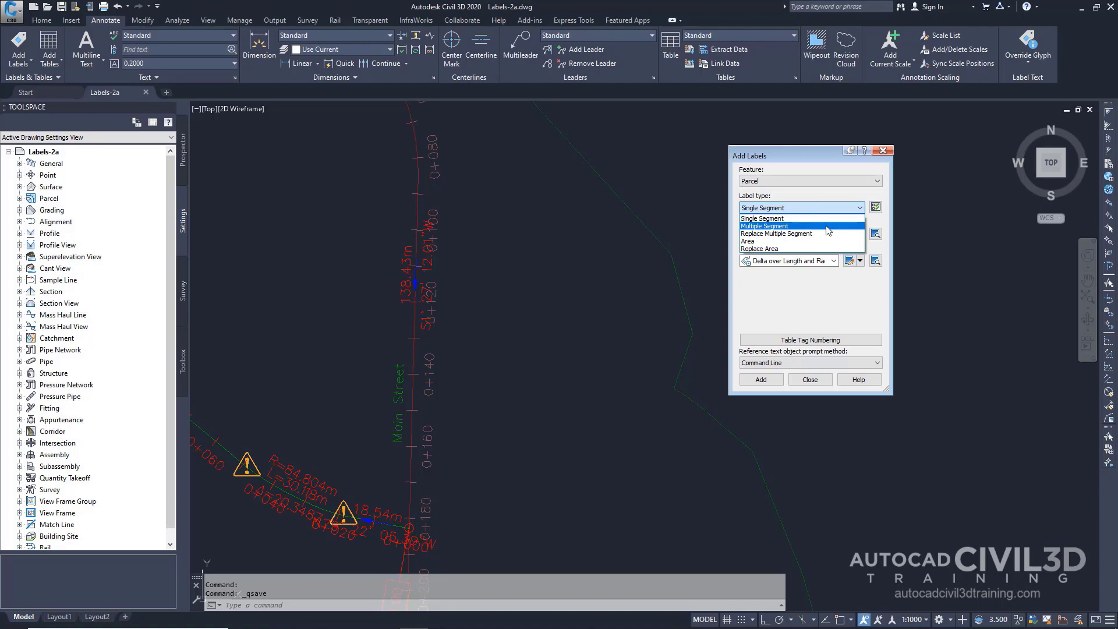
{"action": "left_click", "coordinate": [823, 165]}
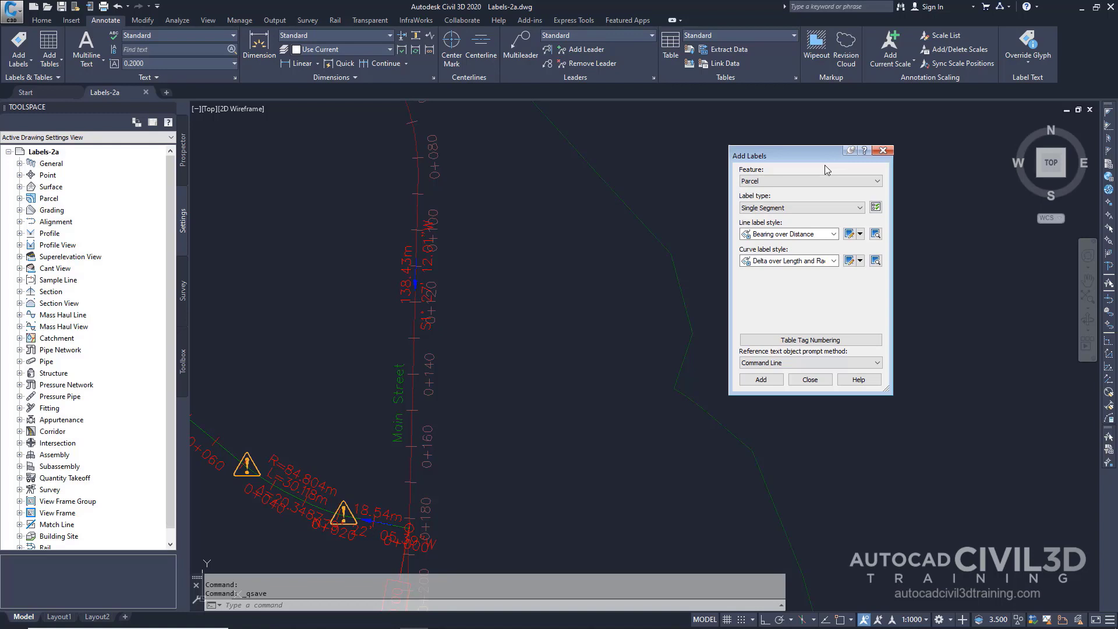
{"action": "left_click", "coordinate": [810, 379]}
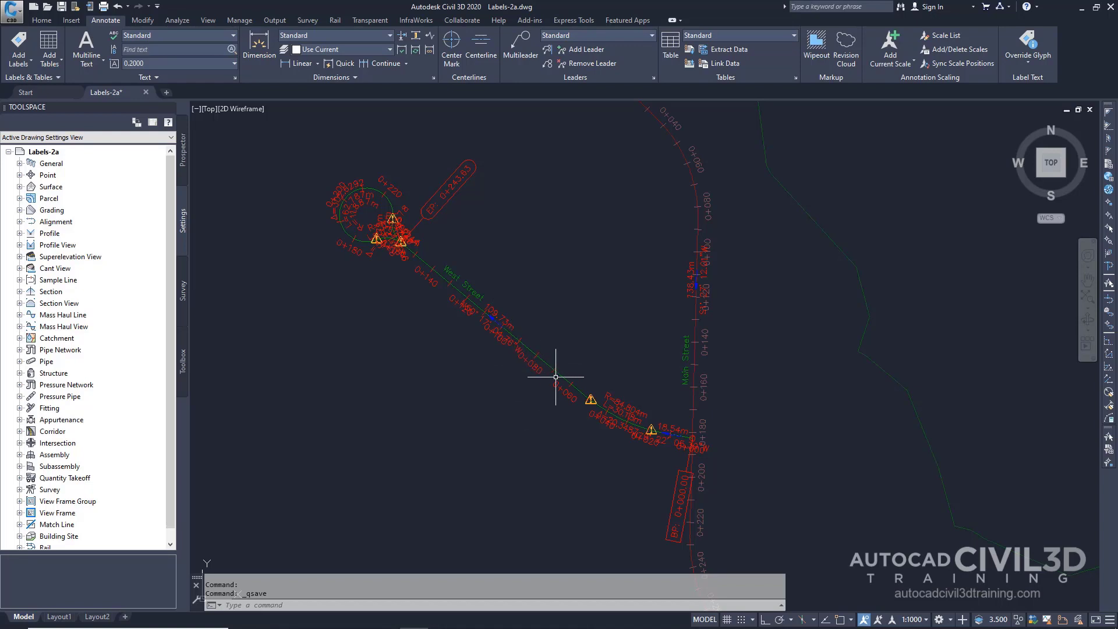
- Select the whole station label group along West Street and display its properties
{"action": "mouse_move", "coordinate": [556, 377]}
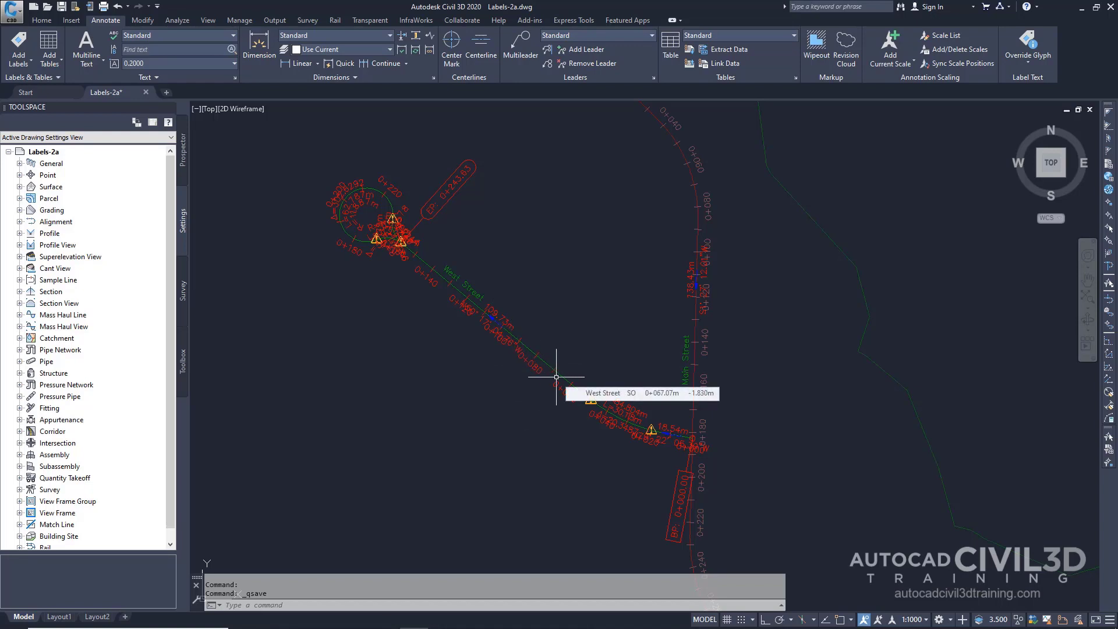
{"action": "key", "text": "Escape"}
{"action": "key", "text": "Escape"}
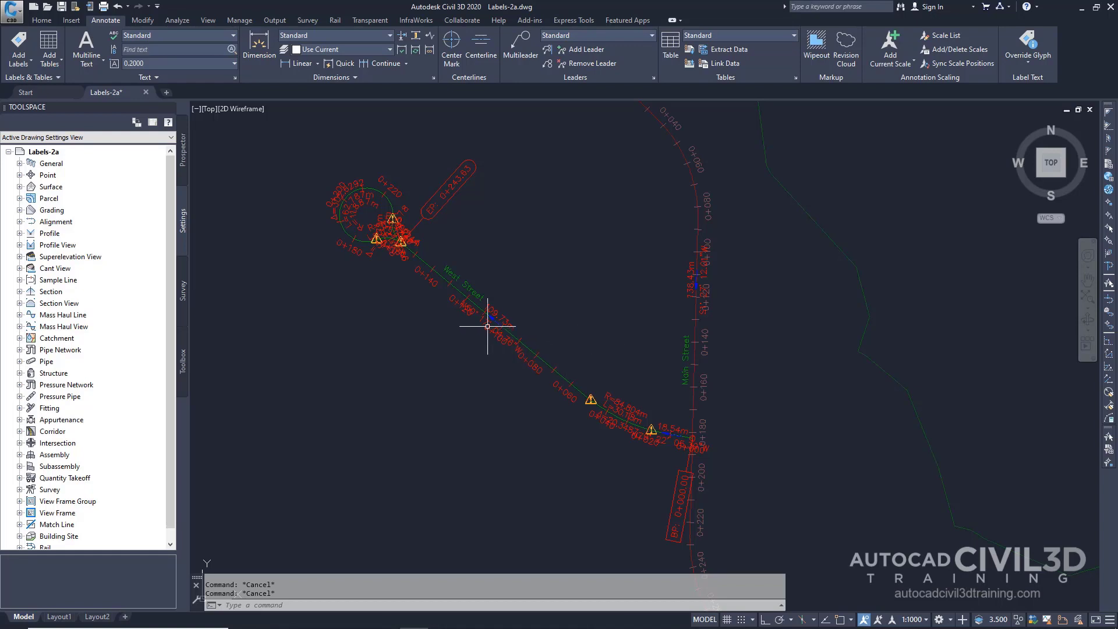
{"action": "left_click", "coordinate": [438, 285]}
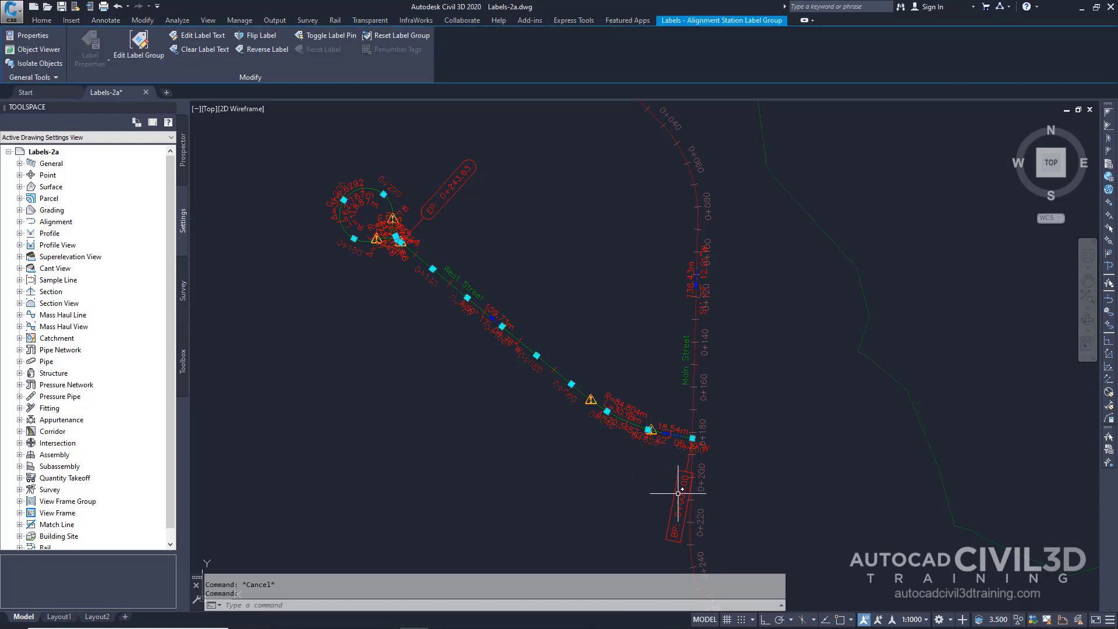
{"action": "key", "text": "Escape"}
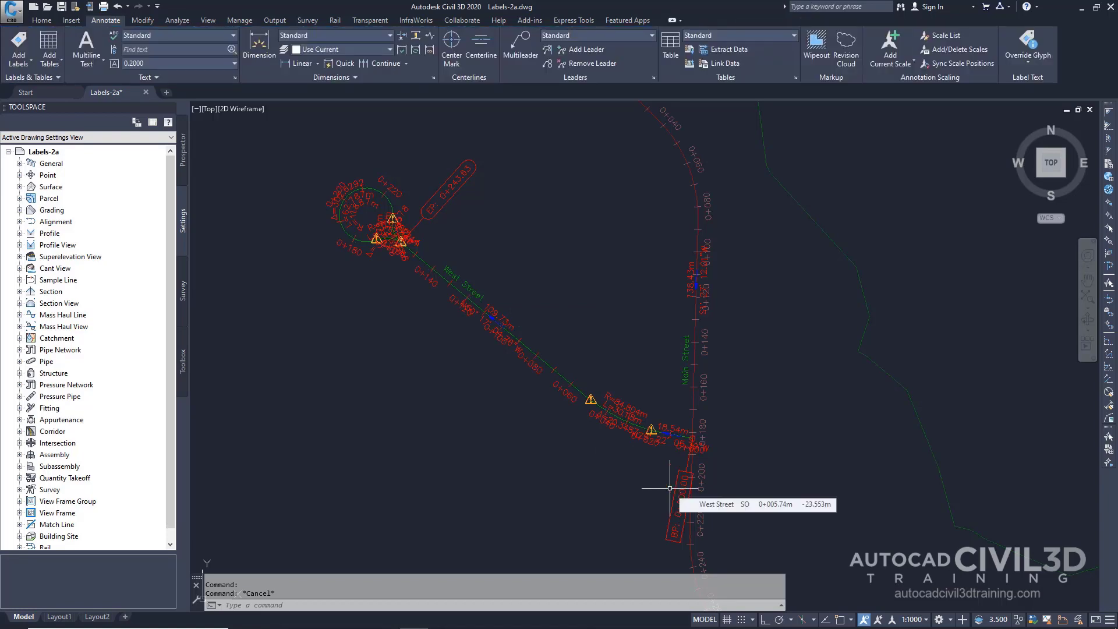
{"action": "double_click", "coordinate": [696, 457]}
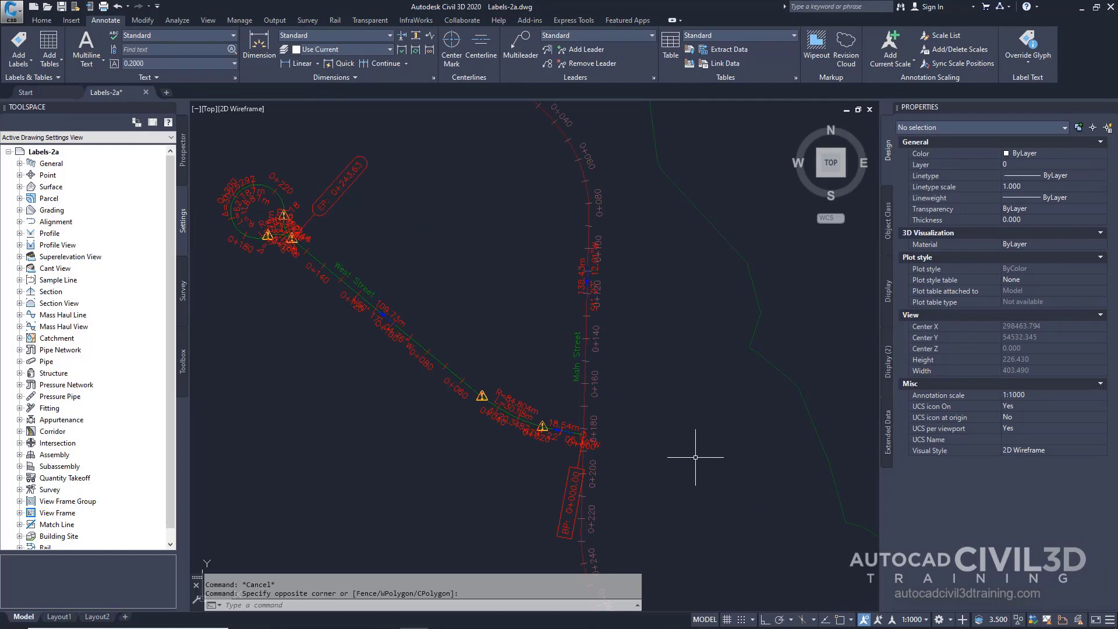
{"action": "left_click", "coordinate": [460, 393]}
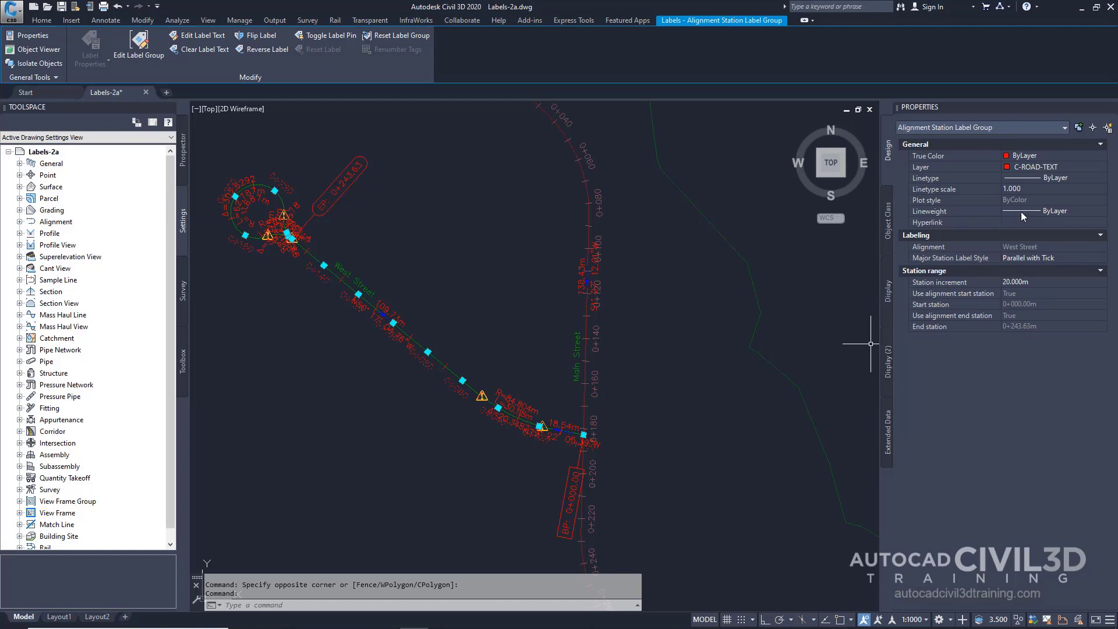
- Try the Perpendicular with Line and Perpendicular with Tick major station label styles on West Street, and restore Parallel with Tick
{"action": "left_click", "coordinate": [1071, 258]}
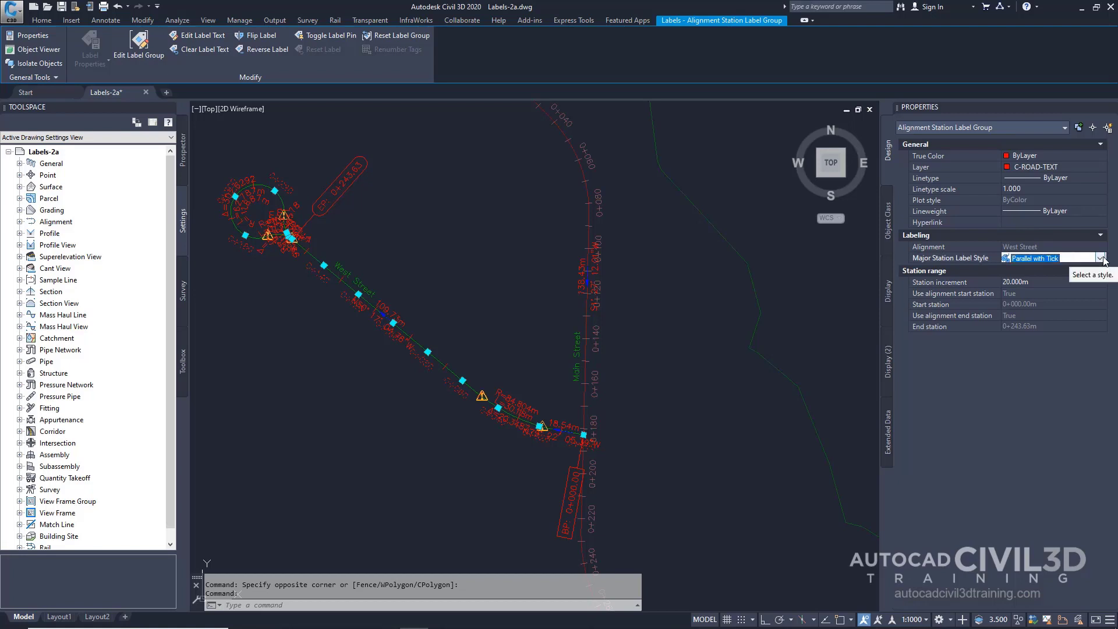
{"action": "left_click", "coordinate": [1101, 257]}
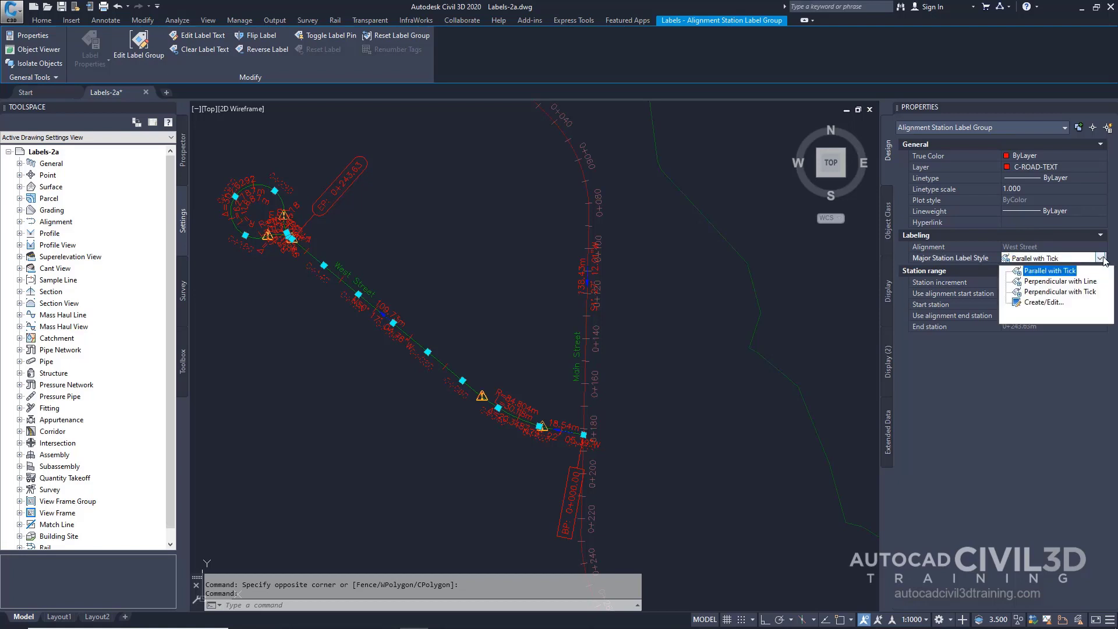
{"action": "left_click", "coordinate": [1065, 281]}
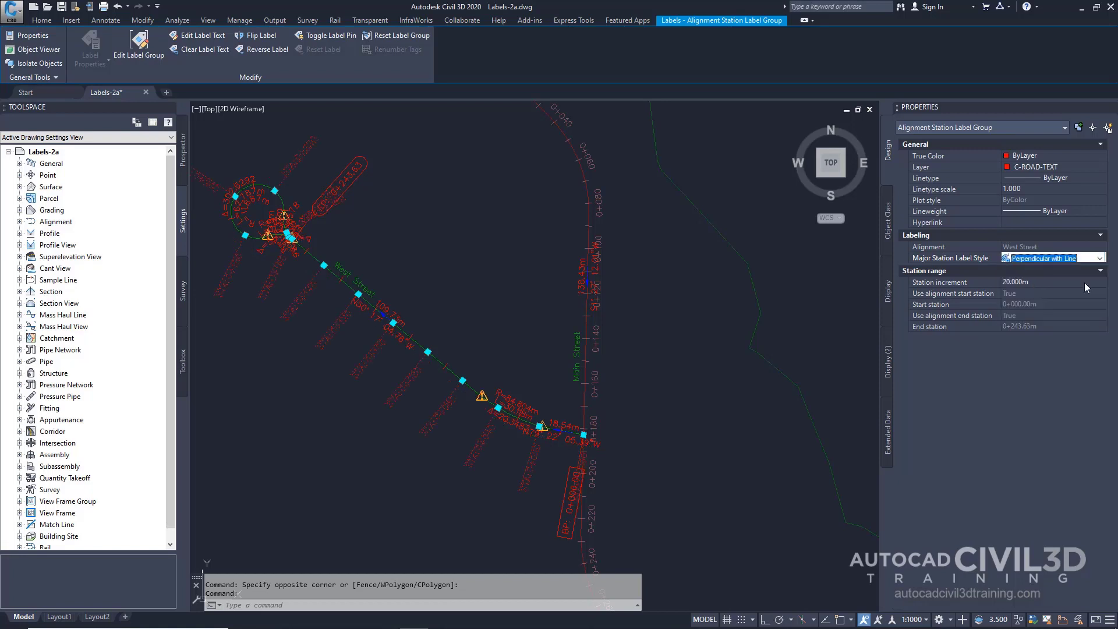
{"action": "scroll", "coordinate": [1084, 284], "scroll_direction": "down", "scroll_amount": 1}
{"action": "left_click", "coordinate": [1102, 259]}
{"action": "left_click", "coordinate": [1063, 273]}
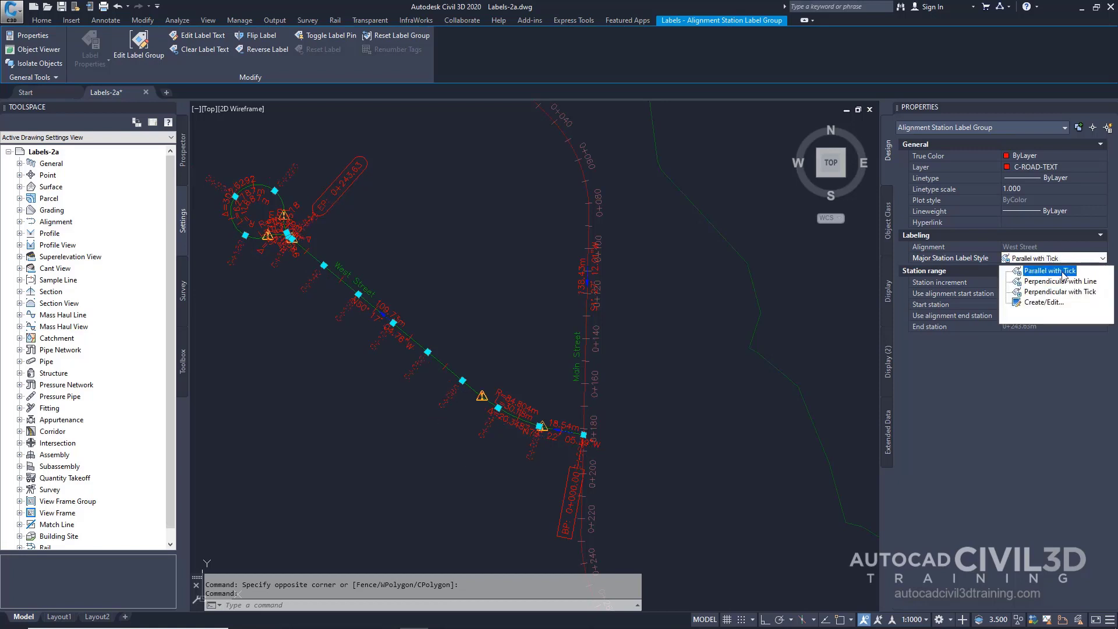
{"action": "left_click", "coordinate": [1063, 272]}
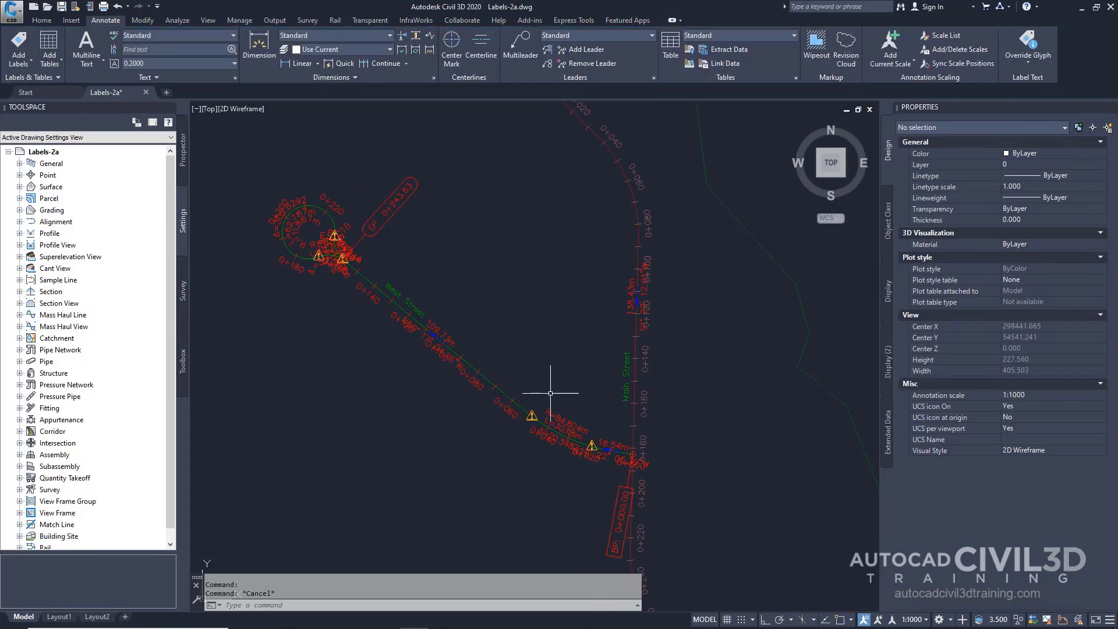
- Select the single station label at 0+060 and the bearing and distance label on West Street to inspect their individual properties
{"action": "left_click", "coordinate": [512, 410], "text": "ctrl"}
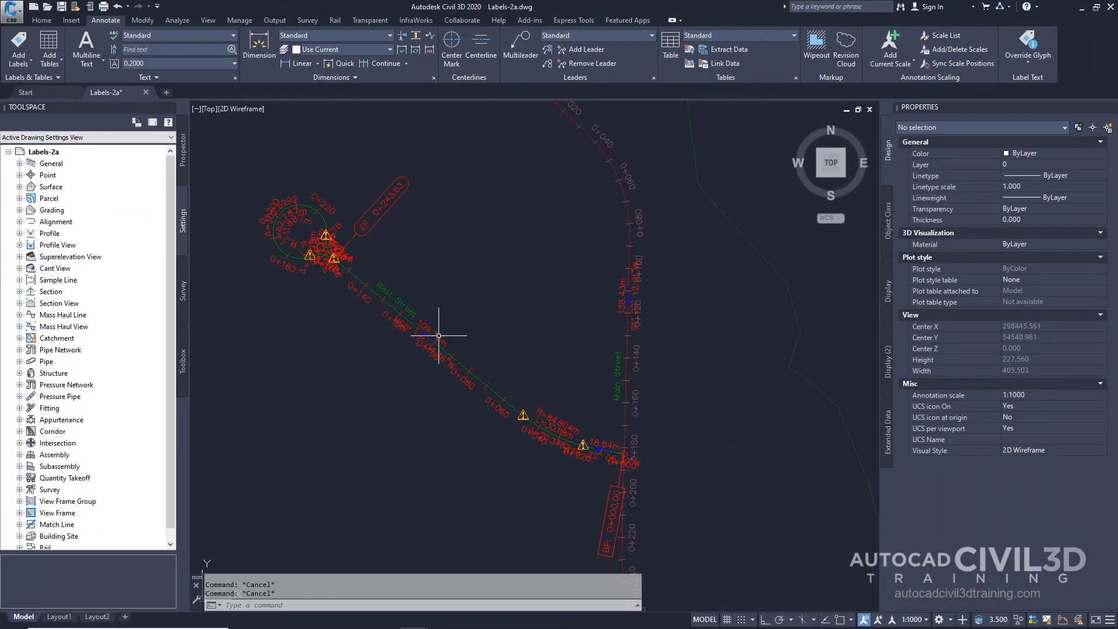
{"action": "left_click", "coordinate": [439, 335]}
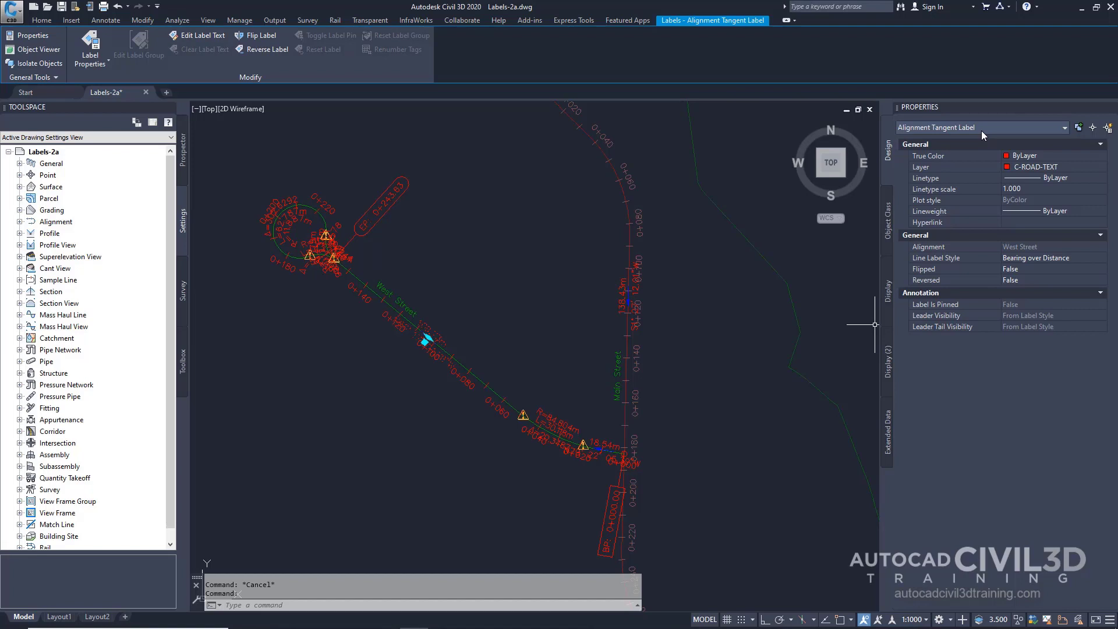
{"action": "key", "text": "Escape"}
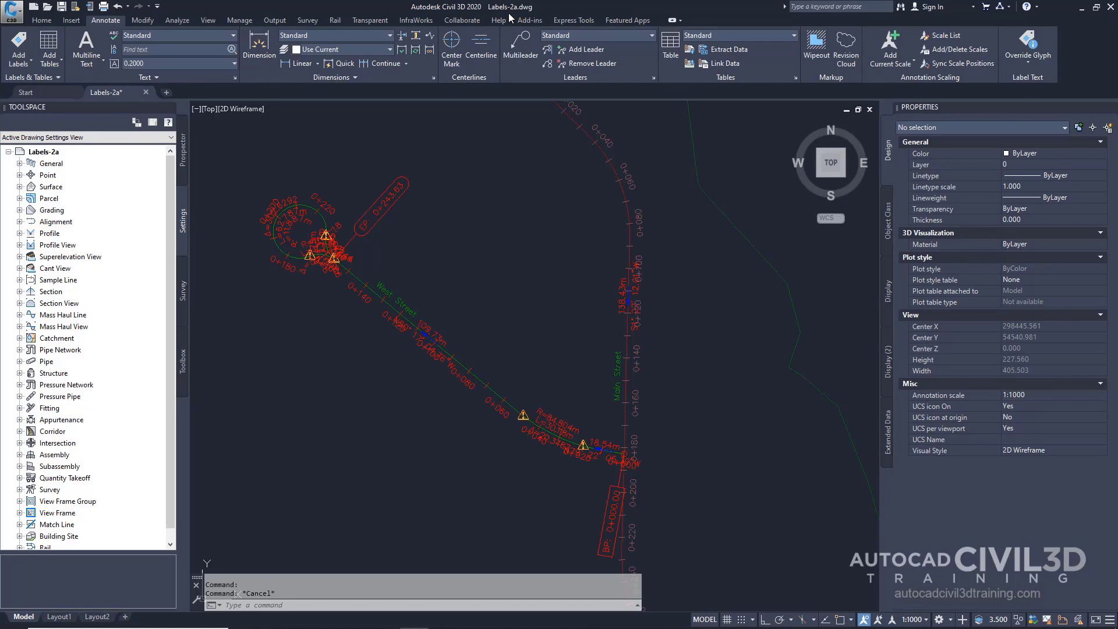
- Compare the properties of the West Street alignment with those of its station label group, leaving nothing selected
{"action": "scroll", "coordinate": [519, 370], "scroll_direction": "up", "scroll_amount": 1}
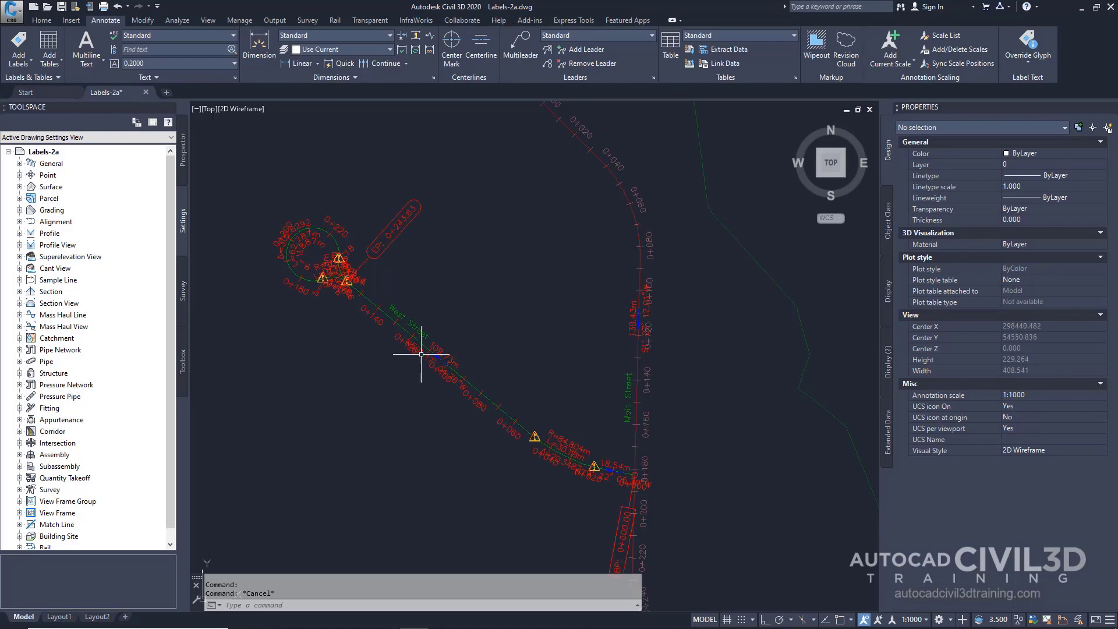
{"action": "scroll", "coordinate": [419, 344], "scroll_direction": "up", "scroll_amount": 1}
{"action": "scroll", "coordinate": [431, 361], "scroll_direction": "up", "scroll_amount": 1}
{"action": "middle_click_drag", "start_coordinate": [435, 370], "coordinate": [436, 372]}
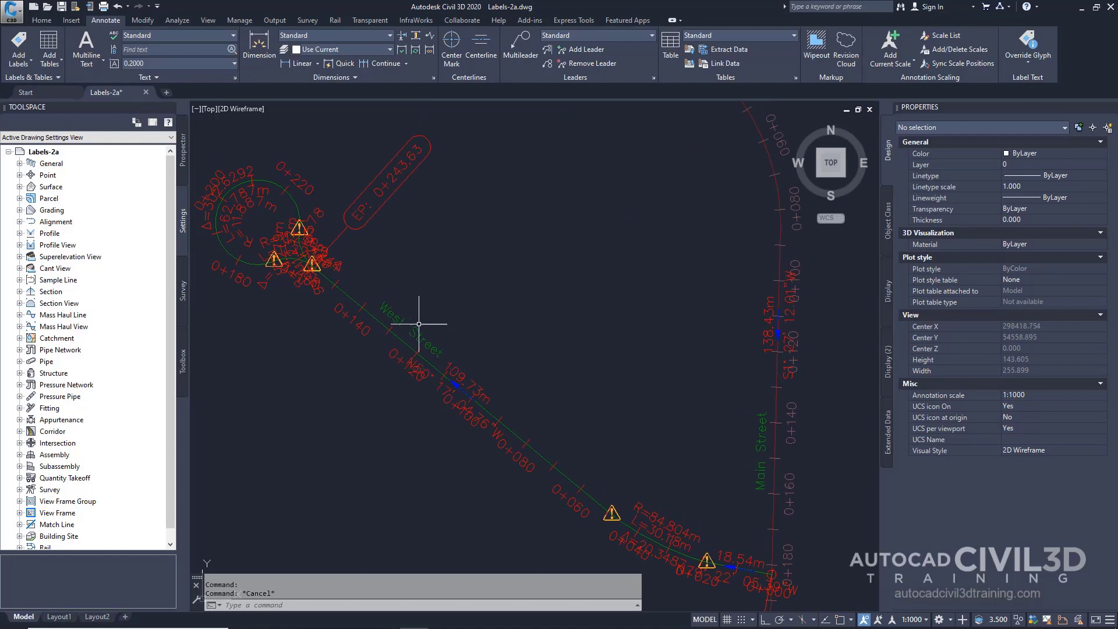
{"action": "left_click", "coordinate": [406, 361]}
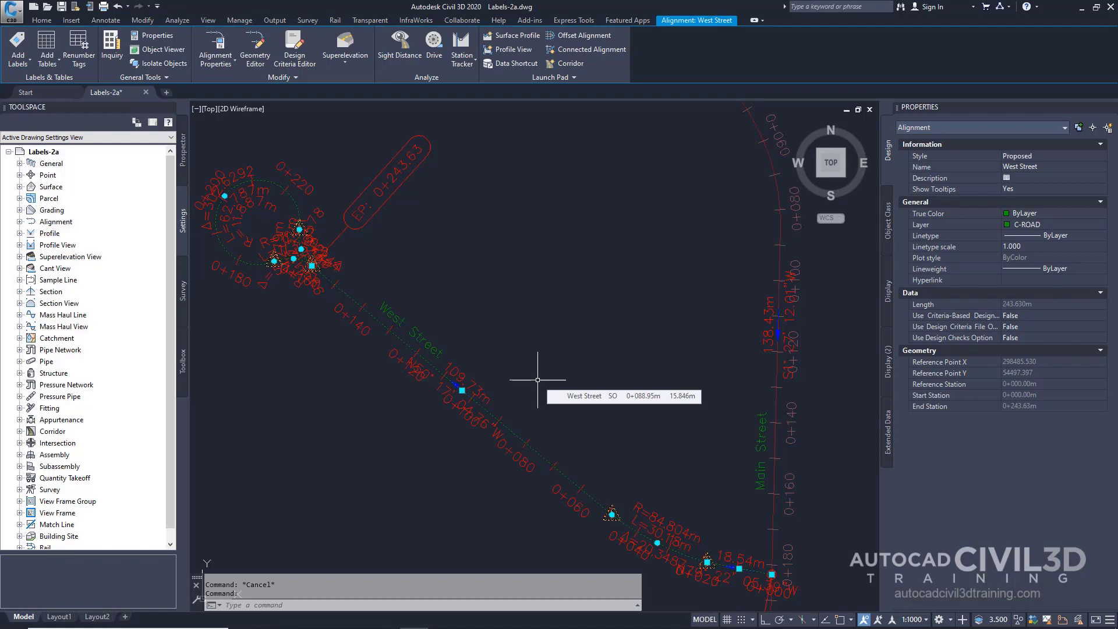
{"action": "key", "text": "Escape"}
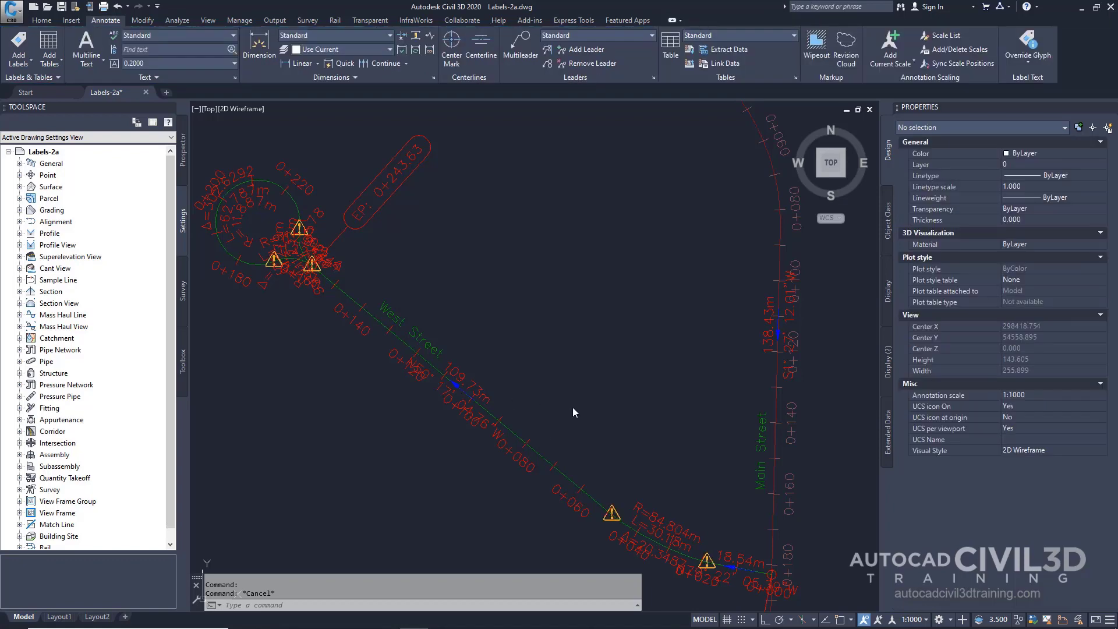
{"action": "left_click", "coordinate": [578, 393]}
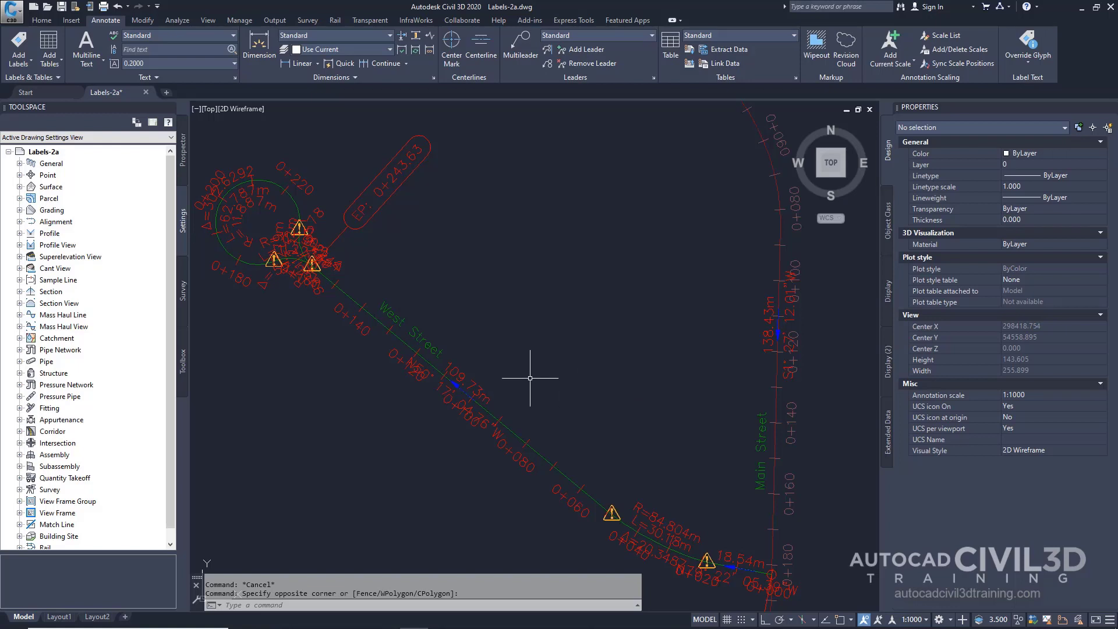
{"action": "left_click", "coordinate": [367, 332]}
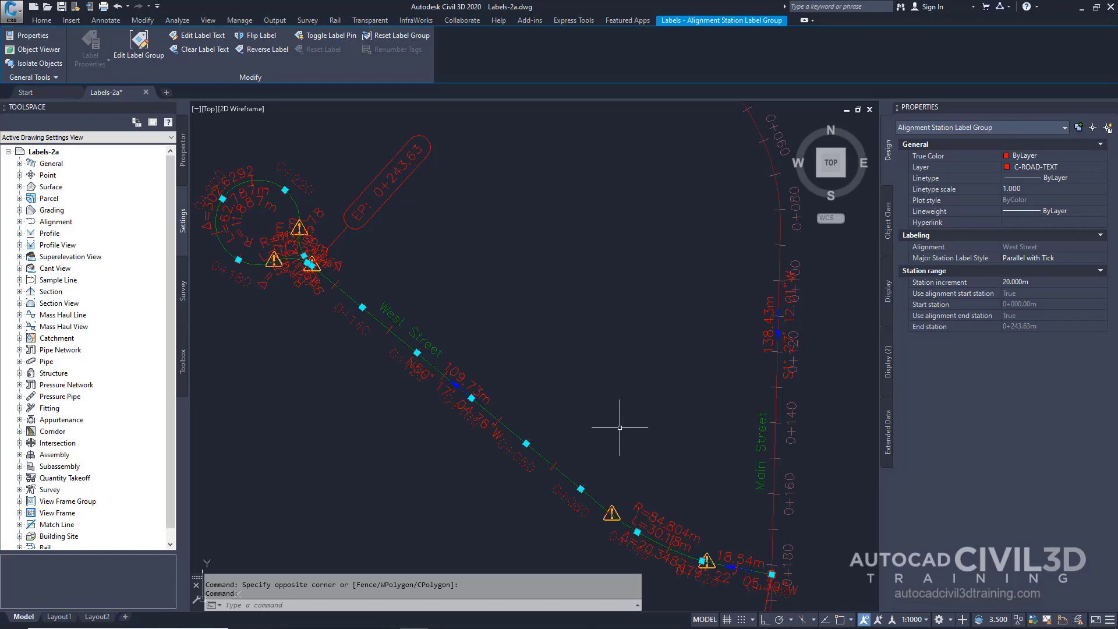
{"action": "key", "text": "Escape"}
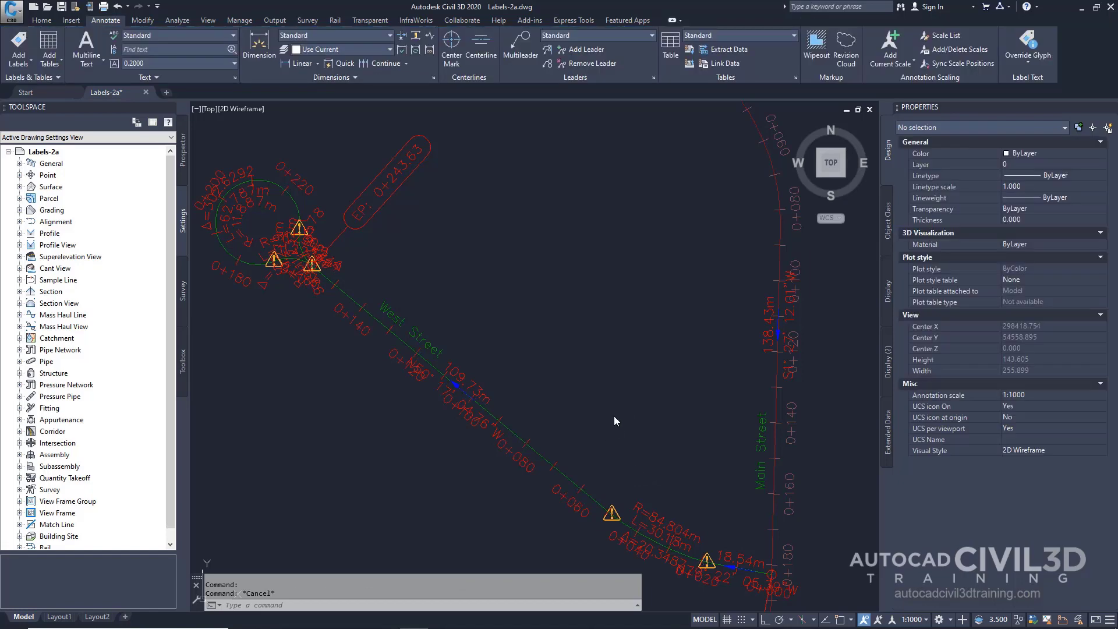
{"action": "mouse_move", "coordinate": [577, 427]}
{"action": "middle_mouse_down"}
{"action": "mouse_move", "coordinate": [519, 384]}
{"action": "mouse_move", "coordinate": [535, 396]}
{"action": "middle_mouse_up"}
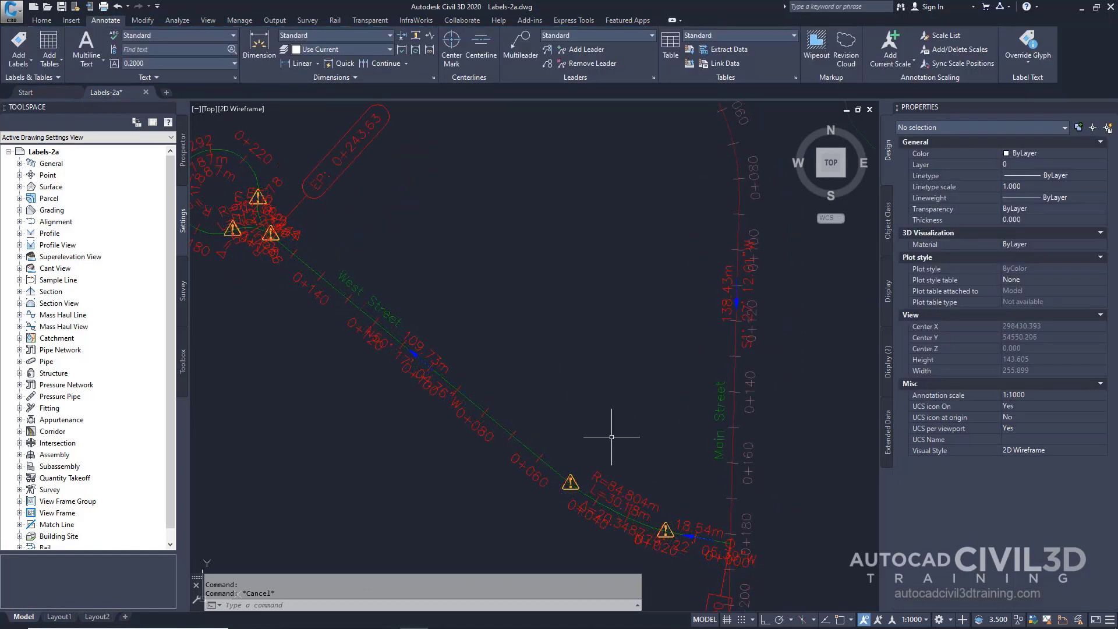
- Inspect the curve label near West Street's junction with Main Street and the editing commands for the station label group, leaving nothing selected
{"action": "left_click", "coordinate": [614, 482]}
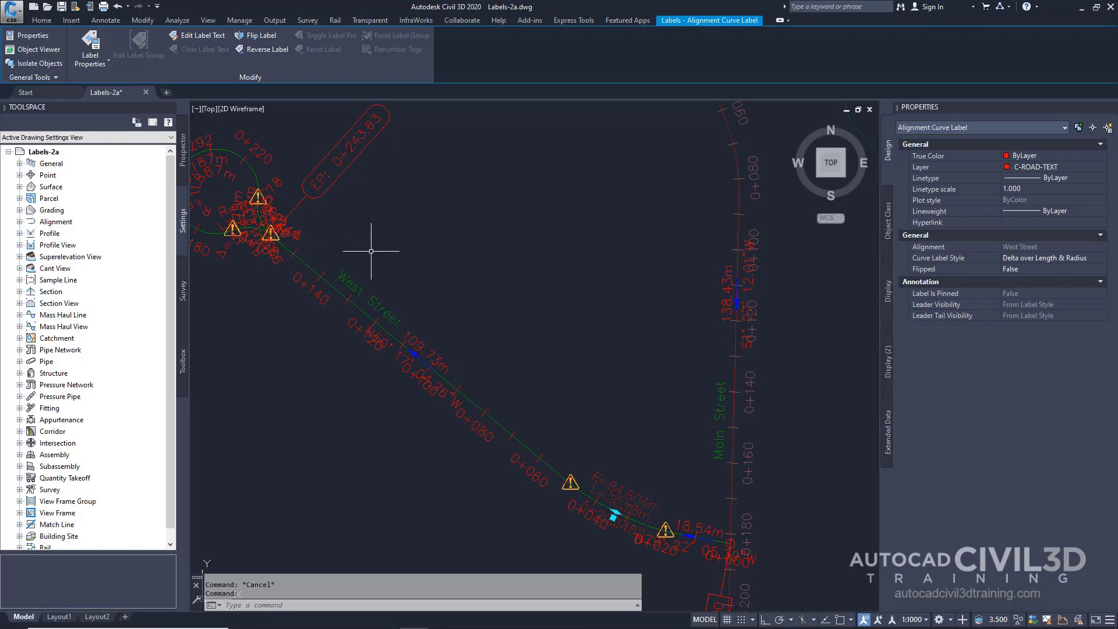
{"action": "left_click", "coordinate": [628, 392]}
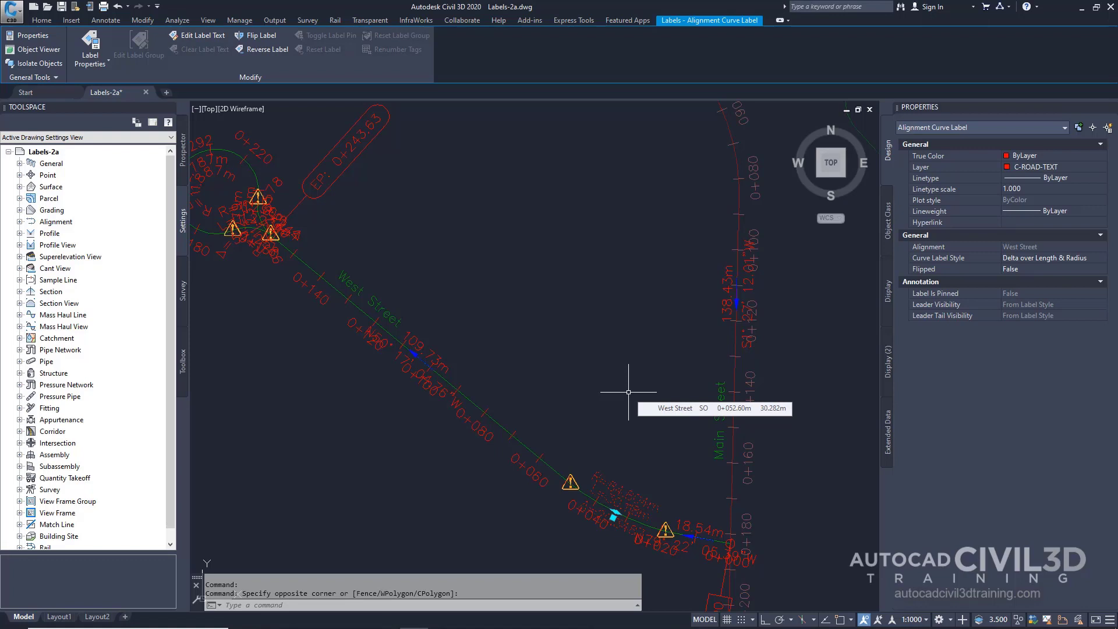
{"action": "key", "text": "Escape"}
{"action": "left_click", "coordinate": [479, 431]}
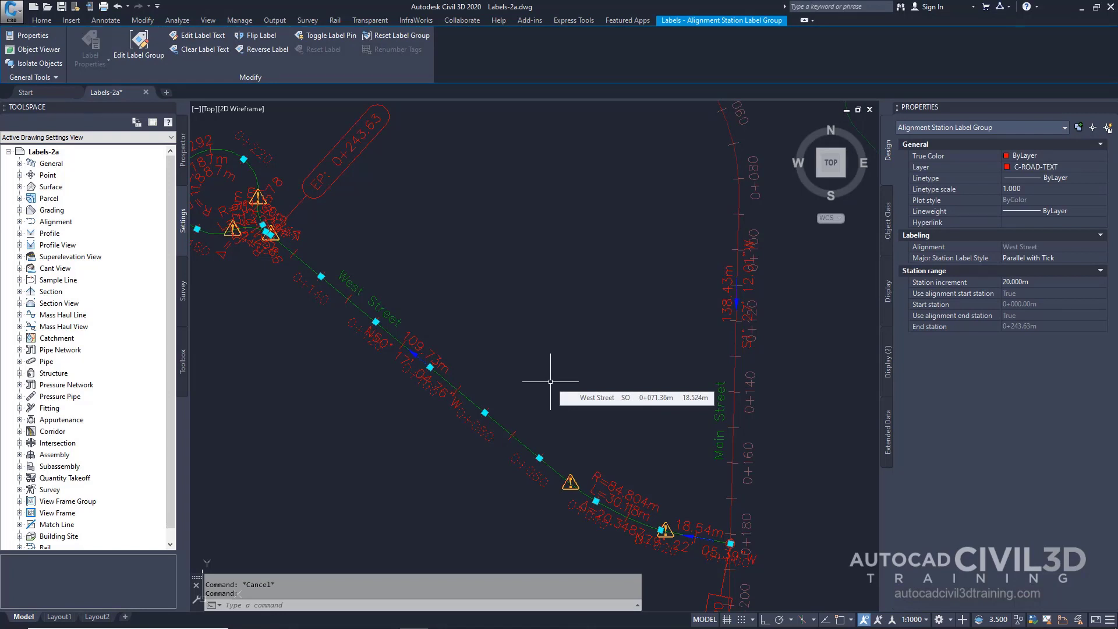
{"action": "right_click", "coordinate": [561, 387]}
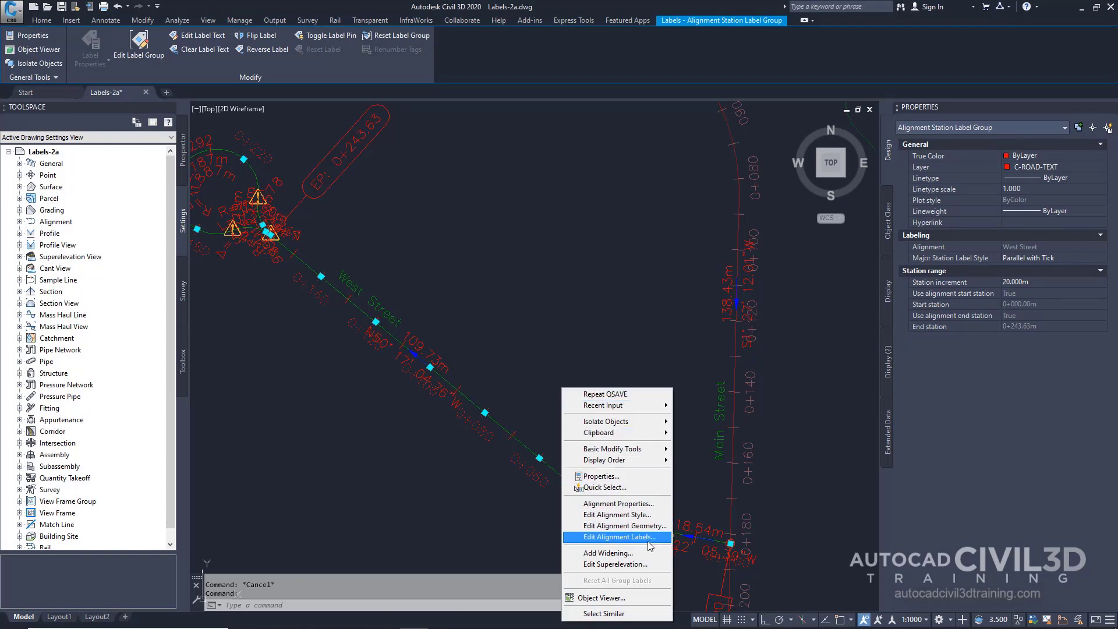
{"action": "key", "text": "Escape"}
{"action": "key", "text": "Escape"}
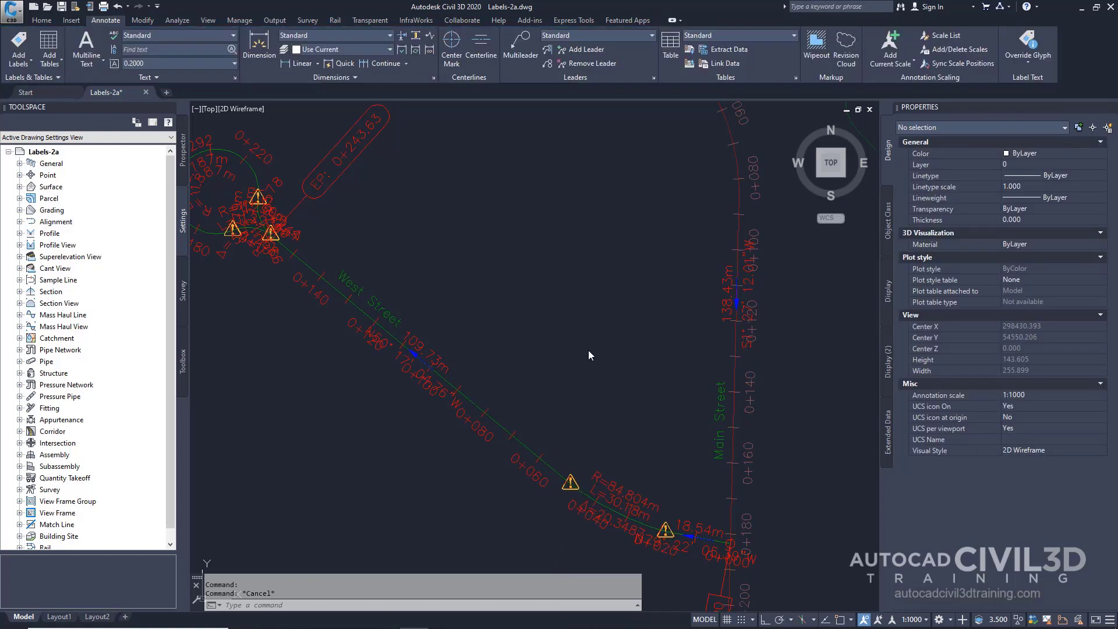
- Recheck the properties of the curve label near West Street's junction with Main Street, clear the selection and save the drawing
{"action": "middle_click_drag", "start_coordinate": [602, 354], "coordinate": [600, 361]}
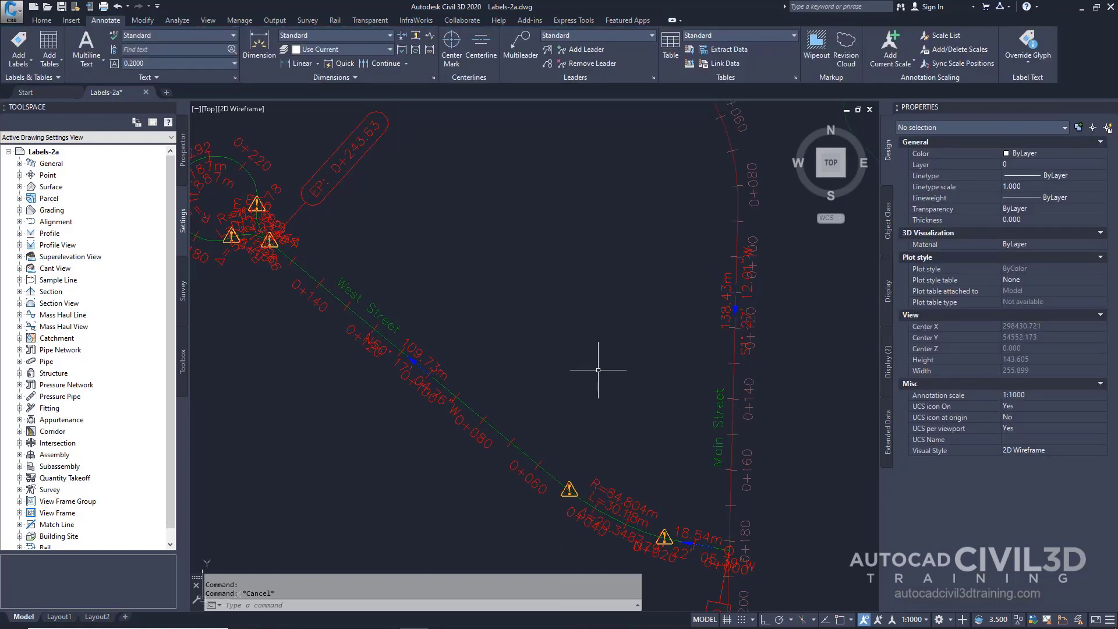
{"action": "left_click", "coordinate": [598, 370]}
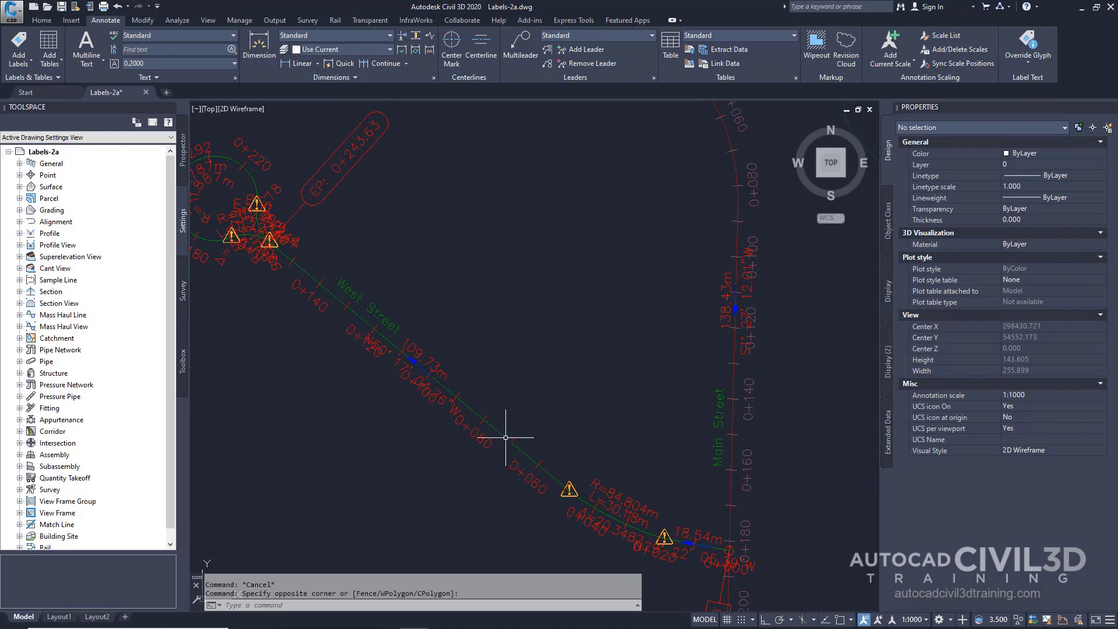
{"action": "left_click", "coordinate": [491, 446]}
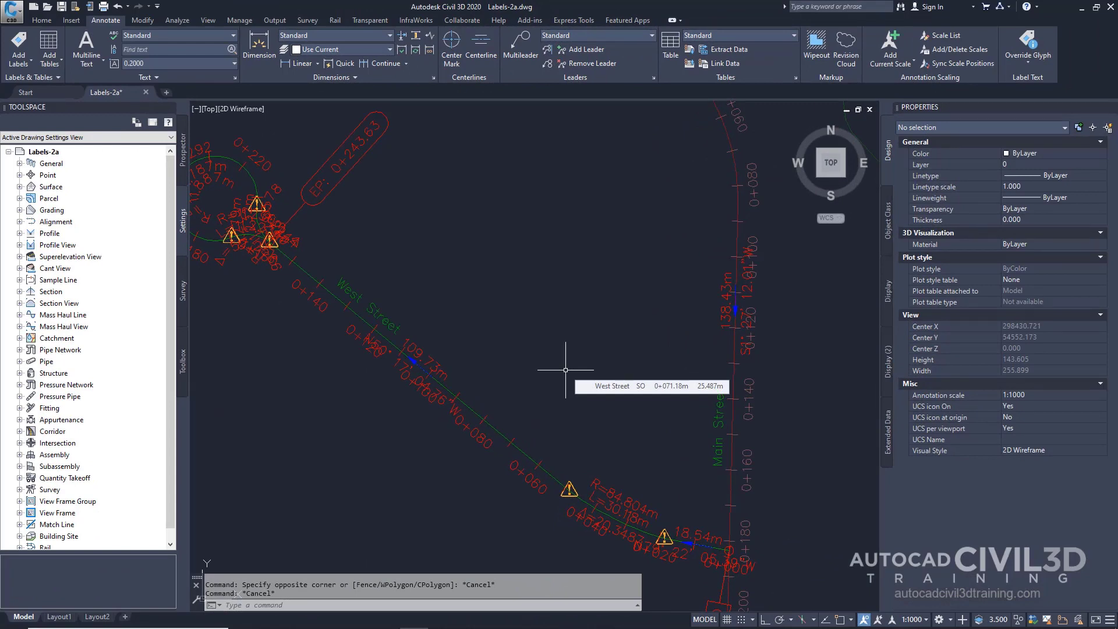
{"action": "left_click", "coordinate": [612, 492]}
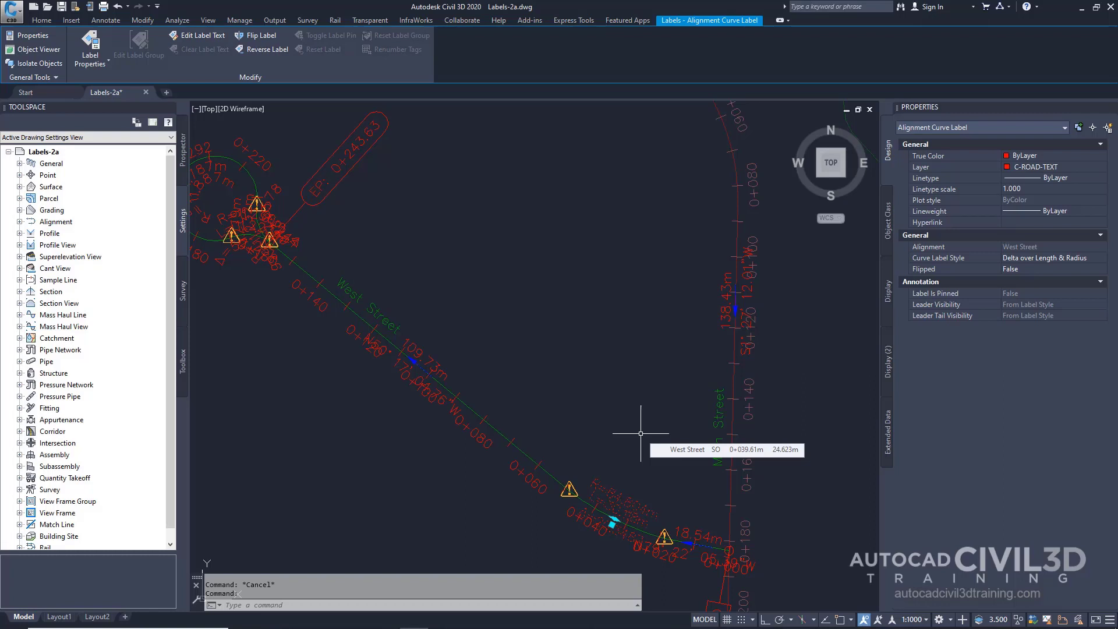
{"action": "key", "text": "Escape"}
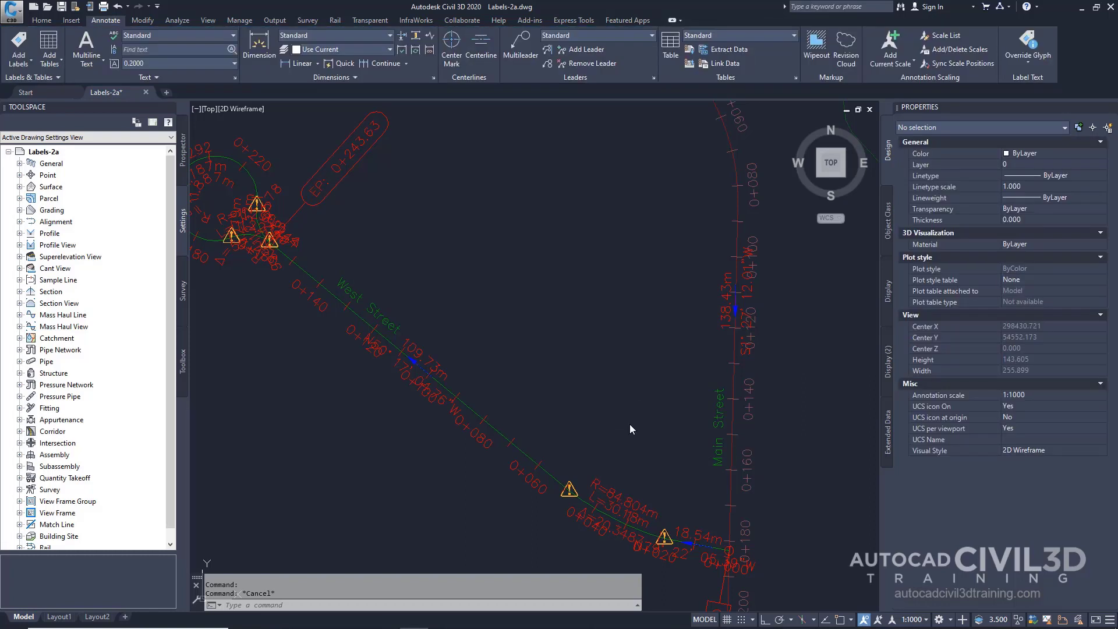
{"action": "middle_click_drag", "start_coordinate": [631, 418], "coordinate": [626, 429]}
{"action": "key", "text": "ctrl+s"}
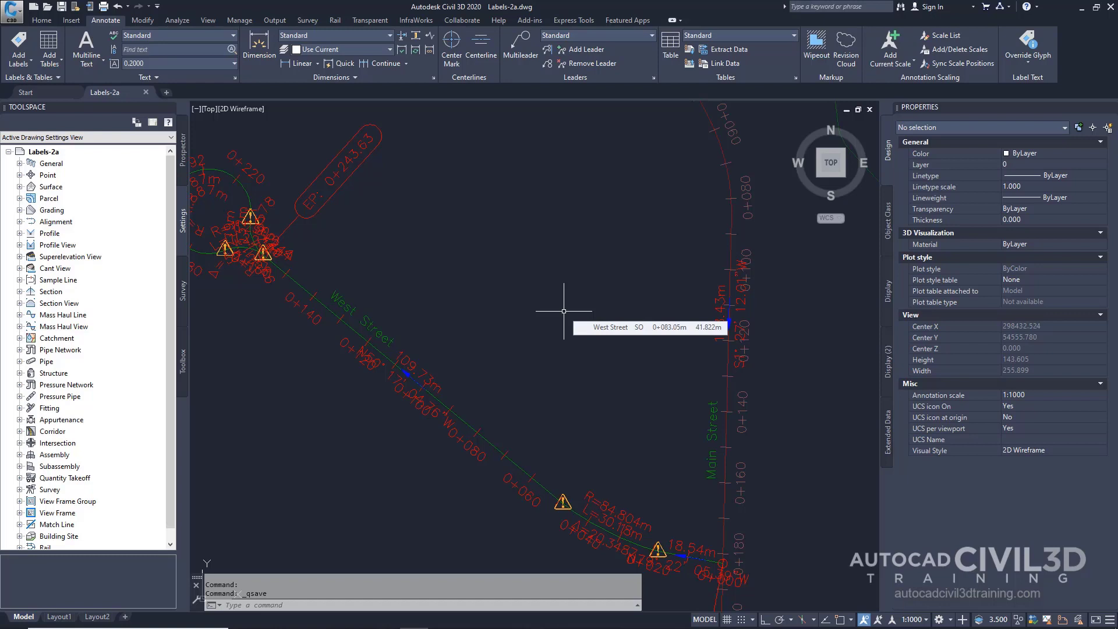
- Pull the bearing and distance label off West Street's long tangent into the open space southwest of it, with a leader
{"action": "left_click", "coordinate": [409, 358]}
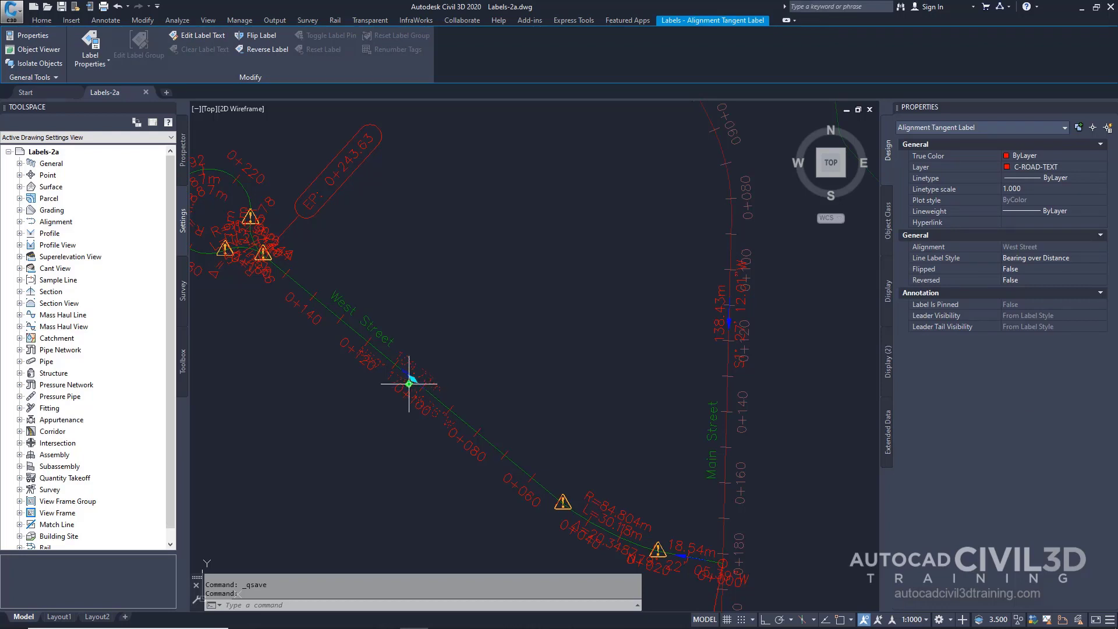
{"action": "left_click", "coordinate": [409, 382]}
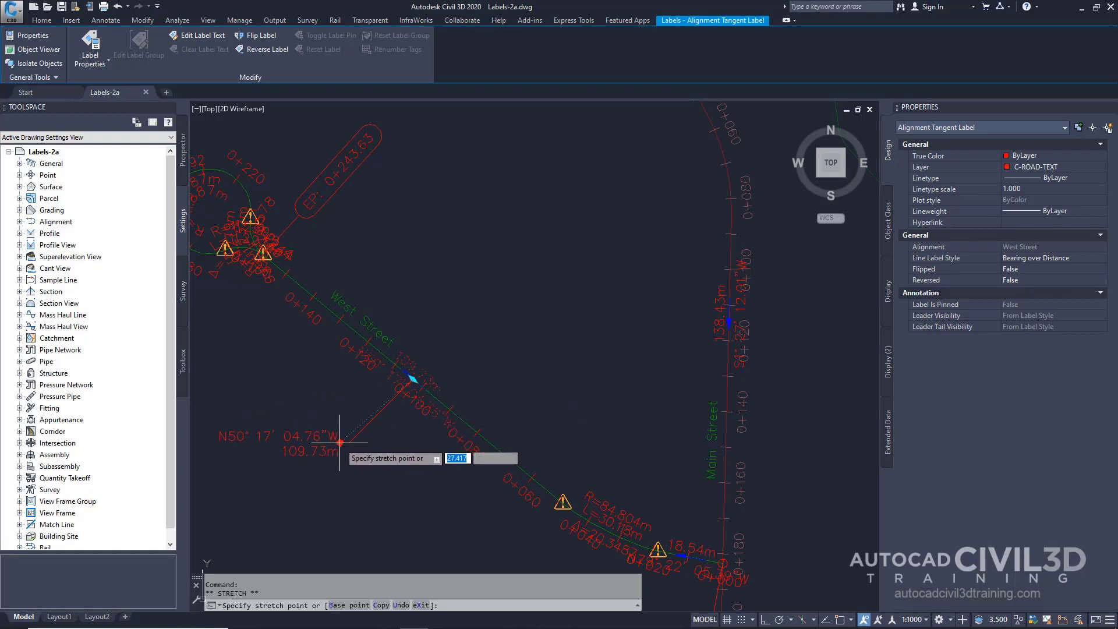
{"action": "middle_click_drag", "start_coordinate": [338, 445], "coordinate": [401, 416]}
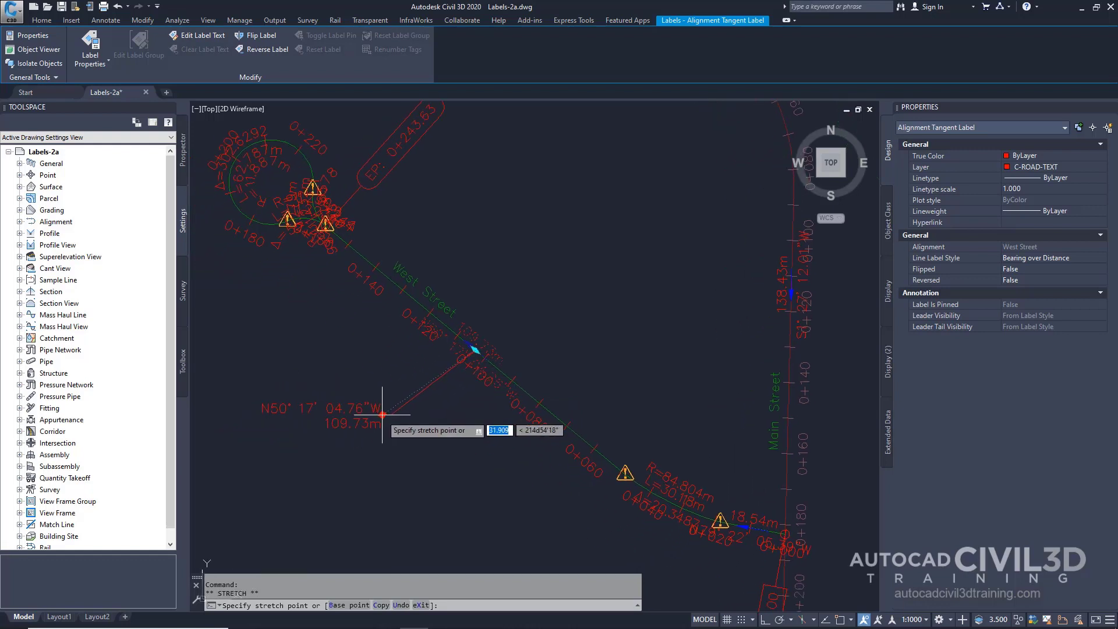
{"action": "left_click", "coordinate": [365, 417]}
{"action": "left_click", "coordinate": [366, 416]}
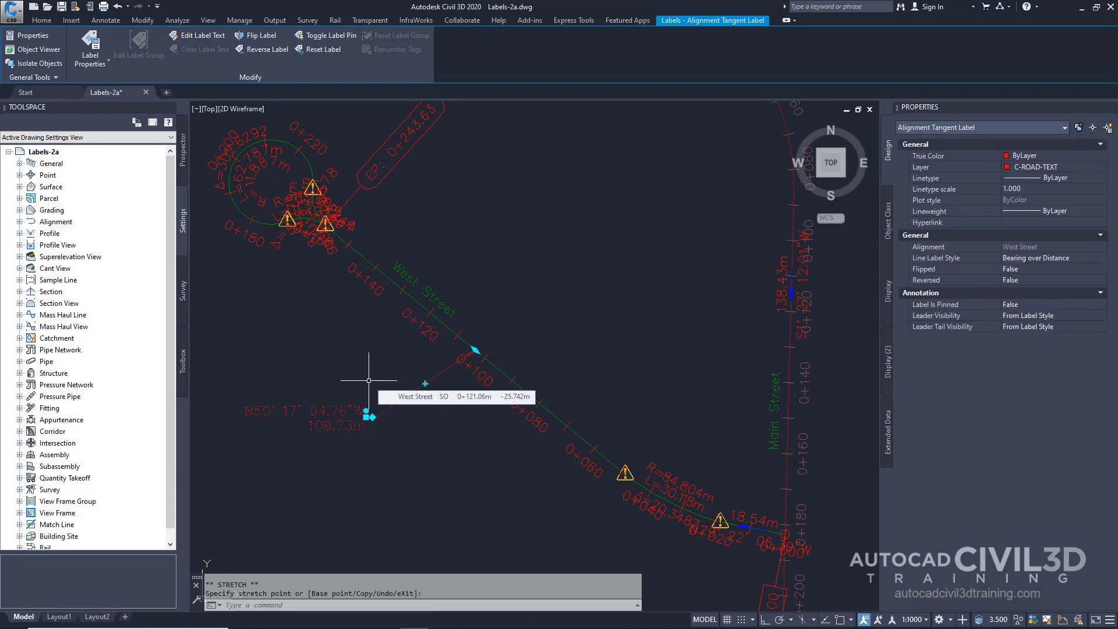
{"action": "key", "text": "Escape"}
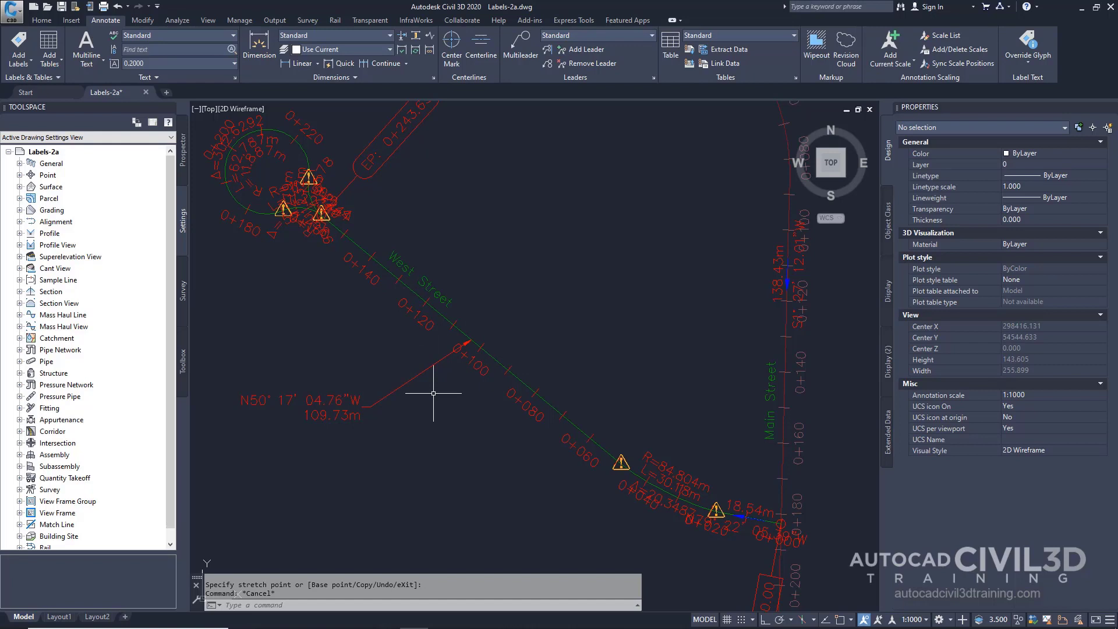
{"action": "mouse_move", "coordinate": [433, 393]}
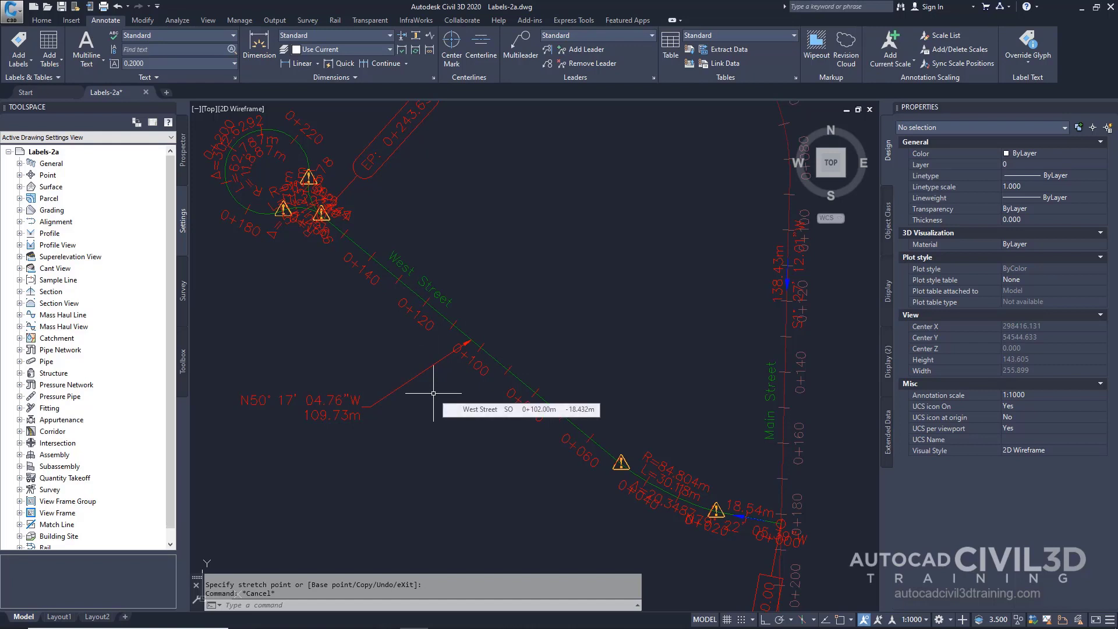
- Slide the West Street name label along its tangent to sit between stations 0+060 and 0+080
{"action": "left_click", "coordinate": [443, 300]}
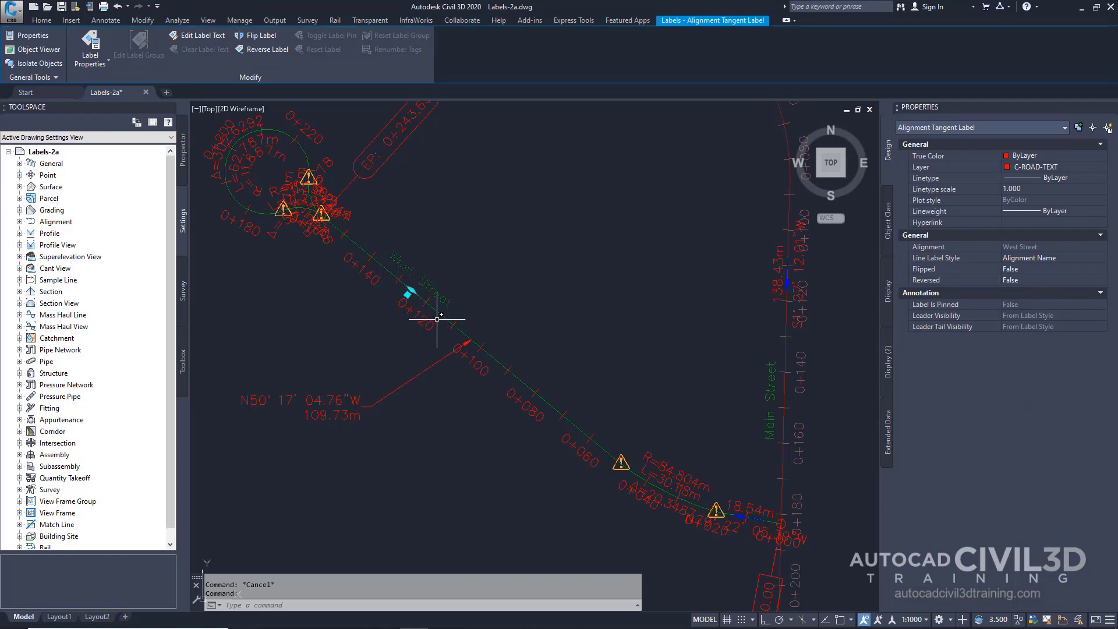
{"action": "left_click", "coordinate": [411, 289]}
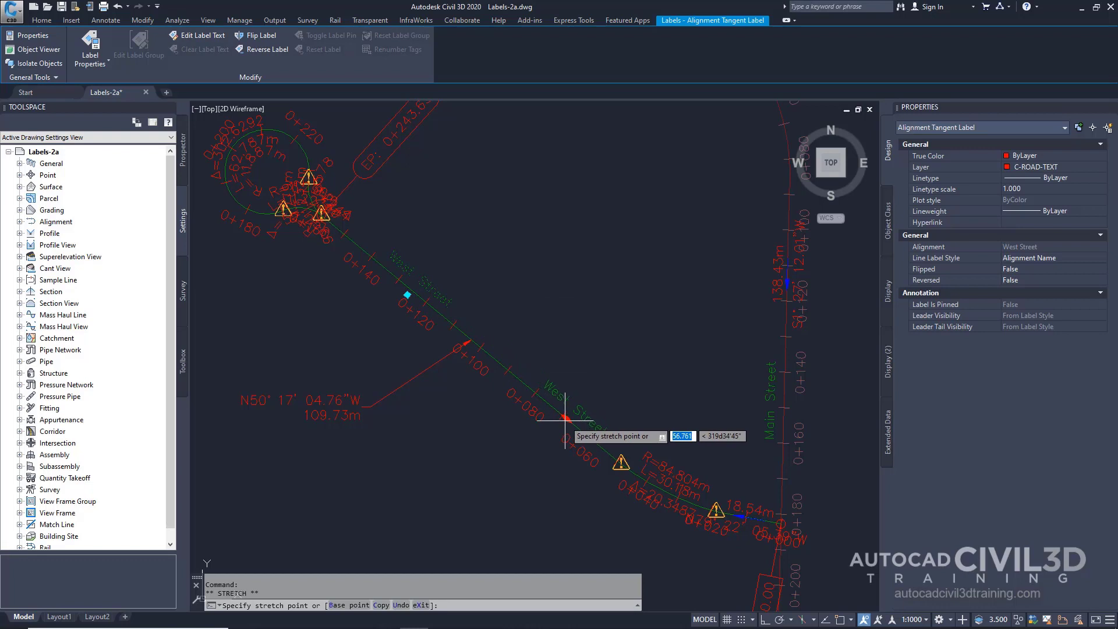
{"action": "left_click", "coordinate": [565, 418]}
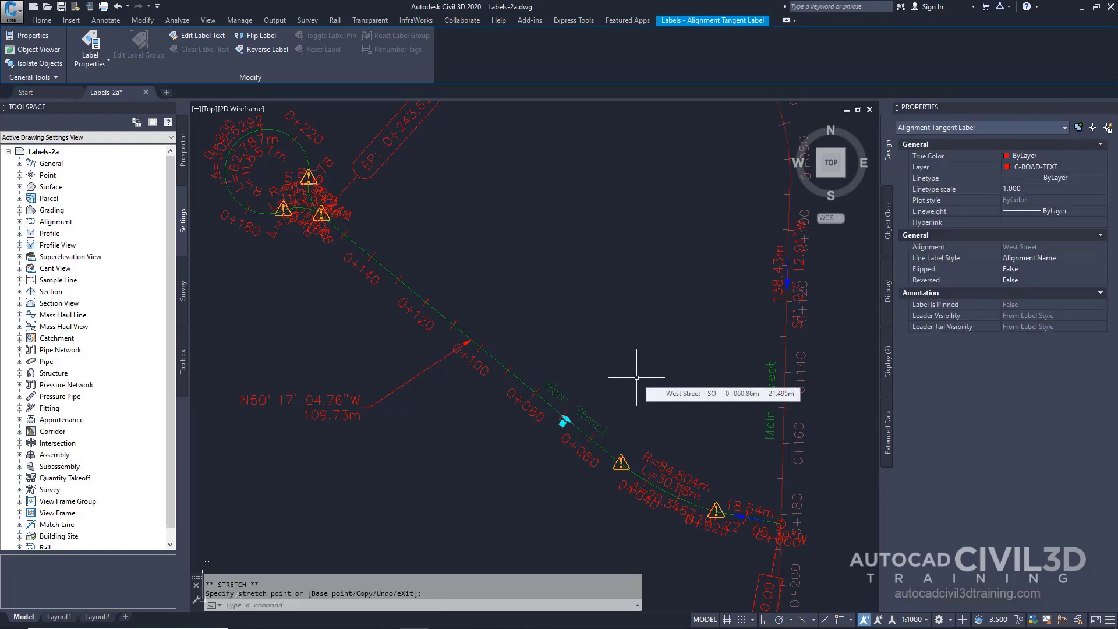
{"action": "key", "text": "Escape"}
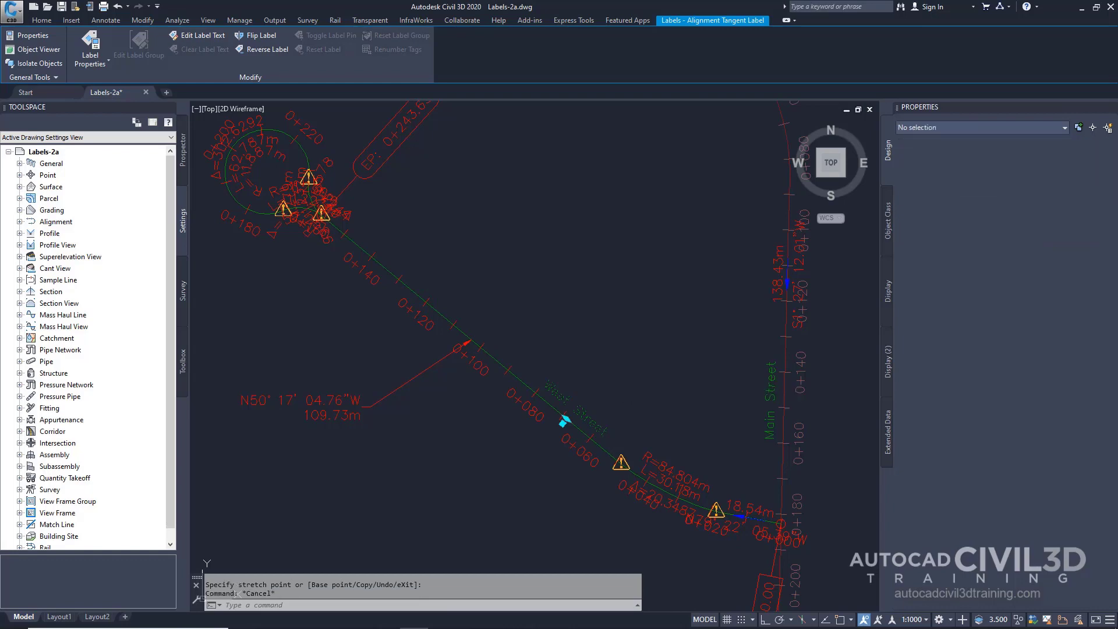
{"action": "left_click", "coordinate": [630, 376]}
{"action": "key", "text": "Escape"}
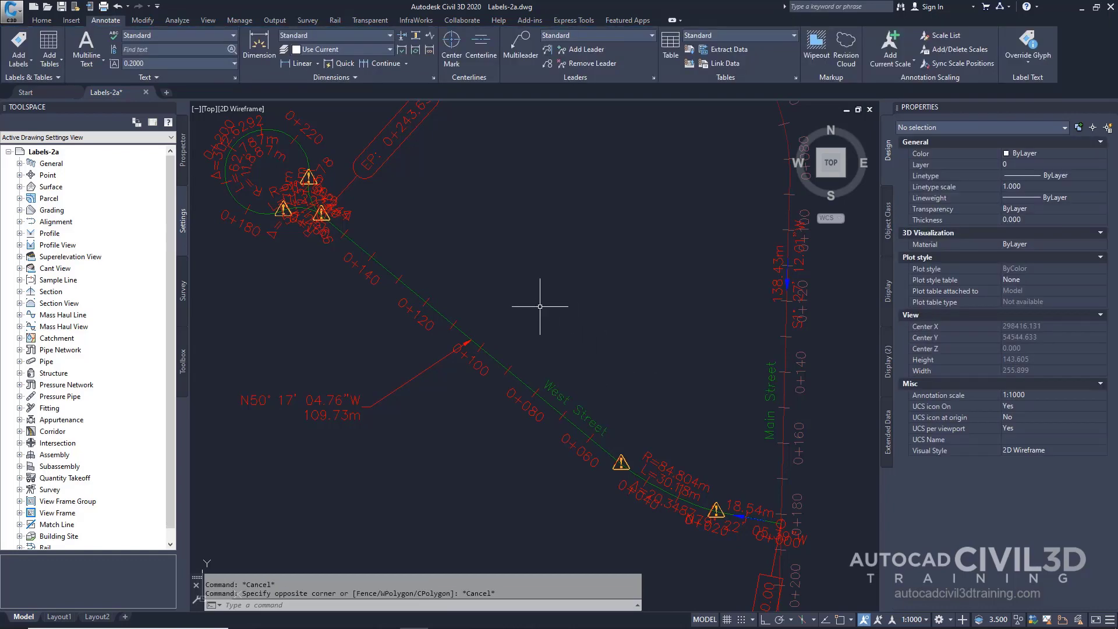
- Pull the curve label of the large cul-de-sac arc out to the open space northwest of the circle
{"action": "middle_click_drag", "start_coordinate": [523, 298], "coordinate": [646, 380]}
{"action": "mouse_move", "coordinate": [543, 330]}
{"action": "middle_mouse_down"}
{"action": "mouse_move", "coordinate": [609, 384]}
{"action": "mouse_move", "coordinate": [546, 376]}
{"action": "mouse_move", "coordinate": [546, 404]}
{"action": "middle_mouse_up"}
{"action": "scroll", "coordinate": [547, 373], "scroll_direction": "up", "scroll_amount": 2}
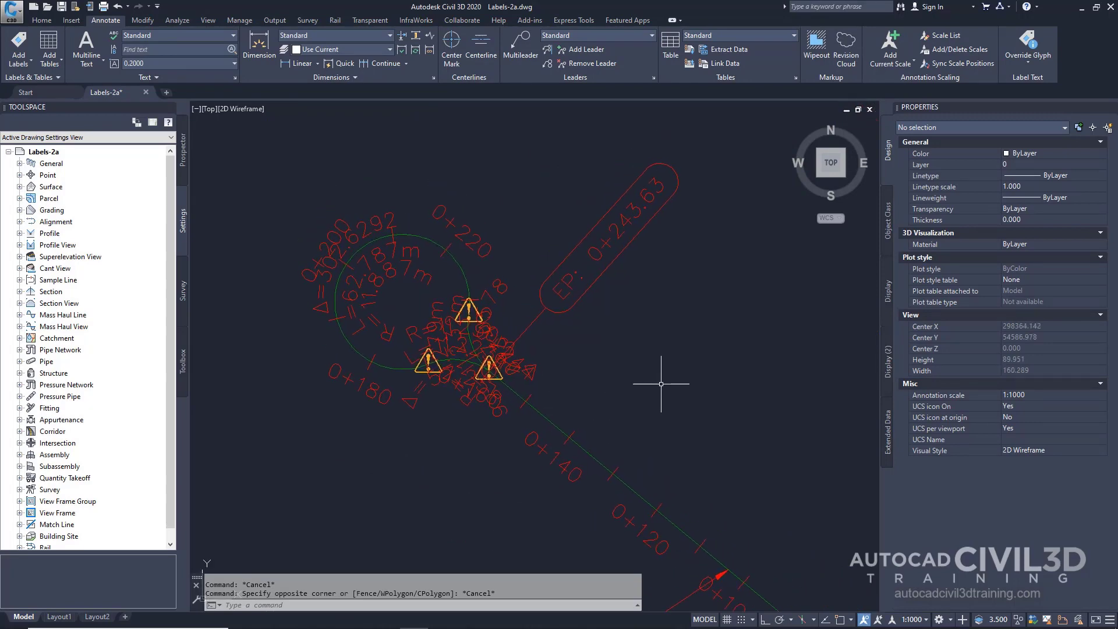
{"action": "scroll", "coordinate": [662, 384], "scroll_direction": "down", "scroll_amount": 2}
{"action": "middle_click_drag", "start_coordinate": [631, 376], "coordinate": [656, 379]}
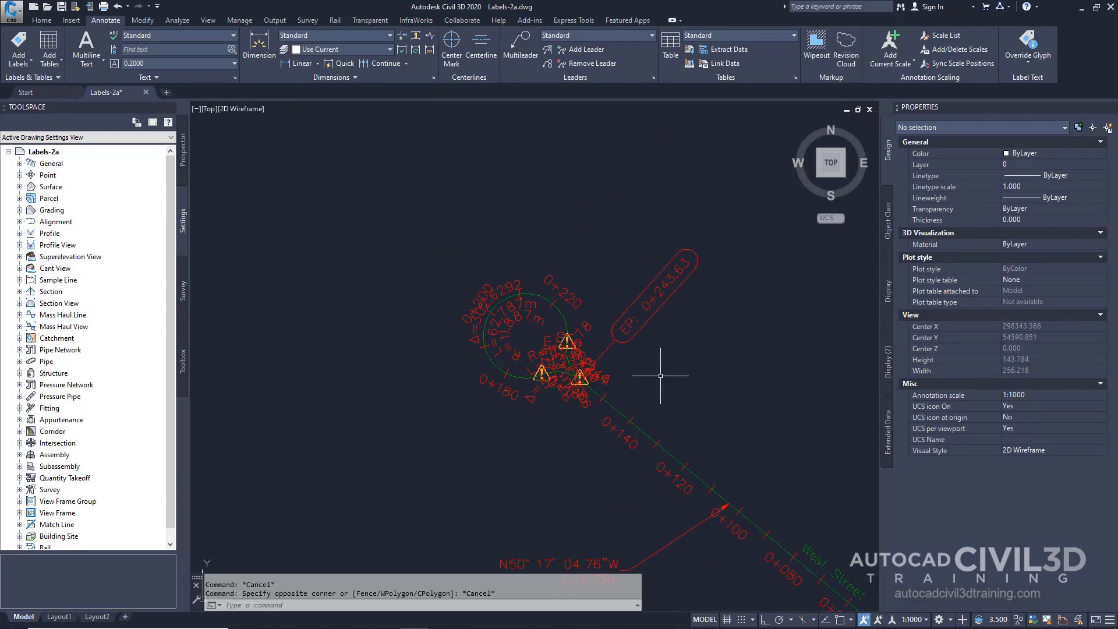
{"action": "left_click", "coordinate": [508, 285]}
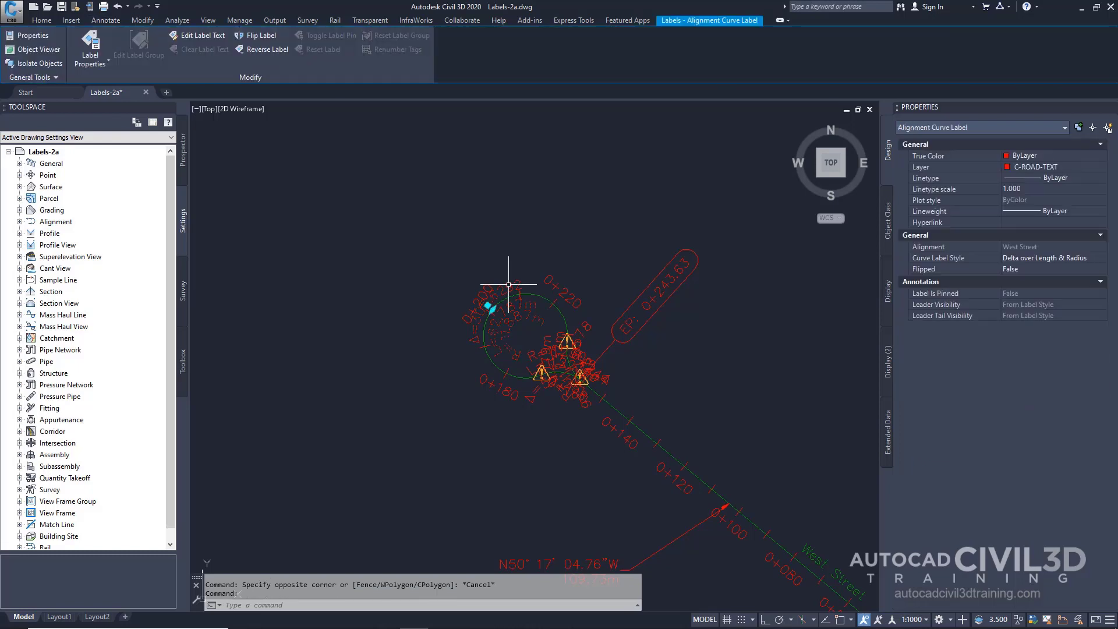
{"action": "left_click", "coordinate": [488, 305]}
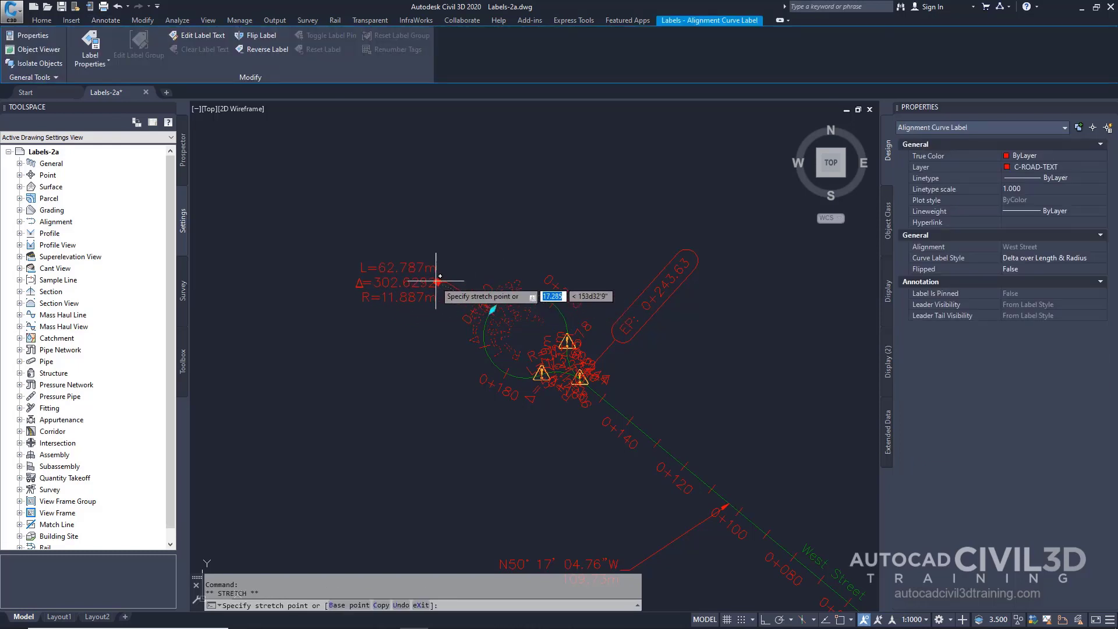
{"action": "key", "text": "Escape"}
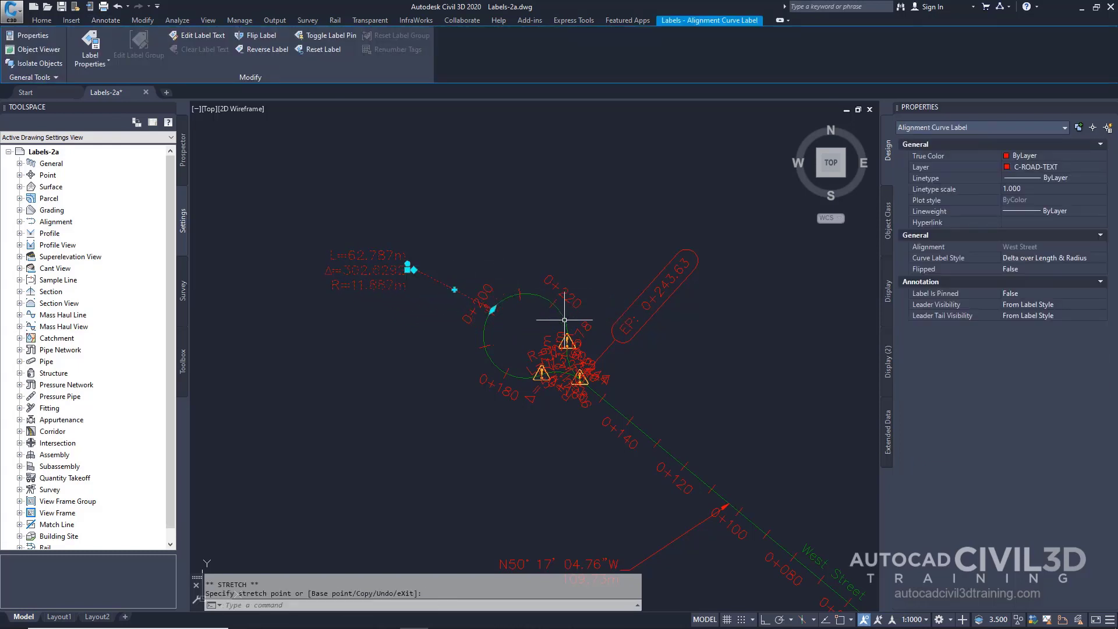
{"action": "key", "text": "Escape"}
- Pull the label of the short curve at station 0+160 out to the open space south of the cul-de-sac
{"action": "left_click", "coordinate": [541, 390]}
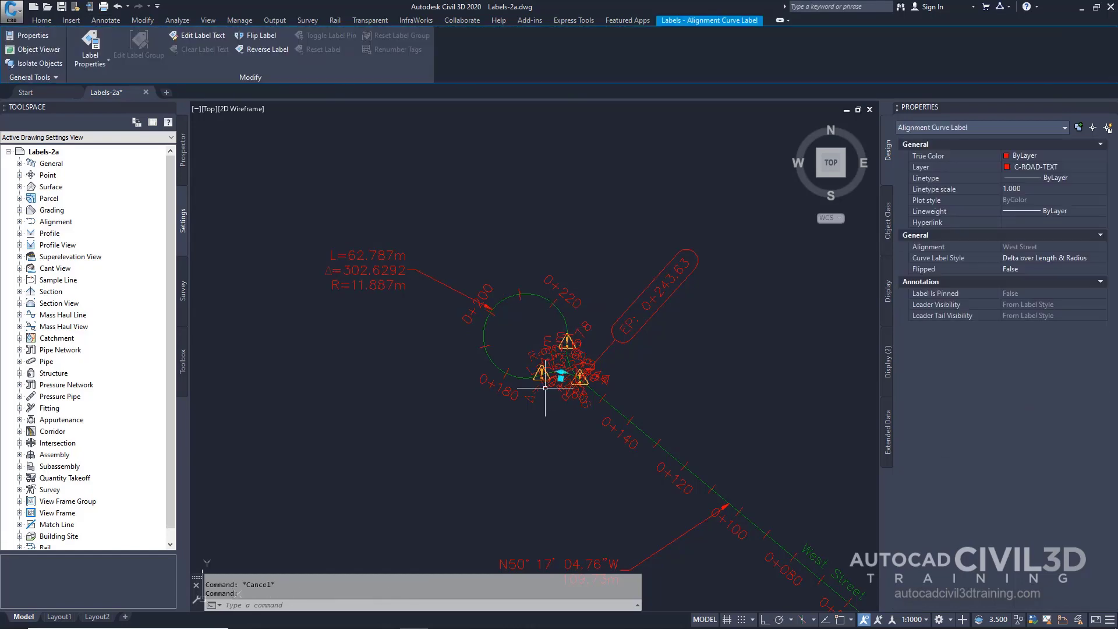
{"action": "left_click", "coordinate": [561, 371]}
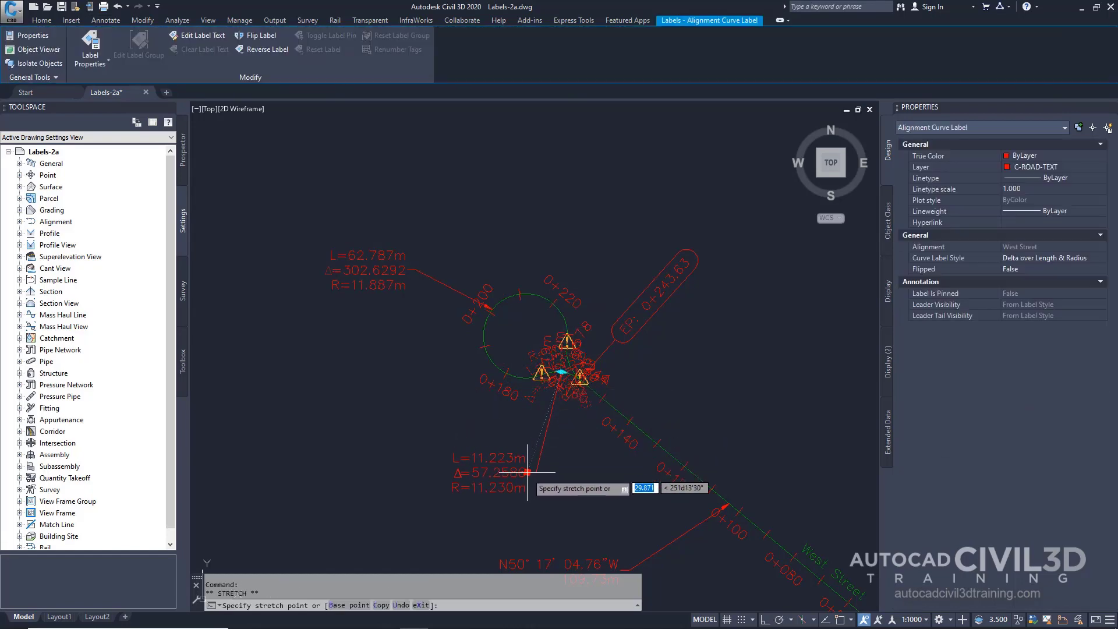
{"action": "key", "text": "Escape"}
{"action": "key", "text": "Escape"}
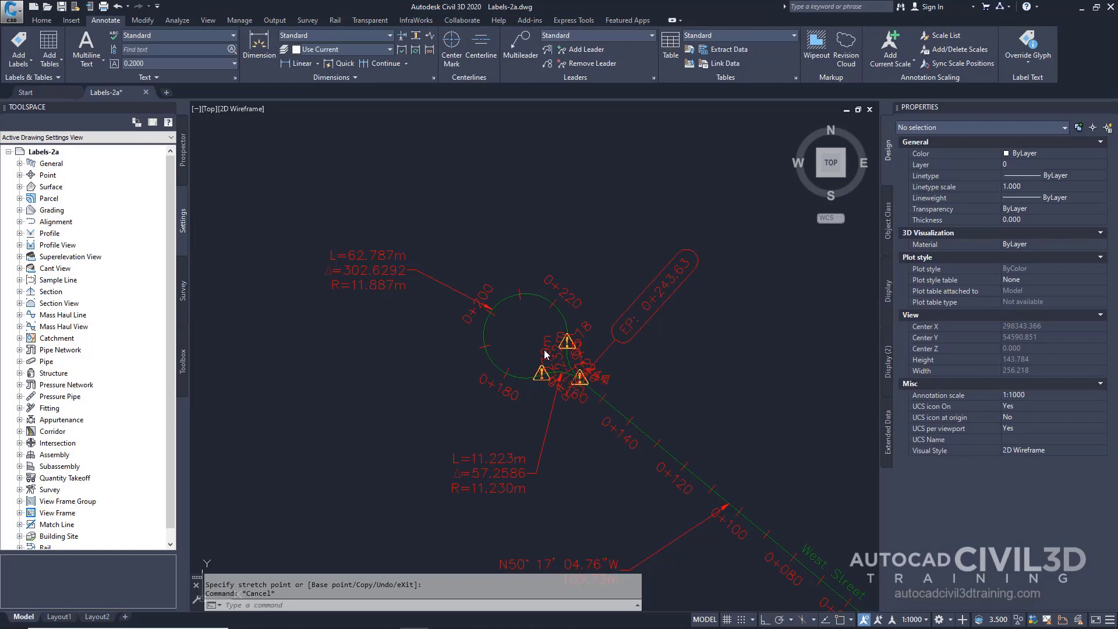
- Pull the label of the short closing curve east of the cul-de-sac up to the space north of the end-point label
{"action": "left_click", "coordinate": [547, 354]}
{"action": "left_click", "coordinate": [568, 362]}
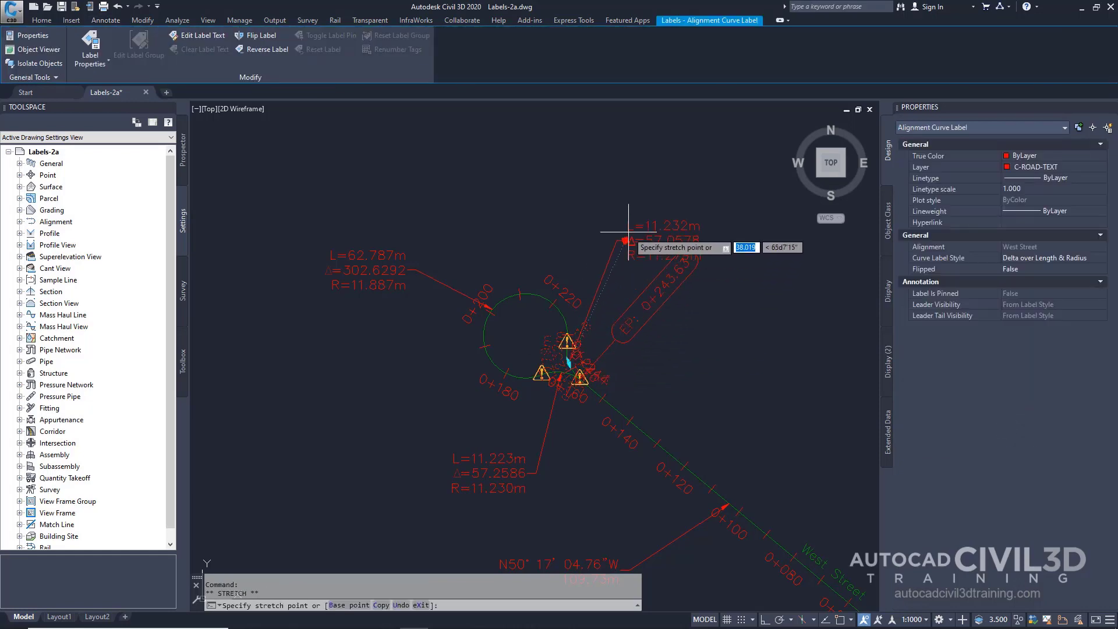
{"action": "left_click", "coordinate": [648, 185]}
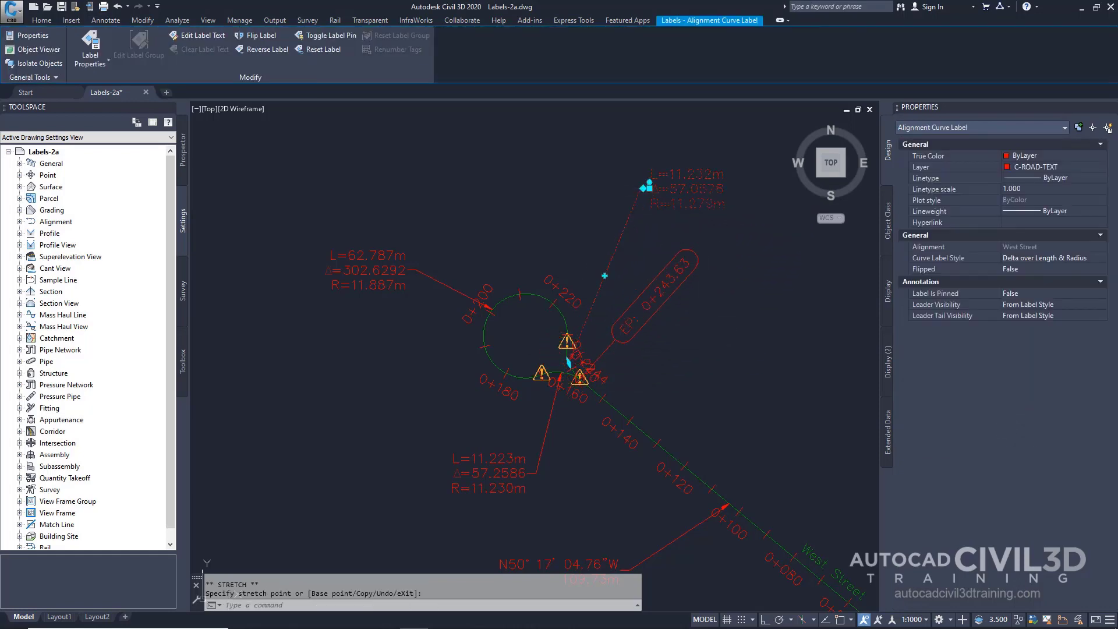
{"action": "key", "text": "Escape"}
{"action": "key", "text": "Escape"}
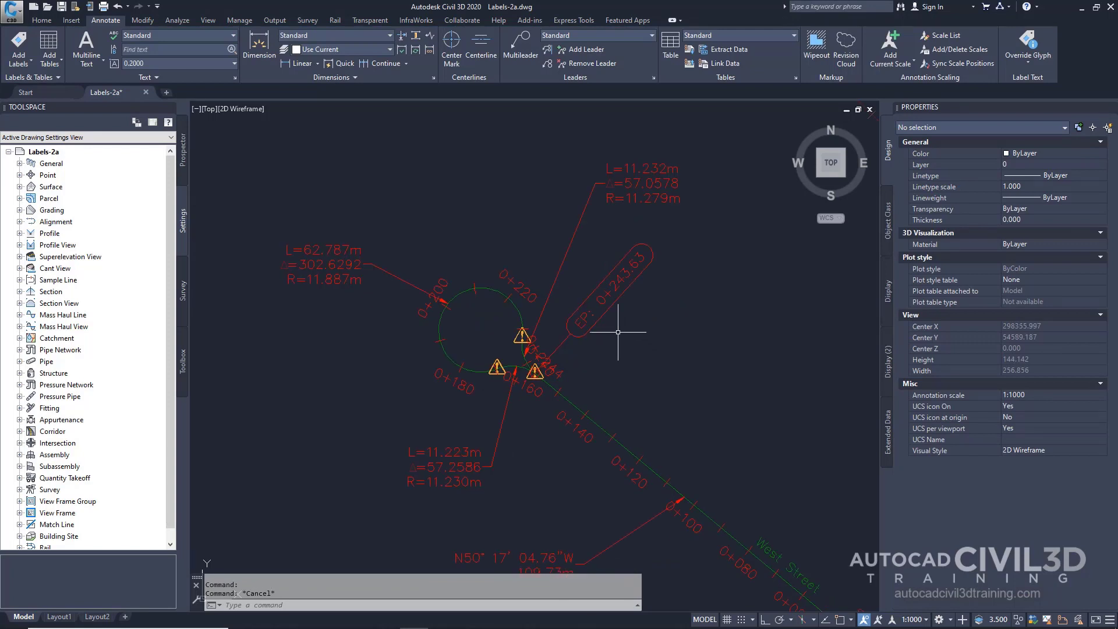
- Pull the West Street end-point label out to the open space east of the cul-de-sac
{"action": "left_click", "coordinate": [603, 316]}
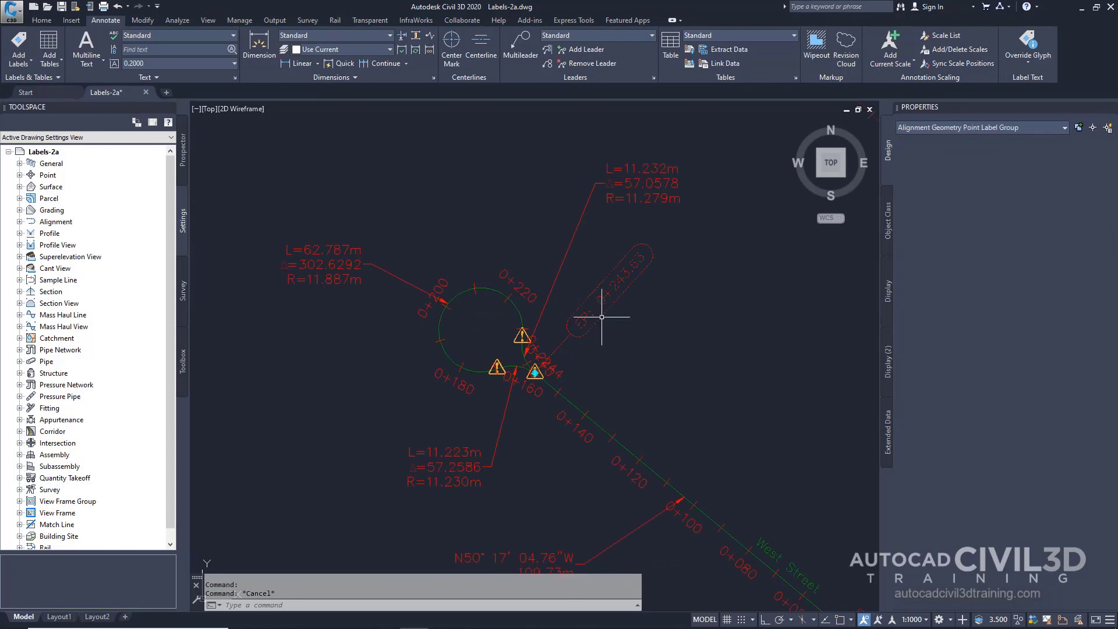
{"action": "left_click", "coordinate": [535, 371]}
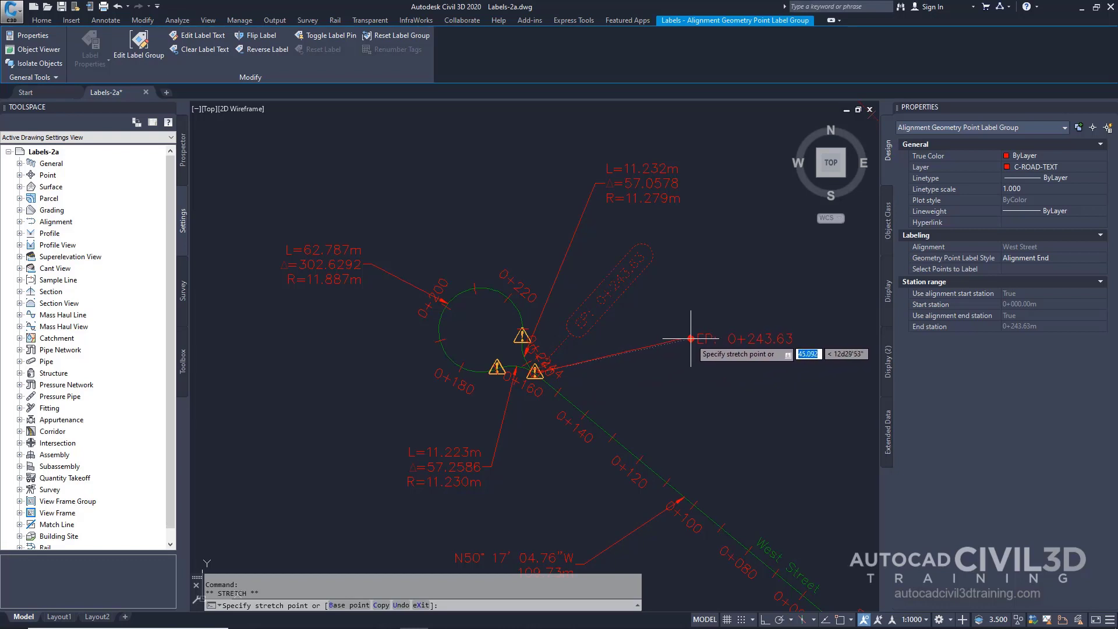
{"action": "left_click", "coordinate": [696, 338]}
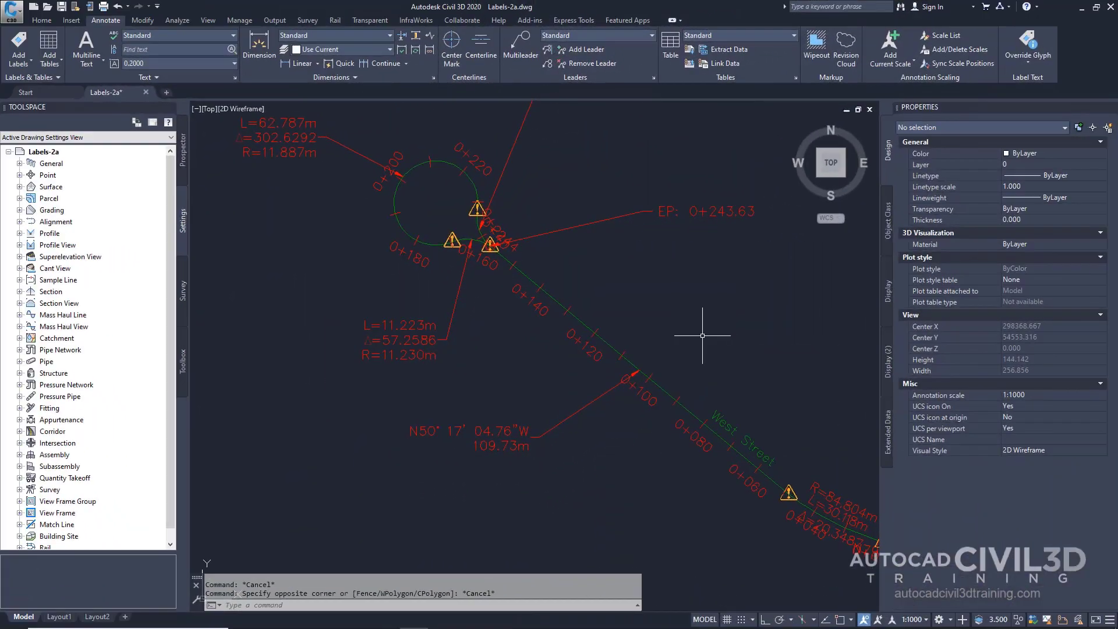
- Reset the West Street bearing-over-distance tangent label and the end-point label to their original positions
{"action": "left_click", "coordinate": [587, 404]}
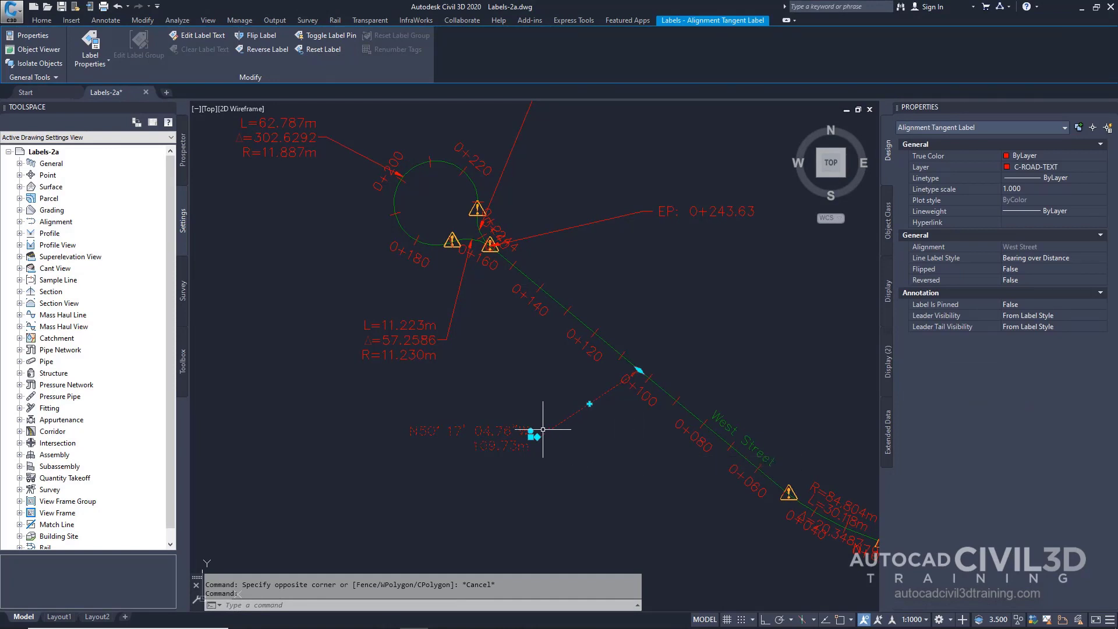
{"action": "left_click", "coordinate": [530, 431]}
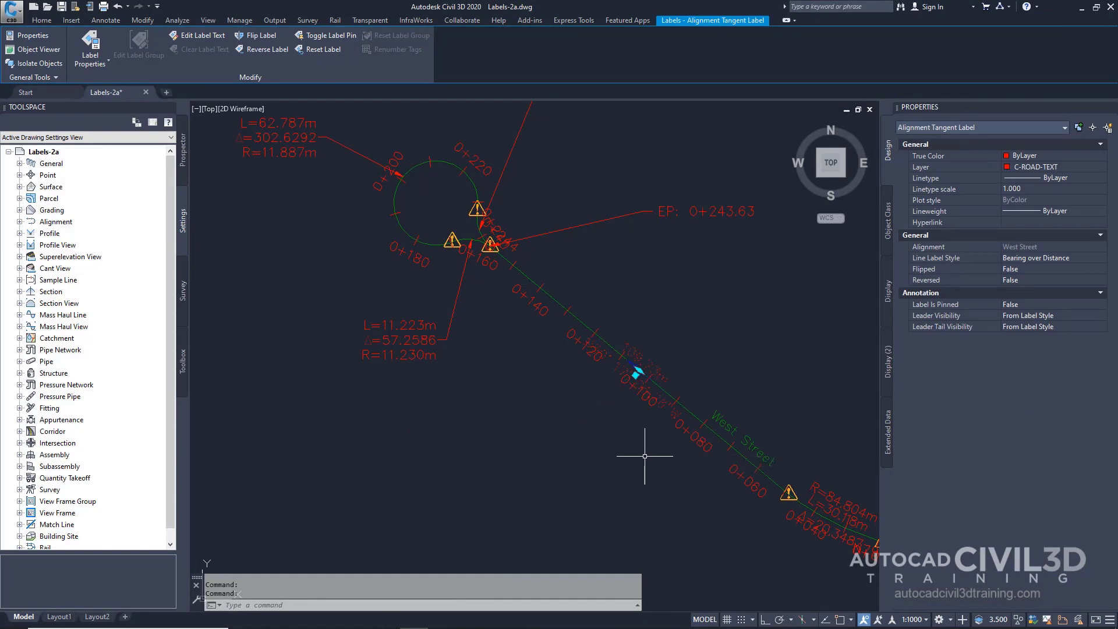
{"action": "key", "text": "Escape"}
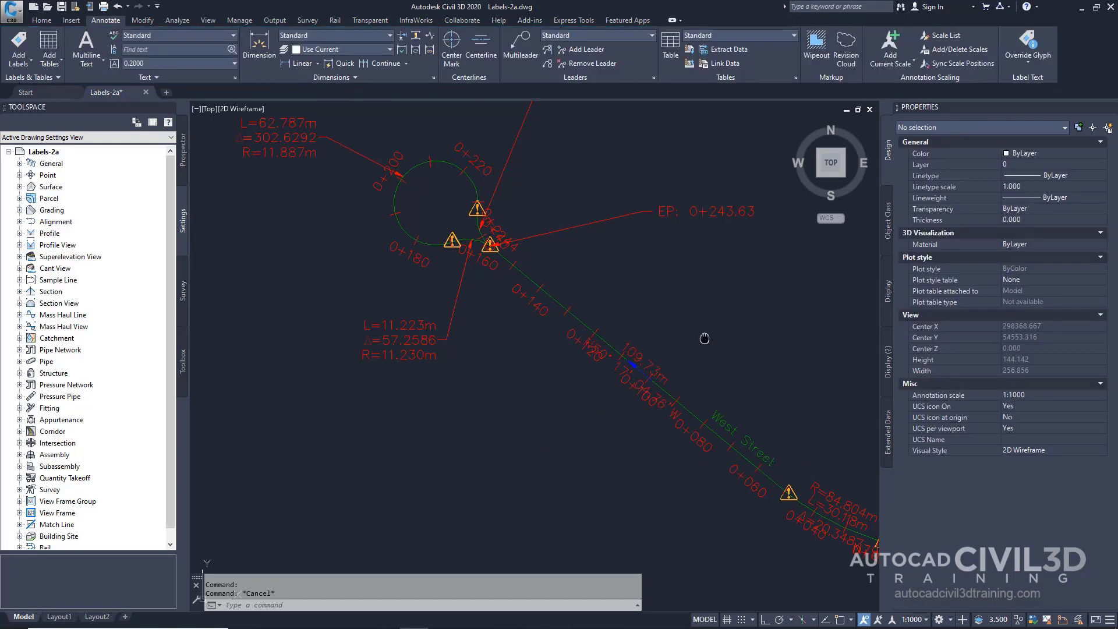
{"action": "middle_click_drag", "start_coordinate": [704, 338], "coordinate": [692, 443]}
{"action": "left_click", "coordinate": [658, 315]}
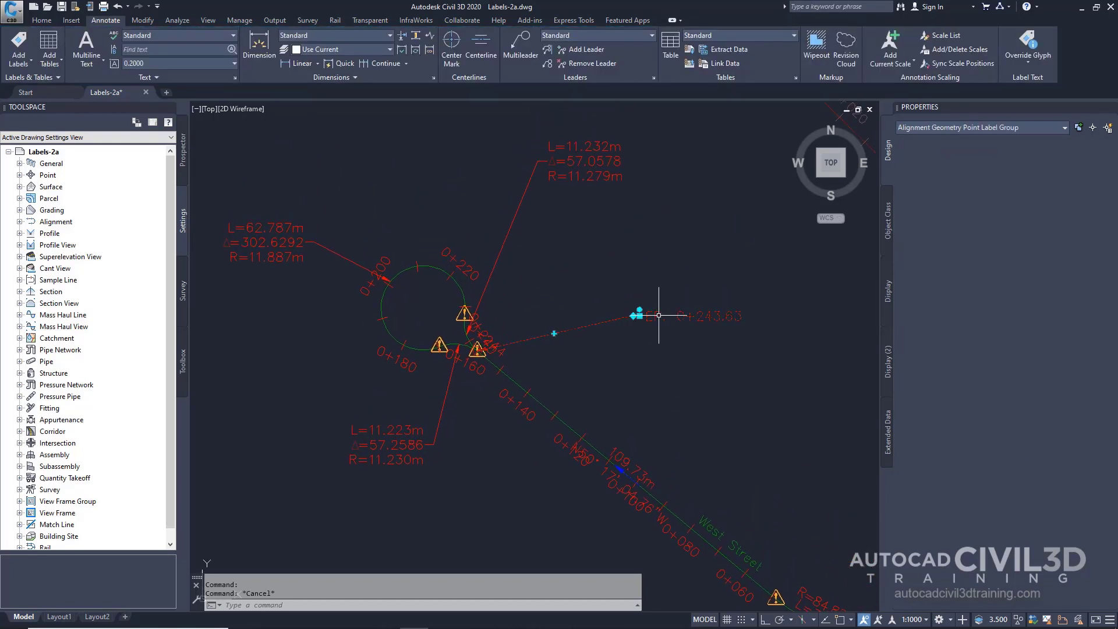
{"action": "left_click", "coordinate": [639, 309]}
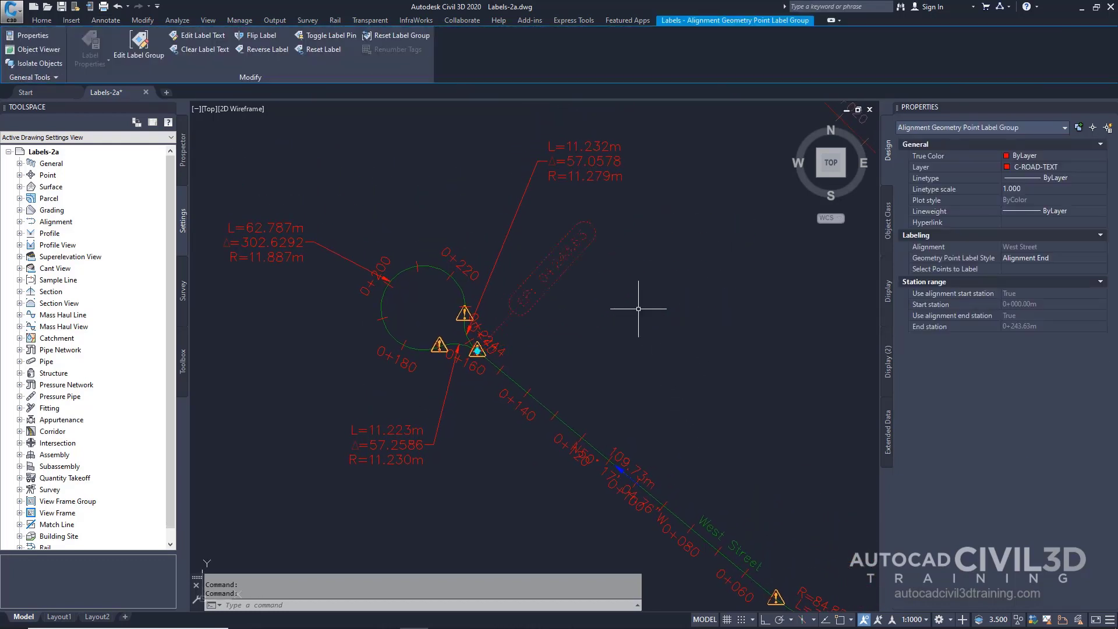
{"action": "middle_click_drag", "start_coordinate": [608, 211], "coordinate": [635, 291]}
{"action": "key", "text": "Escape"}
- Reset the three relocated curve labels around the West Street cul-de-sac to their original positions
{"action": "left_click", "coordinate": [606, 257]}
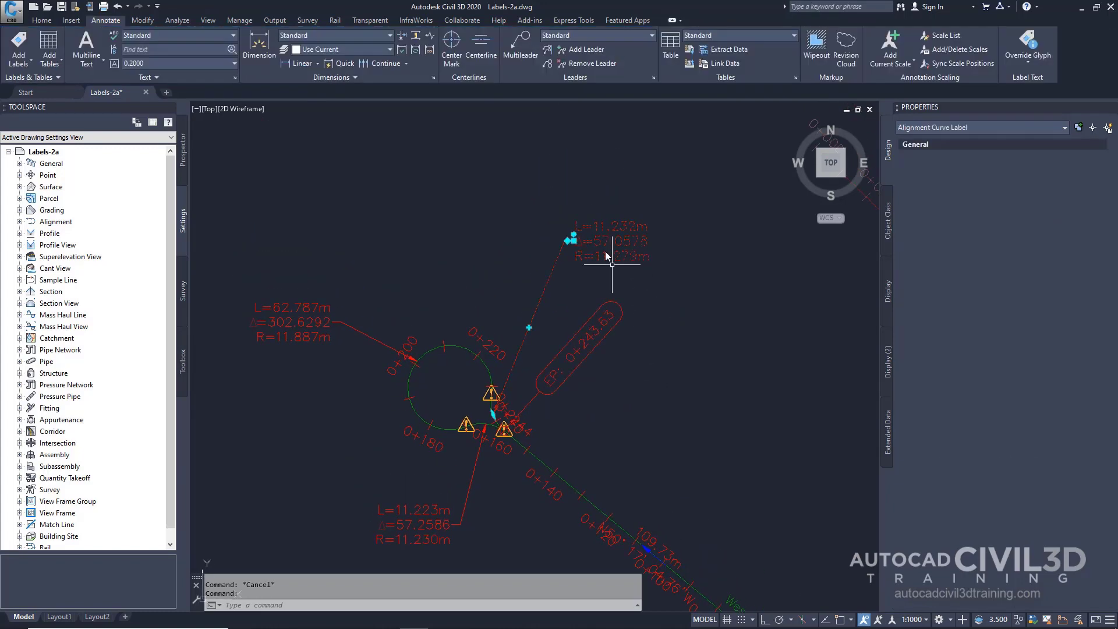
{"action": "left_click", "coordinate": [574, 236]}
{"action": "middle_click_drag", "start_coordinate": [515, 296], "coordinate": [605, 258]}
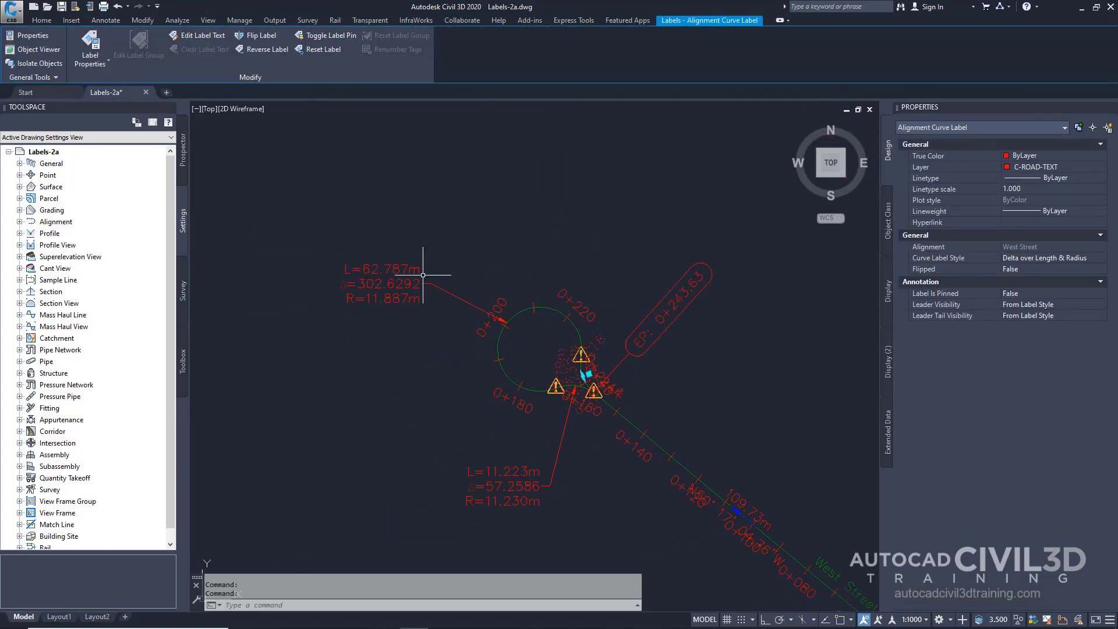
{"action": "key", "text": "Escape"}
{"action": "left_click", "coordinate": [396, 277]}
{"action": "left_click", "coordinate": [422, 277]}
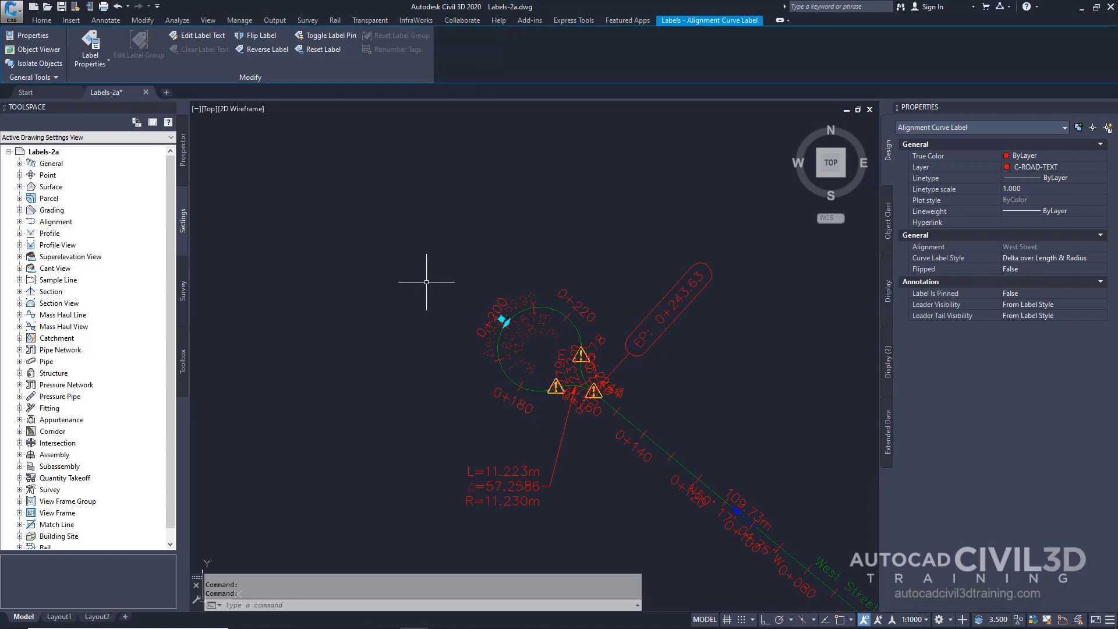
{"action": "key", "text": "Escape"}
{"action": "middle_click_drag", "start_coordinate": [515, 411], "coordinate": [499, 324]}
{"action": "left_click", "coordinate": [515, 378]}
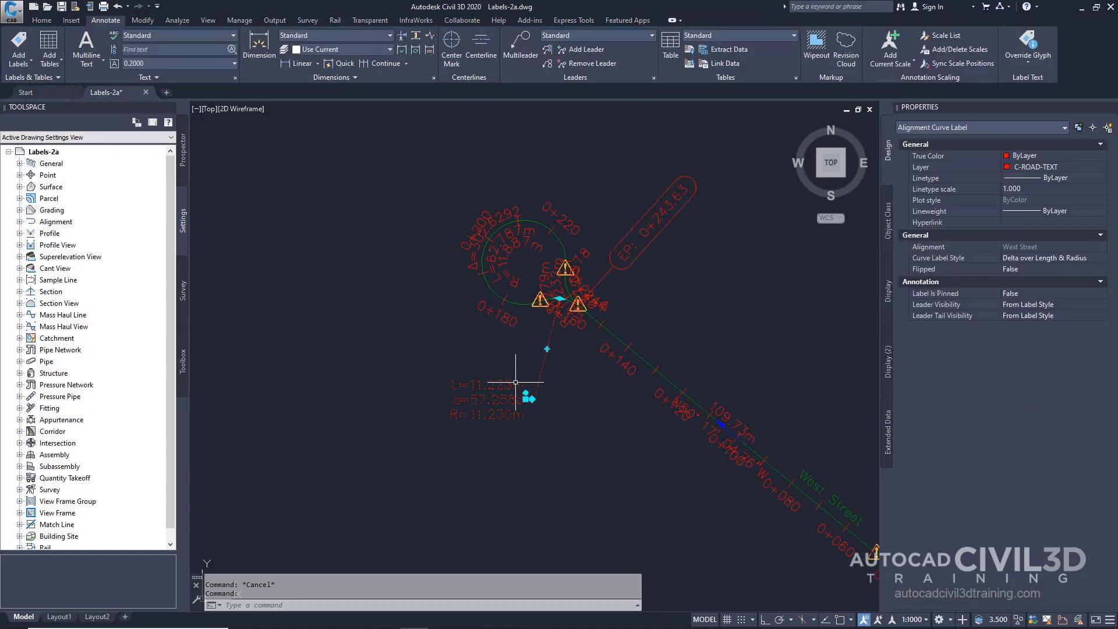
{"action": "left_click", "coordinate": [574, 401]}
{"action": "key", "text": "Escape"}
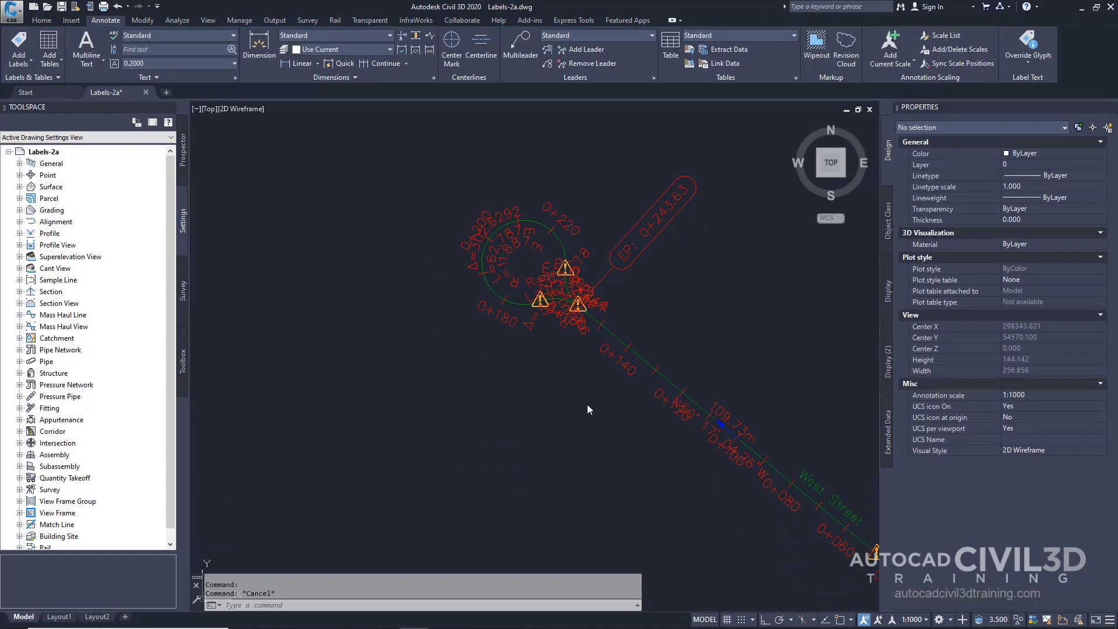
- Select the Labels-Alignments external reference through a Main Street station label and examine which East Street labels belong to it
{"action": "middle_click_drag", "start_coordinate": [587, 404], "coordinate": [452, 359]}
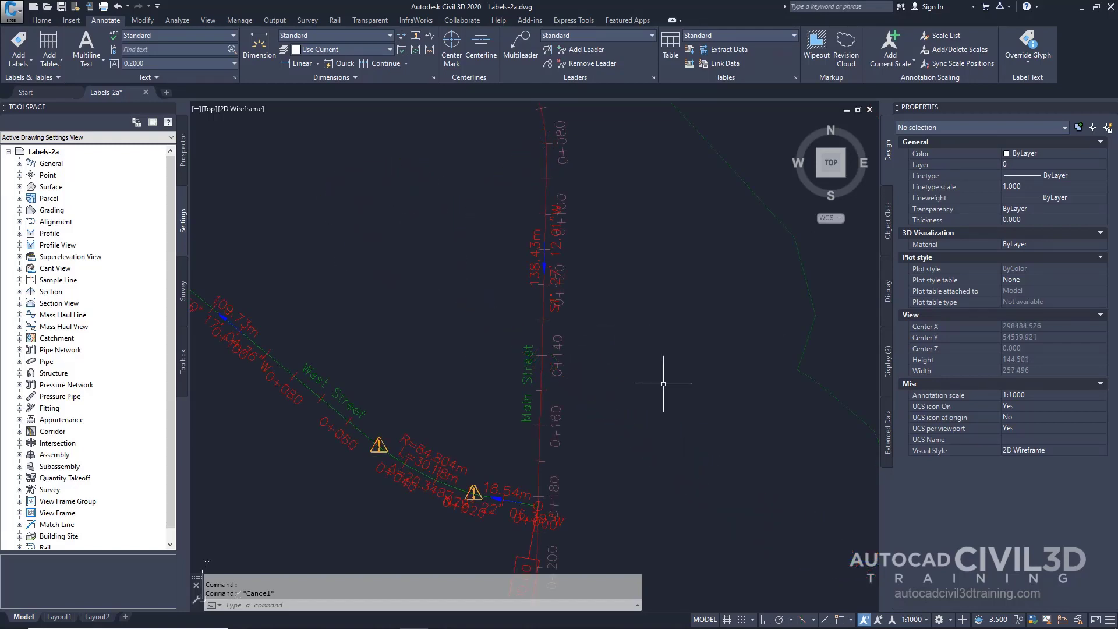
{"action": "left_click", "coordinate": [562, 354]}
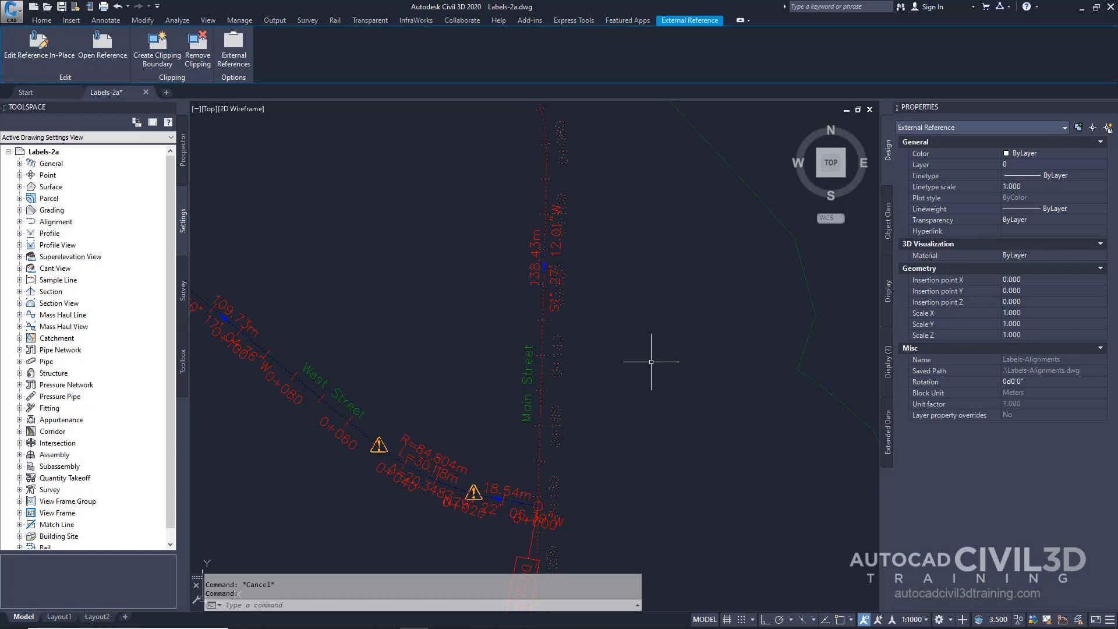
{"action": "scroll", "coordinate": [651, 361], "scroll_direction": "down", "scroll_amount": 5}
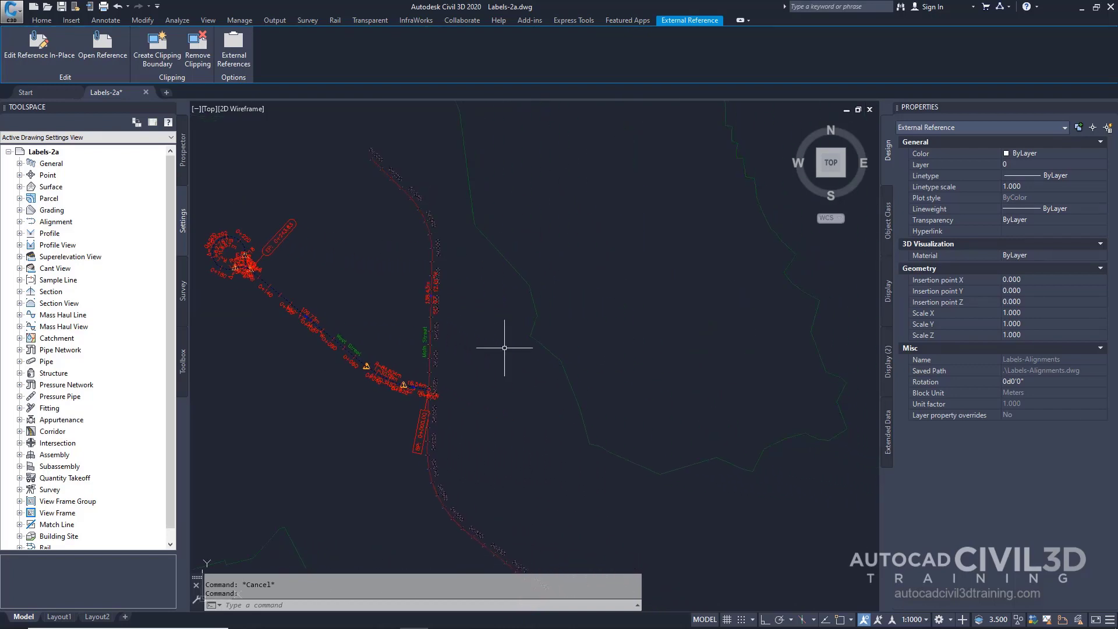
{"action": "scroll", "coordinate": [504, 348], "scroll_direction": "down", "scroll_amount": 2}
{"action": "middle_click_drag", "start_coordinate": [704, 372], "coordinate": [385, 334]}
{"action": "scroll", "coordinate": [735, 301], "scroll_direction": "up", "scroll_amount": 4}
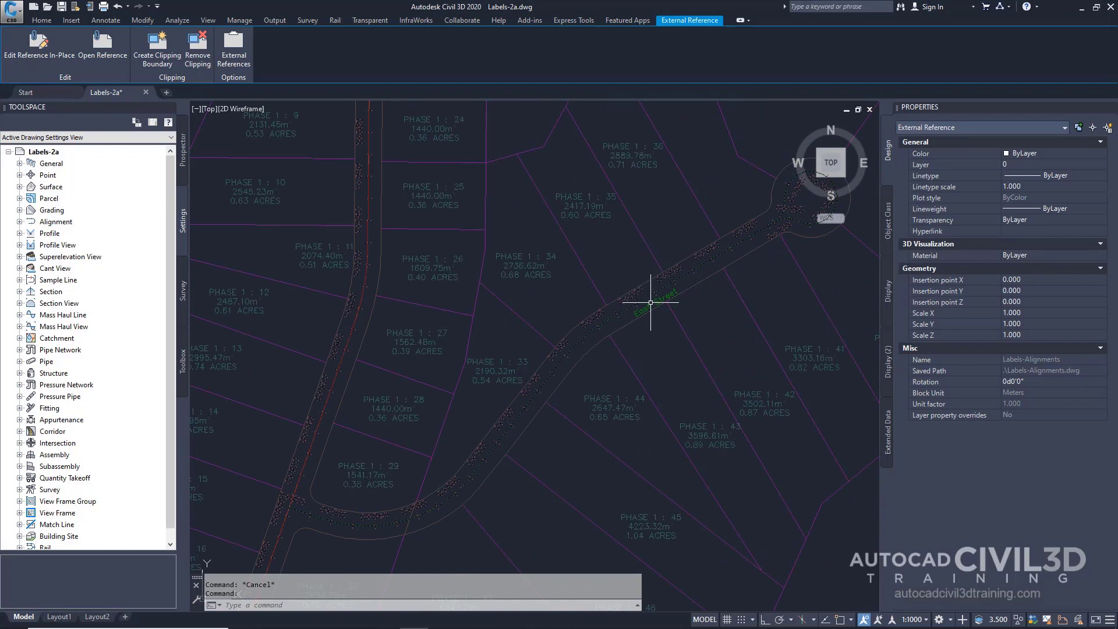
{"action": "mouse_move", "coordinate": [652, 302]}
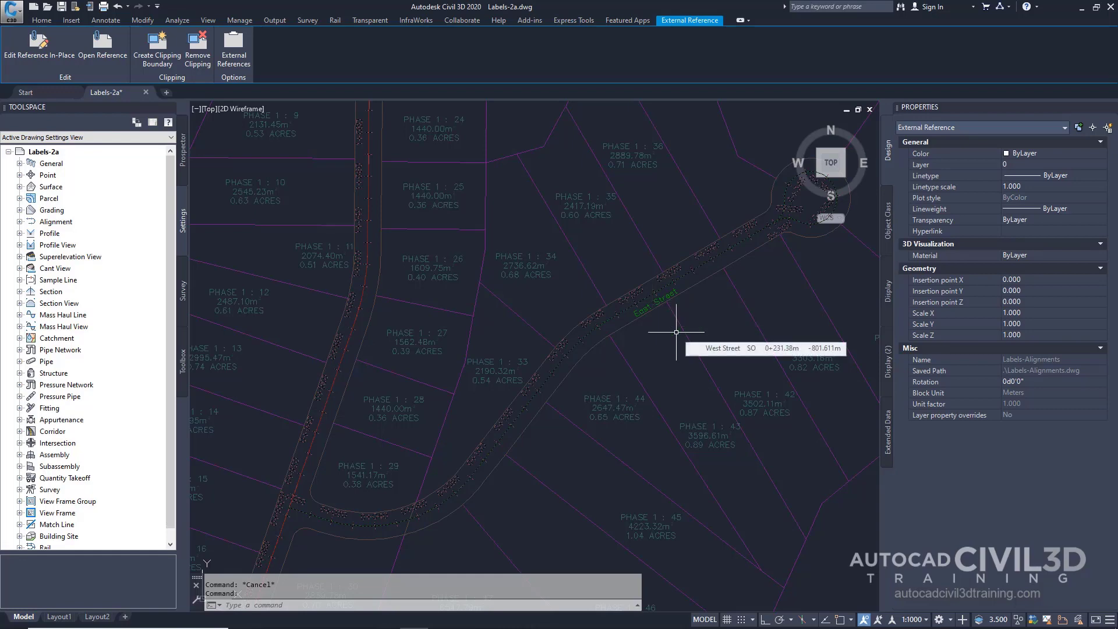
{"action": "key", "text": "Escape"}
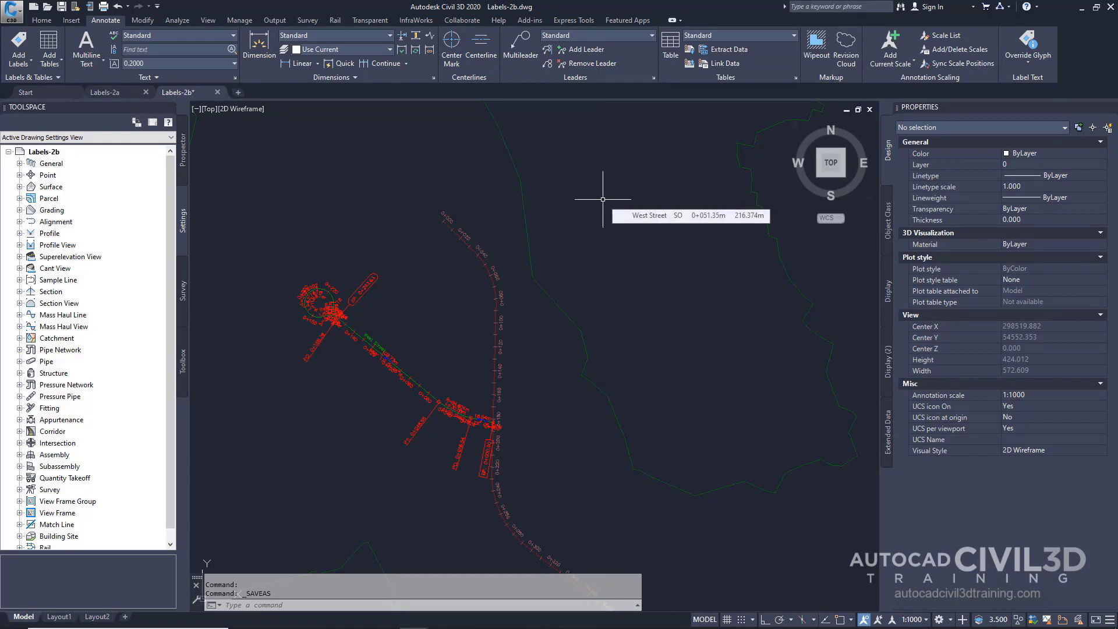
- List the object data of the 109.73 m tangent label on West Street in Labels-2b
{"action": "type", "text": "li"}
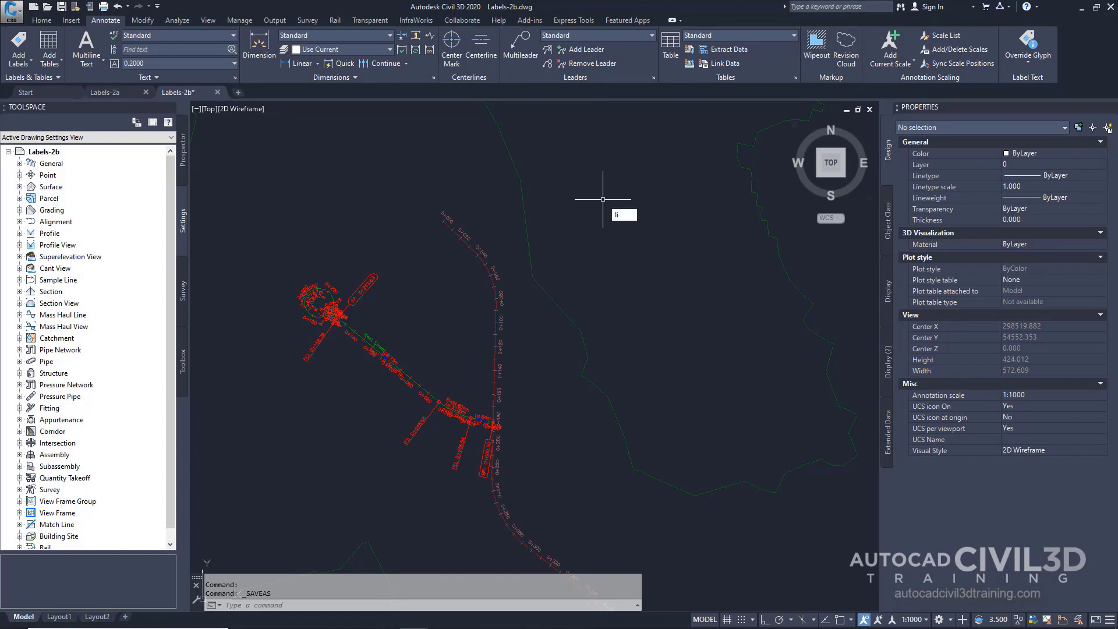
{"action": "type", "text": "st"}
{"action": "key", "text": "Return"}
{"action": "scroll", "coordinate": [504, 352], "scroll_direction": "up", "scroll_amount": 3}
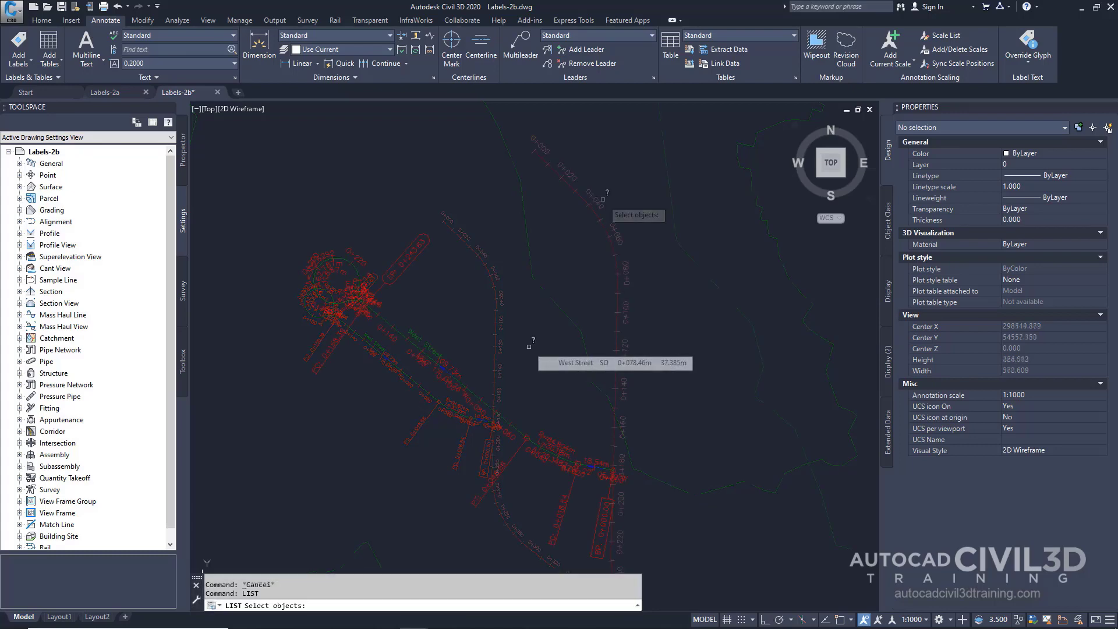
{"action": "scroll", "coordinate": [429, 356], "scroll_direction": "up", "scroll_amount": 6}
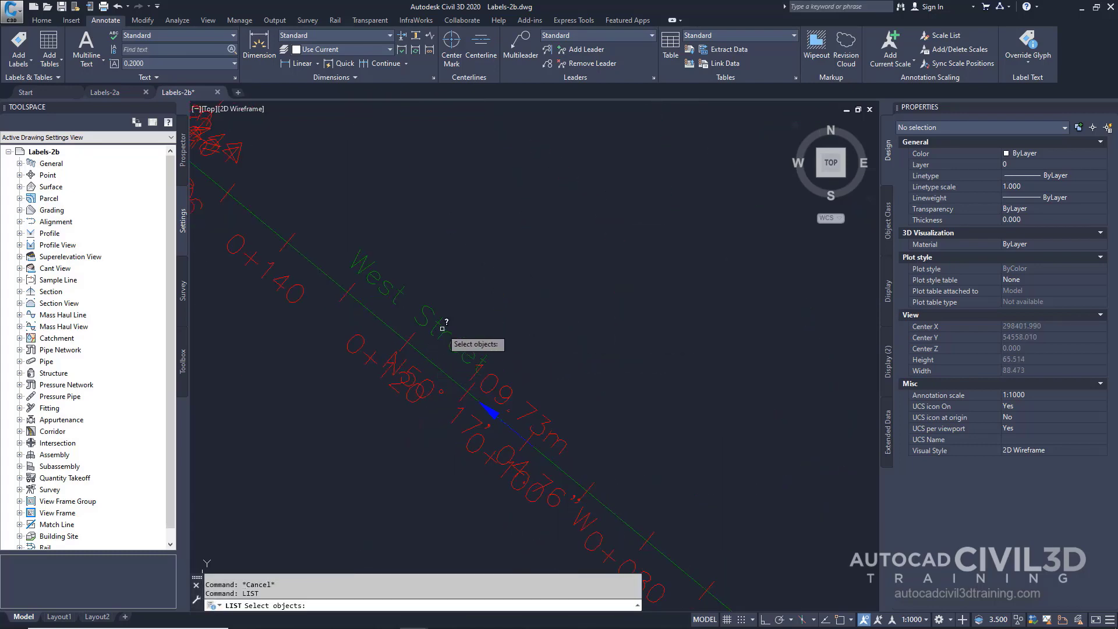
{"action": "left_click", "coordinate": [509, 397]}
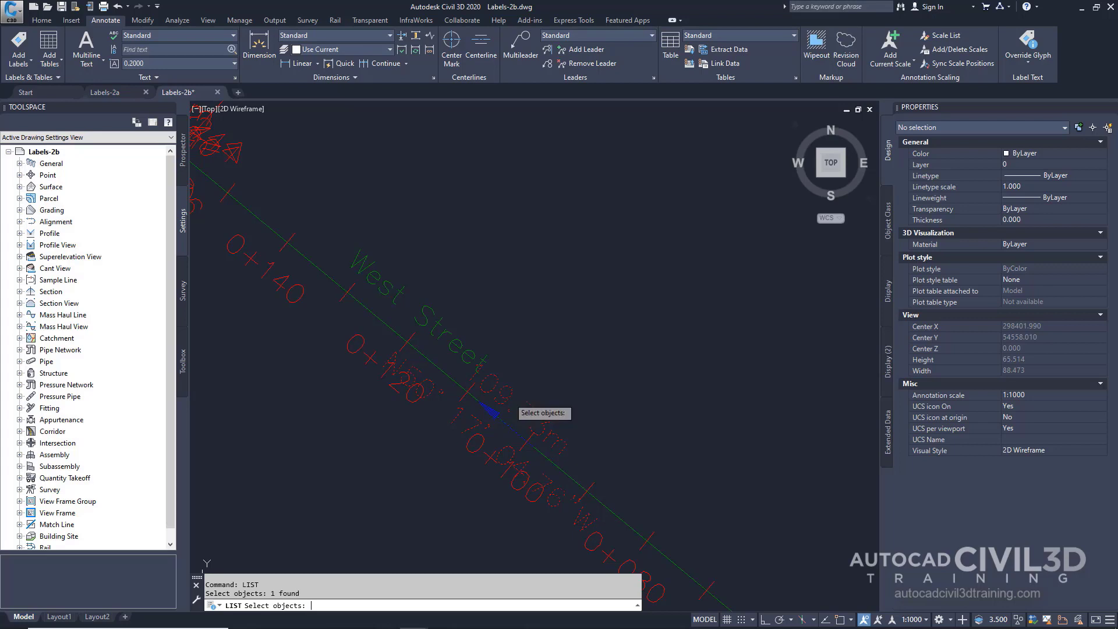
{"action": "key", "text": "Return"}
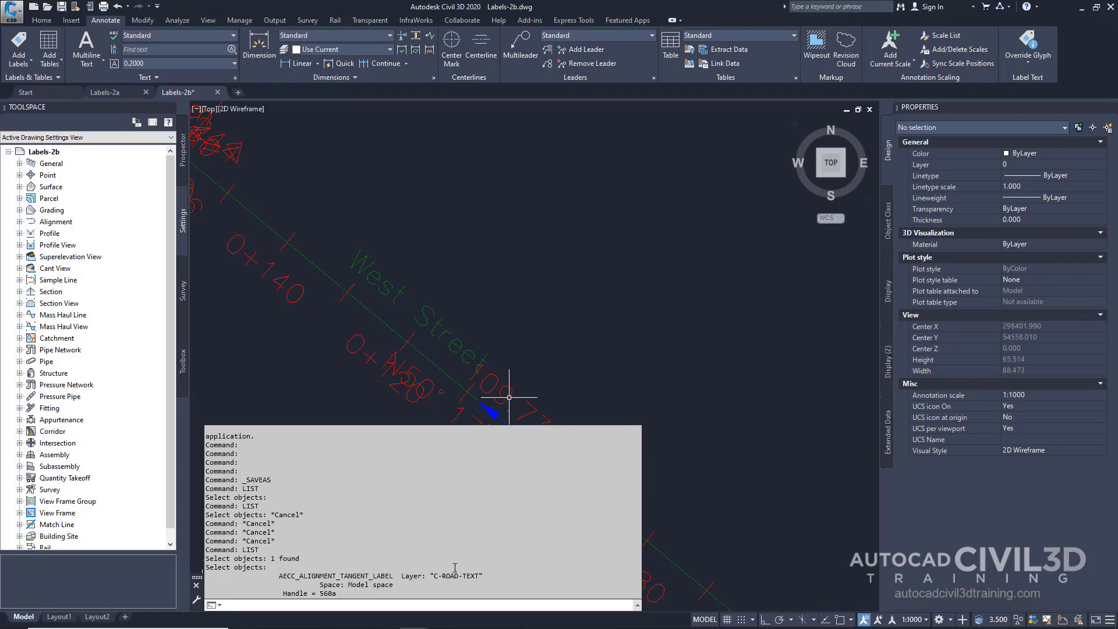
{"action": "key", "text": "Escape"}
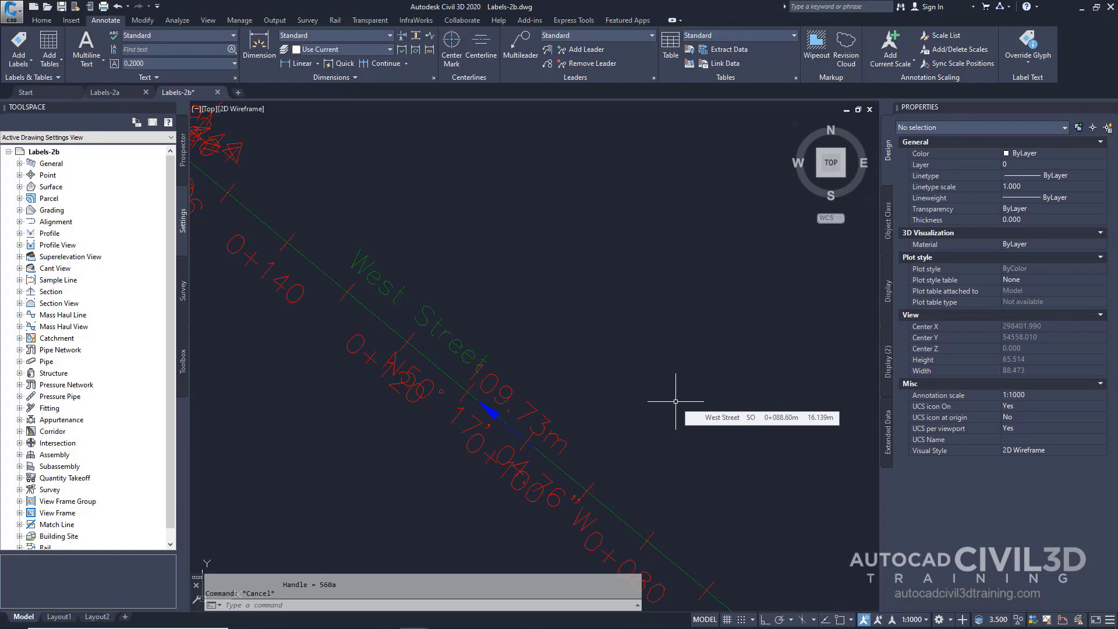
- Set the curve label style to Design Data for the West Street curve between stations 0+018.54 and 0+048.66
{"action": "scroll", "coordinate": [675, 401], "scroll_direction": "down", "scroll_amount": 4}
{"action": "middle_click_drag", "start_coordinate": [709, 420], "coordinate": [540, 374]}
{"action": "middle_click_drag", "start_coordinate": [608, 422], "coordinate": [557, 353]}
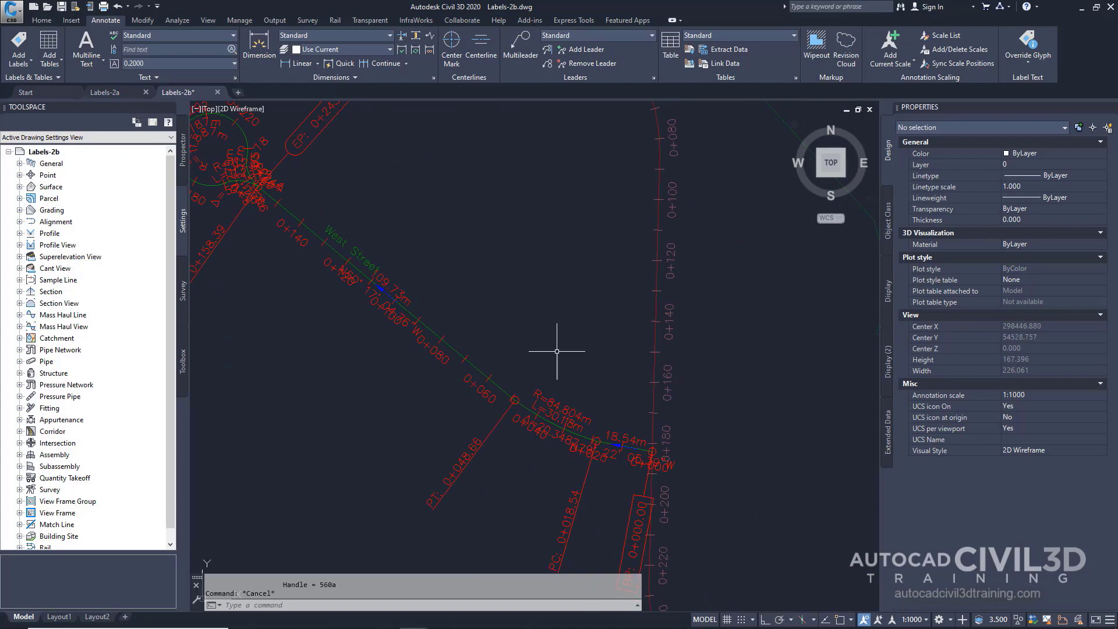
{"action": "left_click", "coordinate": [551, 400]}
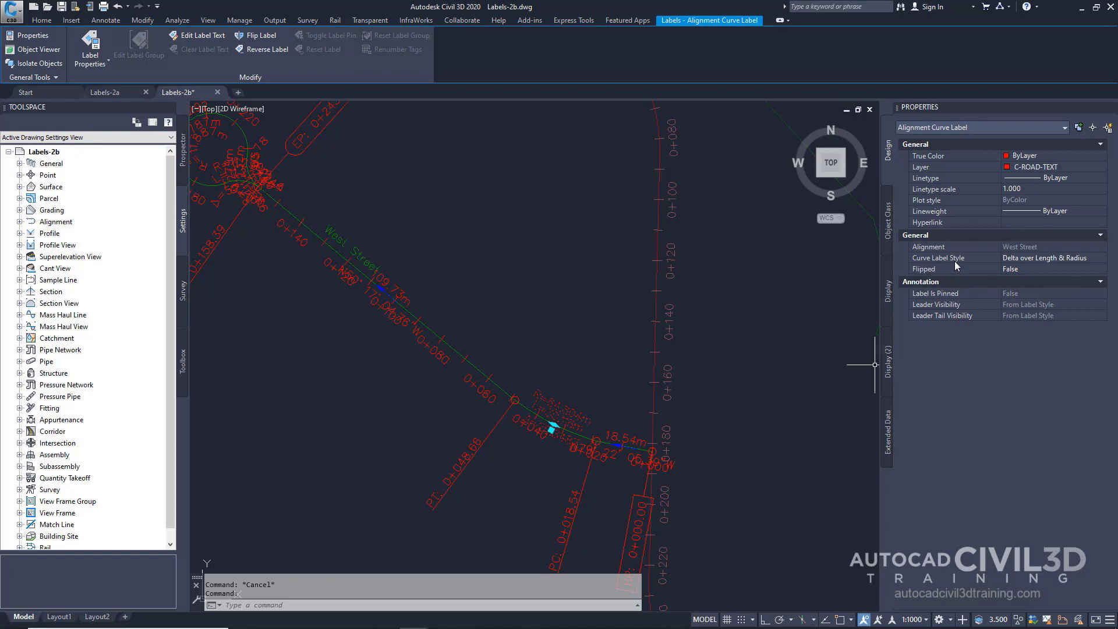
{"action": "left_click", "coordinate": [1071, 258]}
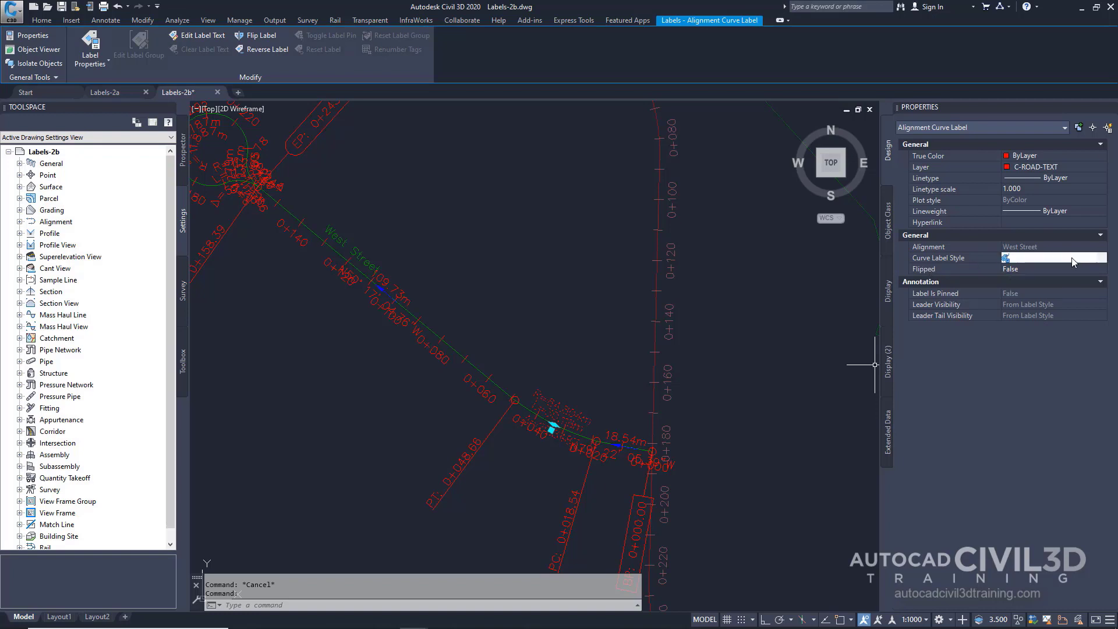
{"action": "left_click", "coordinate": [1099, 258]}
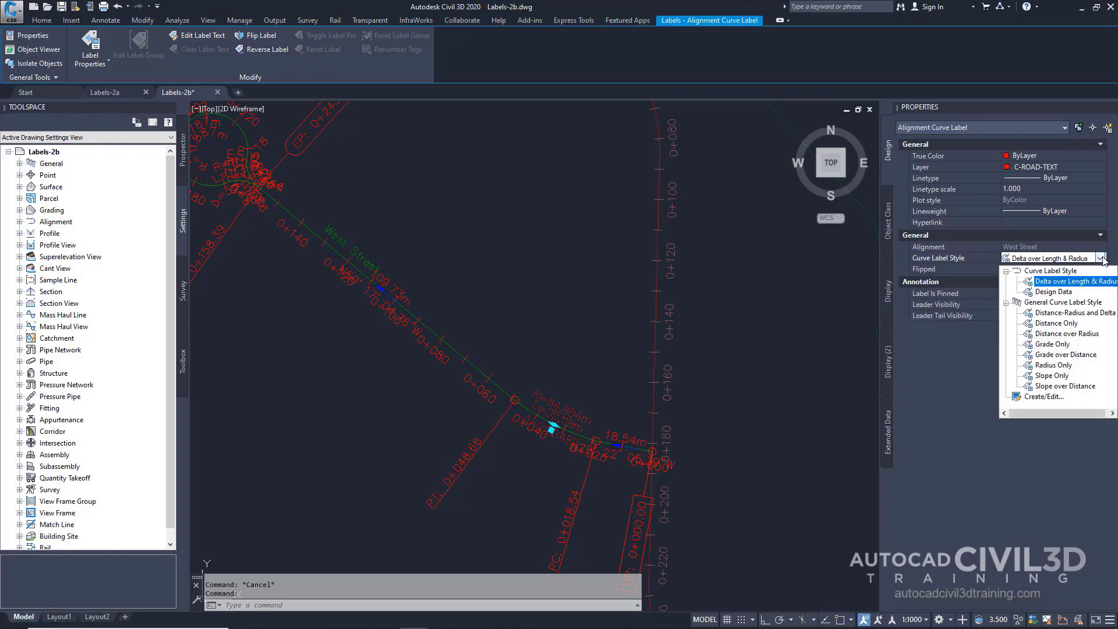
{"action": "left_click", "coordinate": [1061, 293]}
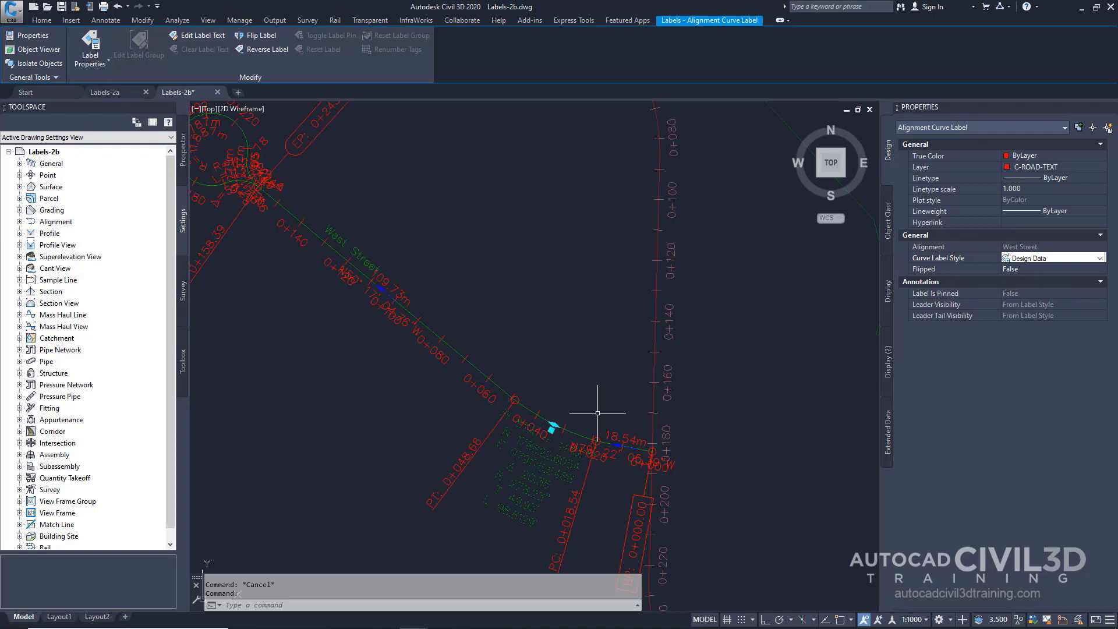
{"action": "key", "text": "Escape"}
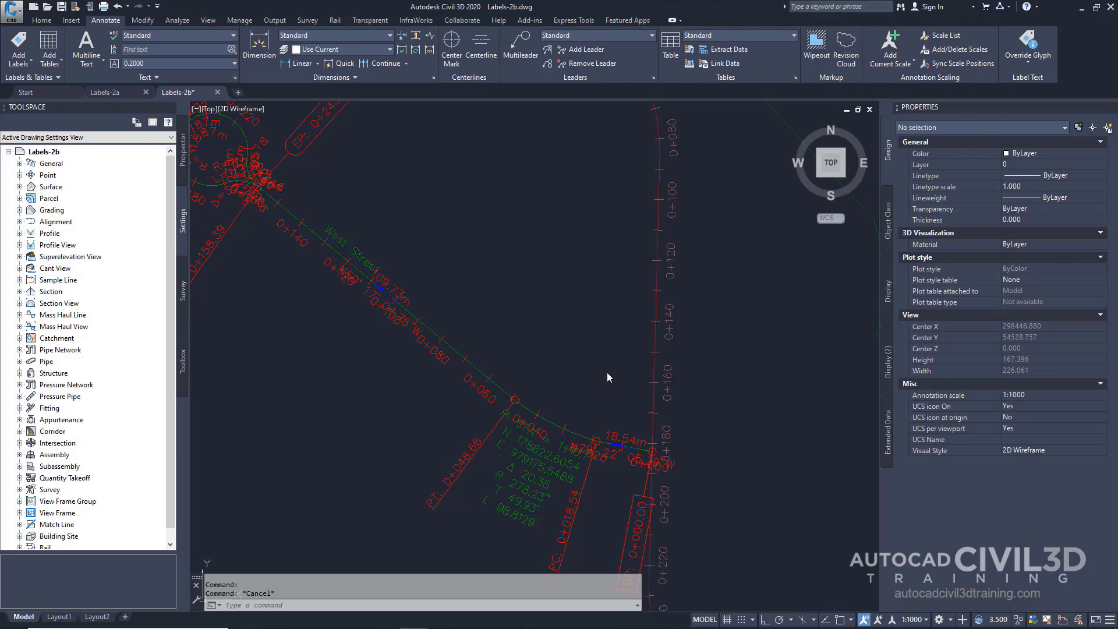
- Review the alignment label set of the West Street station label group, including its label types, styles and increments
{"action": "scroll", "coordinate": [577, 395], "scroll_direction": "up", "scroll_amount": 2}
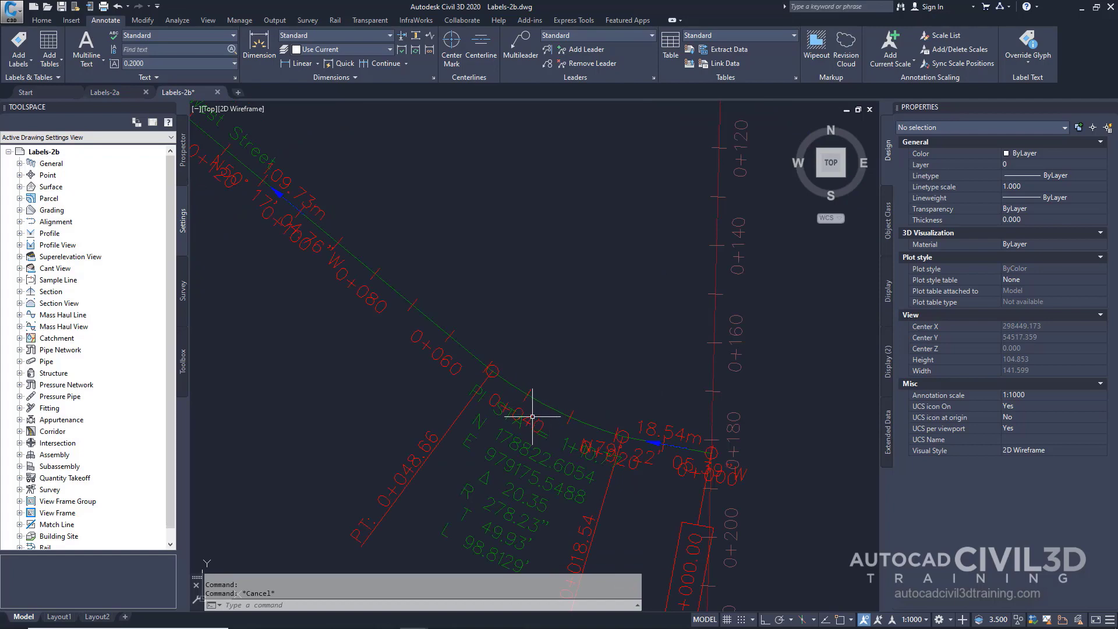
{"action": "left_click", "coordinate": [531, 421]}
{"action": "scroll", "coordinate": [579, 340], "scroll_direction": "down", "scroll_amount": 4}
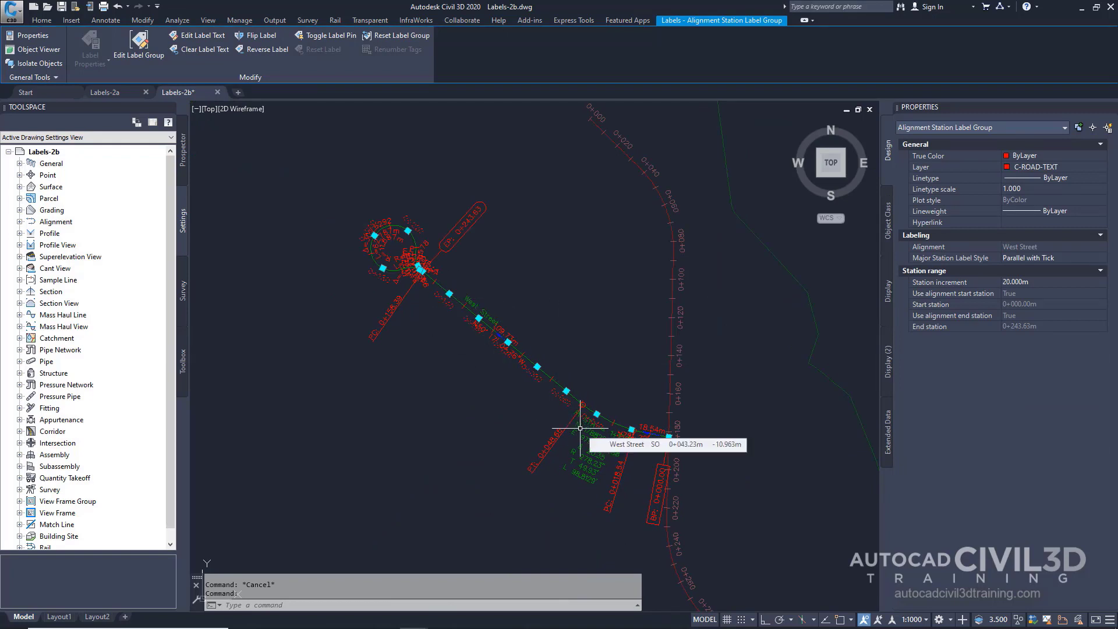
{"action": "left_click", "coordinate": [584, 338]}
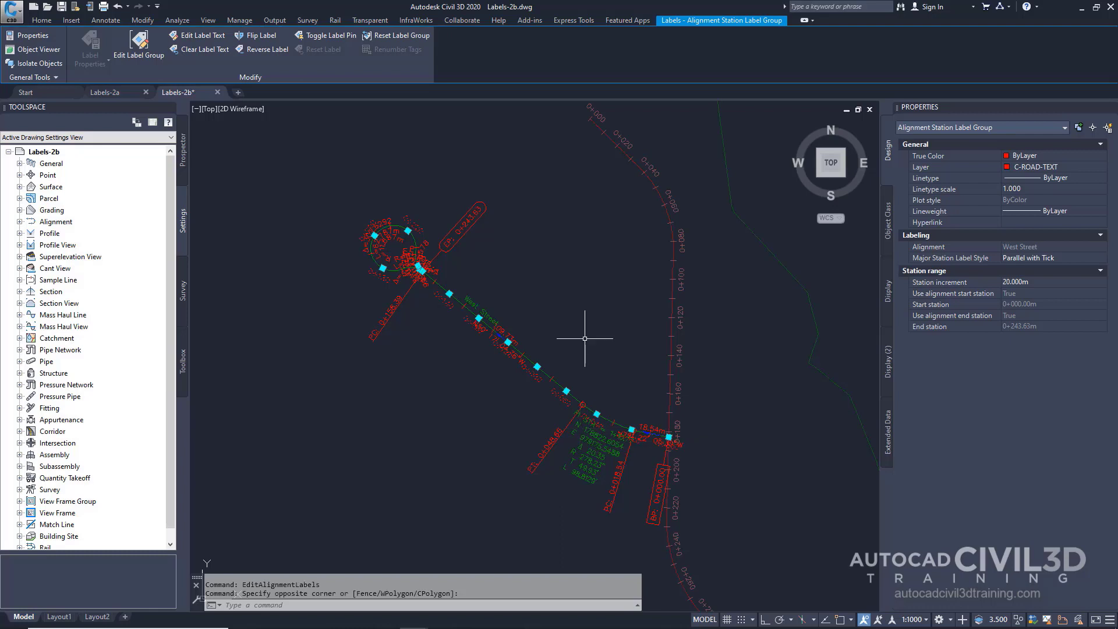
{"action": "right_click", "coordinate": [584, 339]}
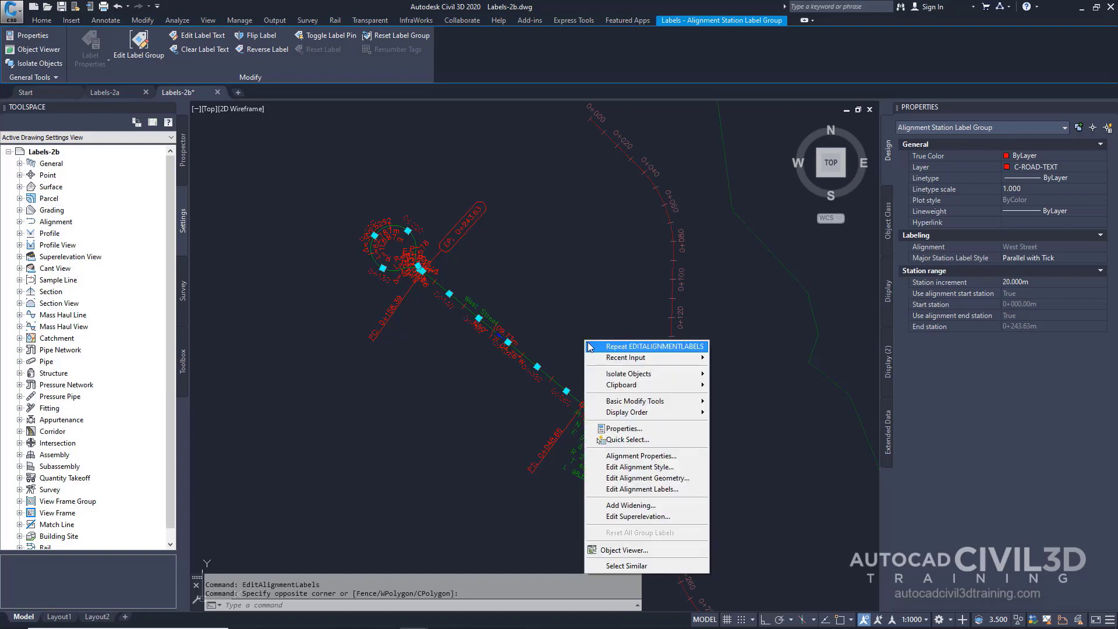
{"action": "left_click", "coordinate": [691, 492]}
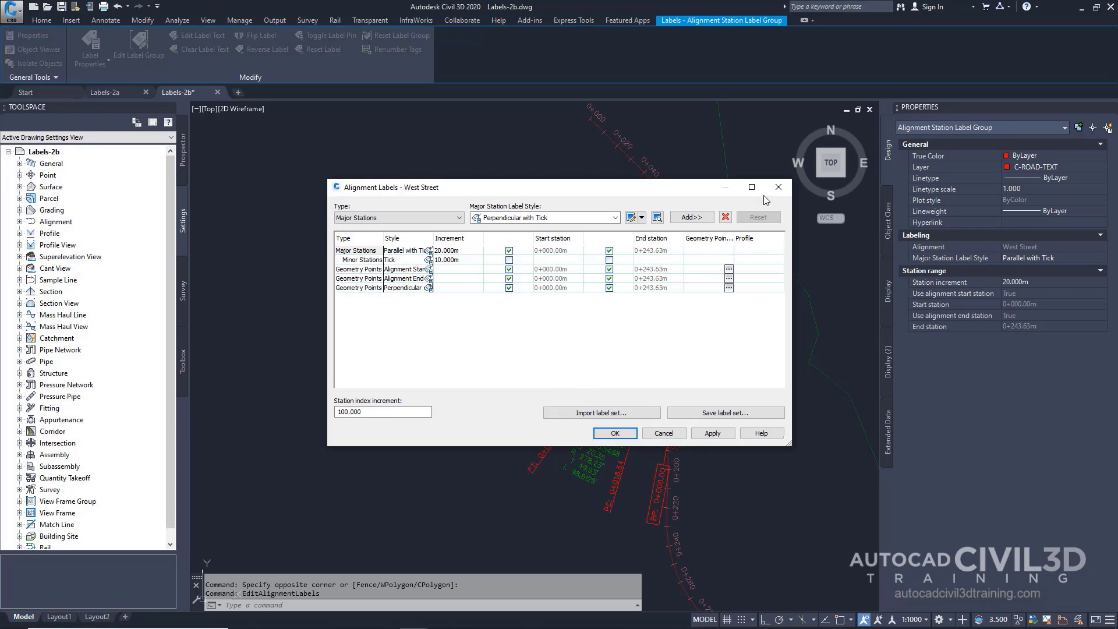
{"action": "left_click", "coordinate": [779, 188]}
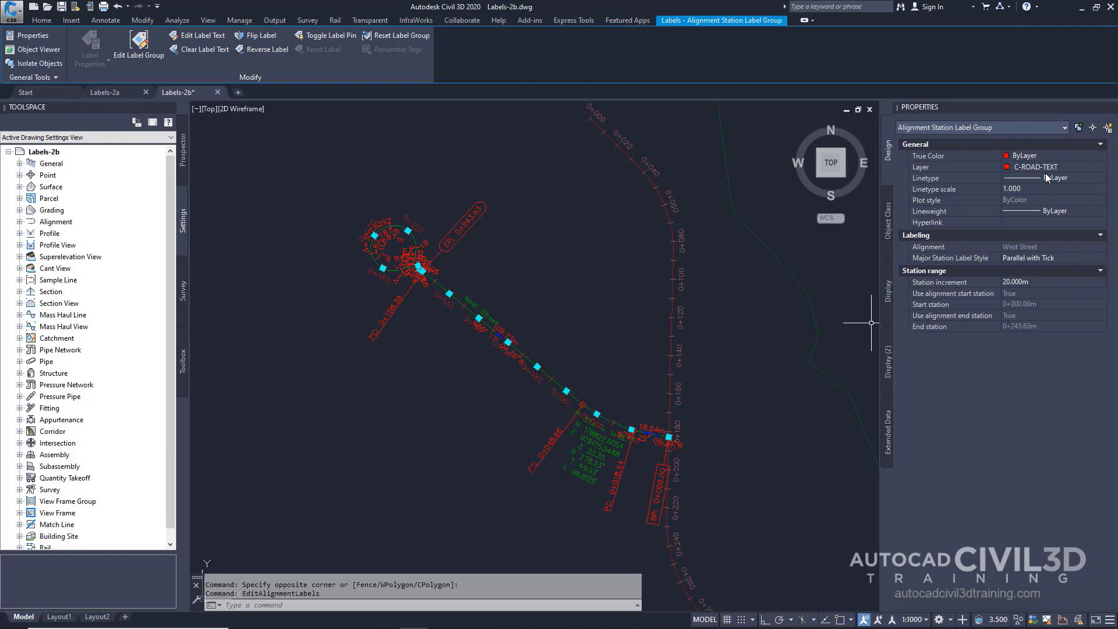
- Set the major station label style of the West Street station label group to Perpendicular with Tick
{"action": "left_click", "coordinate": [1080, 259]}
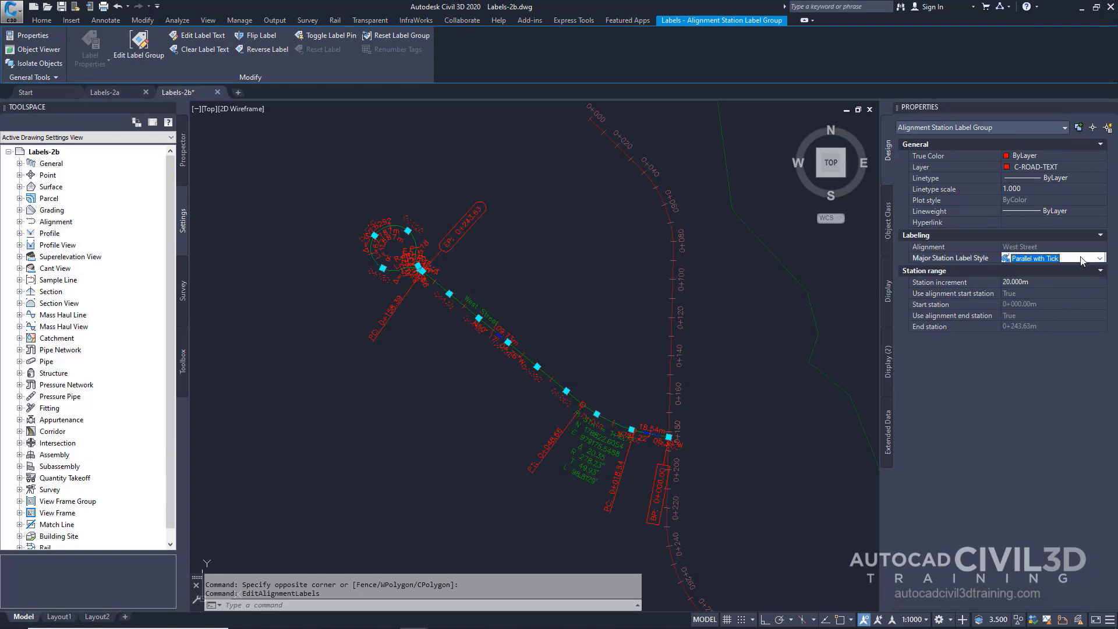
{"action": "left_click", "coordinate": [1101, 258]}
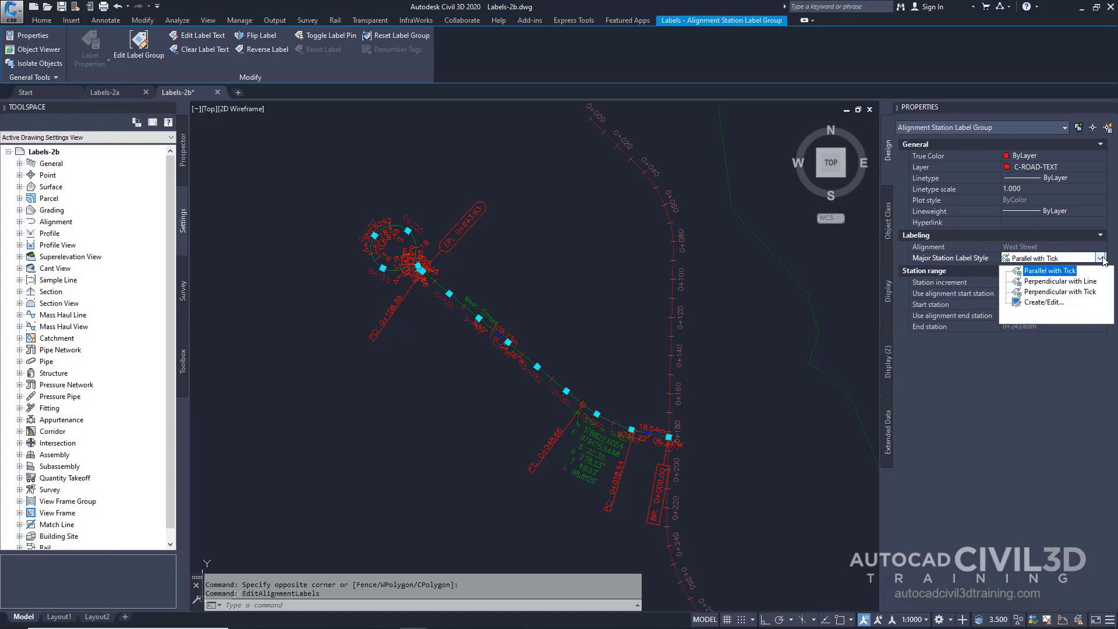
{"action": "left_click", "coordinate": [1091, 294]}
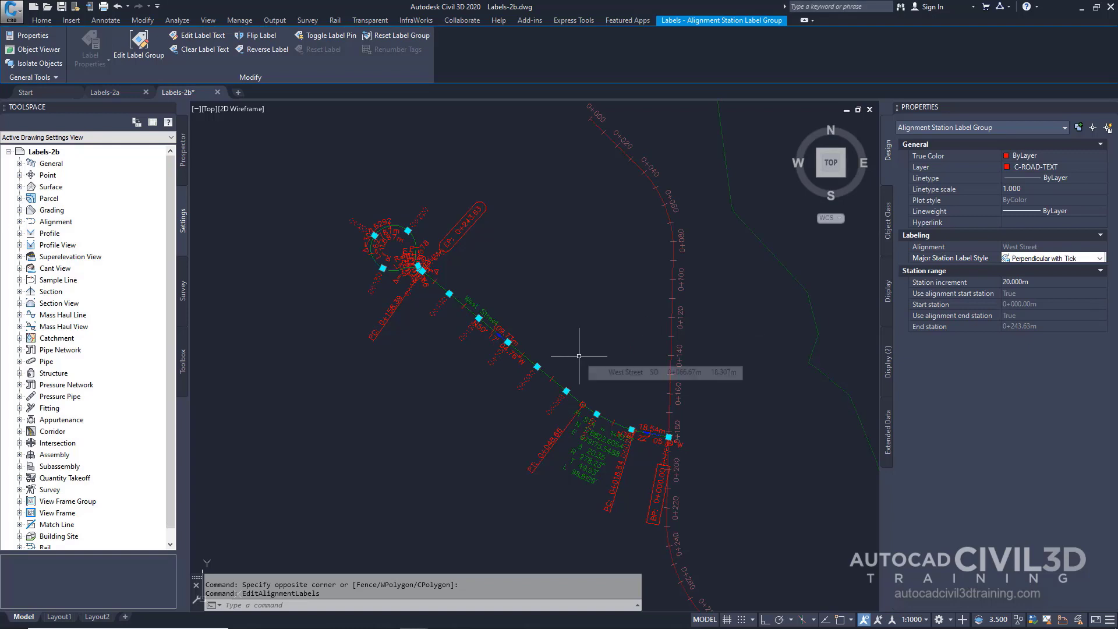
{"action": "key", "text": "Escape"}
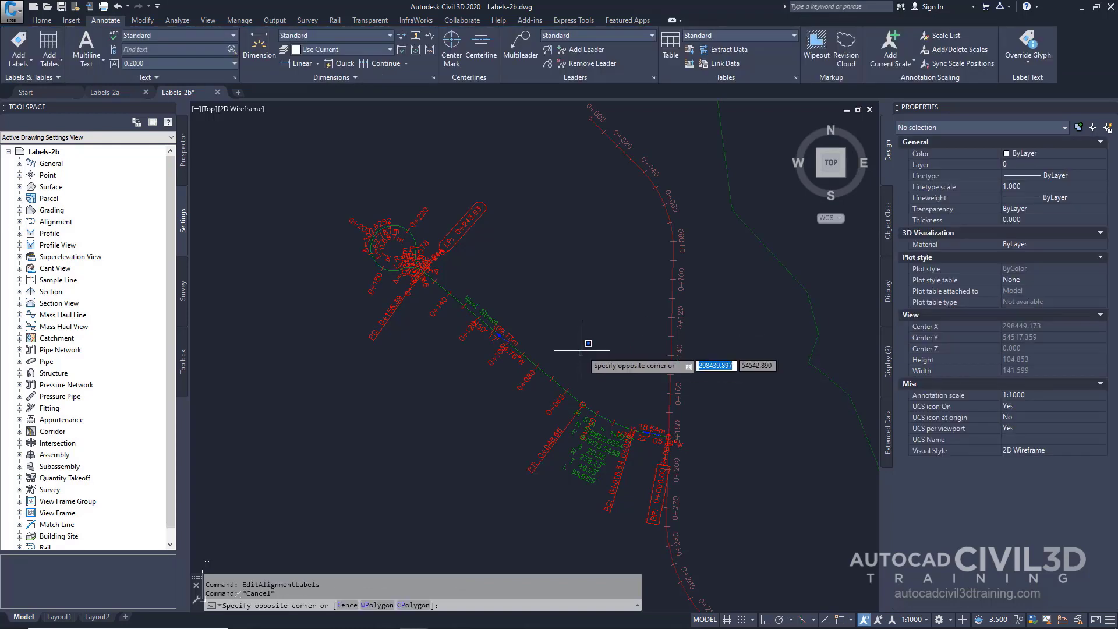
{"action": "left_click", "coordinate": [582, 351]}
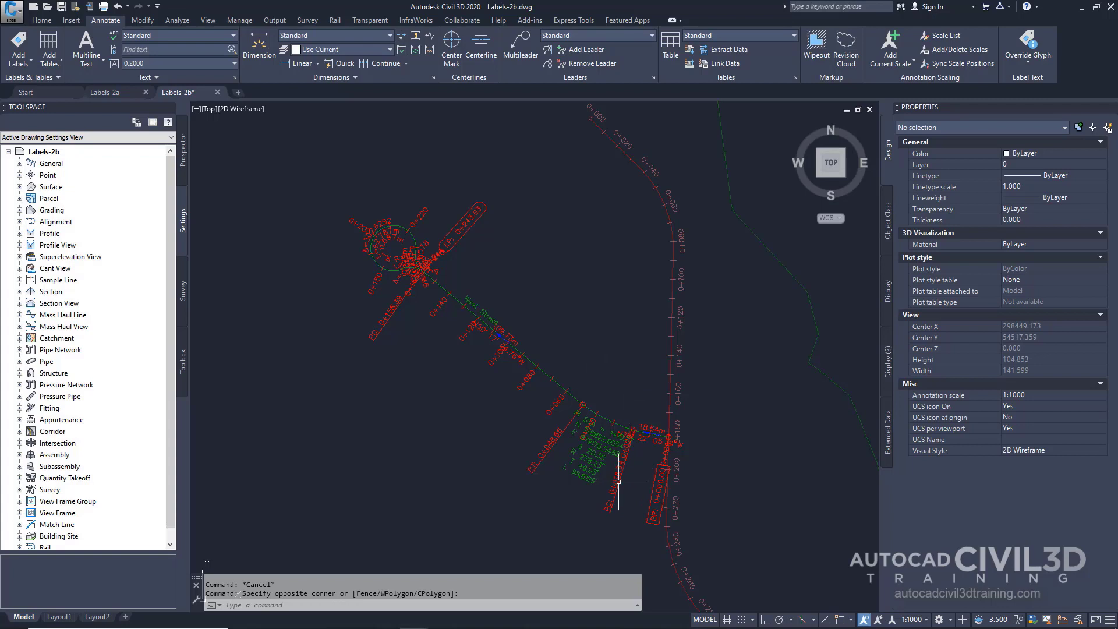
- Flip the PC 0+018.54 geometry point label to the opposite side of the West Street alignment
{"action": "left_click", "coordinate": [640, 487]}
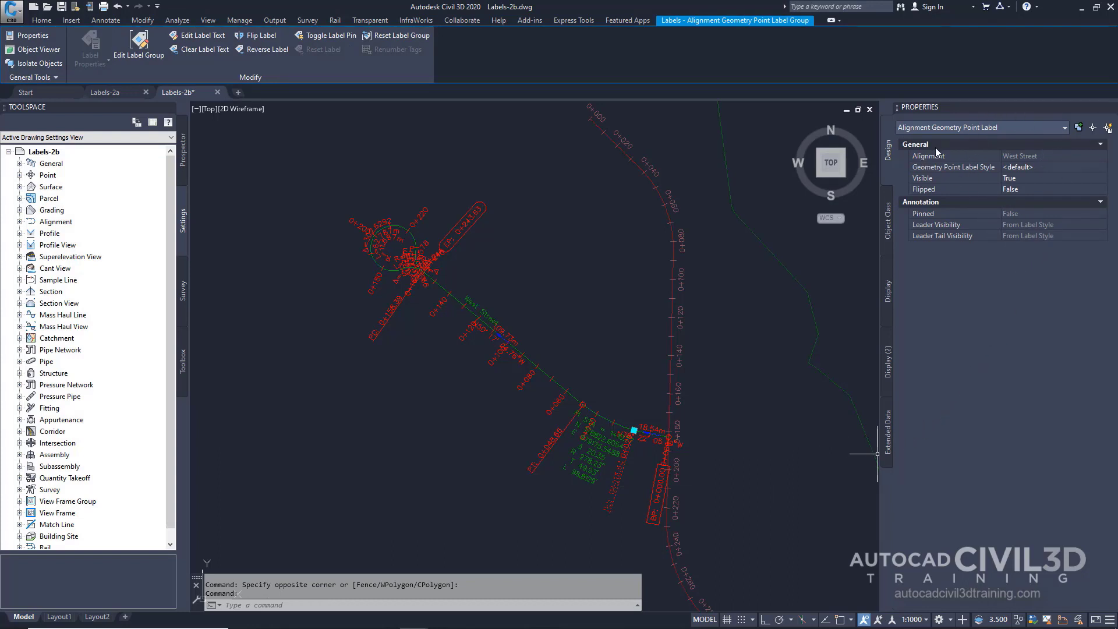
{"action": "left_click", "coordinate": [1020, 187]}
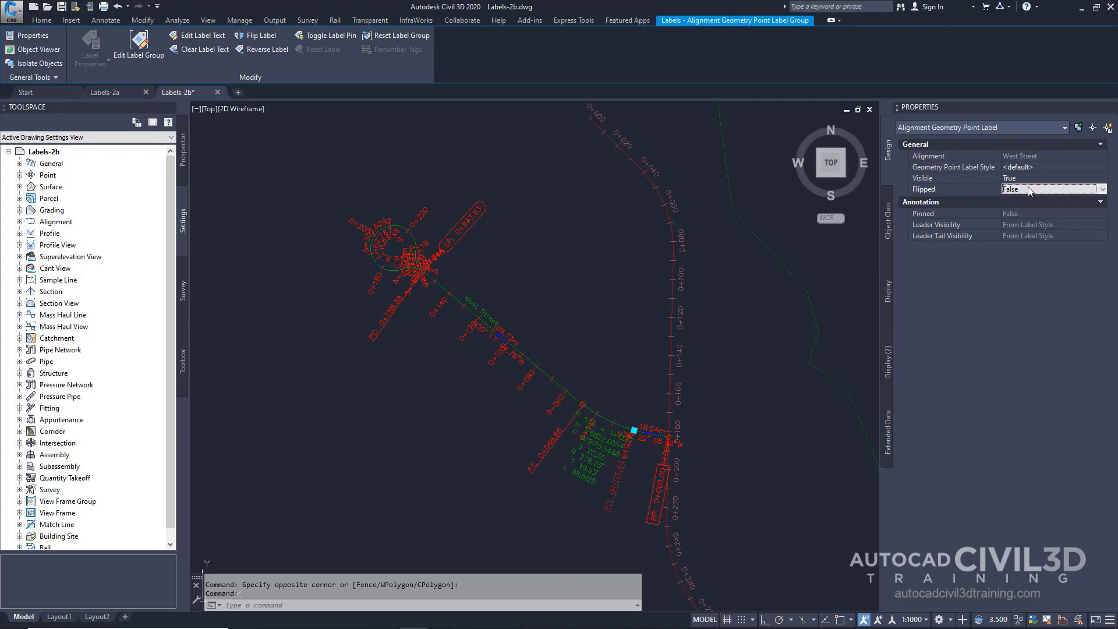
{"action": "left_click", "coordinate": [1036, 186]}
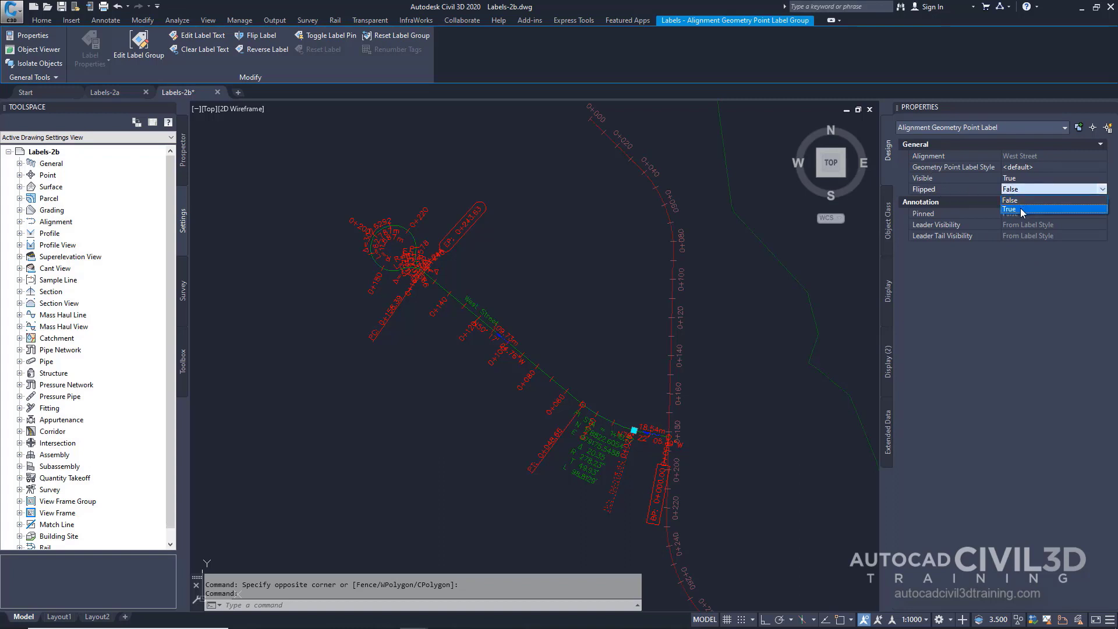
{"action": "left_click", "coordinate": [1020, 209]}
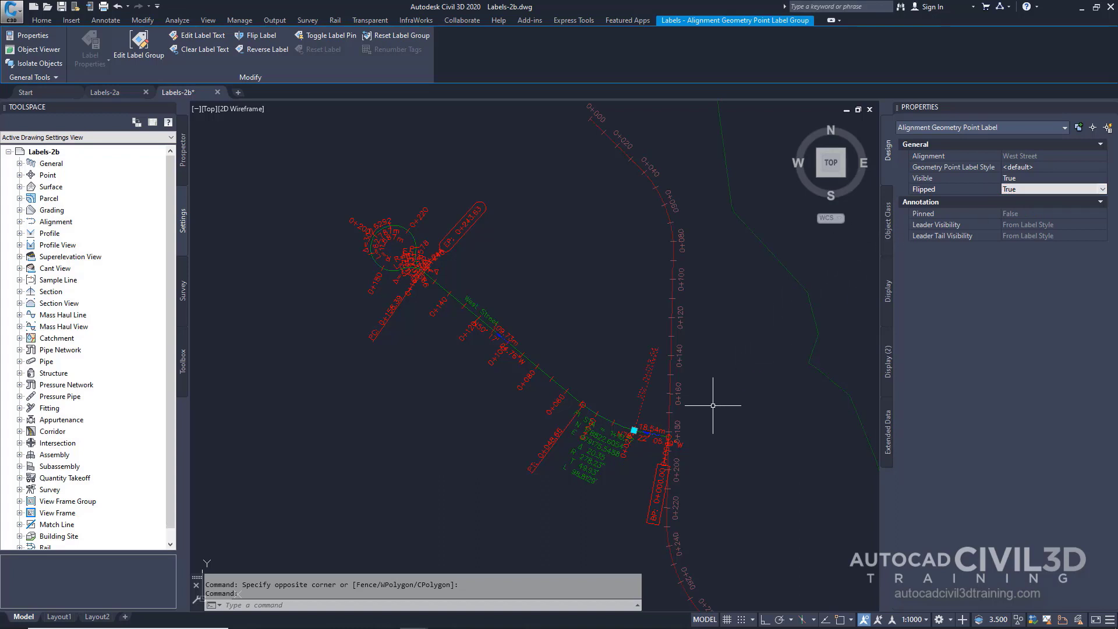
{"action": "key", "text": "Escape"}
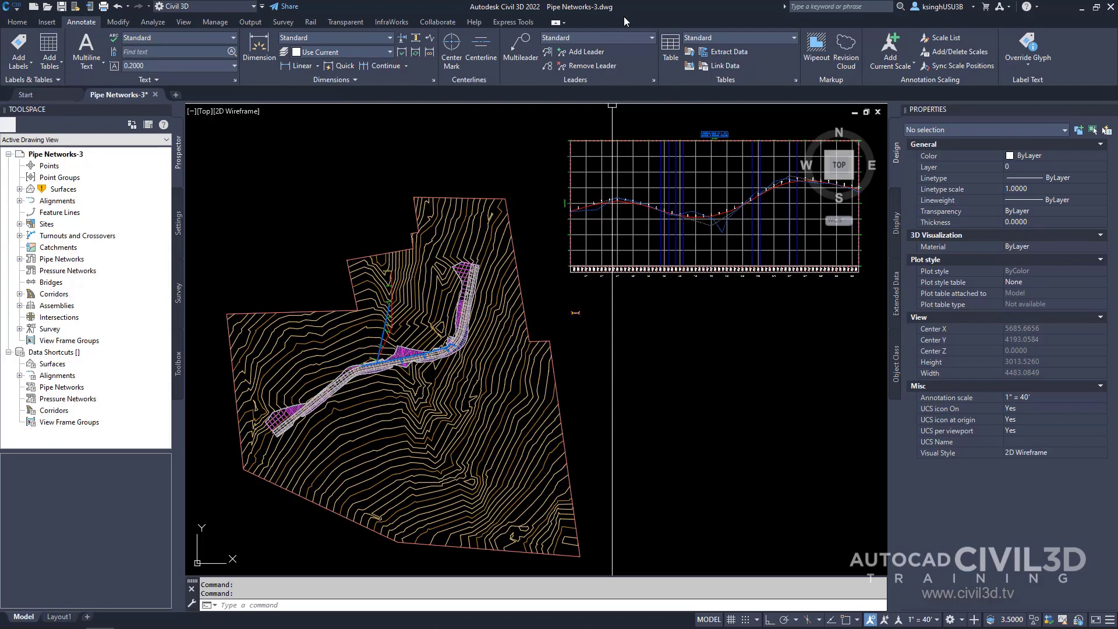
- Draw the 18 inch concrete pipe between stations 8+00 and 9+50 of Pipe Networks-3 in the road's profile view
{"action": "mouse_move", "coordinate": [425, 346]}
{"action": "middle_mouse_down"}
{"action": "mouse_move", "coordinate": [444, 332]}
{"action": "mouse_move", "coordinate": [452, 292]}
{"action": "mouse_move", "coordinate": [475, 366]}
{"action": "middle_mouse_up"}
{"action": "scroll", "coordinate": [453, 293], "scroll_direction": "up", "scroll_amount": 10}
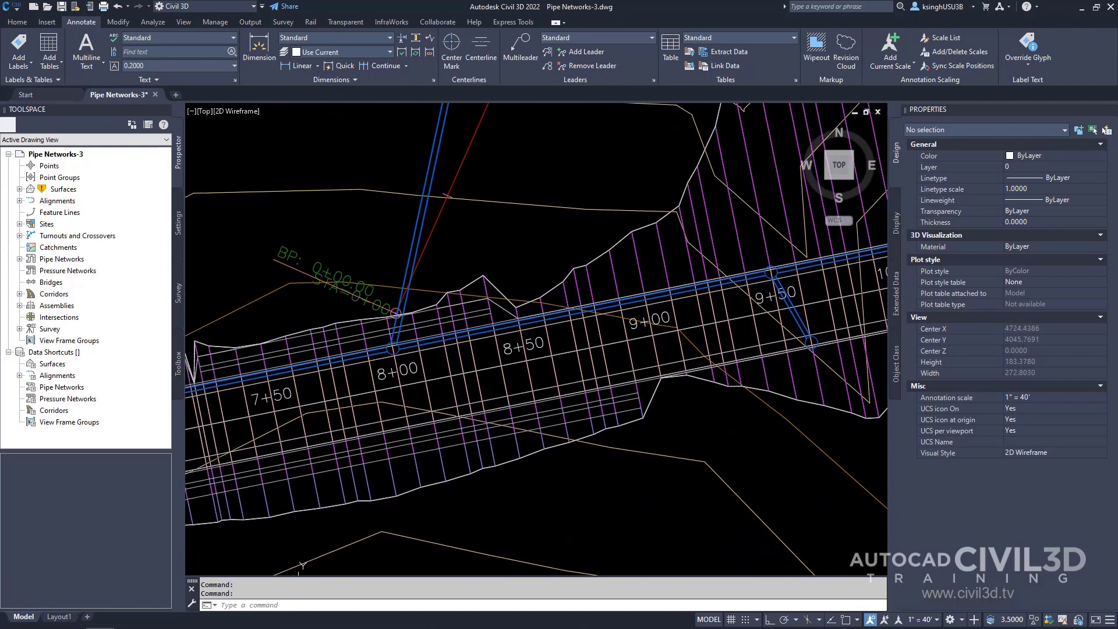
{"action": "scroll", "coordinate": [431, 355], "scroll_direction": "up", "scroll_amount": 4}
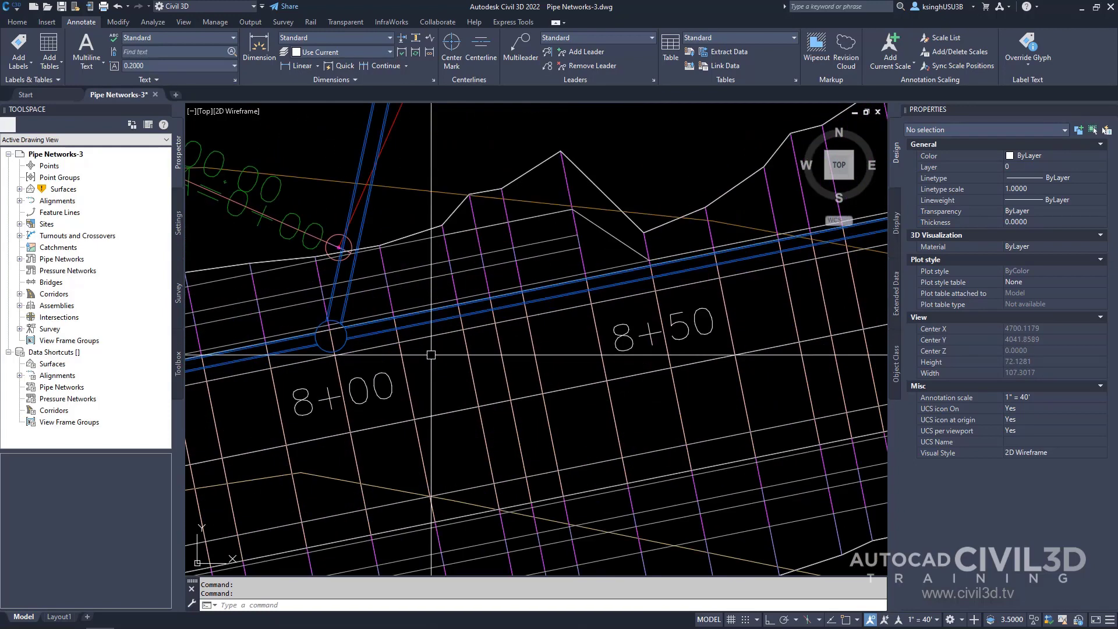
{"action": "left_click", "coordinate": [428, 320]}
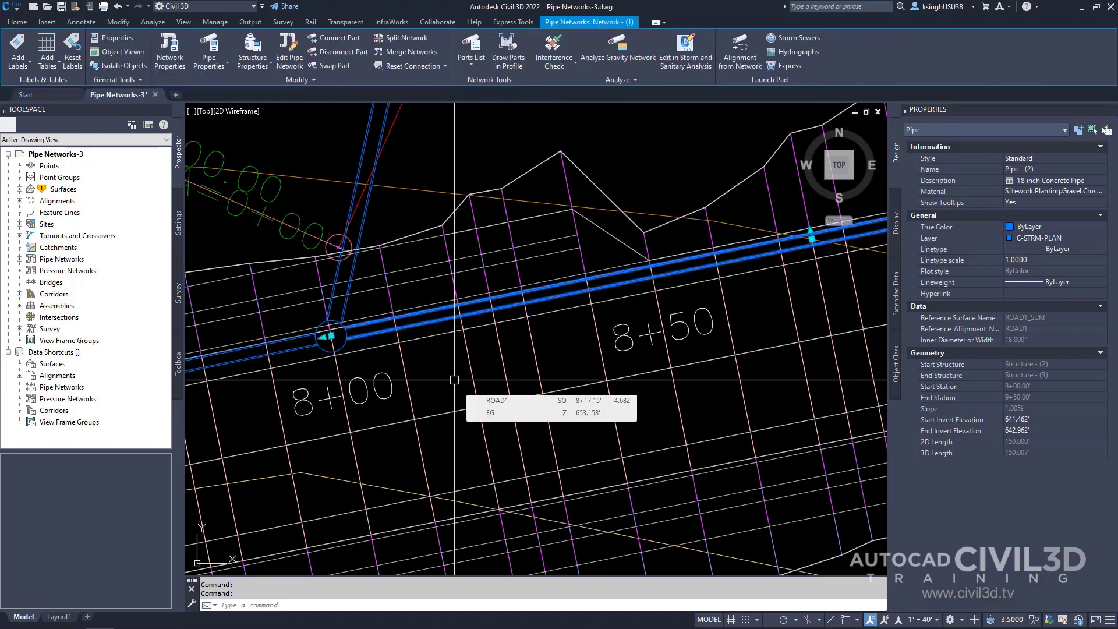
{"action": "right_click", "coordinate": [454, 380]}
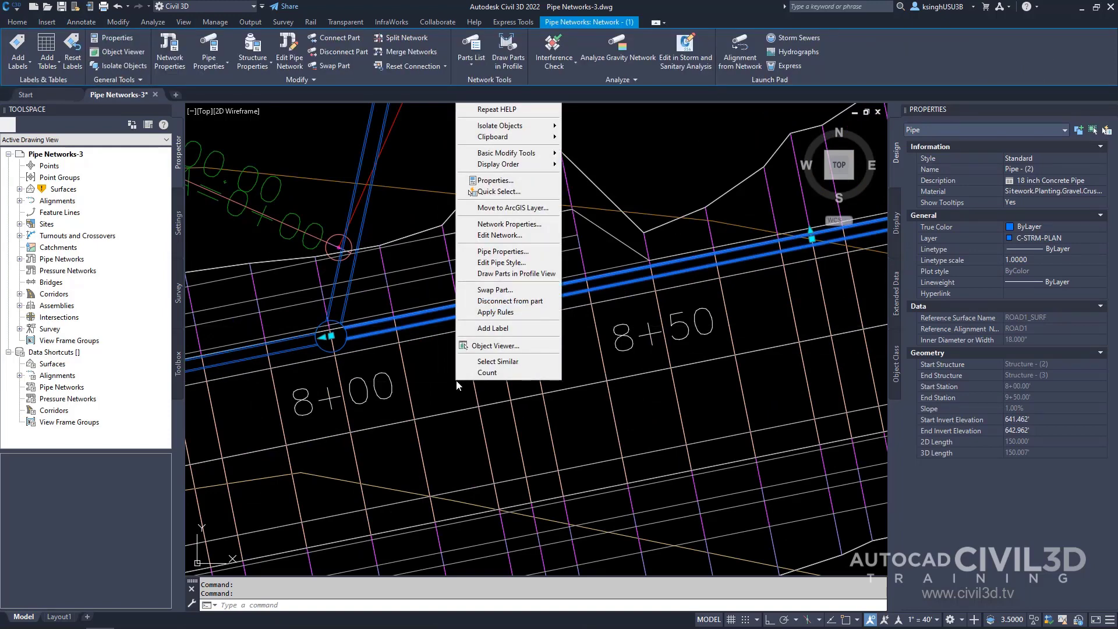
{"action": "left_click", "coordinate": [544, 274]}
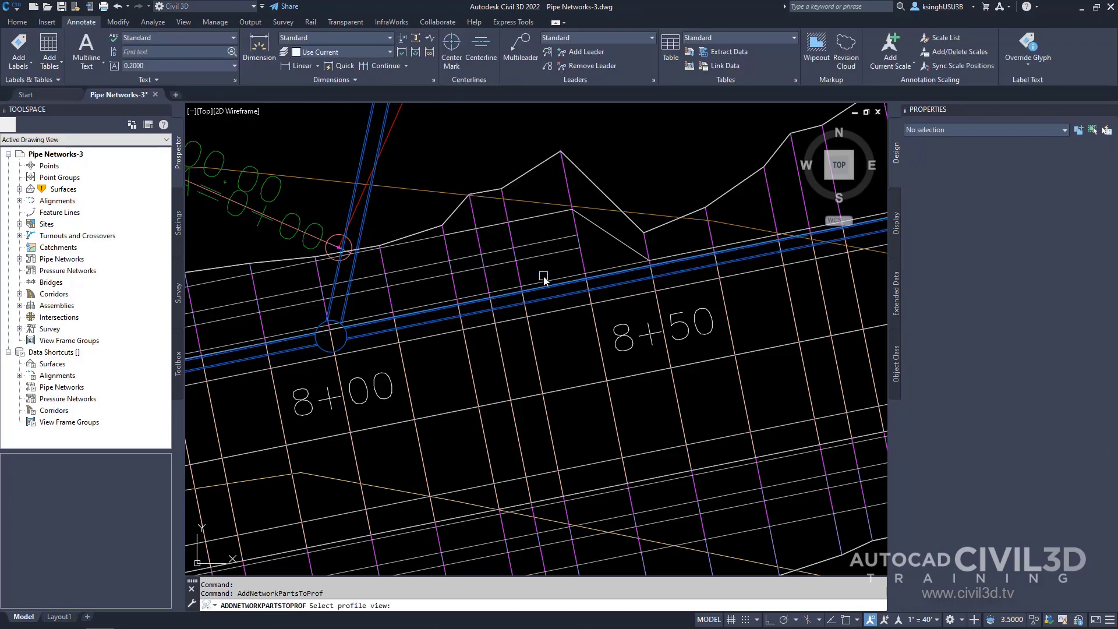
{"action": "scroll", "coordinate": [537, 270], "scroll_direction": "down", "scroll_amount": 6}
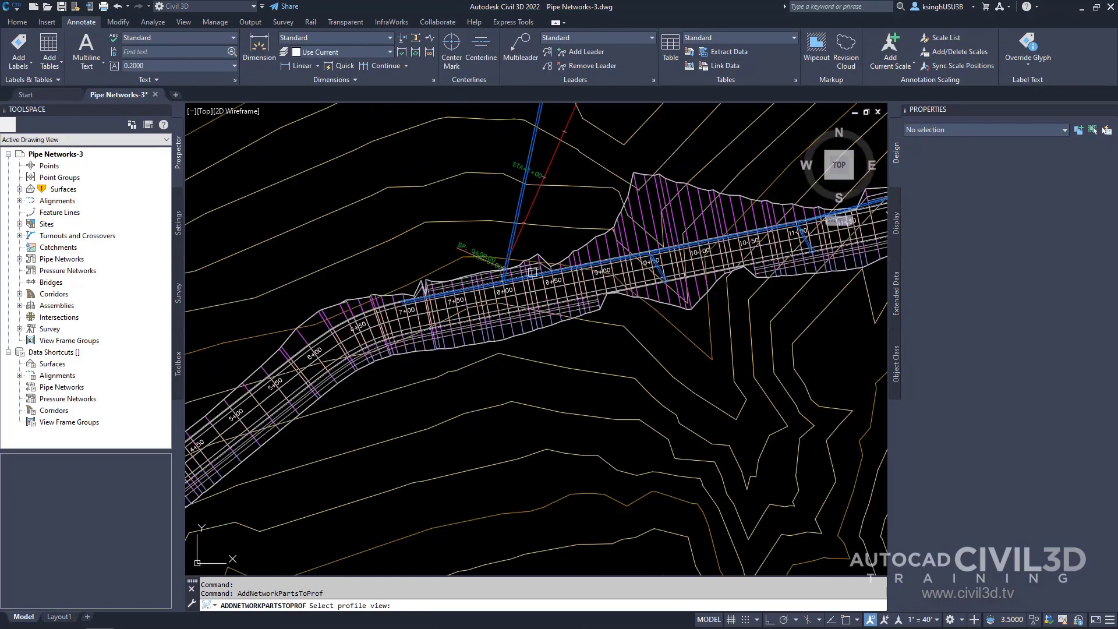
{"action": "middle_click_drag", "start_coordinate": [676, 235], "coordinate": [616, 265]}
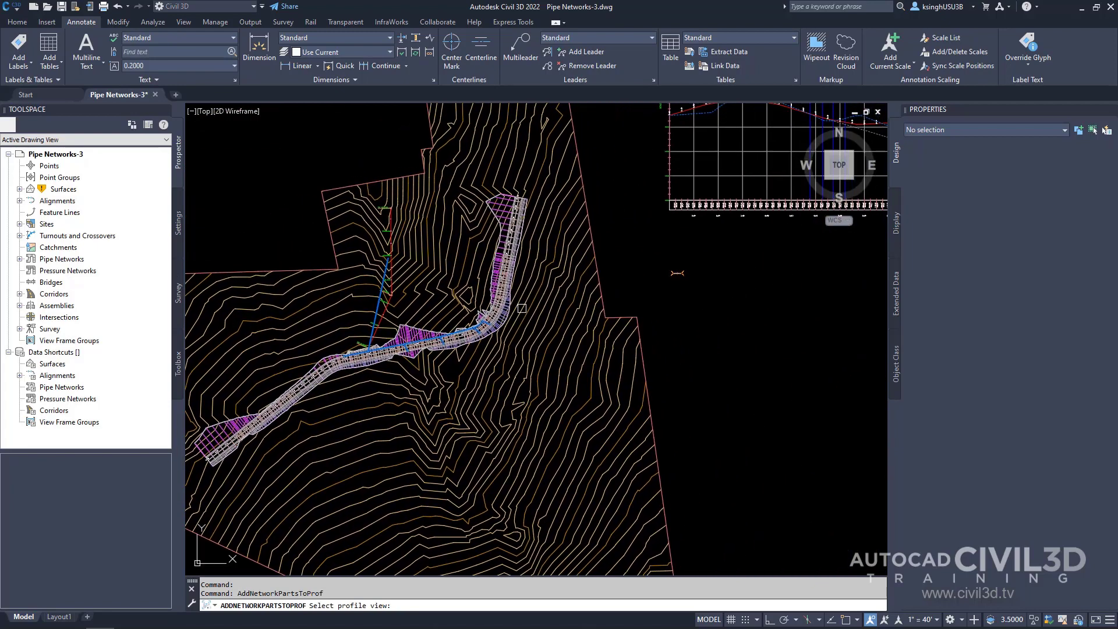
{"action": "scroll", "coordinate": [698, 233], "scroll_direction": "up", "scroll_amount": 3}
{"action": "mouse_move", "coordinate": [735, 286]}
{"action": "middle_mouse_down"}
{"action": "mouse_move", "coordinate": [673, 286]}
{"action": "mouse_move", "coordinate": [457, 410]}
{"action": "mouse_move", "coordinate": [482, 405]}
{"action": "middle_mouse_up"}
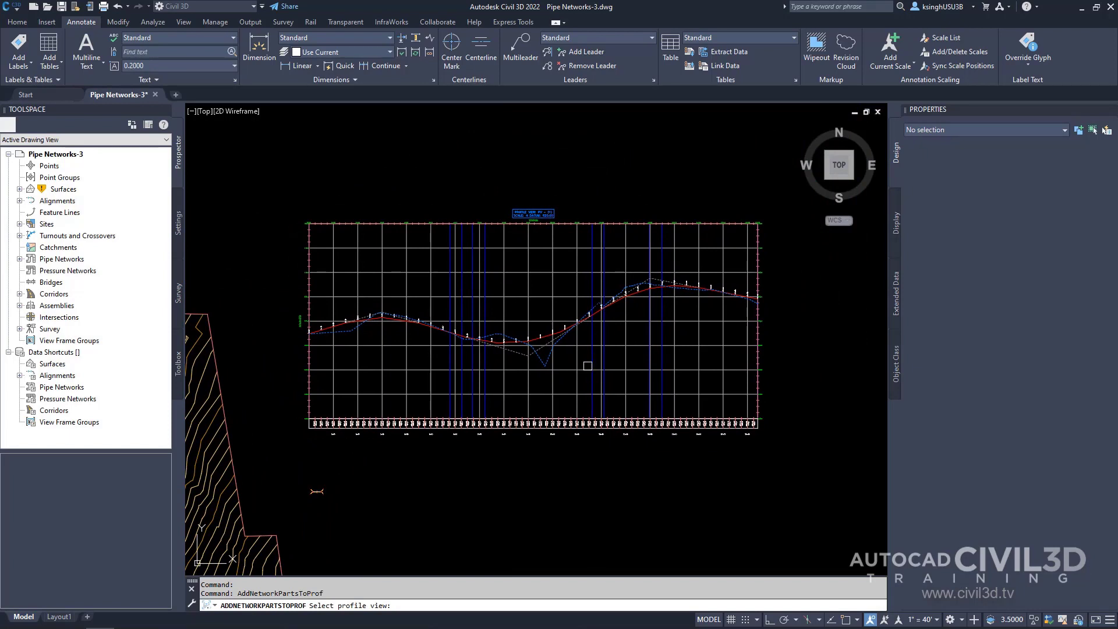
{"action": "left_click", "coordinate": [538, 298]}
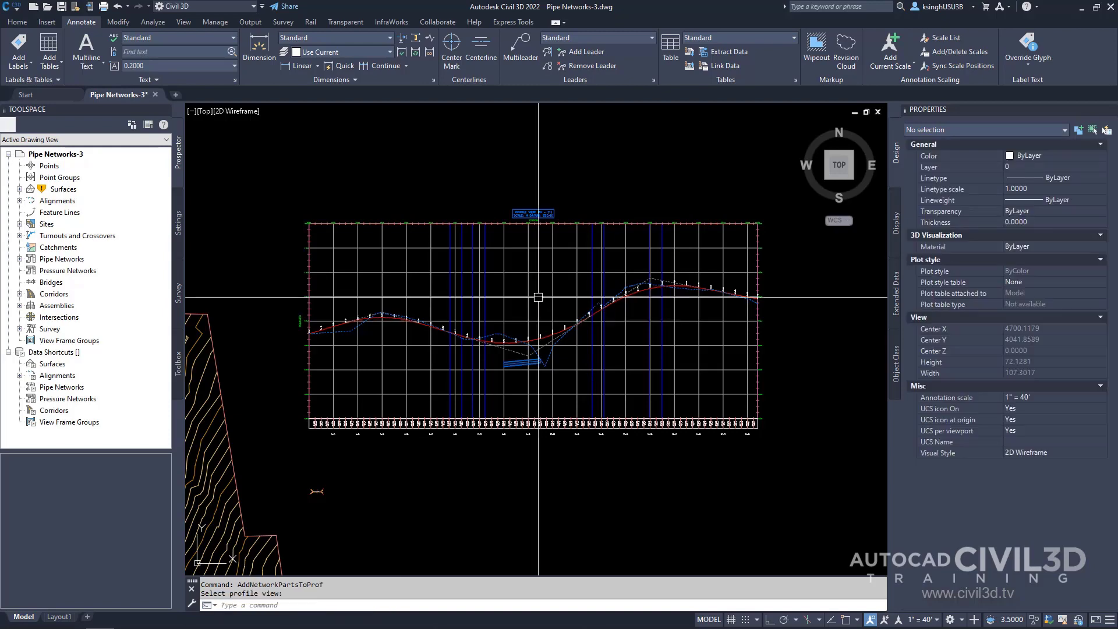
{"action": "scroll", "coordinate": [524, 367], "scroll_direction": "up", "scroll_amount": 6}
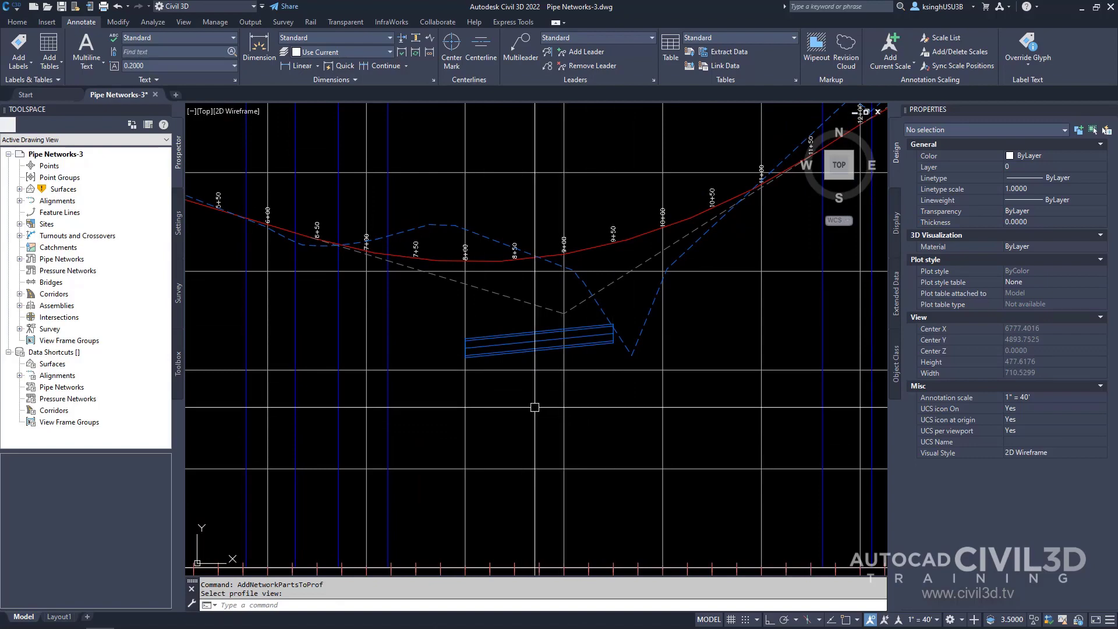
- Add the adjoining 18 inch concrete pipe between stations 9+50 and 11+00 to the same profile view
{"action": "scroll", "coordinate": [497, 364], "scroll_direction": "down", "scroll_amount": 2}
{"action": "scroll", "coordinate": [497, 364], "scroll_direction": "down", "scroll_amount": 6}
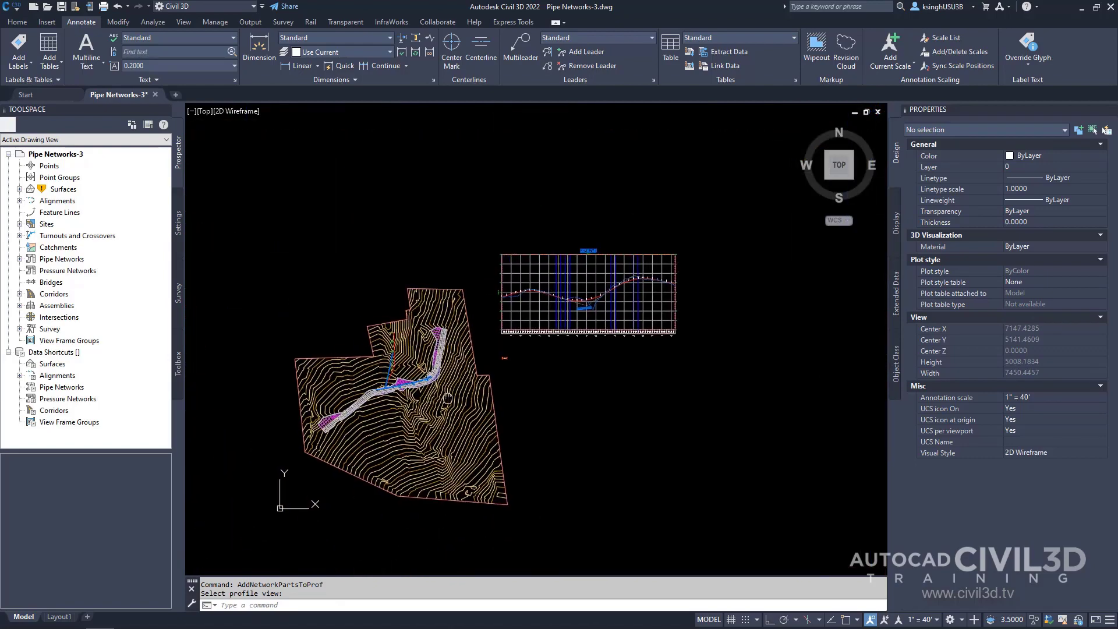
{"action": "scroll", "coordinate": [403, 399], "scroll_direction": "up", "scroll_amount": 6}
{"action": "scroll", "coordinate": [404, 399], "scroll_direction": "up", "scroll_amount": 10}
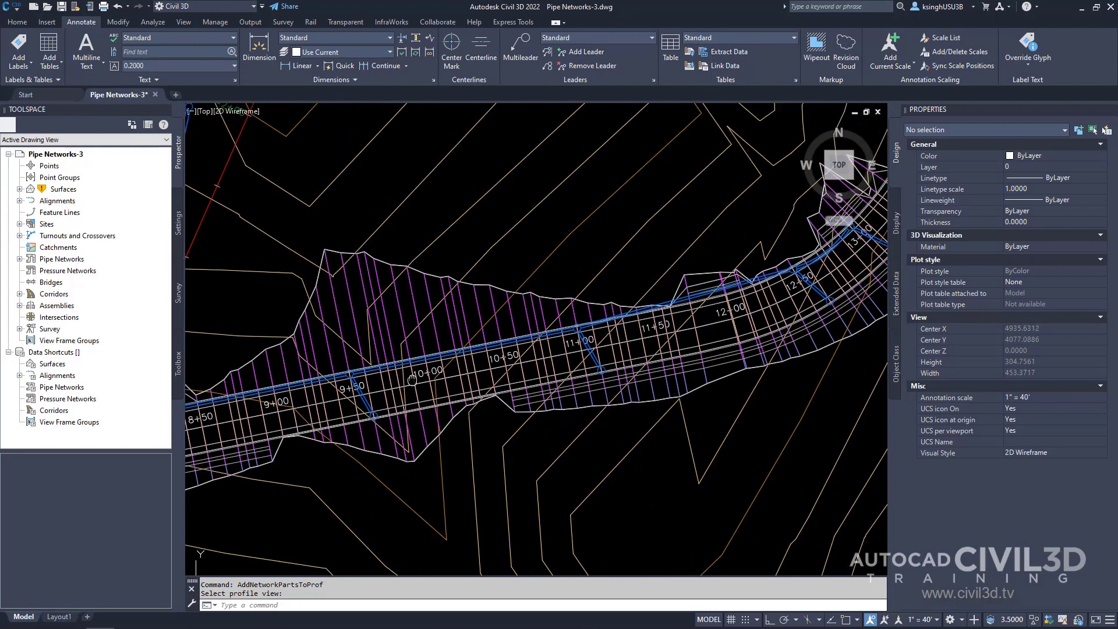
{"action": "scroll", "coordinate": [430, 348], "scroll_direction": "down", "scroll_amount": 1}
{"action": "left_click", "coordinate": [429, 349]}
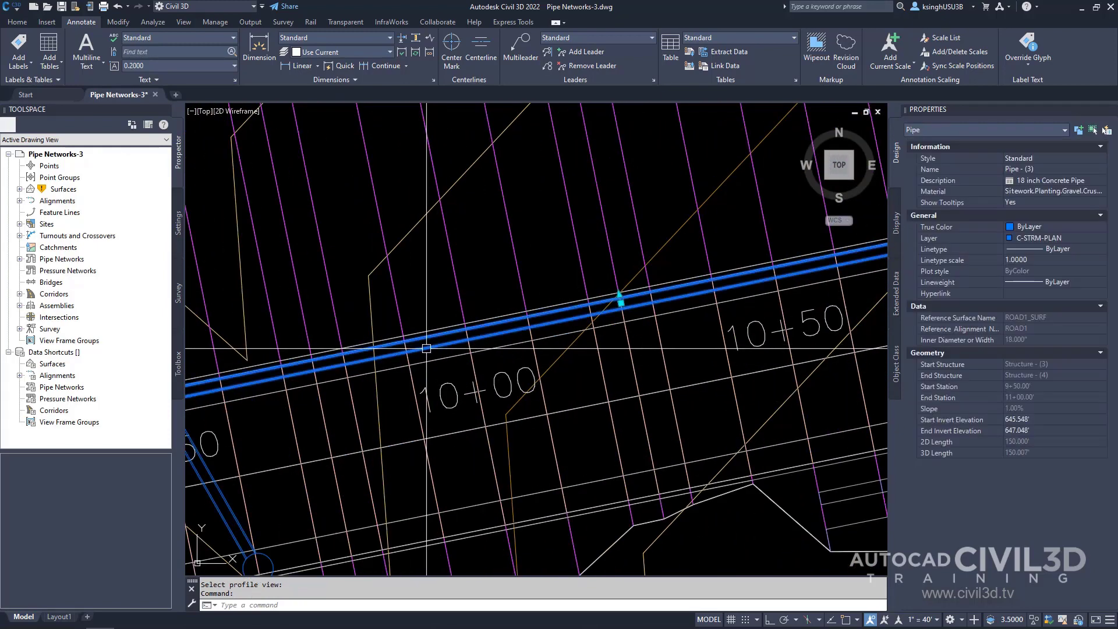
{"action": "scroll", "coordinate": [431, 407], "scroll_direction": "down", "scroll_amount": 2}
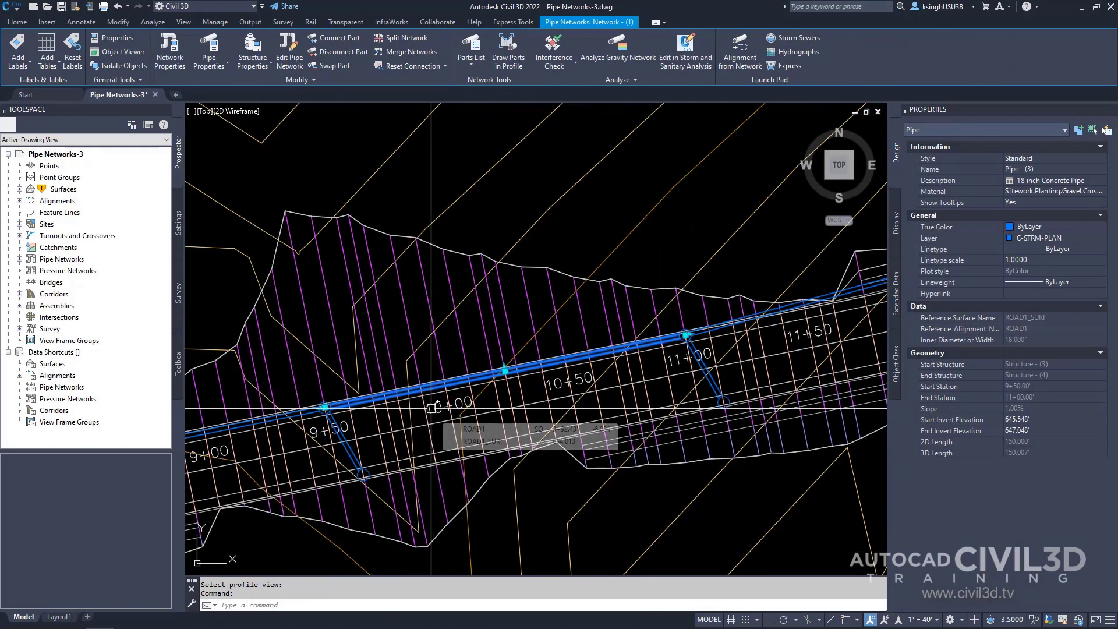
{"action": "right_click", "coordinate": [432, 408]}
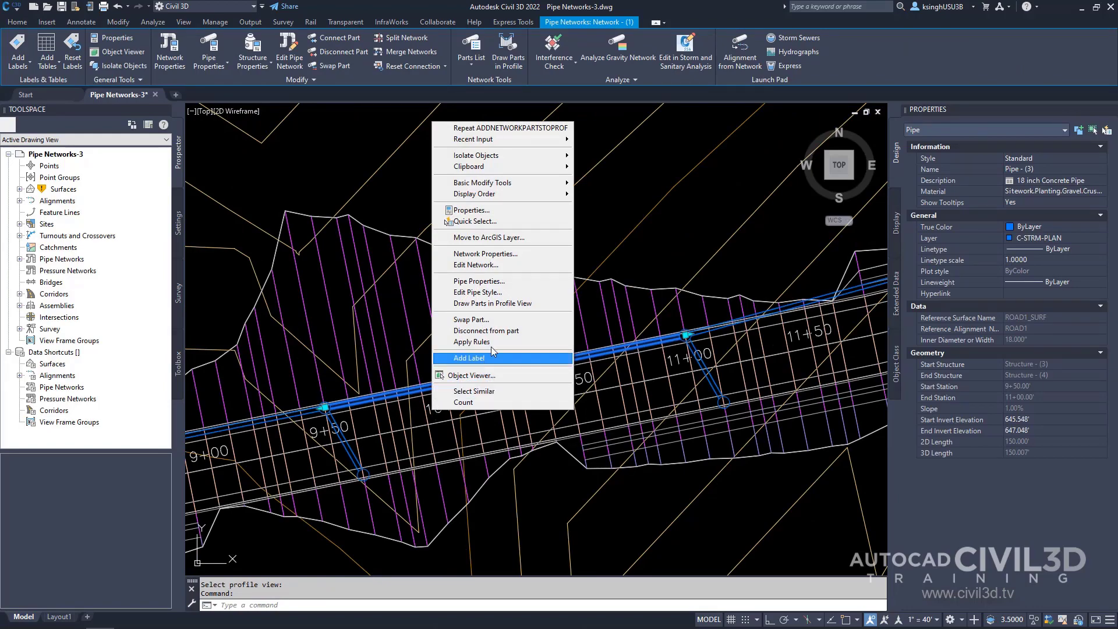
{"action": "left_click", "coordinate": [499, 303]}
{"action": "scroll", "coordinate": [498, 301], "scroll_direction": "down", "scroll_amount": 6}
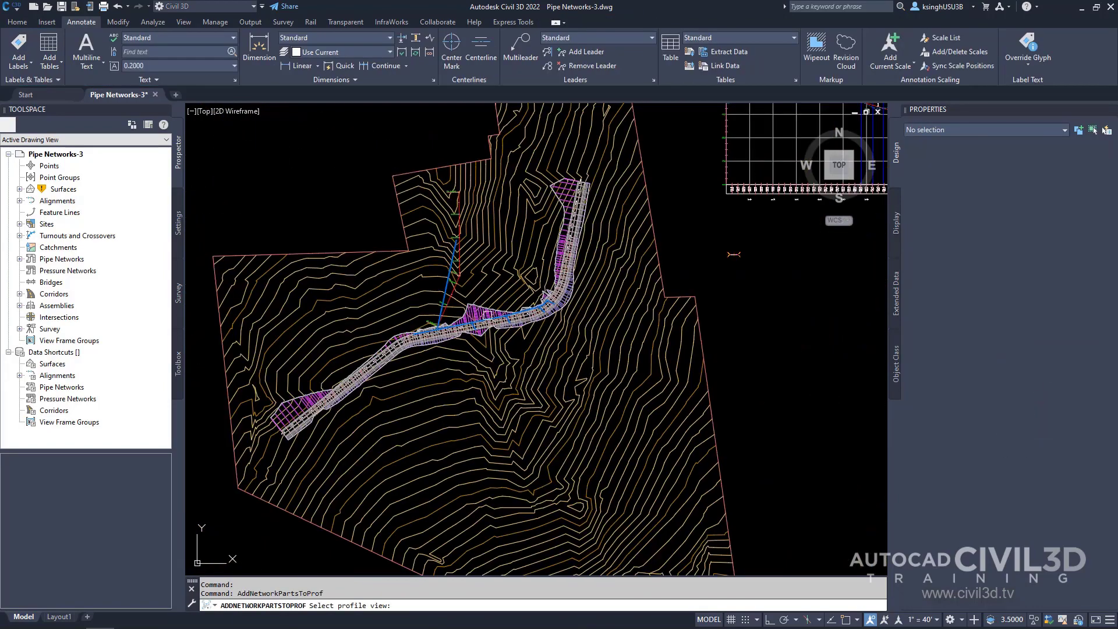
{"action": "middle_click_drag", "start_coordinate": [548, 290], "coordinate": [338, 390]}
{"action": "middle_click_drag", "start_coordinate": [577, 351], "coordinate": [420, 417]}
{"action": "middle_click_drag", "start_coordinate": [590, 384], "coordinate": [522, 471]}
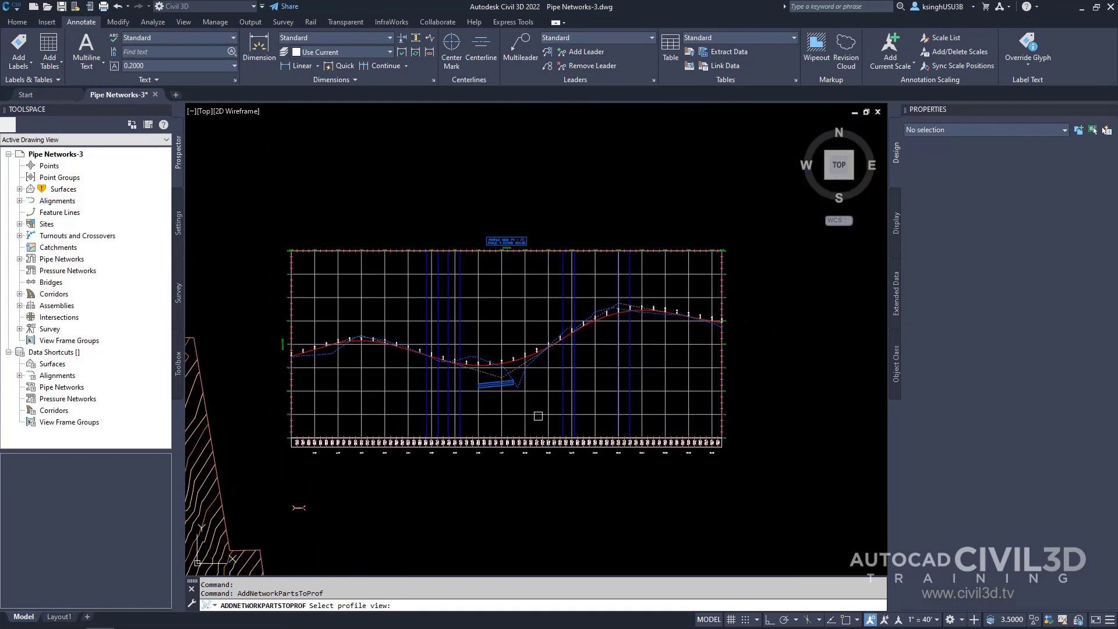
{"action": "left_click", "coordinate": [536, 414]}
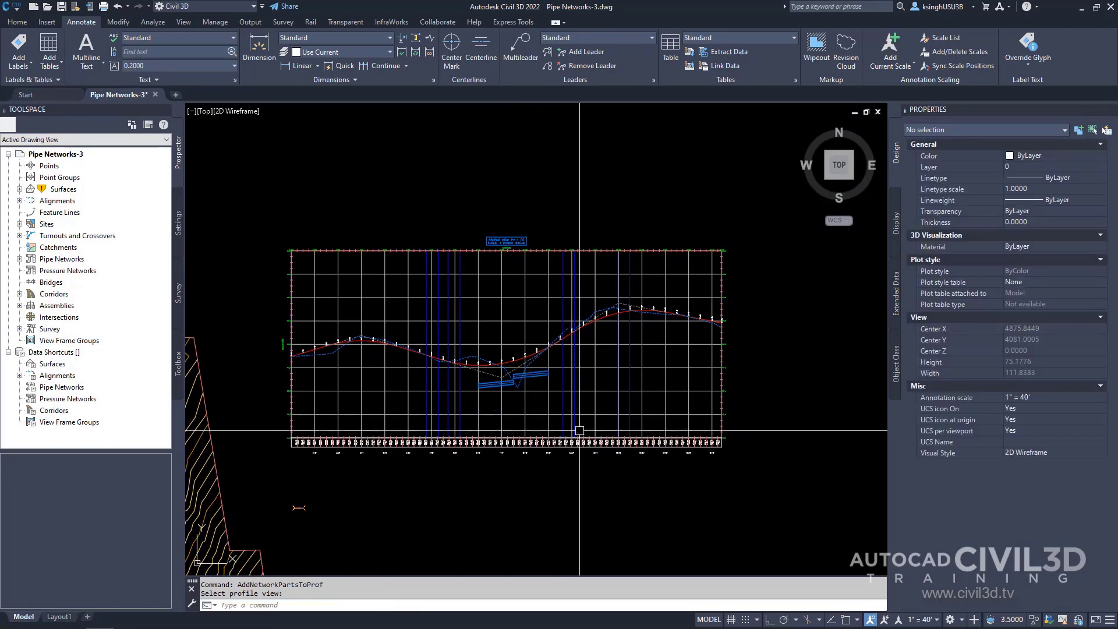
{"action": "scroll", "coordinate": [543, 400], "scroll_direction": "up", "scroll_amount": 5}
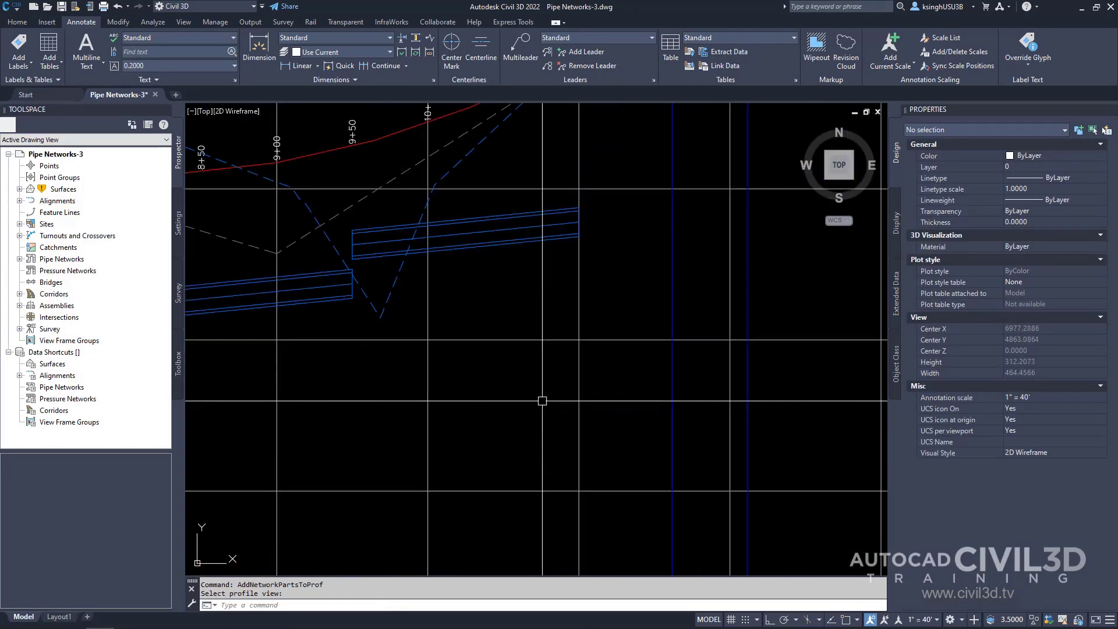
- Select the two 18 inch concrete pipes drawn in the profile view to check them, and clear the selection
{"action": "mouse_move", "coordinate": [541, 399]}
{"action": "middle_mouse_down"}
{"action": "mouse_move", "coordinate": [516, 372]}
{"action": "mouse_move", "coordinate": [655, 448]}
{"action": "middle_mouse_up"}
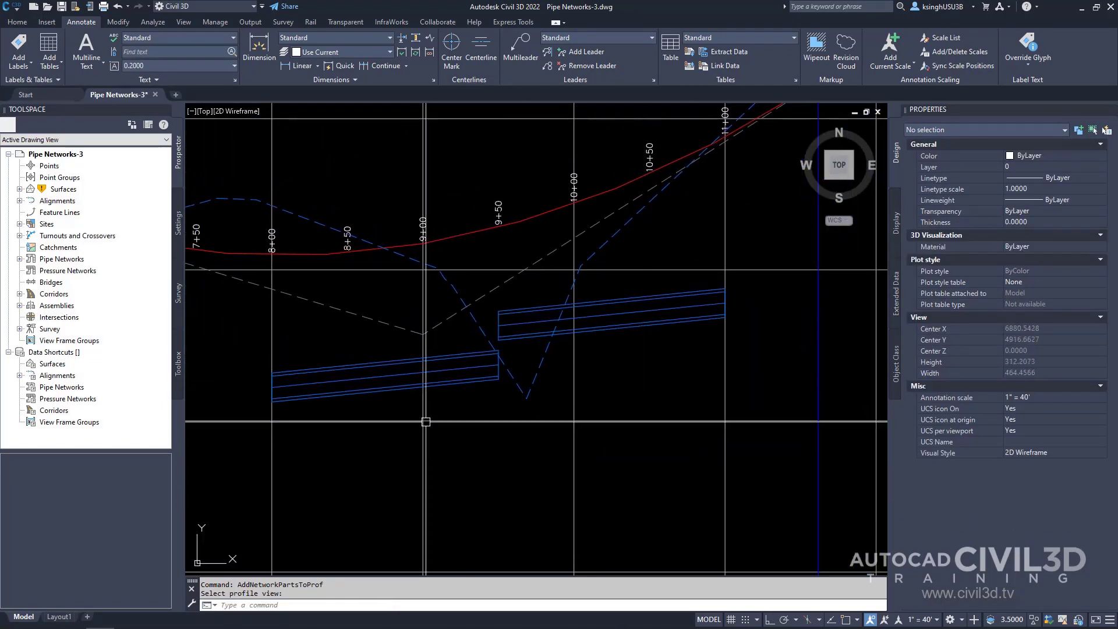
{"action": "left_click", "coordinate": [371, 390]}
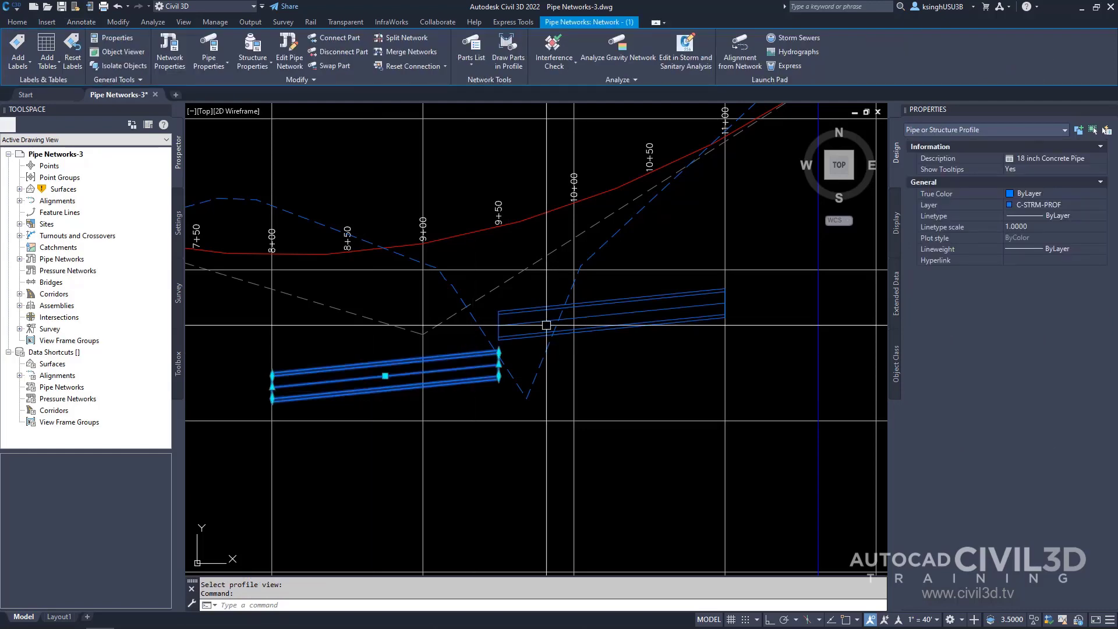
{"action": "left_click", "coordinate": [611, 319]}
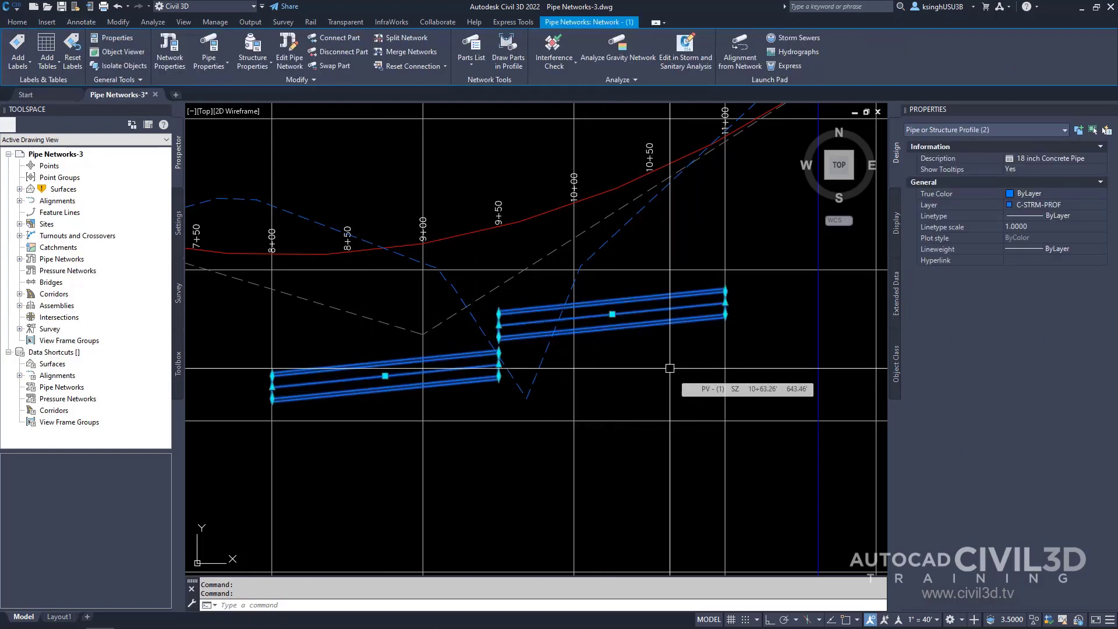
{"action": "key", "text": "Escape"}
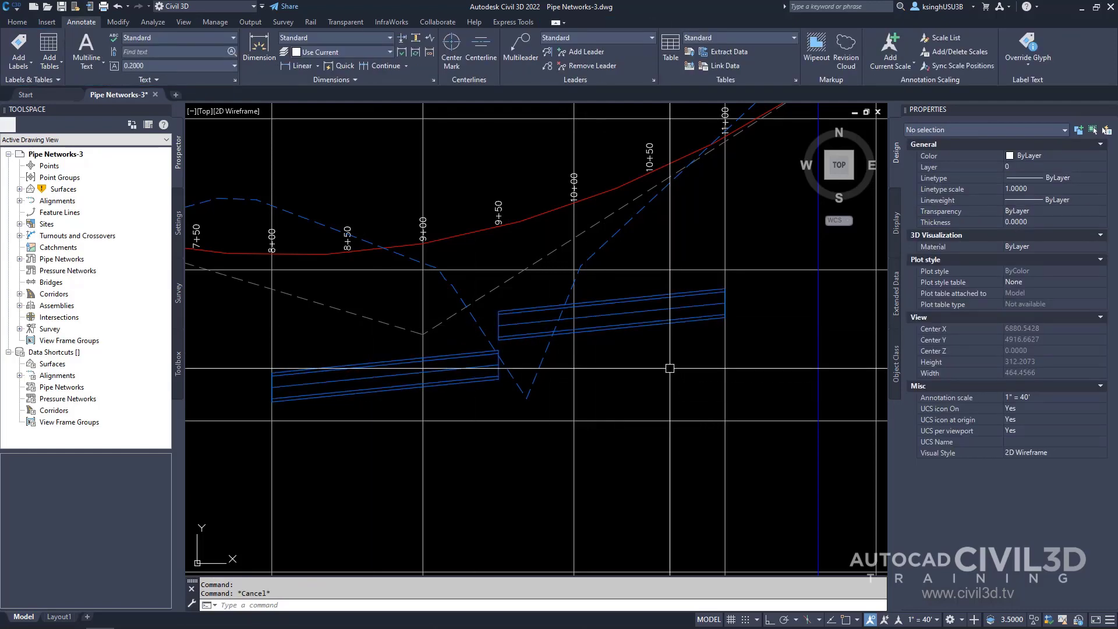
- Open the properties of profile view PV - (1) and review the draw settings of the Network - (1) pipes and structures
{"action": "scroll", "coordinate": [669, 368], "scroll_direction": "down", "scroll_amount": 8}
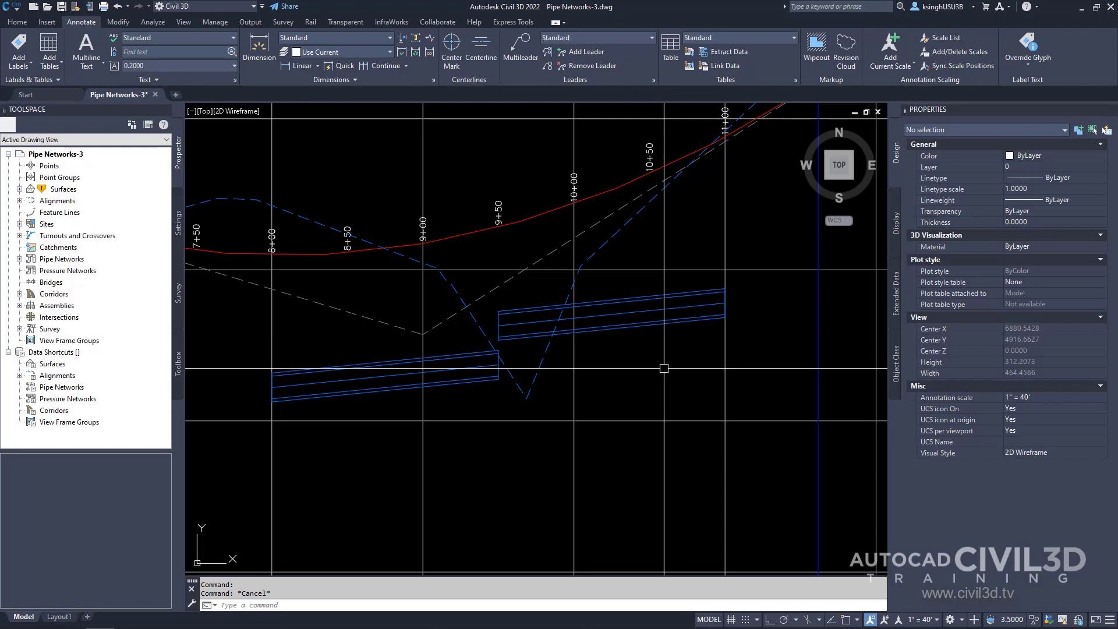
{"action": "middle_click_drag", "start_coordinate": [666, 367], "coordinate": [603, 371]}
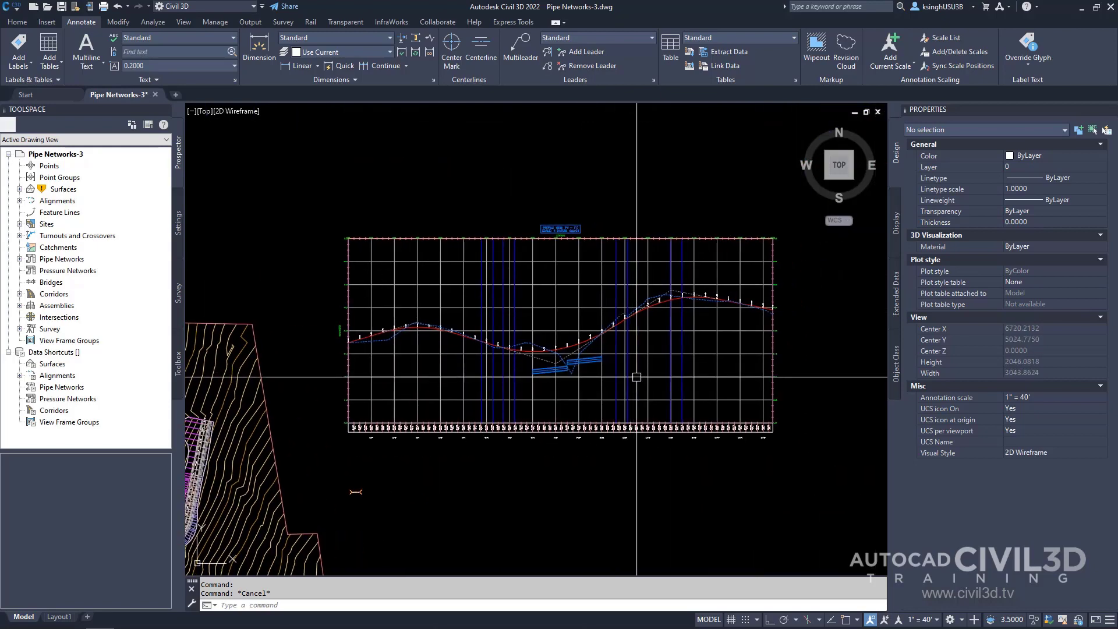
{"action": "left_click", "coordinate": [637, 354]}
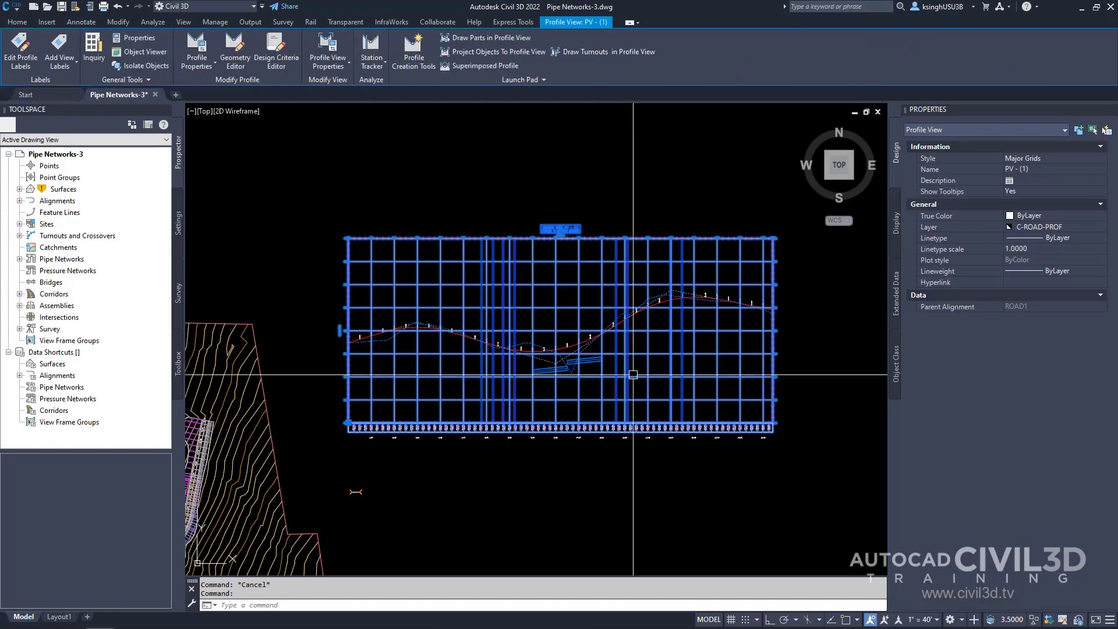
{"action": "right_click", "coordinate": [636, 379]}
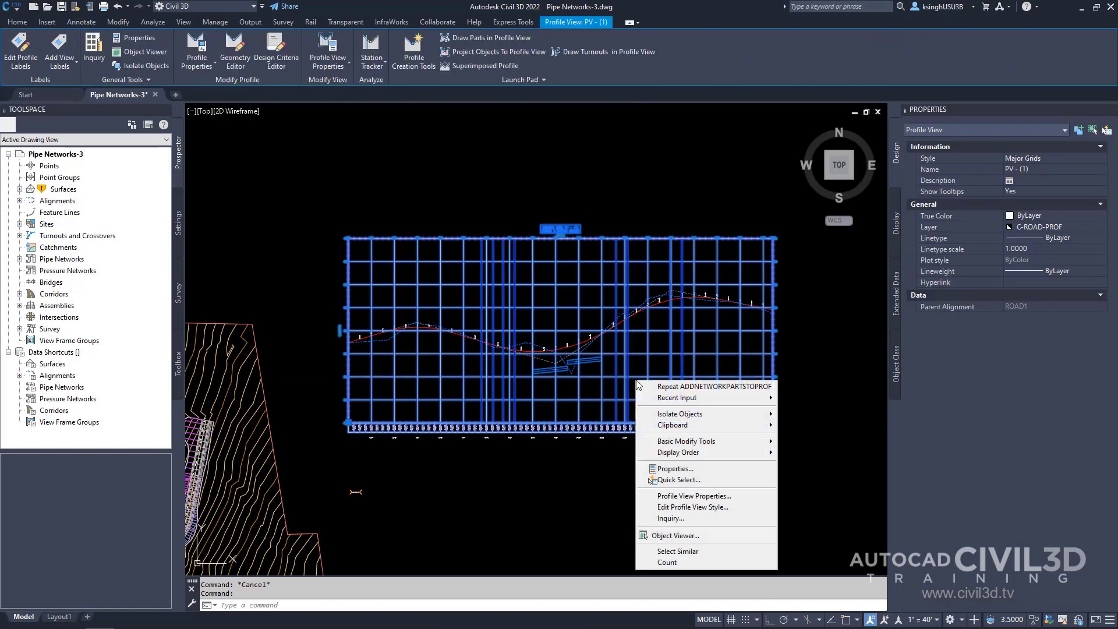
{"action": "left_click", "coordinate": [720, 499]}
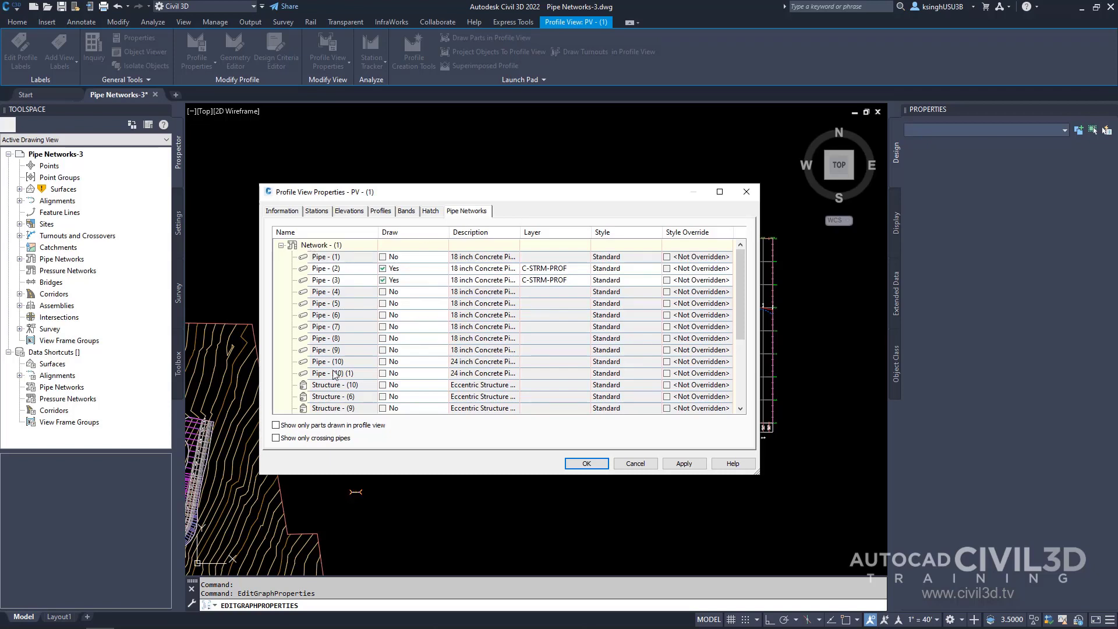
{"action": "scroll", "coordinate": [382, 344], "scroll_direction": "down", "scroll_amount": 3}
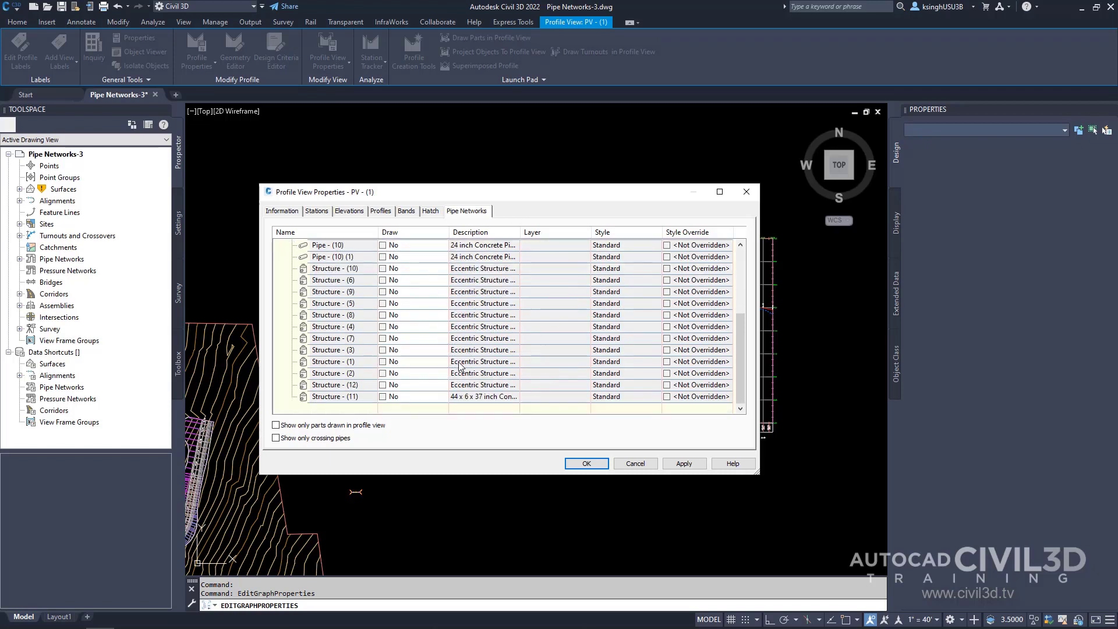
{"action": "scroll", "coordinate": [458, 366], "scroll_direction": "up", "scroll_amount": 3}
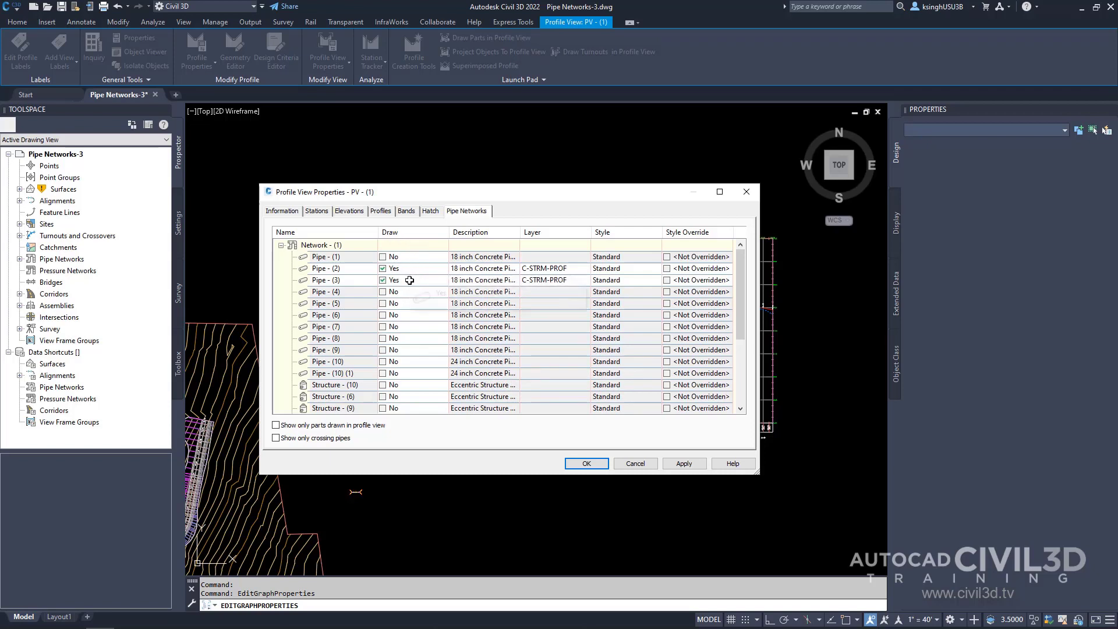
{"action": "mouse_move", "coordinate": [441, 198]}
{"action": "left_mouse_down"}
{"action": "mouse_move", "coordinate": [330, 172]}
{"action": "mouse_move", "coordinate": [193, 220]}
{"action": "mouse_move", "coordinate": [475, 172]}
{"action": "left_mouse_up"}
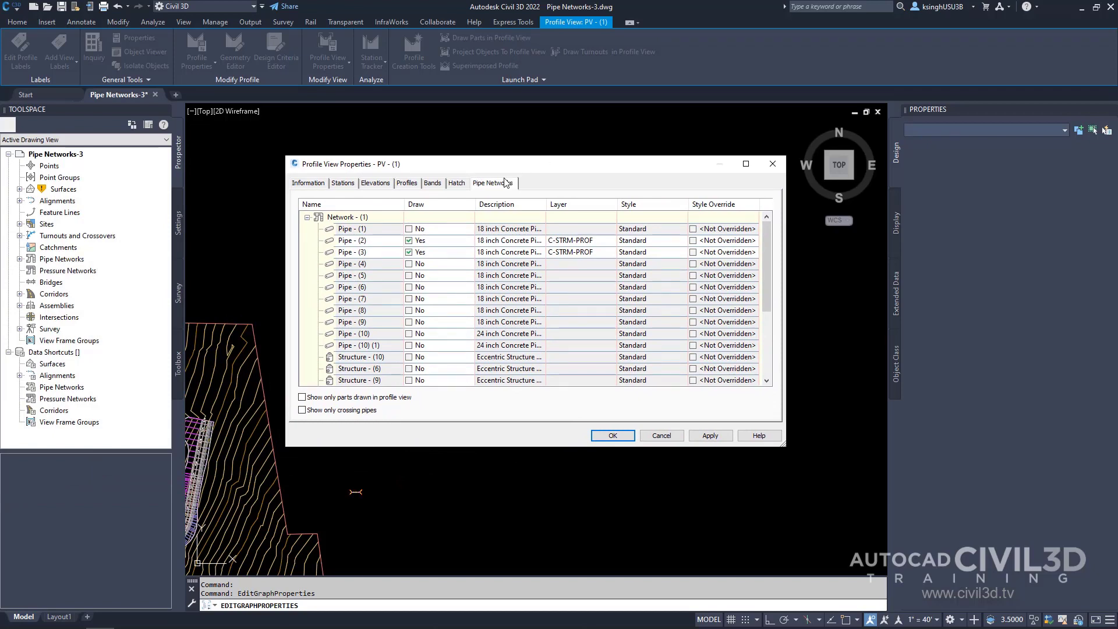
- Turn on drawing in the profile view for Pipe - (1), Pipe - (4) through Pipe - (10), and Pipe - (10) (1)
{"action": "left_click", "coordinate": [409, 228]}
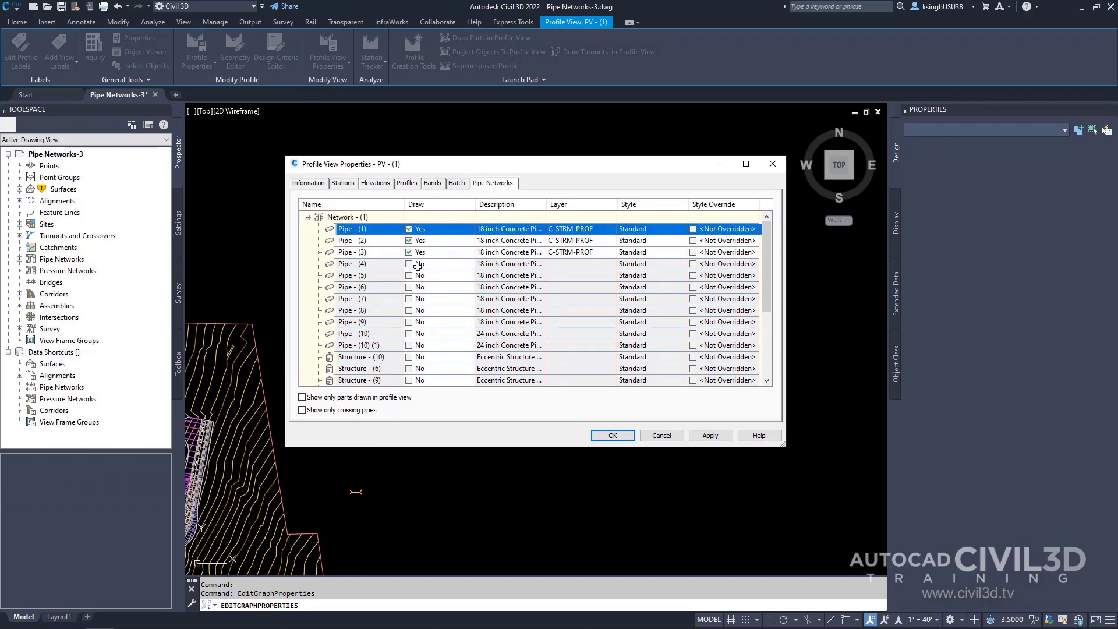
{"action": "left_click", "coordinate": [409, 263]}
{"action": "left_click", "coordinate": [409, 275]}
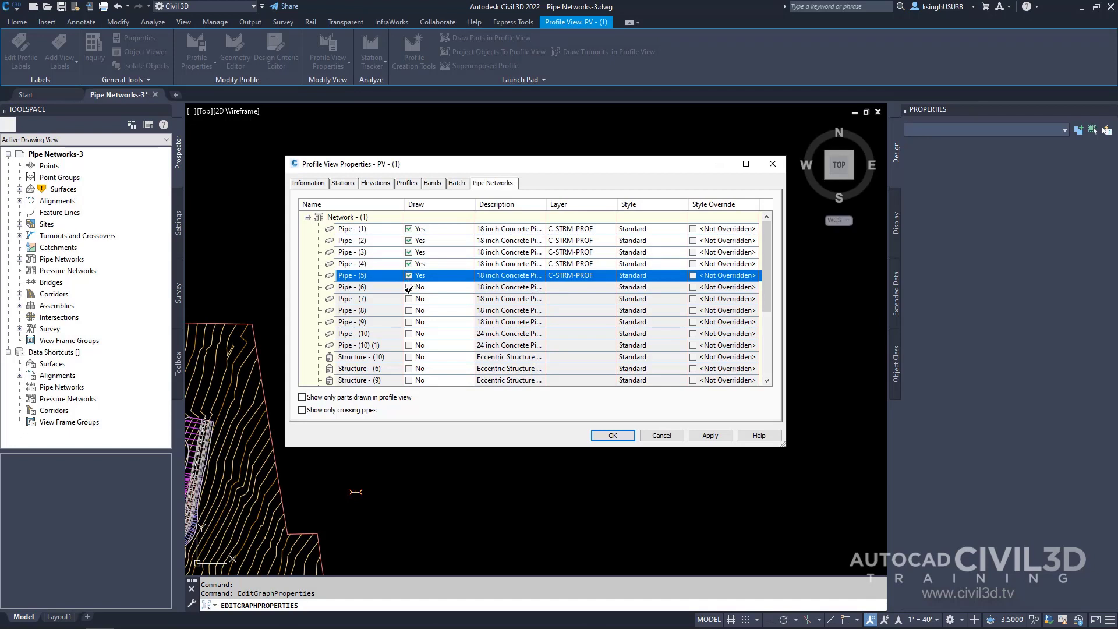
{"action": "left_click", "coordinate": [409, 287]}
{"action": "left_click", "coordinate": [409, 299]}
{"action": "left_click", "coordinate": [409, 310]}
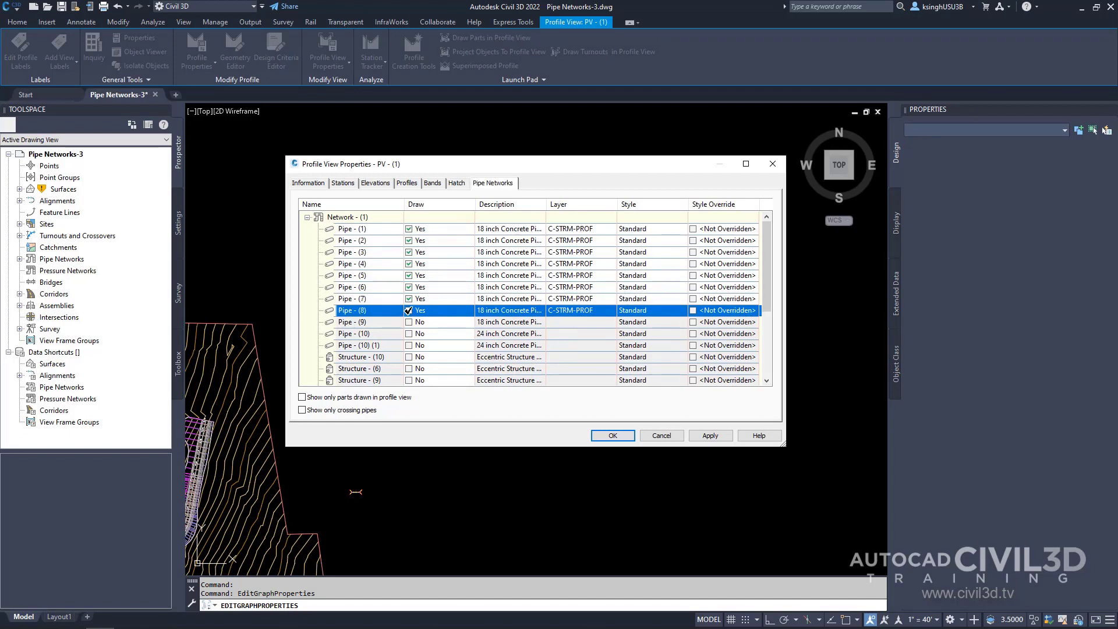
{"action": "scroll", "coordinate": [411, 311], "scroll_direction": "down", "scroll_amount": 2}
{"action": "left_click", "coordinate": [410, 252]}
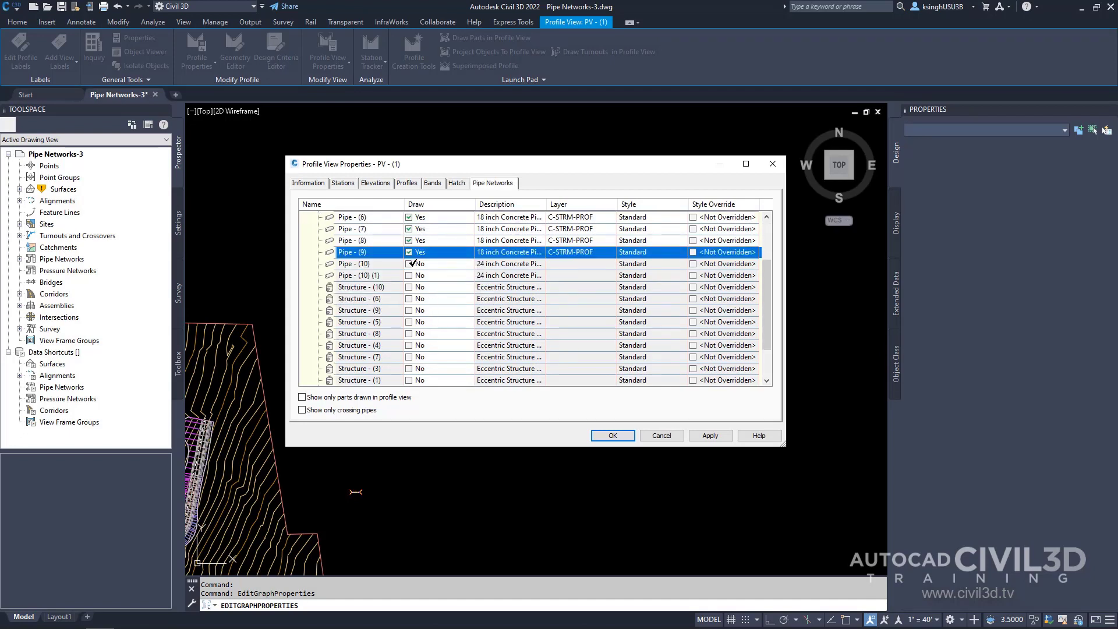
{"action": "left_click", "coordinate": [408, 264]}
{"action": "left_click", "coordinate": [409, 275]}
- Turn on drawing for every Network - (1) structure, Structure - (1) through Structure - (12), and apply the profile view properties
{"action": "left_click", "coordinate": [409, 287]}
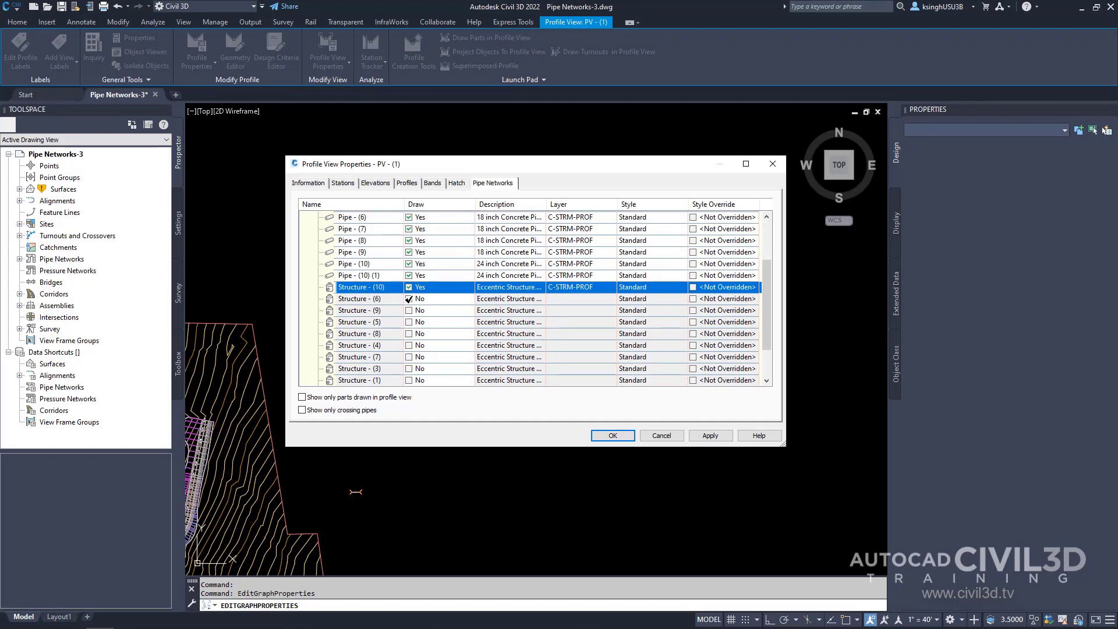
{"action": "left_click", "coordinate": [409, 299]}
{"action": "left_click", "coordinate": [409, 310]}
{"action": "left_click", "coordinate": [409, 322]}
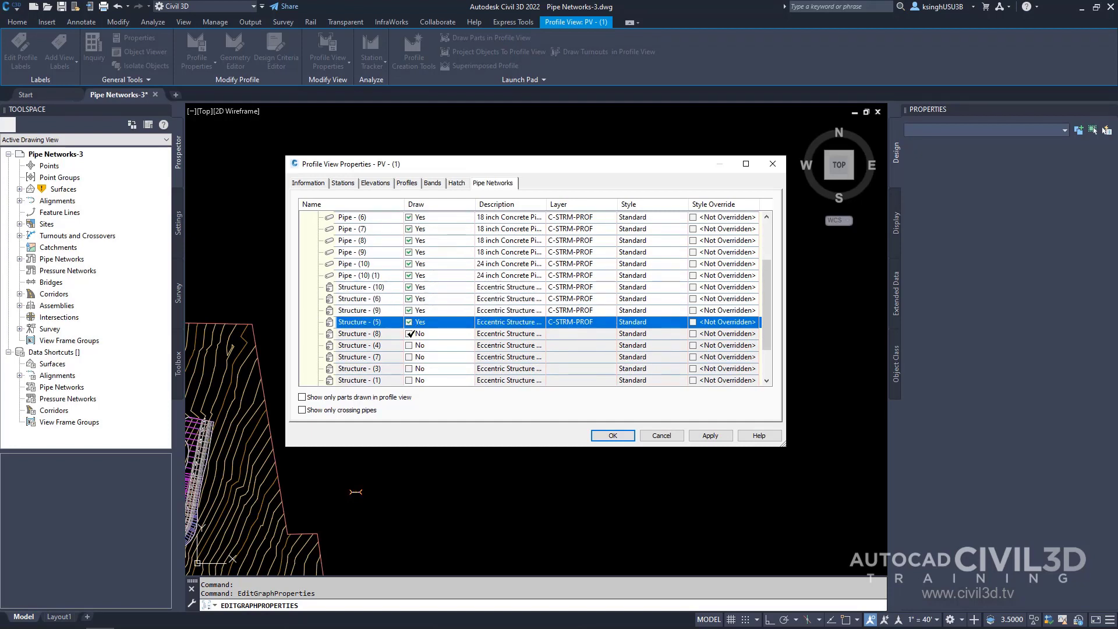
{"action": "left_click", "coordinate": [409, 333]}
{"action": "left_click", "coordinate": [409, 346]}
{"action": "left_click", "coordinate": [410, 356]}
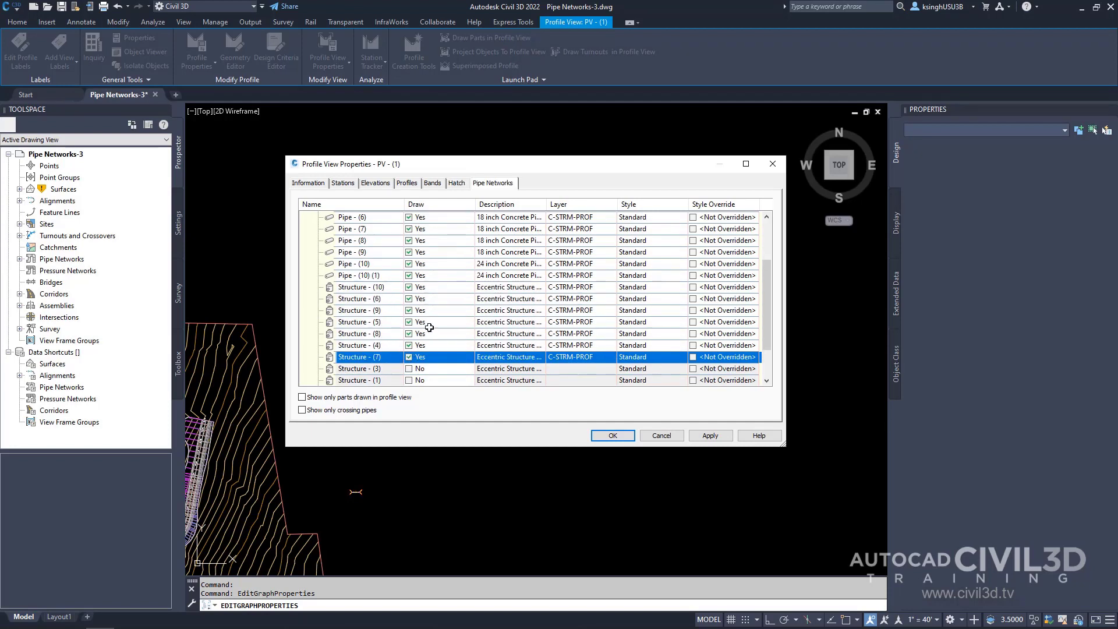
{"action": "scroll", "coordinate": [427, 326], "scroll_direction": "down", "scroll_amount": 2}
{"action": "left_click", "coordinate": [409, 322]}
{"action": "left_click", "coordinate": [409, 334]}
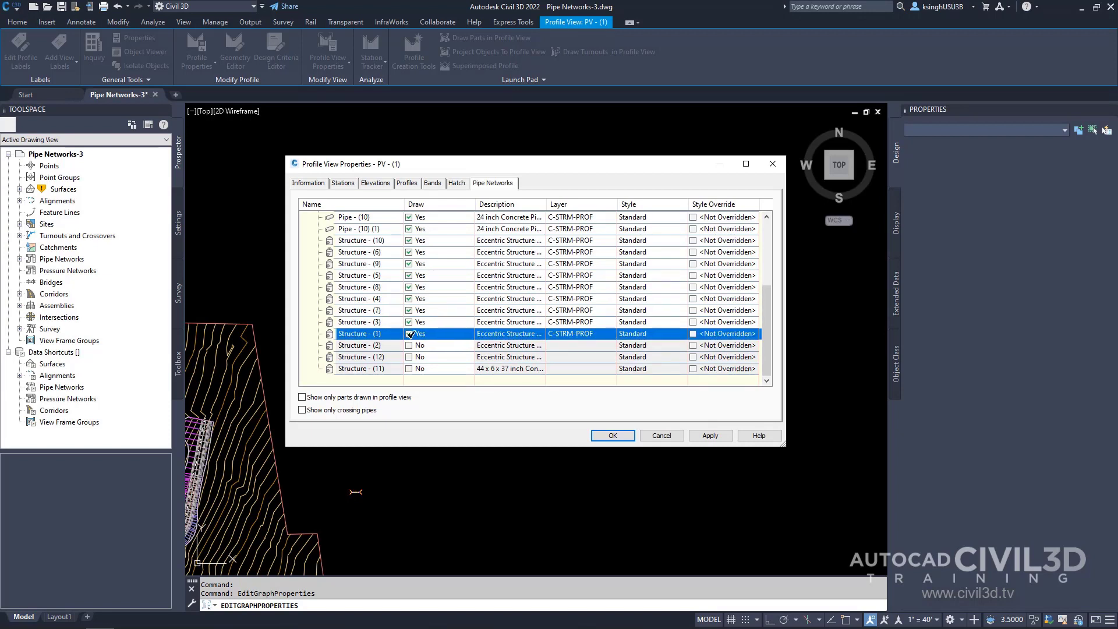
{"action": "left_click", "coordinate": [408, 346]}
{"action": "left_click", "coordinate": [410, 357]}
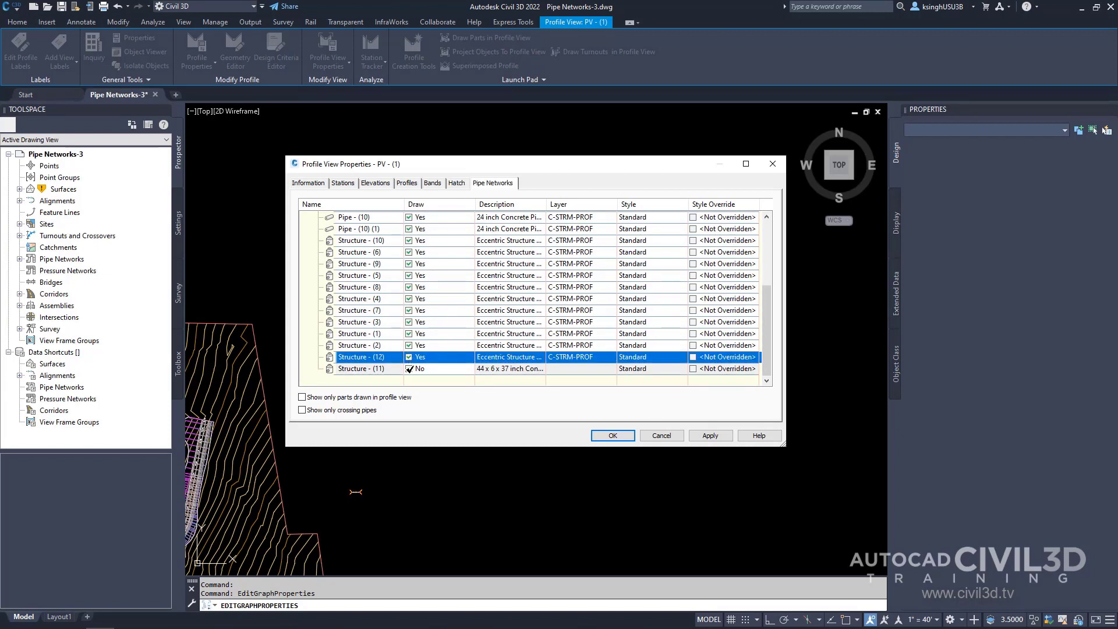
{"action": "left_click", "coordinate": [409, 368]}
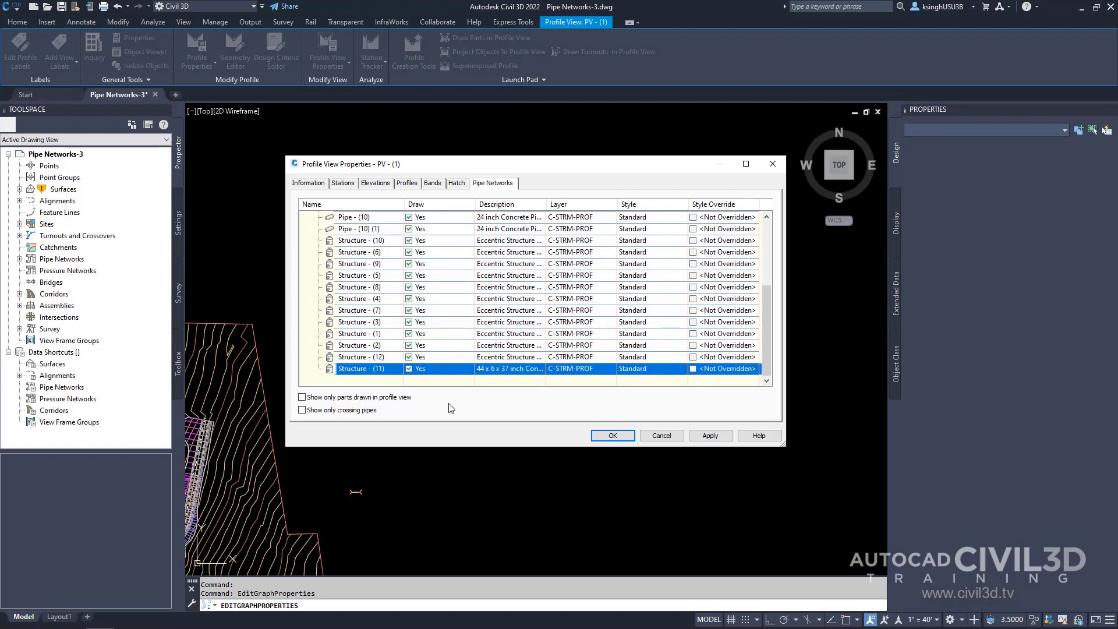
{"action": "left_click", "coordinate": [717, 441]}
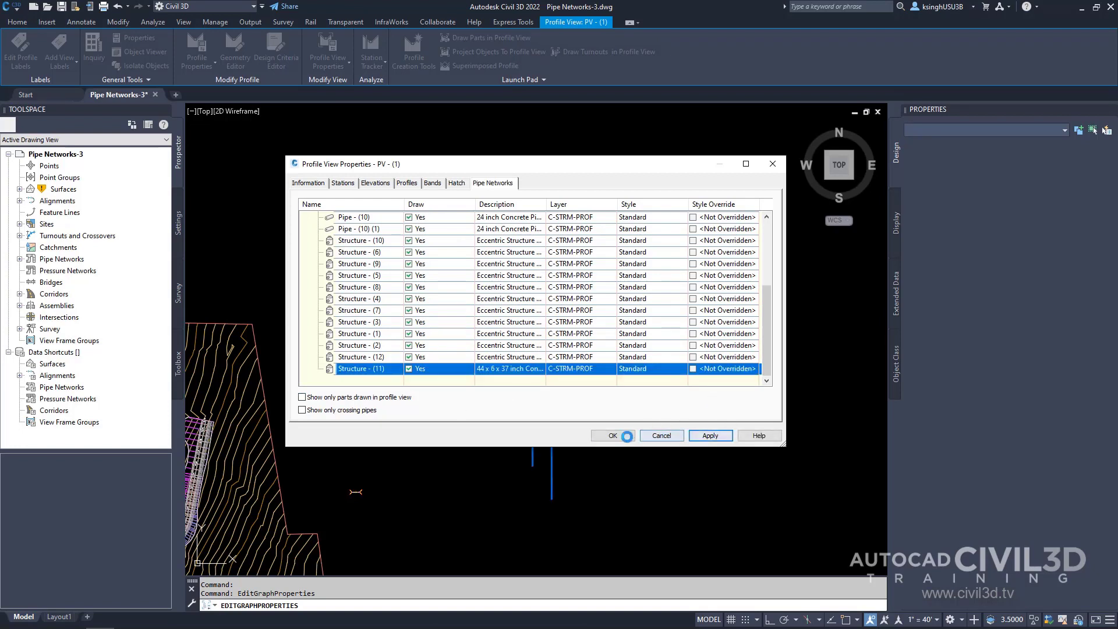
{"action": "left_click", "coordinate": [614, 437]}
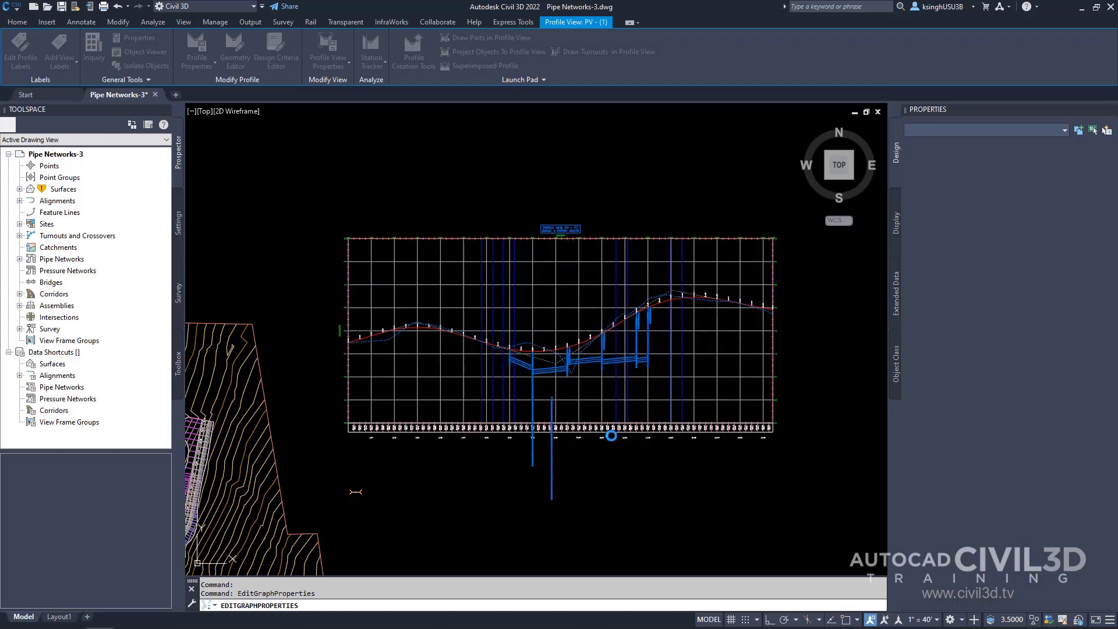
- Examine the network pipes and structures across profile view PV - (1), including the parts far below the road profile
{"action": "middle_click_drag", "start_coordinate": [629, 302], "coordinate": [603, 392]}
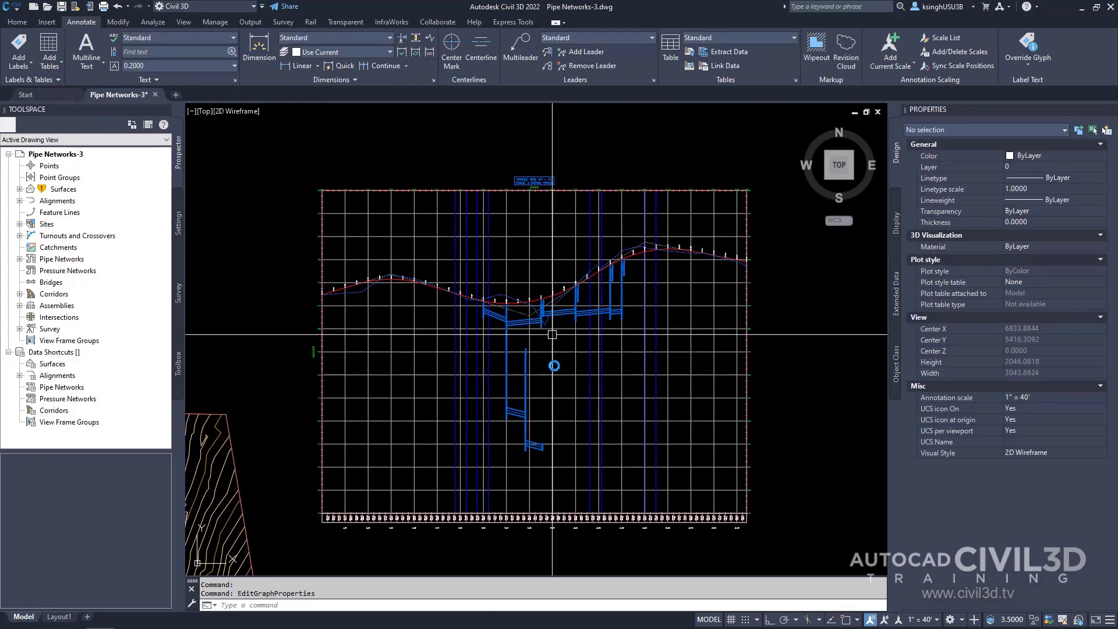
{"action": "scroll", "coordinate": [546, 403], "scroll_direction": "up", "scroll_amount": 2}
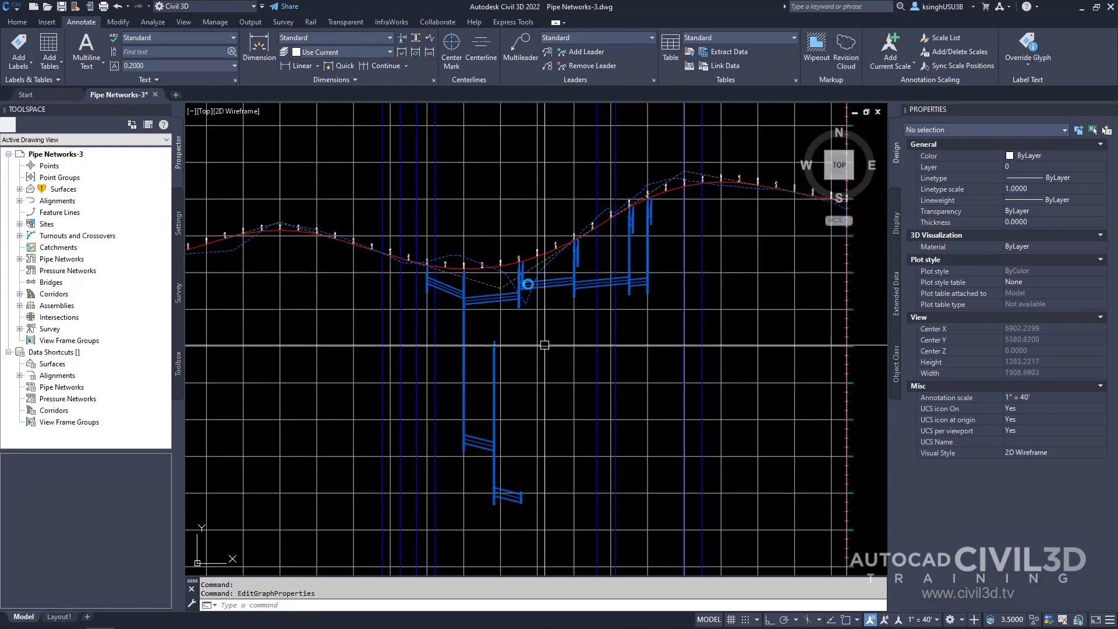
{"action": "mouse_move", "coordinate": [540, 417]}
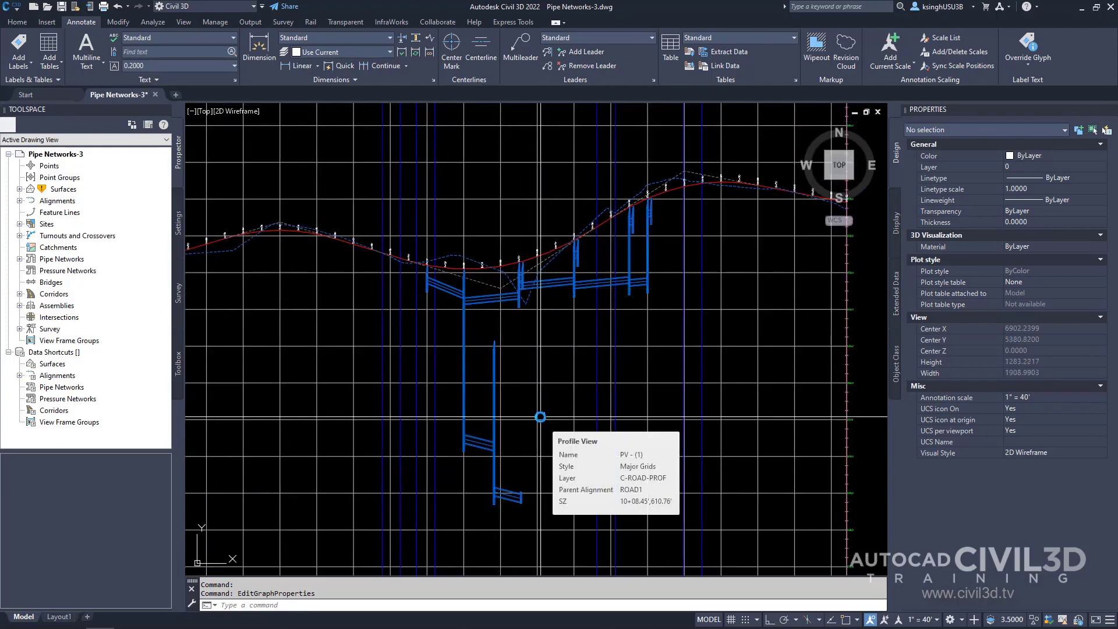
{"action": "scroll", "coordinate": [581, 385], "scroll_direction": "down", "scroll_amount": 2}
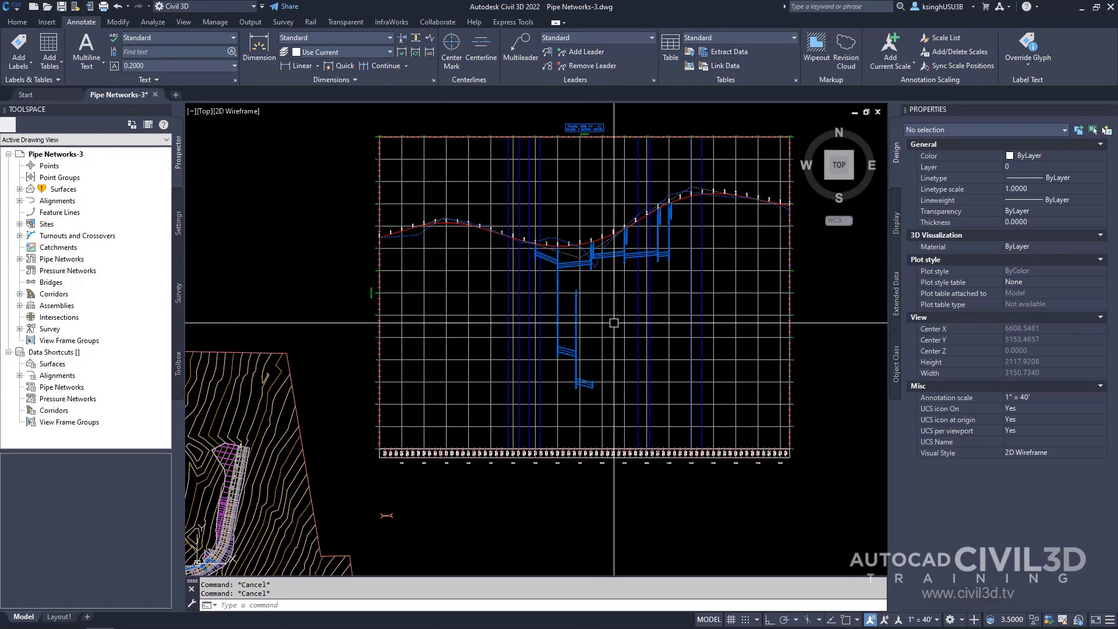
- Inspect the properties of the two 24 inch concrete pipes branching off the road corridor in plan, Pipe - (10) (1) and Pipe - (10)
{"action": "middle_click_drag", "start_coordinate": [422, 488], "coordinate": [487, 443]}
{"action": "scroll", "coordinate": [486, 443], "scroll_direction": "up", "scroll_amount": 5}
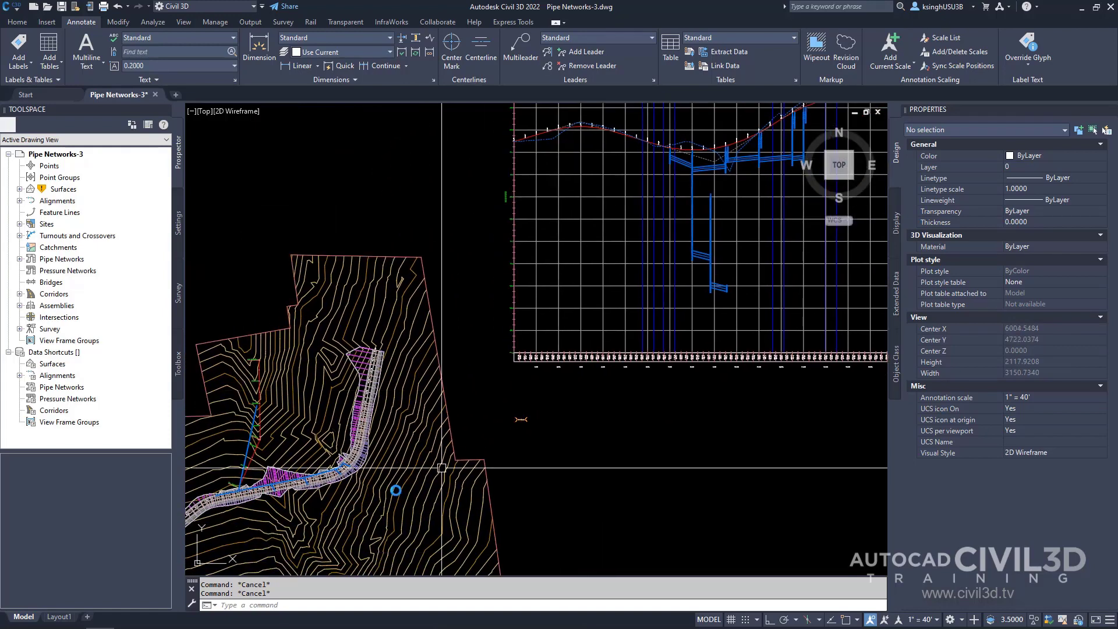
{"action": "middle_click_drag", "start_coordinate": [399, 456], "coordinate": [437, 503]}
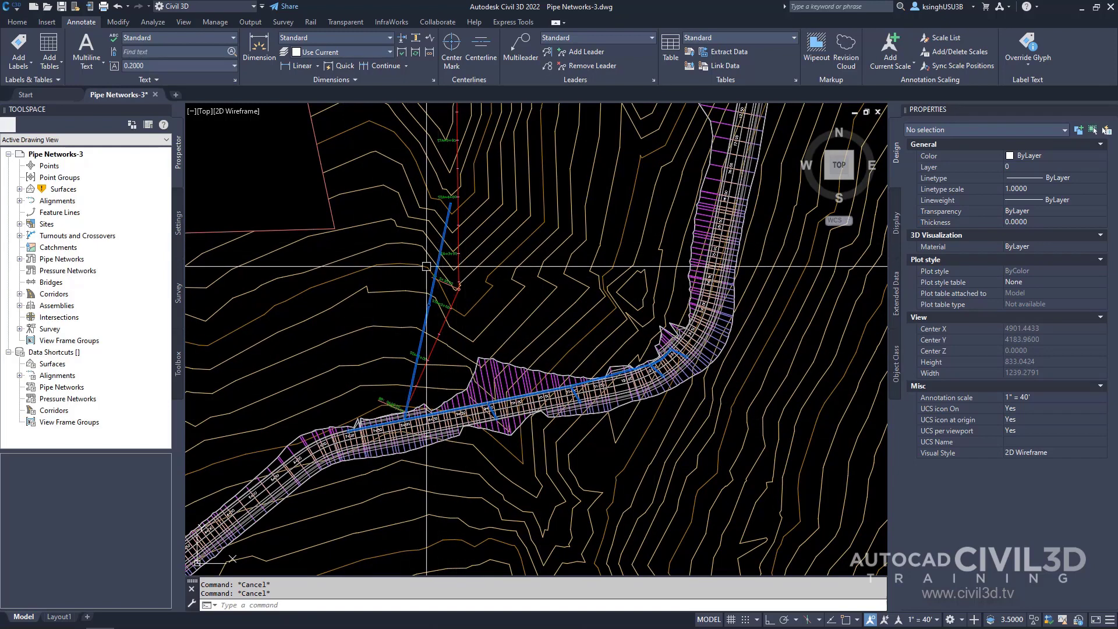
{"action": "mouse_move", "coordinate": [429, 314]}
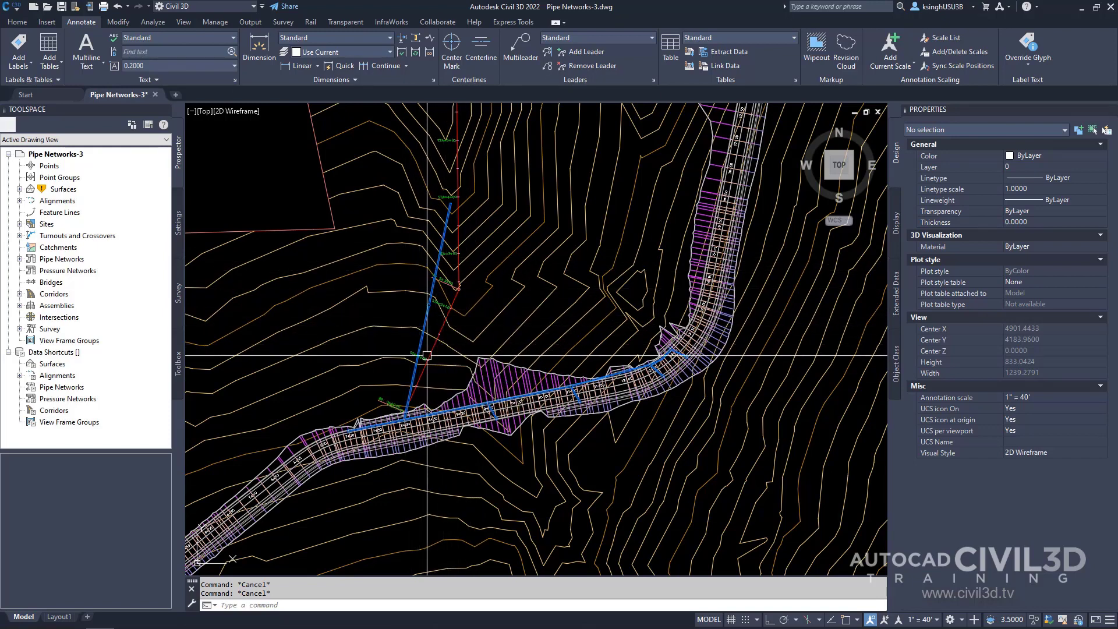
{"action": "left_click", "coordinate": [420, 346]}
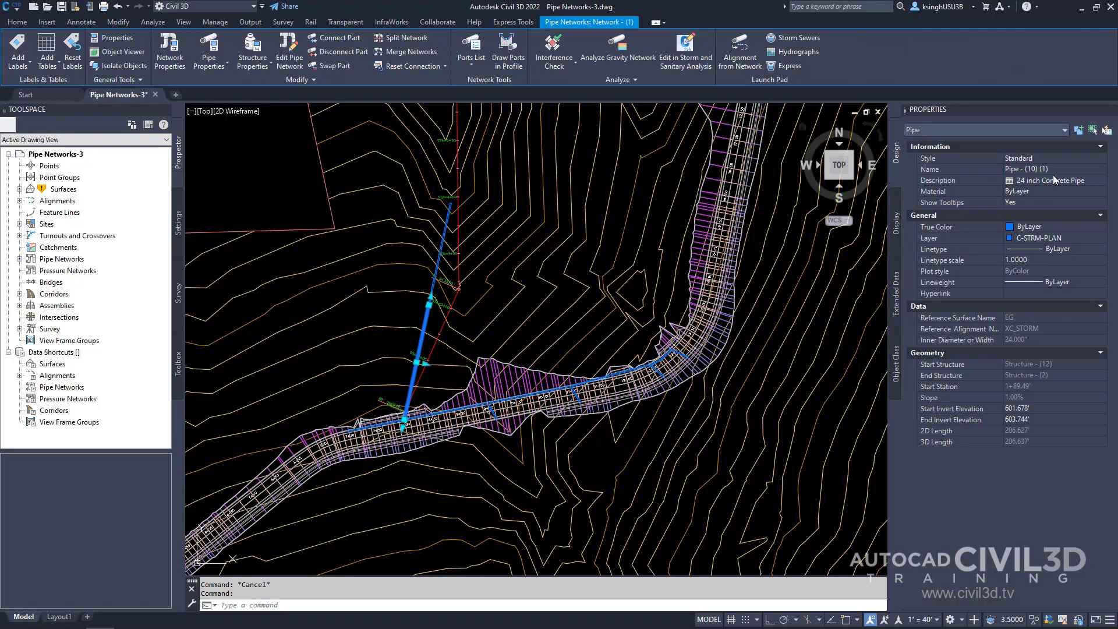
{"action": "scroll", "coordinate": [472, 271], "scroll_direction": "up", "scroll_amount": 2}
{"action": "scroll", "coordinate": [375, 319], "scroll_direction": "up", "scroll_amount": 3}
{"action": "key", "text": "Escape"}
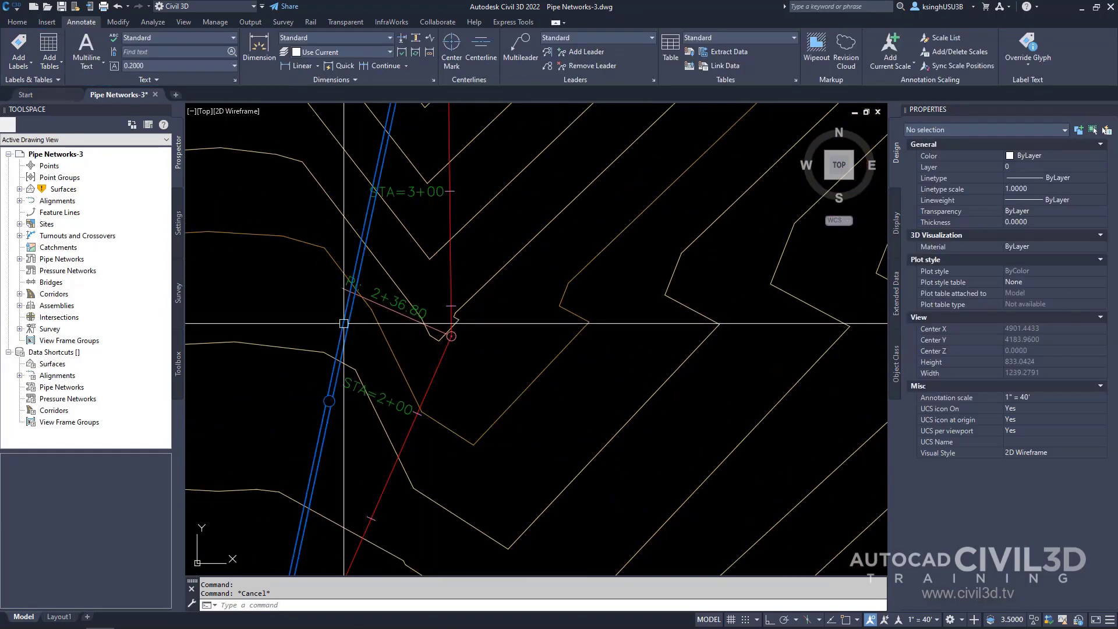
{"action": "left_click", "coordinate": [342, 322]}
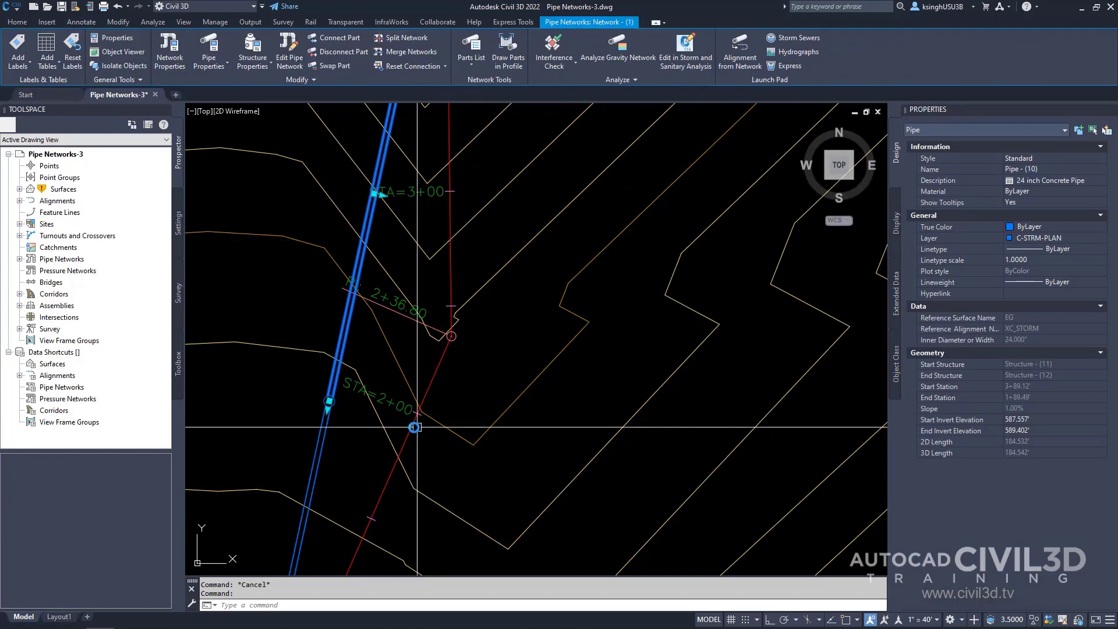
{"action": "key", "text": "Escape"}
{"action": "scroll", "coordinate": [344, 407], "scroll_direction": "up", "scroll_amount": 2}
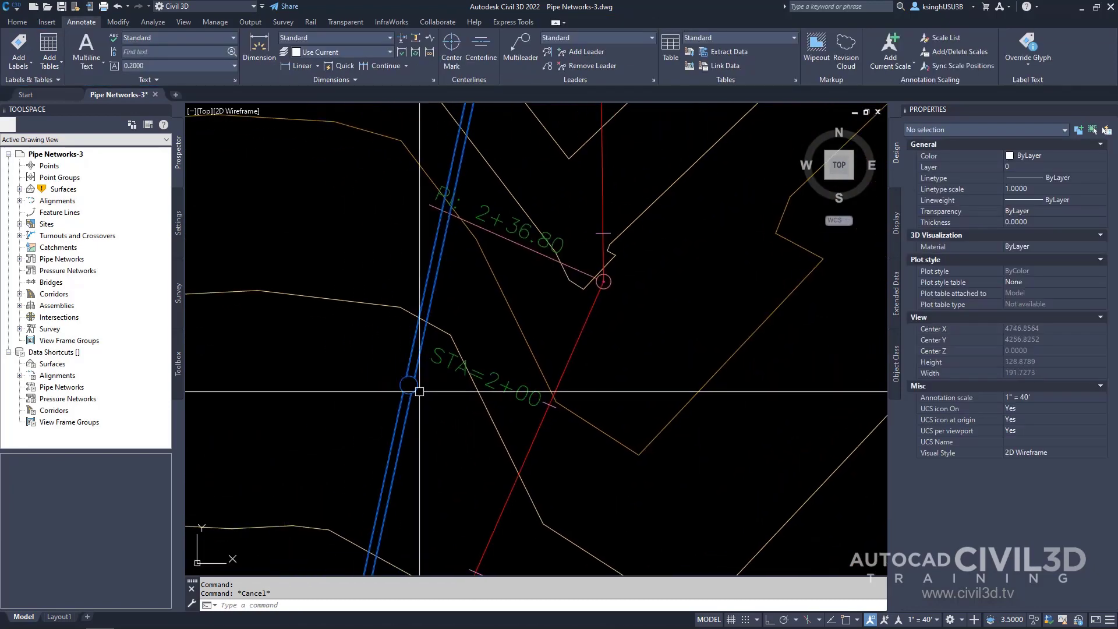
- Inspect the properties of the two structures on the pipe run beside the XC_STORM alignment in plan, Structure - (12) and Structure - (11)
{"action": "left_click", "coordinate": [417, 389]}
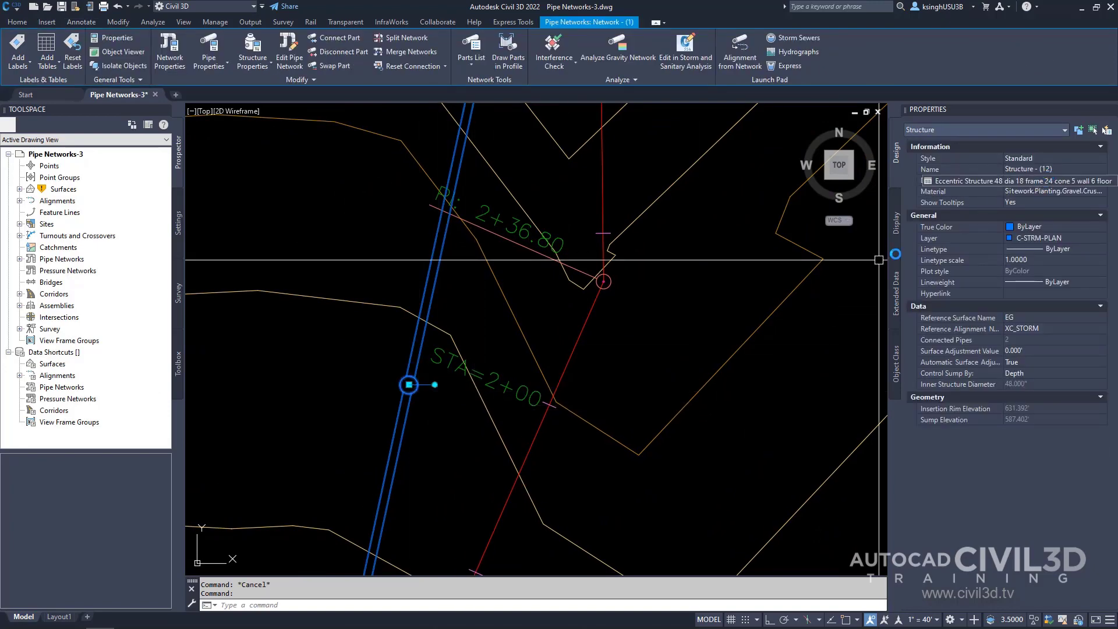
{"action": "scroll", "coordinate": [597, 354], "scroll_direction": "down", "scroll_amount": 5}
{"action": "key", "text": "Escape"}
{"action": "scroll", "coordinate": [594, 198], "scroll_direction": "up", "scroll_amount": 5}
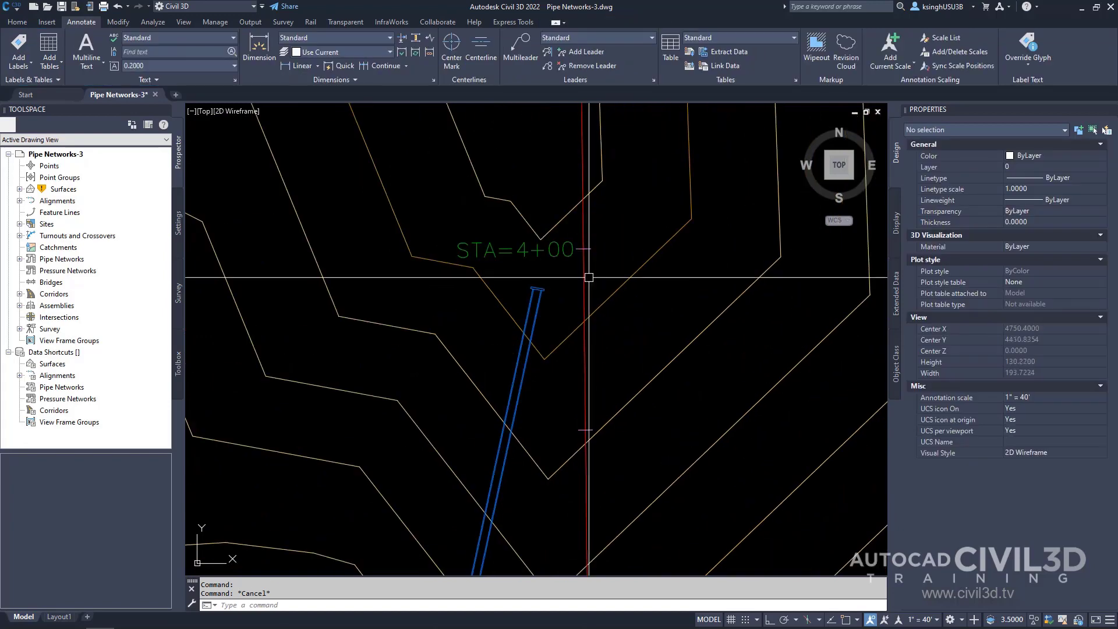
{"action": "left_click", "coordinate": [493, 312]}
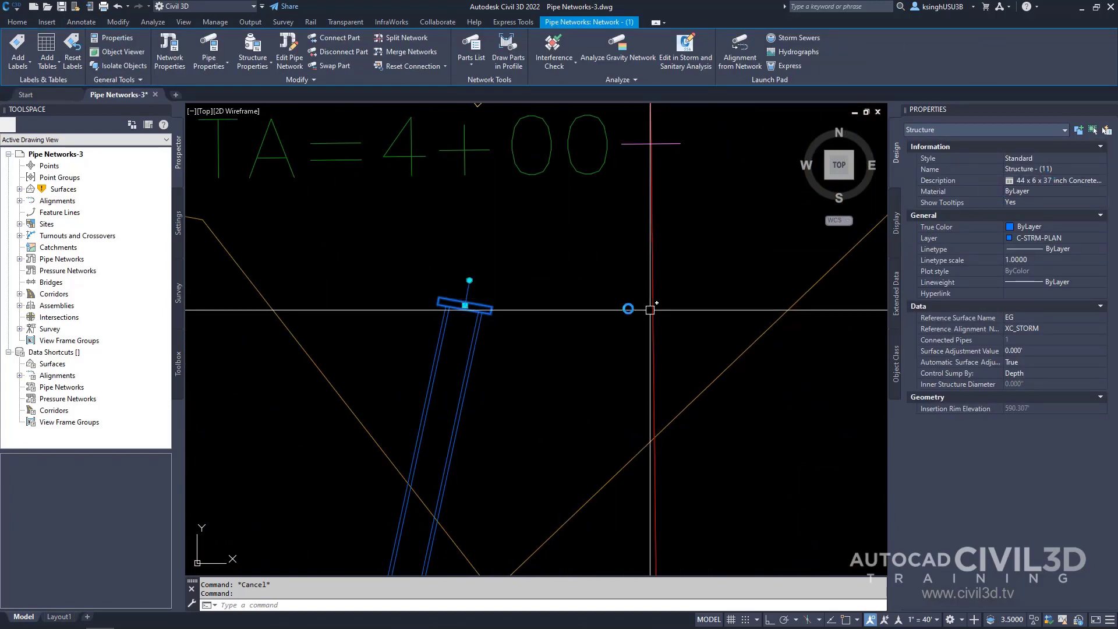
{"action": "key", "text": "Escape"}
- Select the road profile view PV - (1) that shows the storm network parts
{"action": "scroll", "coordinate": [599, 305], "scroll_direction": "down", "scroll_amount": 5}
{"action": "scroll", "coordinate": [600, 305], "scroll_direction": "down", "scroll_amount": 12}
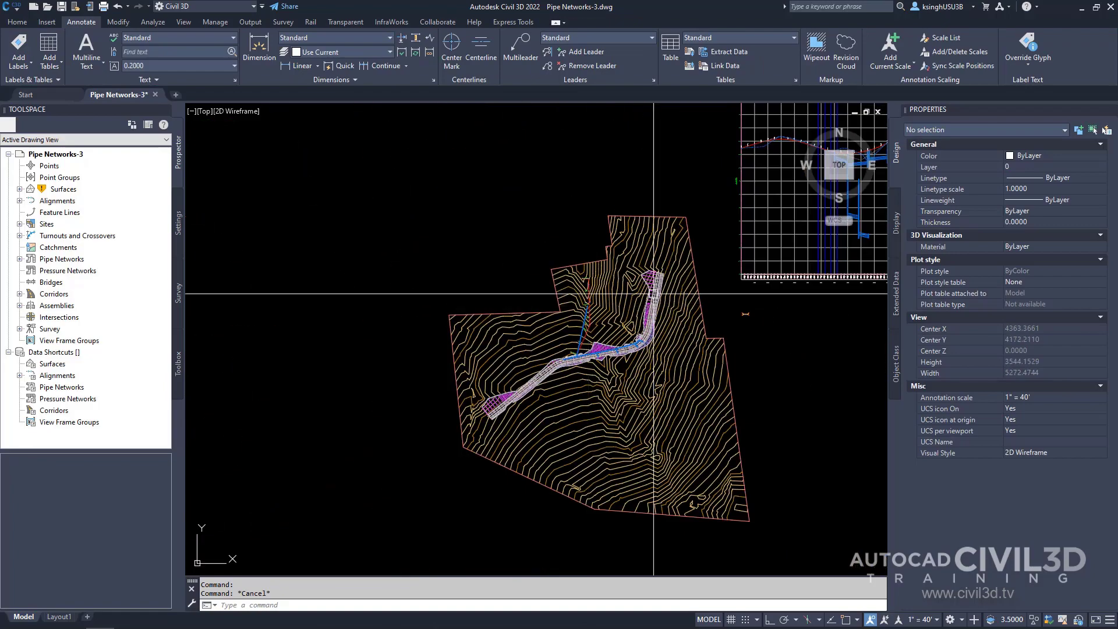
{"action": "middle_click_drag", "start_coordinate": [687, 292], "coordinate": [506, 347]}
{"action": "middle_click_drag", "start_coordinate": [663, 319], "coordinate": [577, 424]}
{"action": "scroll", "coordinate": [617, 387], "scroll_direction": "up", "scroll_amount": 3}
{"action": "scroll", "coordinate": [600, 389], "scroll_direction": "down", "scroll_amount": 1}
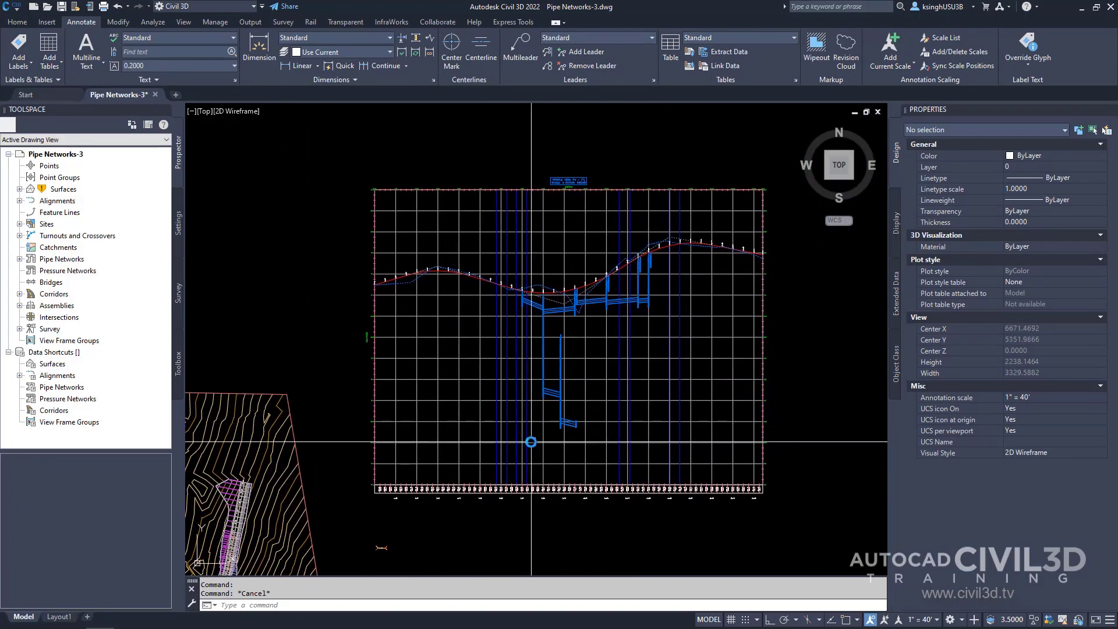
{"action": "left_click", "coordinate": [599, 401]}
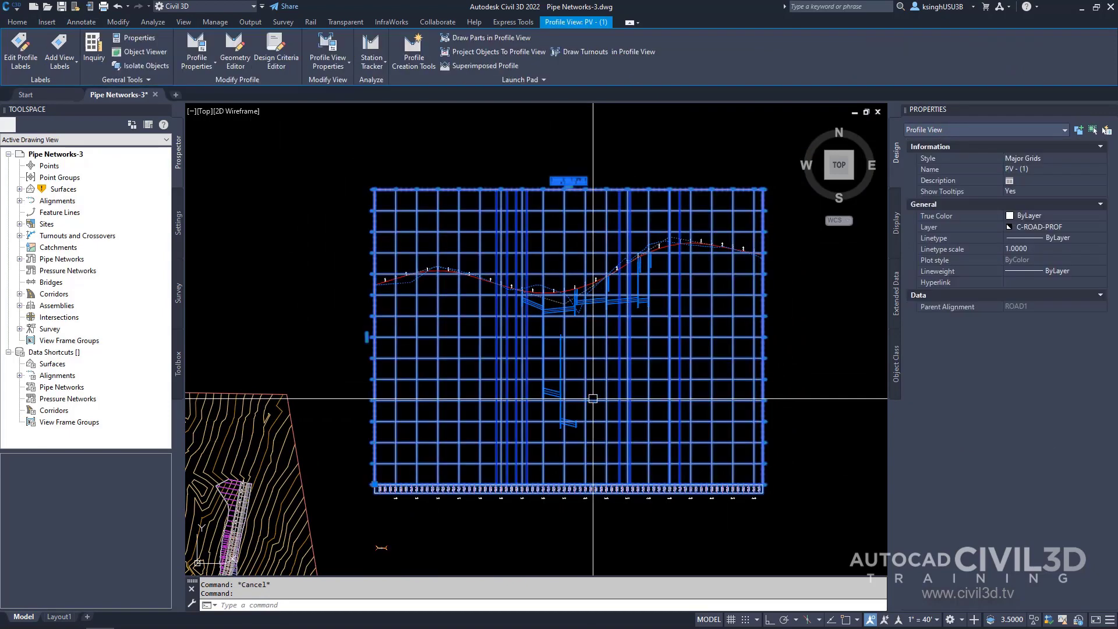
- Turn off drawing of Pipe - (10), Pipe - (10) (1), Structure - (11) and Structure - (12) in the profile view PV - (1)
{"action": "right_click", "coordinate": [597, 392]}
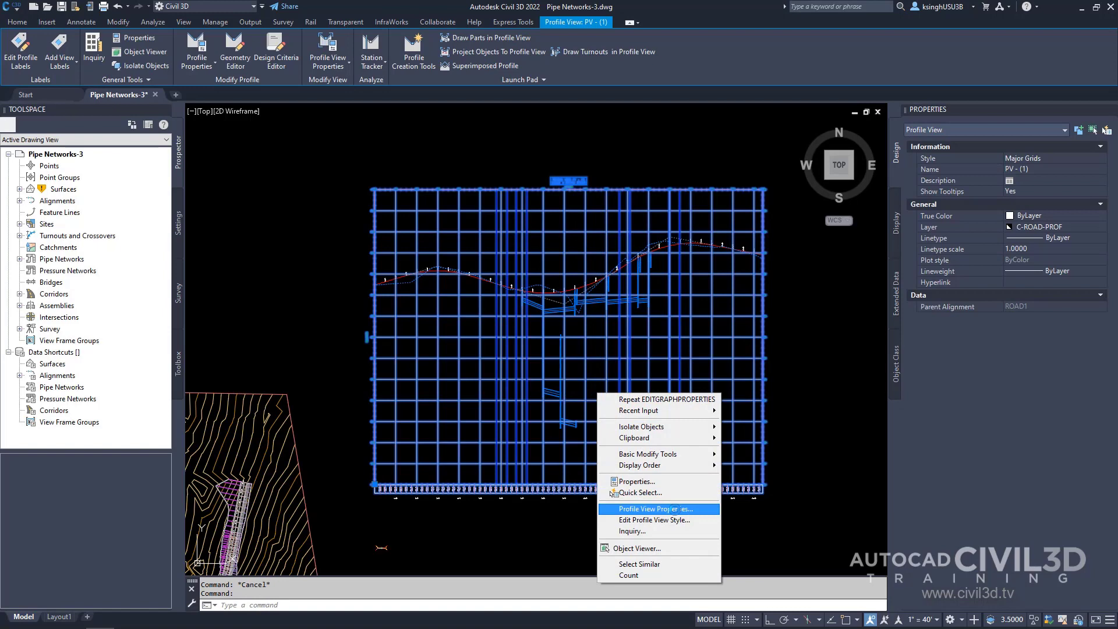
{"action": "left_click", "coordinate": [674, 508]}
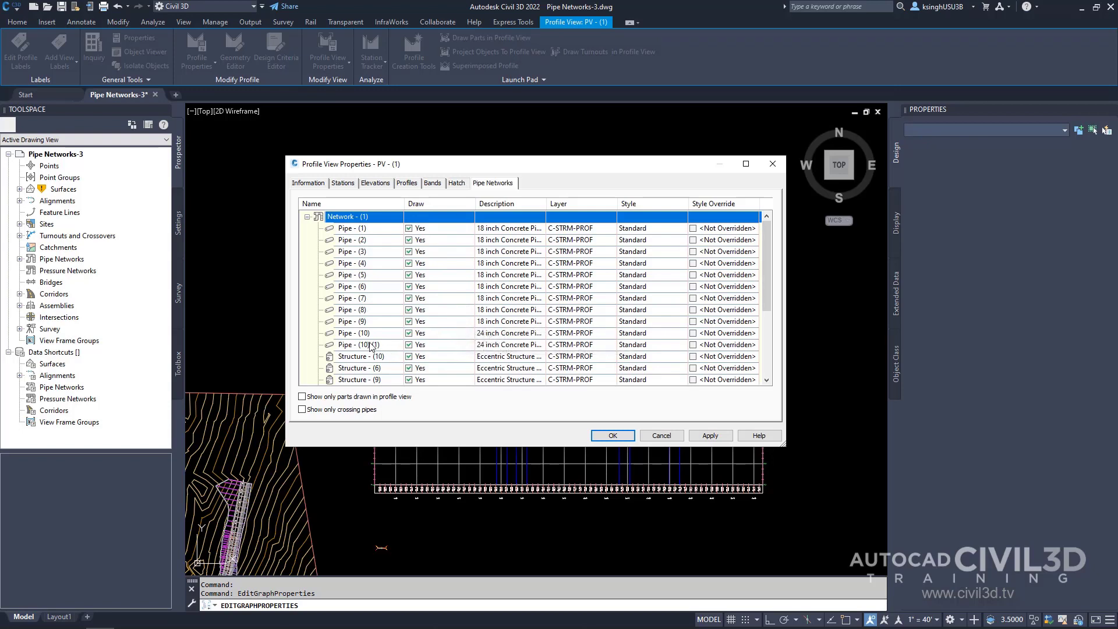
{"action": "left_click", "coordinate": [408, 333]}
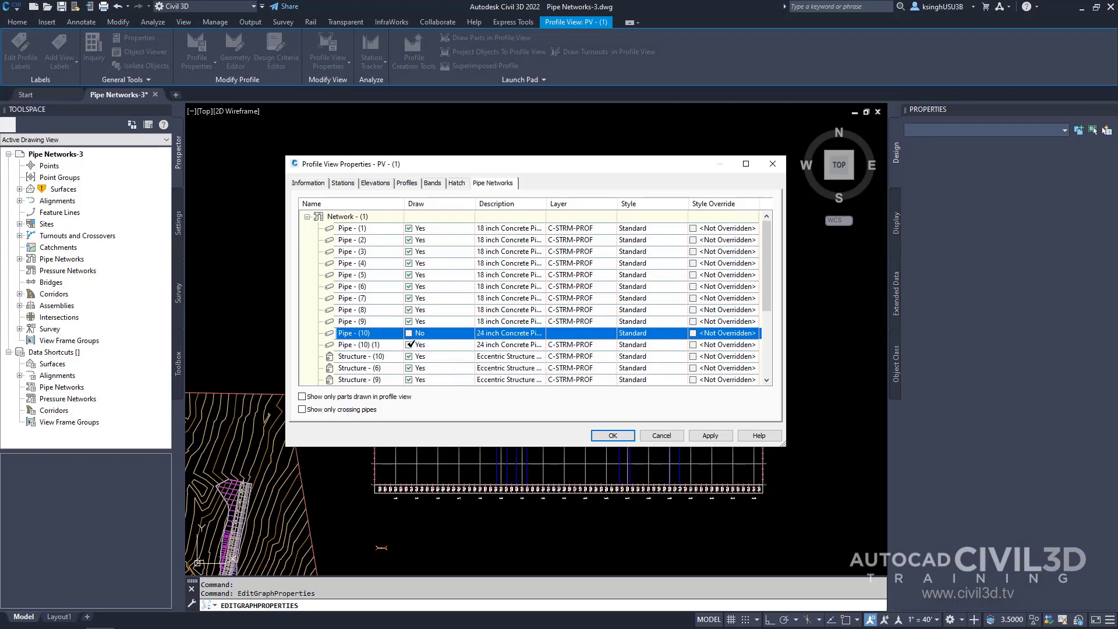
{"action": "left_click", "coordinate": [409, 344]}
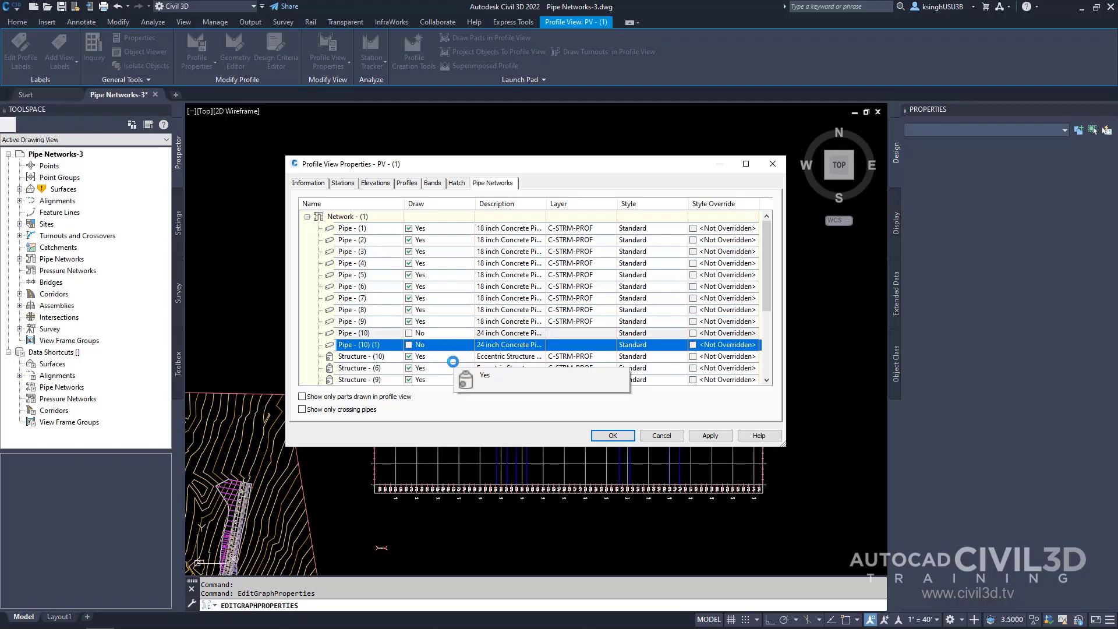
{"action": "scroll", "coordinate": [448, 322], "scroll_direction": "down", "scroll_amount": 3}
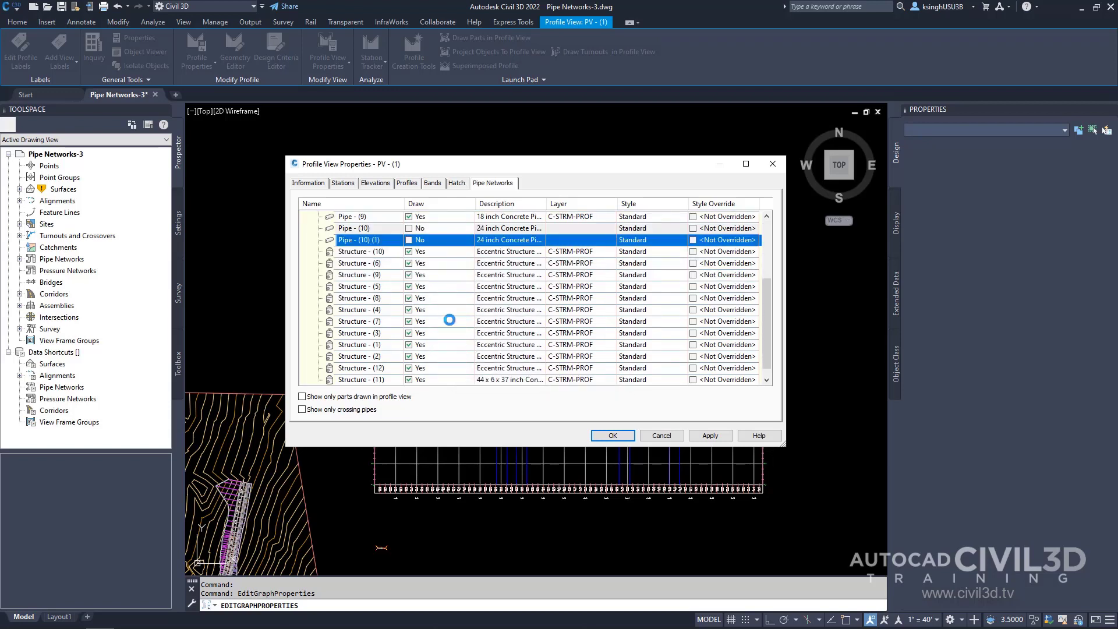
{"action": "left_click", "coordinate": [409, 368]}
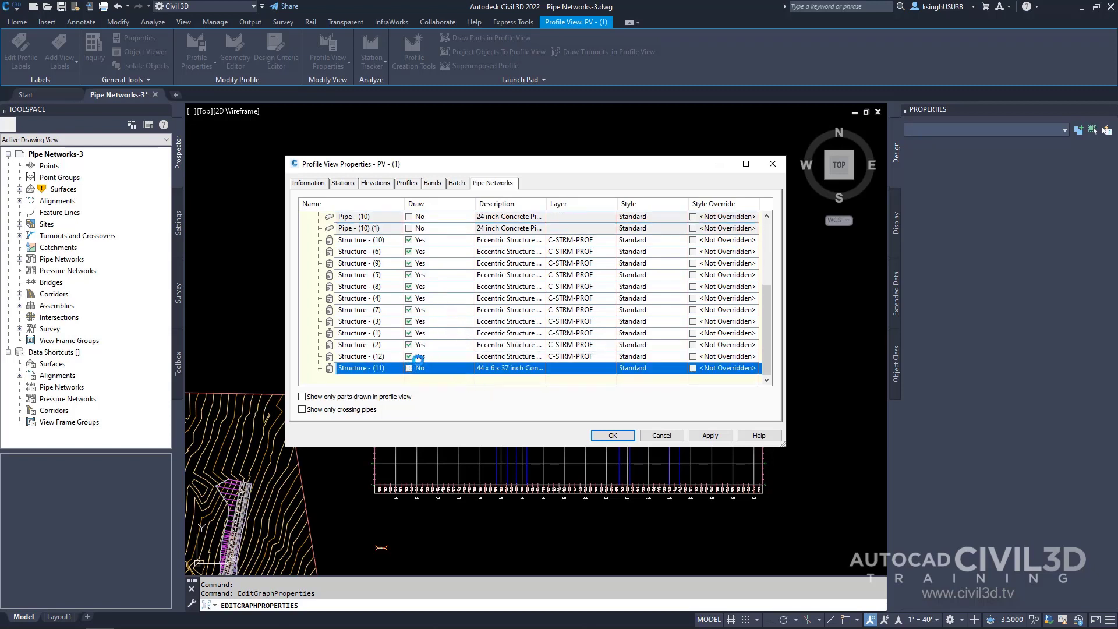
{"action": "left_click", "coordinate": [409, 356]}
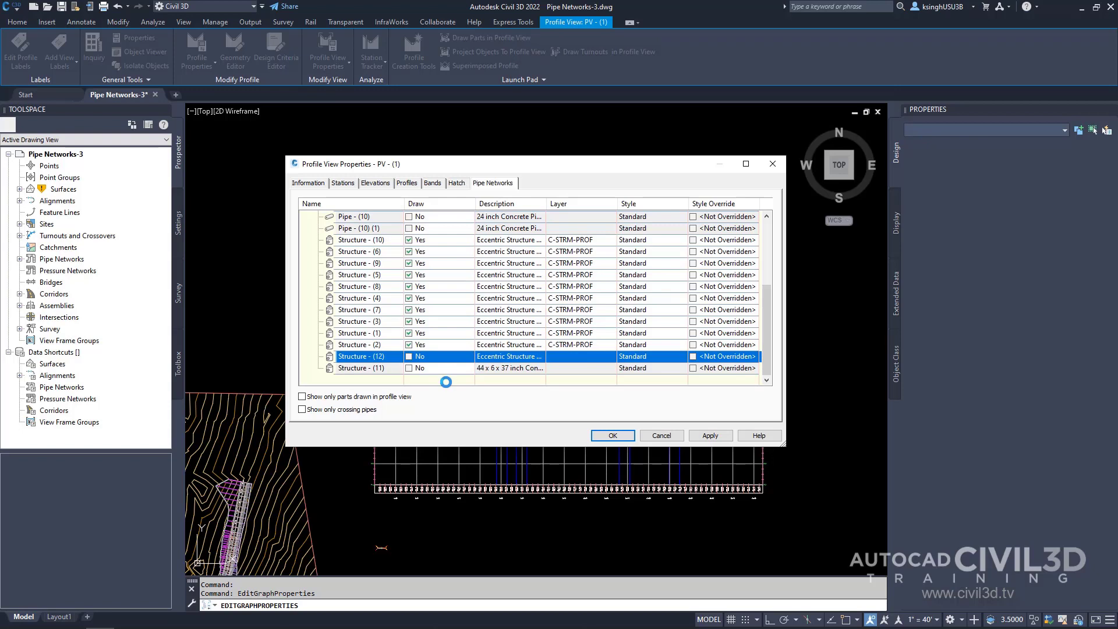
{"action": "left_click", "coordinate": [710, 435]}
{"action": "left_click", "coordinate": [613, 436]}
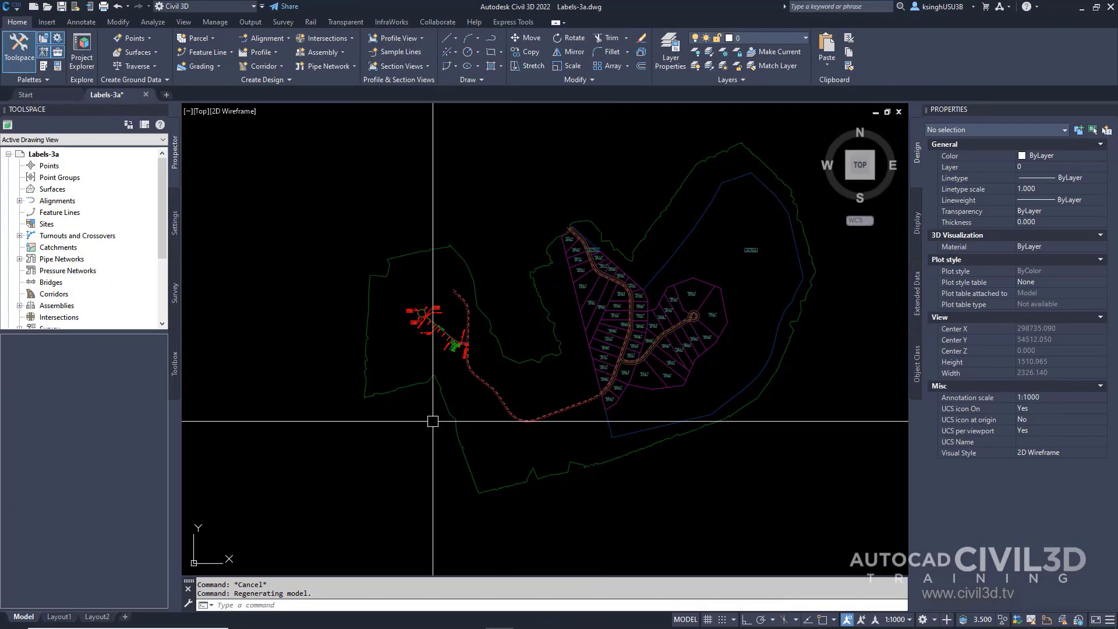
- Zoom to the West Street centerline alignment and examine the geometry point labels around its first curve
{"action": "left_click", "coordinate": [19, 201]}
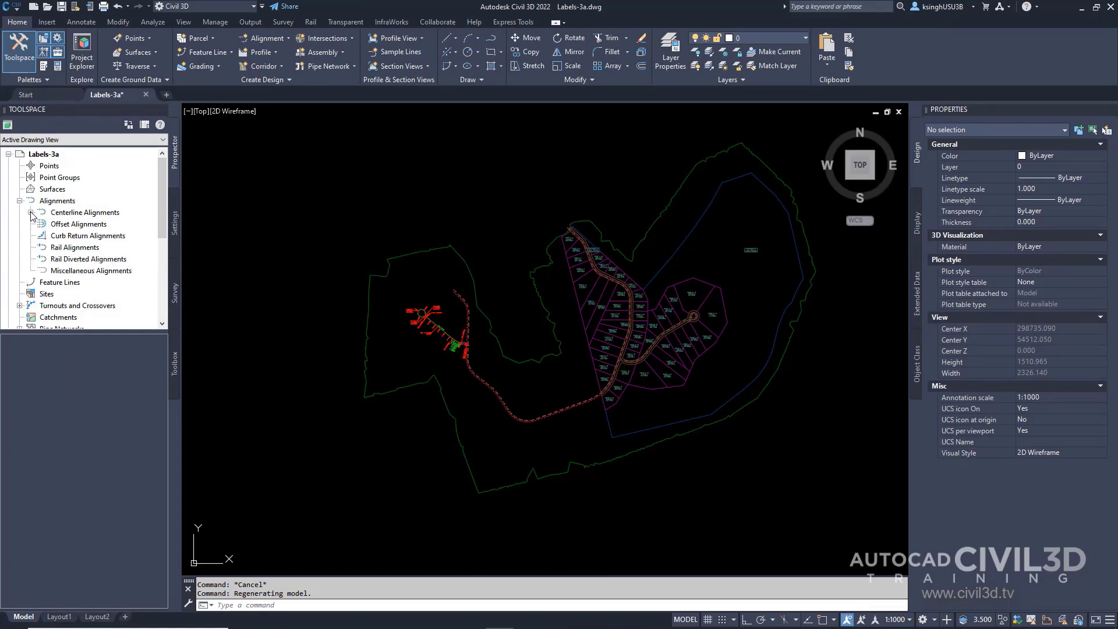
{"action": "left_click", "coordinate": [31, 212]}
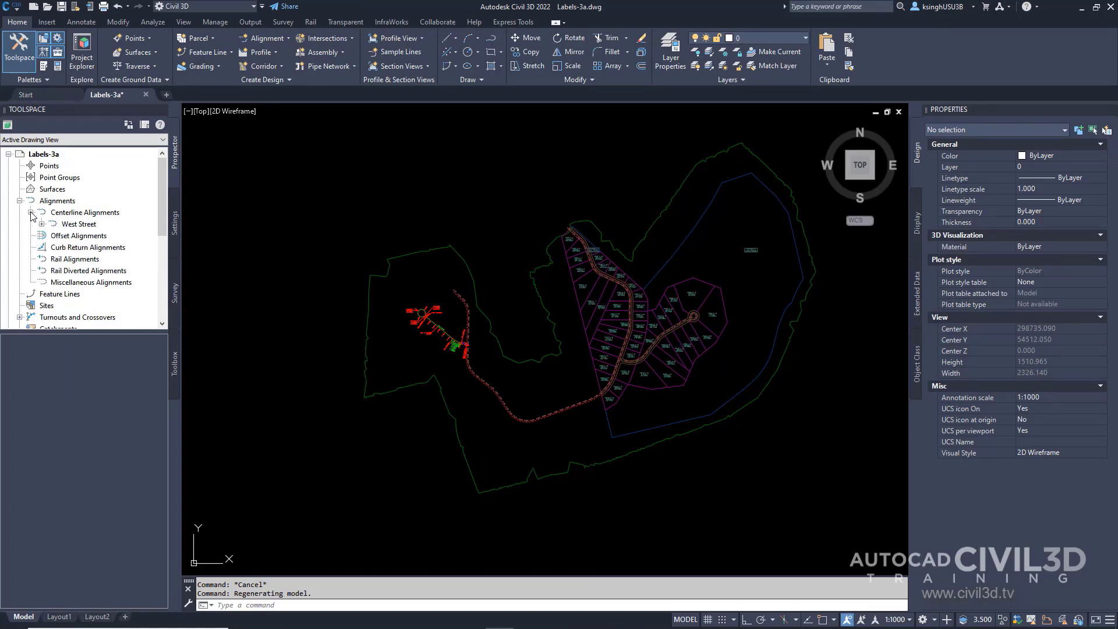
{"action": "left_click", "coordinate": [84, 224]}
{"action": "right_click", "coordinate": [86, 229]}
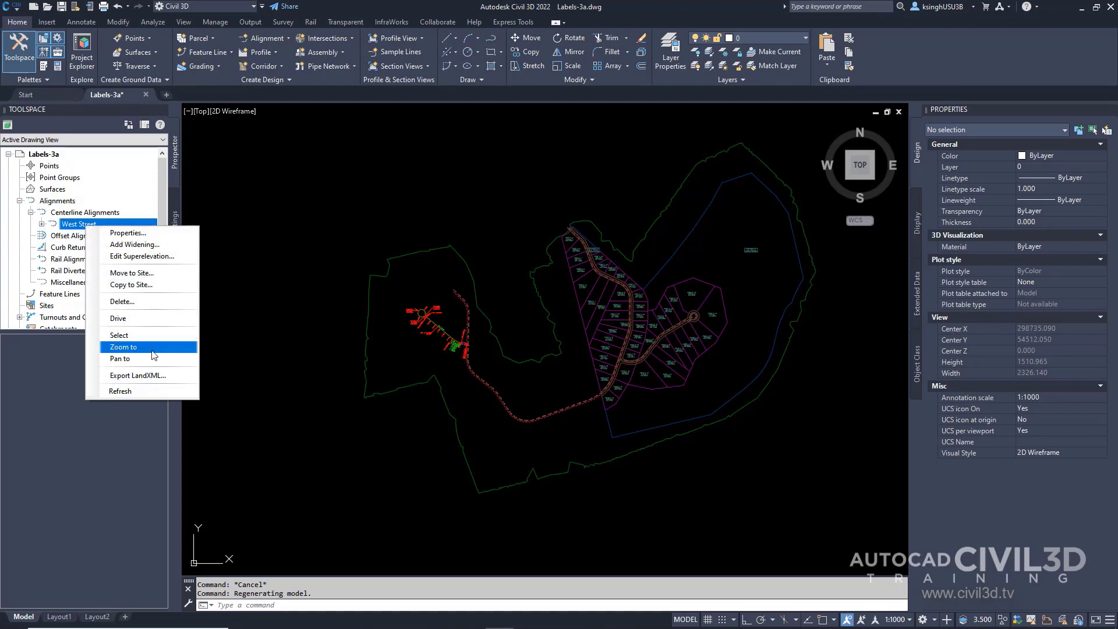
{"action": "left_click", "coordinate": [124, 347]}
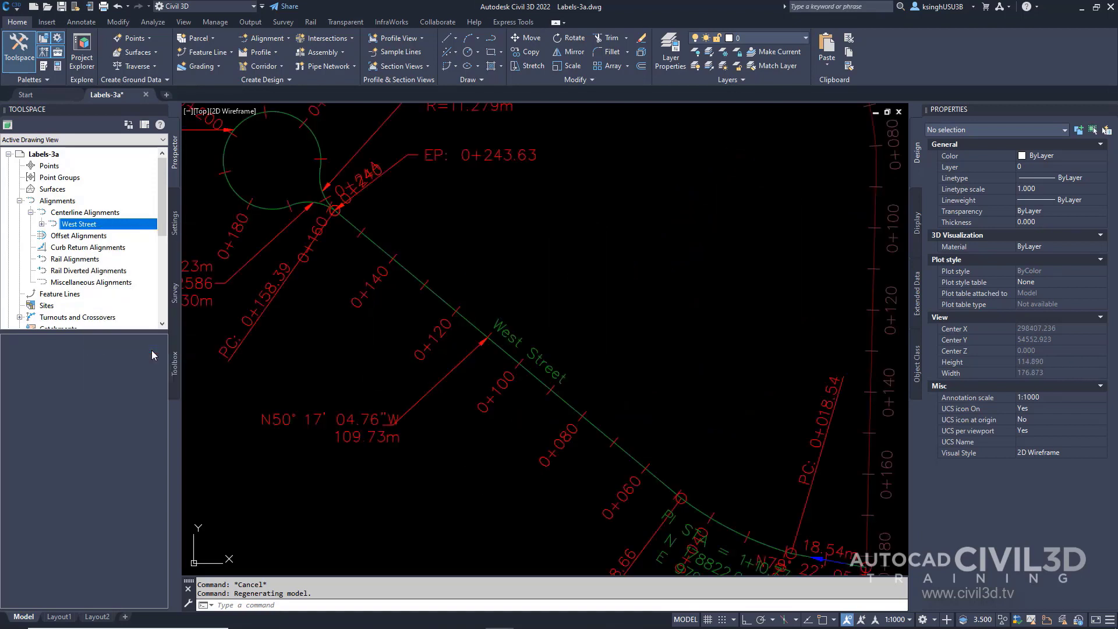
{"action": "scroll", "coordinate": [665, 361], "scroll_direction": "down", "scroll_amount": 2}
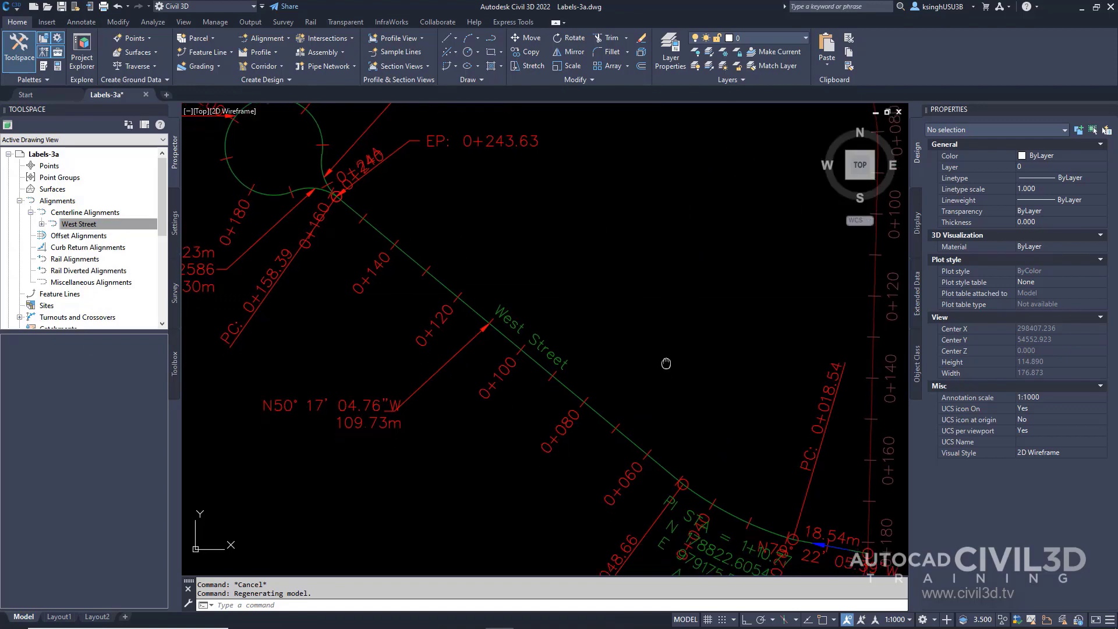
{"action": "middle_click_drag", "start_coordinate": [666, 349], "coordinate": [657, 331]}
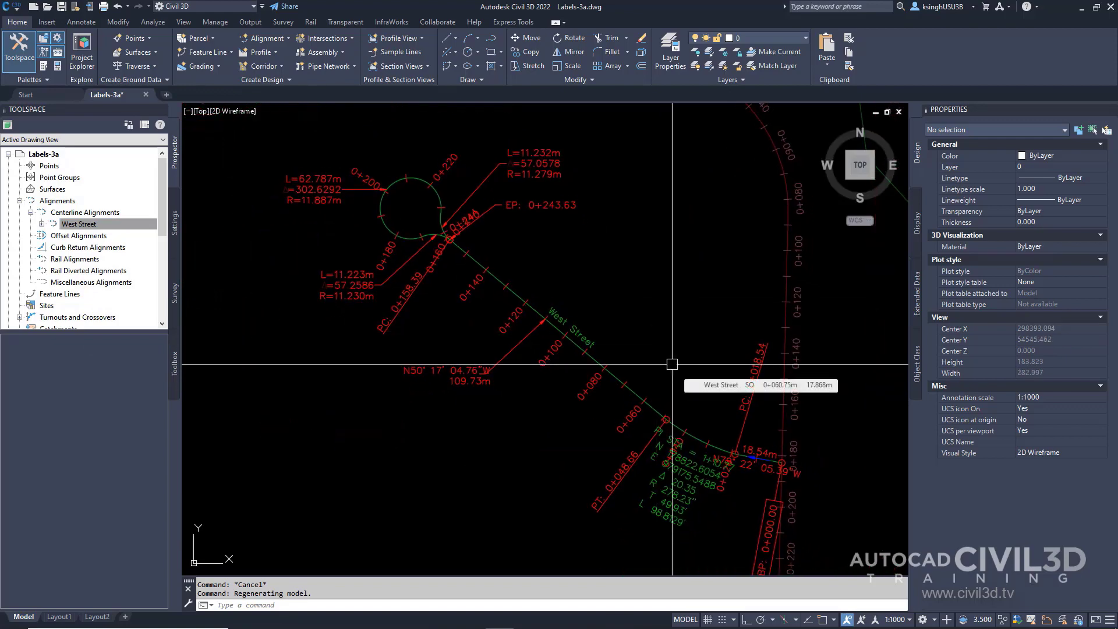
{"action": "mouse_move", "coordinate": [673, 475]}
{"action": "middle_mouse_down"}
{"action": "mouse_move", "coordinate": [642, 439]}
{"action": "mouse_move", "coordinate": [577, 412]}
{"action": "middle_mouse_up"}
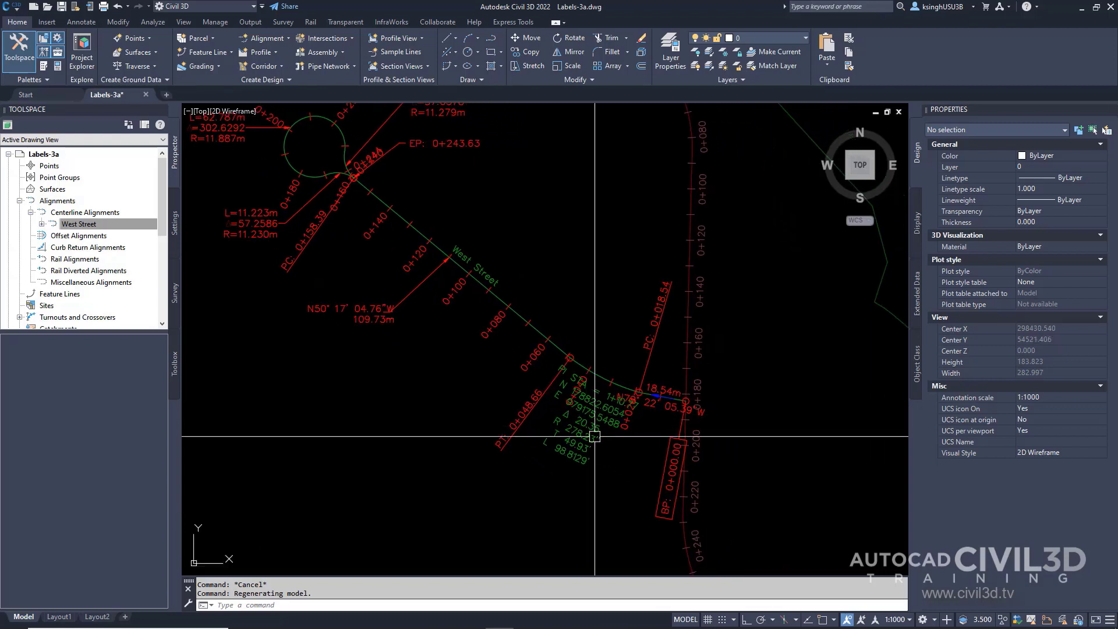
{"action": "scroll", "coordinate": [595, 434], "scroll_direction": "up", "scroll_amount": 2}
{"action": "middle_click_drag", "start_coordinate": [613, 445], "coordinate": [559, 407]}
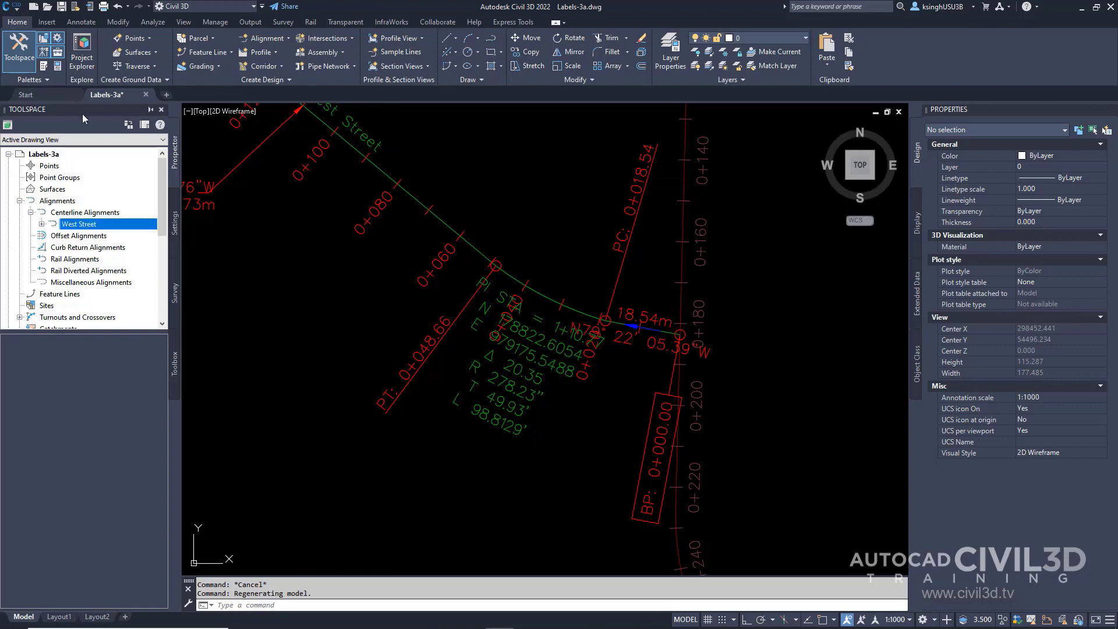
- Open the drawing settings of the Labels-3a drawing for editing
{"action": "left_click", "coordinate": [176, 228]}
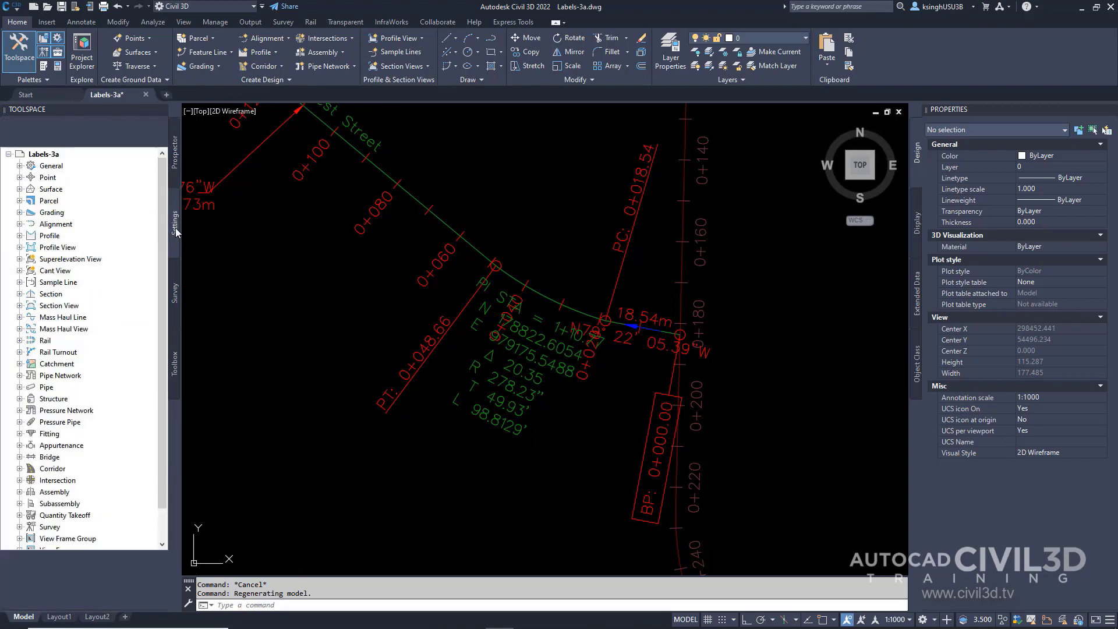
{"action": "left_click", "coordinate": [43, 154]}
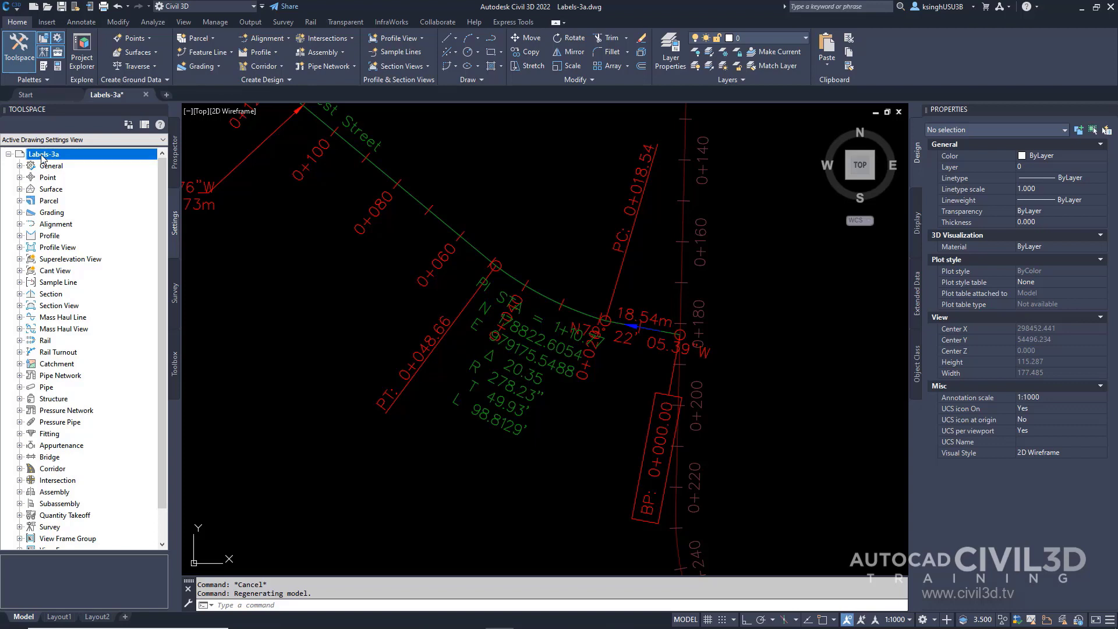
{"action": "right_click", "coordinate": [44, 156]}
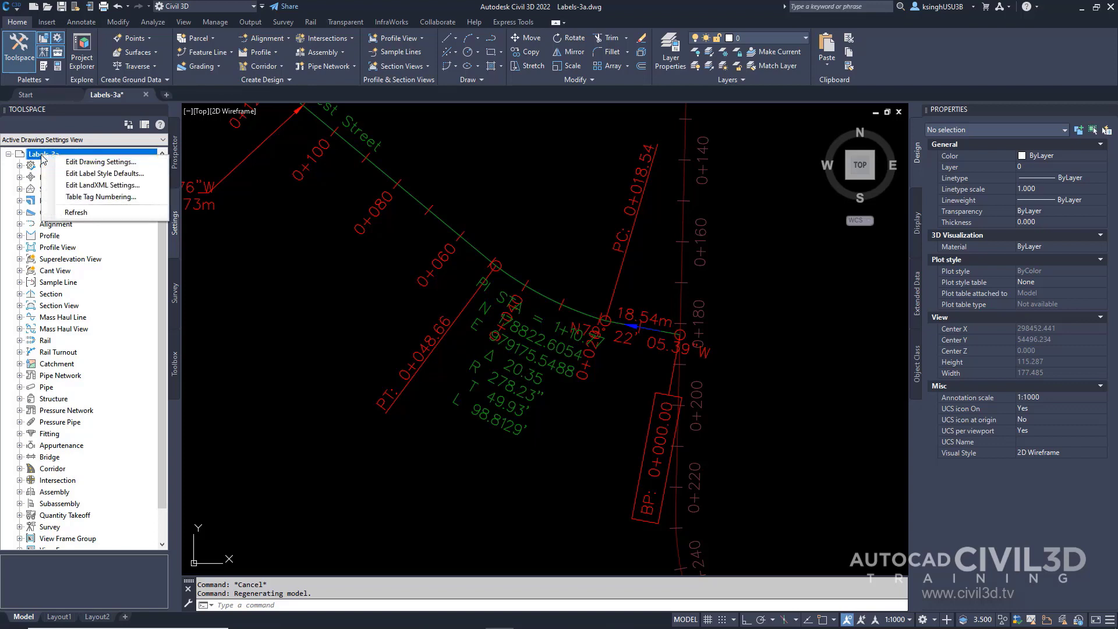
{"action": "left_click", "coordinate": [146, 163]}
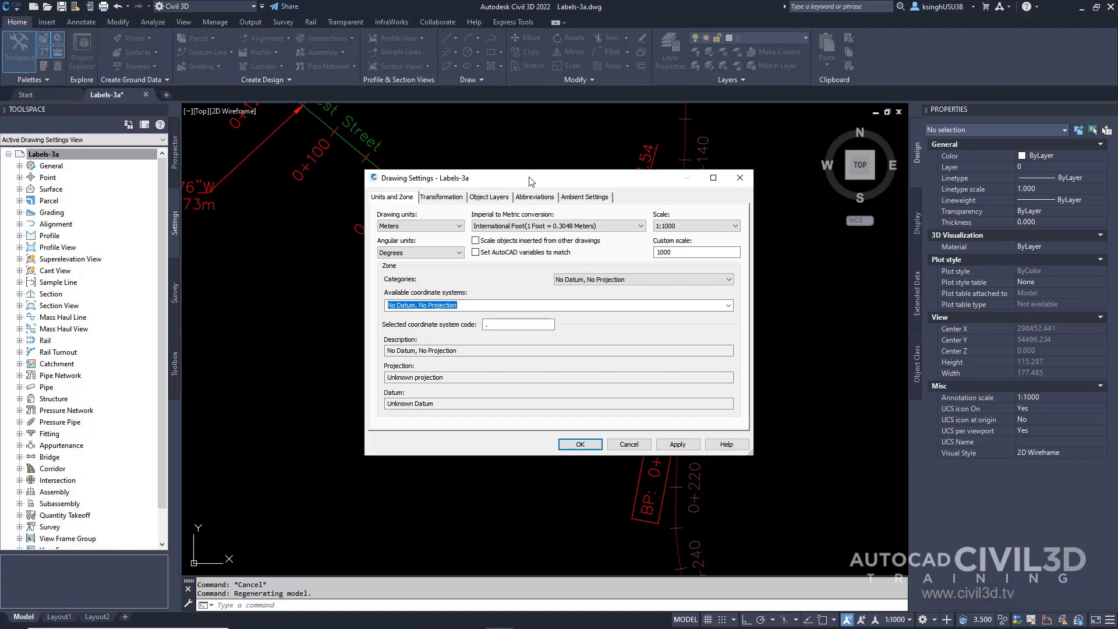
- Review the abbreviations and object layer settings, including the layers available for the Alignment object
{"action": "left_click", "coordinate": [548, 201]}
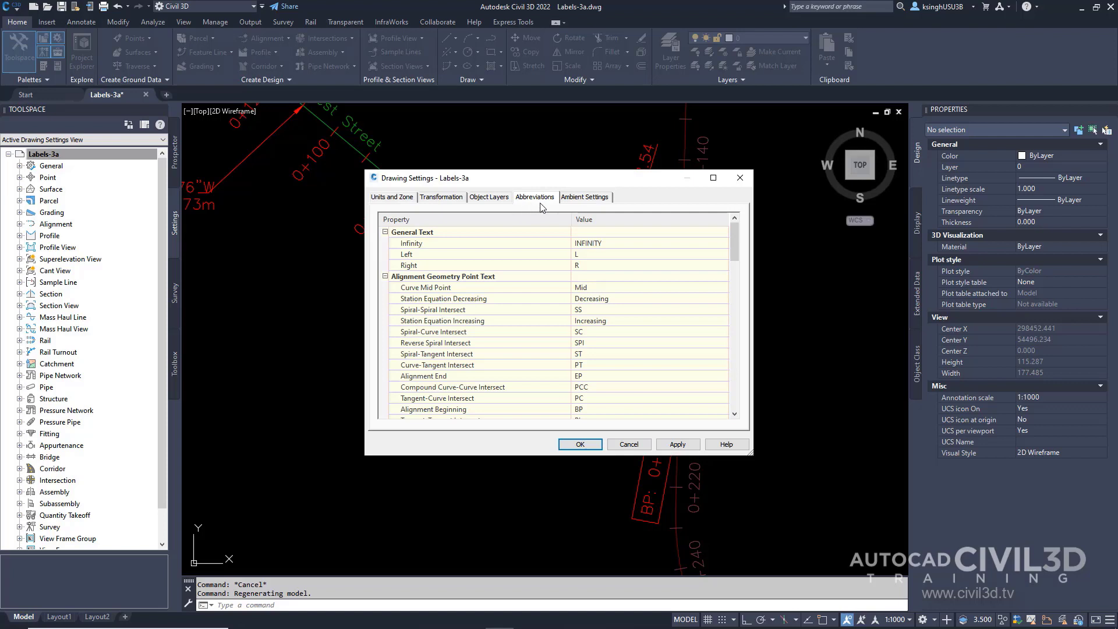
{"action": "left_click", "coordinate": [489, 198]}
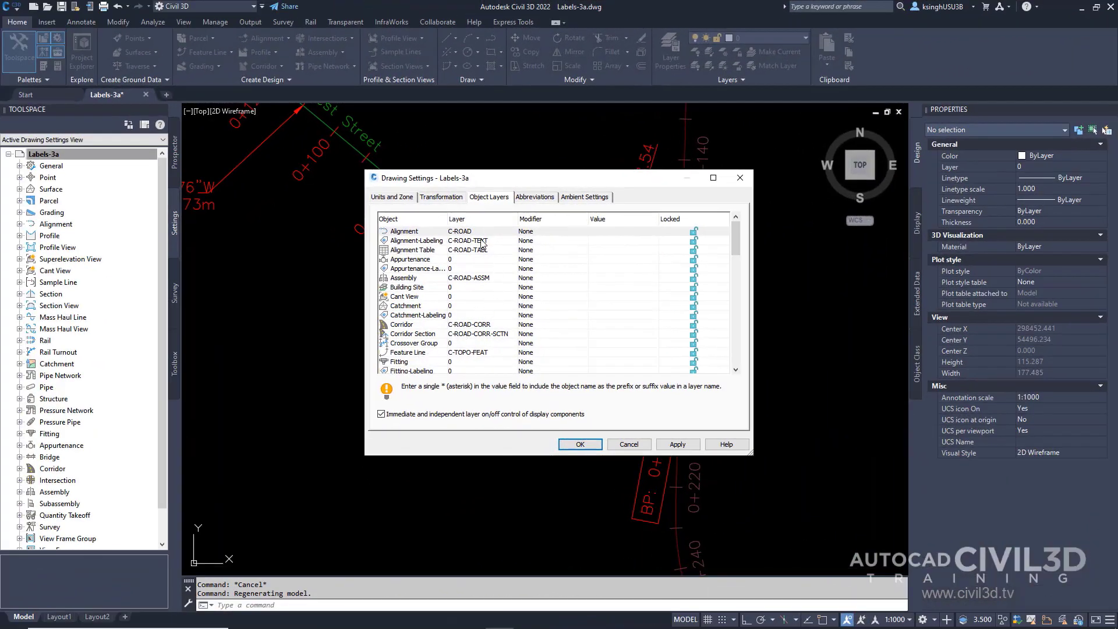
{"action": "left_click", "coordinate": [471, 233]}
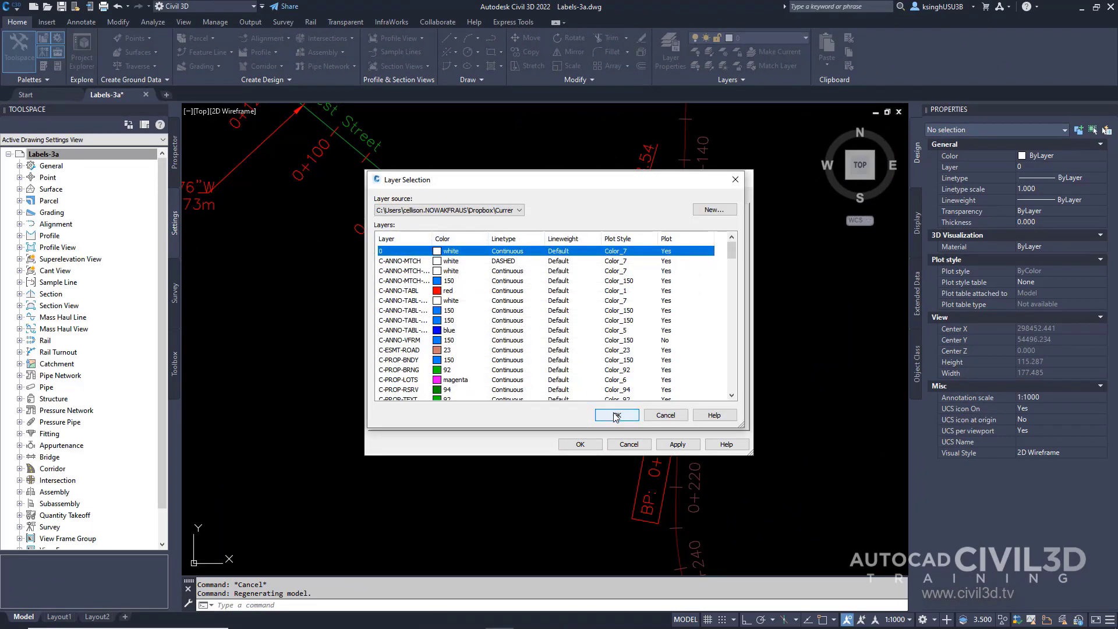
{"action": "left_click", "coordinate": [666, 415]}
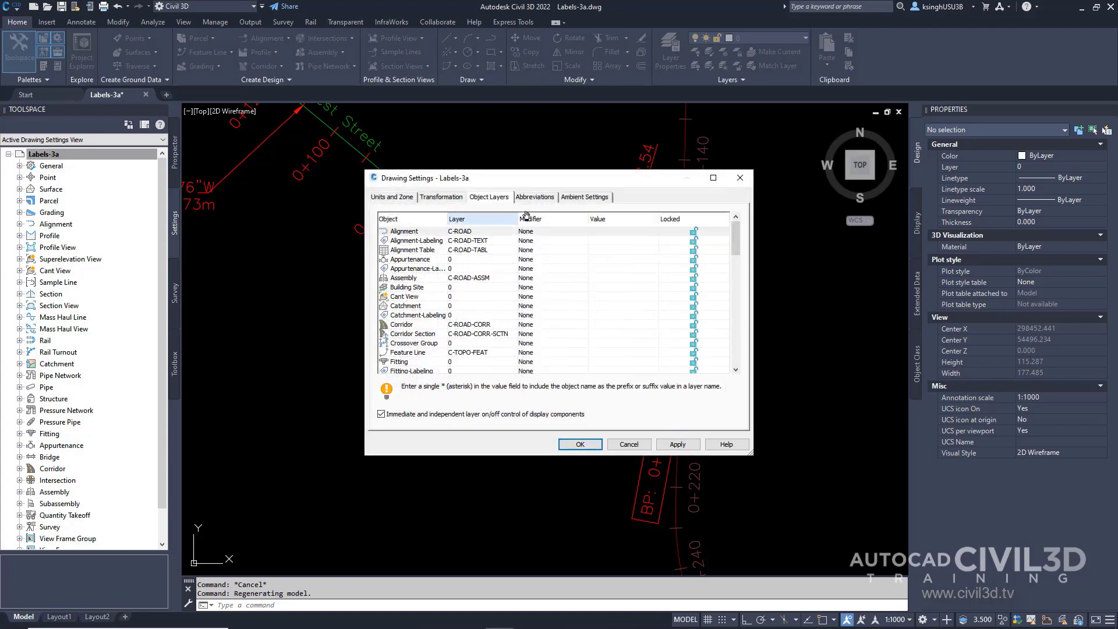
- In the alignment geometry point abbreviations, set the Alignment End text to "End"
{"action": "left_click", "coordinate": [540, 200]}
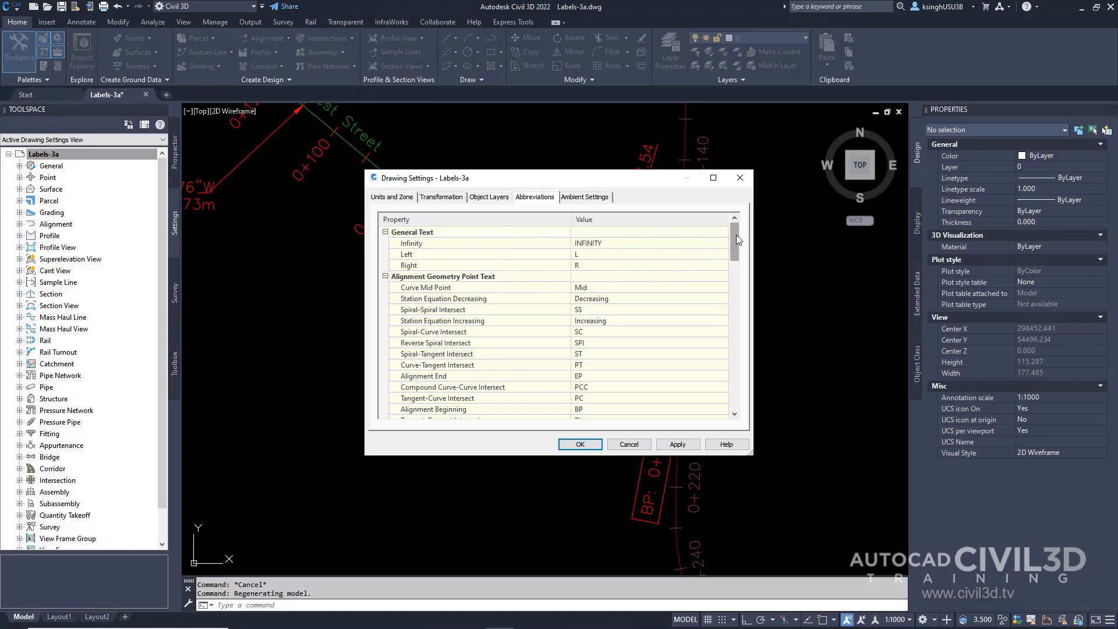
{"action": "left_click_drag", "start_coordinate": [736, 235], "coordinate": [734, 248]}
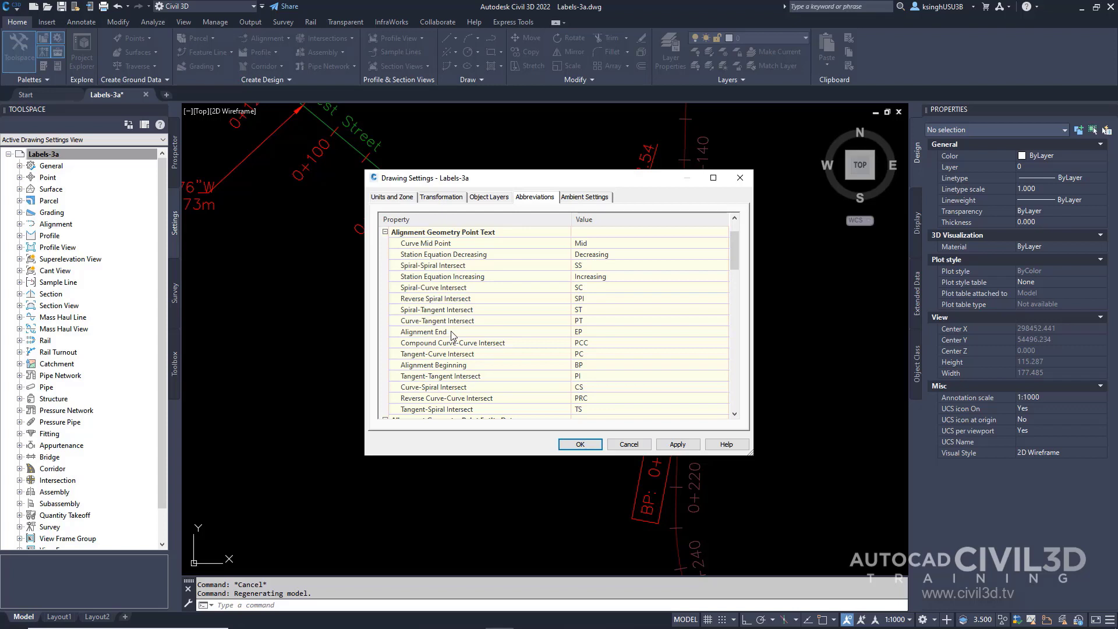
{"action": "double_click", "coordinate": [581, 333]}
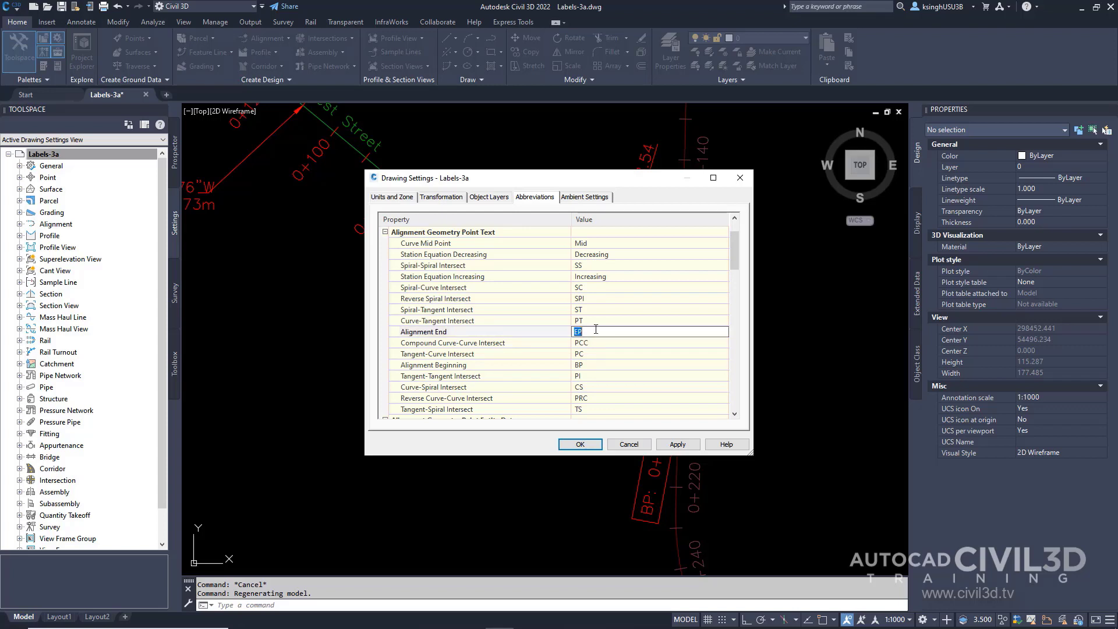
{"action": "type", "text": "End"}
{"action": "key", "text": "Return"}
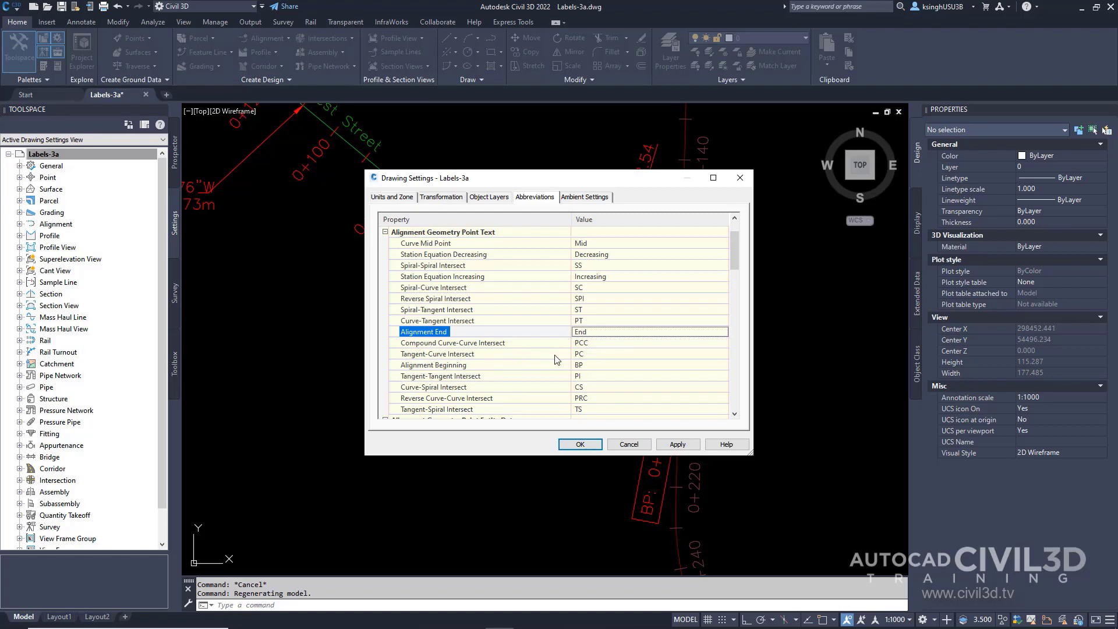
- Set the Tangent-Curve Intersect abbreviation to "Tan-Cur"
{"action": "left_click", "coordinate": [586, 355]}
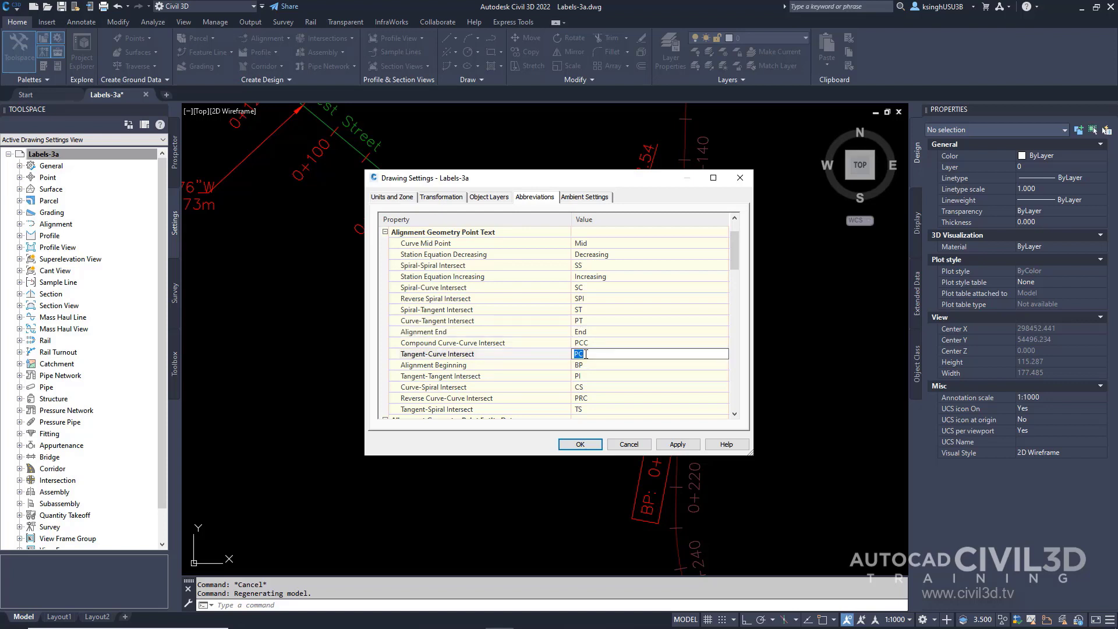
{"action": "type", "text": "Tan"}
{"action": "type", "text": "Cur"}
{"action": "key", "text": "Return"}
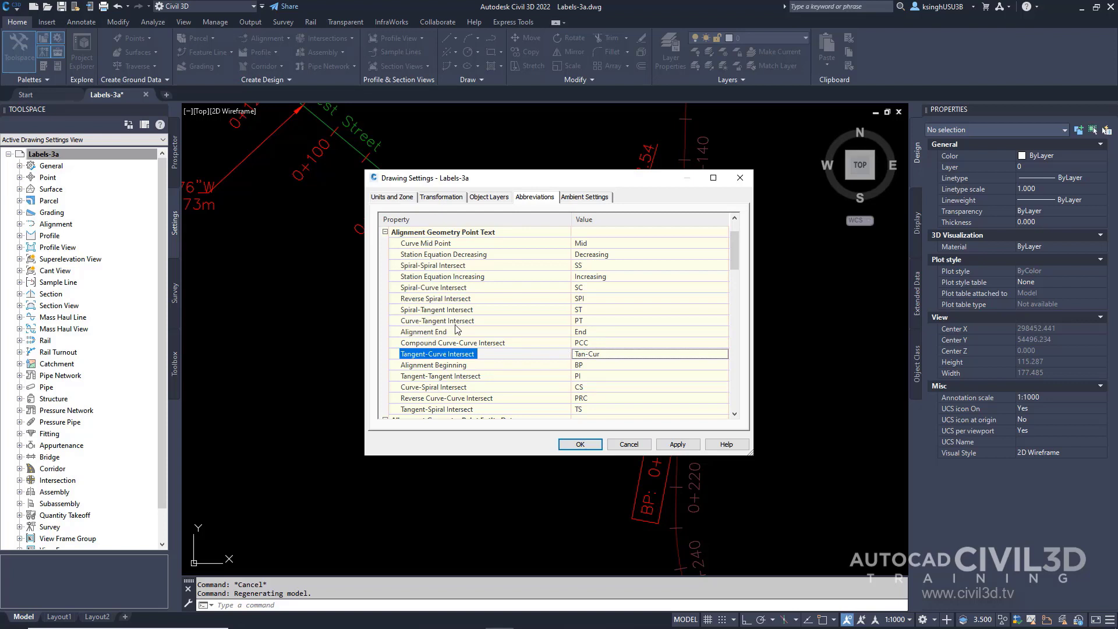
- Set the Curve-Tangent Intersect abbreviation to "Cur-Tan", accept the drawing settings and inspect the West Street labels
{"action": "double_click", "coordinate": [584, 321]}
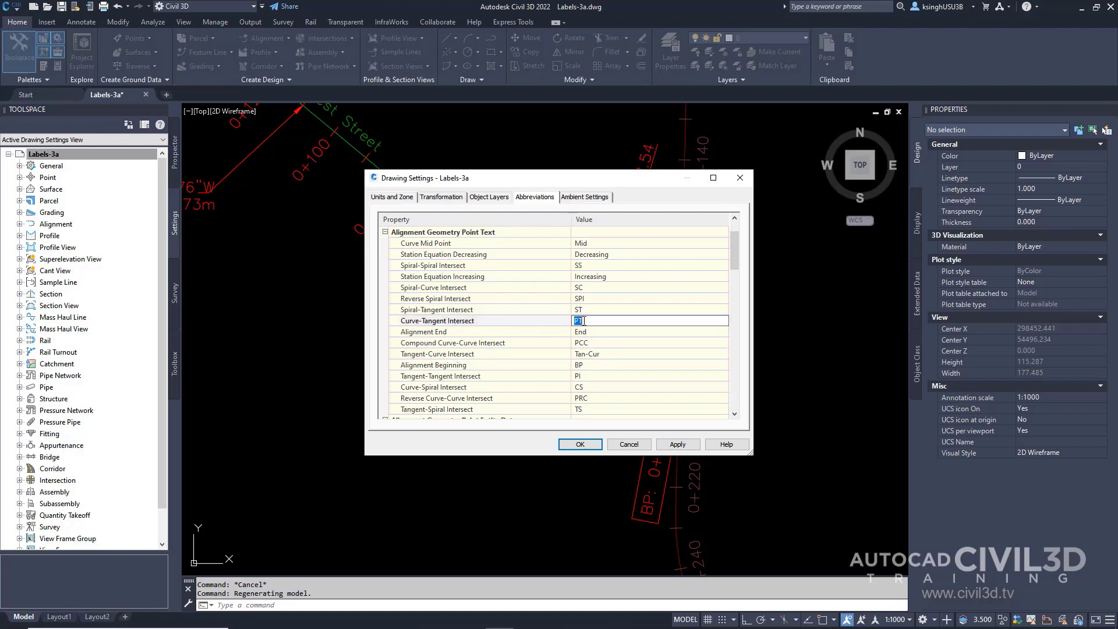
{"action": "type", "text": "Cur-Tan"}
{"action": "key", "text": "Return"}
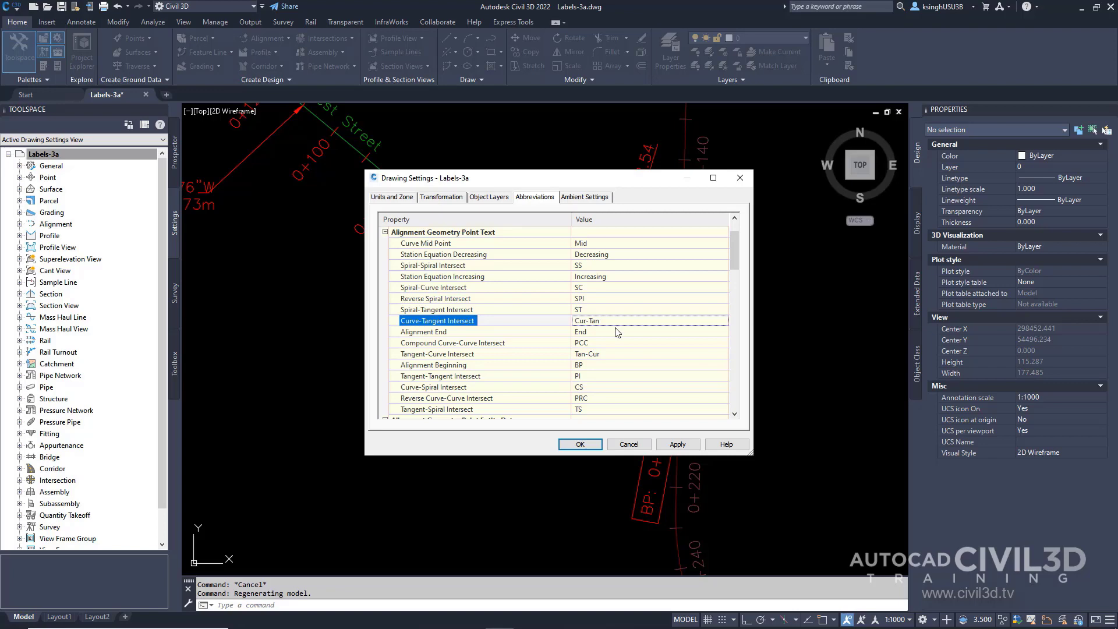
{"action": "left_click", "coordinate": [579, 444]}
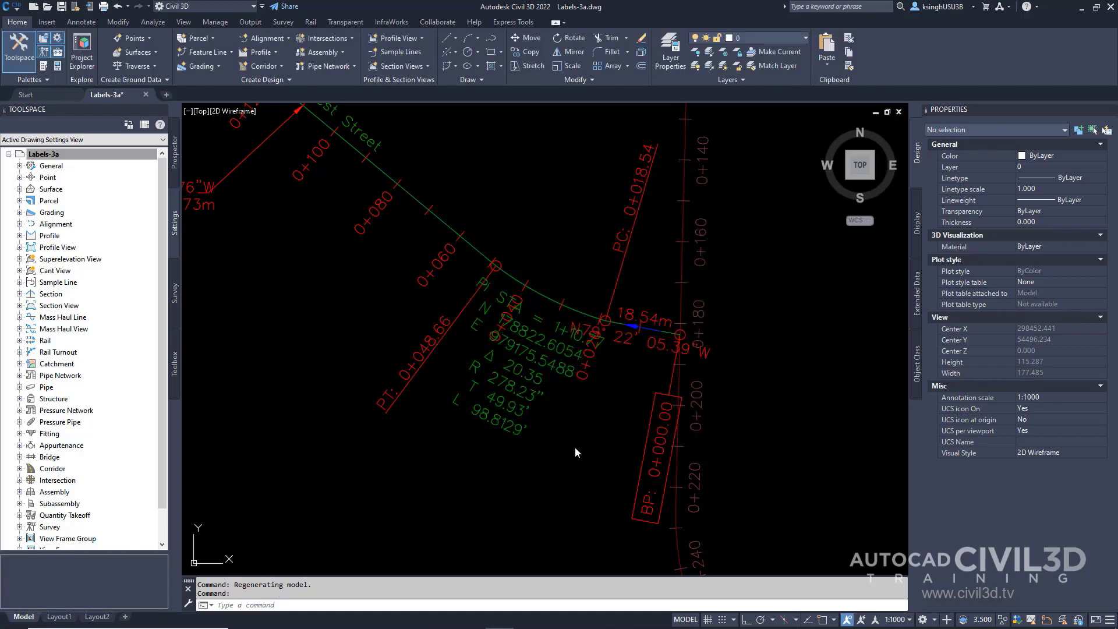
{"action": "scroll", "coordinate": [593, 403], "scroll_direction": "down", "scroll_amount": 3}
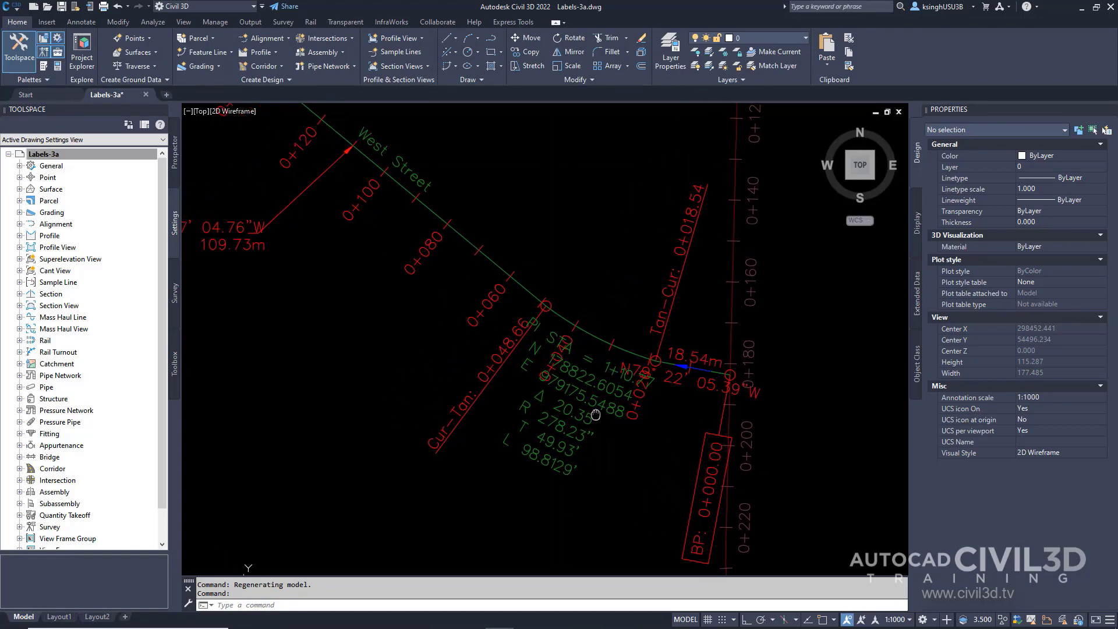
{"action": "scroll", "coordinate": [593, 403], "scroll_direction": "up", "scroll_amount": 3}
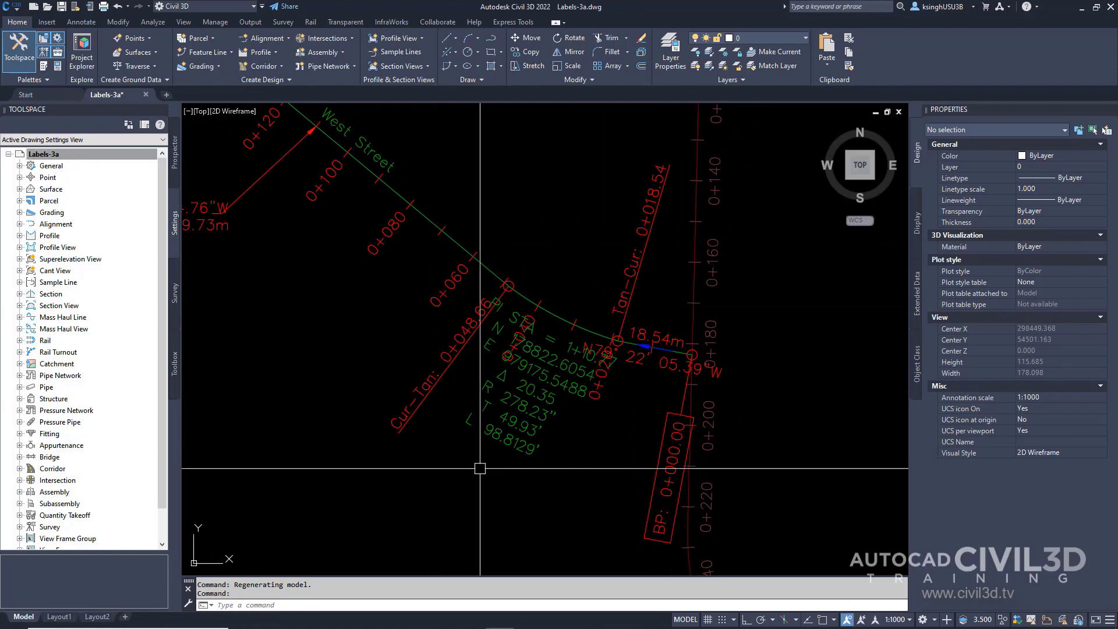
- Regenerate the drawing display with the REGEN command
{"action": "mouse_move", "coordinate": [480, 468]}
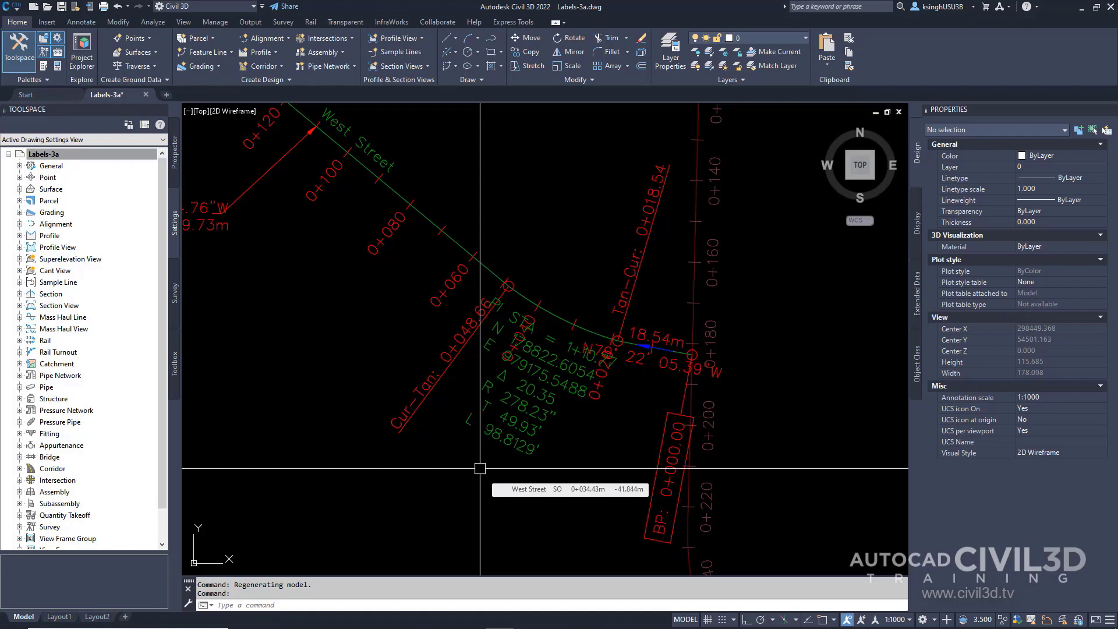
{"action": "type", "text": "regen"}
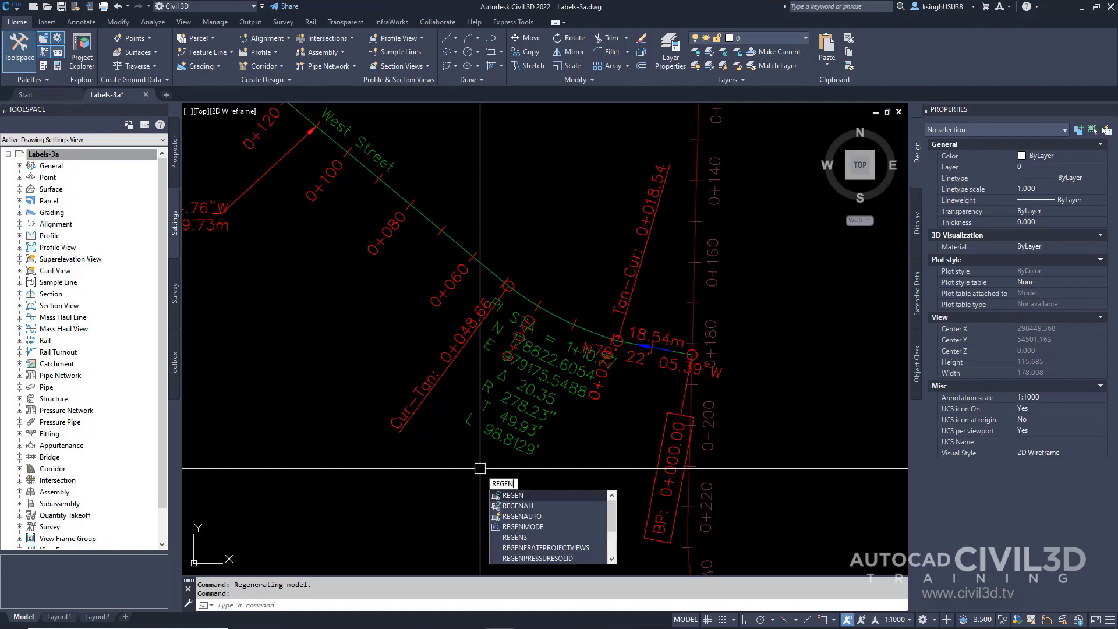
{"action": "key", "text": "Return"}
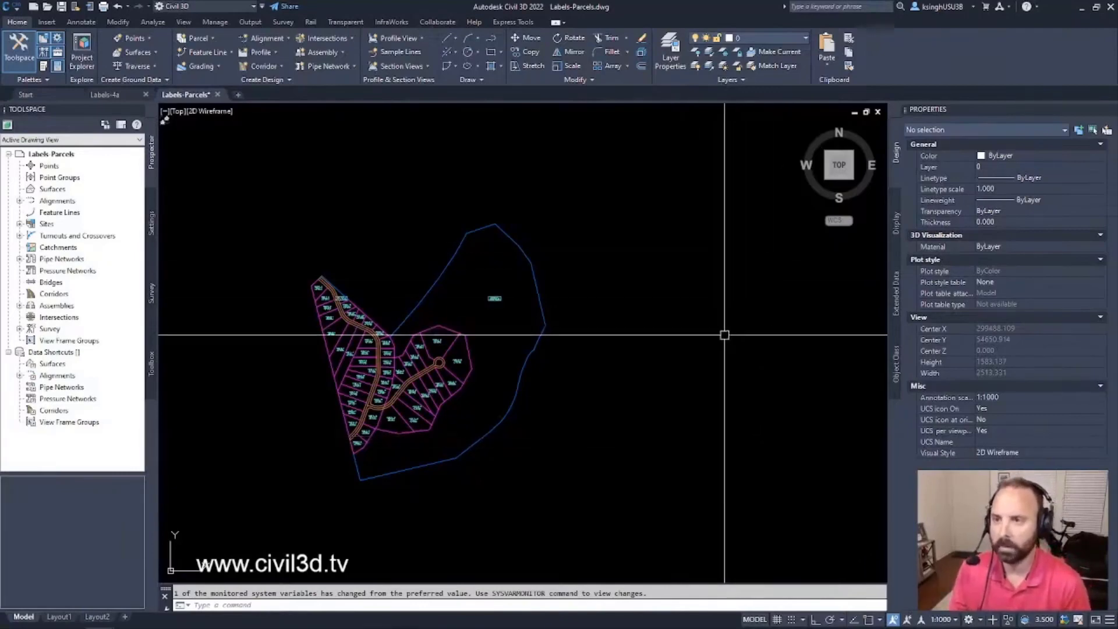
- Compare the Labels-4a drawing with the Labels-Parcels drawing, ending in Labels-4a
{"action": "left_click", "coordinate": [106, 94]}
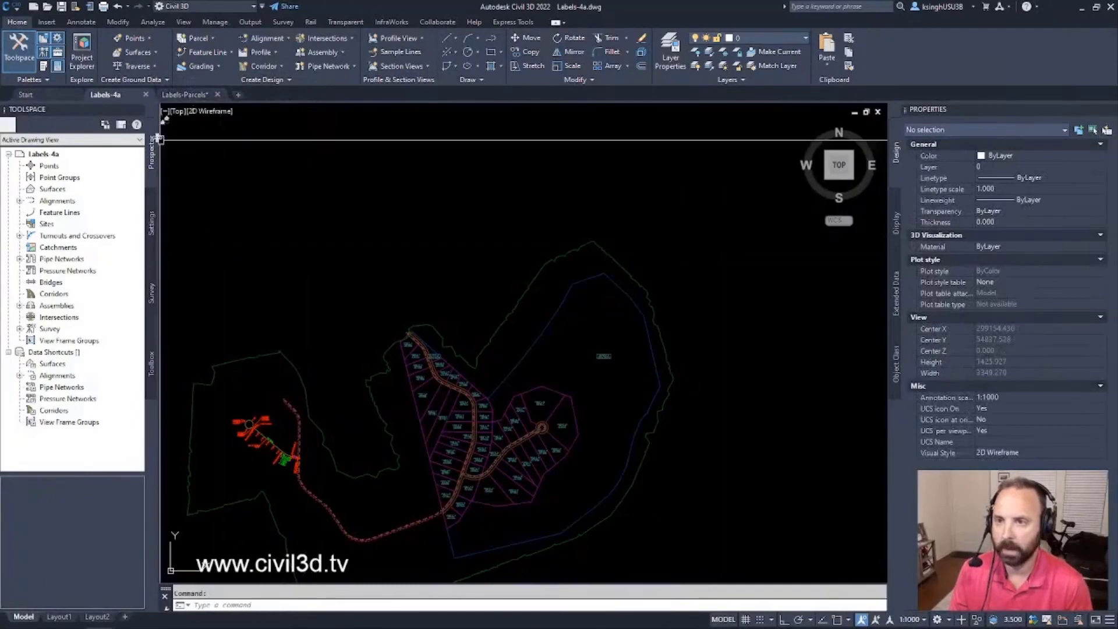
{"action": "mouse_move", "coordinate": [104, 98]}
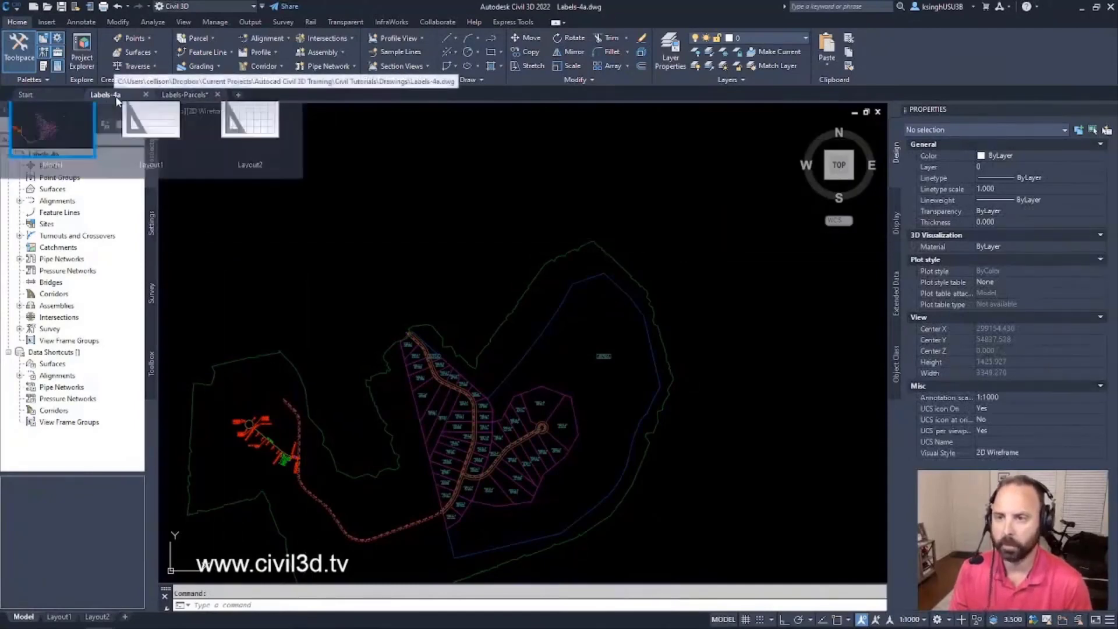
{"action": "left_click", "coordinate": [198, 96]}
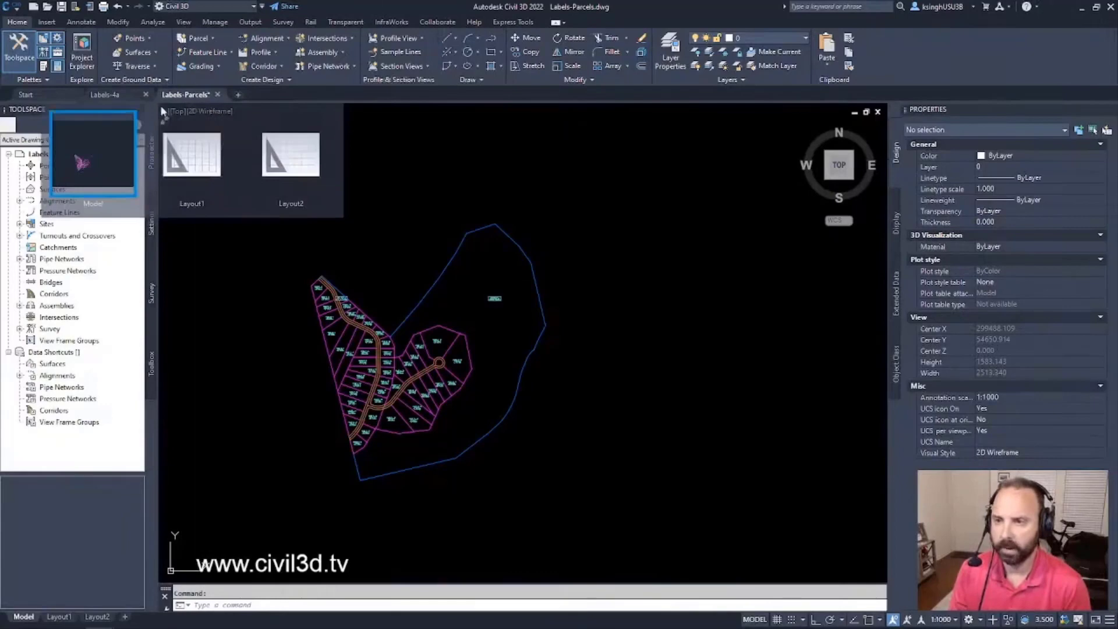
{"action": "left_click", "coordinate": [116, 96]}
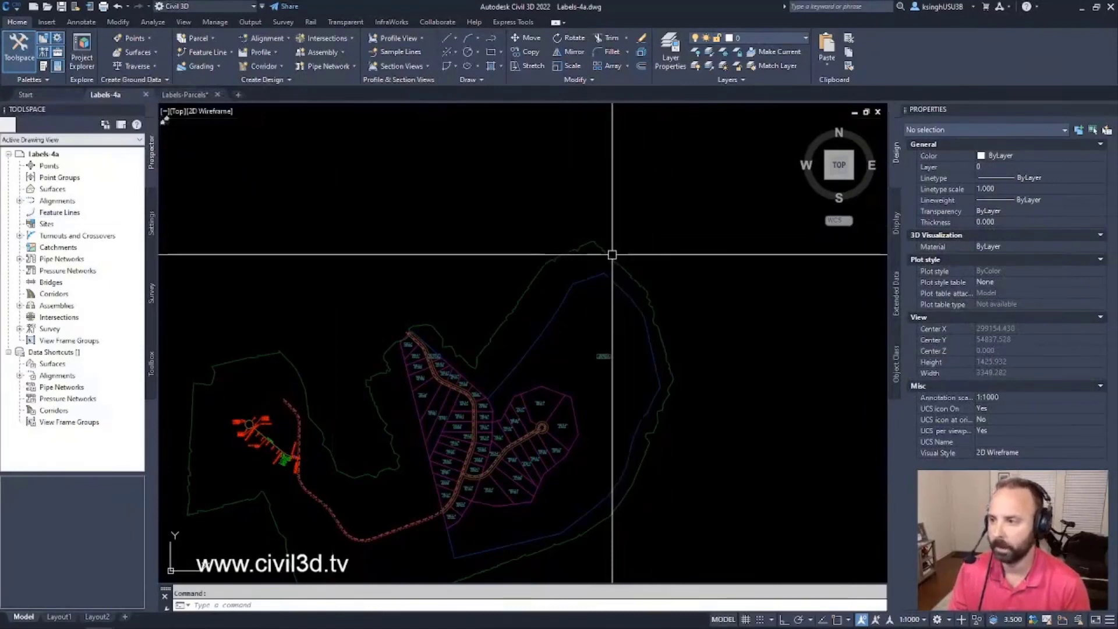
- Inspect the parcel external reference in Labels-4a, clear the selection, and run the external references command XR
{"action": "left_click", "coordinate": [559, 391]}
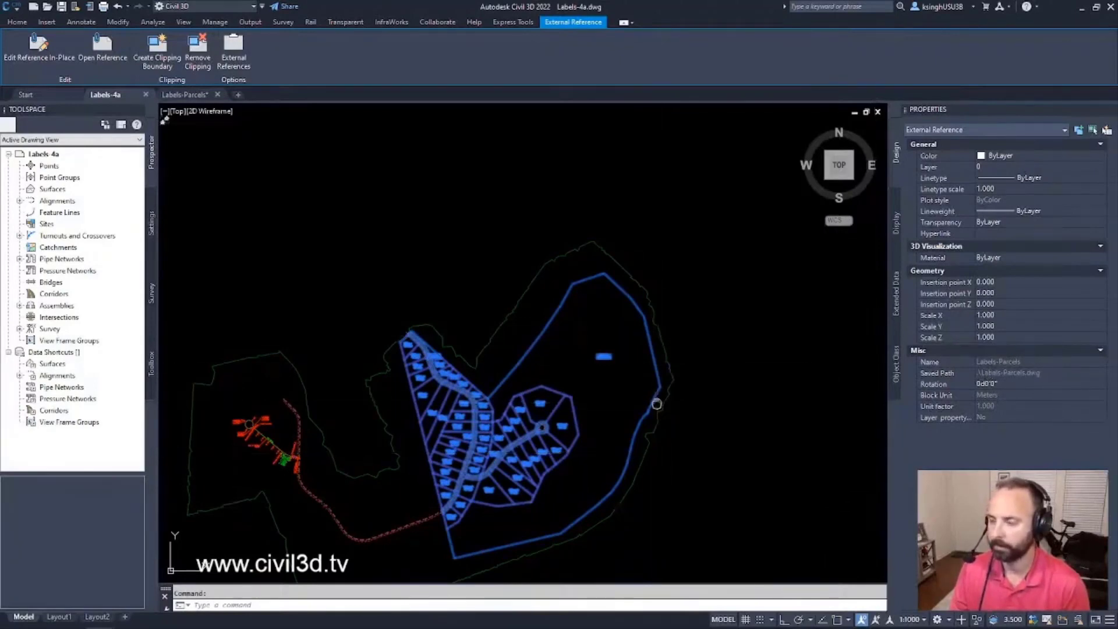
{"action": "middle_click_drag", "start_coordinate": [634, 452], "coordinate": [621, 423]}
{"action": "key", "text": "Escape"}
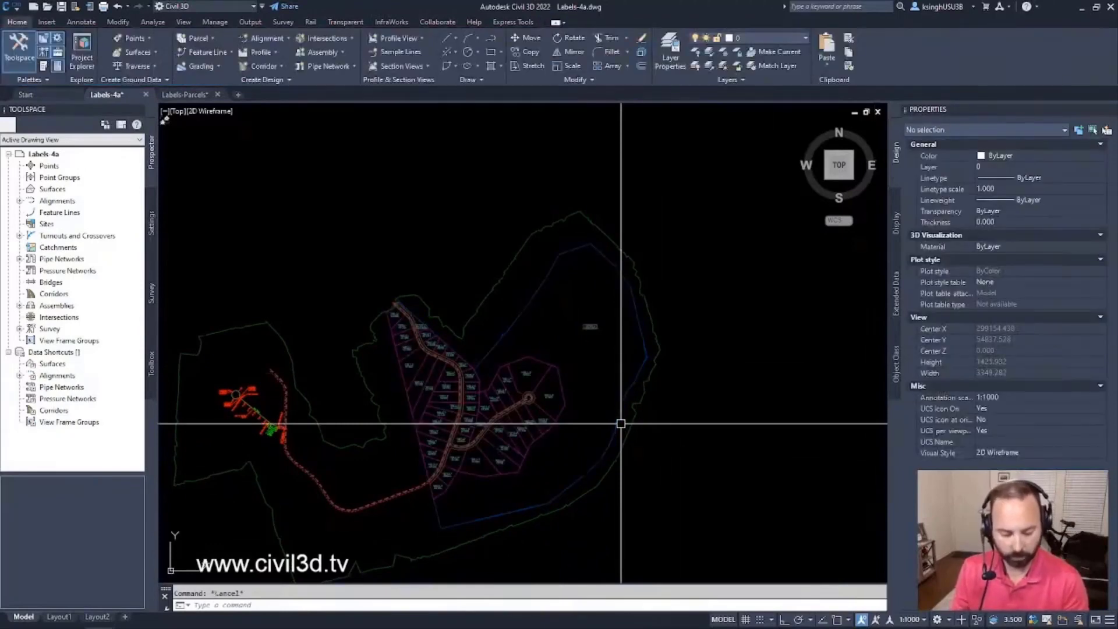
{"action": "type", "text": "x"}
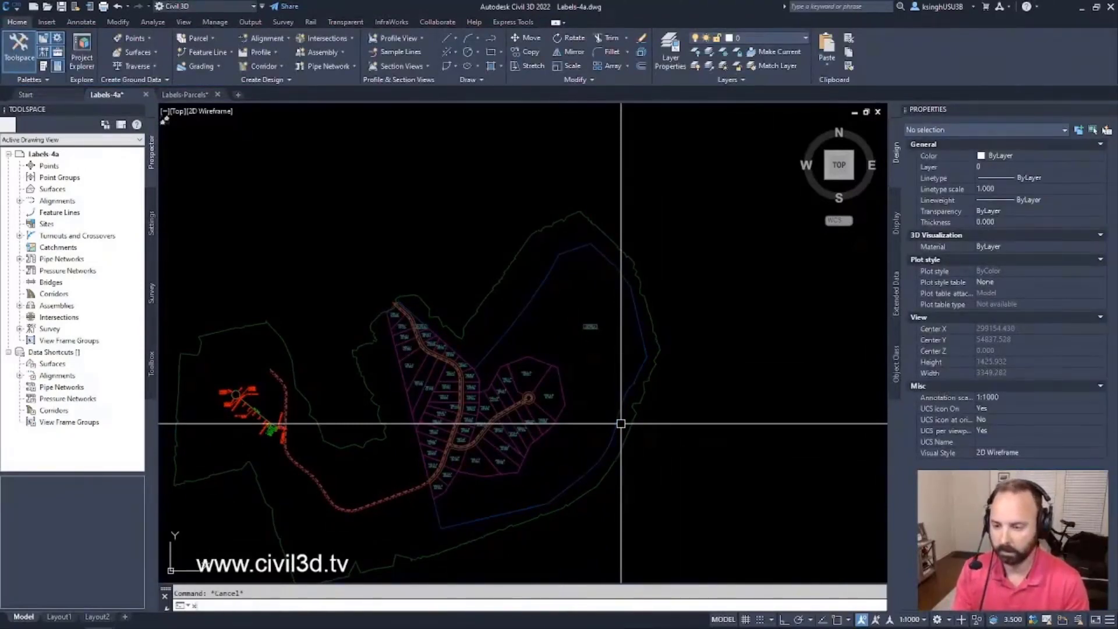
{"action": "type", "text": "r"}
{"action": "key", "text": "Return"}
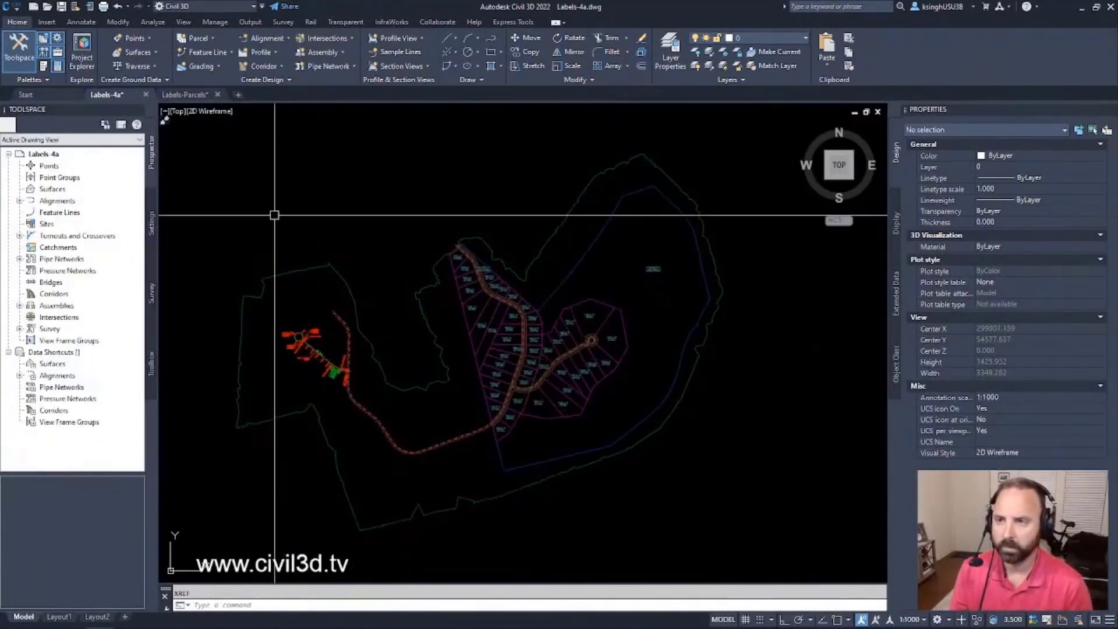
- Switch to the Labels-Parcels drawing and examine the parcel labels around the cul-de-sac
{"action": "left_click", "coordinate": [192, 97]}
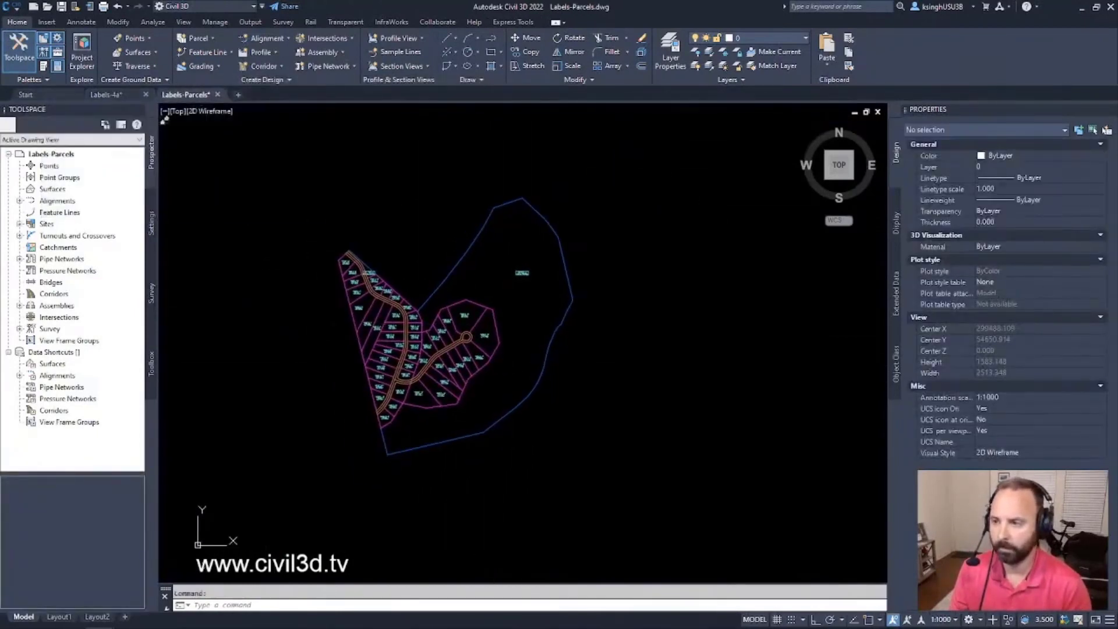
{"action": "scroll", "coordinate": [457, 337], "scroll_direction": "up", "scroll_amount": 8}
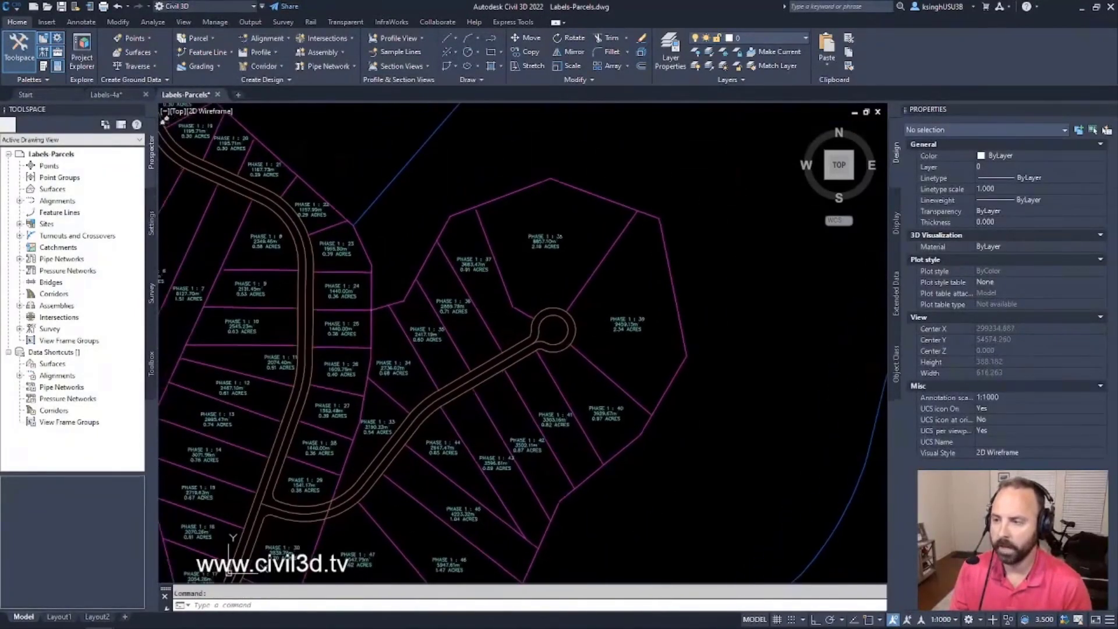
{"action": "middle_click_drag", "start_coordinate": [515, 339], "coordinate": [518, 363]}
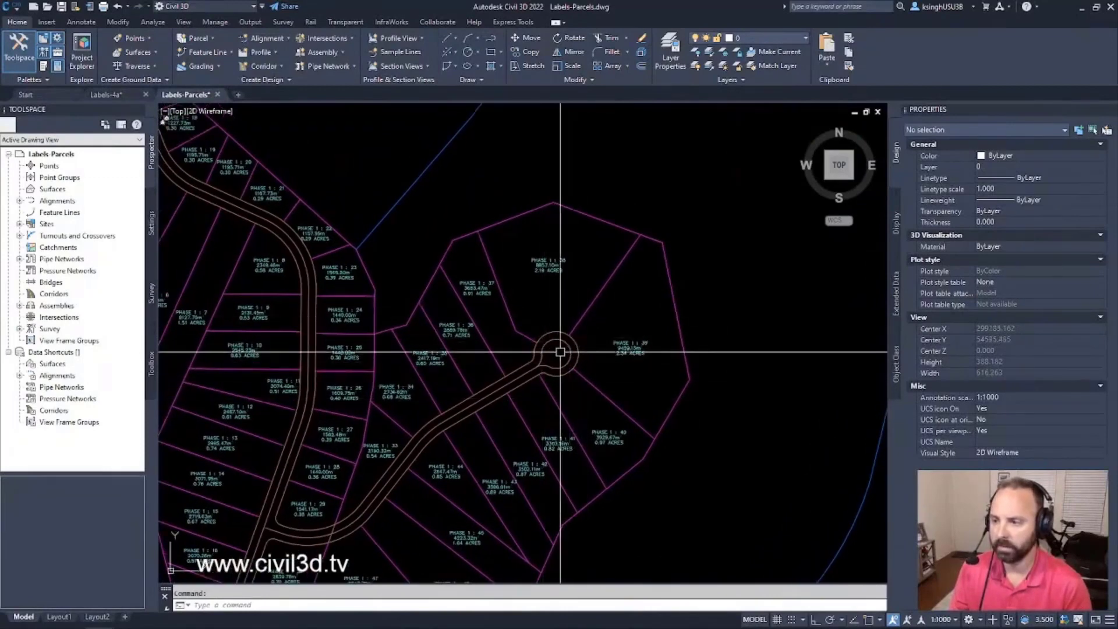
{"action": "scroll", "coordinate": [560, 351], "scroll_direction": "down", "scroll_amount": 6}
{"action": "scroll", "coordinate": [562, 357], "scroll_direction": "up", "scroll_amount": 8}
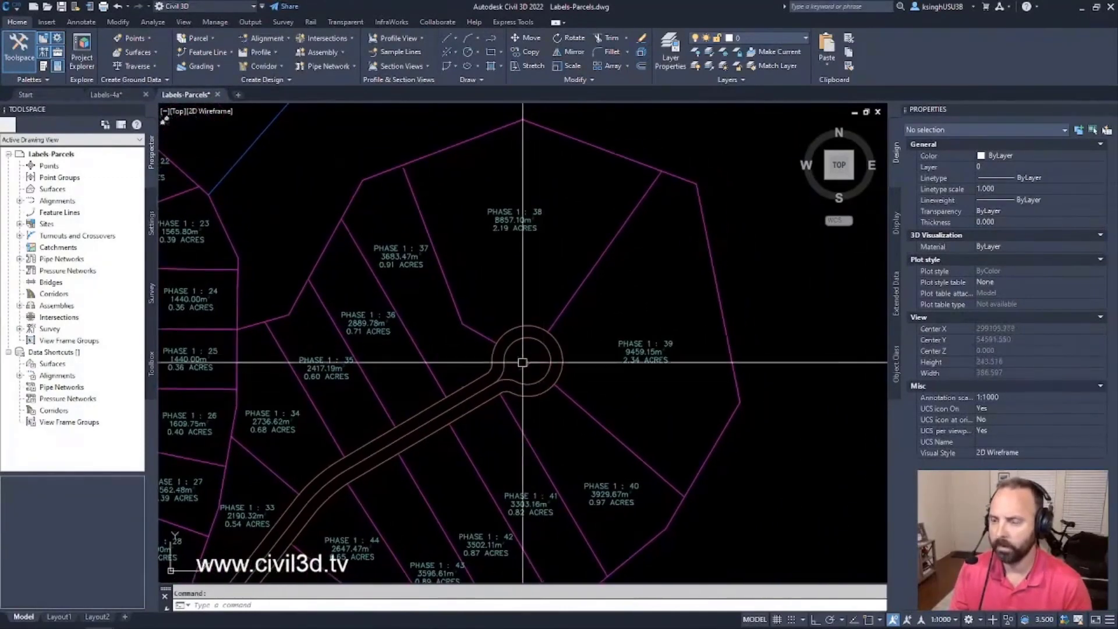
- Highlight the cul-de-sac parcels Phase 1 : 37 to Phase 1 : 41 through their area labels, then clear the selection
{"action": "left_click", "coordinate": [404, 249]}
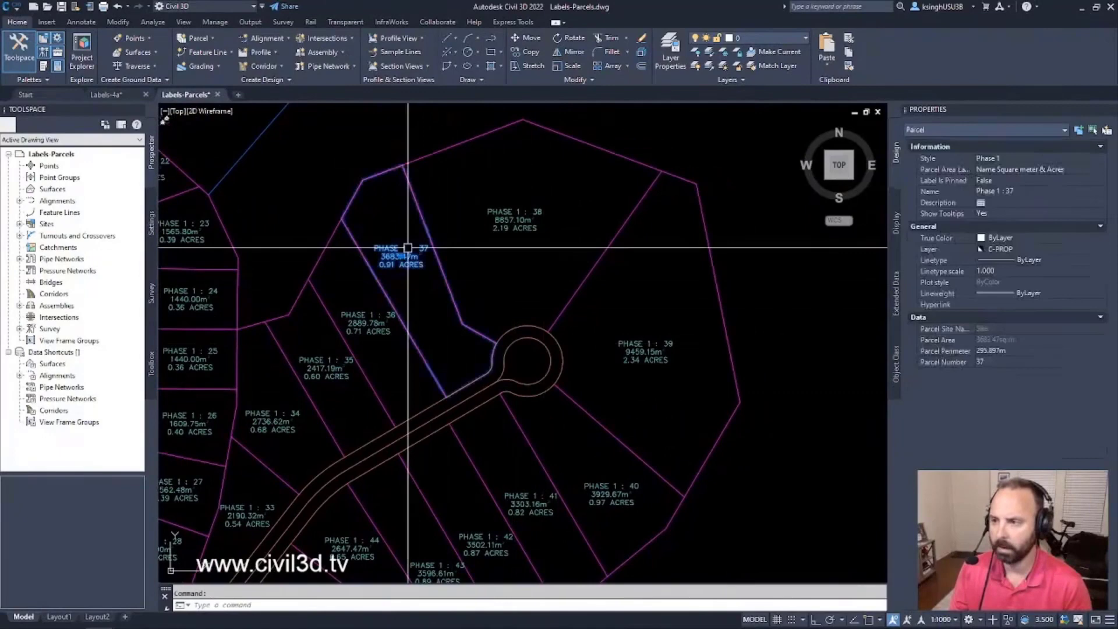
{"action": "left_click", "coordinate": [502, 216]}
{"action": "left_click", "coordinate": [637, 359]}
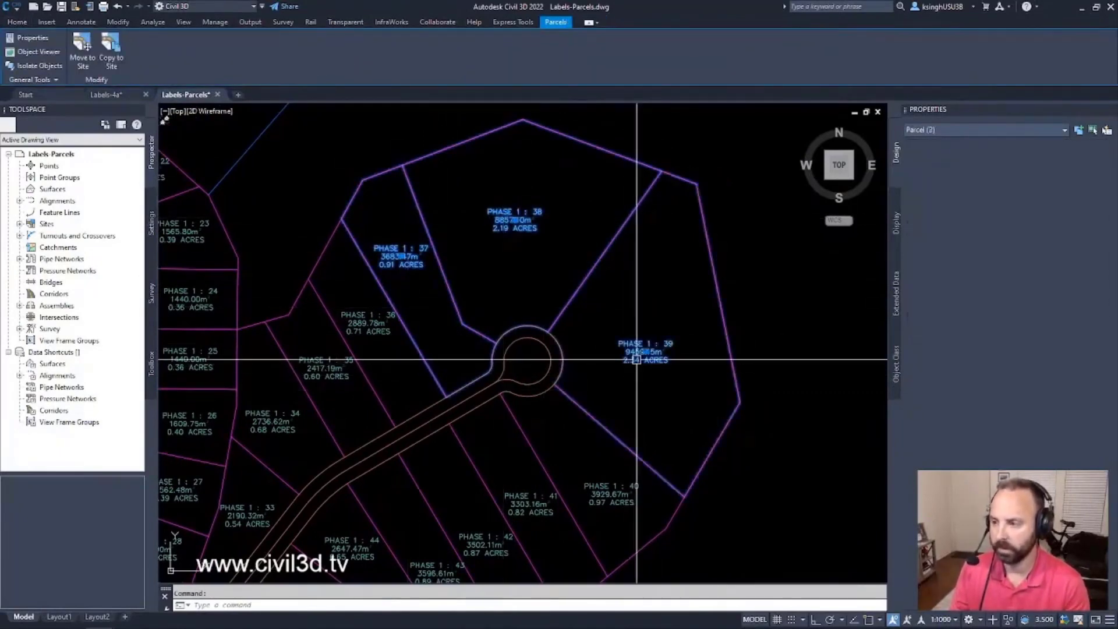
{"action": "left_click", "coordinate": [609, 494]}
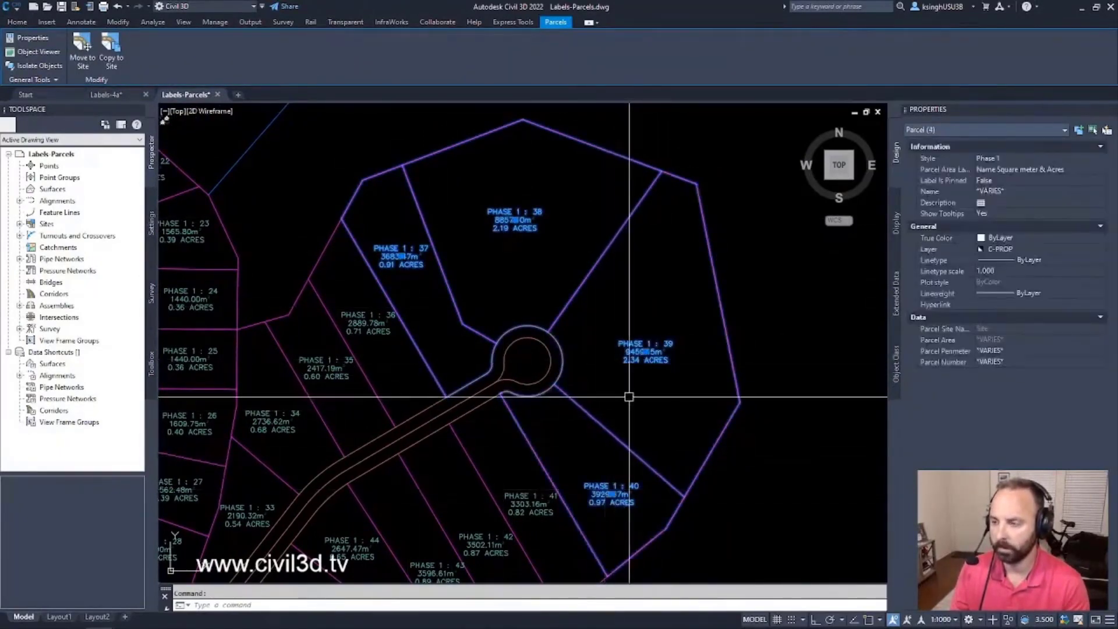
{"action": "middle_click_drag", "start_coordinate": [629, 397], "coordinate": [645, 336]}
{"action": "left_click", "coordinate": [553, 440]}
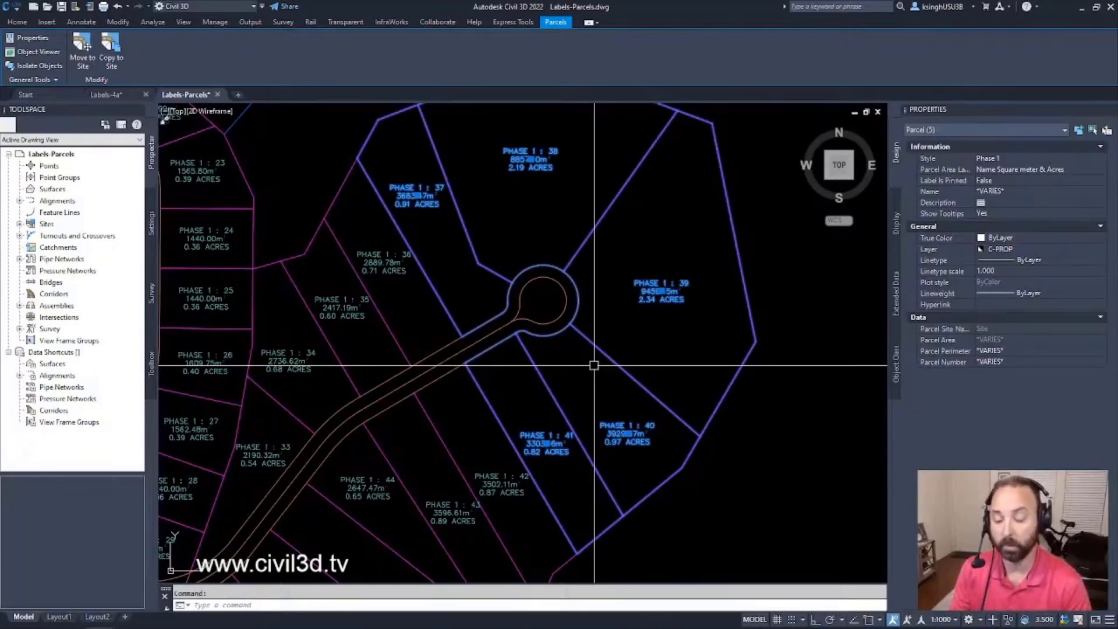
{"action": "scroll", "coordinate": [594, 365], "scroll_direction": "down", "scroll_amount": 3}
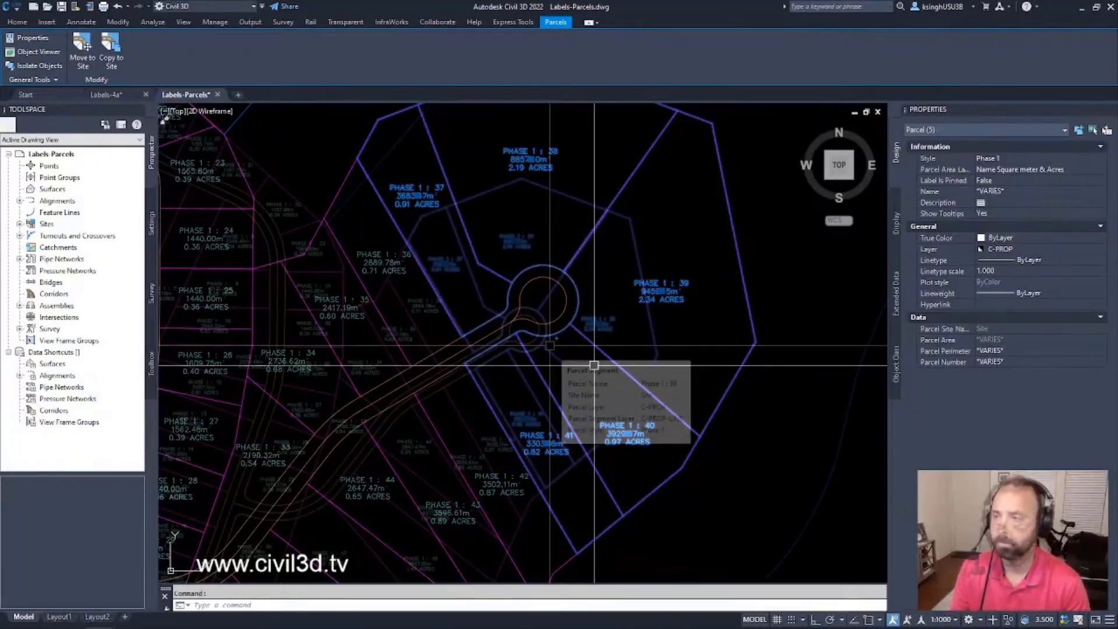
{"action": "key", "text": "Escape"}
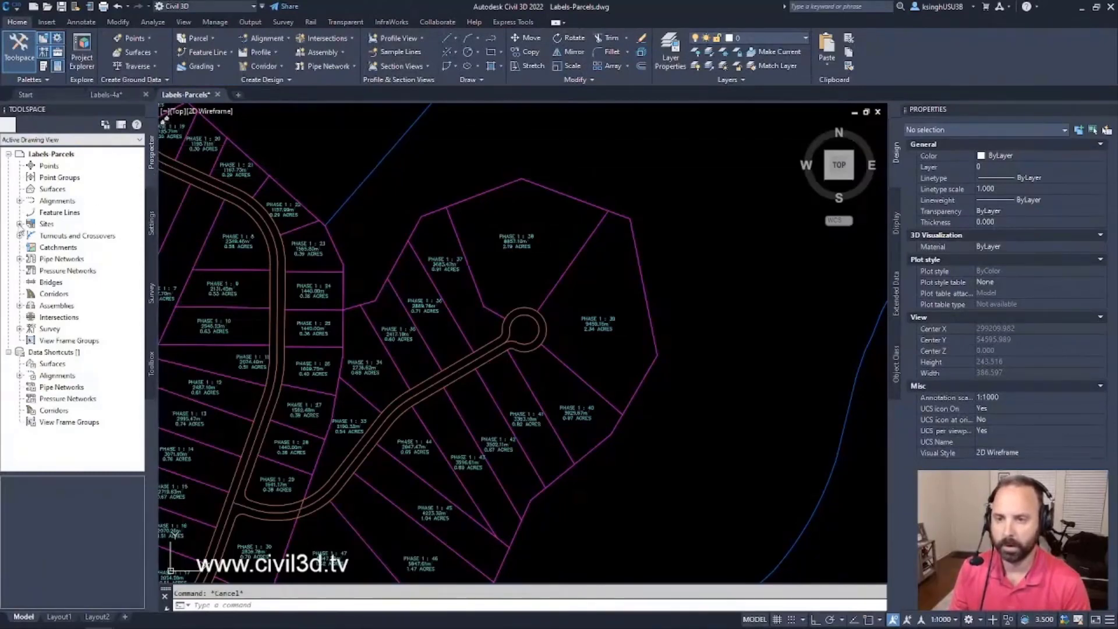
- List the parcels of the drawing's Site in the Toolspace and select Phase 1 : 37 through Phase 1 : 41
{"action": "left_click", "coordinate": [19, 223]}
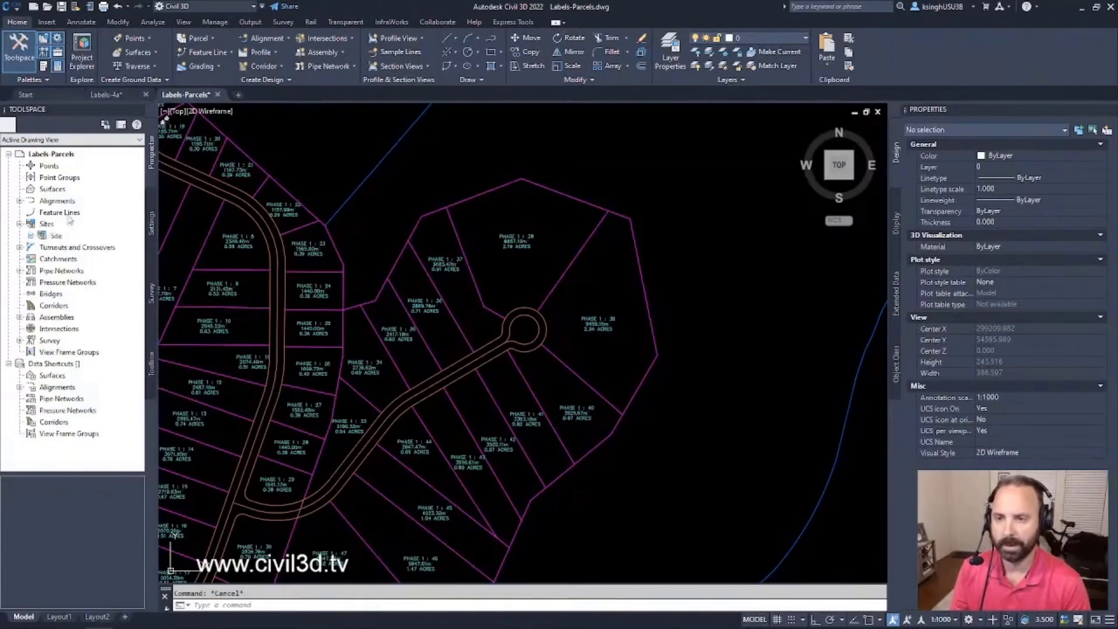
{"action": "left_click", "coordinate": [30, 235]}
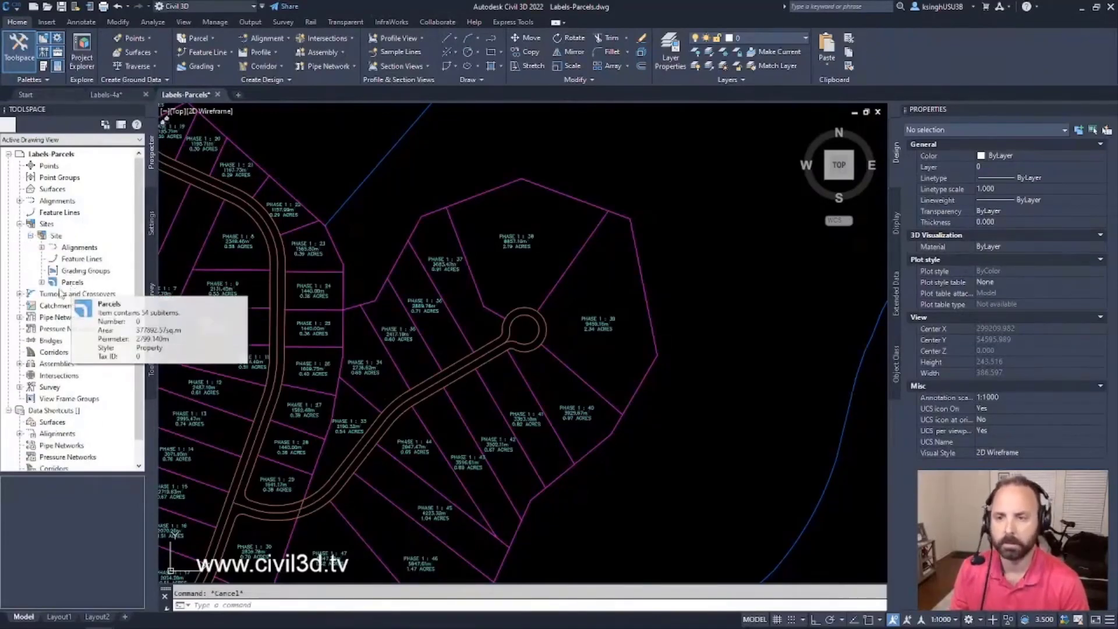
{"action": "left_click", "coordinate": [42, 283]}
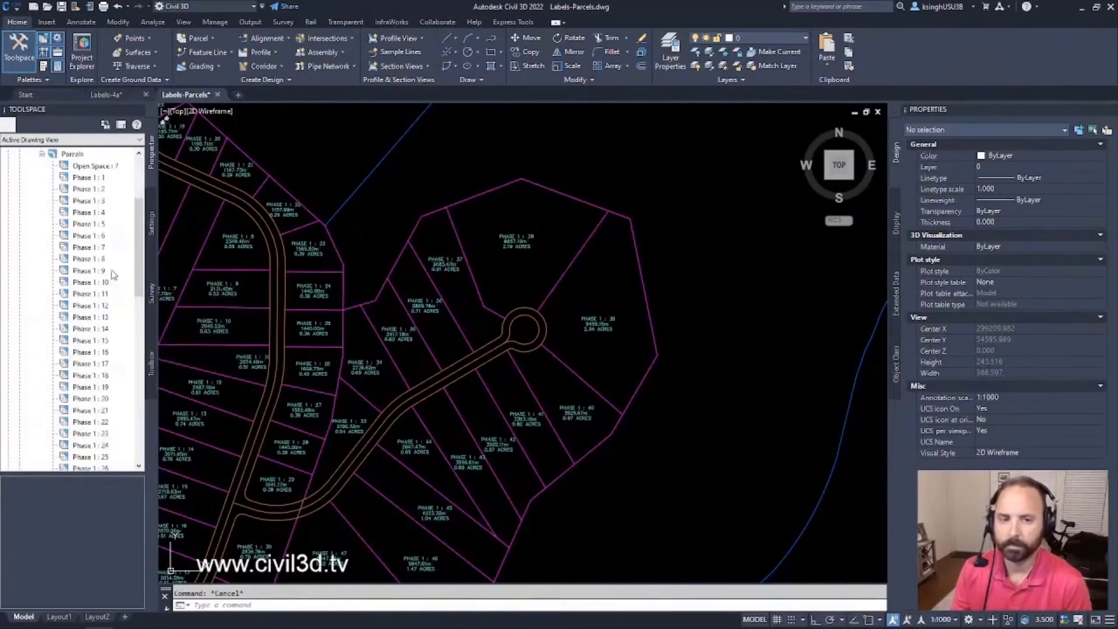
{"action": "left_click_drag", "start_coordinate": [140, 259], "coordinate": [129, 349]}
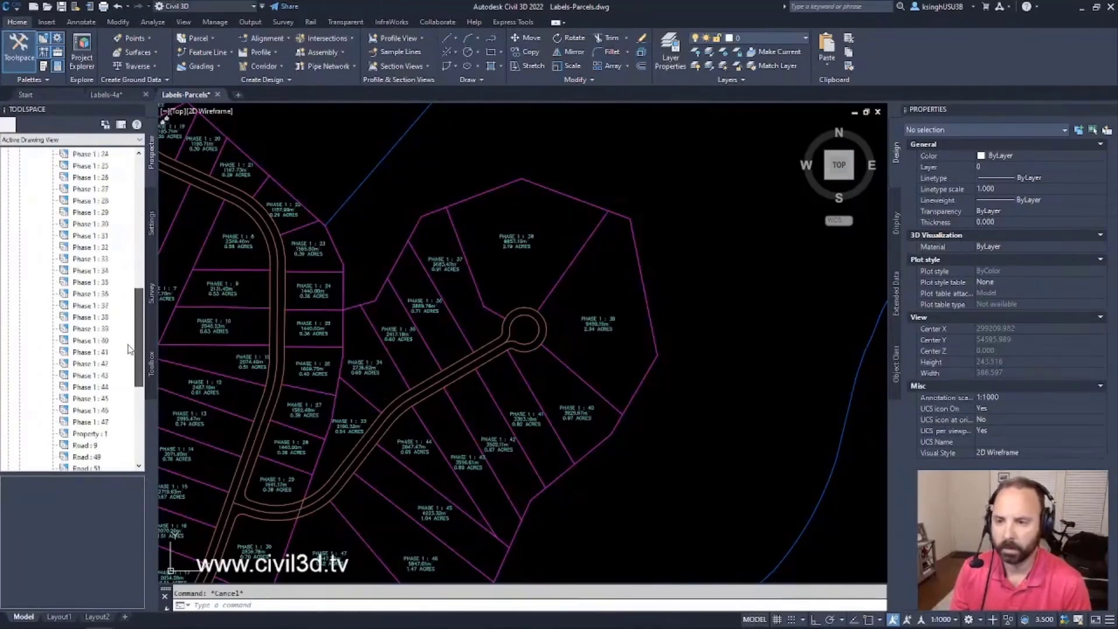
{"action": "left_click", "coordinate": [107, 307]}
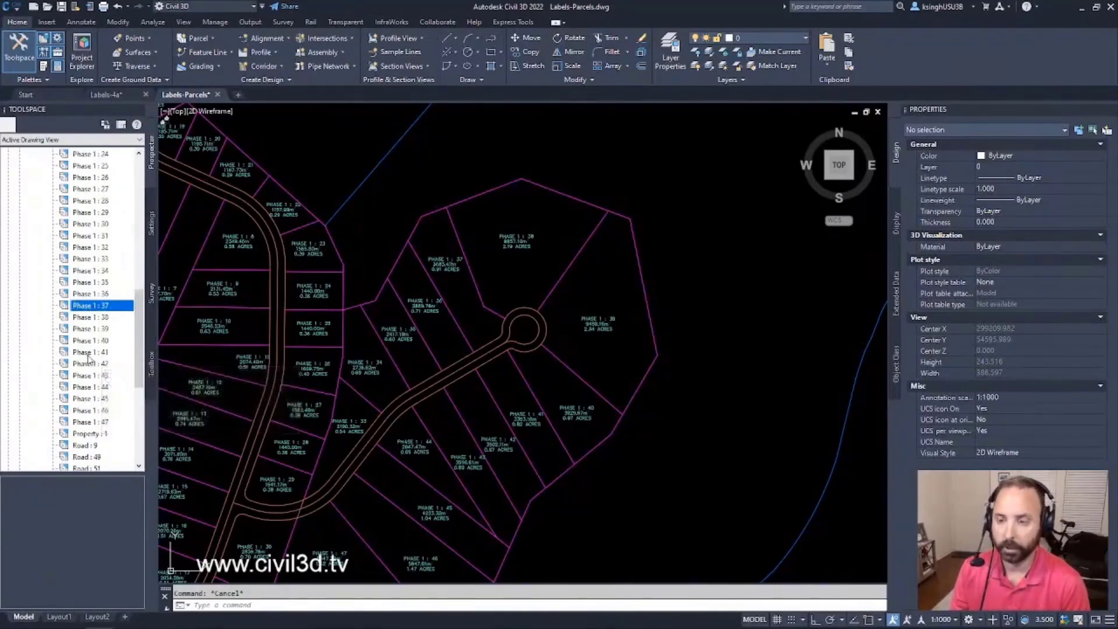
{"action": "mouse_move", "coordinate": [94, 356]}
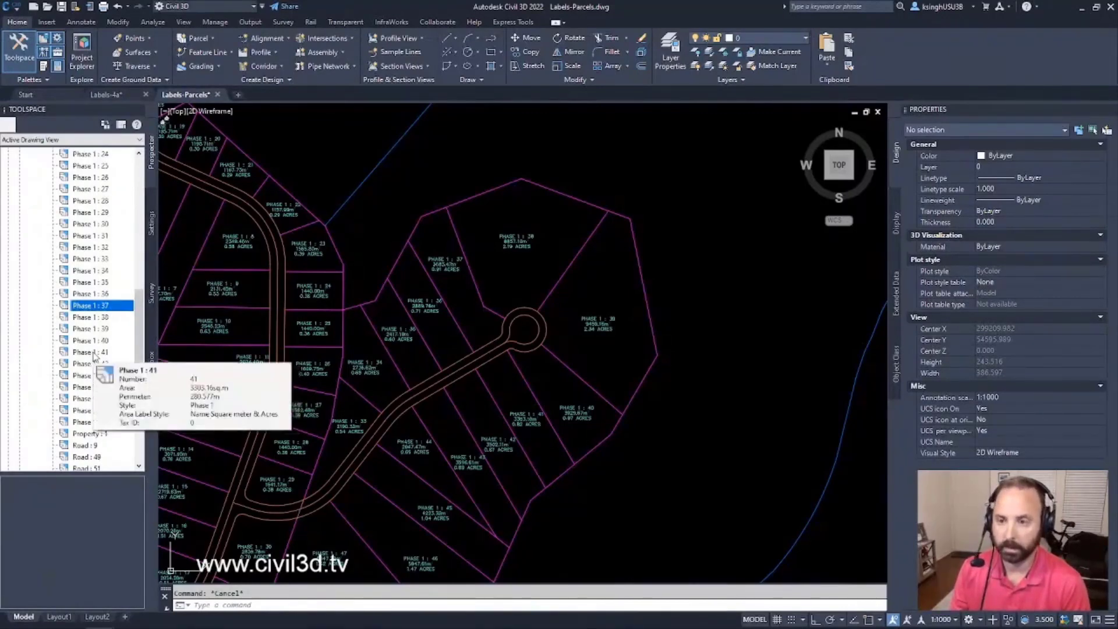
{"action": "left_click", "coordinate": [95, 352], "text": "shift"}
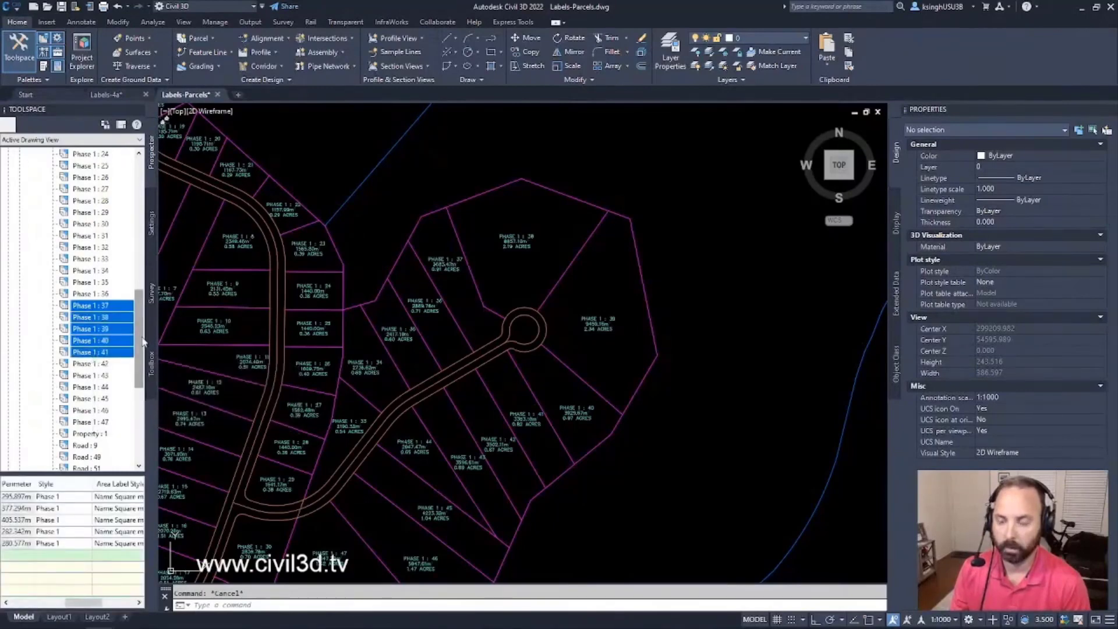
- Widen the Toolspace and select the rows for parcels Phase 1 : 37 to Phase 1 : 41 in the item table
{"action": "left_click_drag", "start_coordinate": [159, 436], "coordinate": [233, 440]}
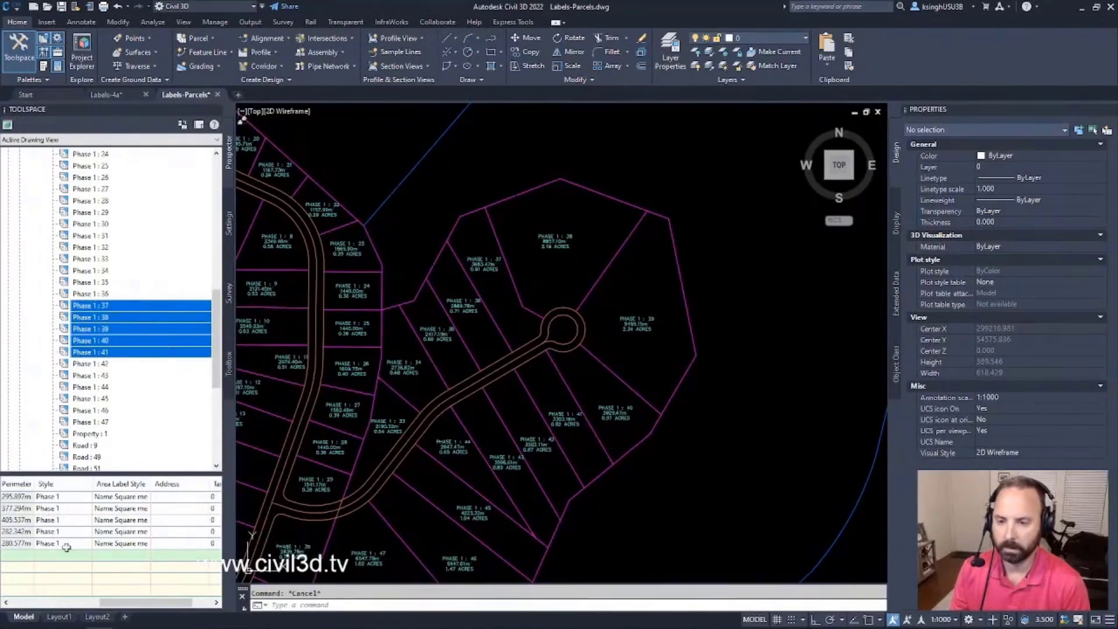
{"action": "left_click_drag", "start_coordinate": [122, 603], "coordinate": [27, 603]}
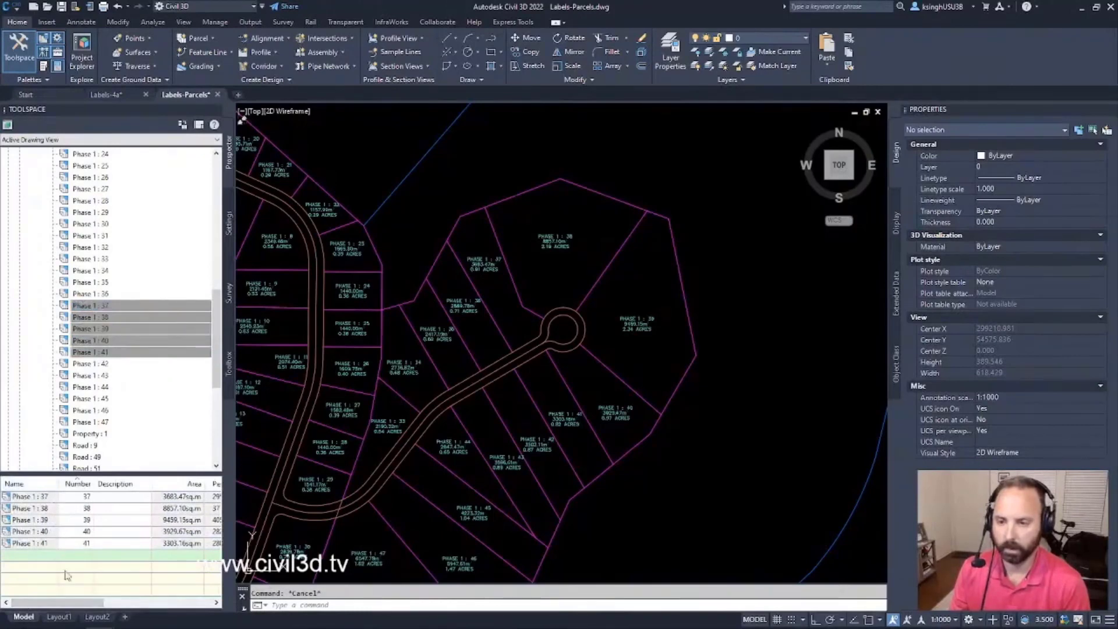
{"action": "left_click", "coordinate": [40, 498]}
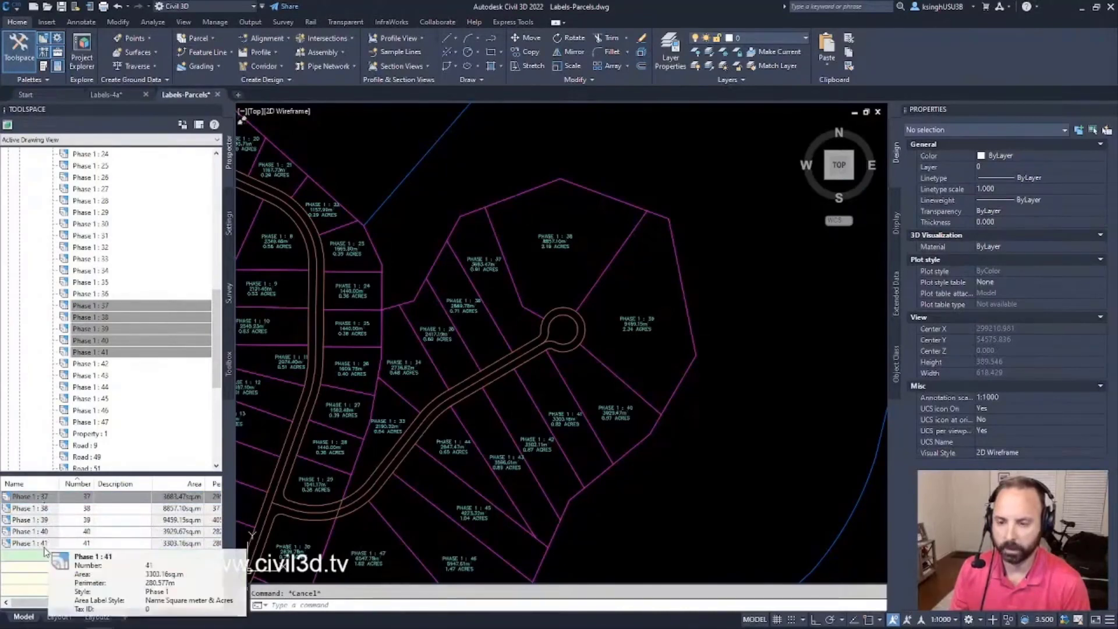
{"action": "left_click", "coordinate": [43, 546], "text": "shift"}
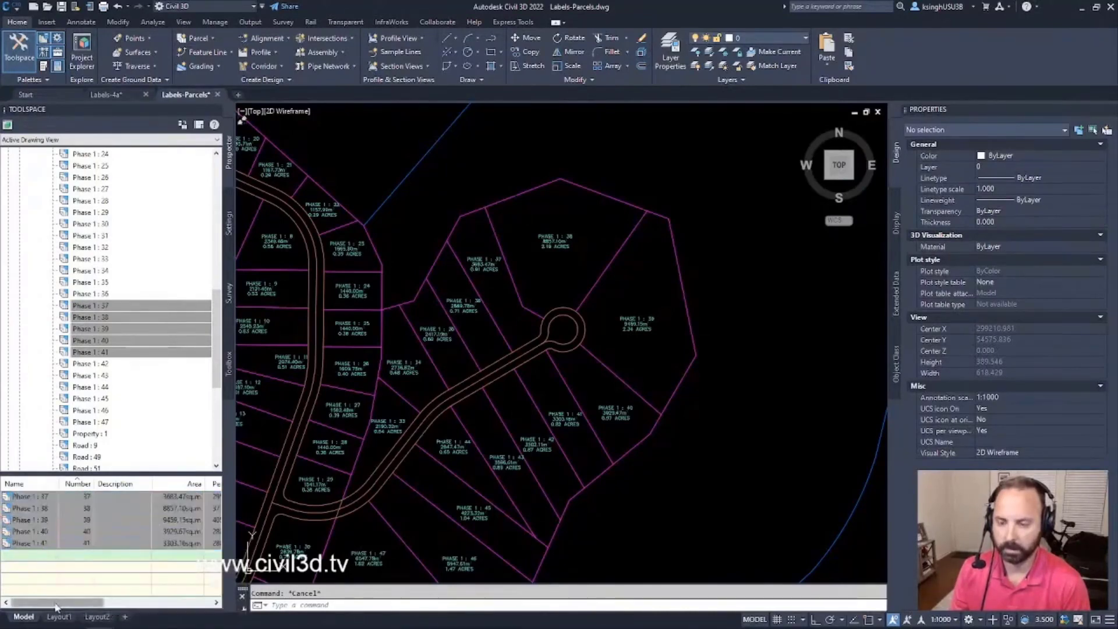
- Set the area label style of parcels Phase 1 : 37 to Phase 1 : 41 to Parcel Number in the item table
{"action": "left_click_drag", "start_coordinate": [57, 602], "coordinate": [156, 611]}
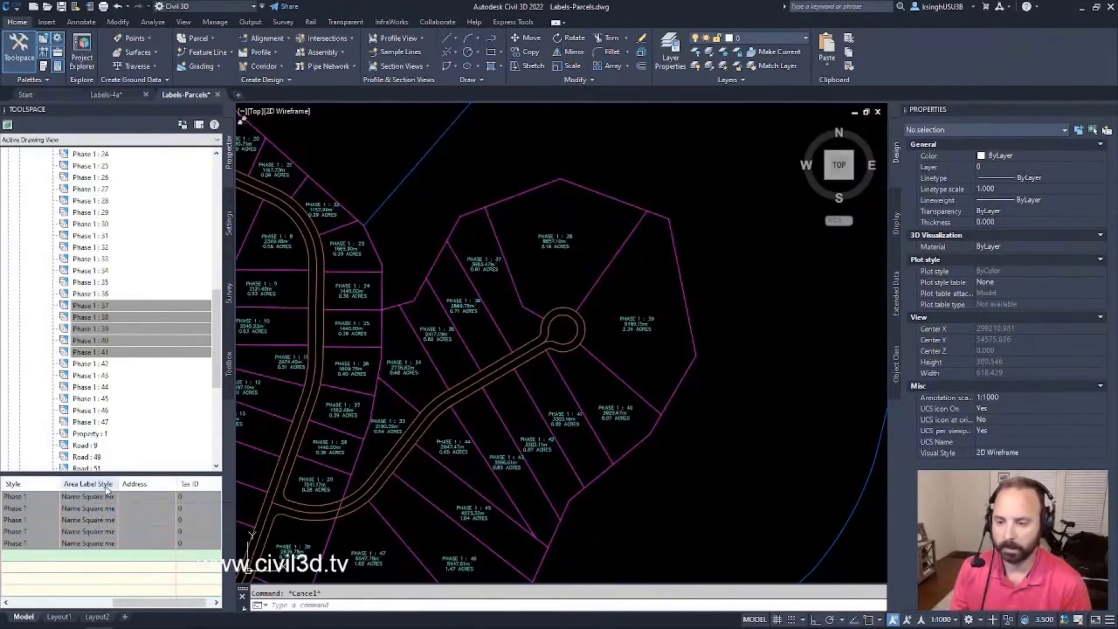
{"action": "right_click", "coordinate": [105, 488]}
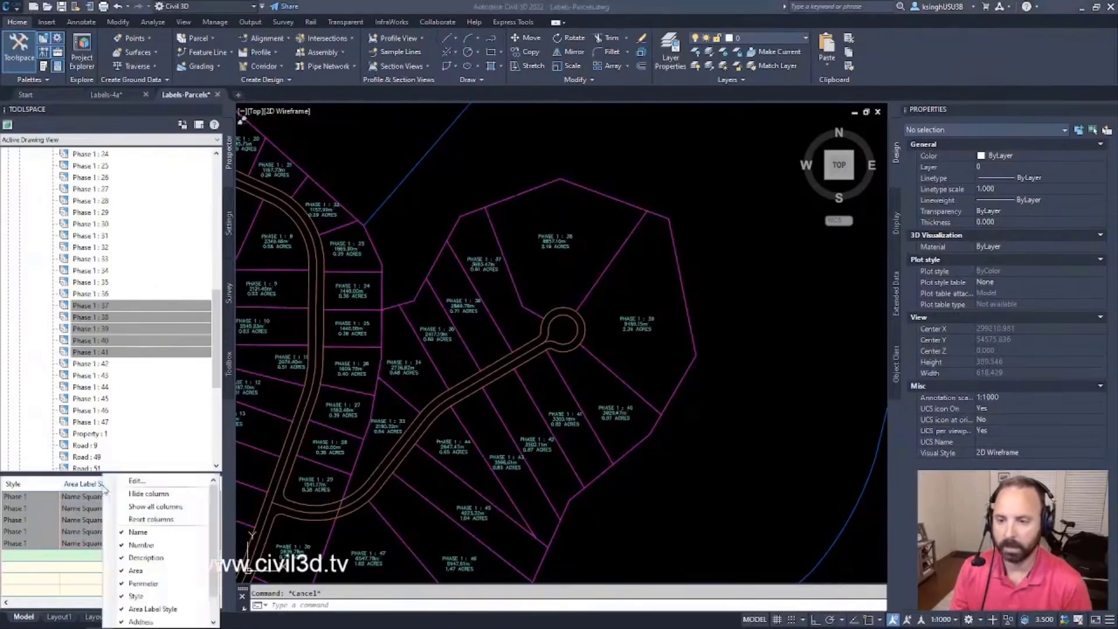
{"action": "left_click", "coordinate": [134, 481]}
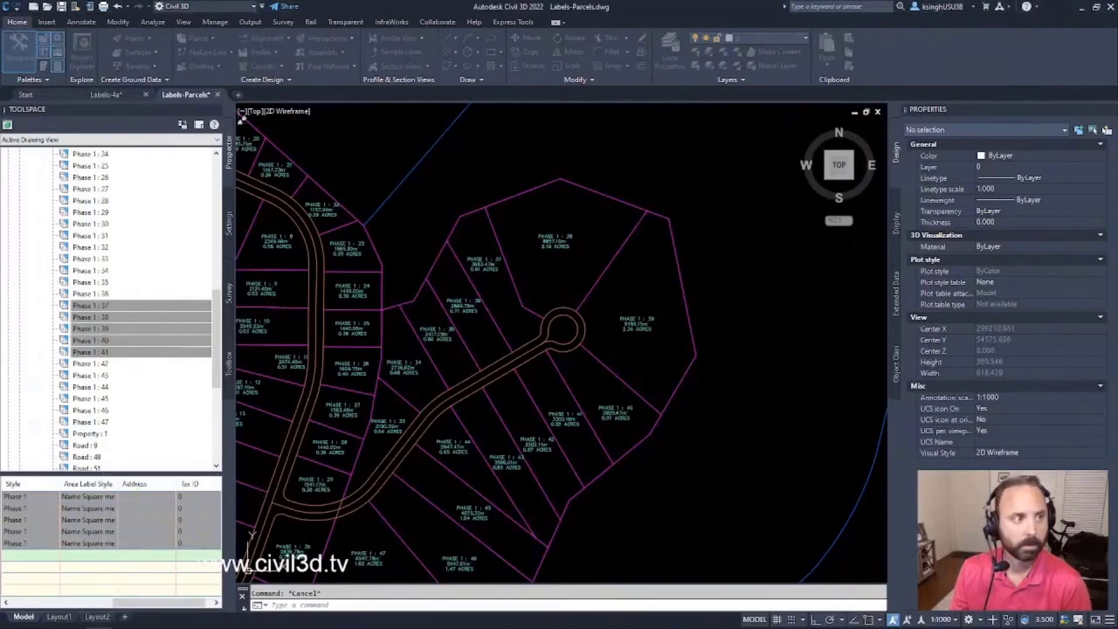
{"action": "left_click_drag", "start_coordinate": [392, 298], "coordinate": [742, 473]}
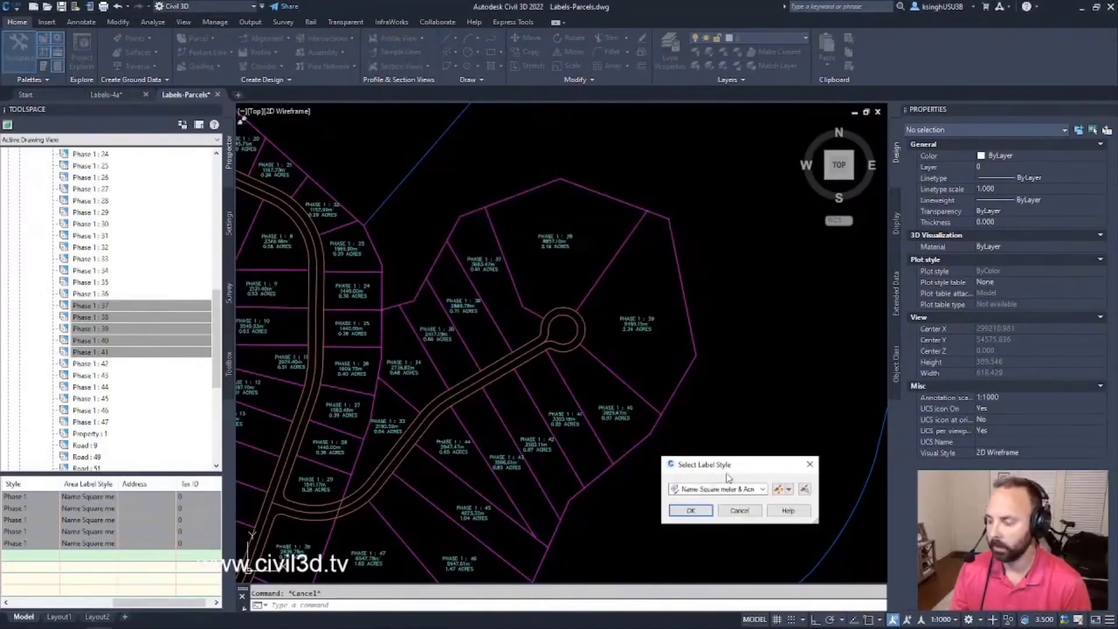
{"action": "left_click", "coordinate": [763, 490]}
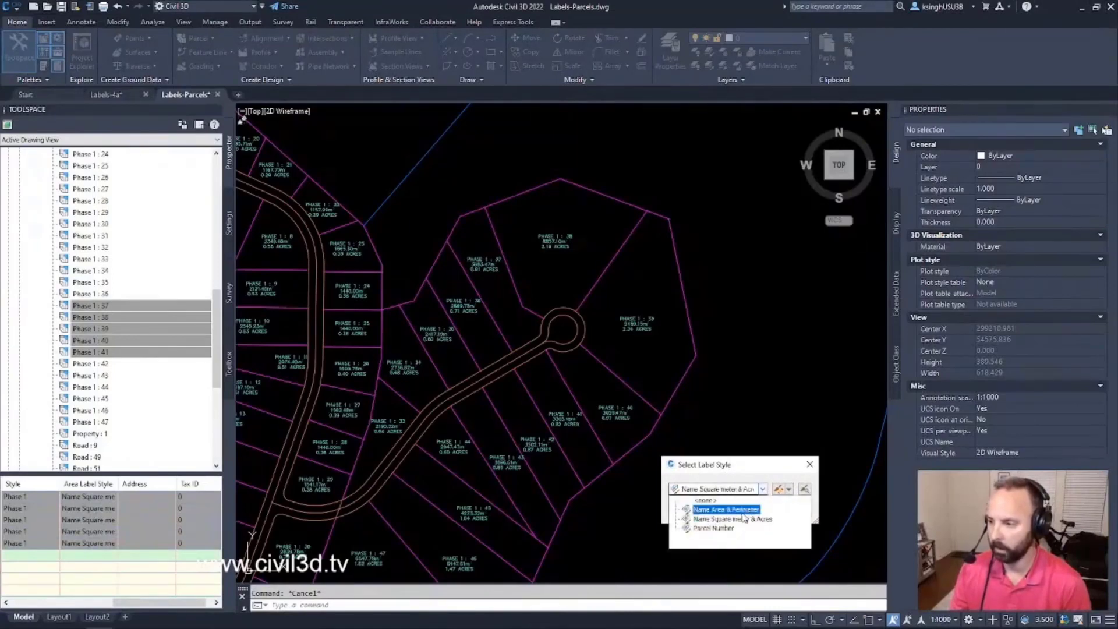
{"action": "left_click", "coordinate": [716, 528]}
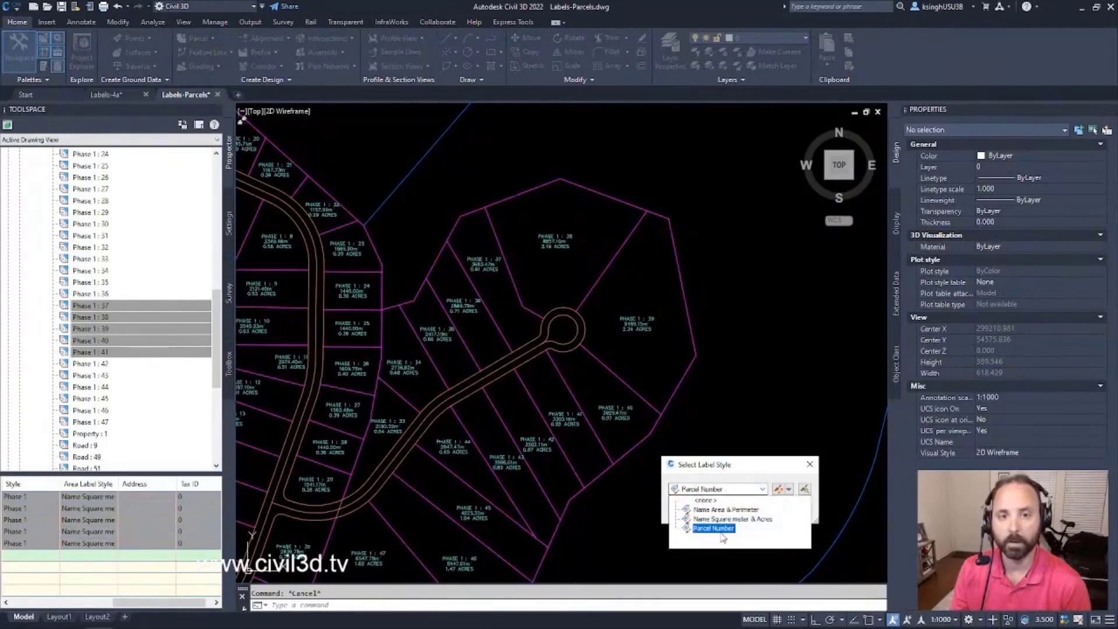
{"action": "left_click", "coordinate": [721, 533]}
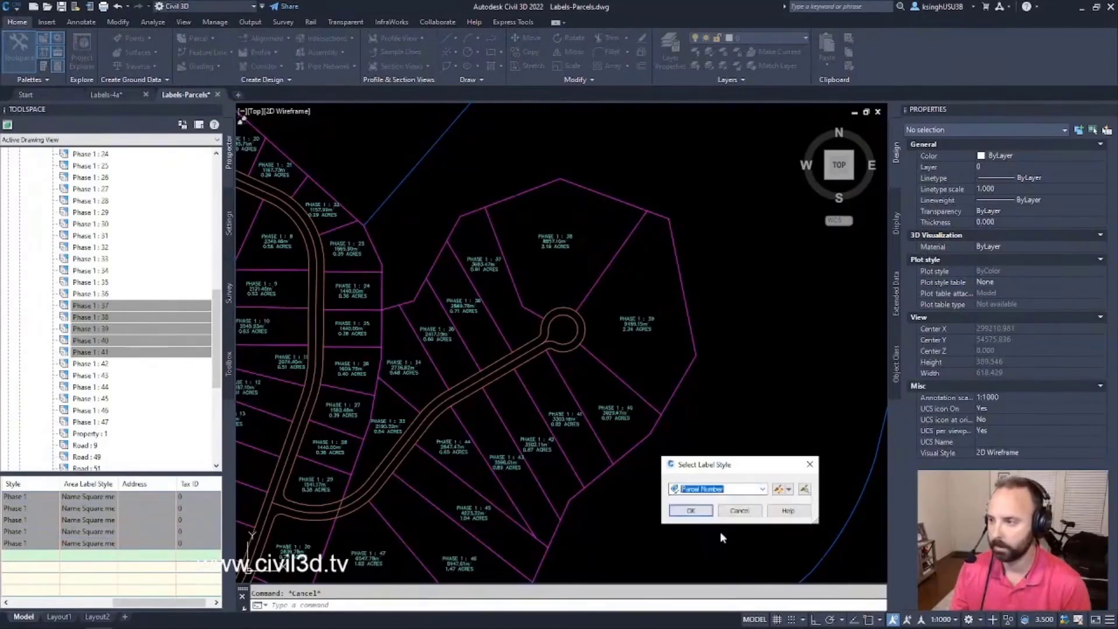
{"action": "left_click", "coordinate": [696, 511]}
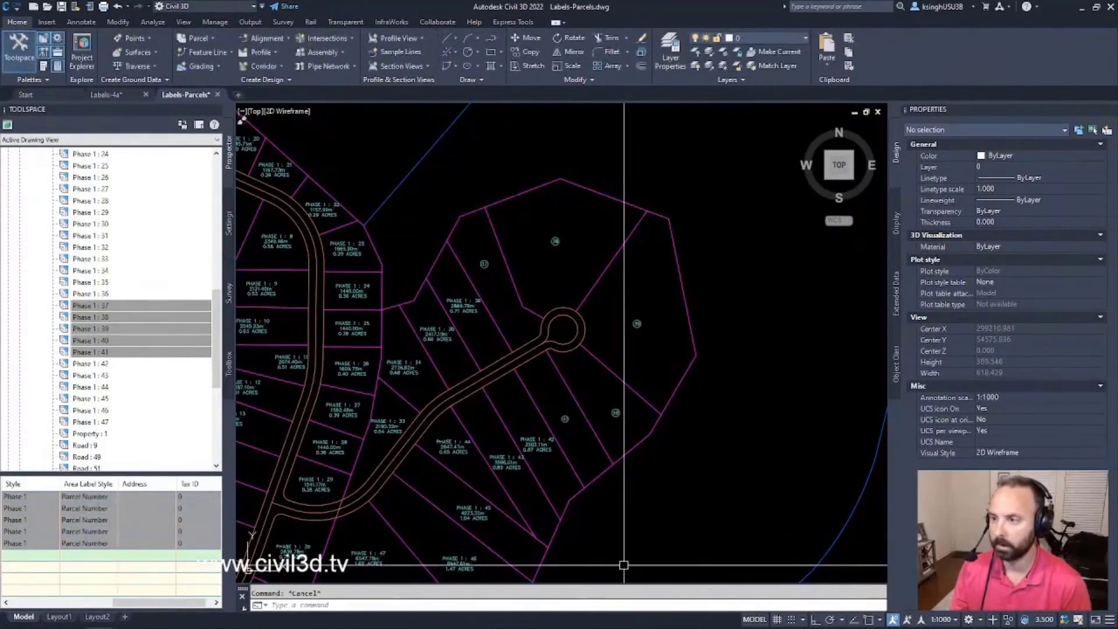
- Examine the parcel number labels on the parcels around the cul-de-sac and compare them with the neighbouring parcels' labels
{"action": "scroll", "coordinate": [639, 324], "scroll_direction": "up", "scroll_amount": 9}
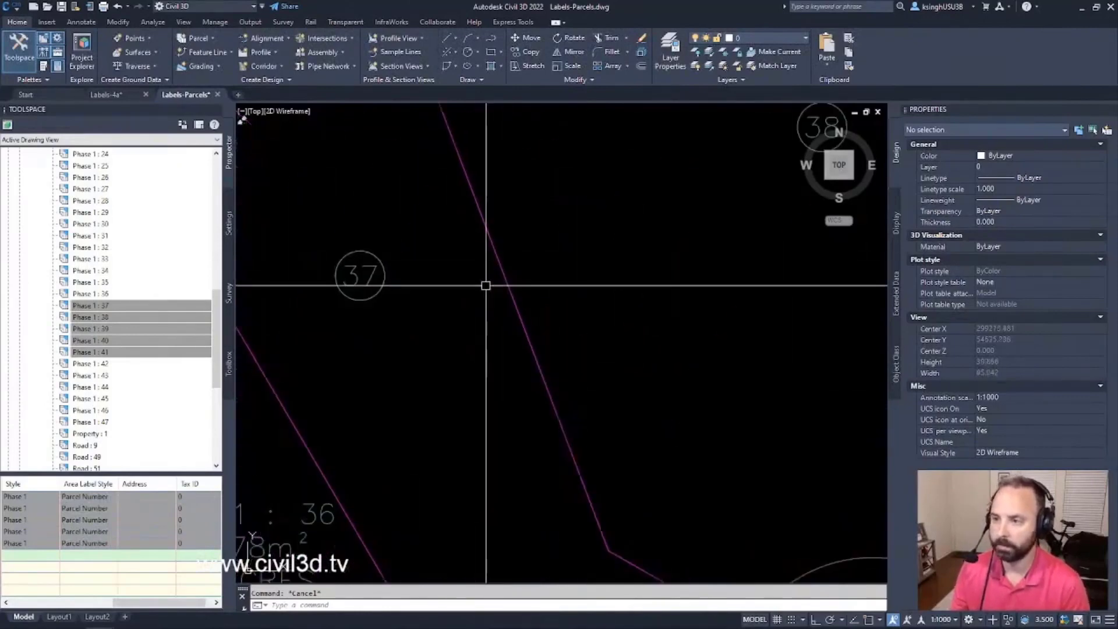
{"action": "scroll", "coordinate": [489, 299], "scroll_direction": "down", "scroll_amount": 4}
{"action": "scroll", "coordinate": [578, 270], "scroll_direction": "down", "scroll_amount": 3}
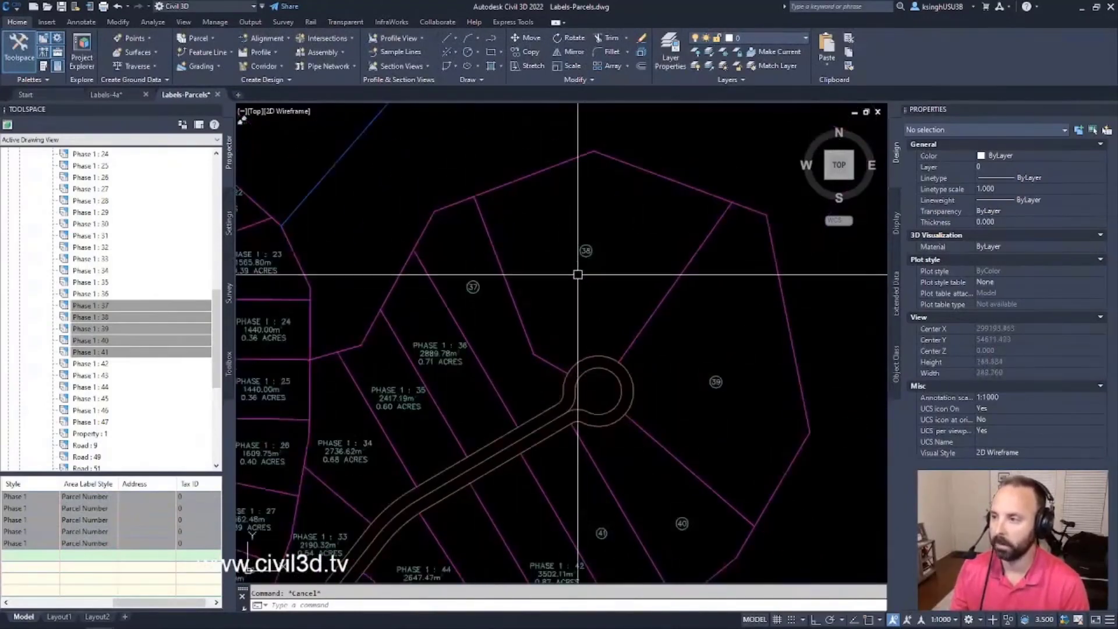
{"action": "scroll", "coordinate": [679, 368], "scroll_direction": "down", "scroll_amount": 2}
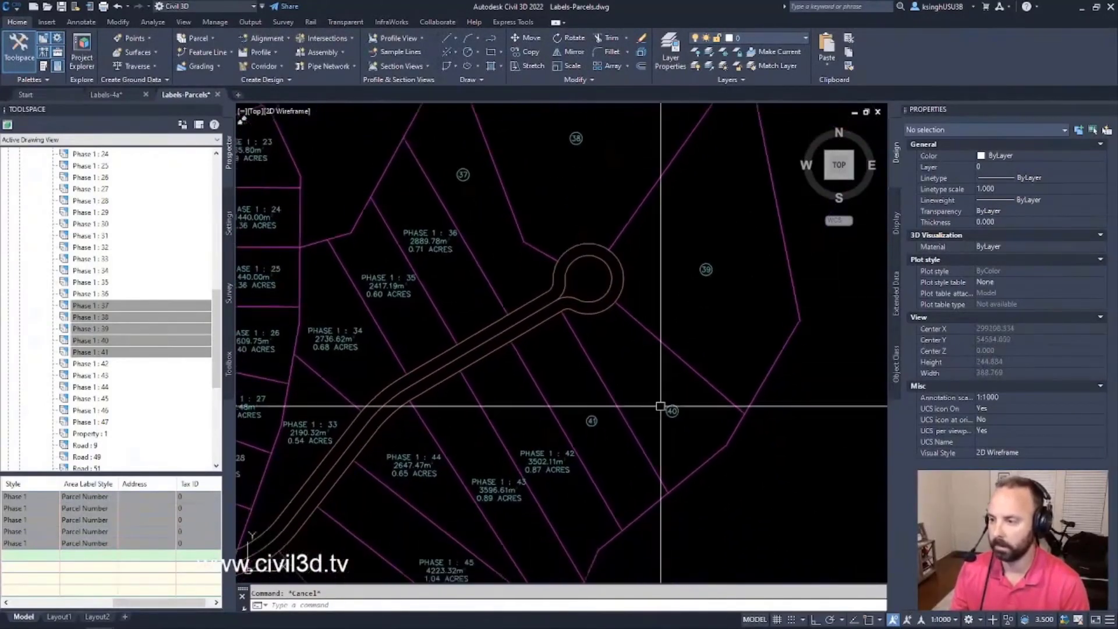
{"action": "scroll", "coordinate": [660, 410], "scroll_direction": "down", "scroll_amount": 5}
{"action": "scroll", "coordinate": [633, 404], "scroll_direction": "up", "scroll_amount": 2}
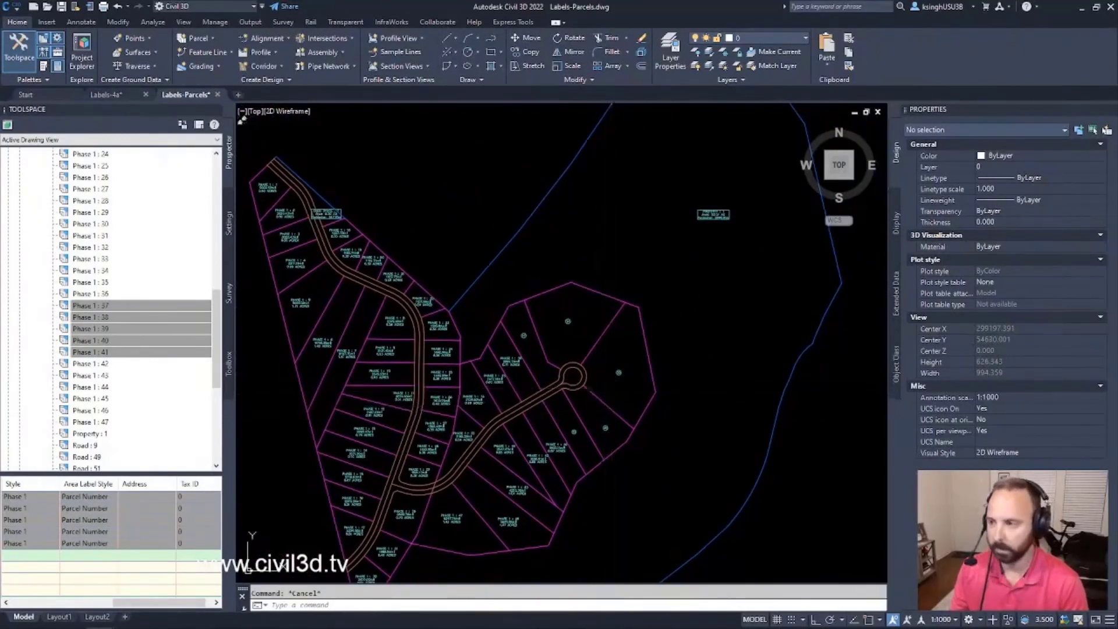
{"action": "middle_click_drag", "start_coordinate": [611, 388], "coordinate": [599, 361]}
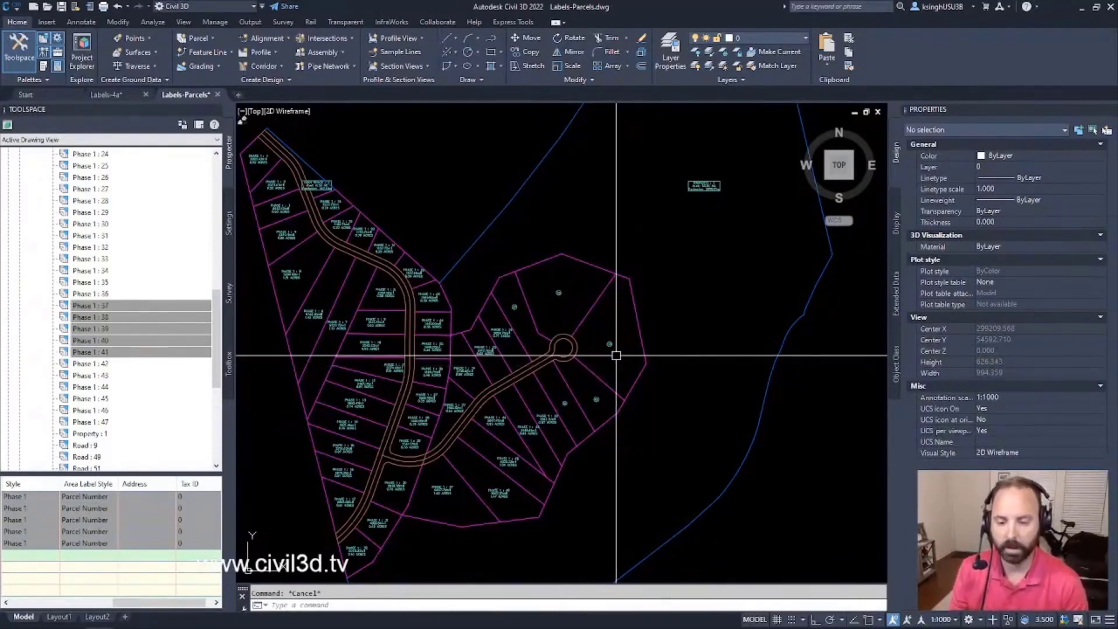
- Add a parcel area table for the labels in the Parcel Number style and place it in the empty space east of the property boundary
{"action": "scroll", "coordinate": [616, 355], "scroll_direction": "down", "scroll_amount": 4}
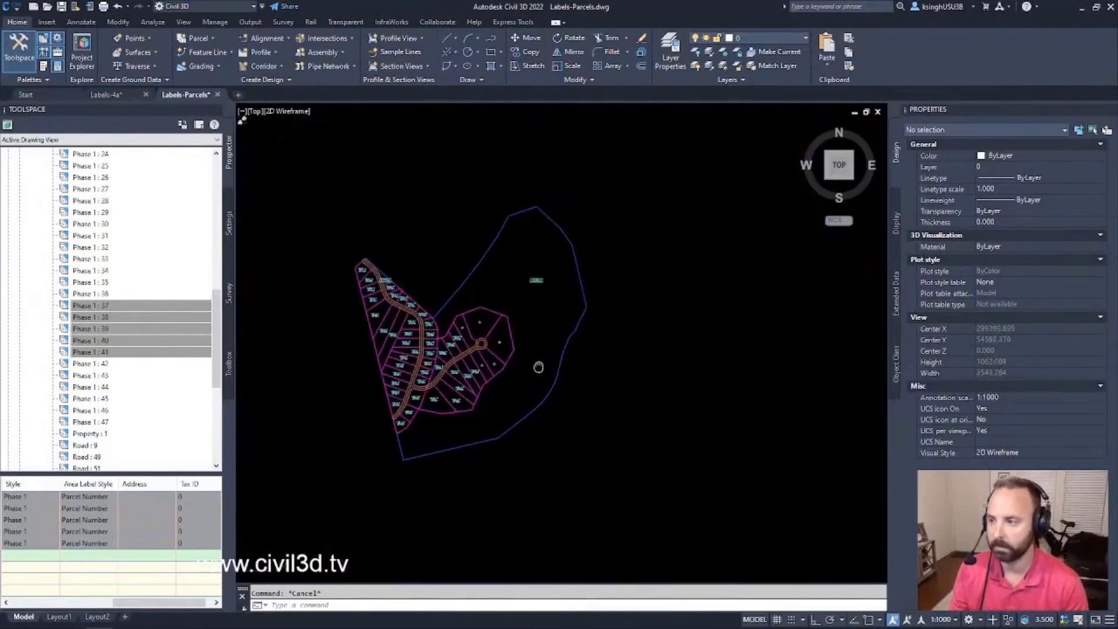
{"action": "middle_click_drag", "start_coordinate": [613, 337], "coordinate": [498, 376]}
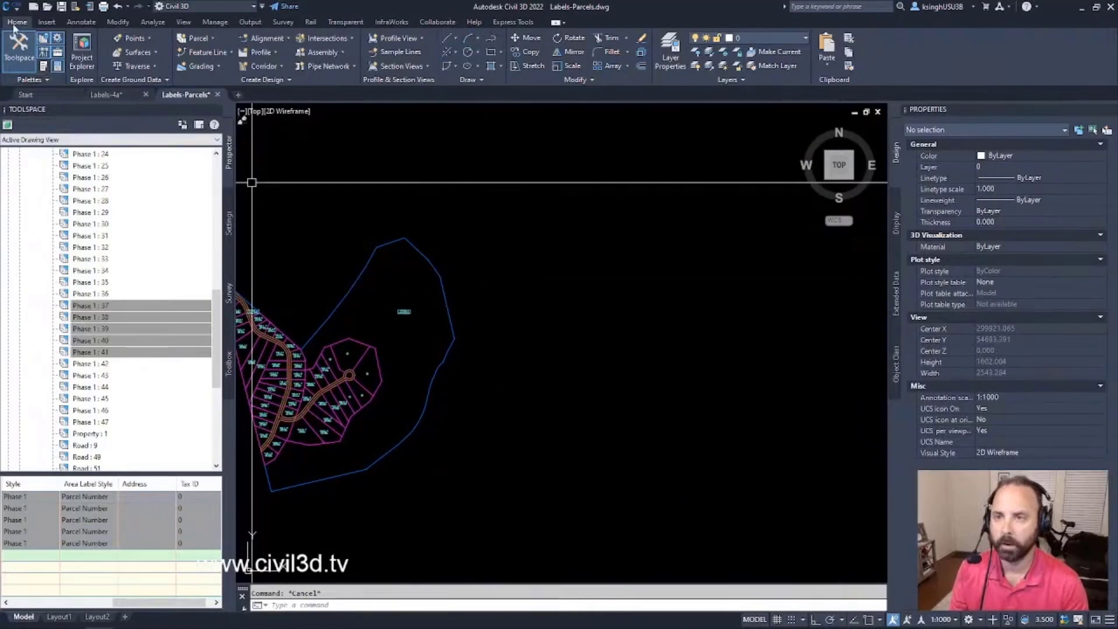
{"action": "left_click", "coordinate": [80, 22]}
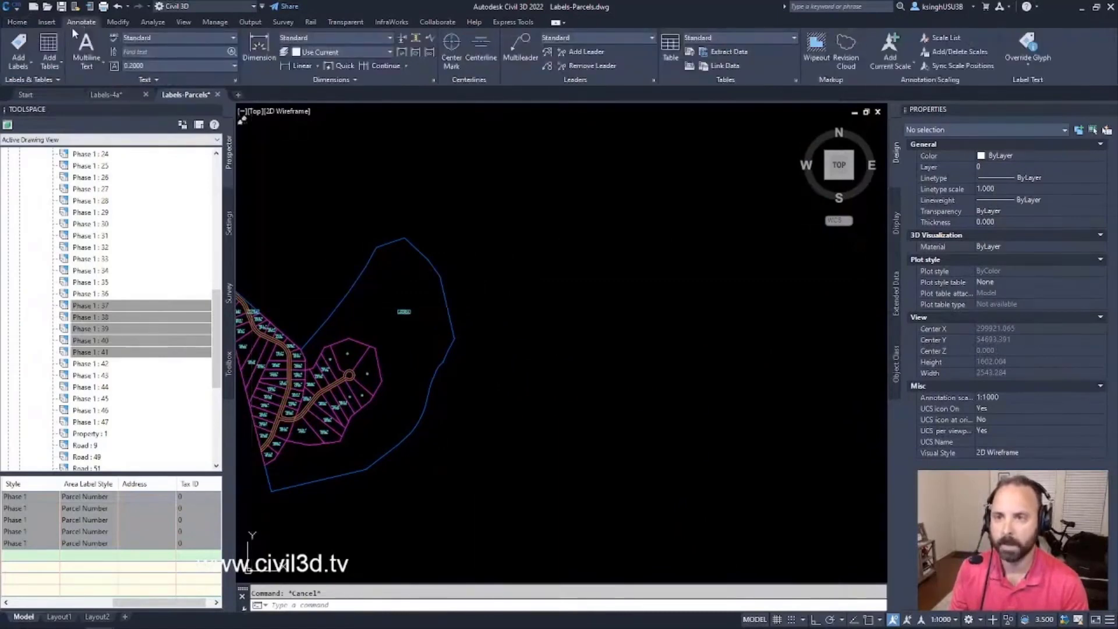
{"action": "left_click", "coordinate": [55, 65]}
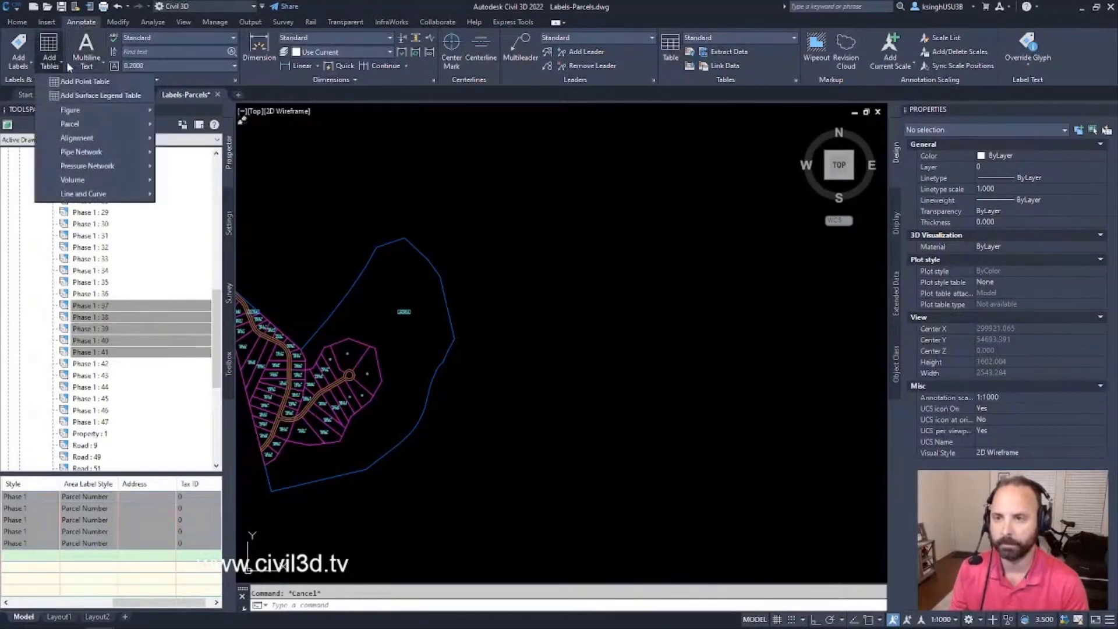
{"action": "mouse_move", "coordinate": [80, 130]}
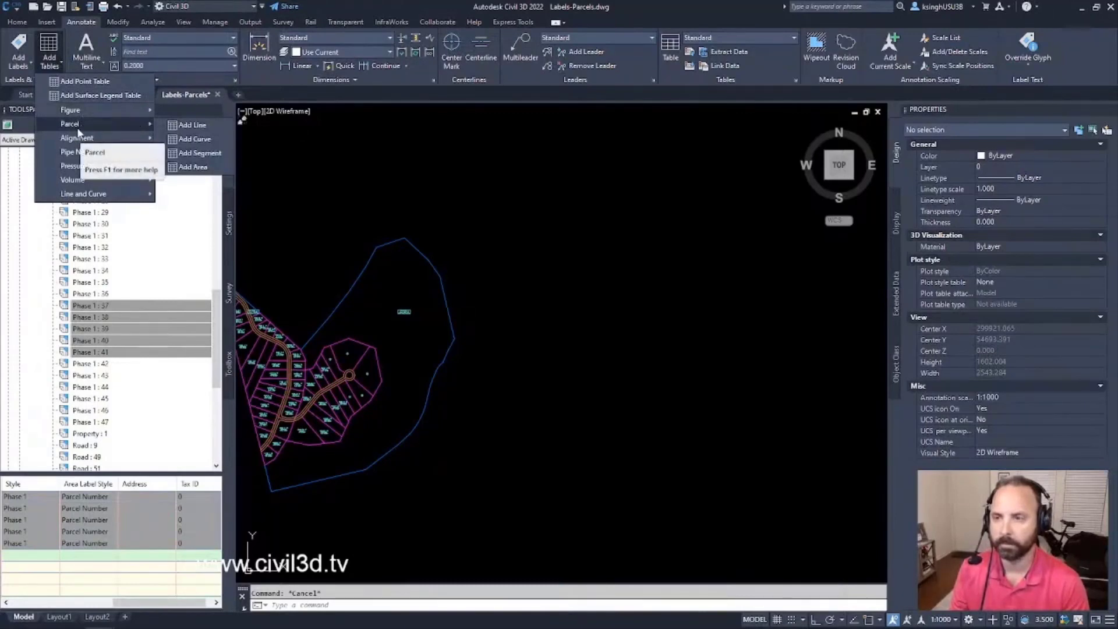
{"action": "left_click", "coordinate": [198, 168]}
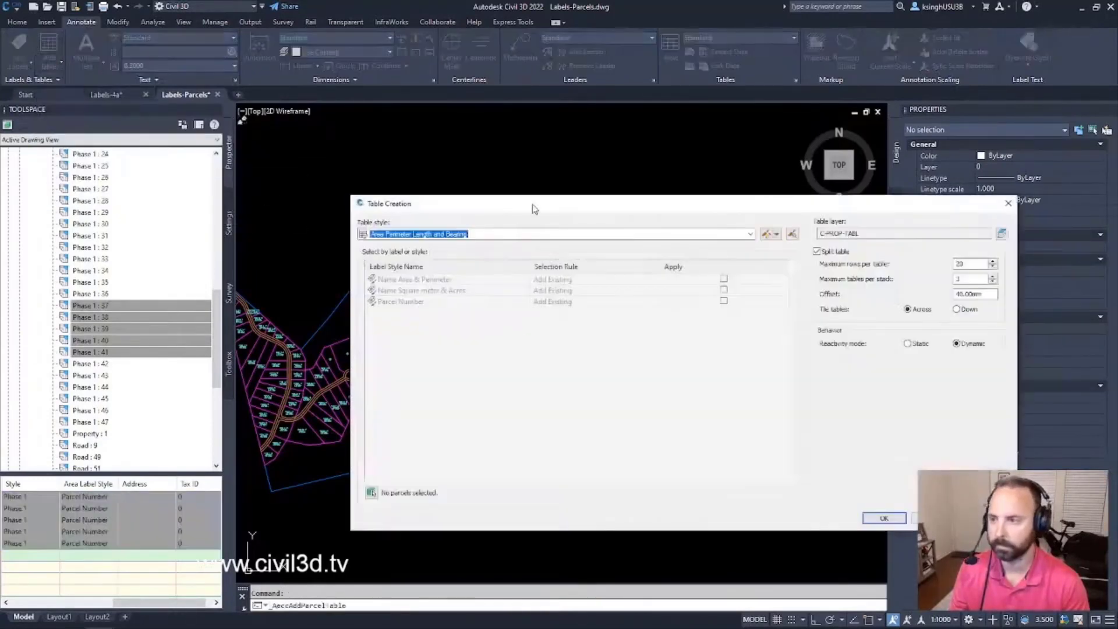
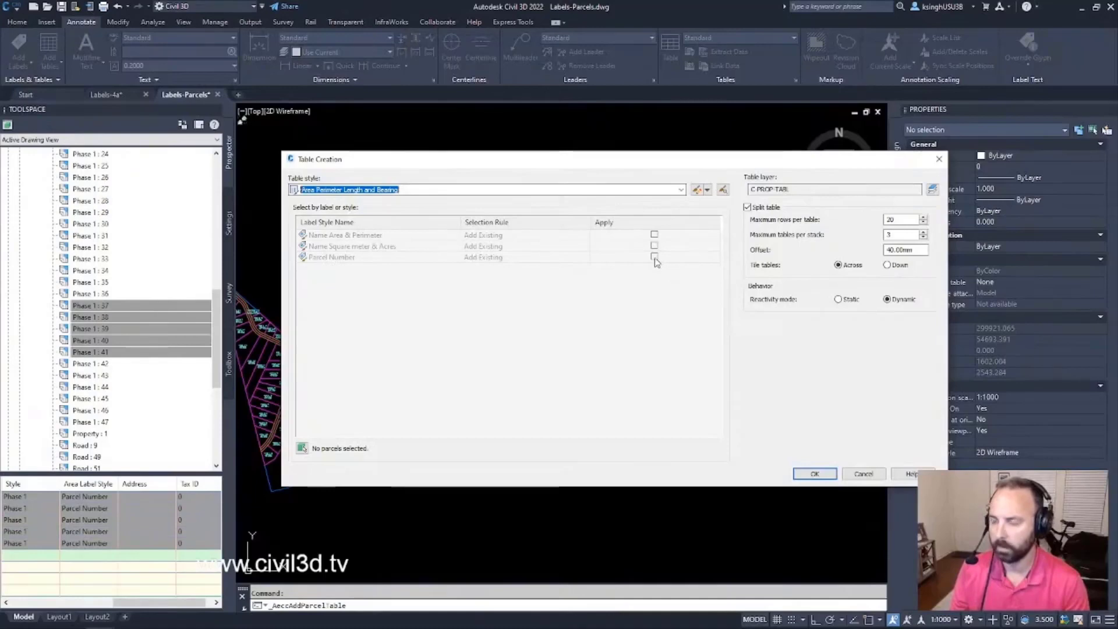
{"action": "left_click", "coordinate": [655, 257]}
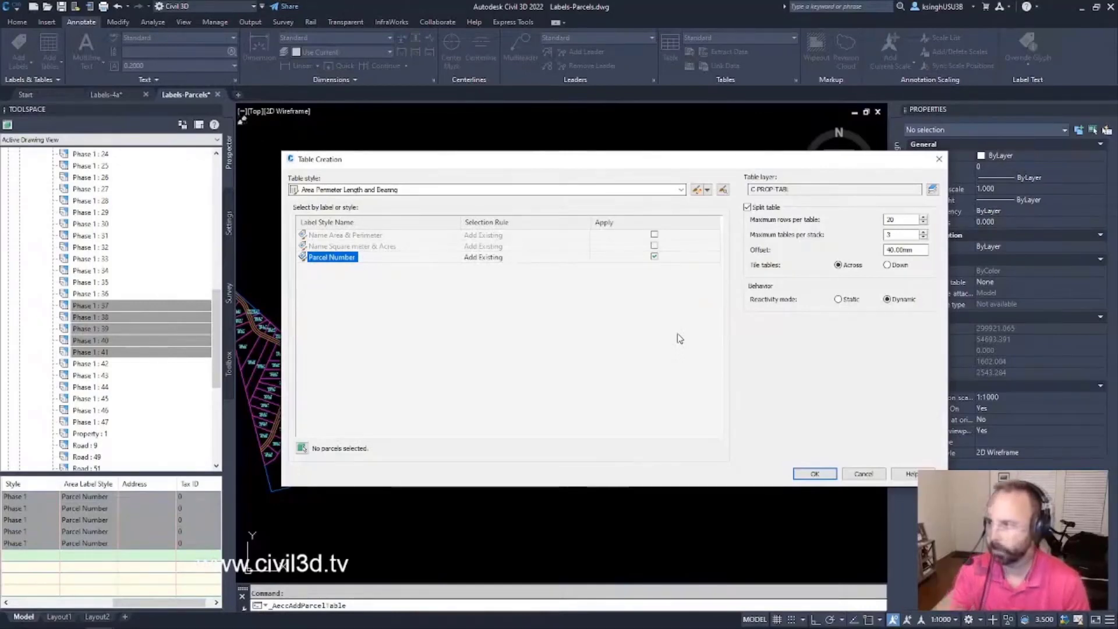
{"action": "left_click", "coordinate": [815, 474]}
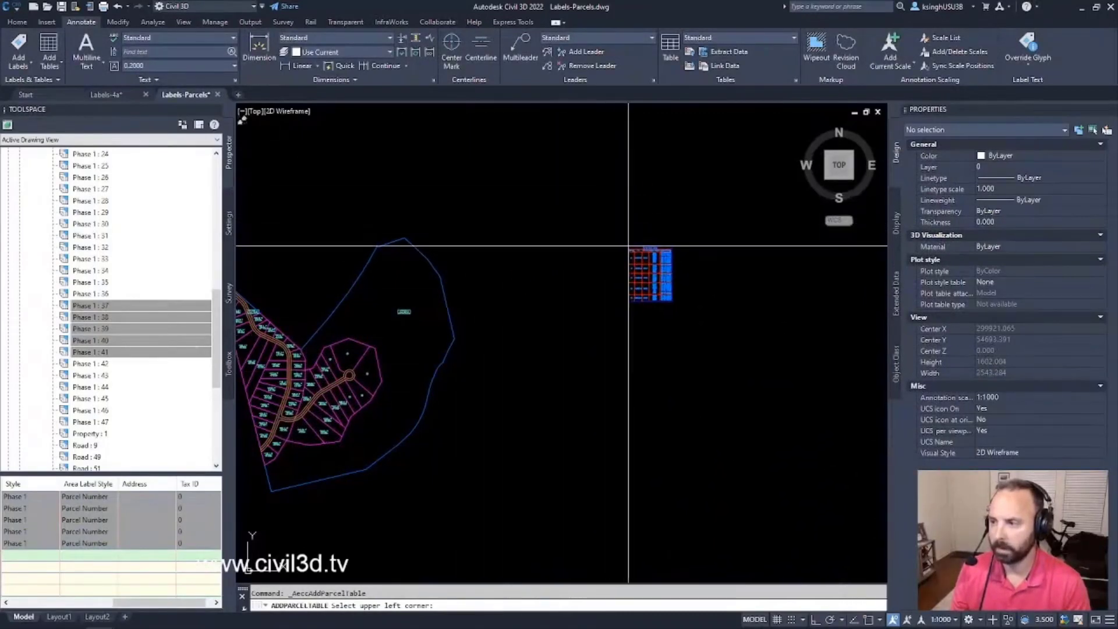
{"action": "left_click", "coordinate": [629, 246]}
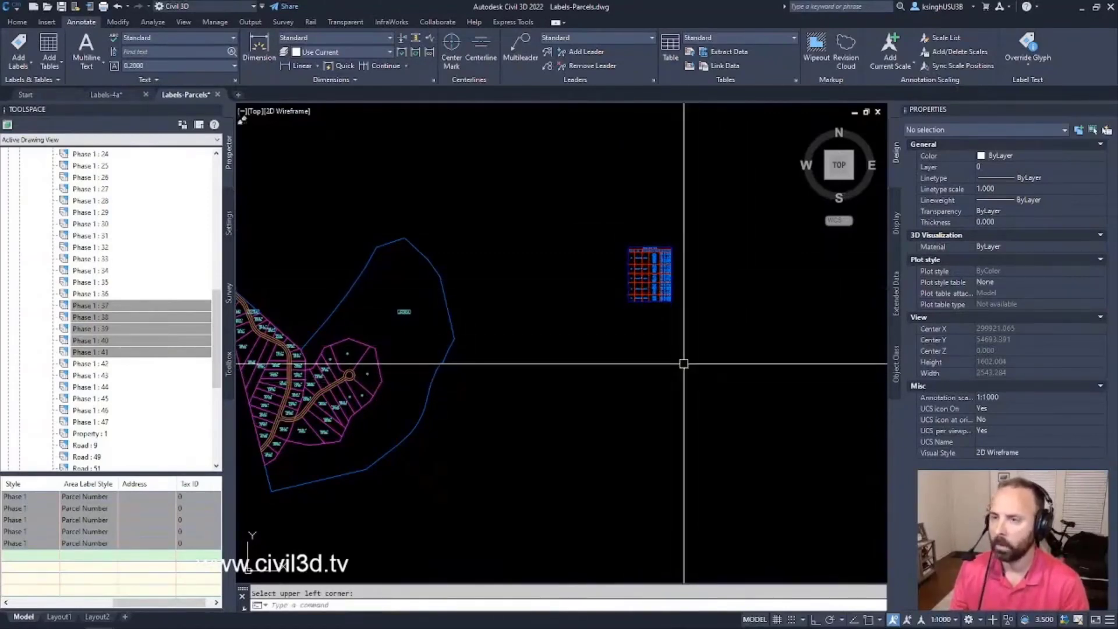
{"action": "left_click", "coordinate": [50, 60]}
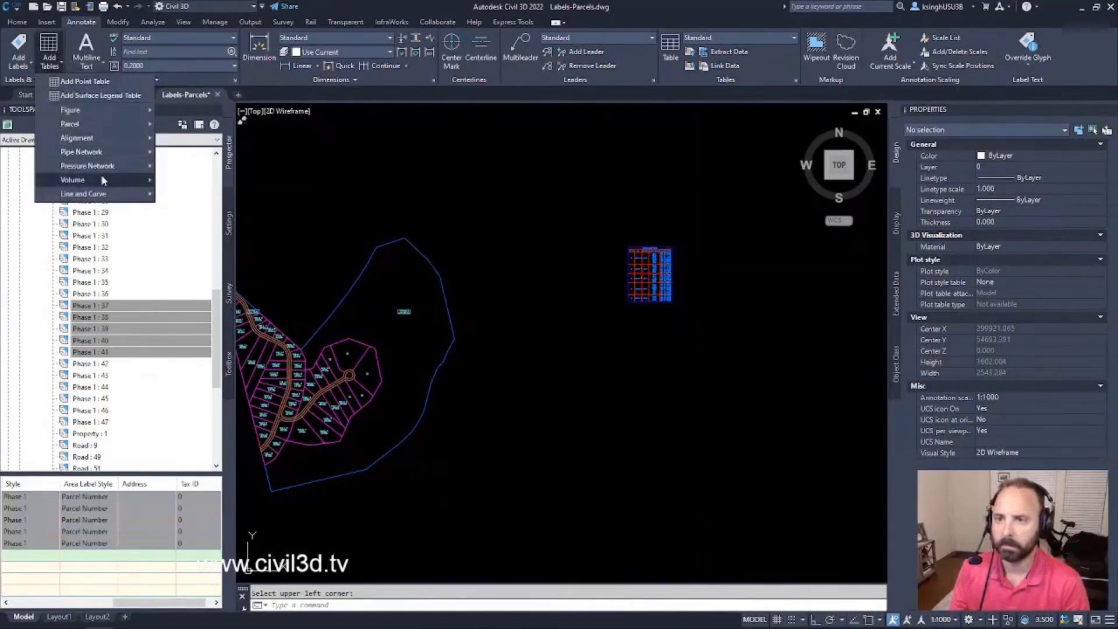
{"action": "mouse_move", "coordinate": [92, 124]}
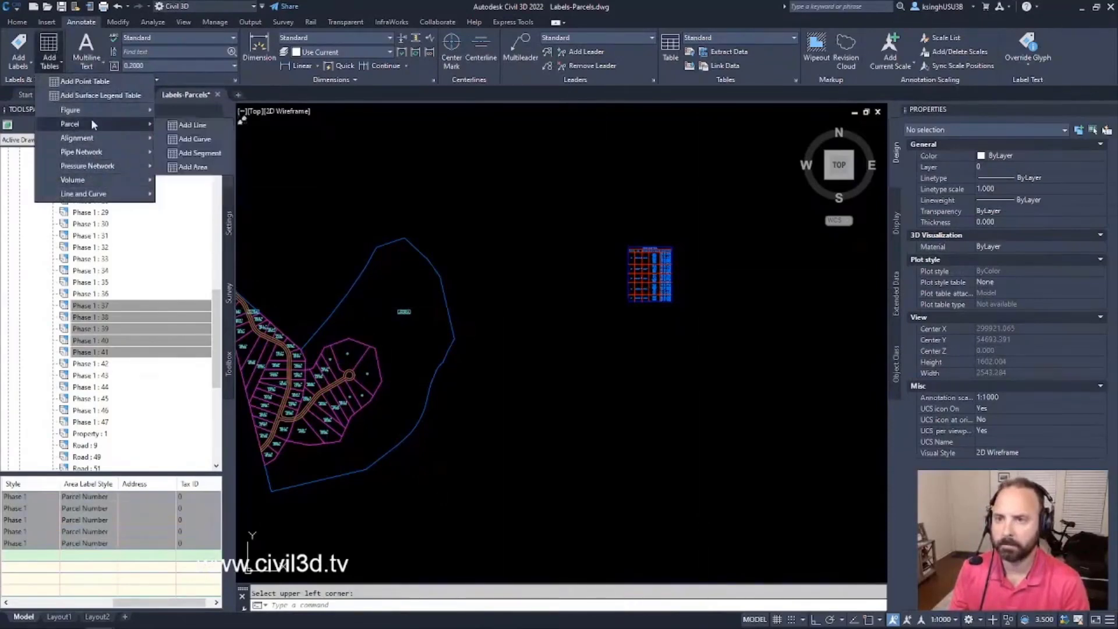
{"action": "left_click", "coordinate": [205, 140]}
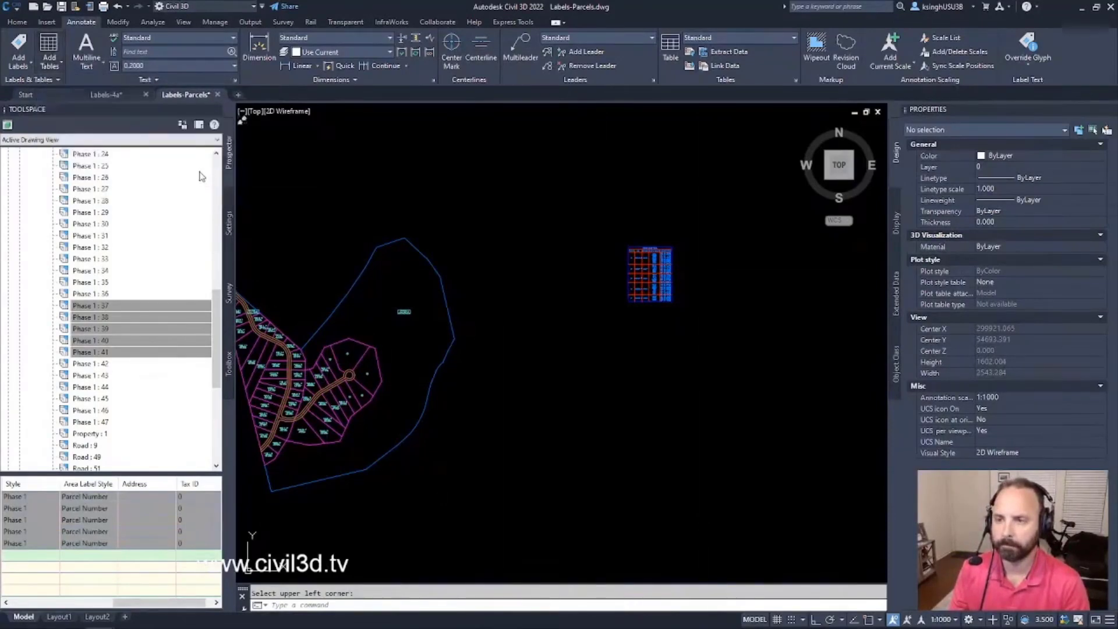
- Add a second parcel area table for the labels in the Name Area & Perimeter style and place it below the first table
{"action": "left_click", "coordinate": [51, 64]}
{"action": "mouse_move", "coordinate": [113, 124]}
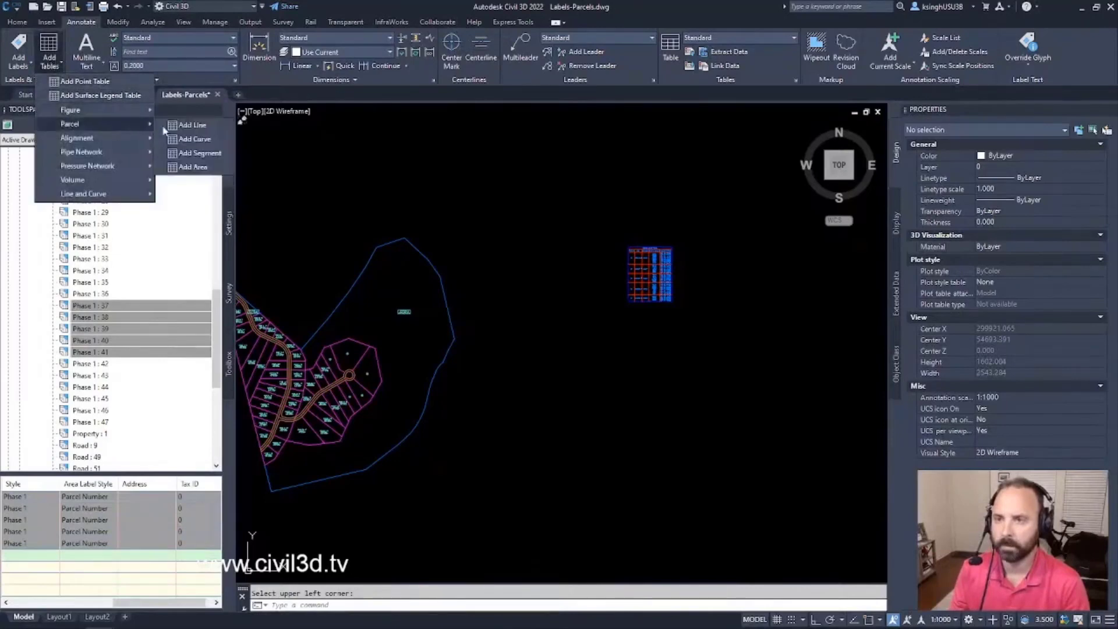
{"action": "left_click", "coordinate": [196, 168]}
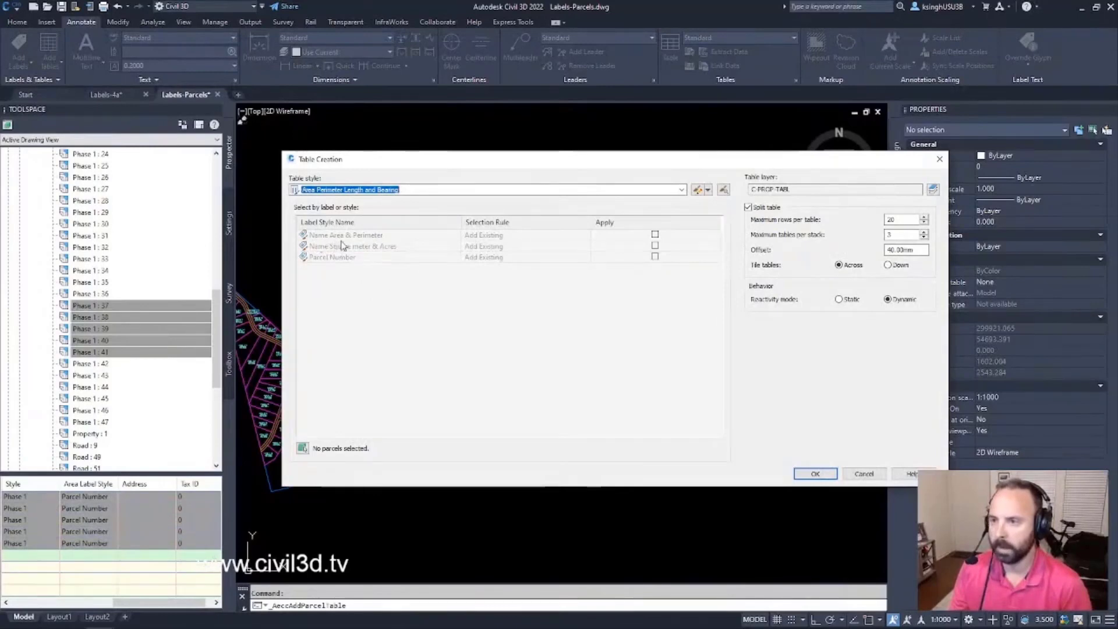
{"action": "left_click", "coordinate": [655, 234]}
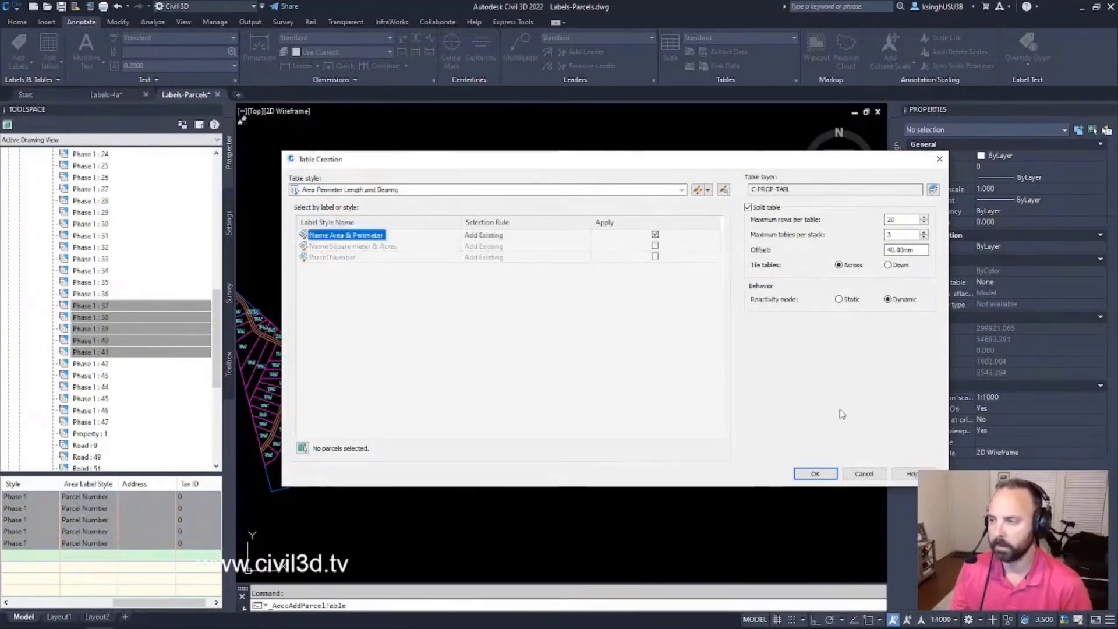
{"action": "left_click", "coordinate": [815, 474]}
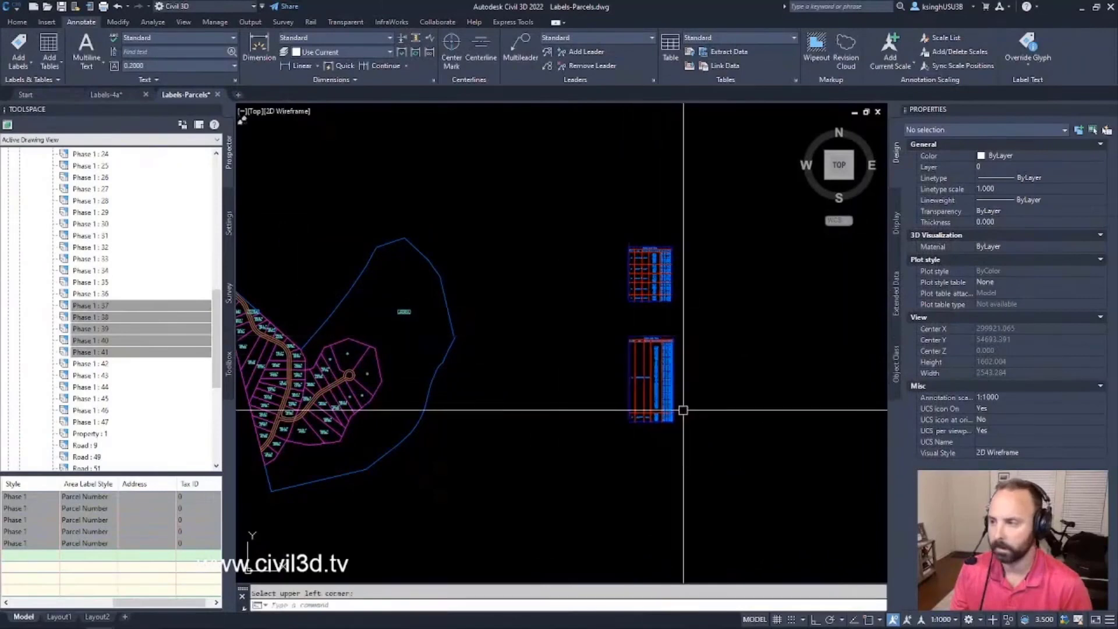
- Examine the rows of the Name Area & Perimeter parcel table and compare them with the large property parcel's area label
{"action": "scroll", "coordinate": [656, 385], "scroll_direction": "up", "scroll_amount": 8}
{"action": "scroll", "coordinate": [656, 385], "scroll_direction": "down", "scroll_amount": 6}
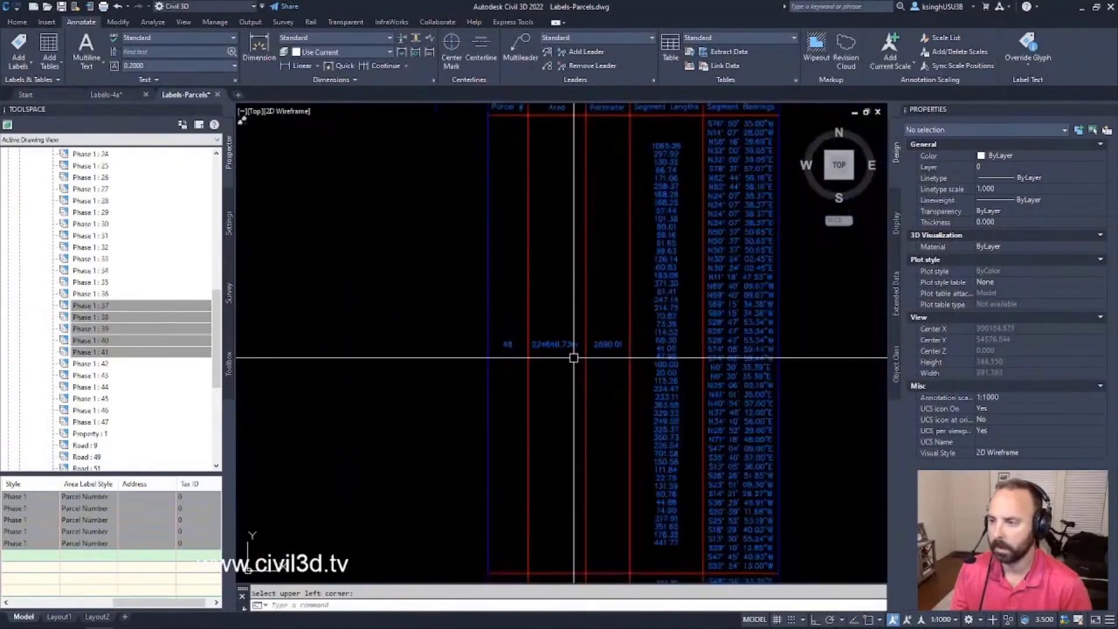
{"action": "scroll", "coordinate": [544, 324], "scroll_direction": "up", "scroll_amount": 4}
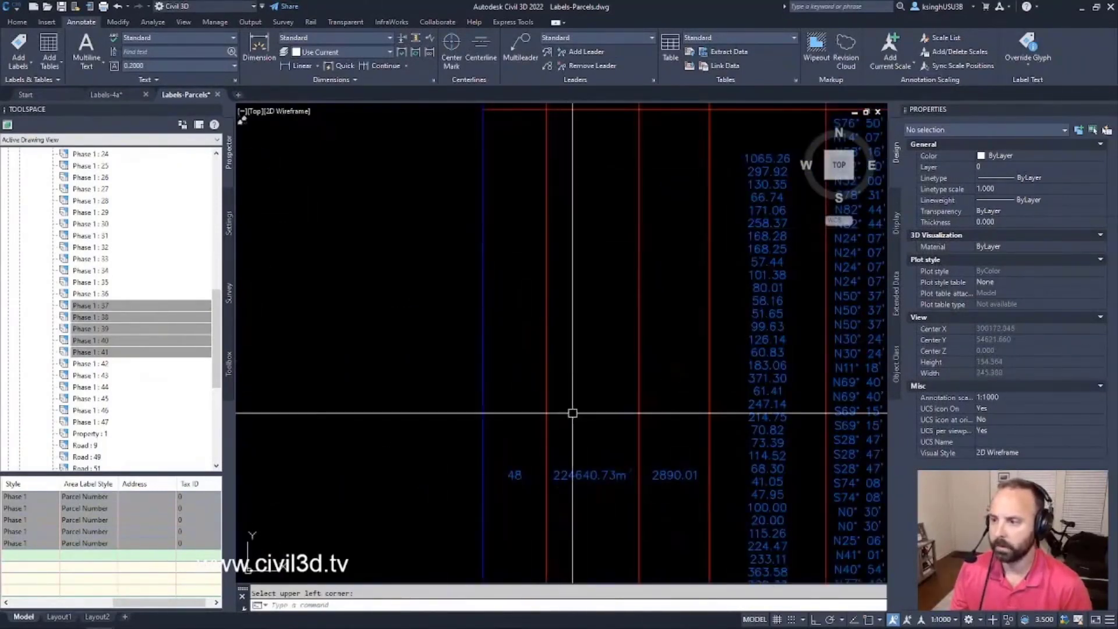
{"action": "scroll", "coordinate": [530, 469], "scroll_direction": "down", "scroll_amount": 4}
{"action": "scroll", "coordinate": [541, 329], "scroll_direction": "up", "scroll_amount": 8}
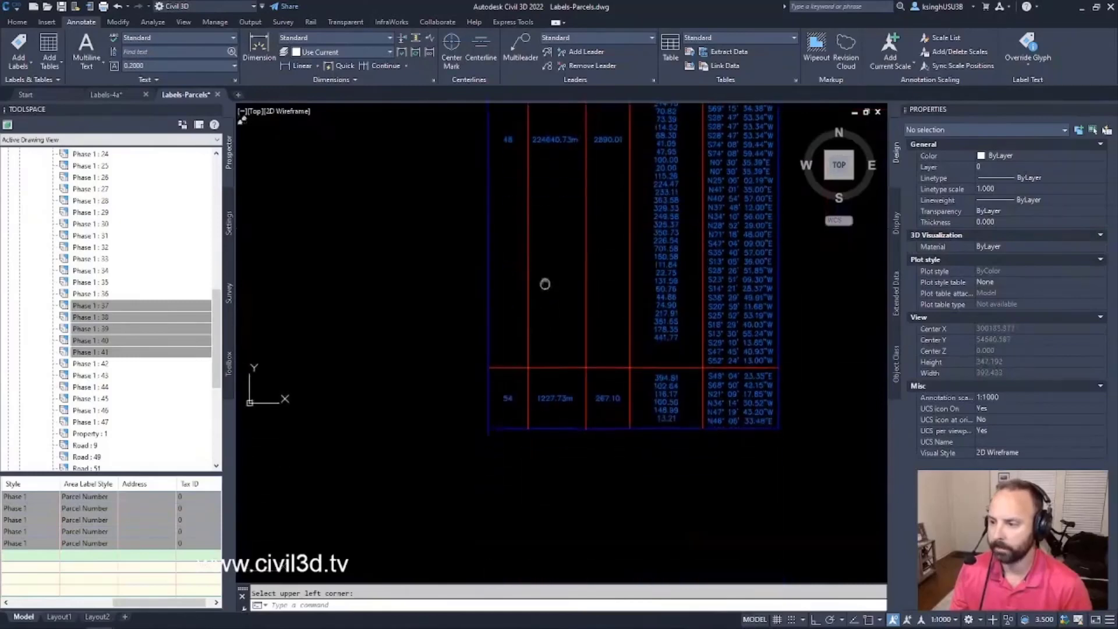
{"action": "scroll", "coordinate": [535, 380], "scroll_direction": "down", "scroll_amount": 8}
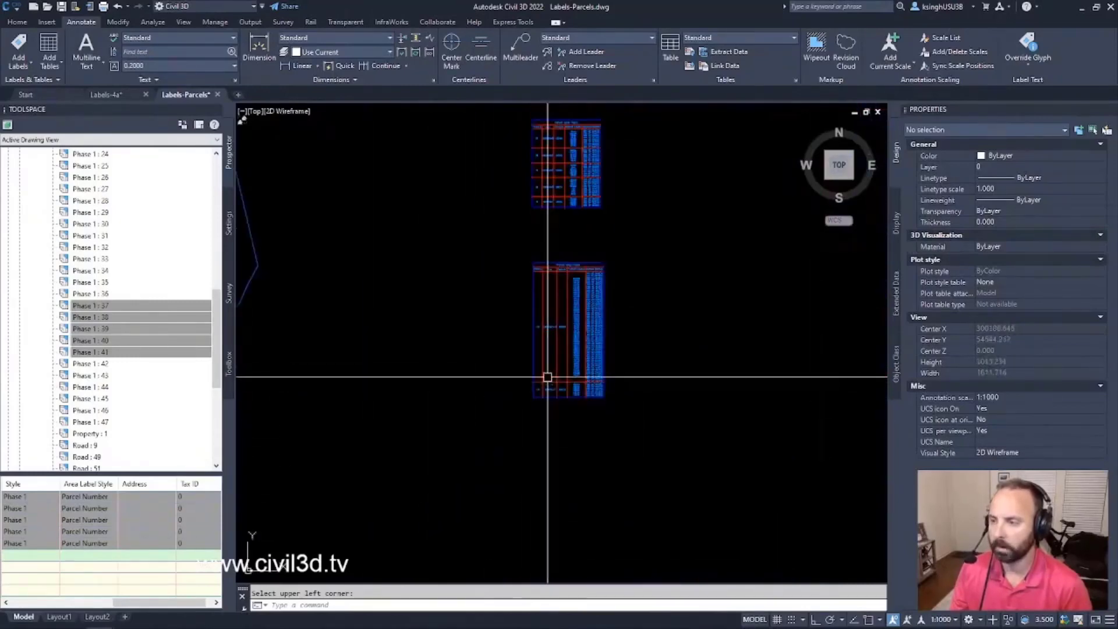
{"action": "mouse_move", "coordinate": [544, 379]}
{"action": "middle_mouse_down"}
{"action": "mouse_move", "coordinate": [517, 375]}
{"action": "mouse_move", "coordinate": [679, 364]}
{"action": "middle_mouse_up"}
{"action": "scroll", "coordinate": [543, 369], "scroll_direction": "up", "scroll_amount": 2}
{"action": "scroll", "coordinate": [551, 272], "scroll_direction": "up", "scroll_amount": 6}
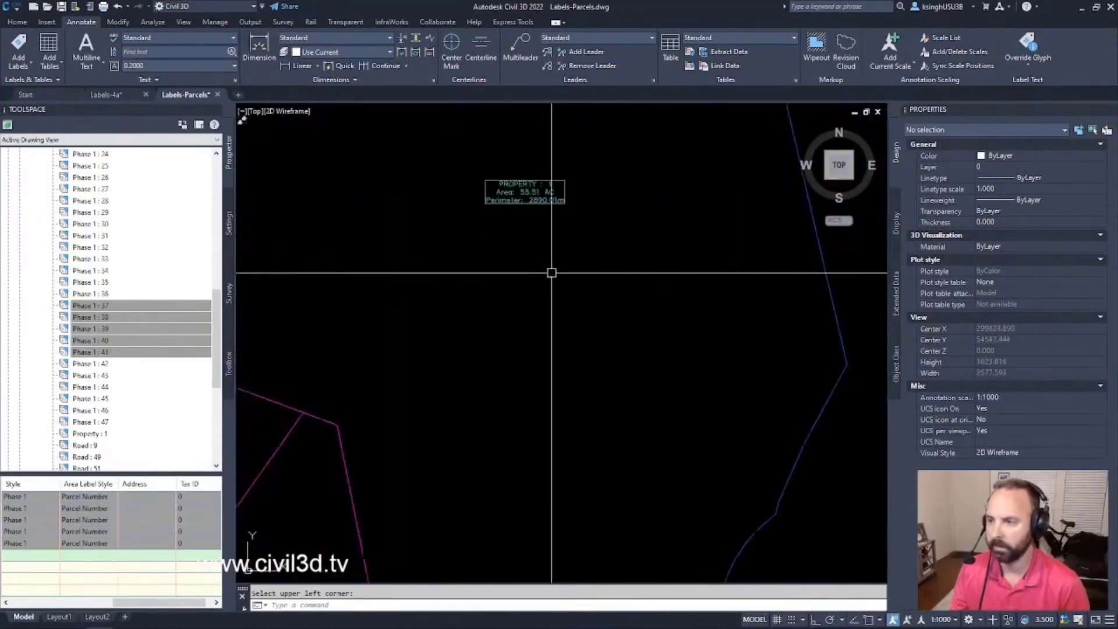
- Select the Property : 1 area label and examine its parcel number, area and perimeter against the Name Area & Perimeter table
{"action": "key", "text": "Escape"}
{"action": "scroll", "coordinate": [584, 275], "scroll_direction": "down", "scroll_amount": 8}
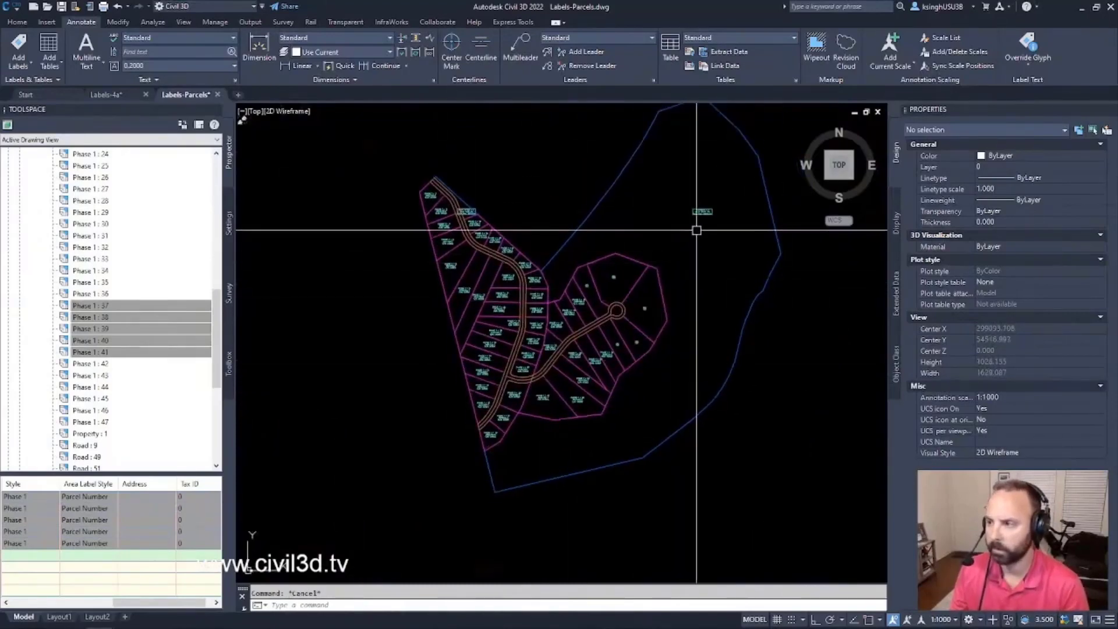
{"action": "left_click", "coordinate": [702, 213]}
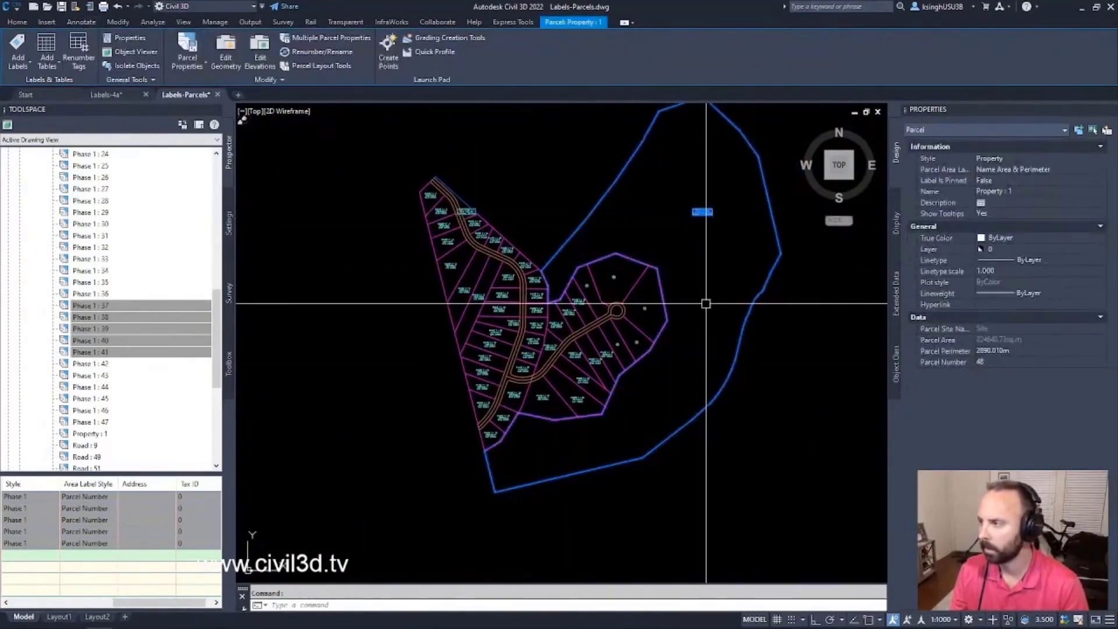
{"action": "middle_click_drag", "start_coordinate": [706, 303], "coordinate": [654, 350]}
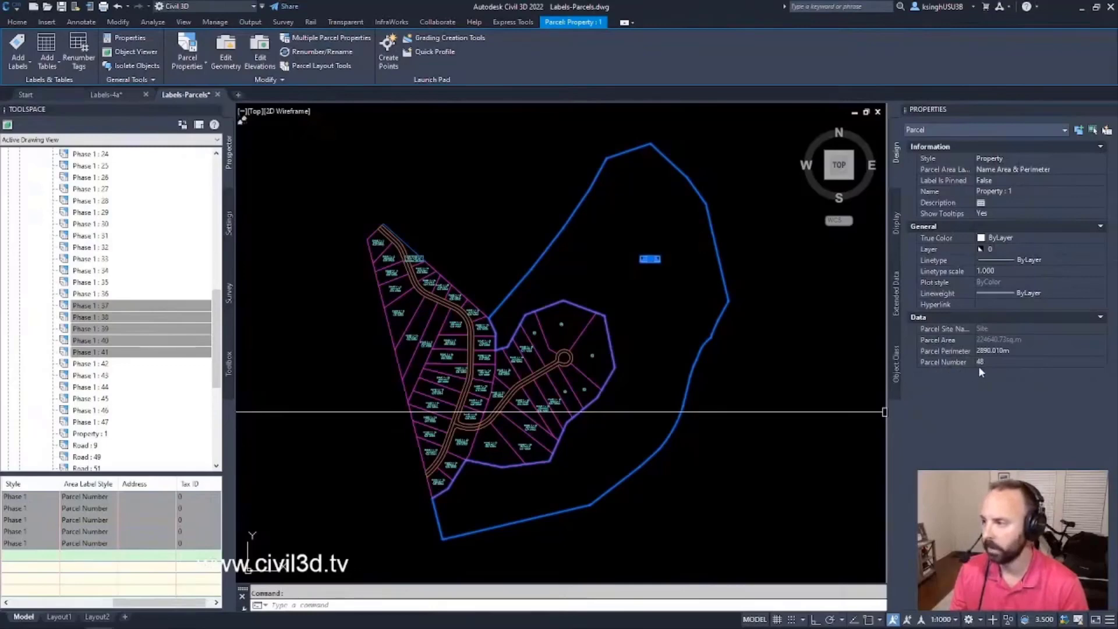
{"action": "scroll", "coordinate": [644, 249], "scroll_direction": "up", "scroll_amount": 10}
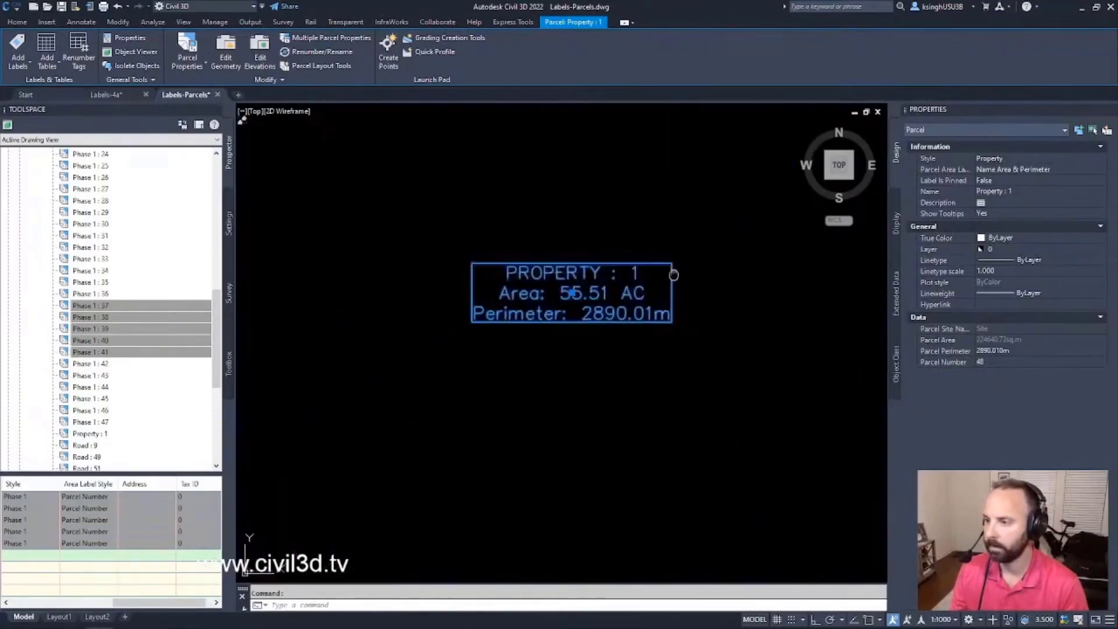
{"action": "middle_click_drag", "start_coordinate": [673, 274], "coordinate": [657, 288]}
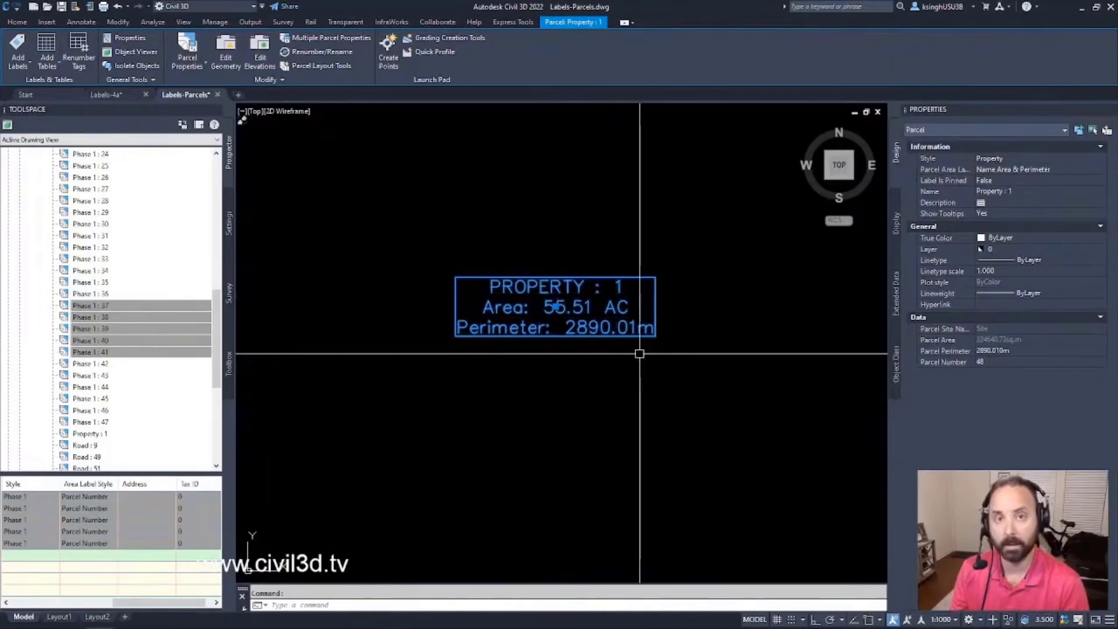
{"action": "scroll", "coordinate": [644, 349], "scroll_direction": "down", "scroll_amount": 10}
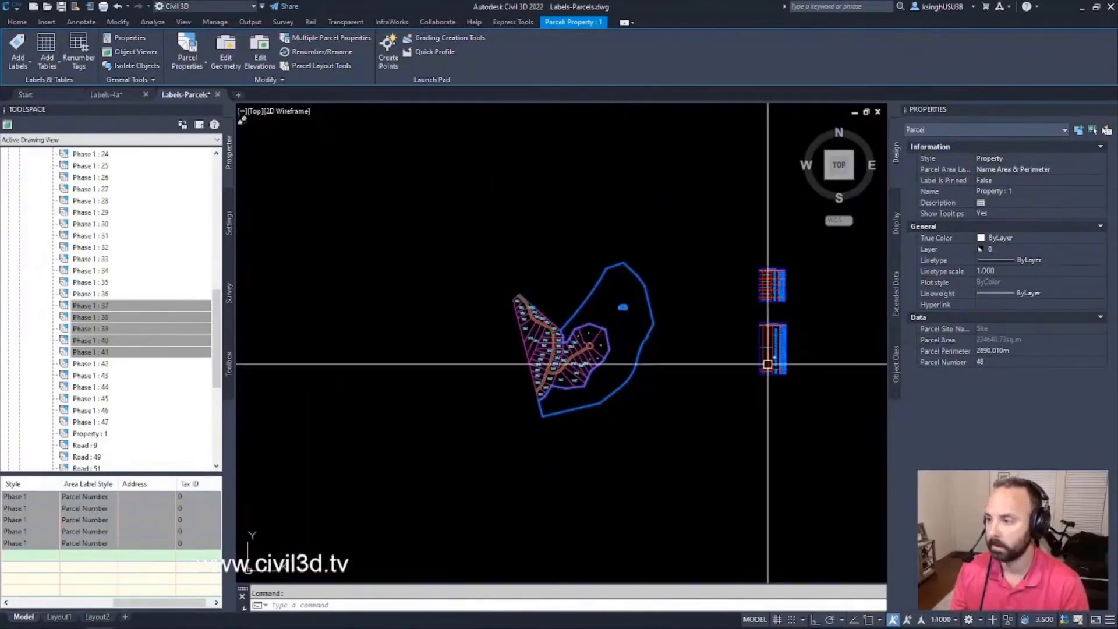
{"action": "scroll", "coordinate": [583, 361], "scroll_direction": "up", "scroll_amount": 5}
{"action": "middle_click_drag", "start_coordinate": [543, 374], "coordinate": [597, 438]}
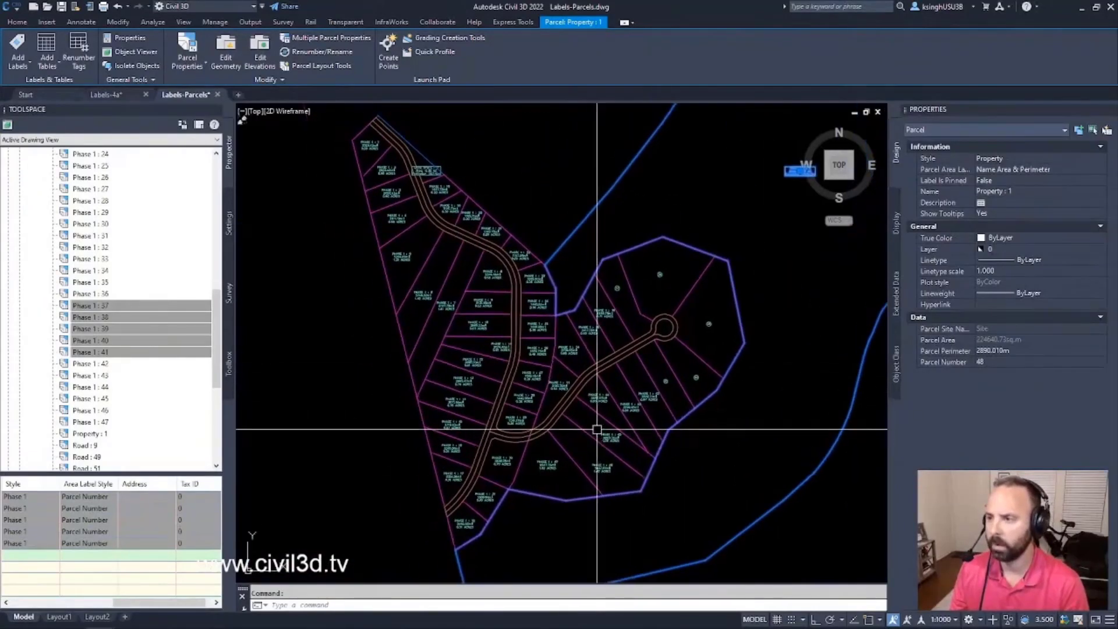
- Select the Open Space : 7 area label and examine its parcel number, area and perimeter against the table's last row
{"action": "scroll", "coordinate": [582, 434], "scroll_direction": "down", "scroll_amount": 5}
{"action": "scroll", "coordinate": [652, 338], "scroll_direction": "up", "scroll_amount": 5}
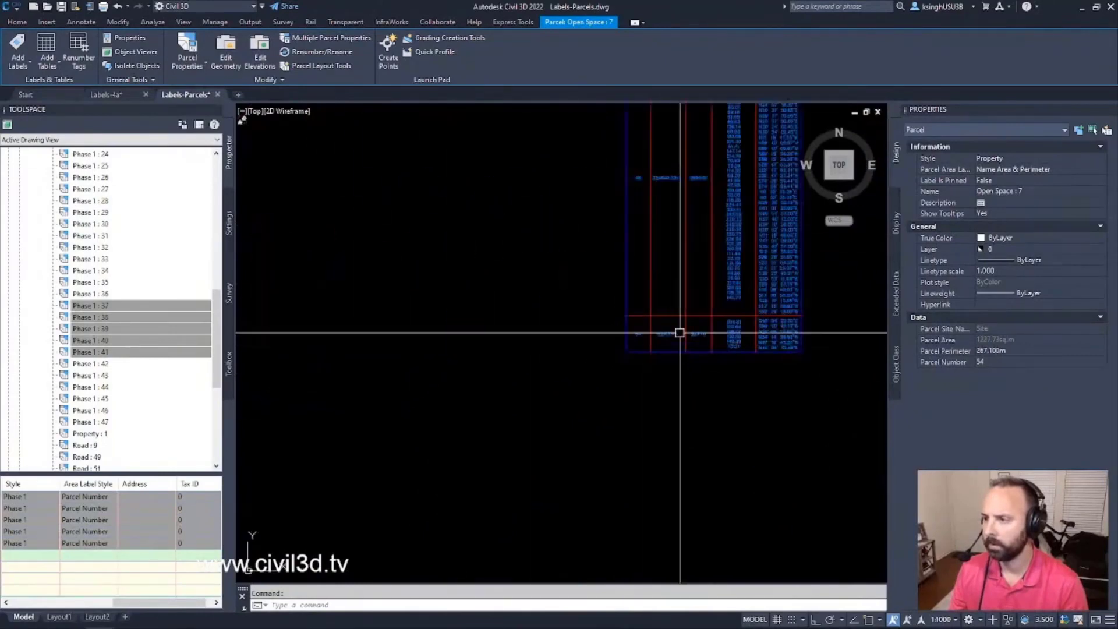
{"action": "scroll", "coordinate": [639, 349], "scroll_direction": "down", "scroll_amount": 8}
{"action": "scroll", "coordinate": [506, 291], "scroll_direction": "up", "scroll_amount": 10}
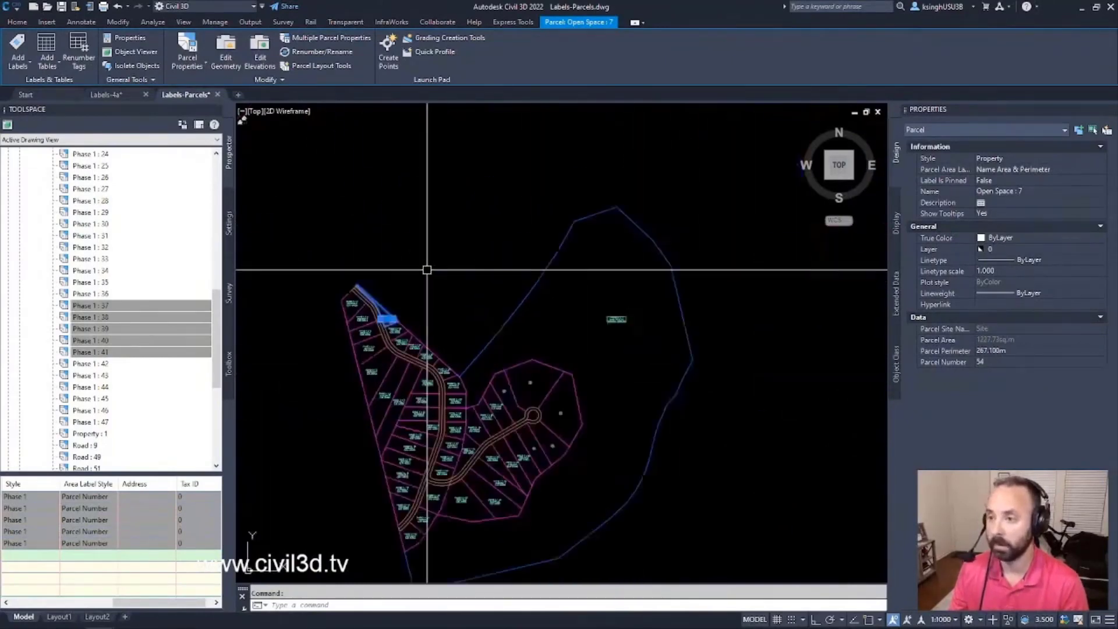
{"action": "middle_click_drag", "start_coordinate": [544, 374], "coordinate": [580, 312]}
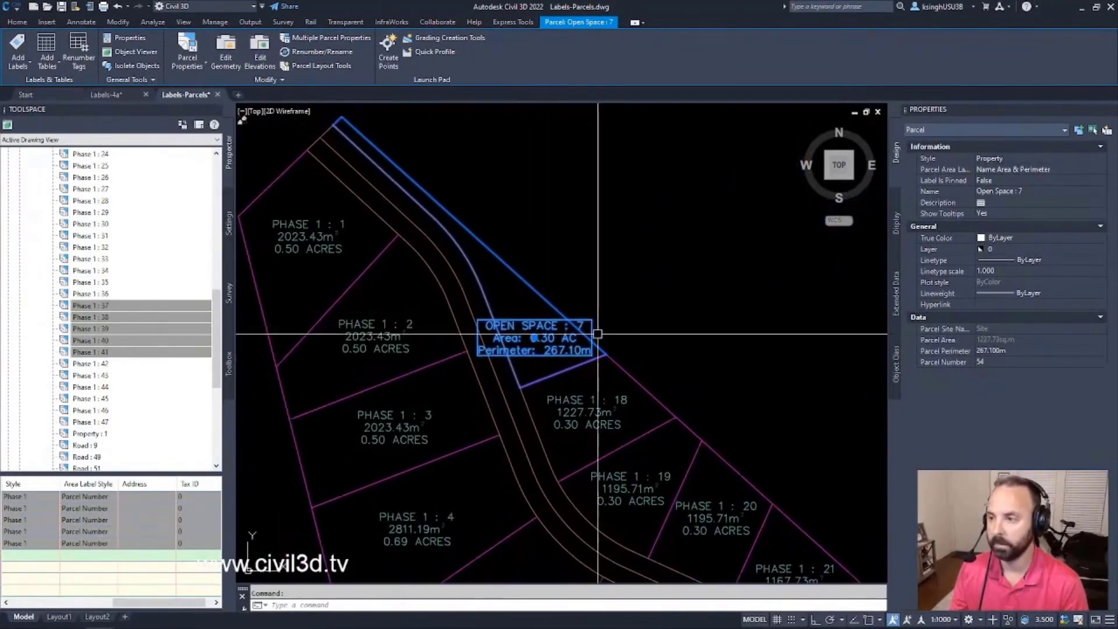
{"action": "key", "text": "Escape"}
{"action": "left_click", "coordinate": [591, 327]}
{"action": "scroll", "coordinate": [551, 348], "scroll_direction": "up", "scroll_amount": 3}
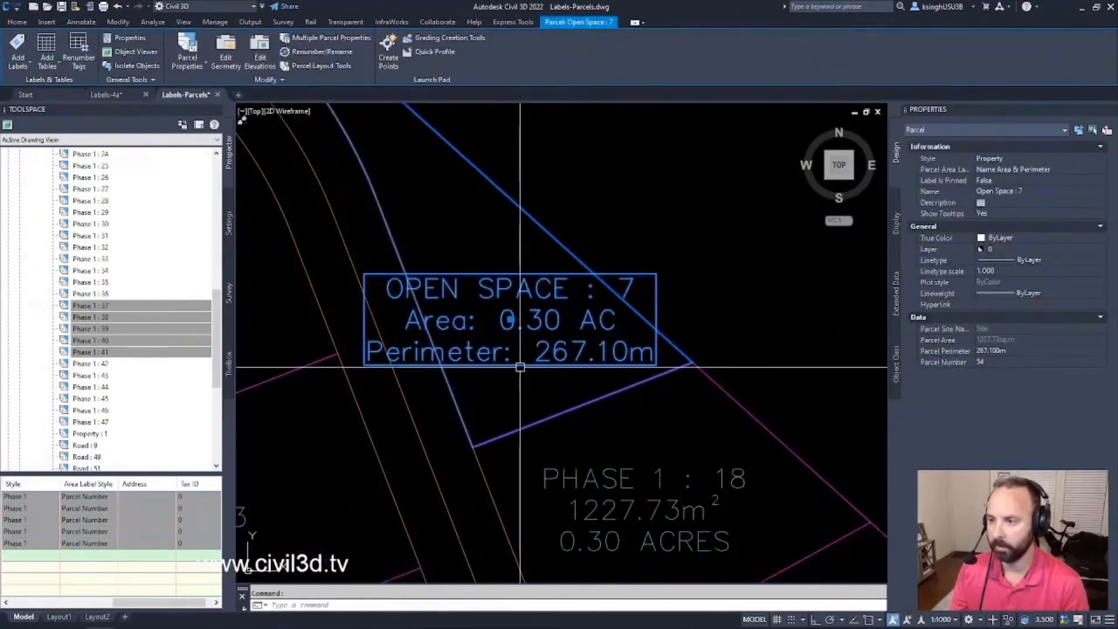
{"action": "scroll", "coordinate": [631, 397], "scroll_direction": "down", "scroll_amount": 2}
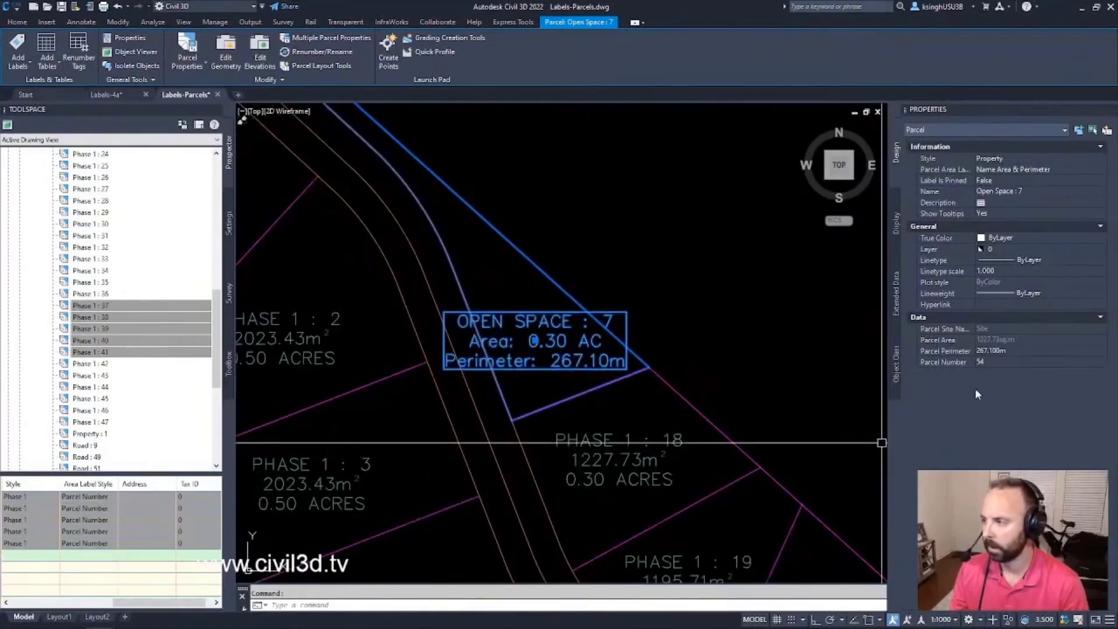
{"action": "scroll", "coordinate": [647, 366], "scroll_direction": "down", "scroll_amount": 6}
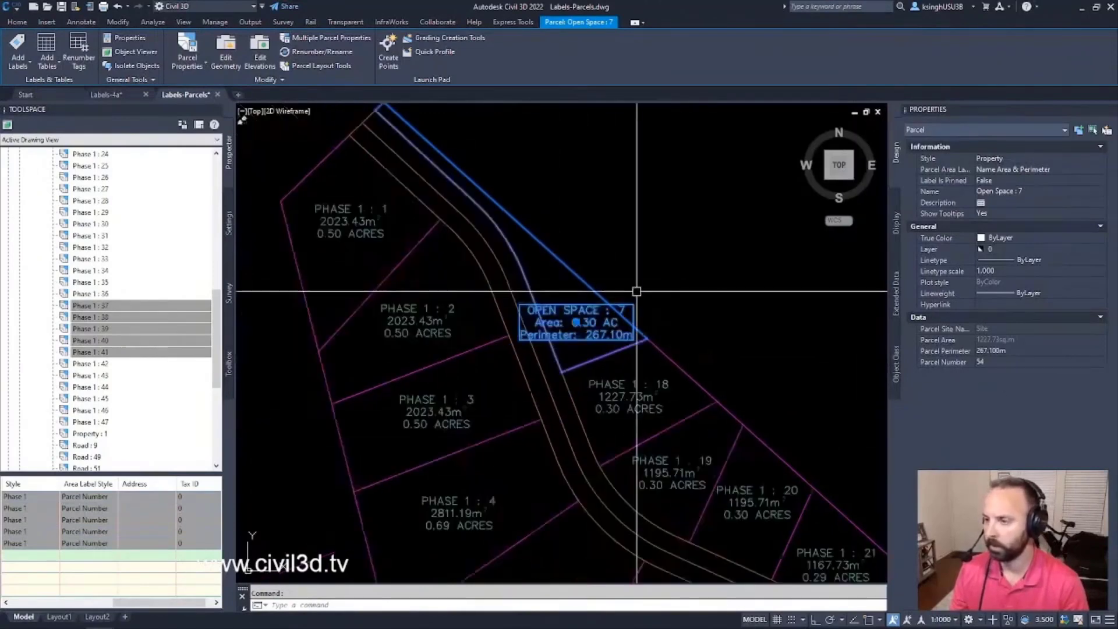
{"action": "middle_click_drag", "start_coordinate": [647, 366], "coordinate": [586, 377]}
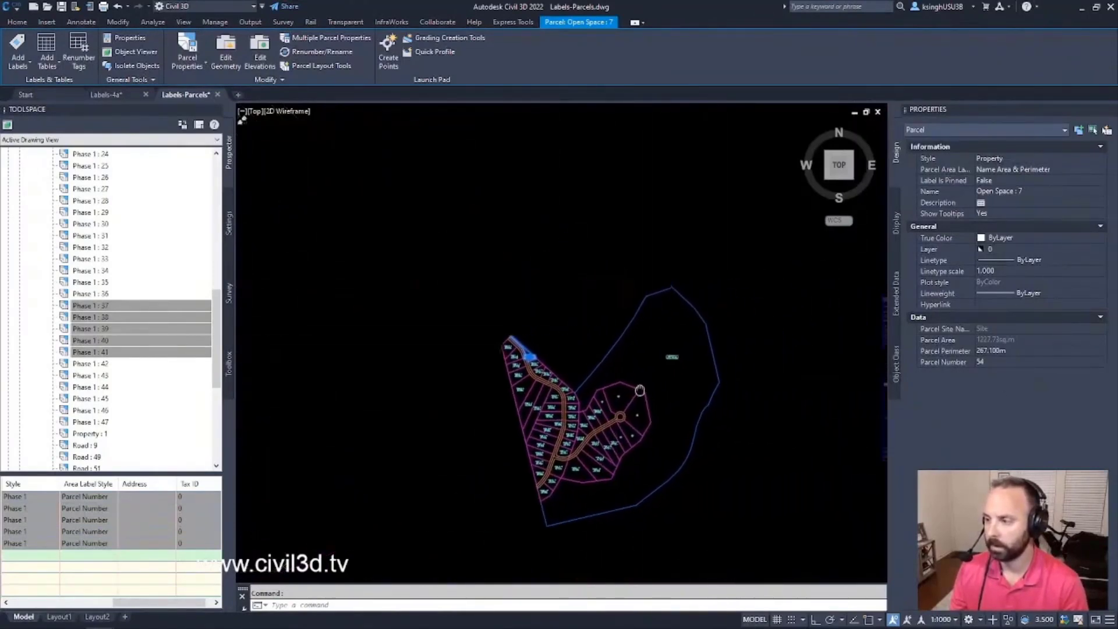
- Select the Property : 1 label together with Open Space : 7, examine both parcels' rows in the second area table, and clear the selection
{"action": "left_click", "coordinate": [679, 360]}
{"action": "middle_click_drag", "start_coordinate": [739, 427], "coordinate": [605, 408]}
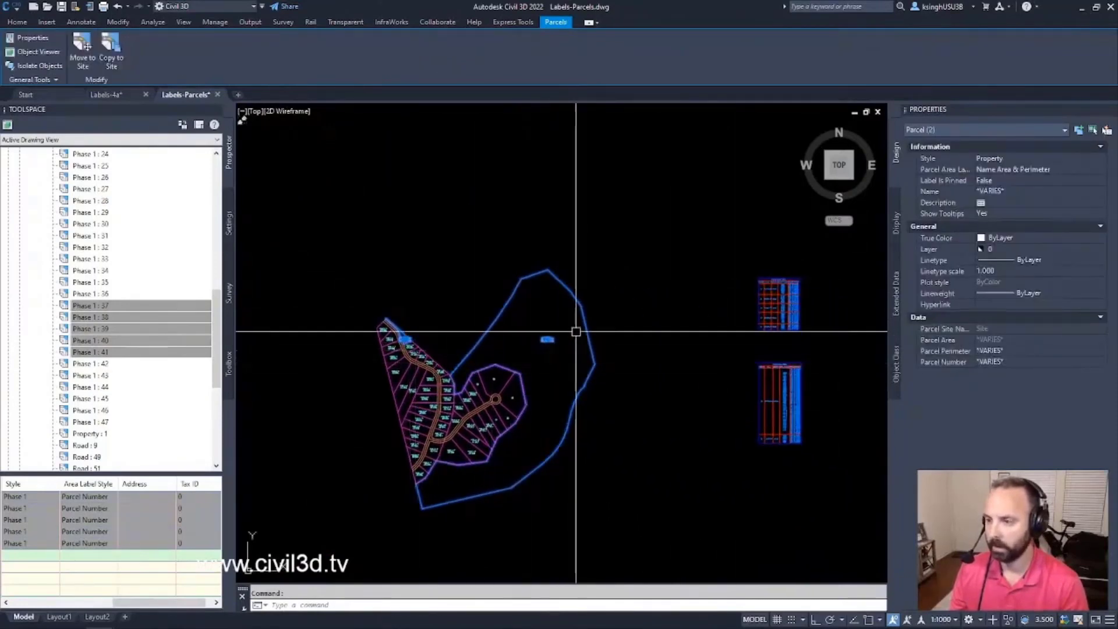
{"action": "middle_click_drag", "start_coordinate": [789, 423], "coordinate": [693, 372]}
{"action": "scroll", "coordinate": [693, 371], "scroll_direction": "up", "scroll_amount": 10}
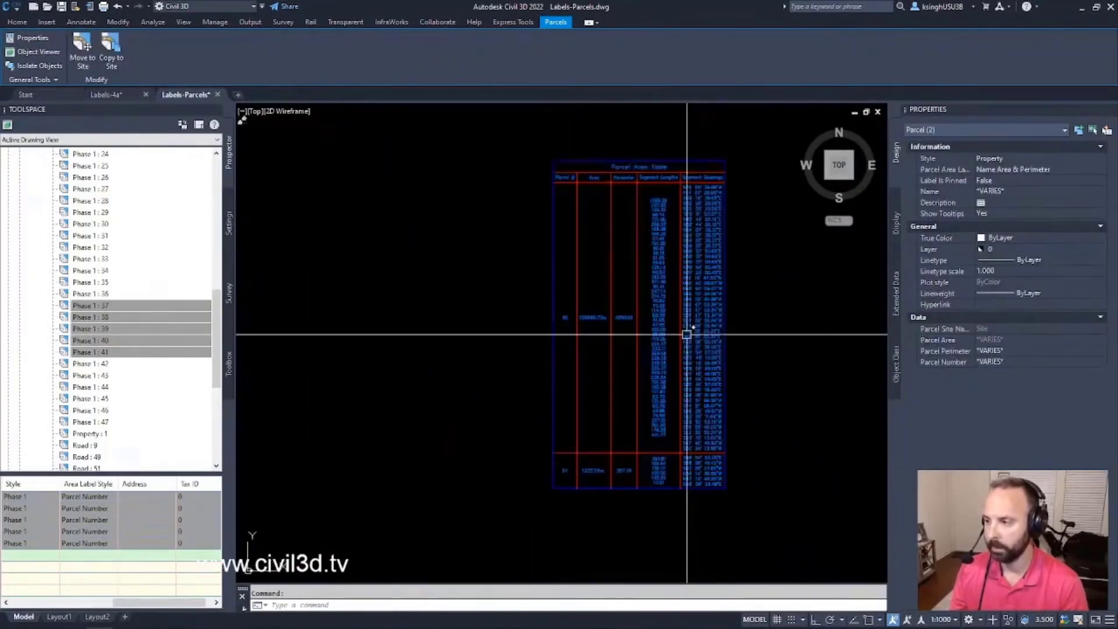
{"action": "scroll", "coordinate": [684, 375], "scroll_direction": "down", "scroll_amount": 4}
{"action": "scroll", "coordinate": [674, 271], "scroll_direction": "up", "scroll_amount": 2}
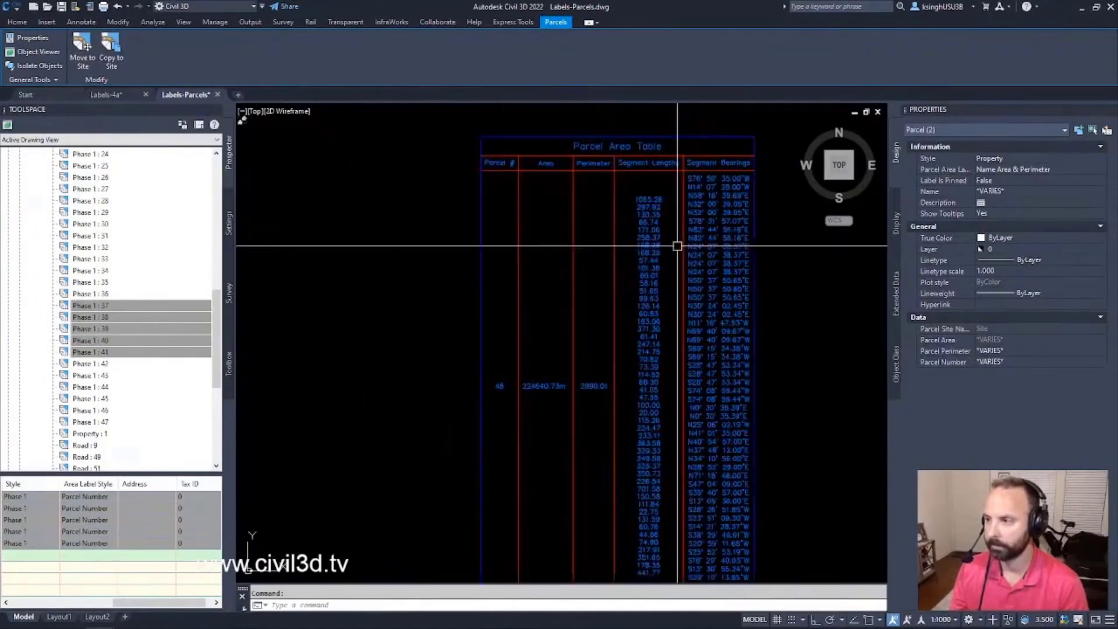
{"action": "scroll", "coordinate": [740, 344], "scroll_direction": "up", "scroll_amount": 2}
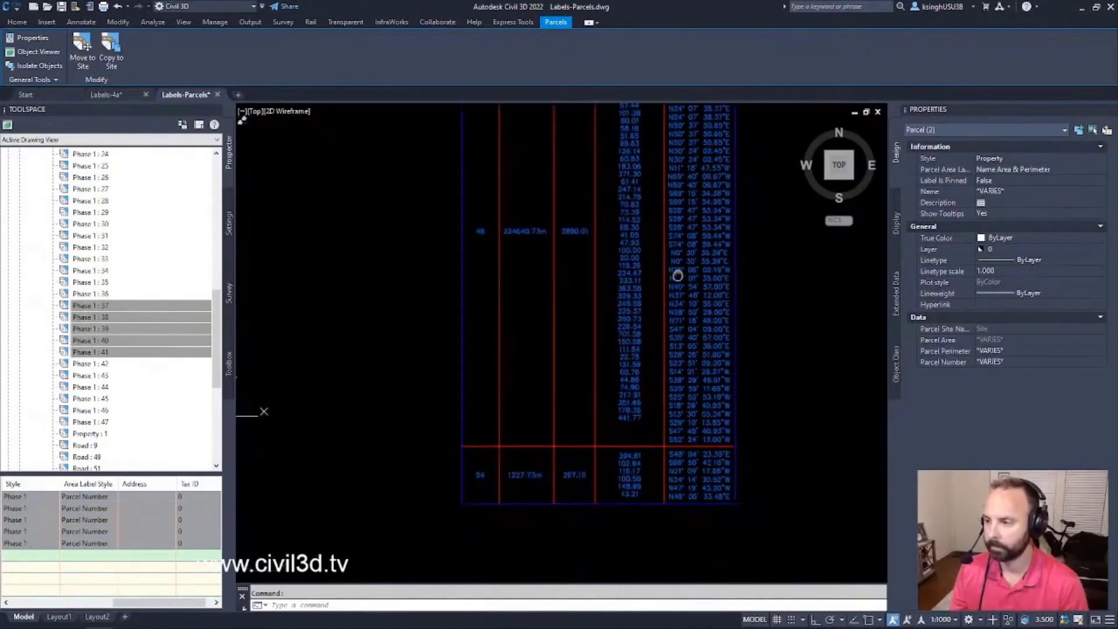
{"action": "scroll", "coordinate": [683, 310], "scroll_direction": "down", "scroll_amount": 6}
{"action": "scroll", "coordinate": [683, 311], "scroll_direction": "down", "scroll_amount": 3}
{"action": "key", "text": "Escape"}
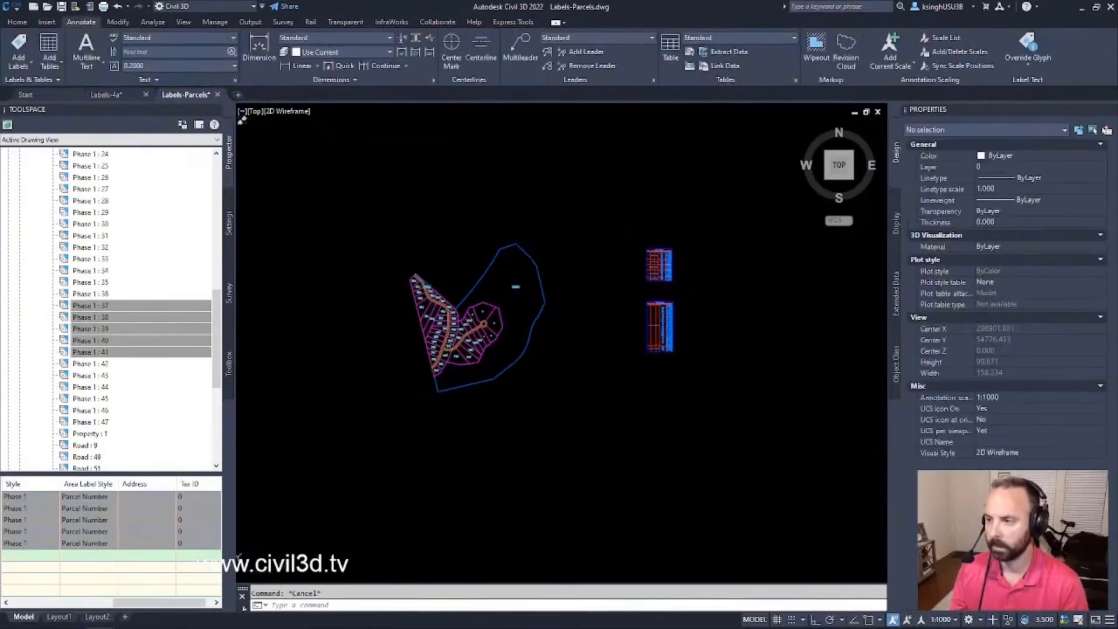
- Add a parcel area table for the labels in the Name Square meter & Acres style and place it below the second table
{"action": "left_click", "coordinate": [50, 58]}
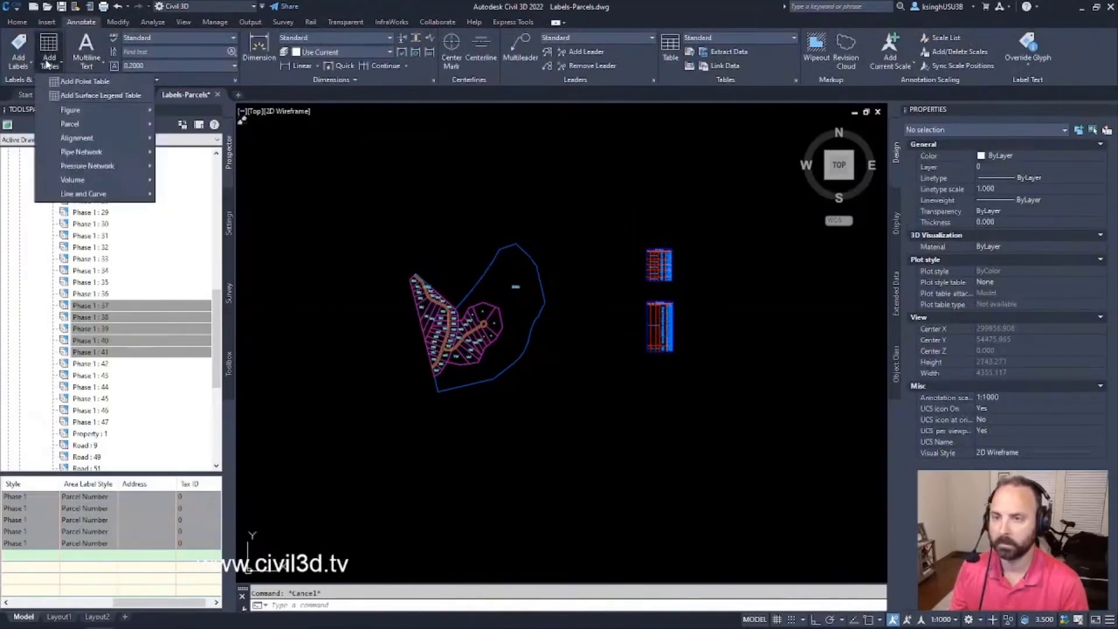
{"action": "mouse_move", "coordinate": [103, 128]}
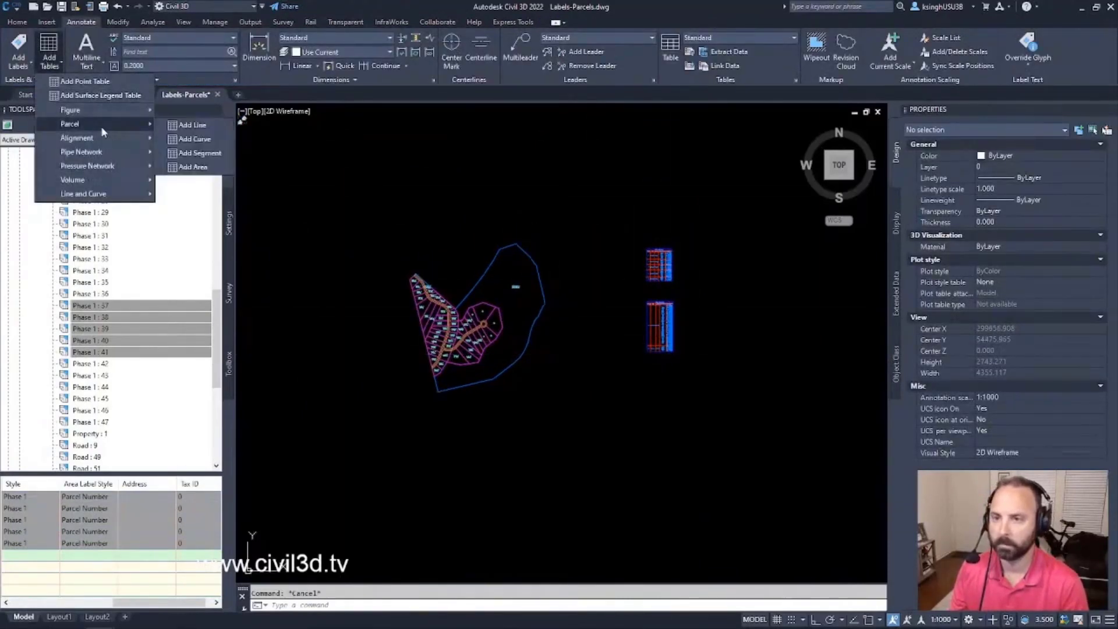
{"action": "left_click", "coordinate": [203, 167]}
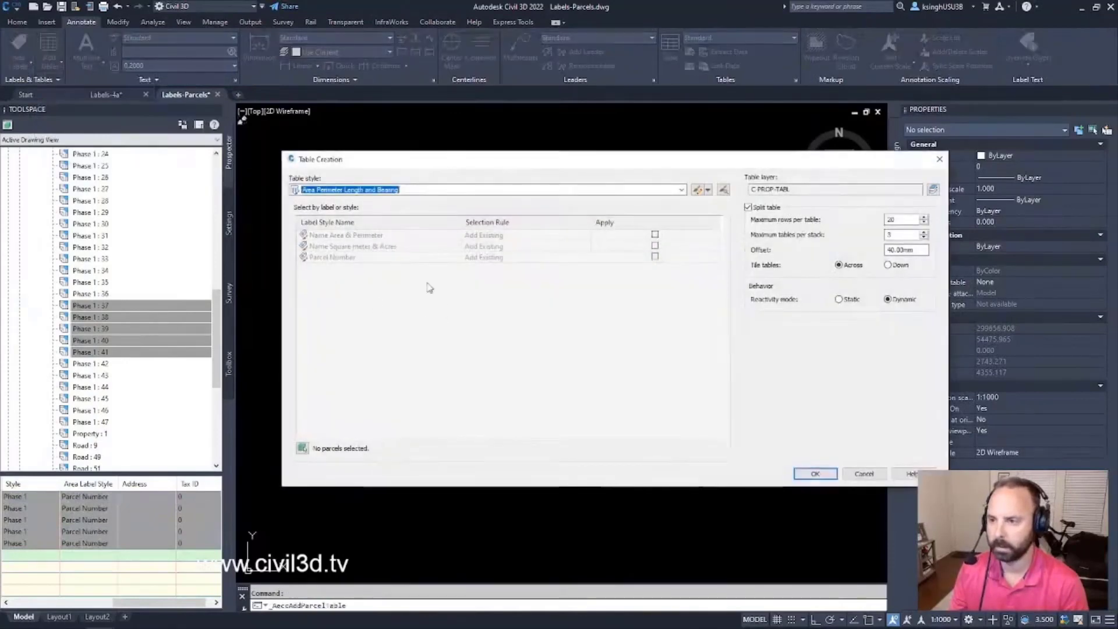
{"action": "left_click", "coordinate": [655, 245]}
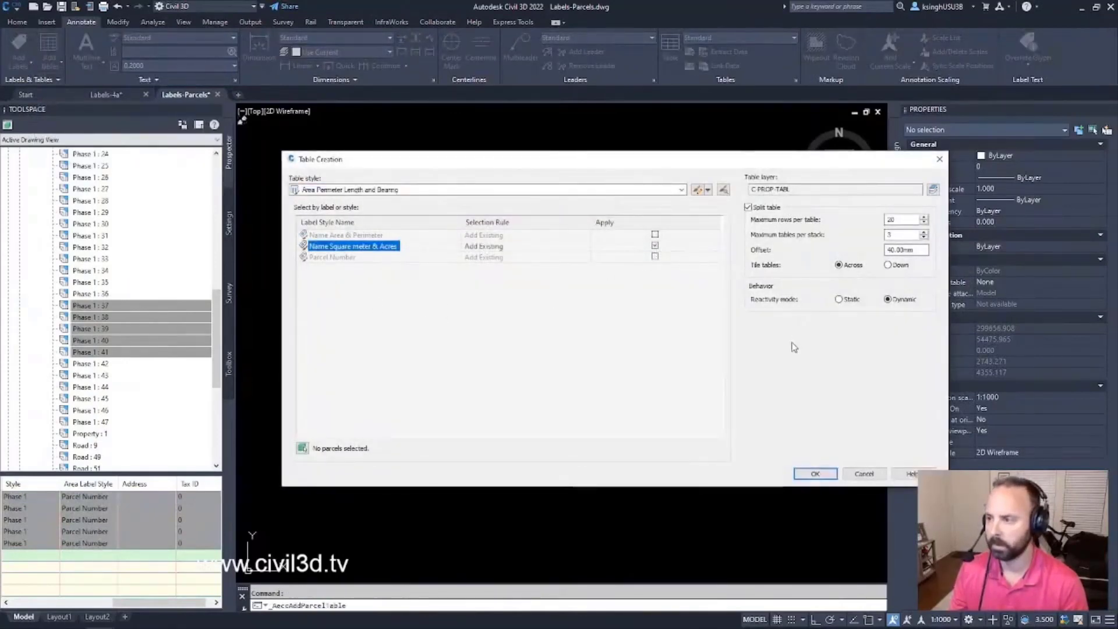
{"action": "left_click", "coordinate": [822, 474]}
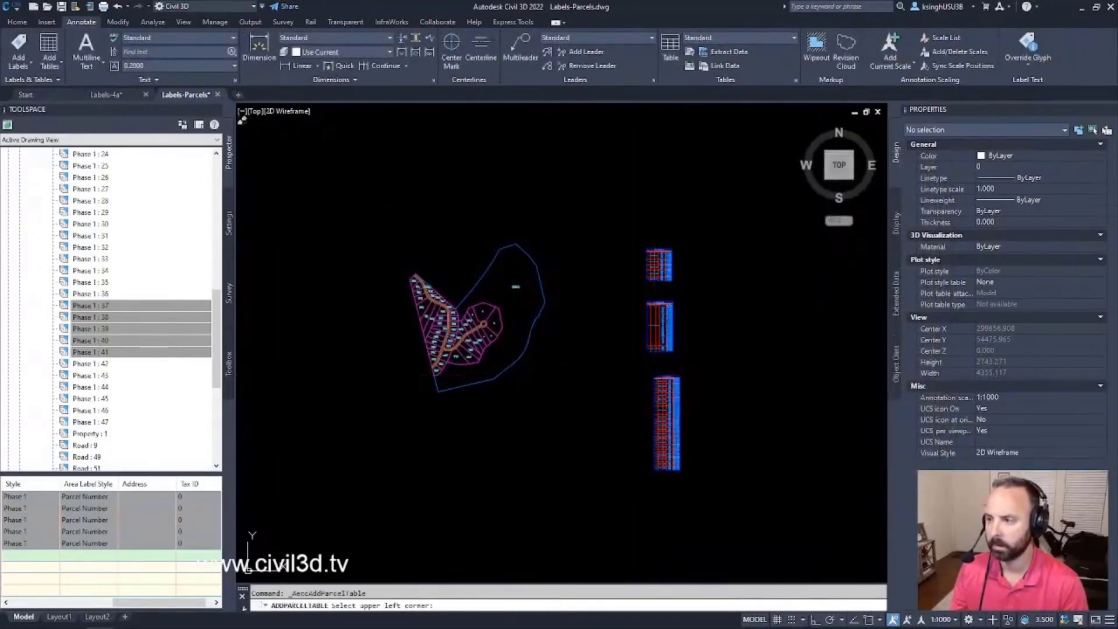
{"action": "left_click", "coordinate": [657, 378]}
{"action": "scroll", "coordinate": [590, 344], "scroll_direction": "up", "scroll_amount": 2}
{"action": "key", "text": "Escape"}
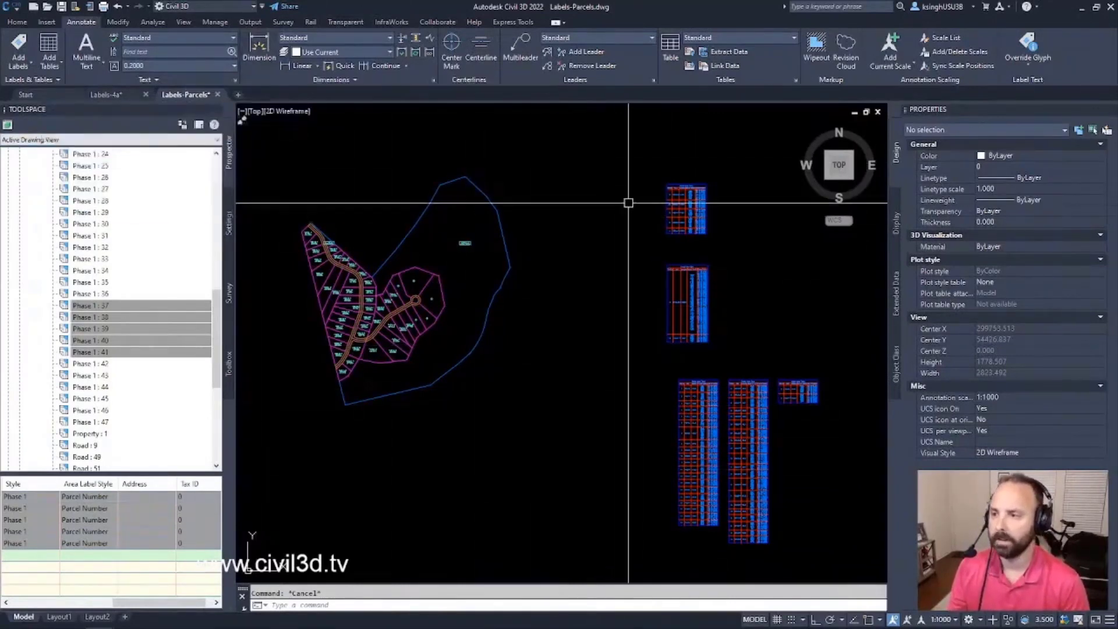
- Check the parcel layout in the Labels-4a drawing, switch back to the Labels-Parcels drawing and save it
{"action": "left_click", "coordinate": [111, 95]}
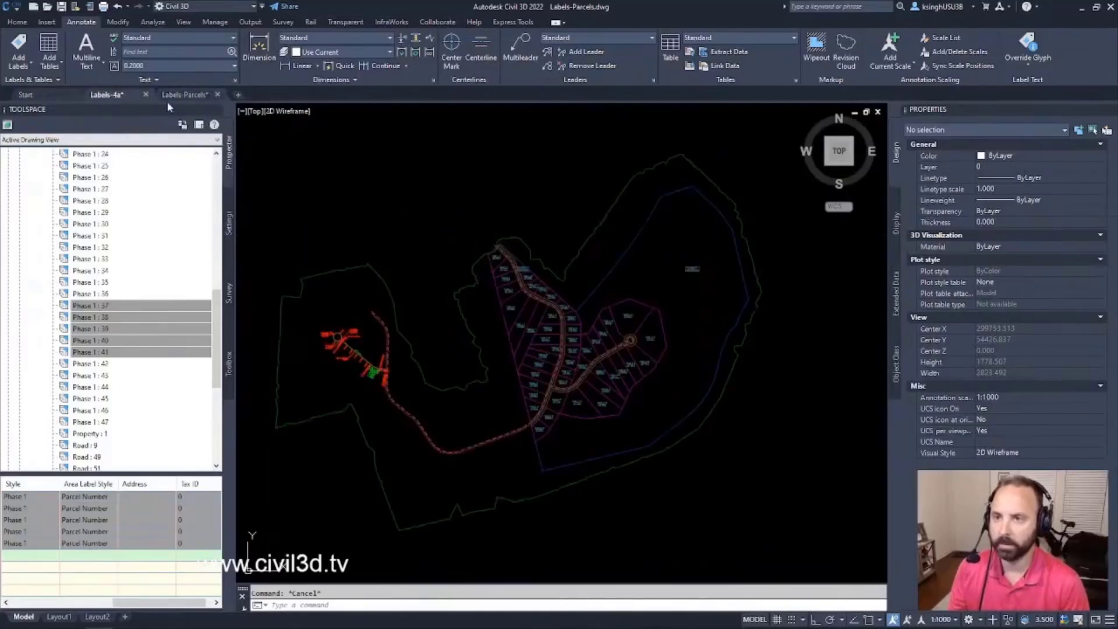
{"action": "scroll", "coordinate": [606, 302], "scroll_direction": "down", "scroll_amount": 5}
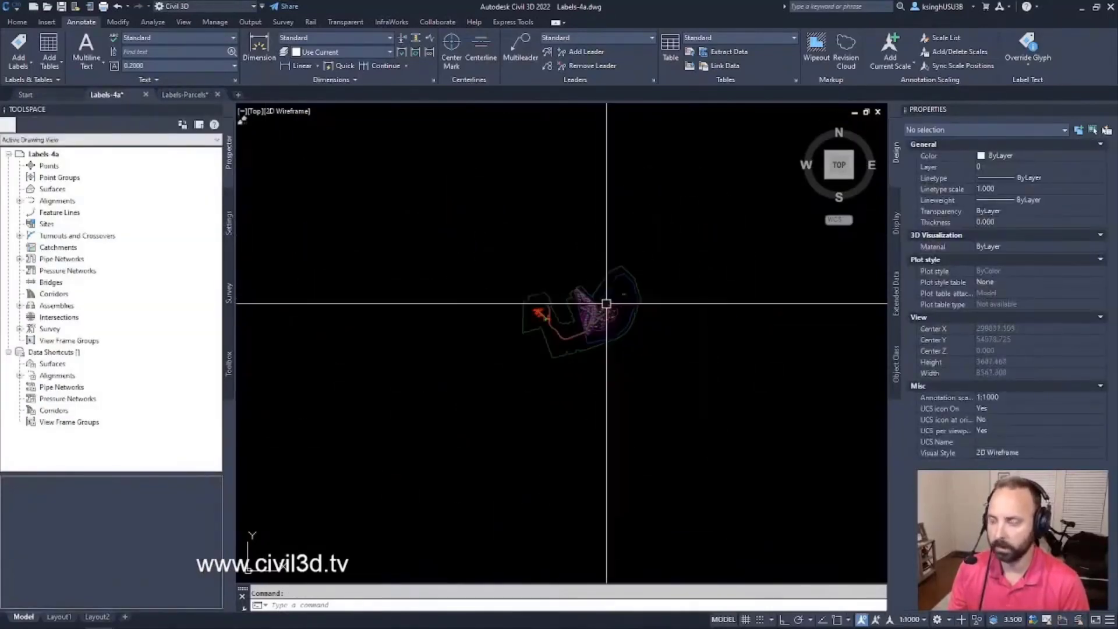
{"action": "middle_click_drag", "start_coordinate": [607, 304], "coordinate": [529, 365]}
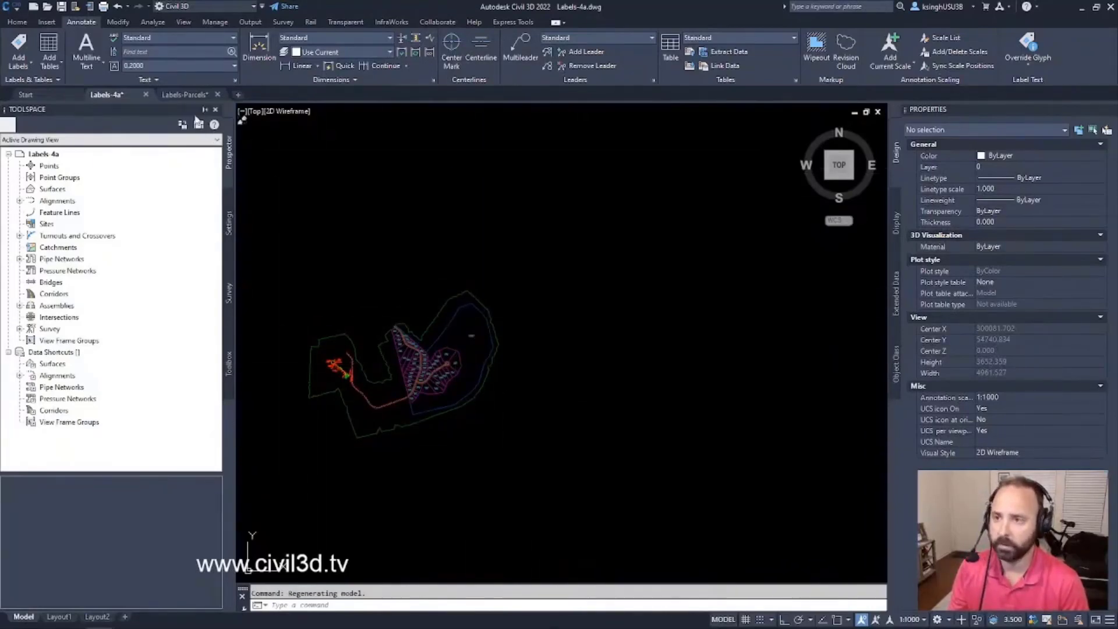
{"action": "left_click", "coordinate": [185, 94]}
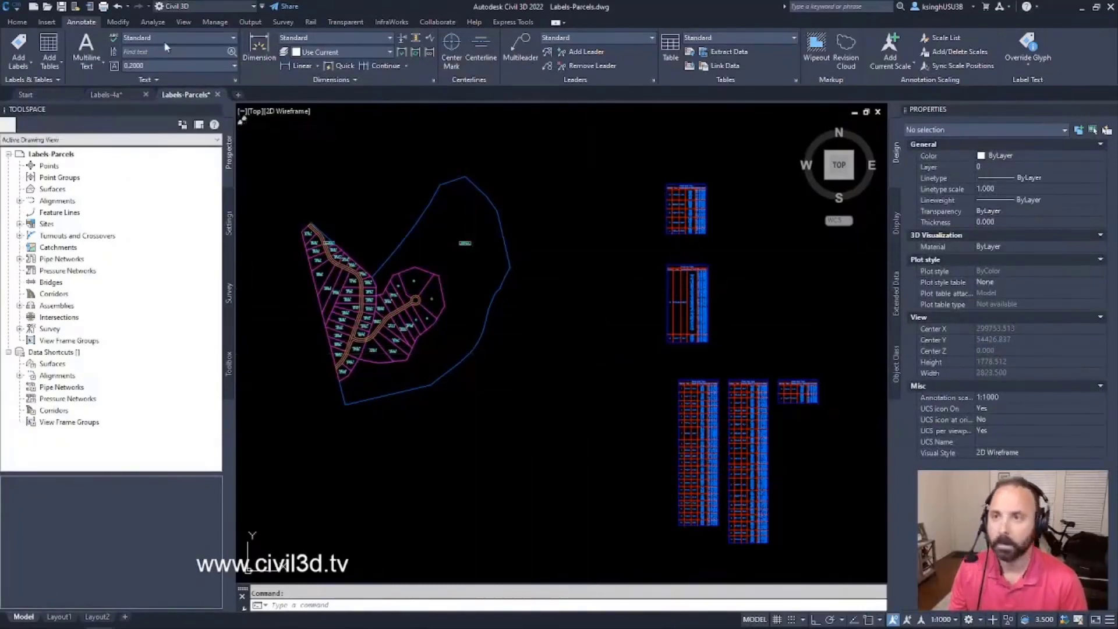
{"action": "left_click", "coordinate": [62, 10]}
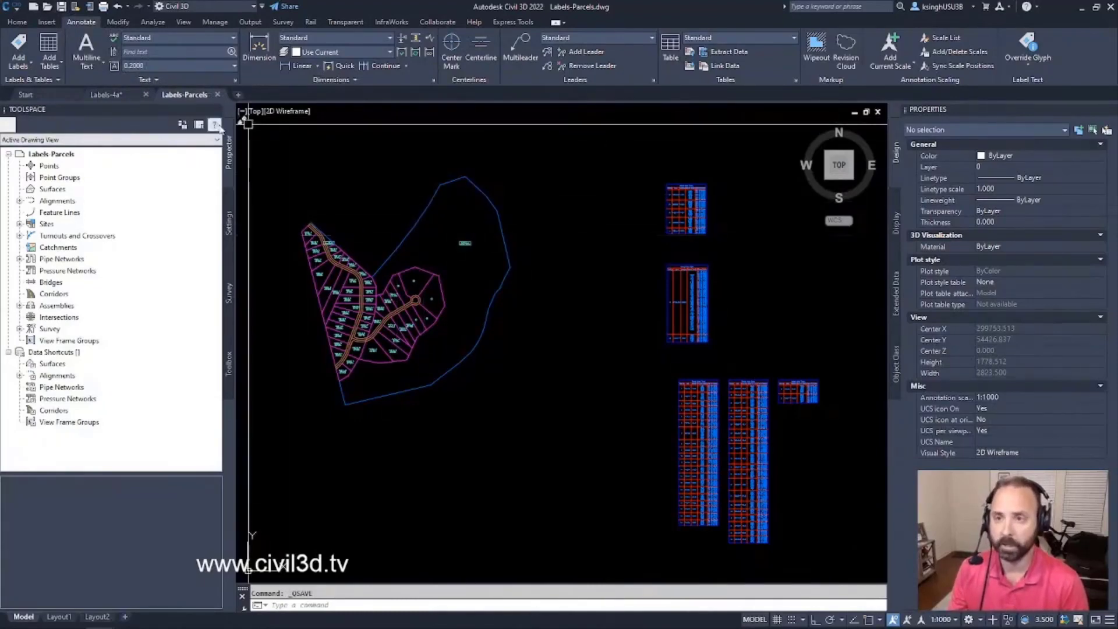
- In the Labels-4a drawing, reload the Labels-Parcels external reference and check its parcel area tables and cul-de-sac parcel labels
{"action": "left_click", "coordinate": [117, 96]}
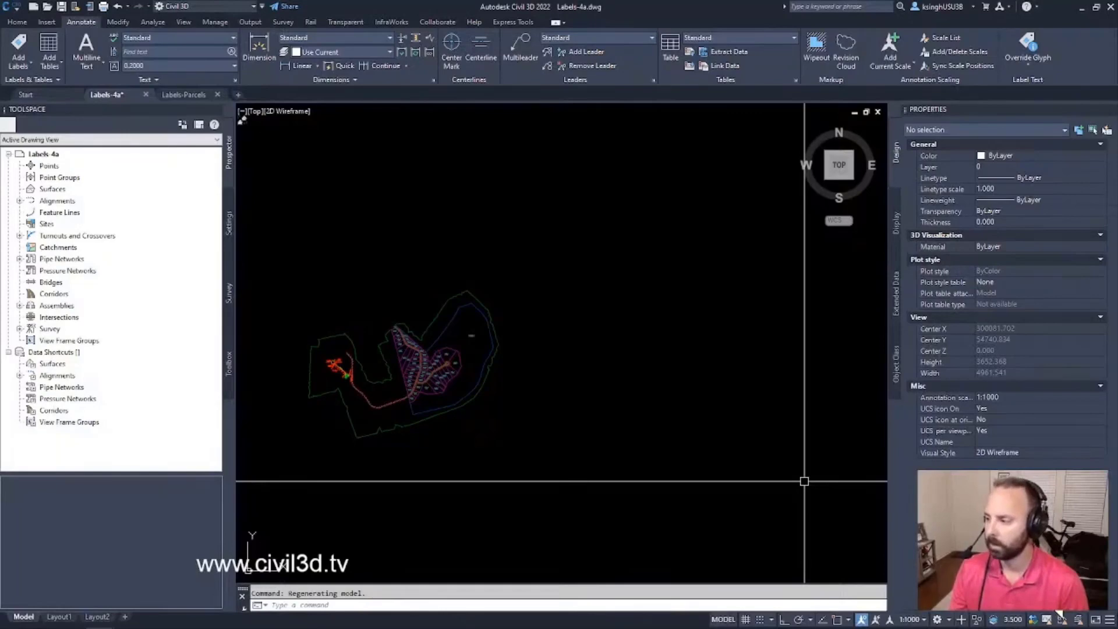
{"action": "key", "text": "ctrl+v"}
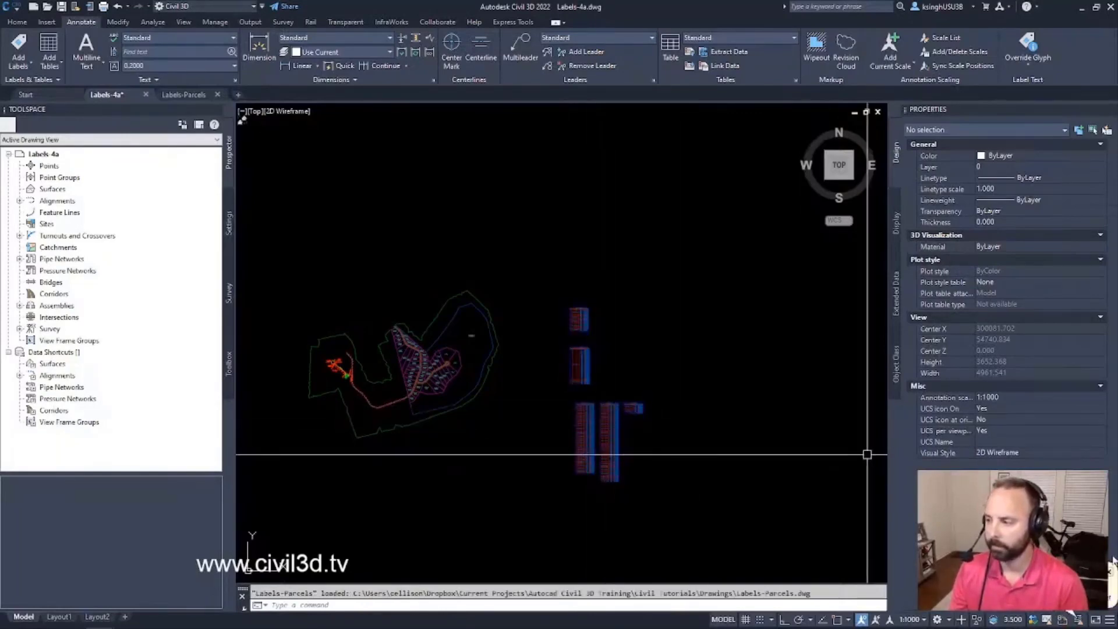
{"action": "left_click", "coordinate": [611, 412]}
{"action": "scroll", "coordinate": [613, 402], "scroll_direction": "up", "scroll_amount": 4}
{"action": "scroll", "coordinate": [613, 393], "scroll_direction": "down", "scroll_amount": 4}
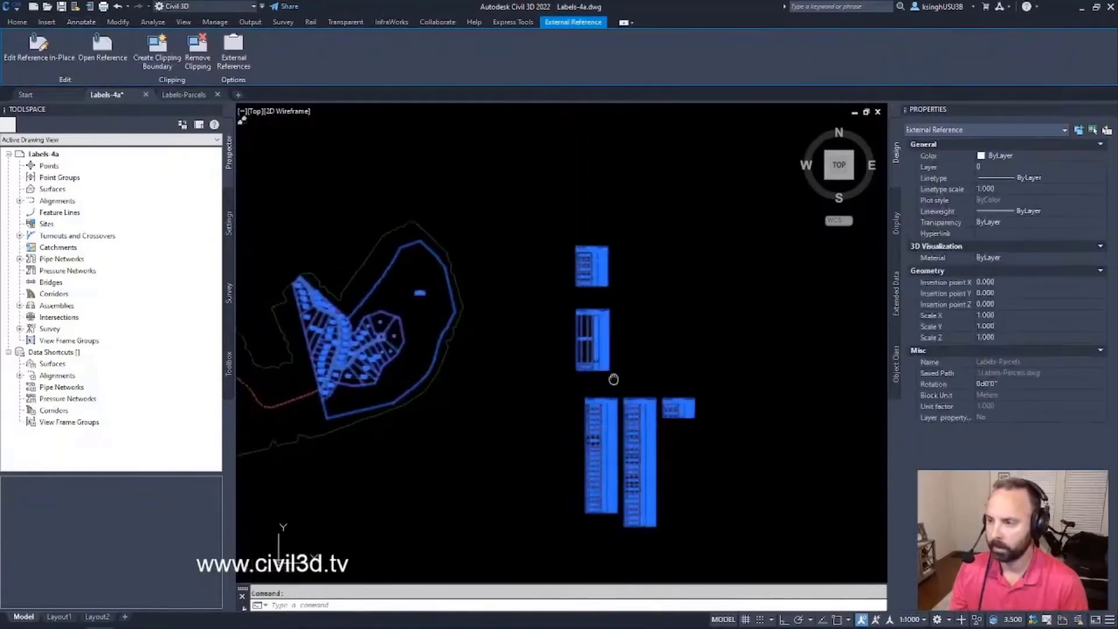
{"action": "scroll", "coordinate": [419, 349], "scroll_direction": "up", "scroll_amount": 5}
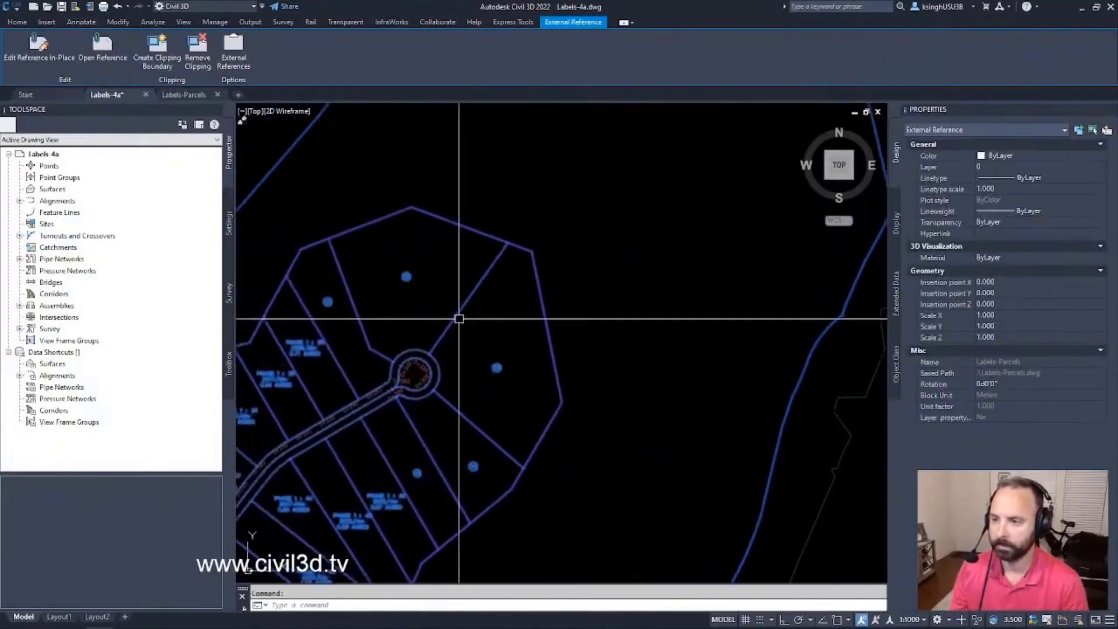
{"action": "key", "text": "Escape"}
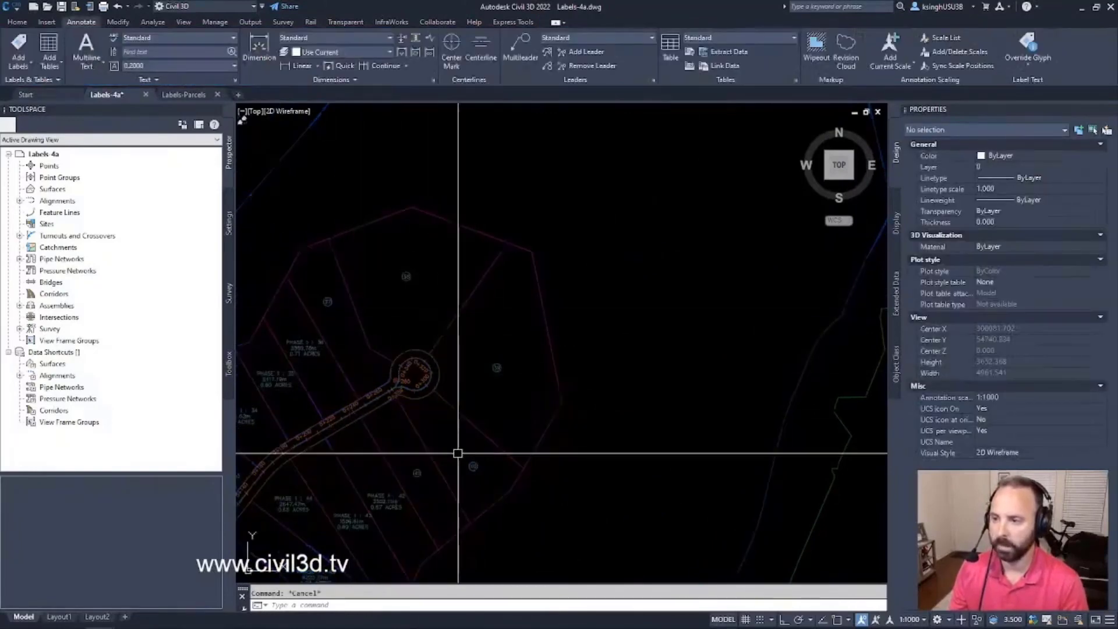
- Reload the Labels-Parcels drawing through the External References manager and close the manager
{"action": "scroll", "coordinate": [484, 398], "scroll_direction": "down", "scroll_amount": 6}
{"action": "scroll", "coordinate": [550, 361], "scroll_direction": "up", "scroll_amount": 3}
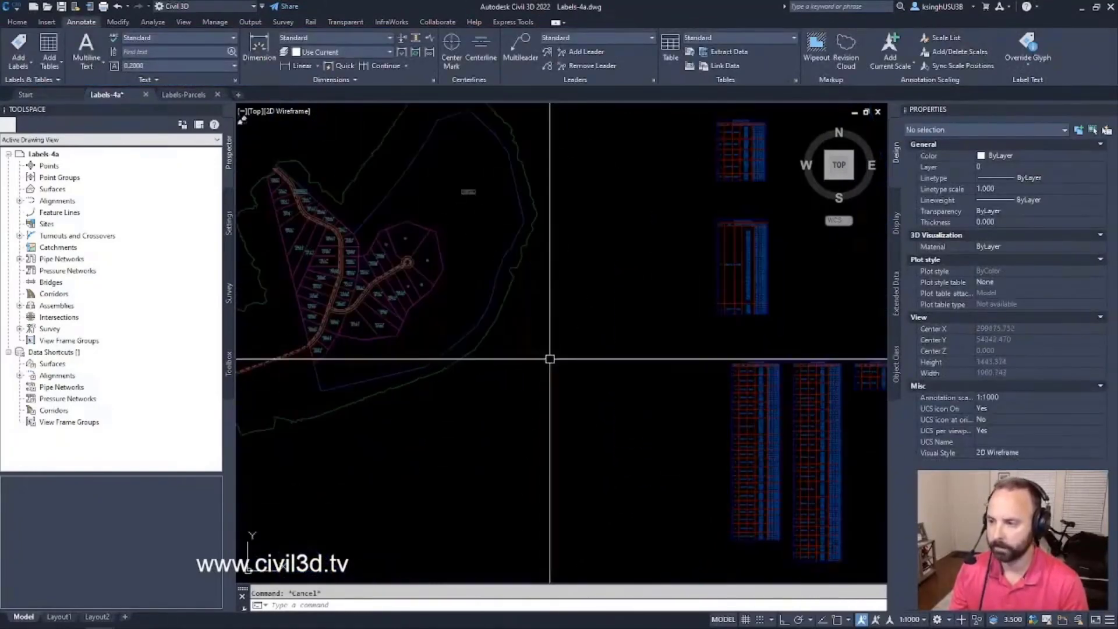
{"action": "scroll", "coordinate": [550, 361], "scroll_direction": "down", "scroll_amount": 2}
{"action": "scroll", "coordinate": [535, 377], "scroll_direction": "up", "scroll_amount": 1}
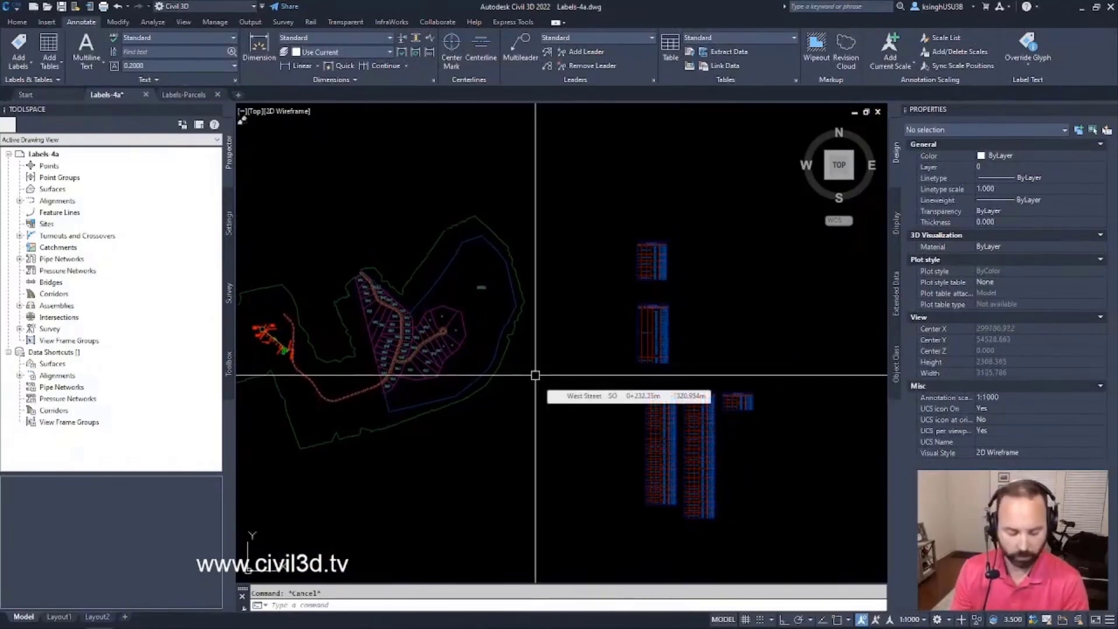
{"action": "type", "text": "x"}
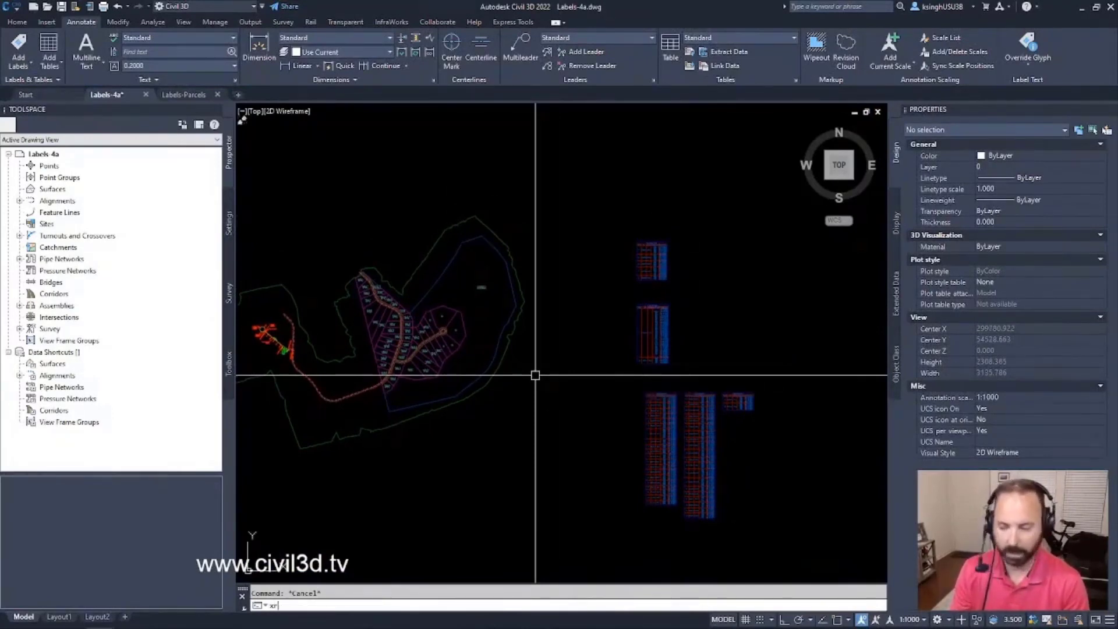
{"action": "type", "text": "r"}
{"action": "key", "text": "Return"}
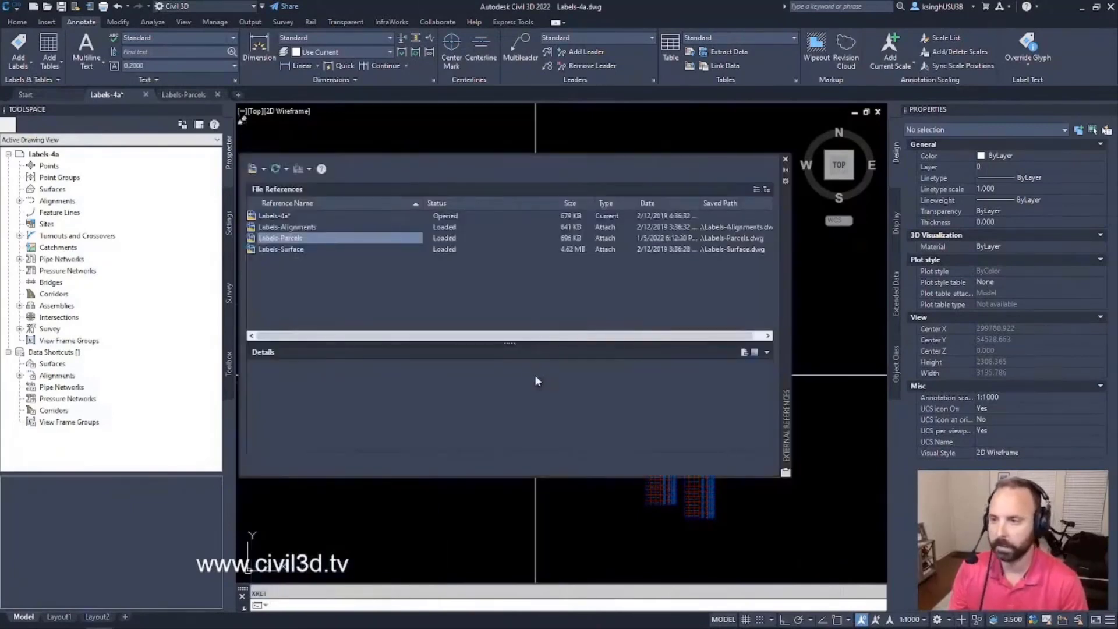
{"action": "right_click", "coordinate": [313, 238]}
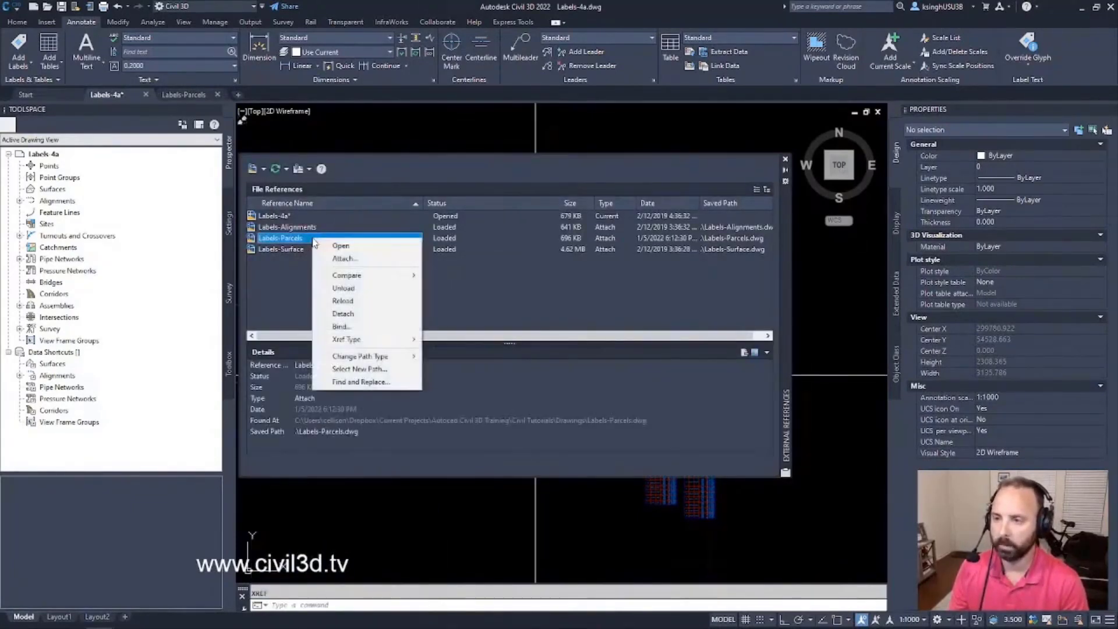
{"action": "left_click", "coordinate": [349, 301]}
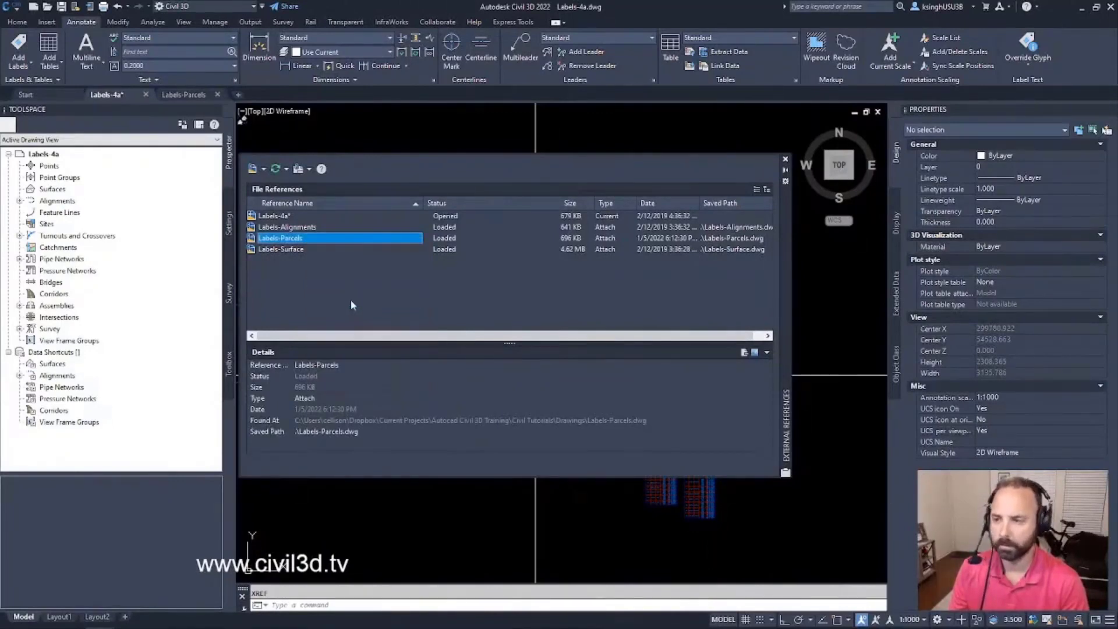
{"action": "left_click", "coordinate": [785, 159]}
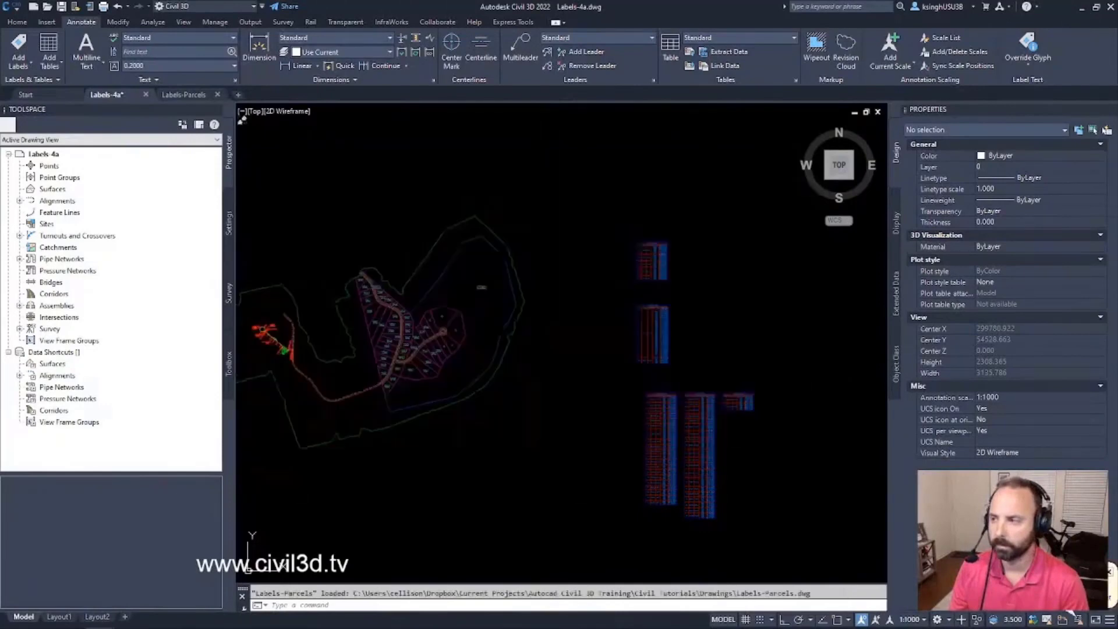
- Select the attached Labels-Parcels reference by its parcel linework in the model and reload it directly
{"action": "left_click", "coordinate": [464, 331]}
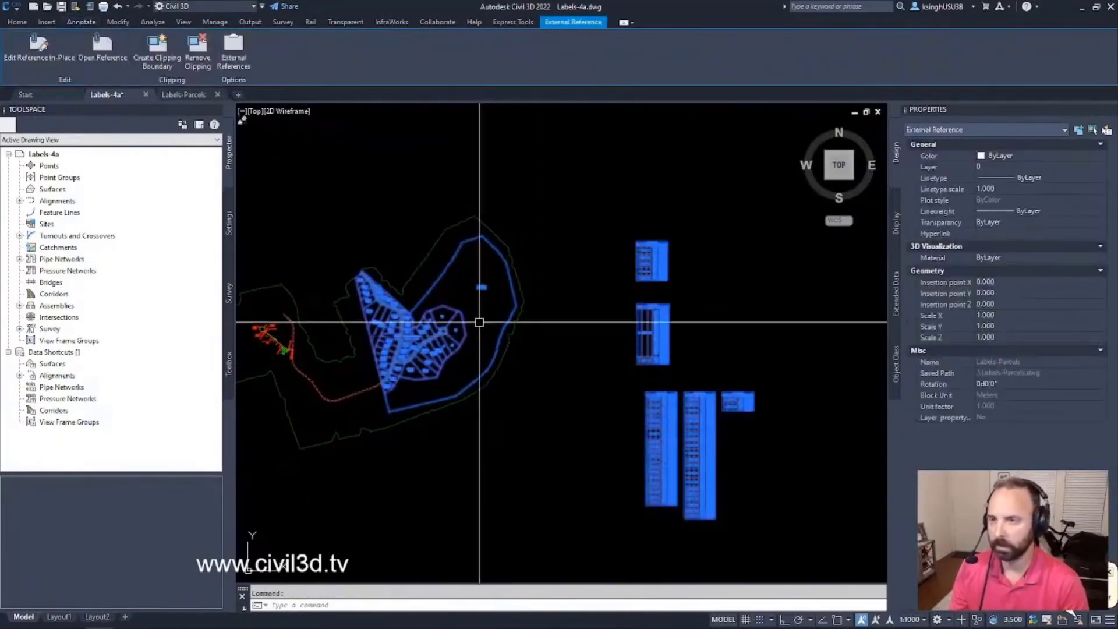
{"action": "right_click", "coordinate": [478, 322]}
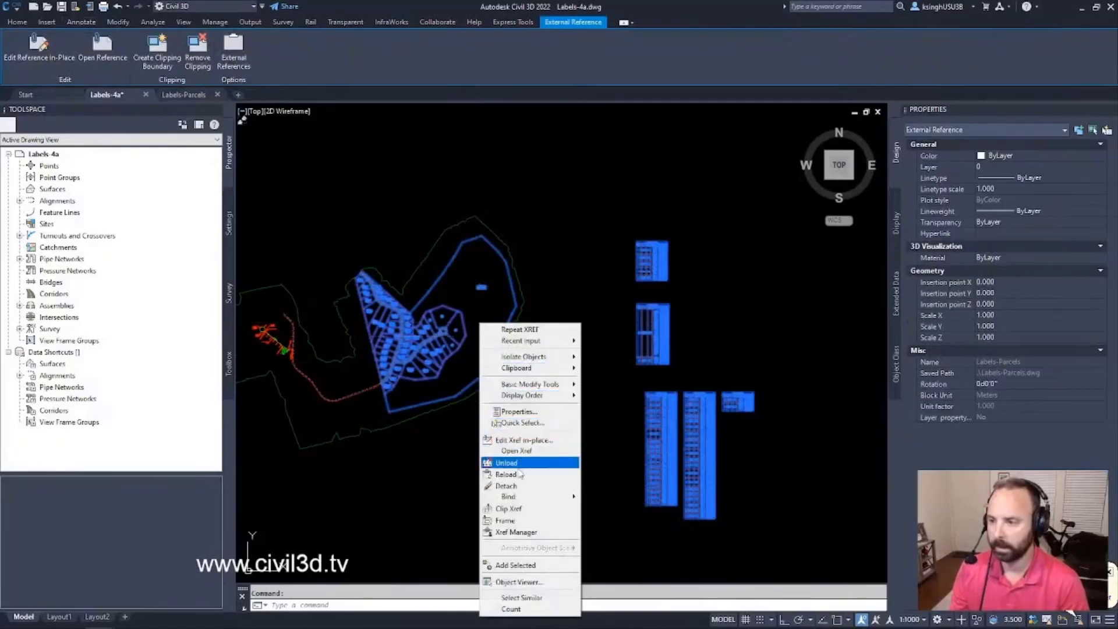
{"action": "left_click", "coordinate": [506, 474]}
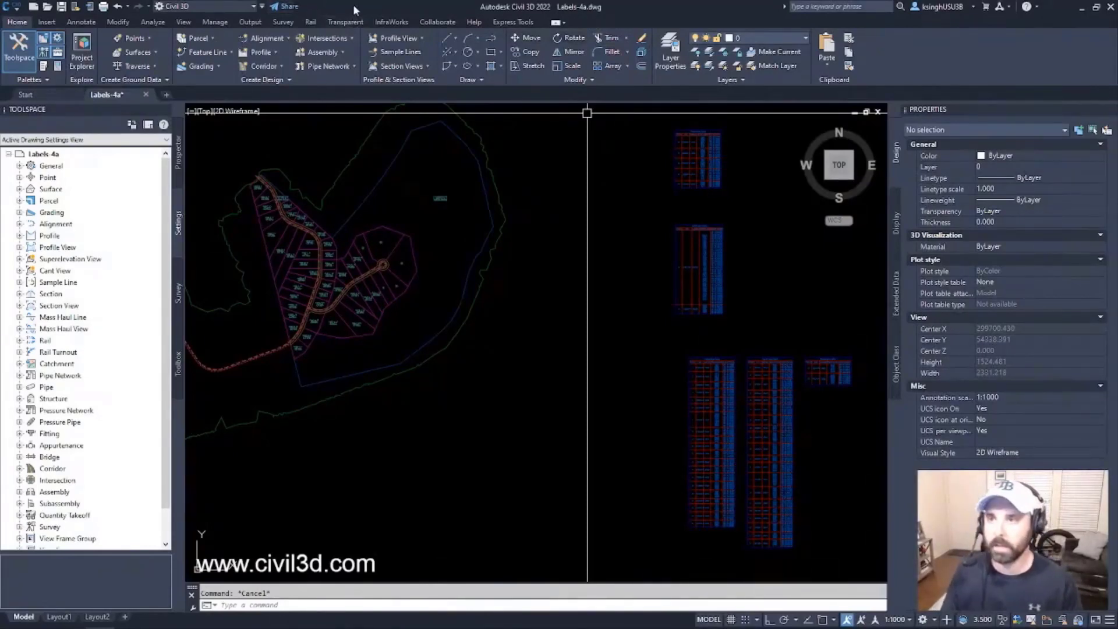
- Start adding parcel labels in the Labels-4a drawing and set the label type to Multiple Segment
{"action": "left_click", "coordinate": [84, 22]}
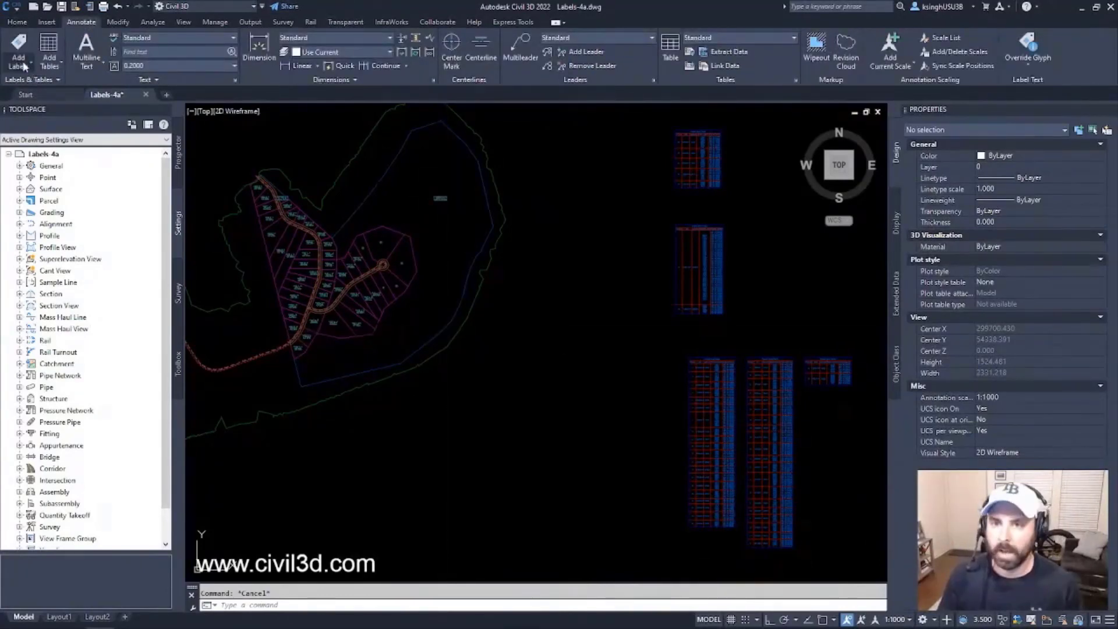
{"action": "left_click", "coordinate": [24, 66]}
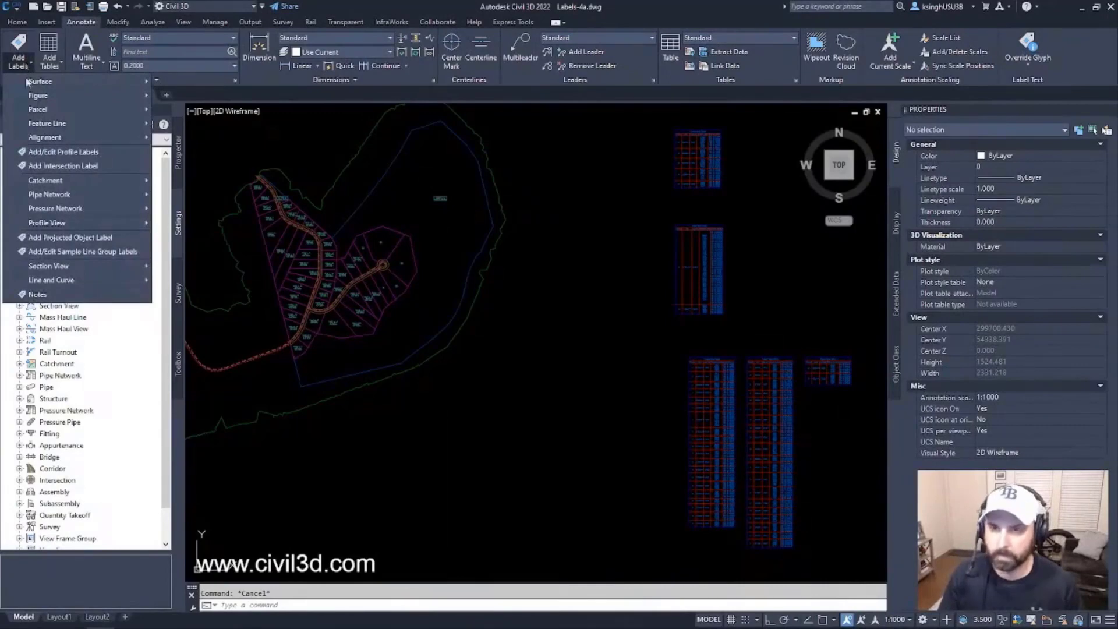
{"action": "mouse_move", "coordinate": [49, 113]}
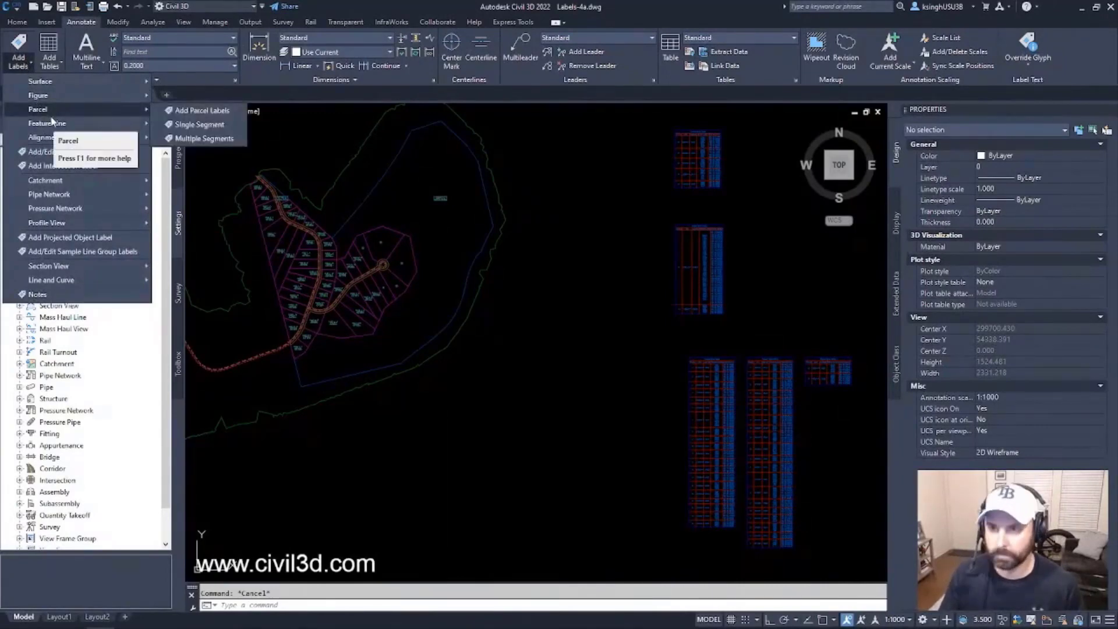
{"action": "left_click", "coordinate": [228, 116]}
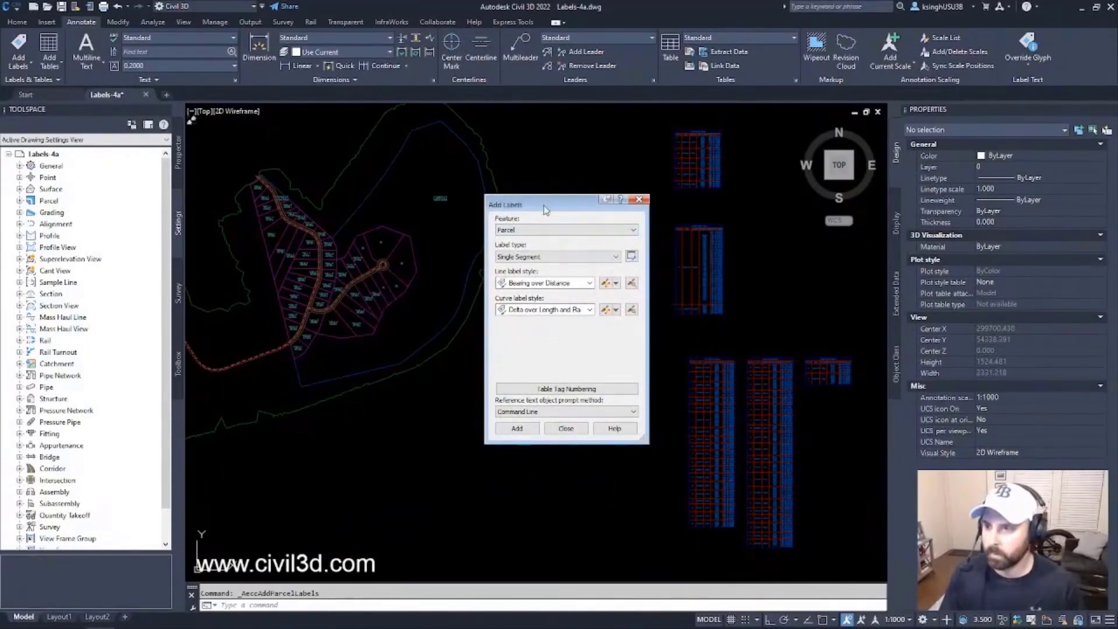
{"action": "left_click", "coordinate": [560, 259]}
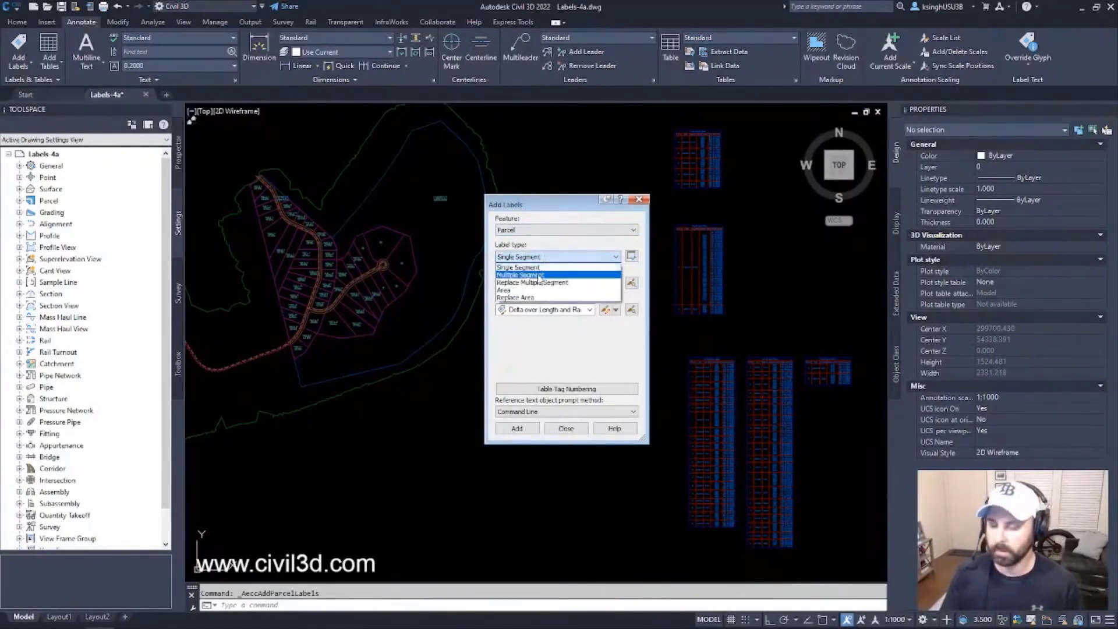
{"action": "left_click", "coordinate": [538, 276]}
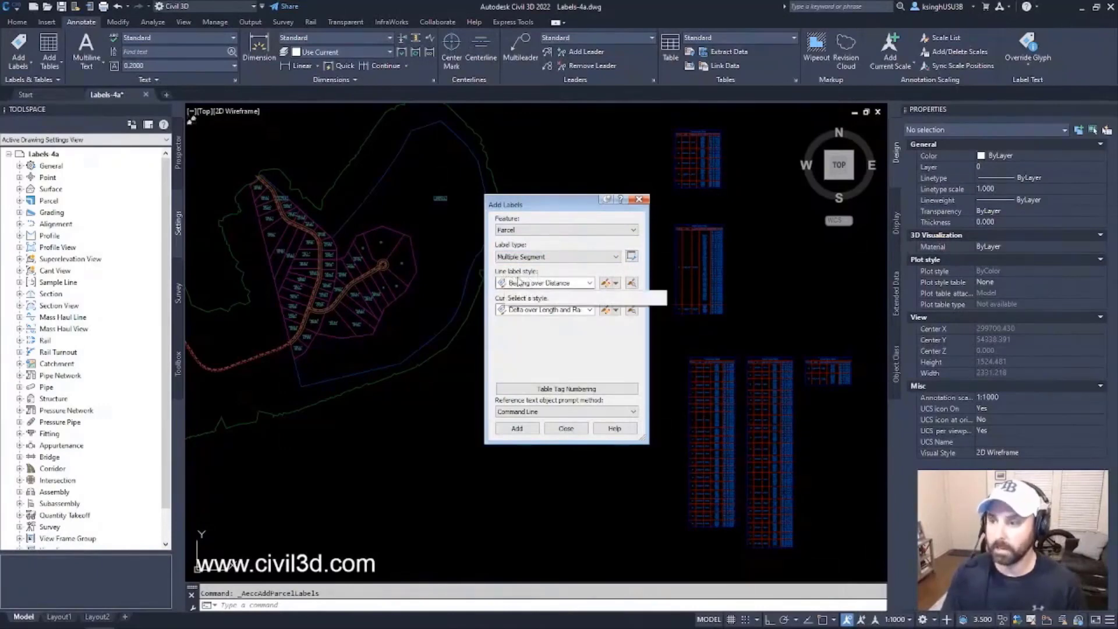
- Set the line label style to Bearing over Distance and the curve label style to Delta over Length and Radius
{"action": "left_click", "coordinate": [590, 283]}
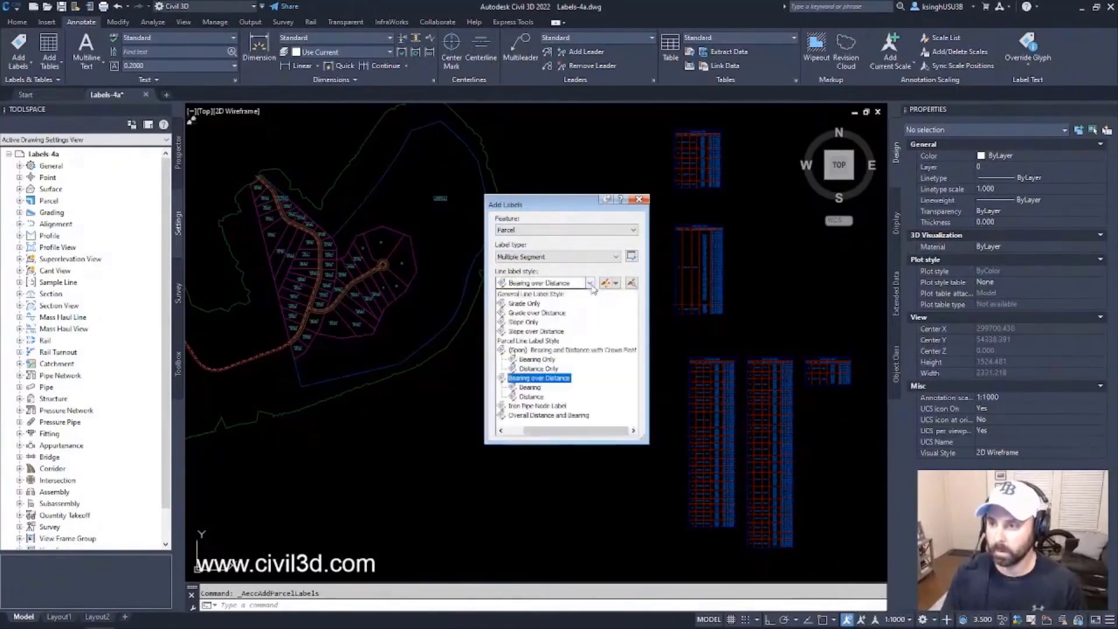
{"action": "left_click", "coordinate": [558, 378]}
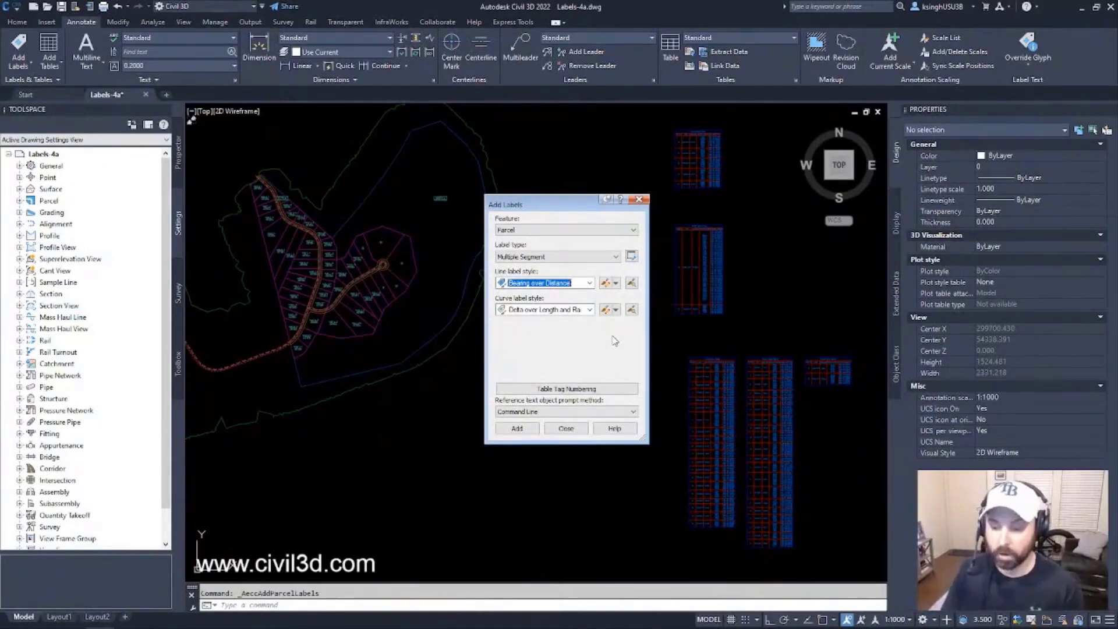
{"action": "left_click", "coordinate": [577, 312]}
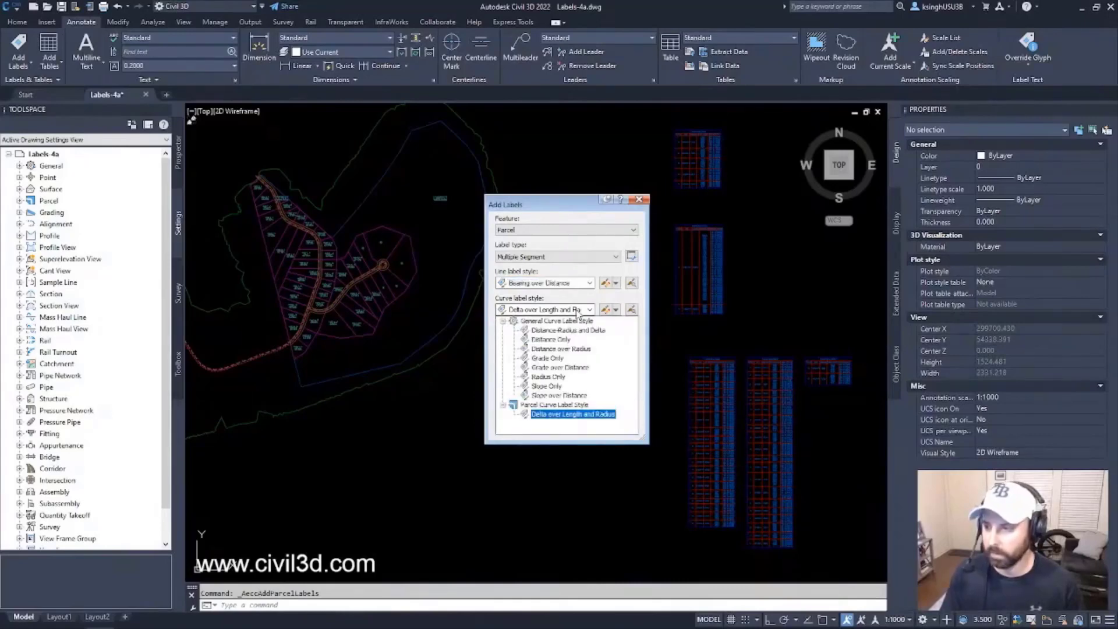
{"action": "left_click", "coordinate": [607, 414]}
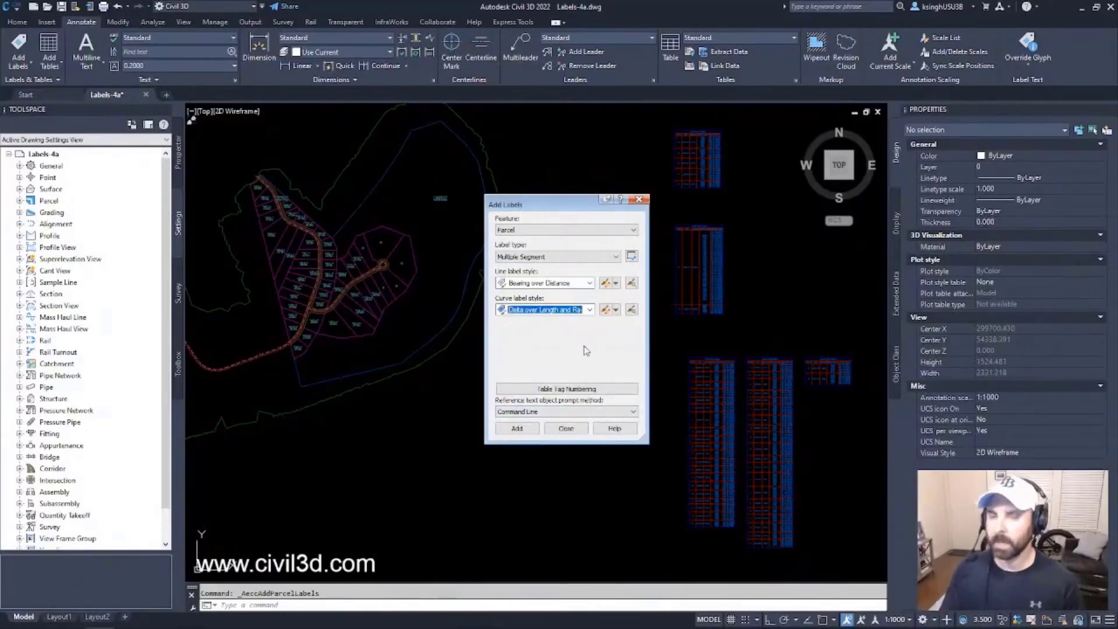
- Review the starting numbers and increments for table tag creation and renumbering, and leave the settings without changes
{"action": "left_click", "coordinate": [602, 391]}
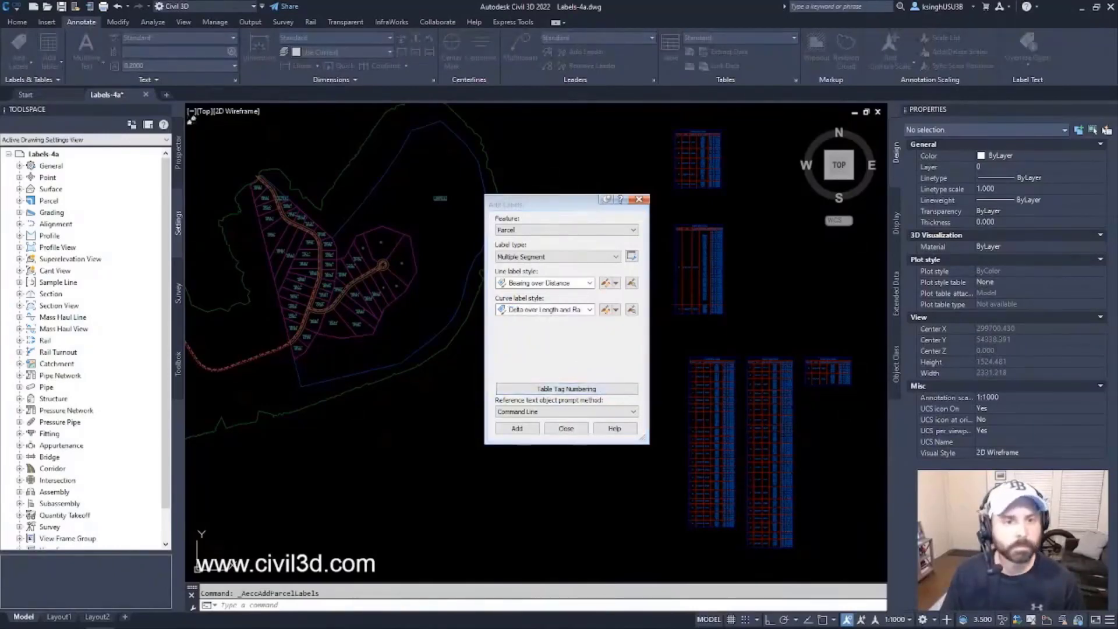
{"action": "left_click_drag", "start_coordinate": [417, 188], "coordinate": [615, 182]}
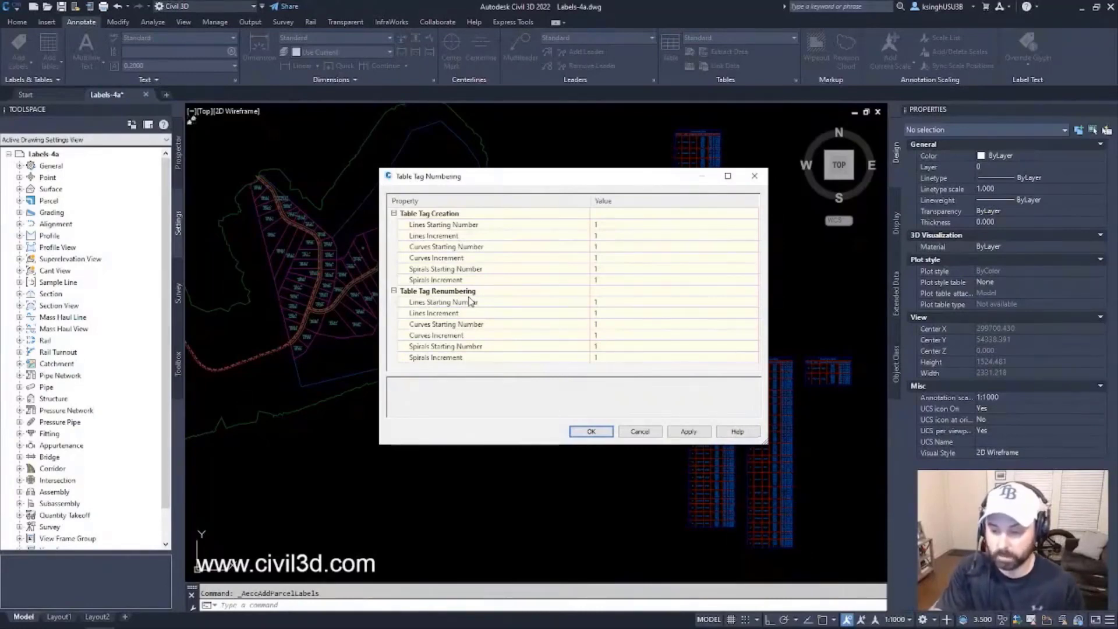
{"action": "left_click", "coordinate": [647, 431]}
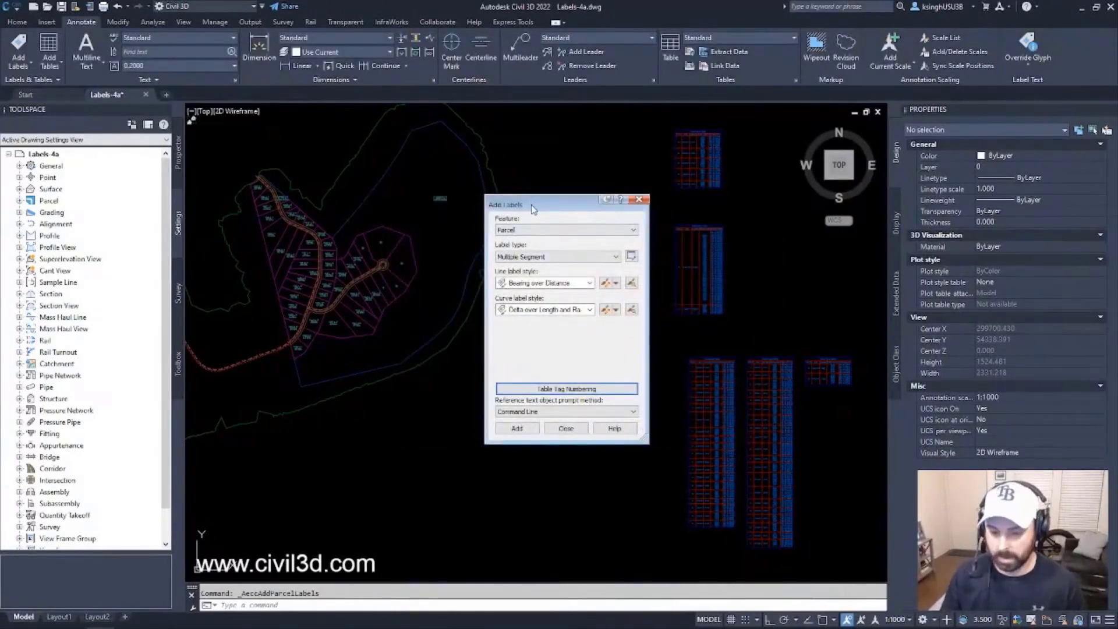
- Add multiple segment labels to parcel 37 beside the cul-de-sac, using the clockwise label direction
{"action": "left_click", "coordinate": [515, 429]}
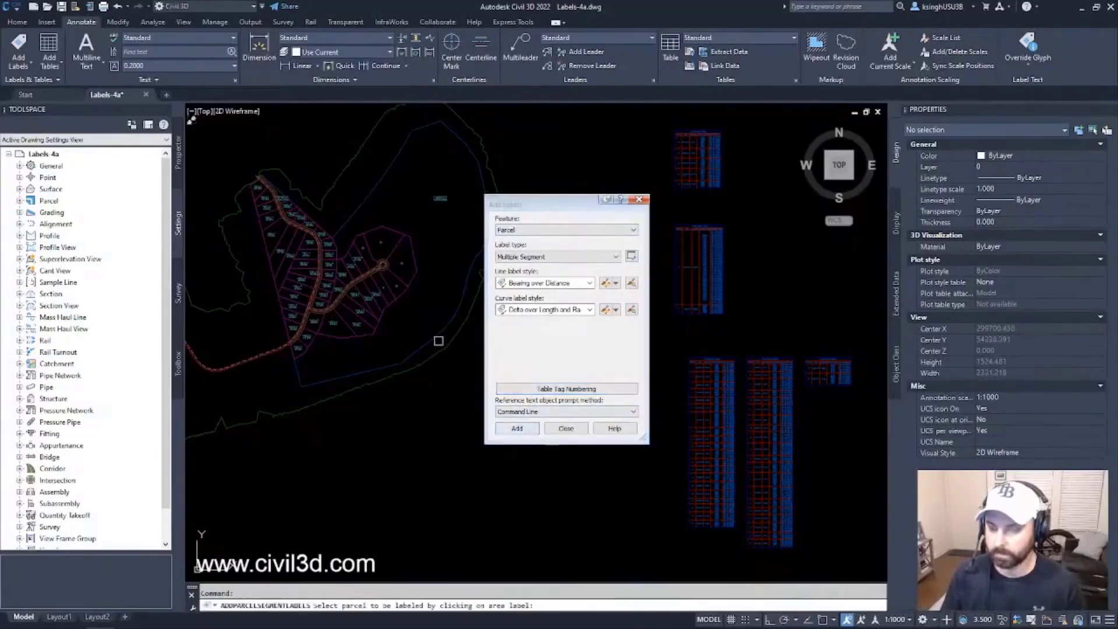
{"action": "scroll", "coordinate": [439, 341], "scroll_direction": "up", "scroll_amount": 7}
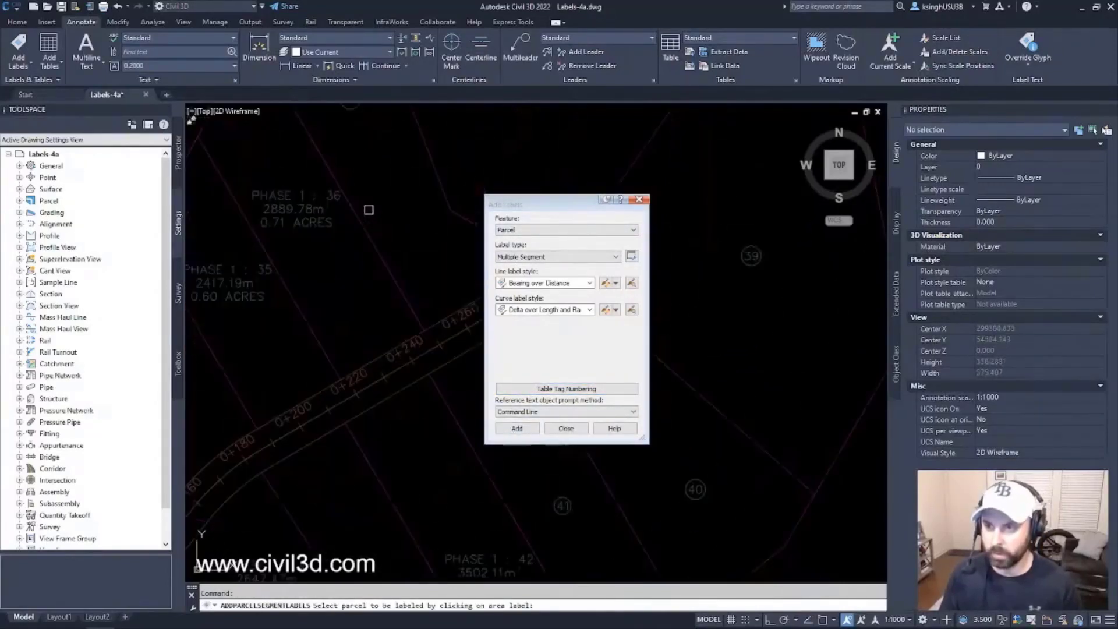
{"action": "left_click_drag", "start_coordinate": [547, 205], "coordinate": [857, 257]}
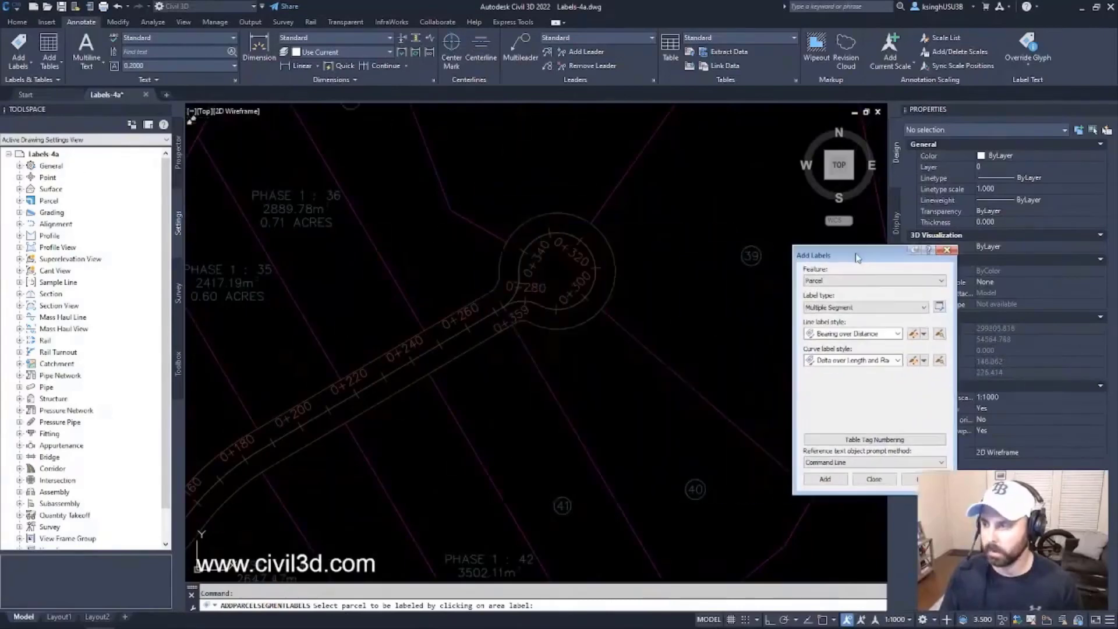
{"action": "scroll", "coordinate": [599, 344], "scroll_direction": "down", "scroll_amount": 3}
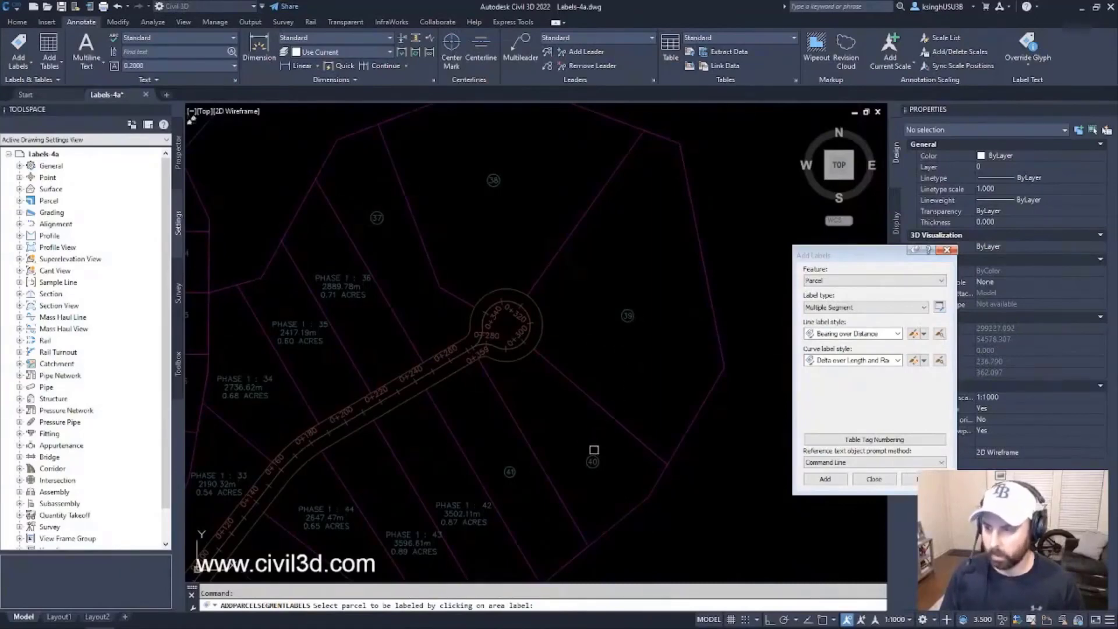
{"action": "middle_click_drag", "start_coordinate": [594, 449], "coordinate": [645, 342]}
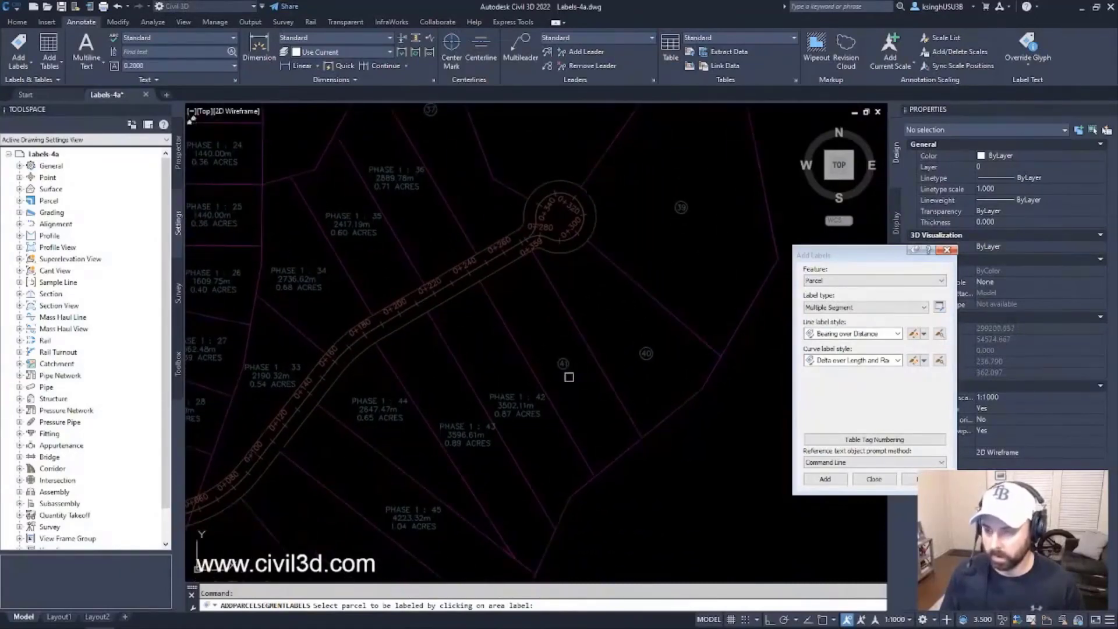
{"action": "middle_click_drag", "start_coordinate": [563, 379], "coordinate": [596, 491]}
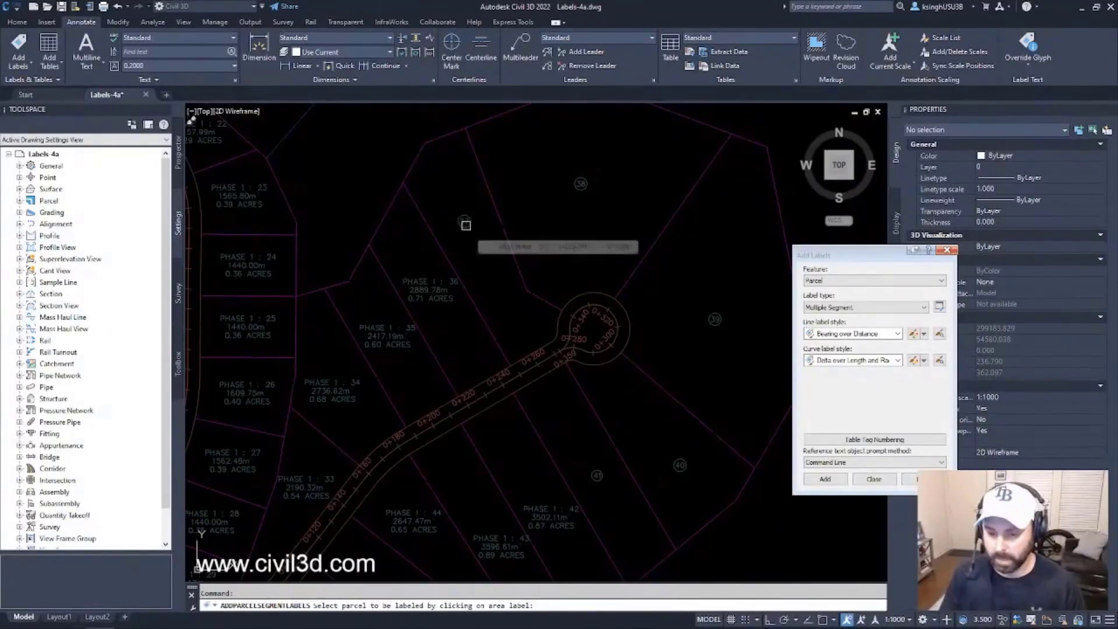
{"action": "left_click", "coordinate": [464, 223]}
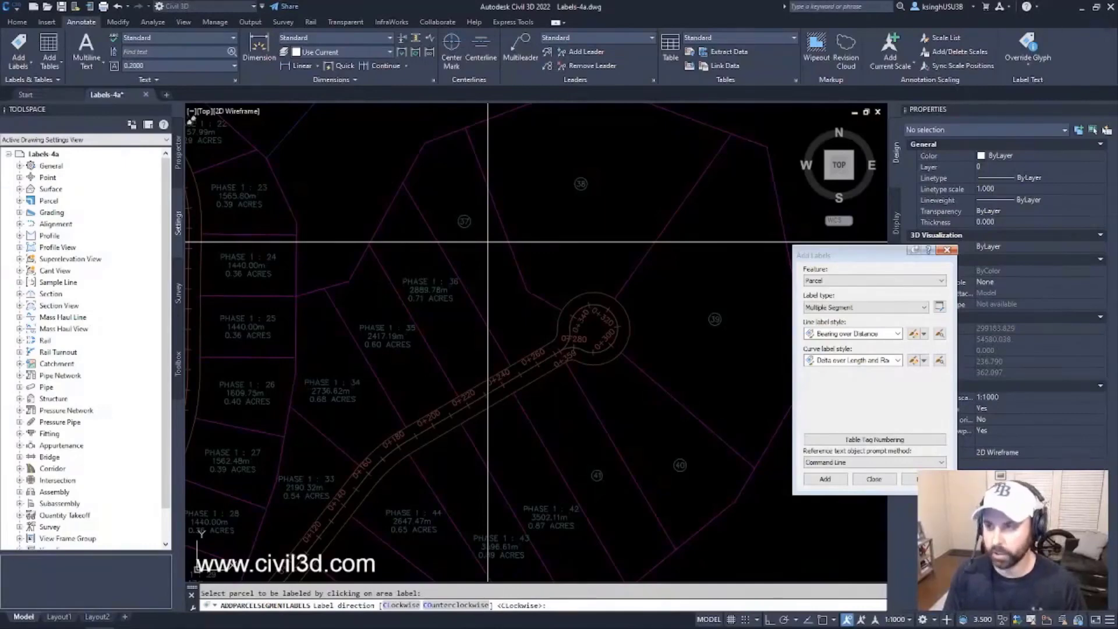
{"action": "key", "text": "Return"}
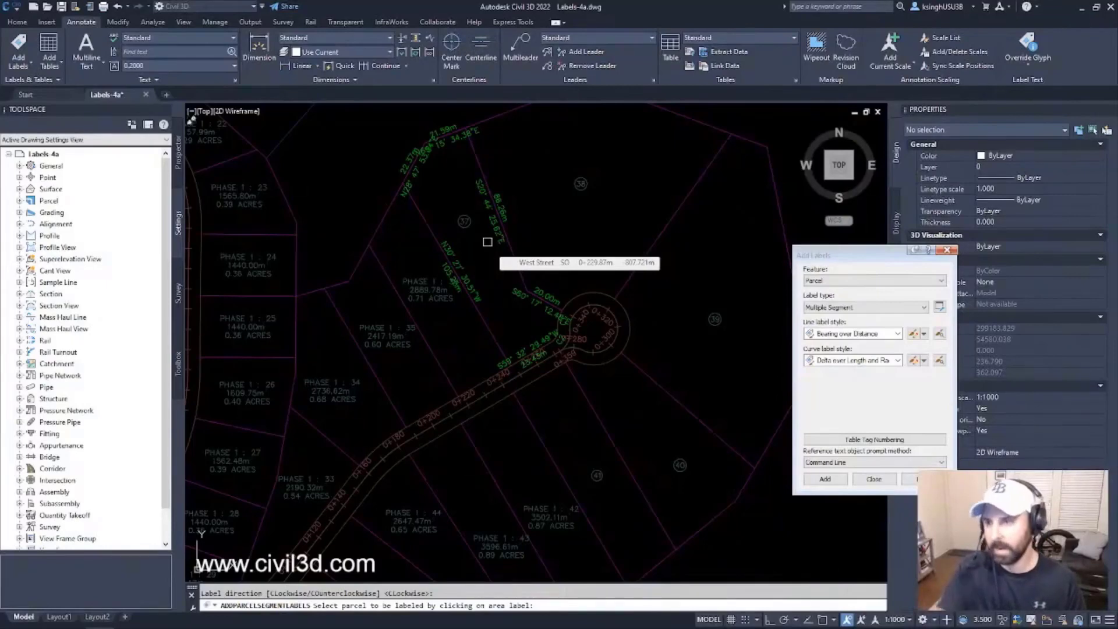
- Label the segments of parcels 38 and 39 around the cul-de-sac, both in the clockwise direction
{"action": "mouse_move", "coordinate": [594, 215]}
{"action": "middle_mouse_down"}
{"action": "mouse_move", "coordinate": [563, 229]}
{"action": "mouse_move", "coordinate": [531, 219]}
{"action": "middle_mouse_up"}
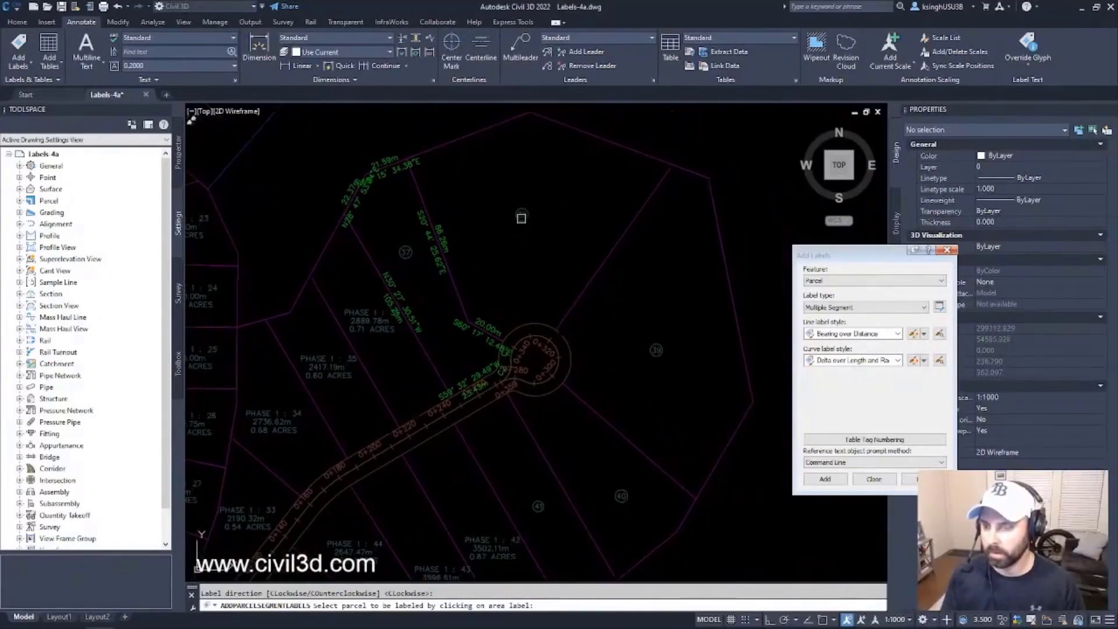
{"action": "left_click", "coordinate": [523, 217]}
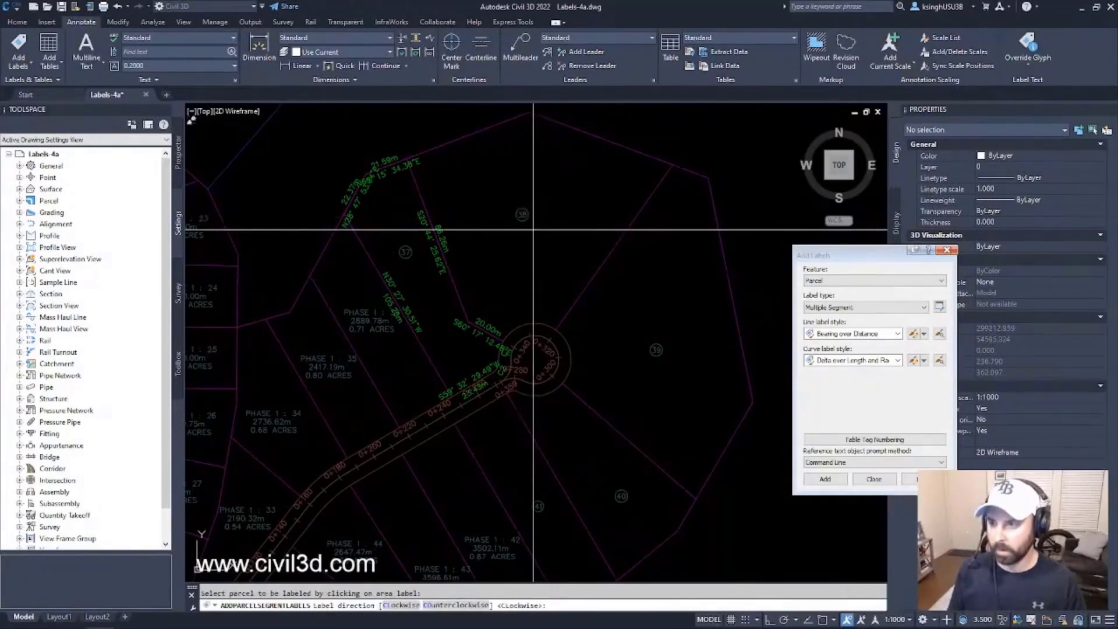
{"action": "key", "text": "Return"}
{"action": "middle_click_drag", "start_coordinate": [665, 348], "coordinate": [613, 255]}
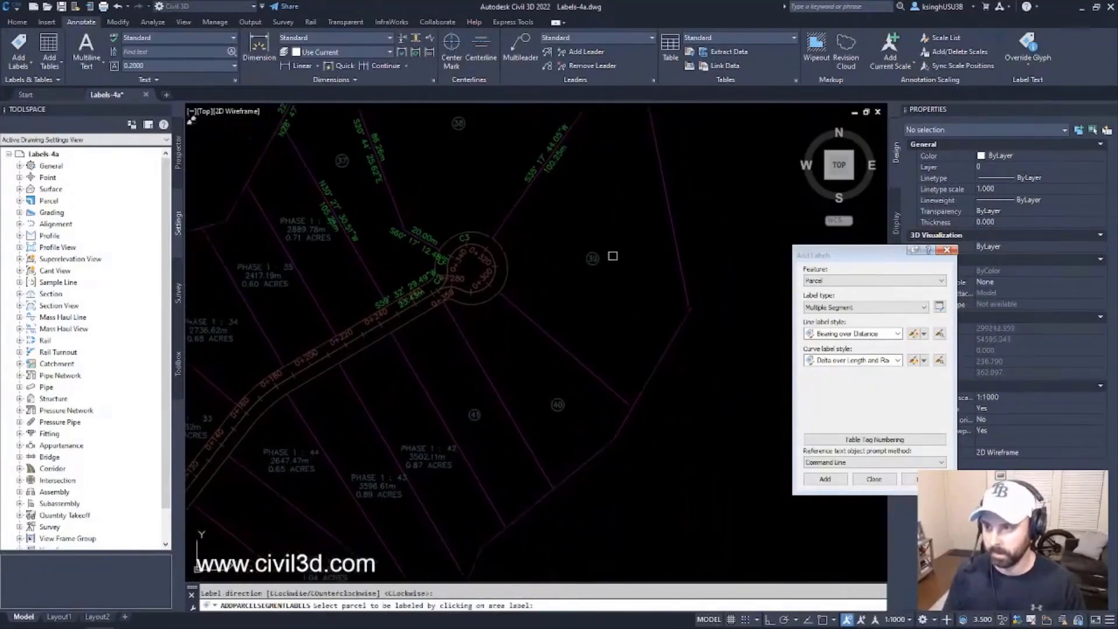
{"action": "left_click", "coordinate": [593, 258]}
{"action": "key", "text": "Return"}
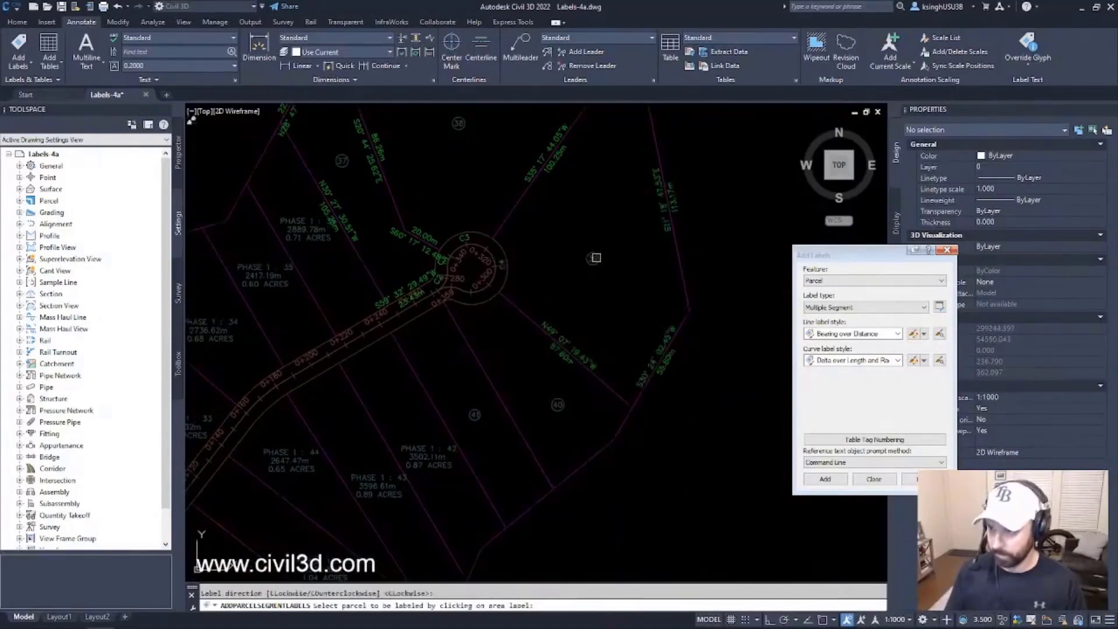
- Label the segments of parcels 40 and 41 beside the cul-de-sac, both in the clockwise direction
{"action": "left_click", "coordinate": [561, 404]}
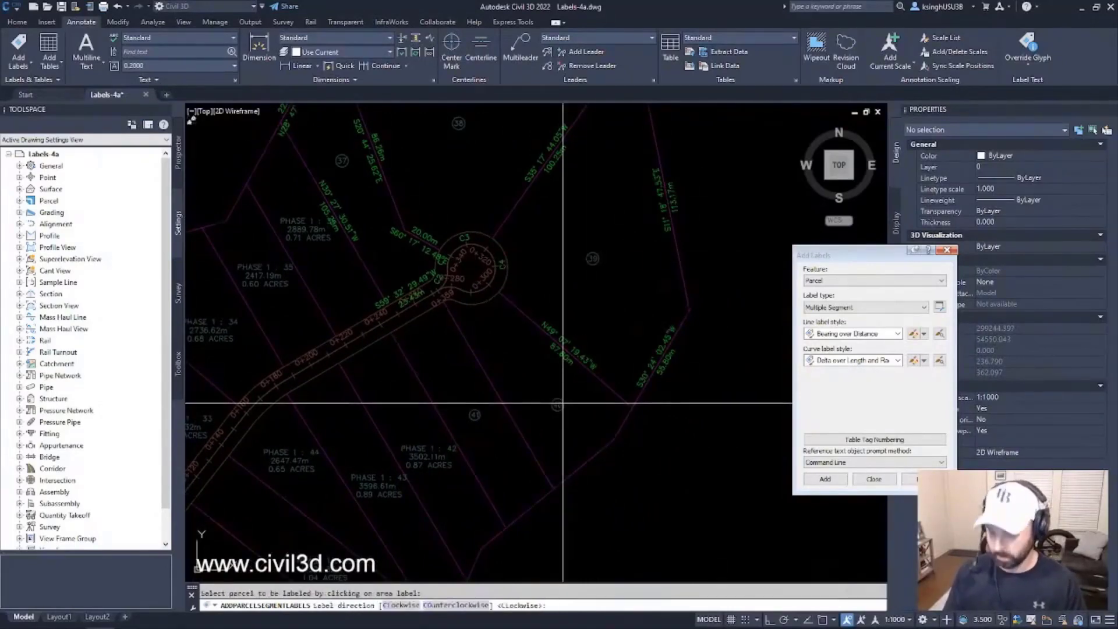
{"action": "key", "text": "Return"}
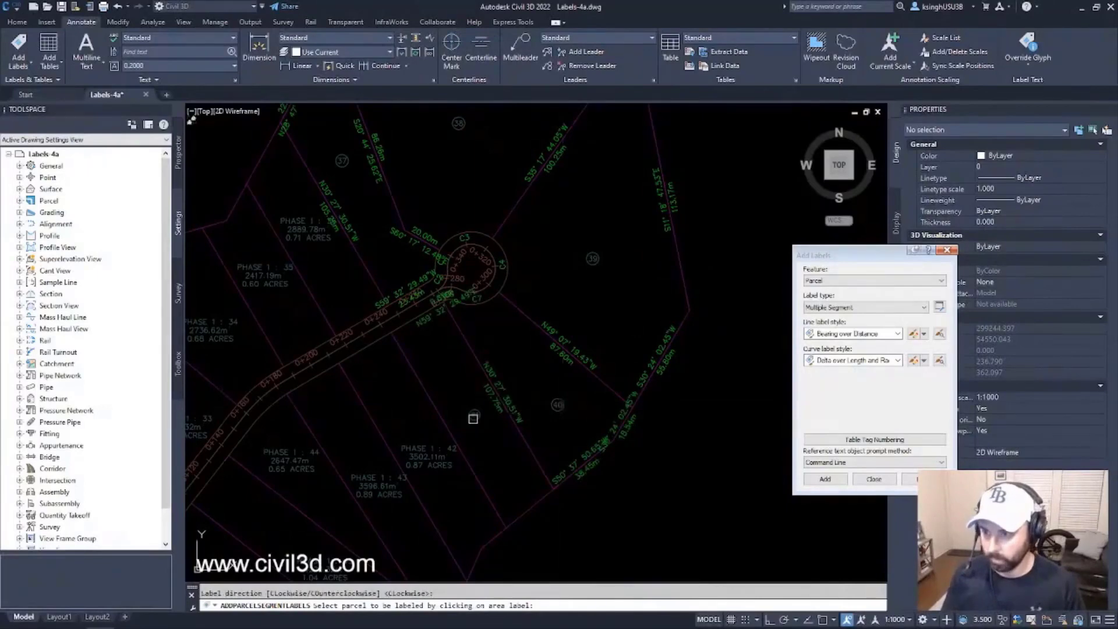
{"action": "key", "text": "Return"}
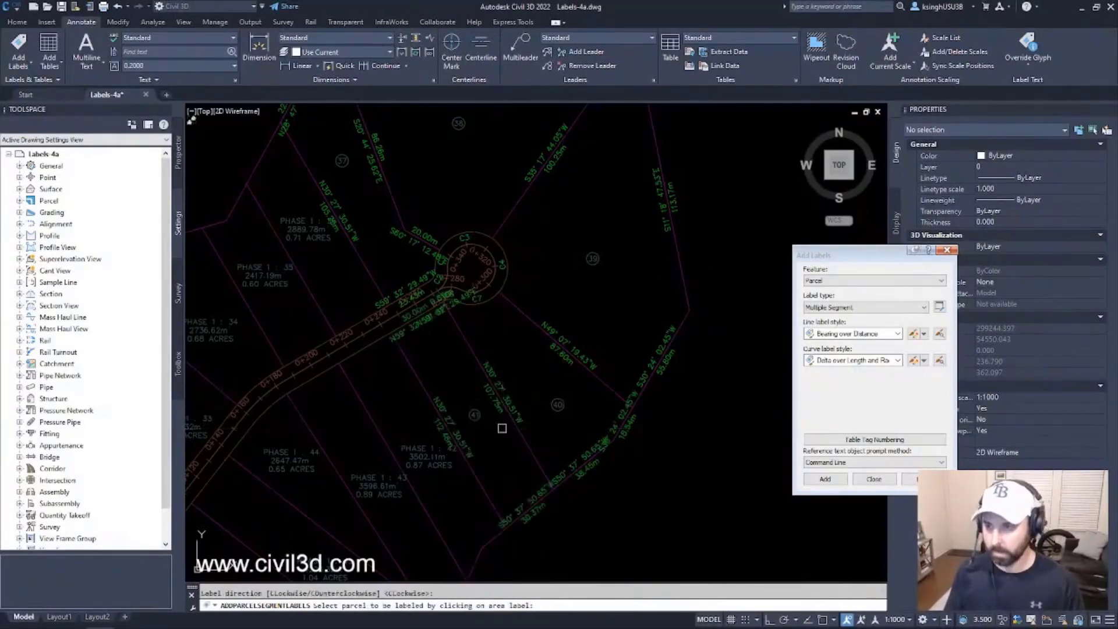
- Examine the bearing, distance and curve labels on the segments of parcels 37 to 41 around the cul-de-sac
{"action": "scroll", "coordinate": [369, 331], "scroll_direction": "up", "scroll_amount": 1}
{"action": "scroll", "coordinate": [387, 176], "scroll_direction": "up", "scroll_amount": 1}
{"action": "middle_click_drag", "start_coordinate": [387, 176], "coordinate": [407, 243]}
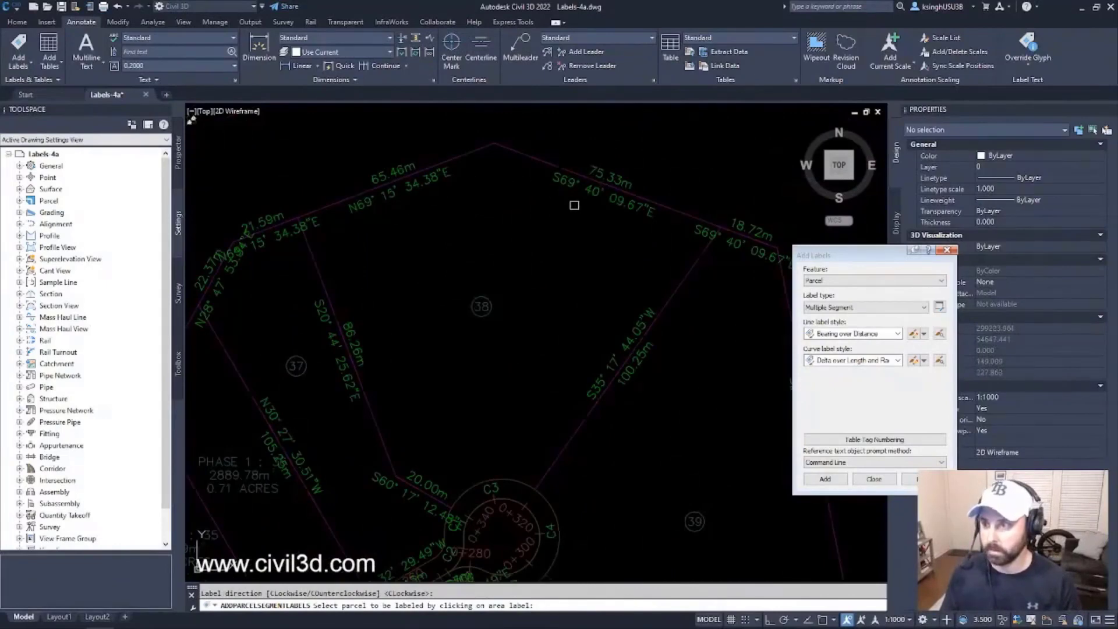
{"action": "mouse_move", "coordinate": [556, 392]}
{"action": "middle_mouse_down"}
{"action": "mouse_move", "coordinate": [484, 310]}
{"action": "mouse_move", "coordinate": [478, 221]}
{"action": "middle_mouse_up"}
{"action": "middle_click_drag", "start_coordinate": [516, 361], "coordinate": [510, 256]}
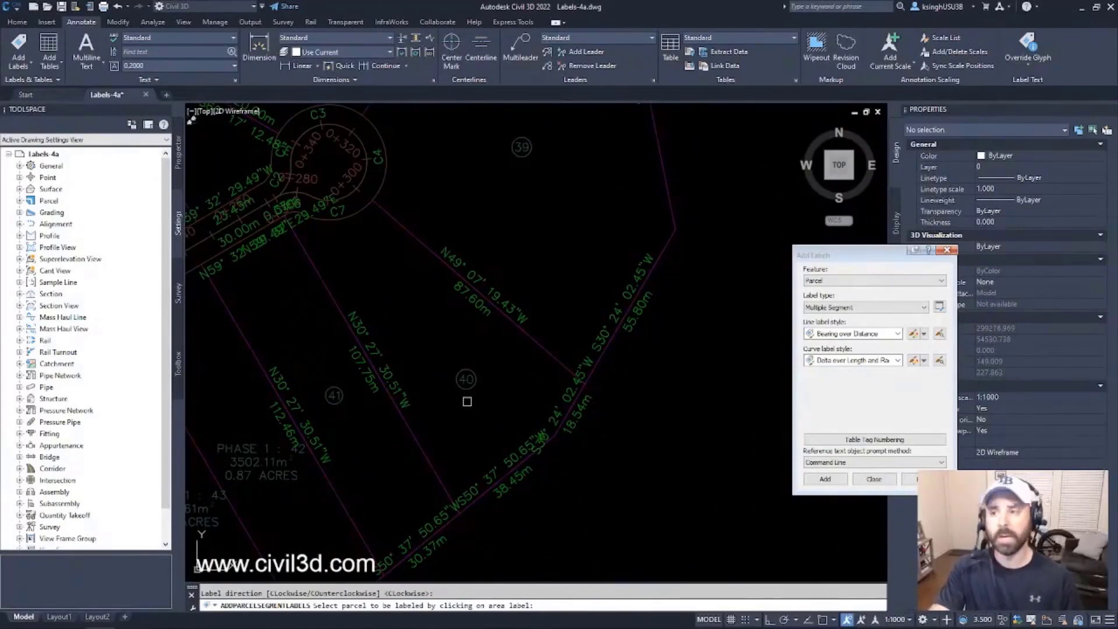
{"action": "scroll", "coordinate": [467, 372], "scroll_direction": "down", "scroll_amount": 2}
{"action": "middle_click_drag", "start_coordinate": [463, 330], "coordinate": [509, 450]}
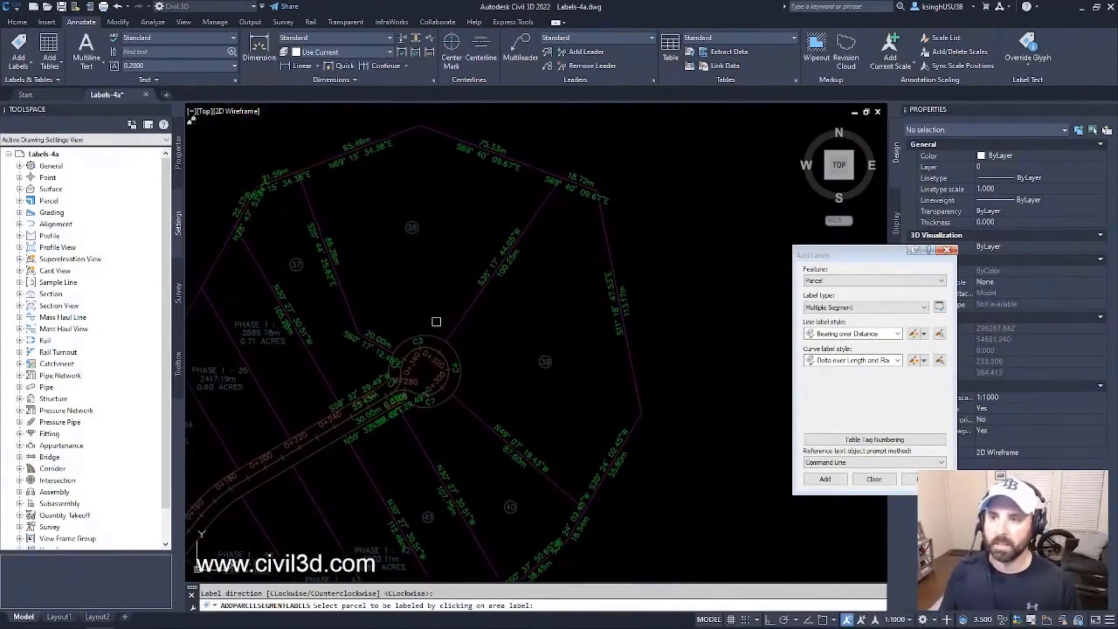
{"action": "scroll", "coordinate": [271, 199], "scroll_direction": "up", "scroll_amount": 4}
{"action": "scroll", "coordinate": [271, 199], "scroll_direction": "down", "scroll_amount": 2}
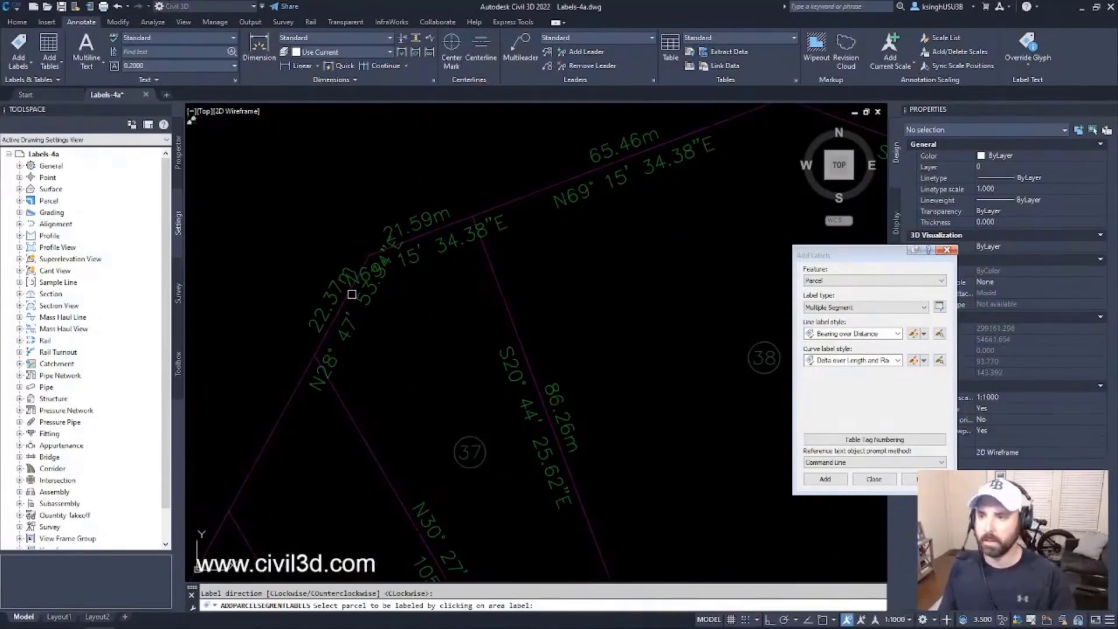
{"action": "scroll", "coordinate": [364, 286], "scroll_direction": "up", "scroll_amount": 2}
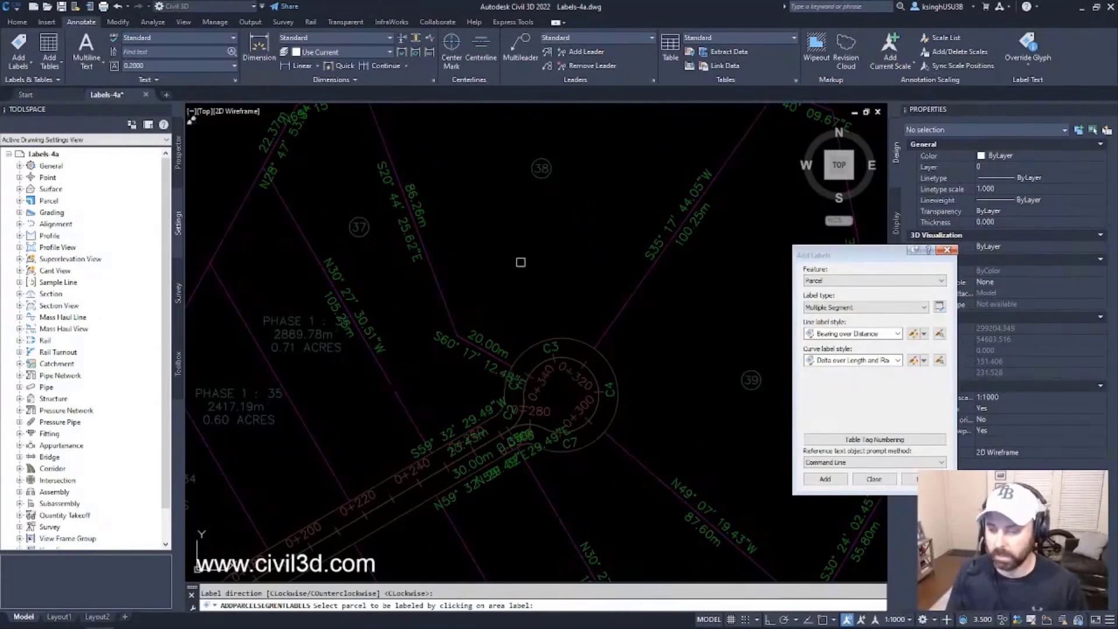
- End the parcel segment labelling and close the Add Labels dialog
{"action": "key", "text": "Return"}
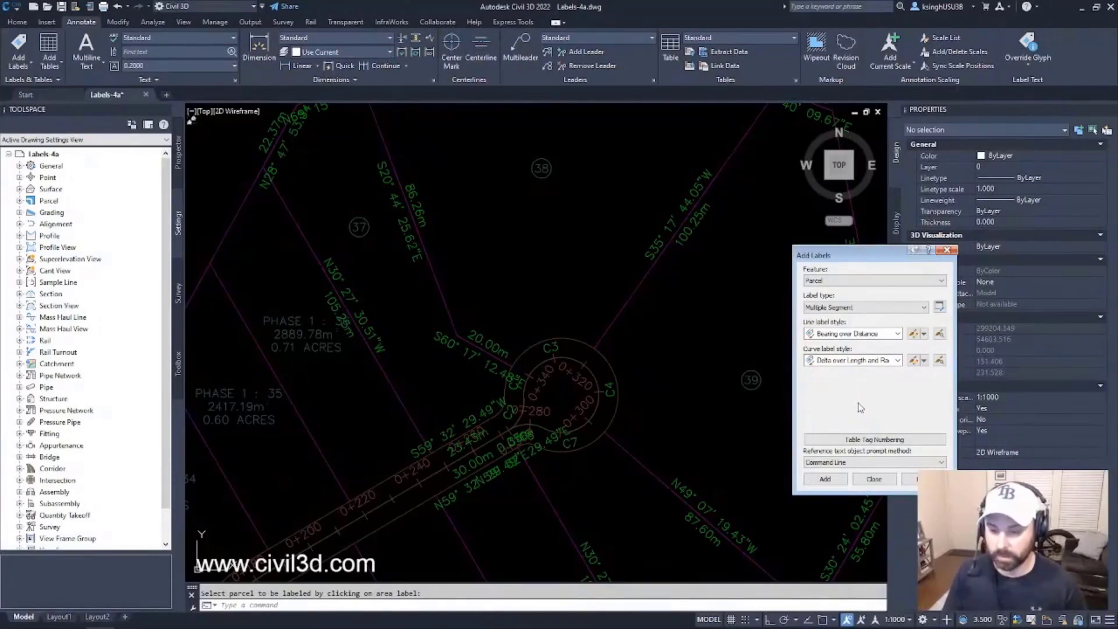
{"action": "left_click_drag", "start_coordinate": [881, 258], "coordinate": [813, 231]}
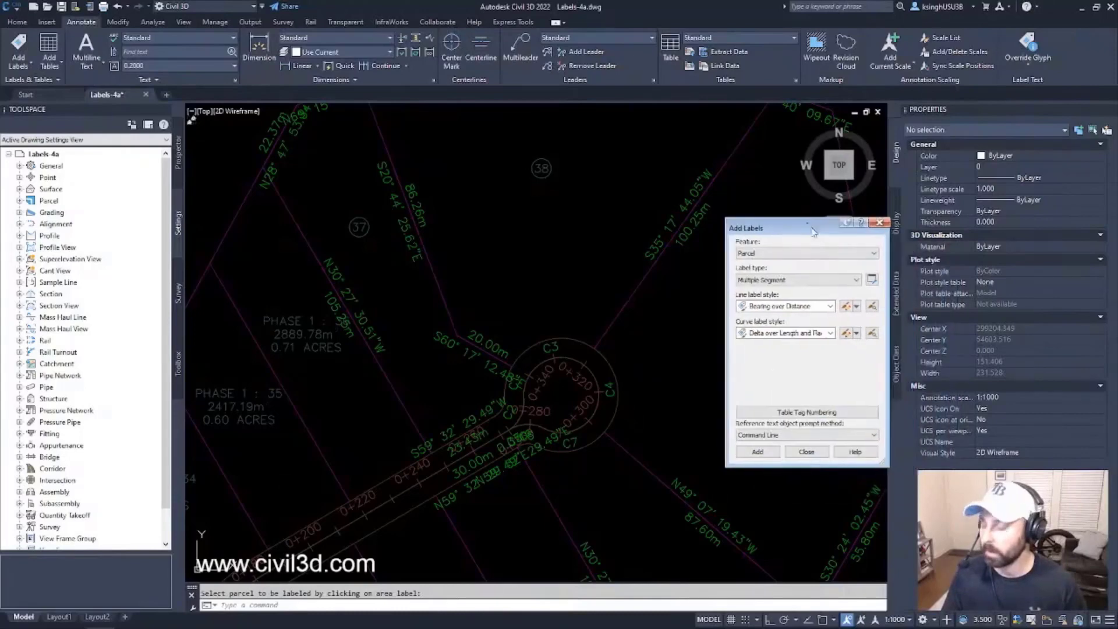
{"action": "left_click", "coordinate": [880, 223]}
- Create a parcel segment table that includes the Delta over Length and Radius curve labels and the Bearing over Distance line labels
{"action": "scroll", "coordinate": [757, 337], "scroll_direction": "down", "scroll_amount": 4}
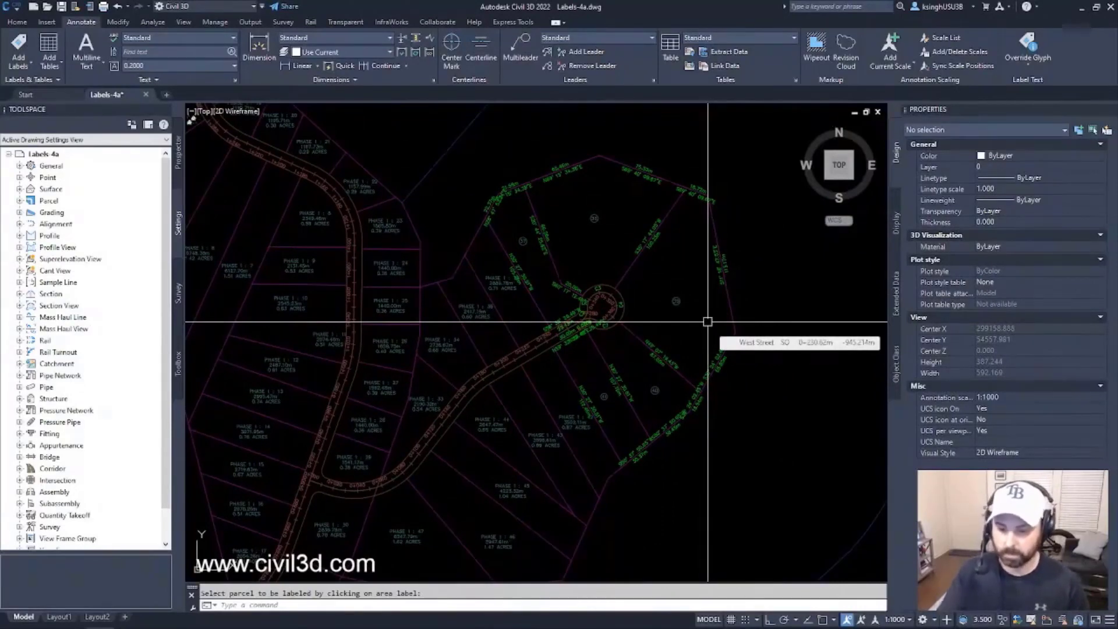
{"action": "scroll", "coordinate": [513, 343], "scroll_direction": "down", "scroll_amount": 4}
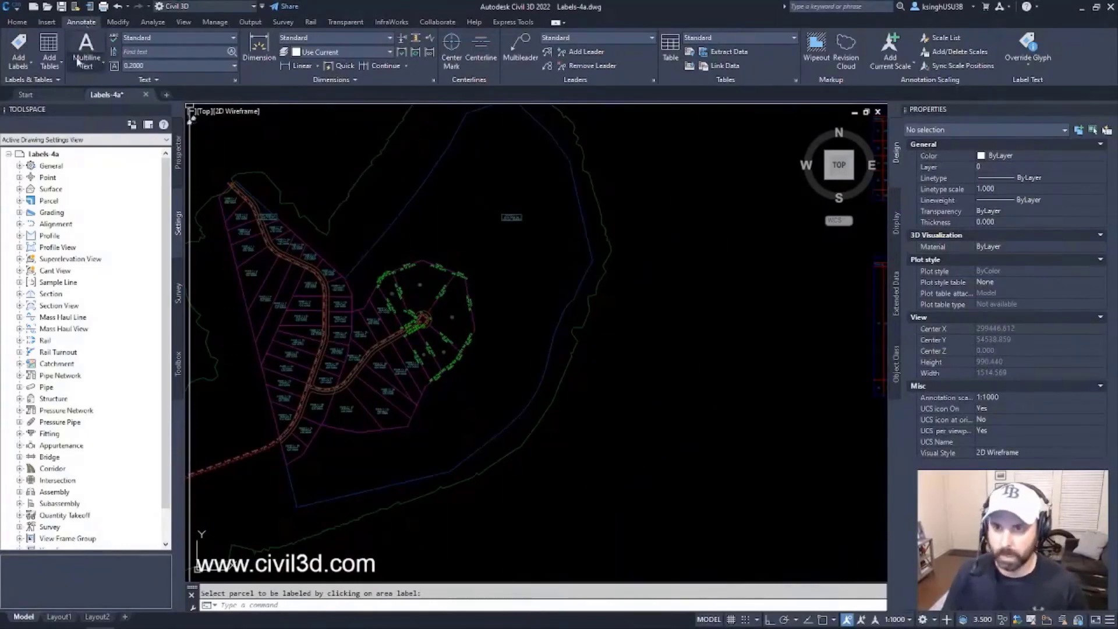
{"action": "left_click", "coordinate": [54, 69]}
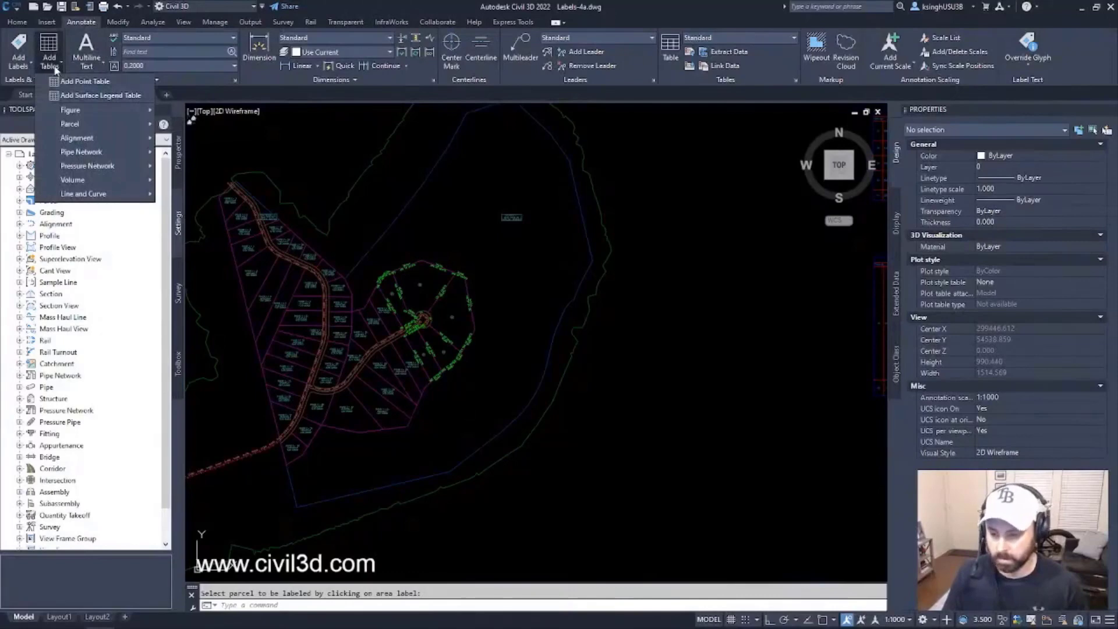
{"action": "mouse_move", "coordinate": [79, 128]}
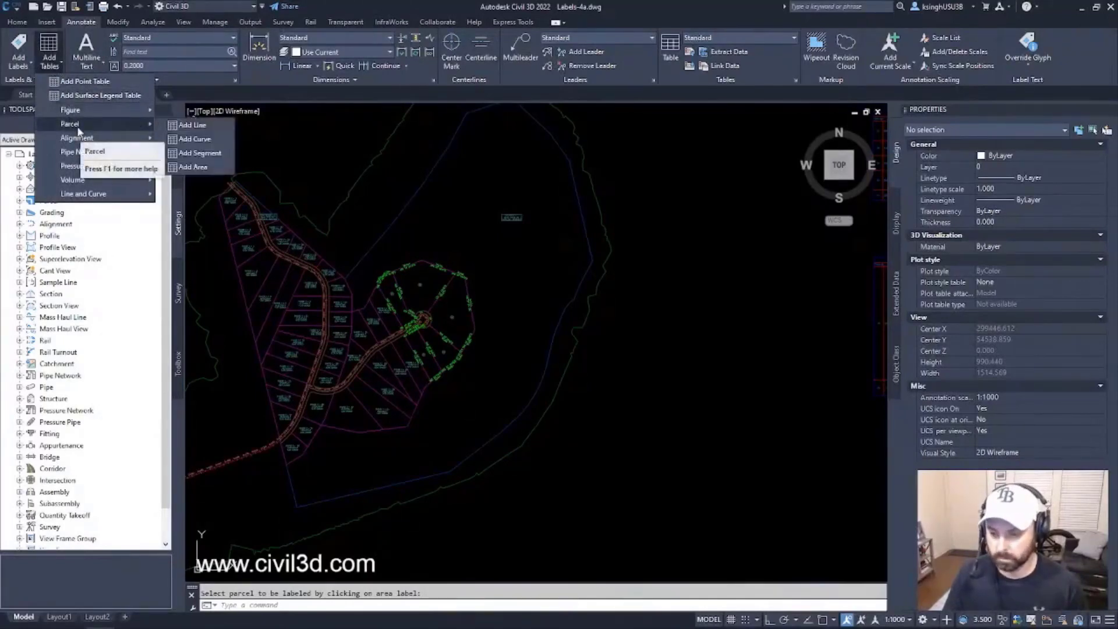
{"action": "left_click", "coordinate": [215, 158]}
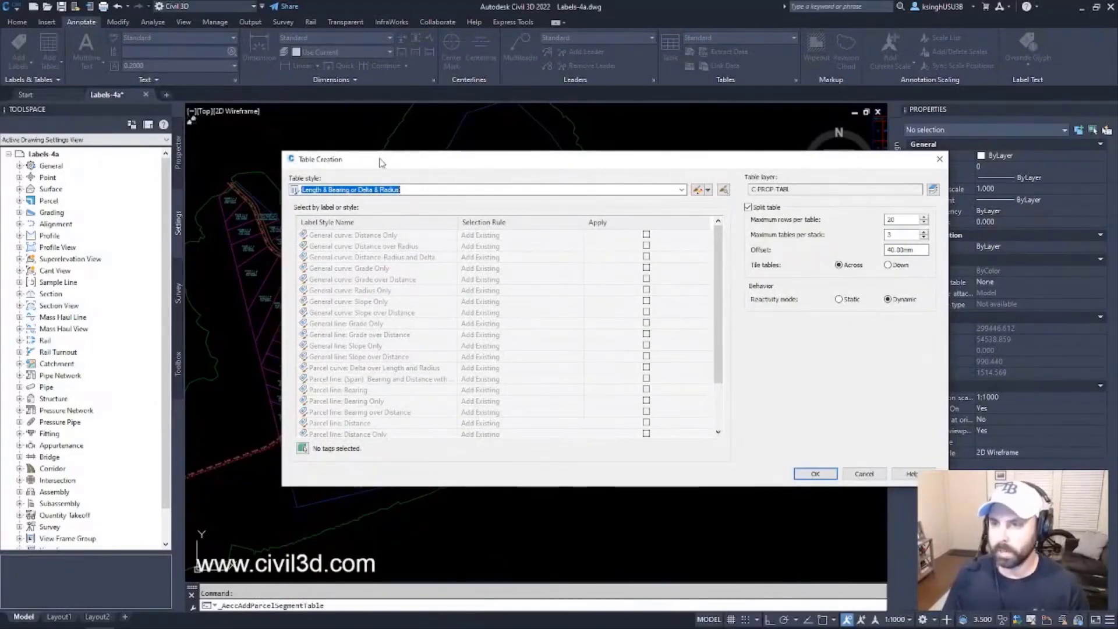
{"action": "left_click_drag", "start_coordinate": [381, 163], "coordinate": [379, 153]}
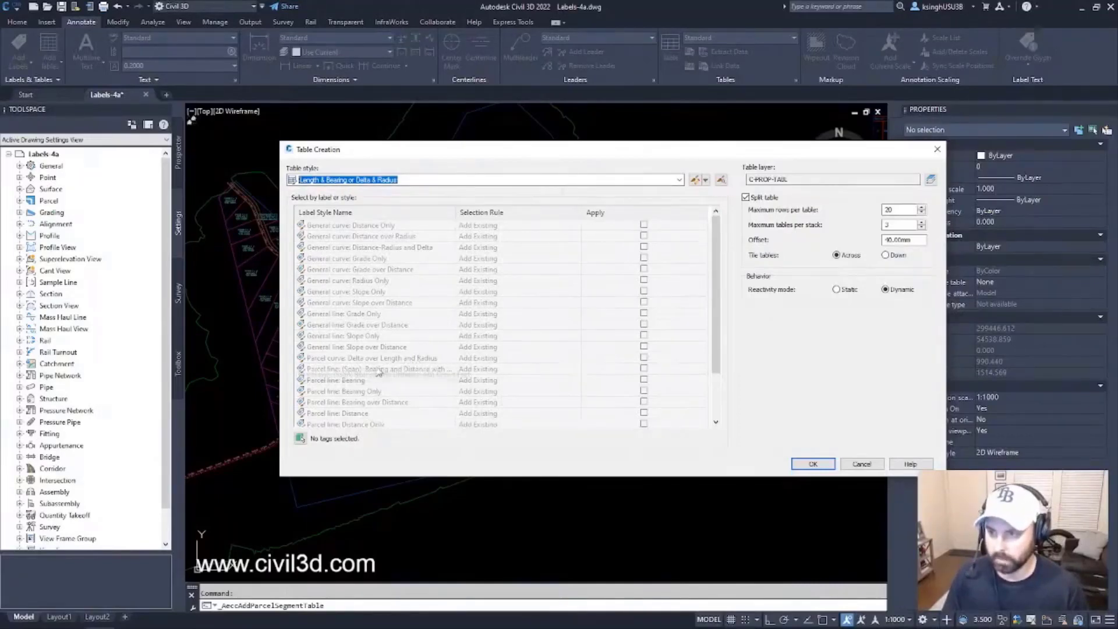
{"action": "left_click", "coordinate": [643, 357]}
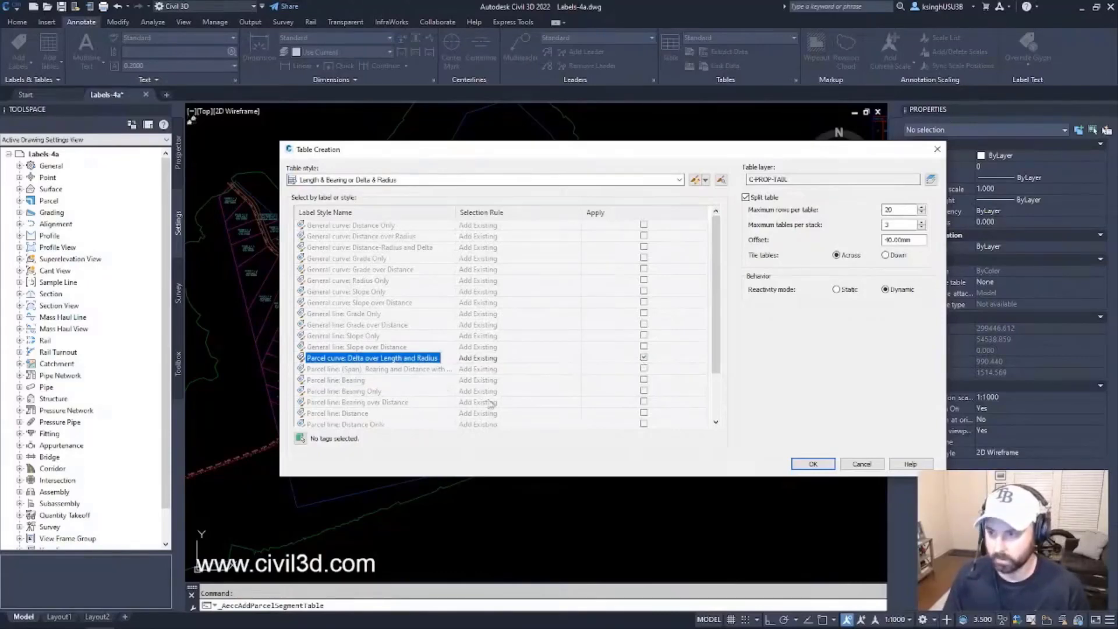
{"action": "left_click", "coordinate": [644, 403]}
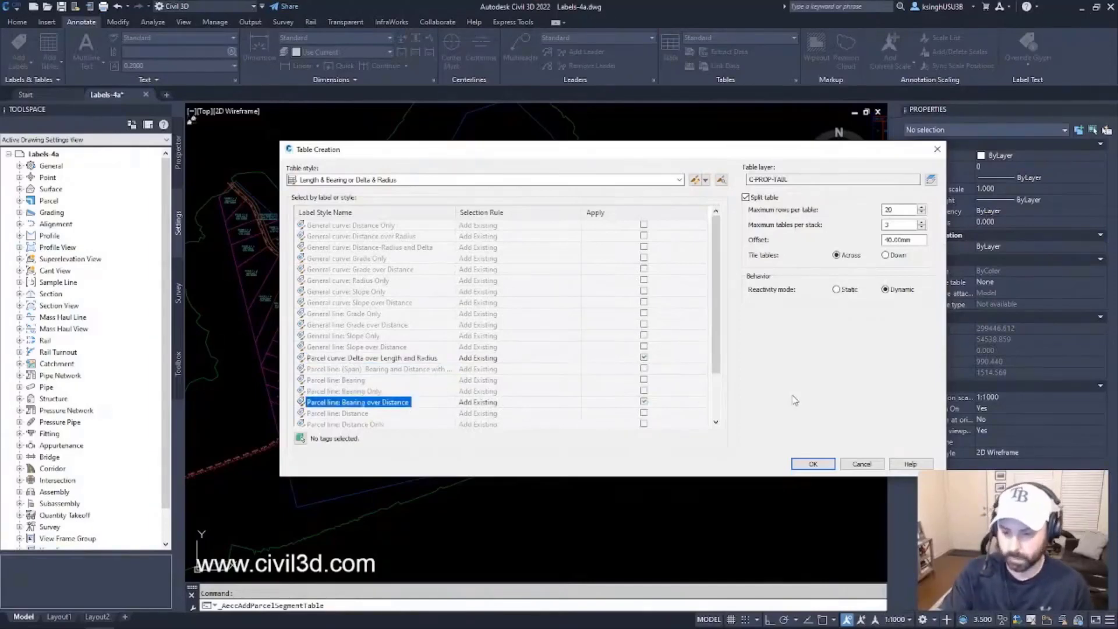
{"action": "left_click", "coordinate": [812, 464]}
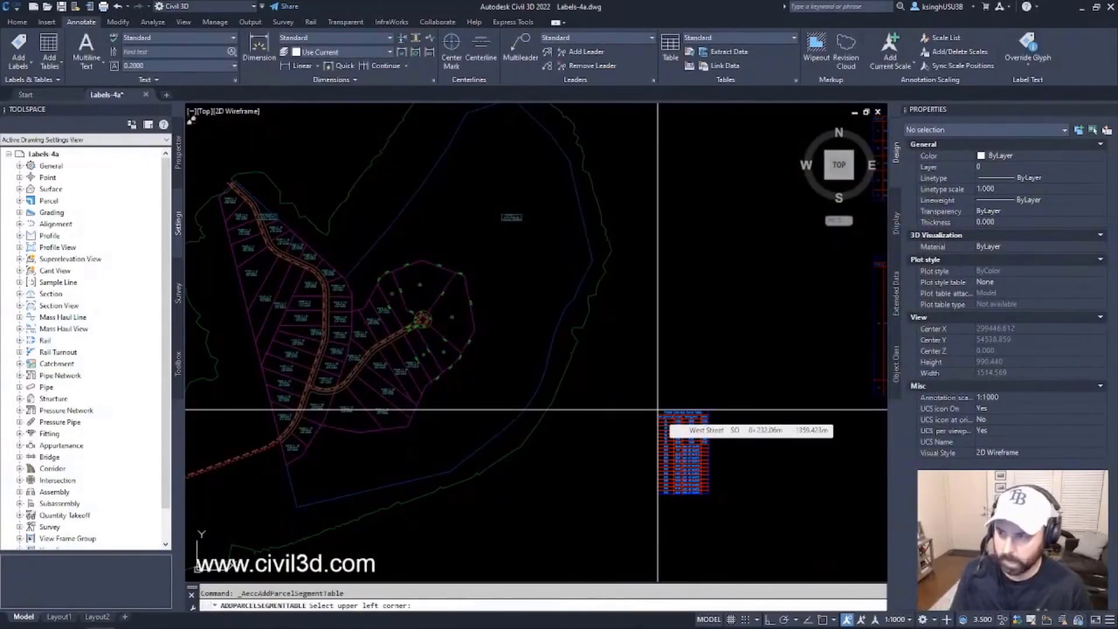
- Place the parcel line and curve table in the empty space above the existing tables east of the site
{"action": "scroll", "coordinate": [658, 362], "scroll_direction": "down", "scroll_amount": 3}
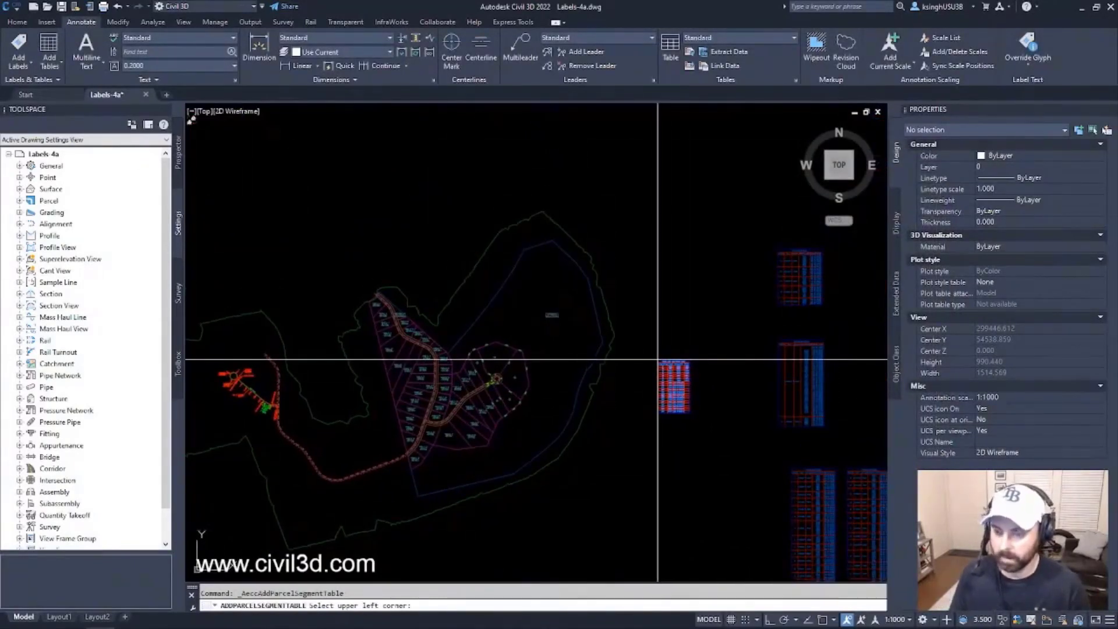
{"action": "scroll", "coordinate": [649, 356], "scroll_direction": "down", "scroll_amount": 2}
{"action": "middle_click_drag", "start_coordinate": [644, 342], "coordinate": [588, 457]}
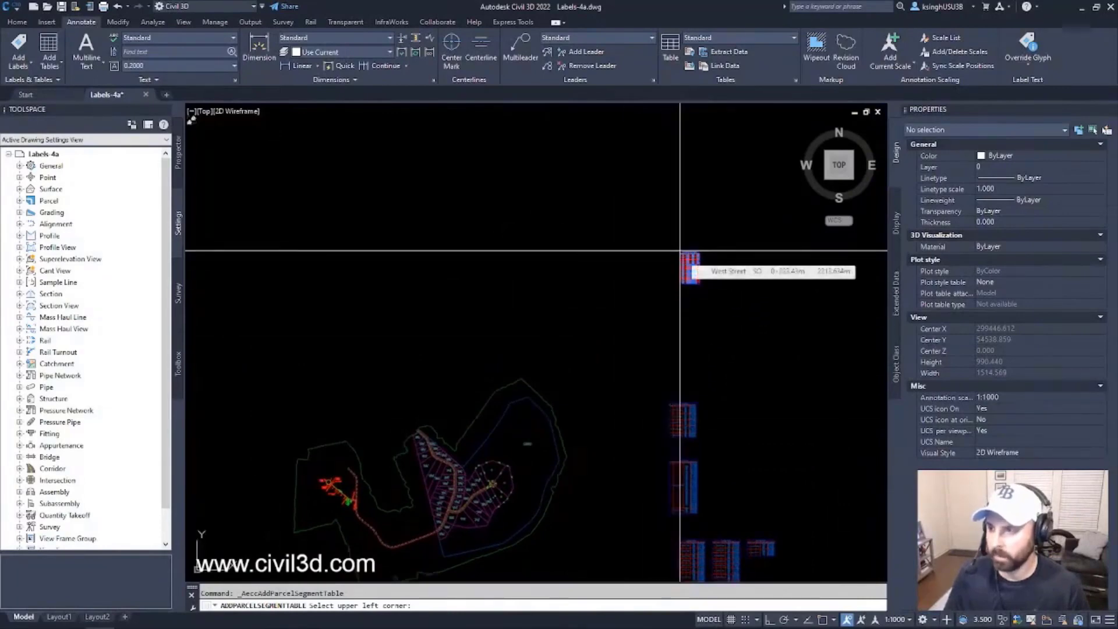
{"action": "left_click", "coordinate": [680, 250]}
{"action": "scroll", "coordinate": [716, 279], "scroll_direction": "up", "scroll_amount": 5}
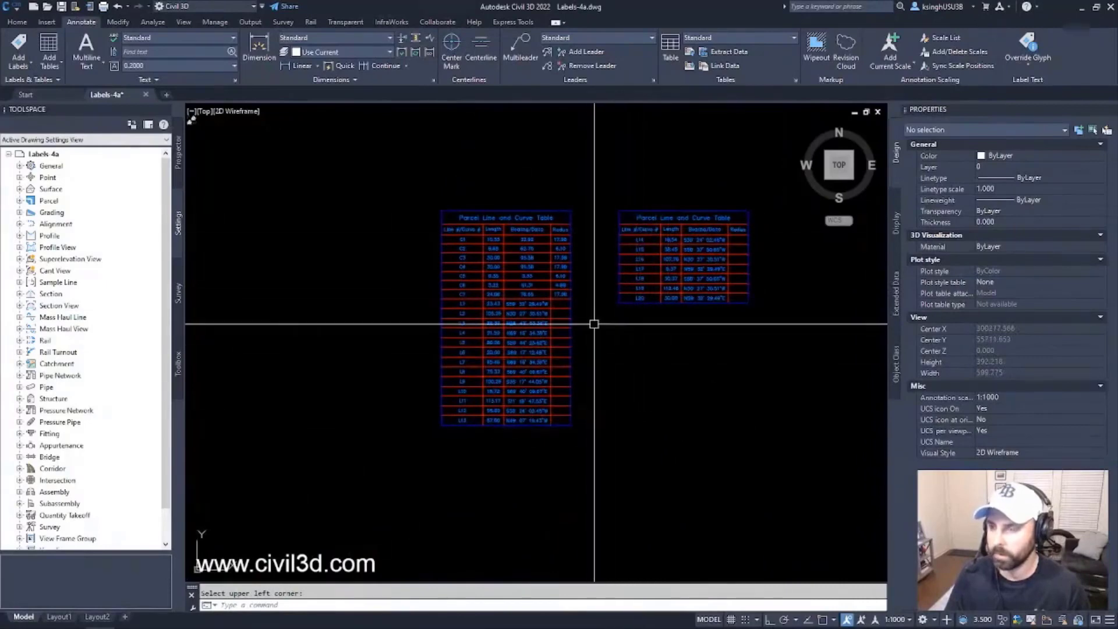
{"action": "scroll", "coordinate": [604, 330], "scroll_direction": "down", "scroll_amount": 5}
{"action": "scroll", "coordinate": [602, 326], "scroll_direction": "up", "scroll_amount": 5}
{"action": "scroll", "coordinate": [594, 321], "scroll_direction": "down", "scroll_amount": 3}
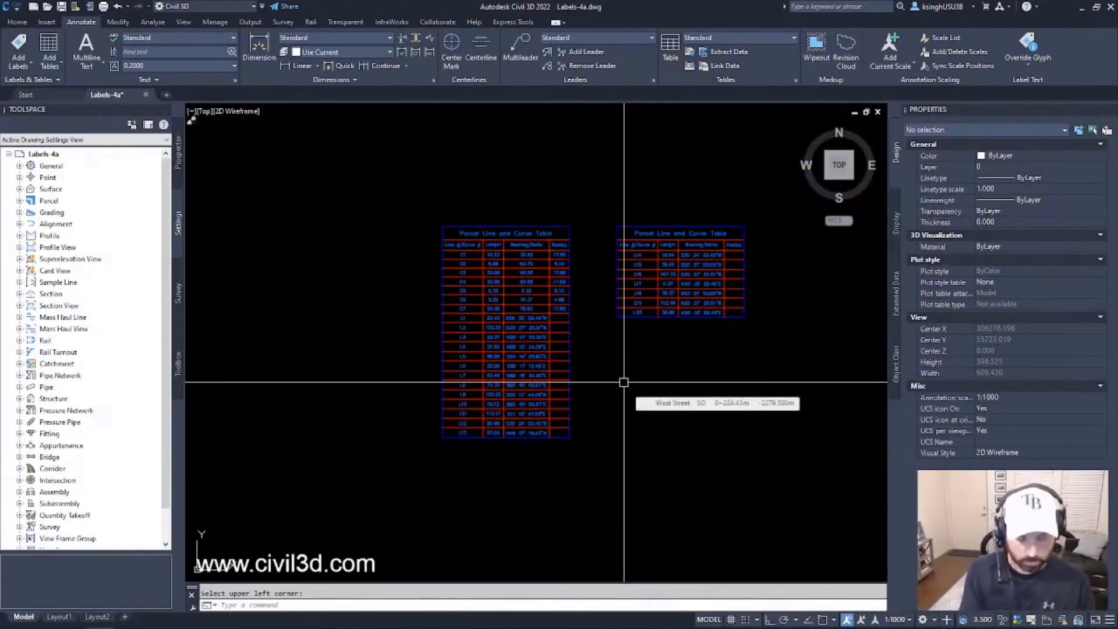
- Split the model display into two vertical viewports
{"action": "type", "text": "v"}
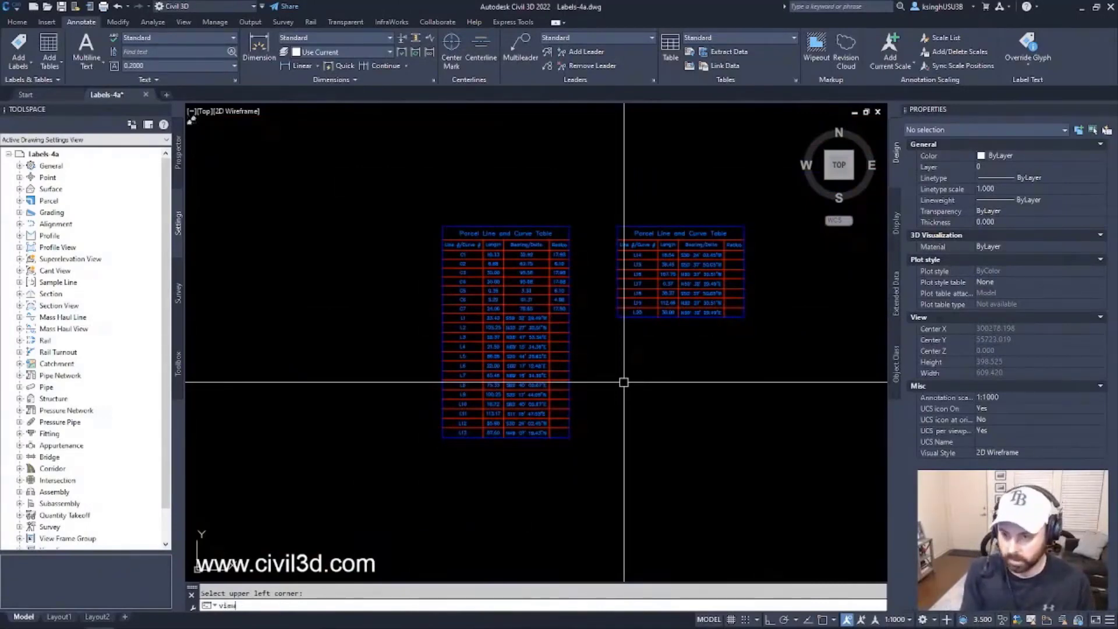
{"action": "type", "text": "iew"}
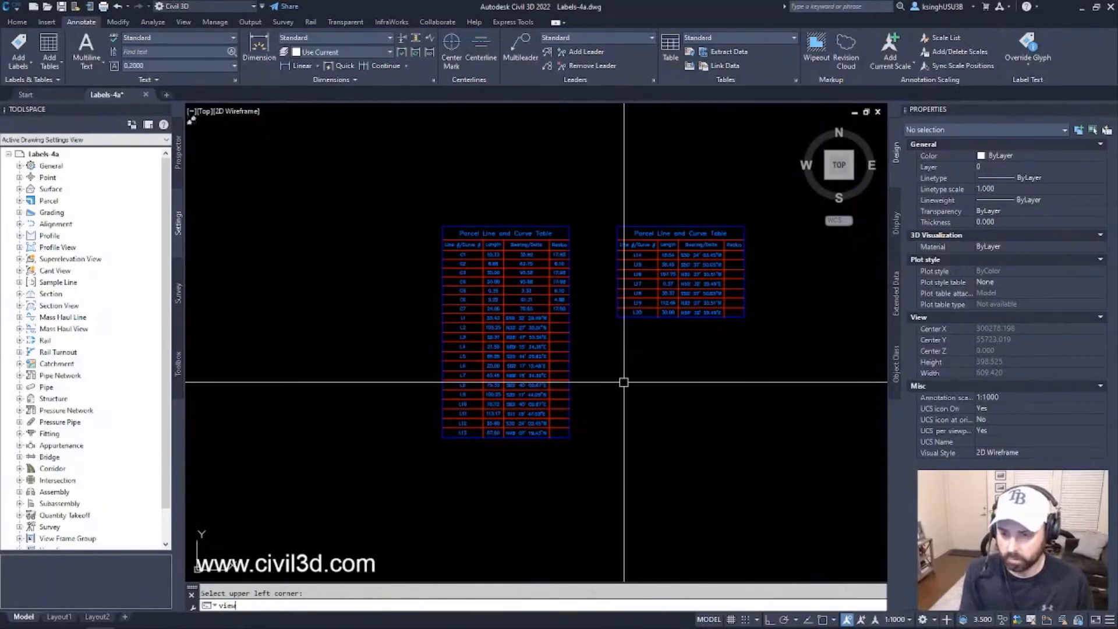
{"action": "type", "text": "ports"}
{"action": "key", "text": "Return"}
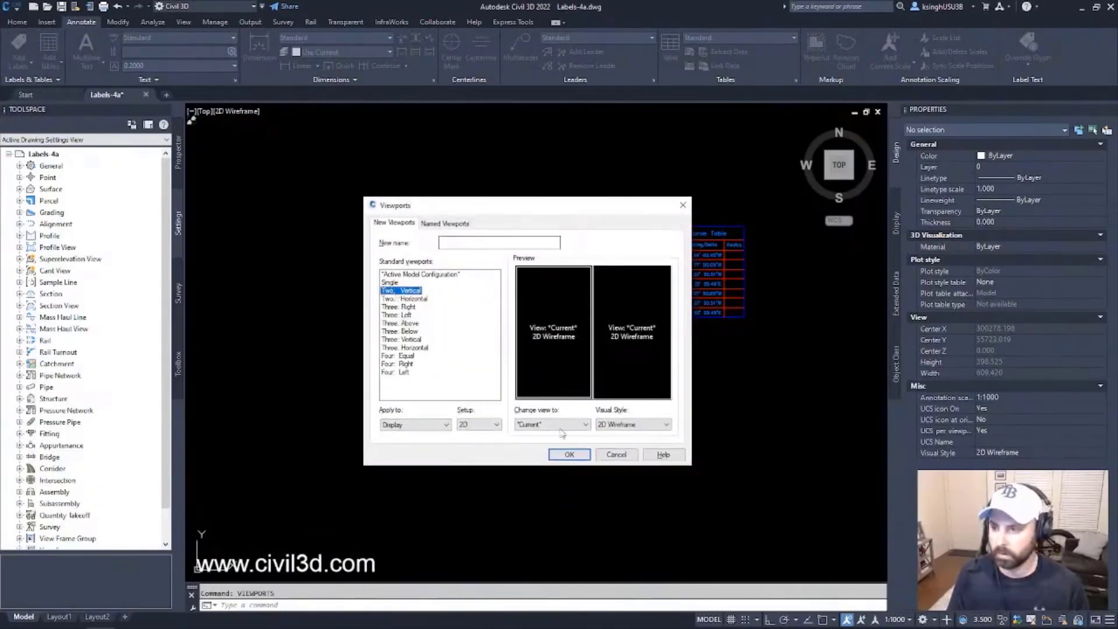
{"action": "left_click", "coordinate": [568, 455]}
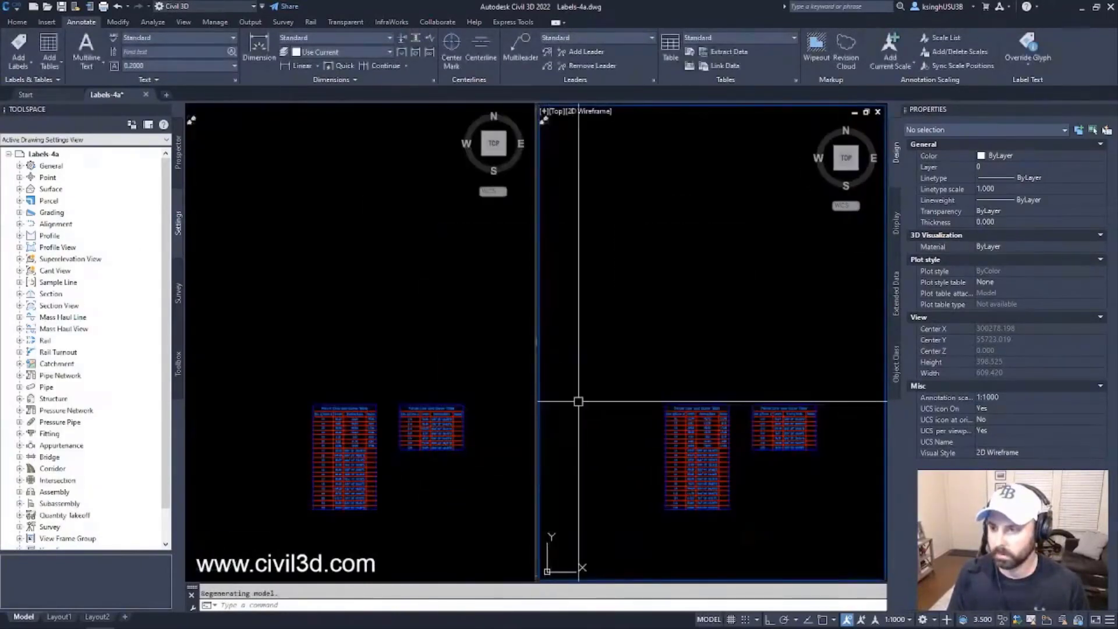
- Show the parcel line and curve tables in one viewport and the tagged cul-de-sac parcels in the other
{"action": "scroll", "coordinate": [679, 444], "scroll_direction": "up", "scroll_amount": 4}
{"action": "scroll", "coordinate": [709, 316], "scroll_direction": "down", "scroll_amount": 4}
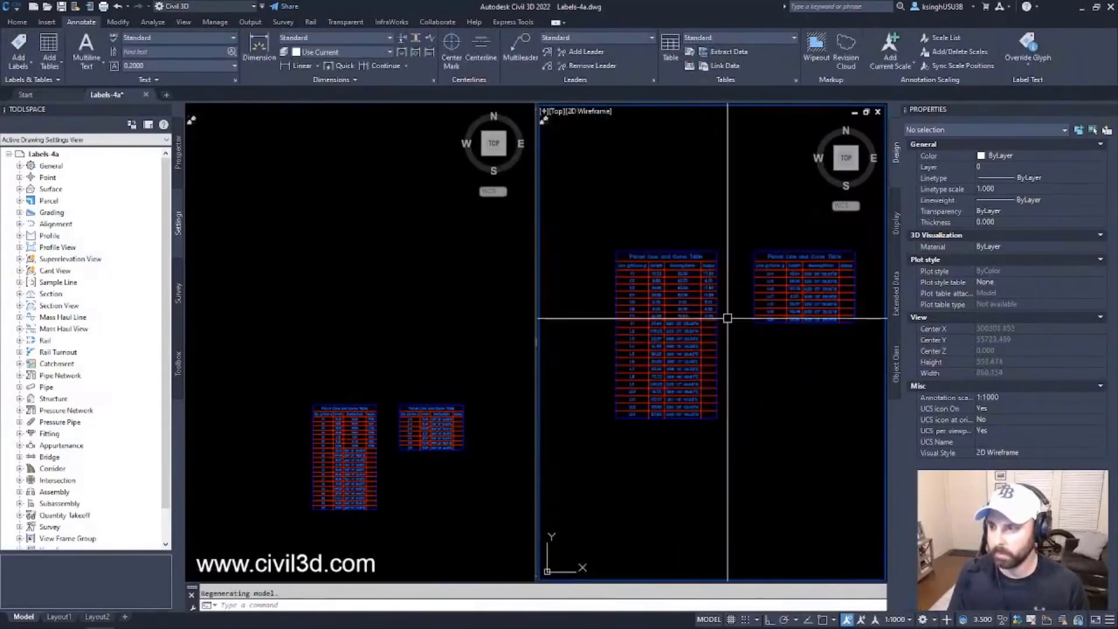
{"action": "left_click", "coordinate": [437, 312]}
{"action": "scroll", "coordinate": [425, 329], "scroll_direction": "down", "scroll_amount": 5}
{"action": "scroll", "coordinate": [424, 328], "scroll_direction": "down", "scroll_amount": 4}
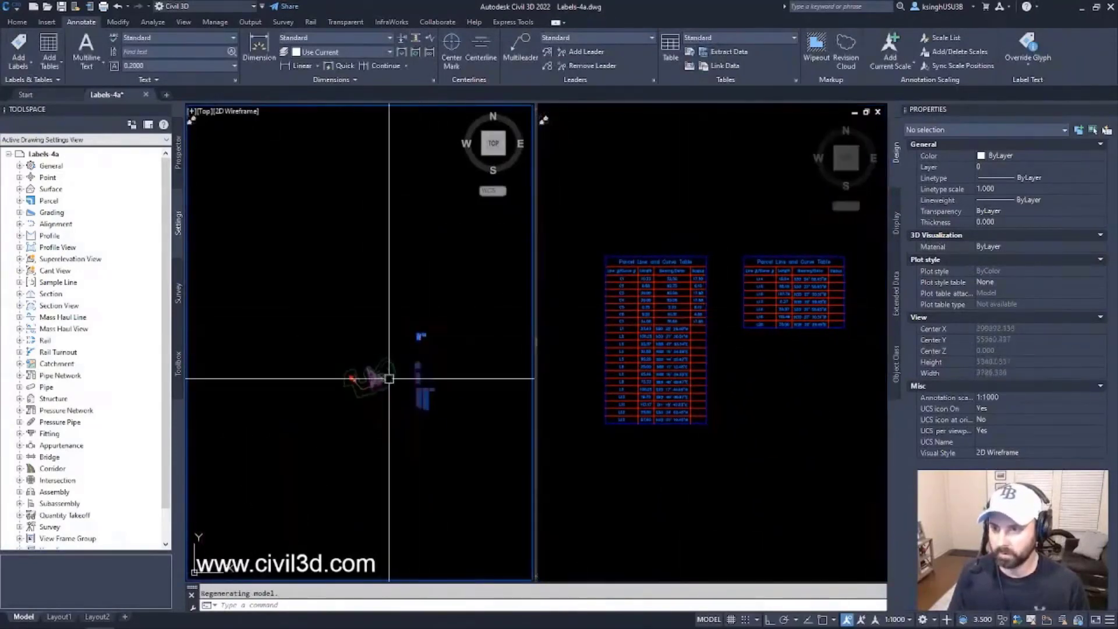
{"action": "scroll", "coordinate": [387, 379], "scroll_direction": "up", "scroll_amount": 14}
{"action": "middle_click_drag", "start_coordinate": [309, 408], "coordinate": [404, 356]}
{"action": "scroll", "coordinate": [379, 364], "scroll_direction": "up", "scroll_amount": 5}
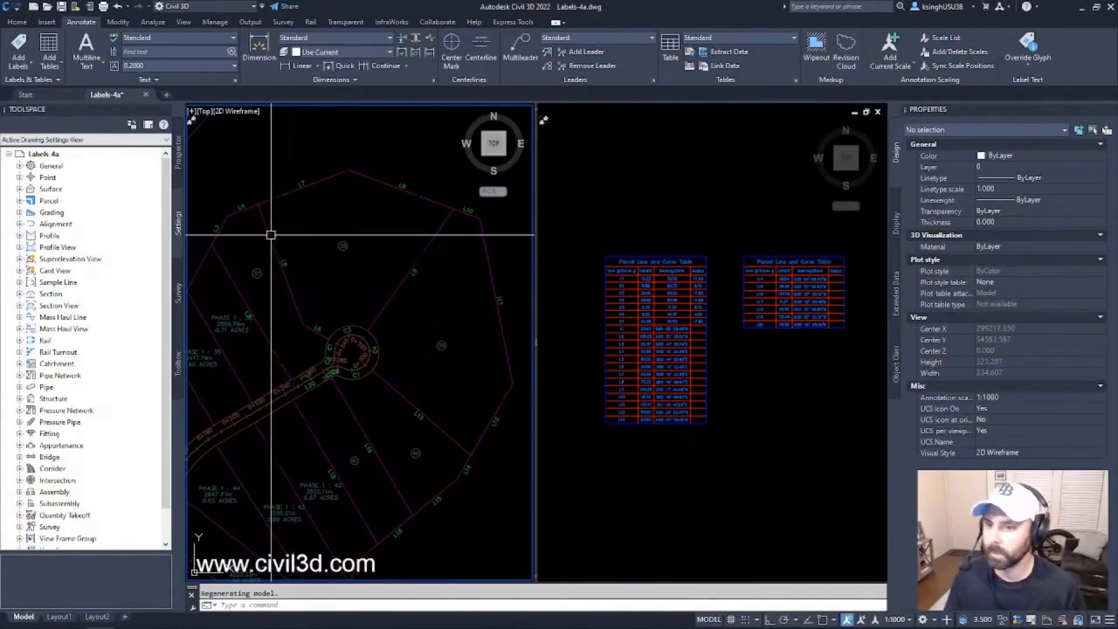
- Compare the line and curve tags around the cul-de-sac with their rows in the Parcel Line and Curve Table
{"action": "left_click", "coordinate": [651, 285]}
{"action": "scroll", "coordinate": [652, 306], "scroll_direction": "up", "scroll_amount": 7}
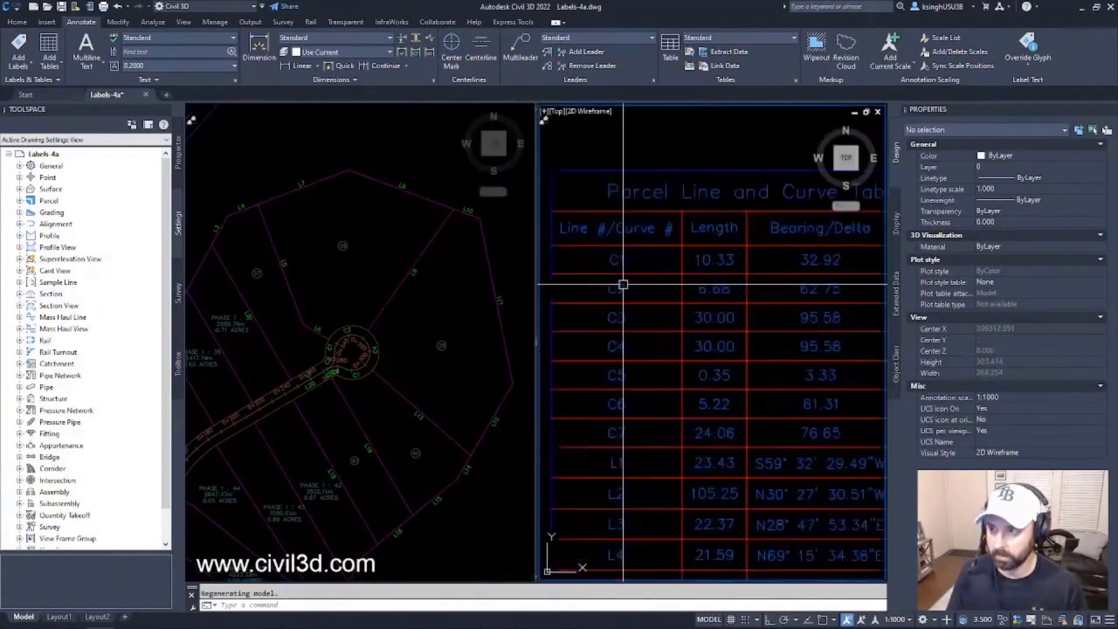
{"action": "middle_click_drag", "start_coordinate": [676, 340], "coordinate": [662, 310]}
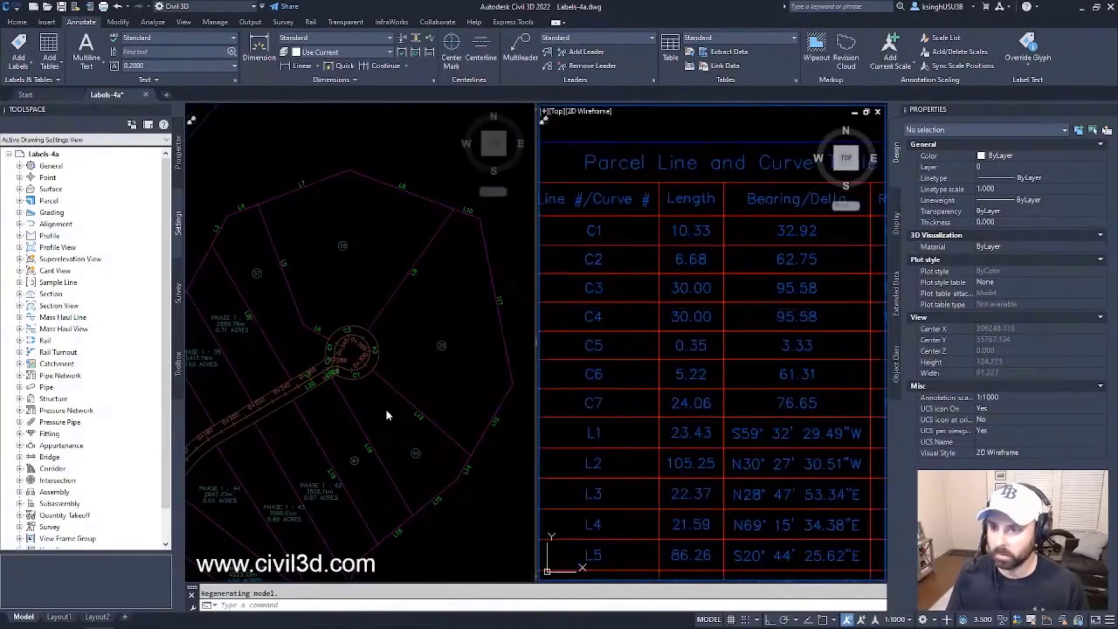
{"action": "left_click", "coordinate": [343, 349]}
{"action": "scroll", "coordinate": [343, 350], "scroll_direction": "up", "scroll_amount": 8}
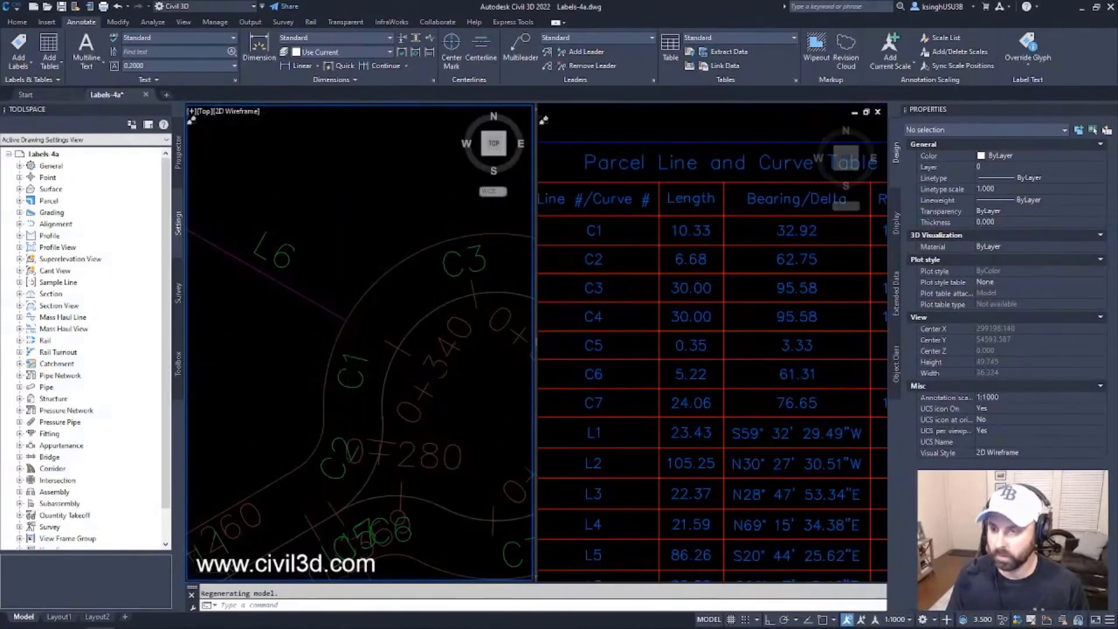
{"action": "scroll", "coordinate": [349, 419], "scroll_direction": "down", "scroll_amount": 2}
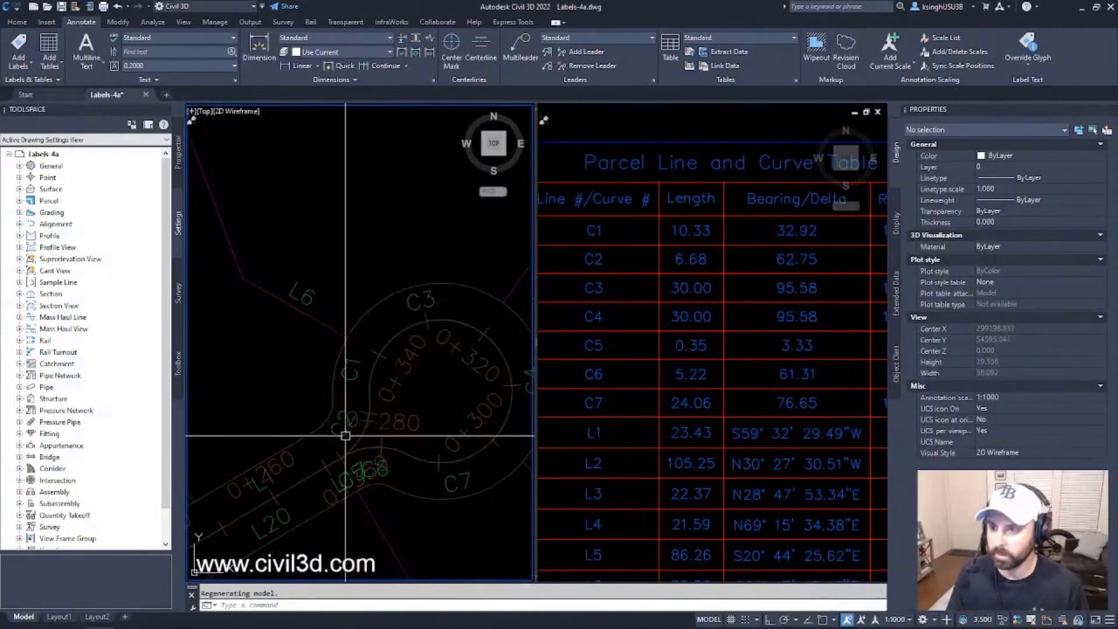
{"action": "scroll", "coordinate": [363, 283], "scroll_direction": "down", "scroll_amount": 3}
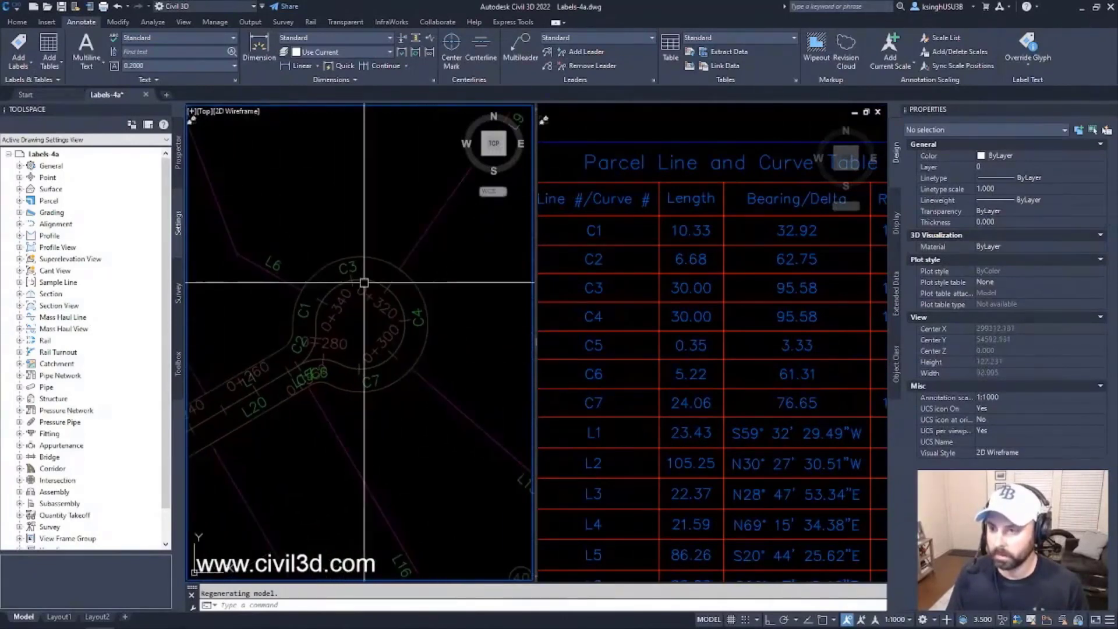
- Compare the line tags on the parcels west of the cul-de-sac with the L rows of the Parcel Line and Curve Table
{"action": "scroll", "coordinate": [363, 283], "scroll_direction": "down", "scroll_amount": 4}
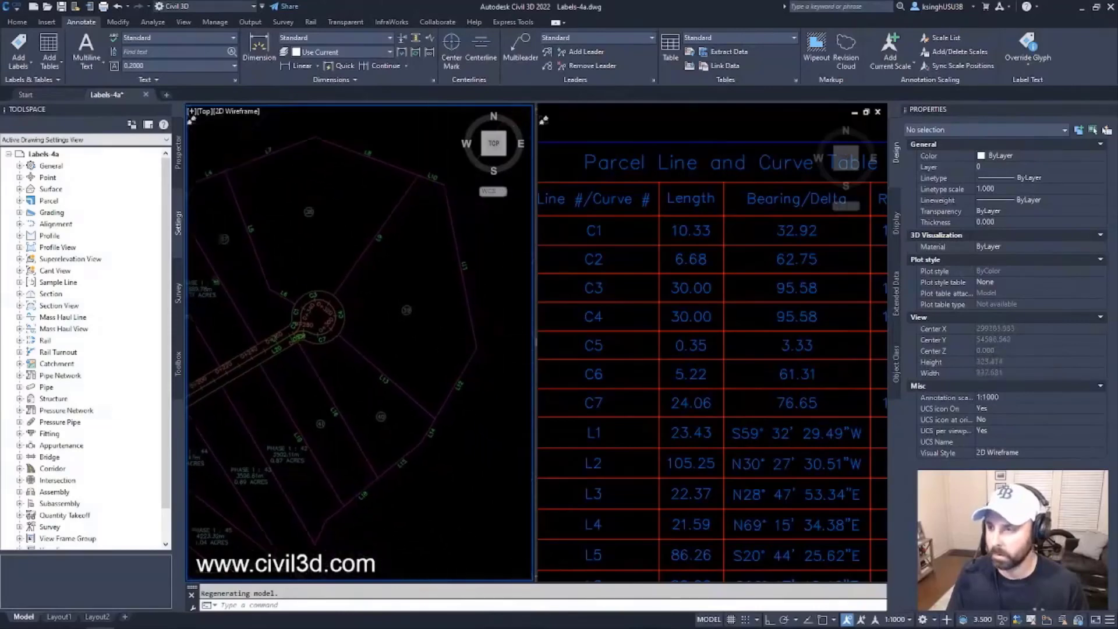
{"action": "middle_click_drag", "start_coordinate": [330, 283], "coordinate": [377, 311]}
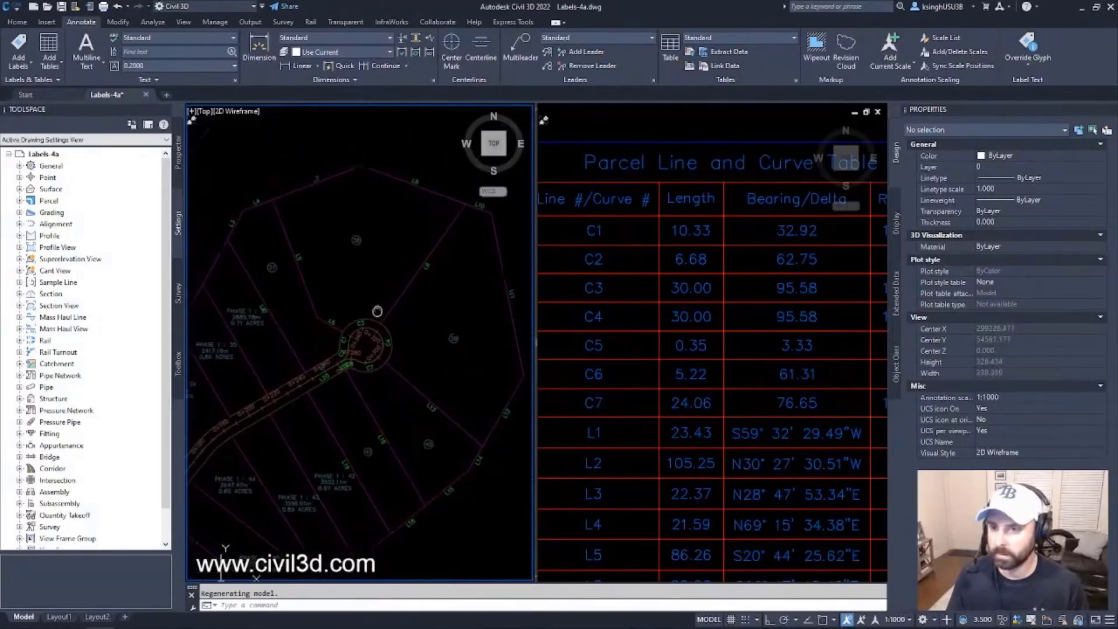
{"action": "scroll", "coordinate": [384, 313], "scroll_direction": "up", "scroll_amount": 4}
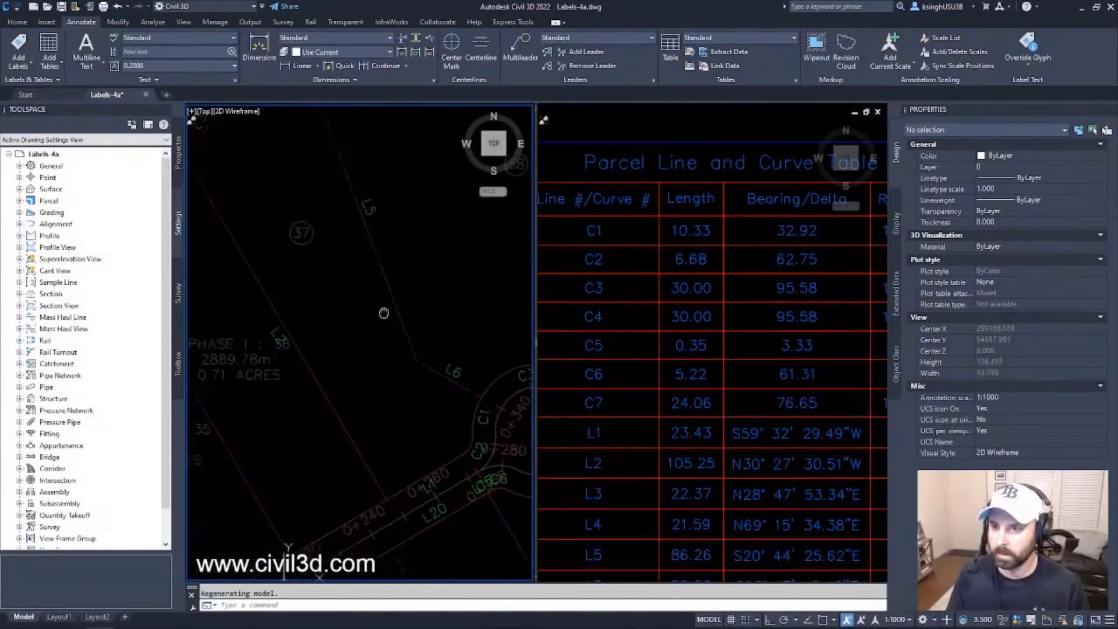
{"action": "middle_click_drag", "start_coordinate": [396, 308], "coordinate": [401, 294]}
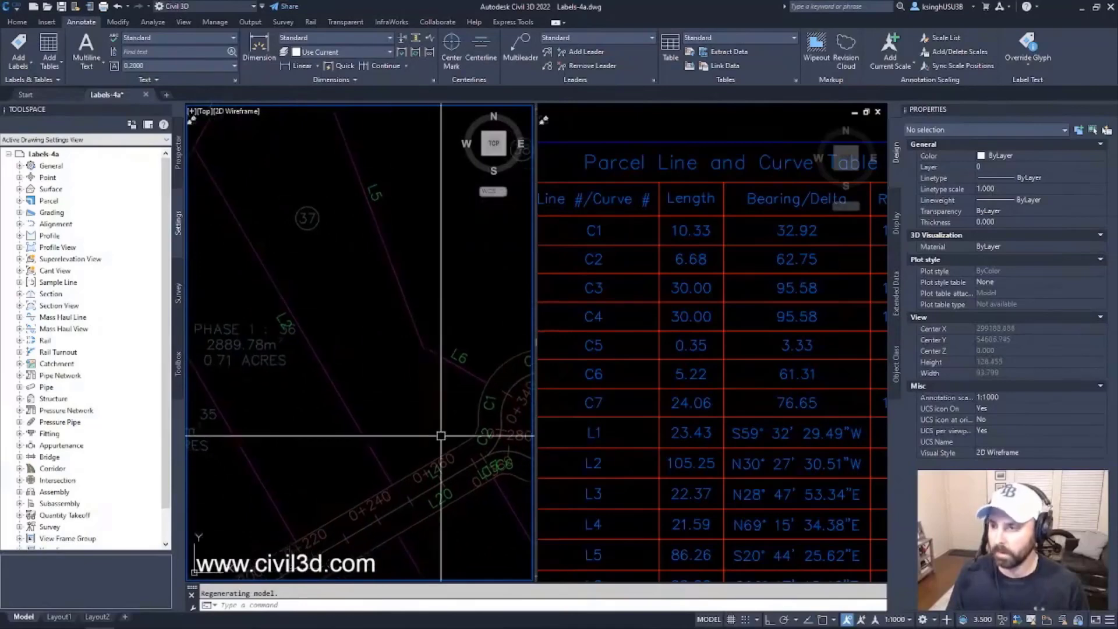
{"action": "left_click", "coordinate": [600, 436]}
{"action": "scroll", "coordinate": [656, 434], "scroll_direction": "down", "scroll_amount": 2}
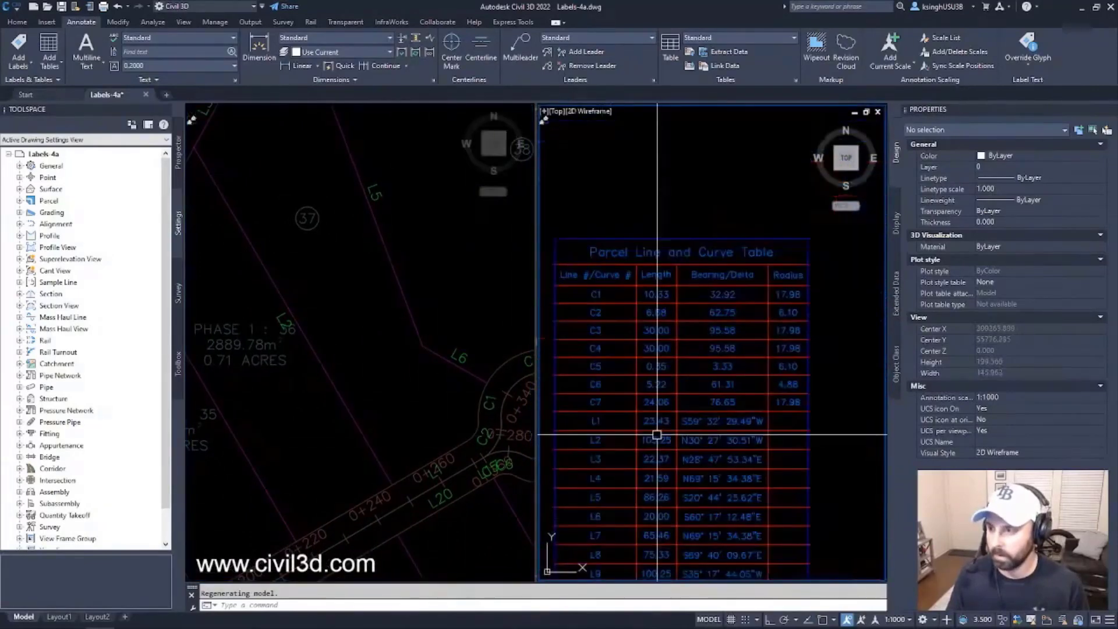
{"action": "scroll", "coordinate": [661, 431], "scroll_direction": "down", "scroll_amount": 4}
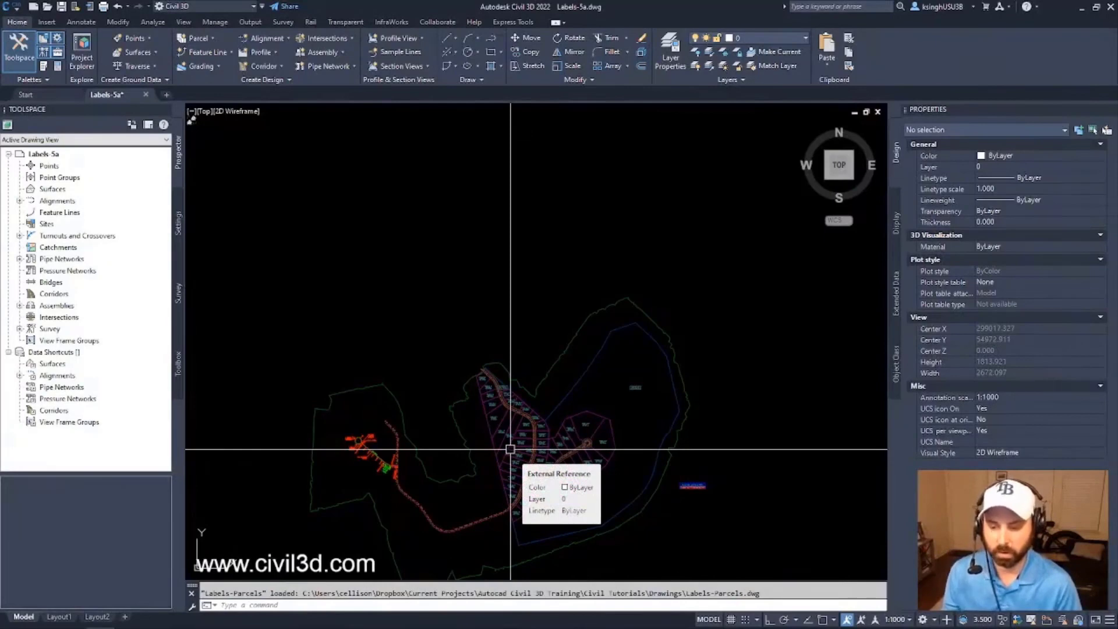
- Select the main road alignment in Labels-5a and check which external reference it comes from
{"action": "scroll", "coordinate": [510, 449], "scroll_direction": "up", "scroll_amount": 6}
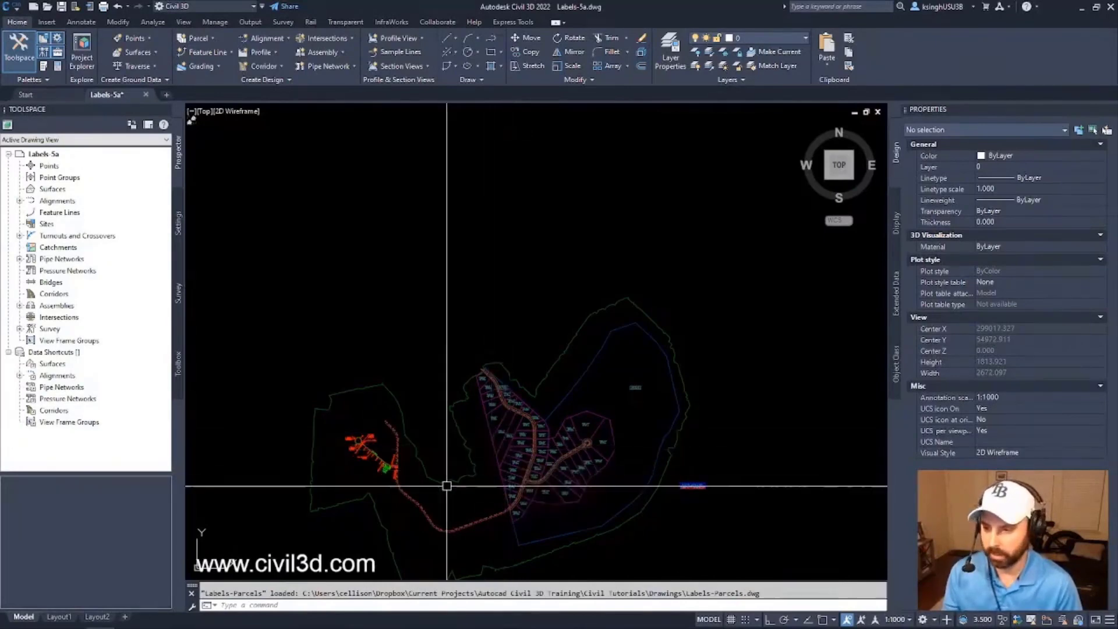
{"action": "left_click", "coordinate": [418, 504]}
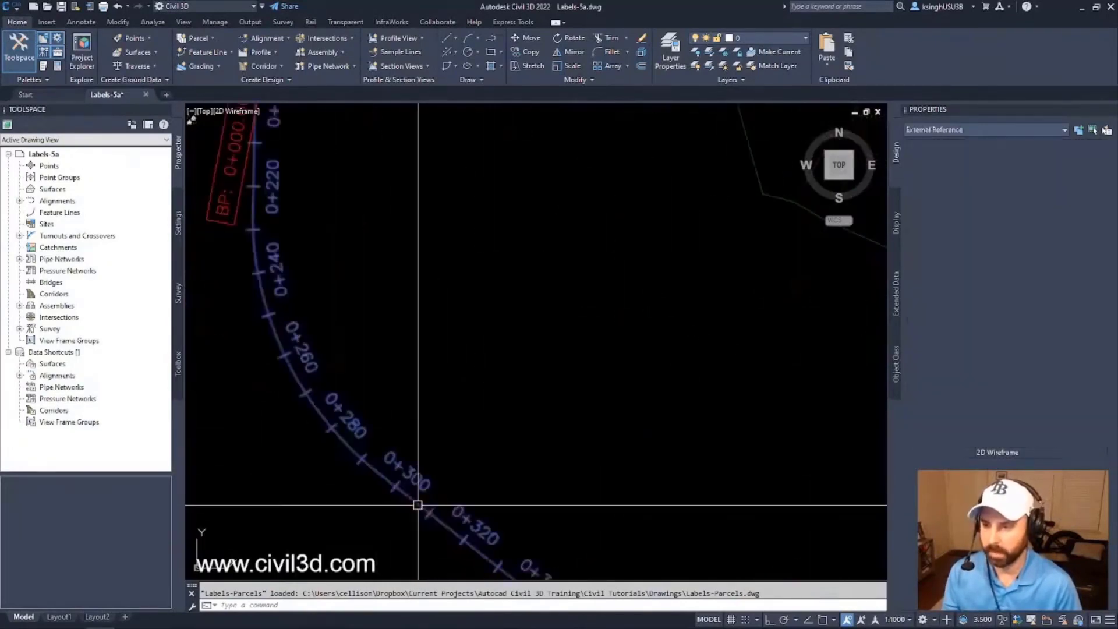
{"action": "scroll", "coordinate": [522, 329], "scroll_direction": "down", "scroll_amount": 5}
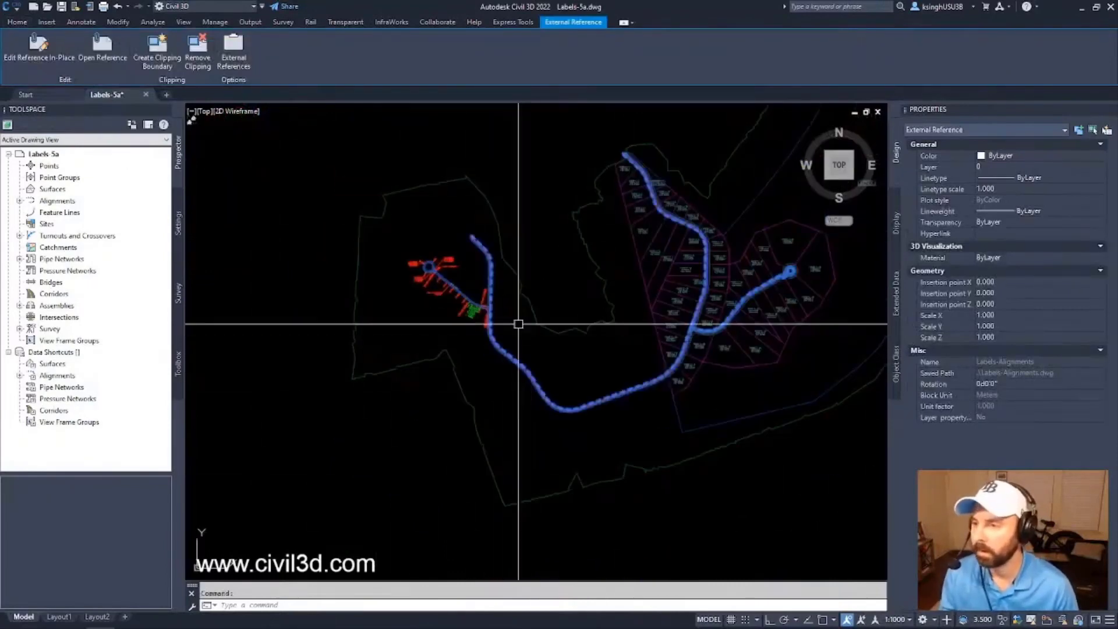
{"action": "scroll", "coordinate": [443, 312], "scroll_direction": "up", "scroll_amount": 7}
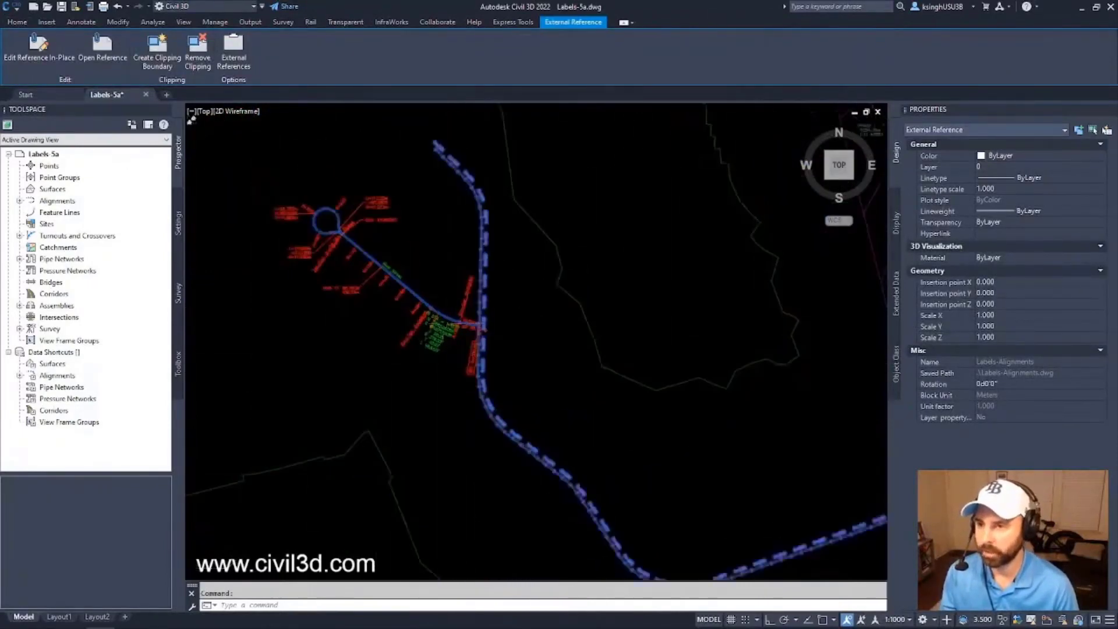
{"action": "key", "text": "Escape"}
- Select the West Street alignment at its curve, inspect its object type and properties, and clear the selection
{"action": "left_click", "coordinate": [442, 308]}
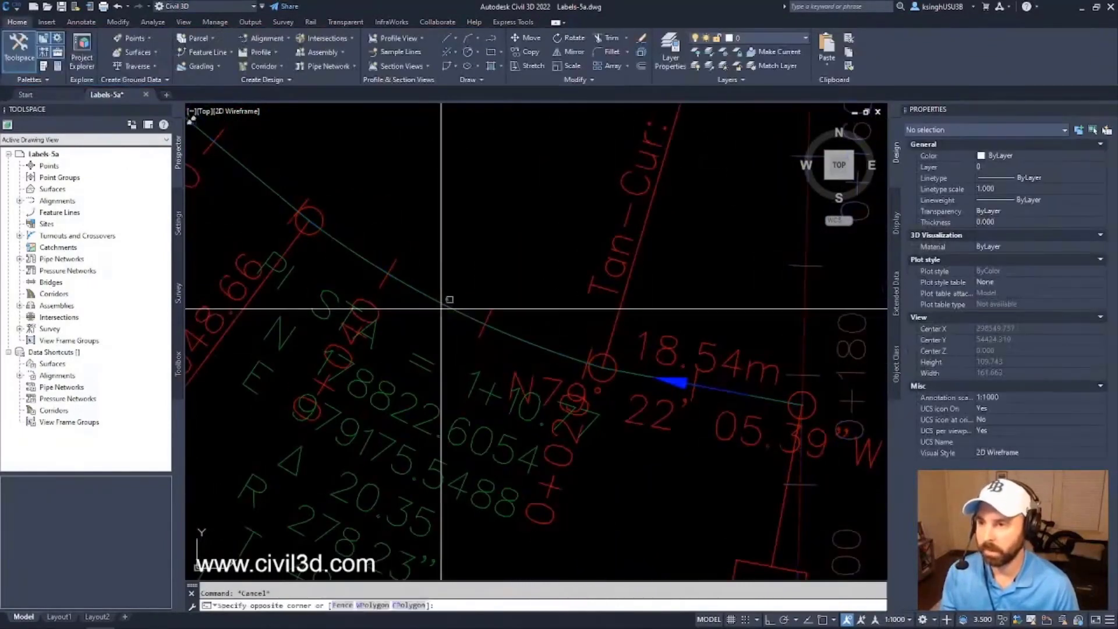
{"action": "left_click", "coordinate": [433, 290]}
{"action": "key", "text": "Escape"}
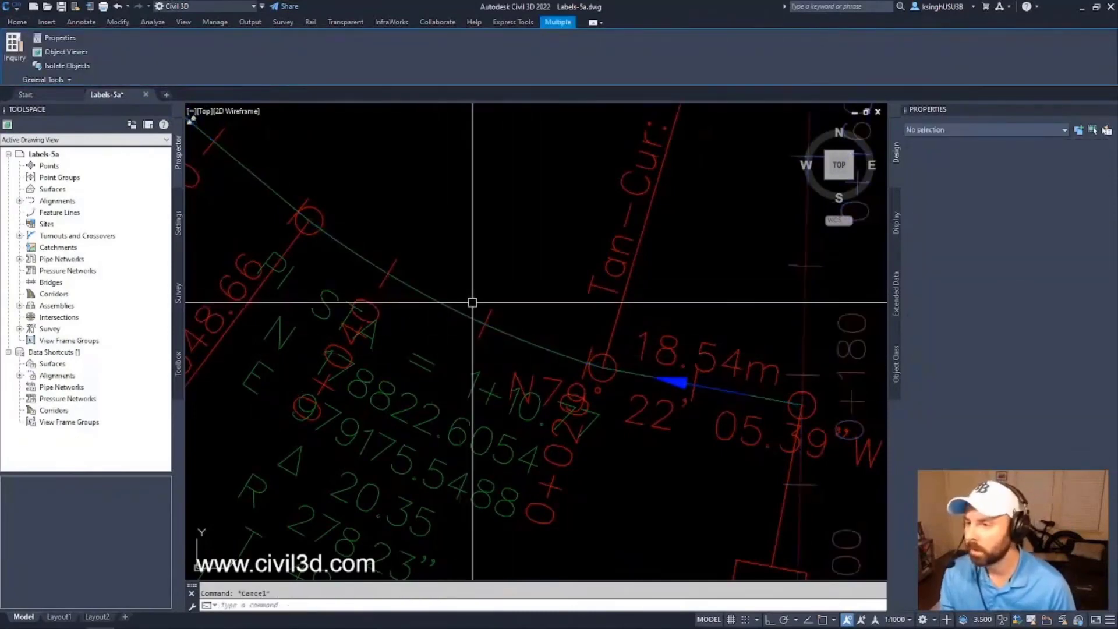
{"action": "left_click", "coordinate": [461, 310]}
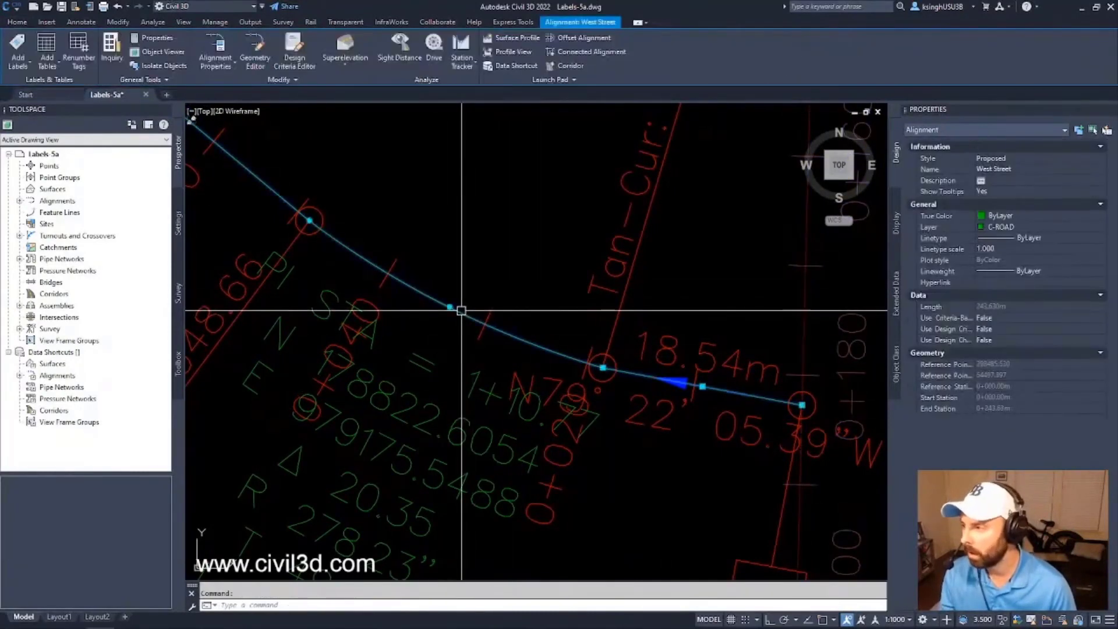
{"action": "scroll", "coordinate": [466, 300], "scroll_direction": "down", "scroll_amount": 6}
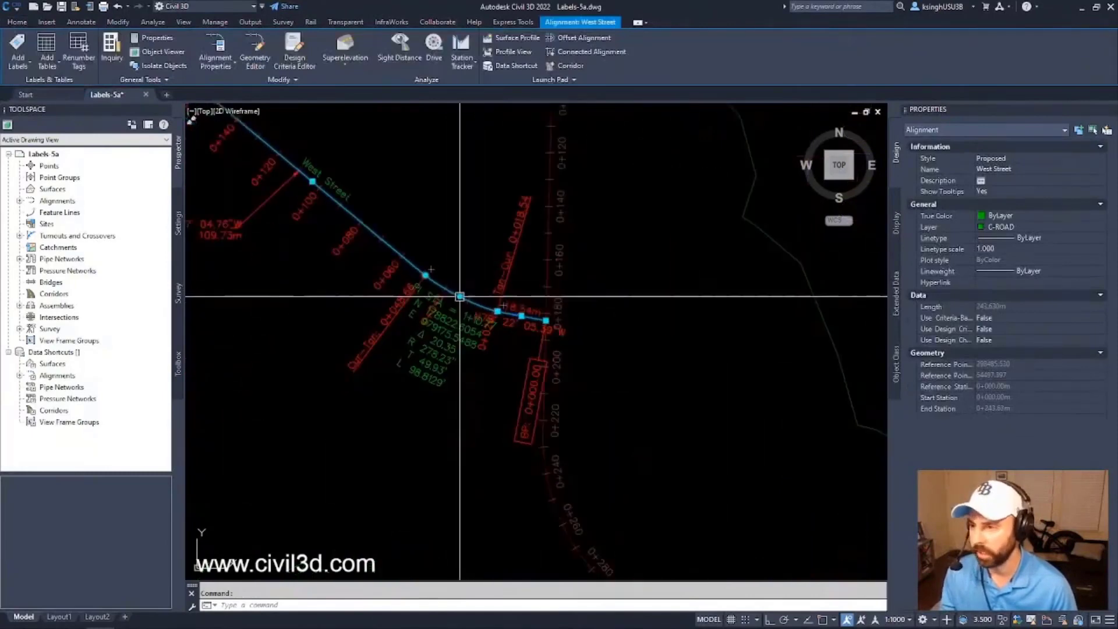
{"action": "middle_click_drag", "start_coordinate": [515, 281], "coordinate": [483, 326]}
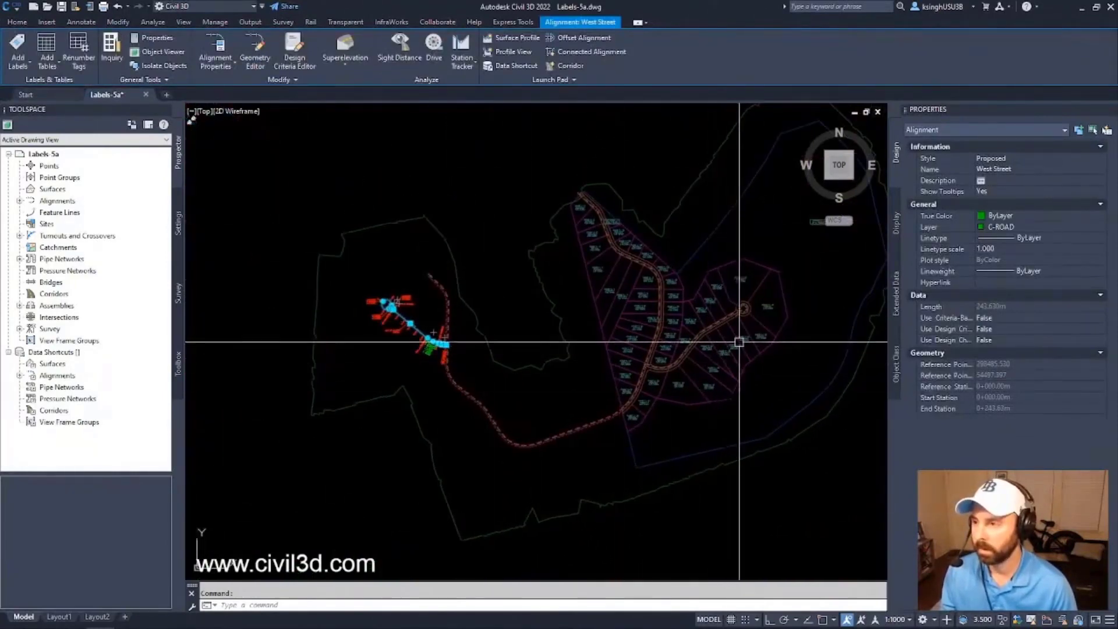
{"action": "key", "text": "Escape"}
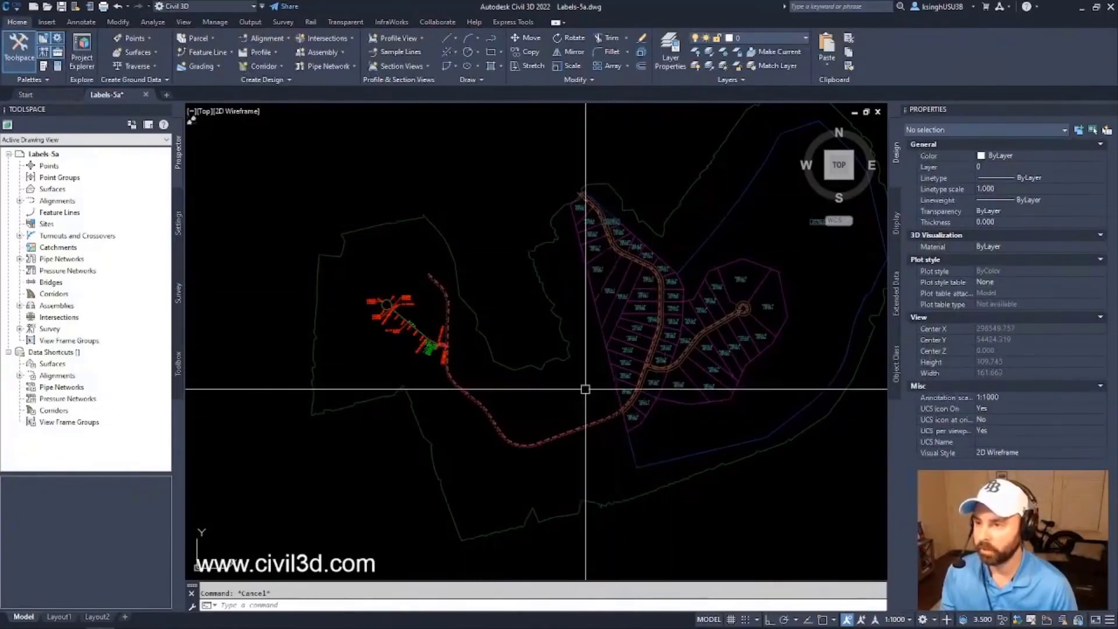
- Bind the Labels-Alignments external reference into the drawing using the Insert option
{"action": "left_click", "coordinate": [573, 427]}
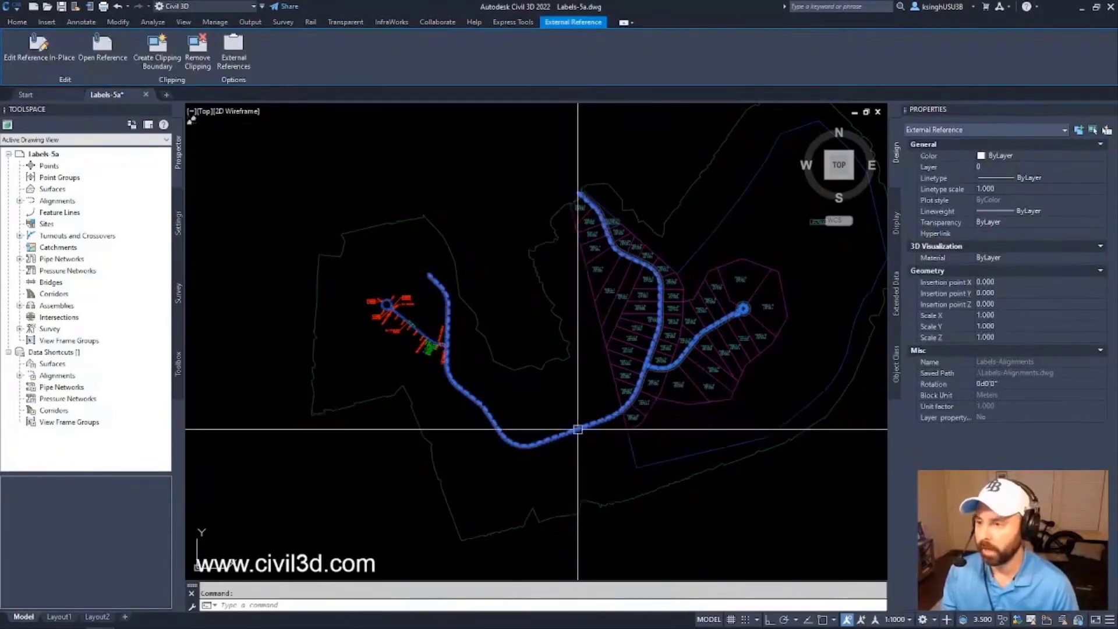
{"action": "right_click", "coordinate": [569, 406]}
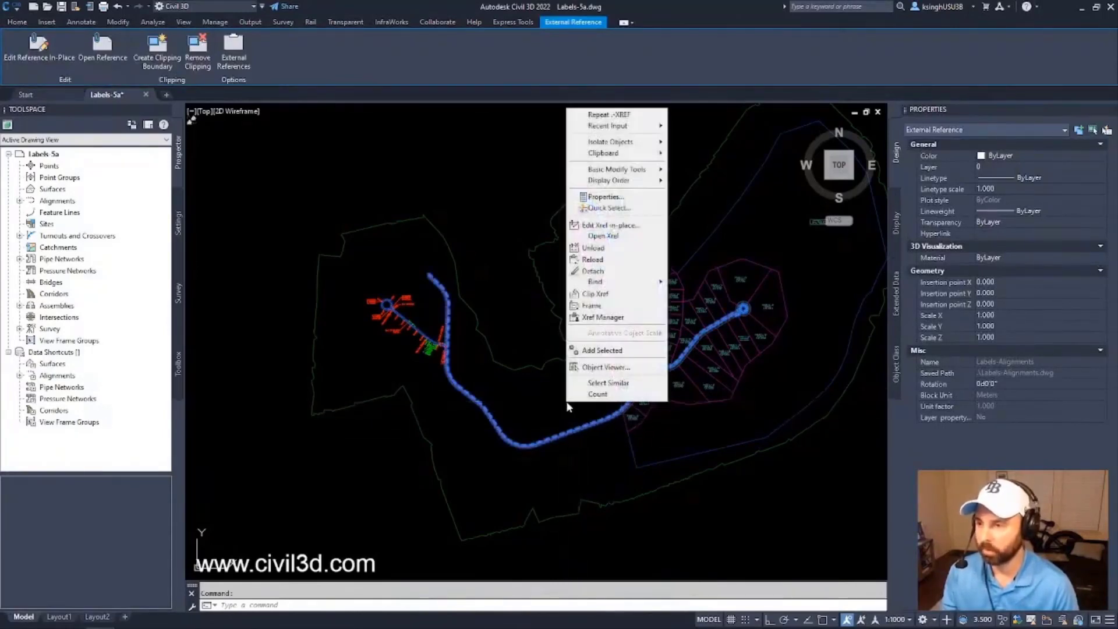
{"action": "mouse_move", "coordinate": [649, 283]}
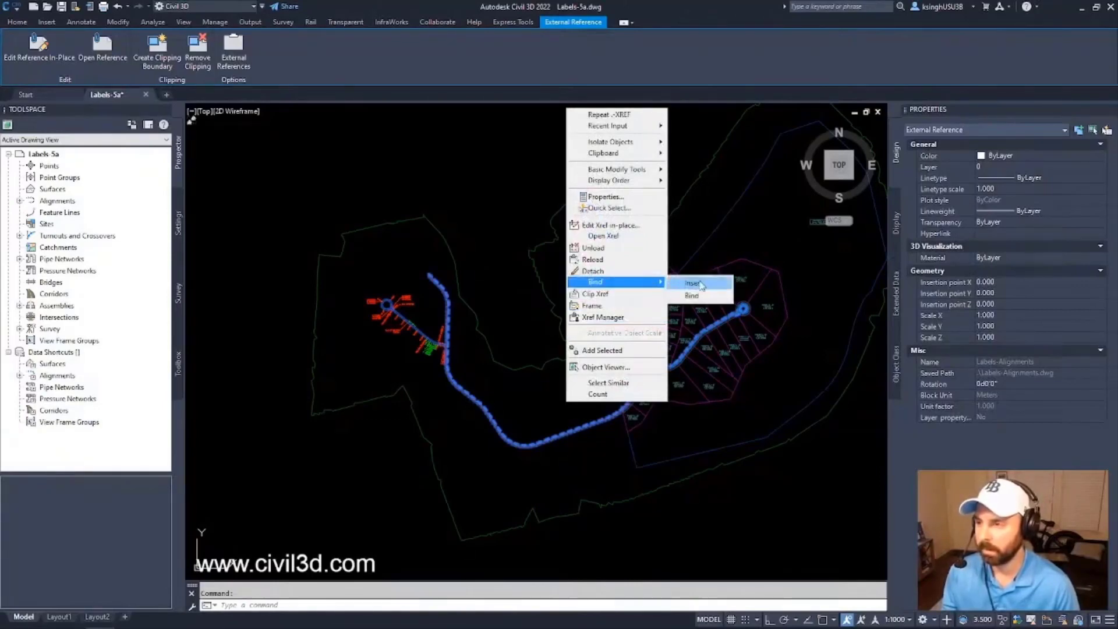
{"action": "left_click", "coordinate": [693, 284]}
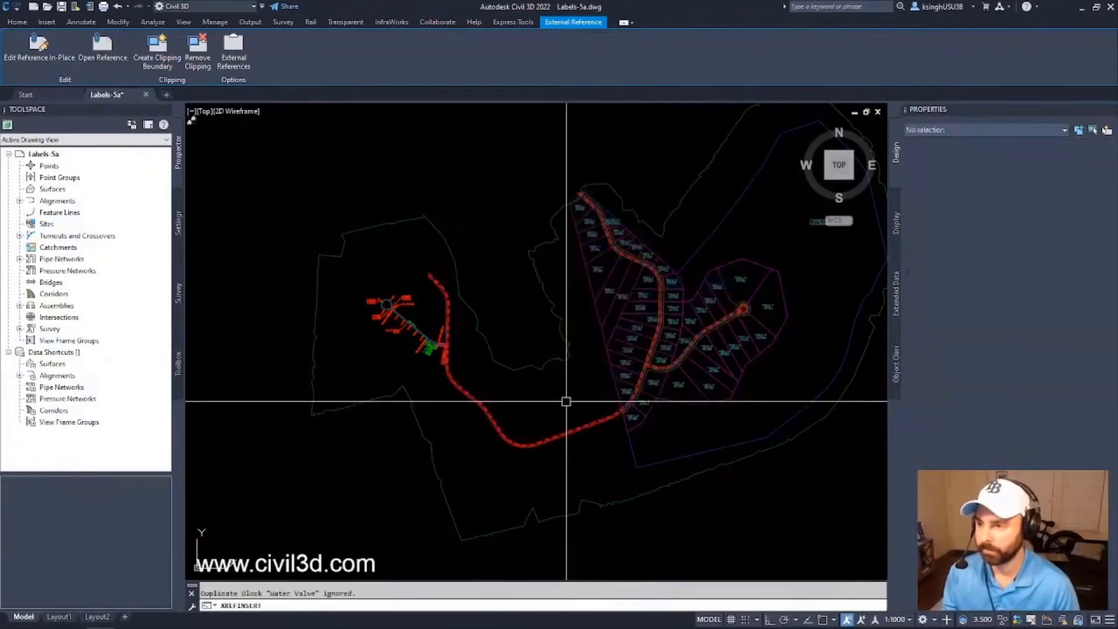
- Explode the inserted Labels-Alignments block into individual alignment objects
{"action": "scroll", "coordinate": [600, 432], "scroll_direction": "up", "scroll_amount": 7}
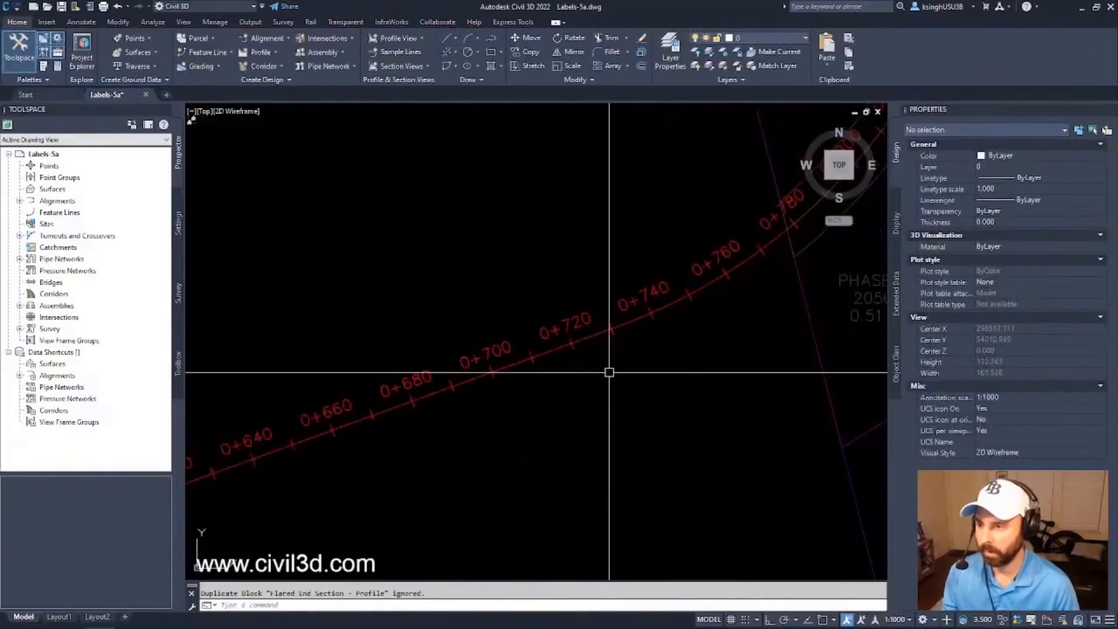
{"action": "key", "text": "Escape"}
{"action": "left_click", "coordinate": [591, 336]}
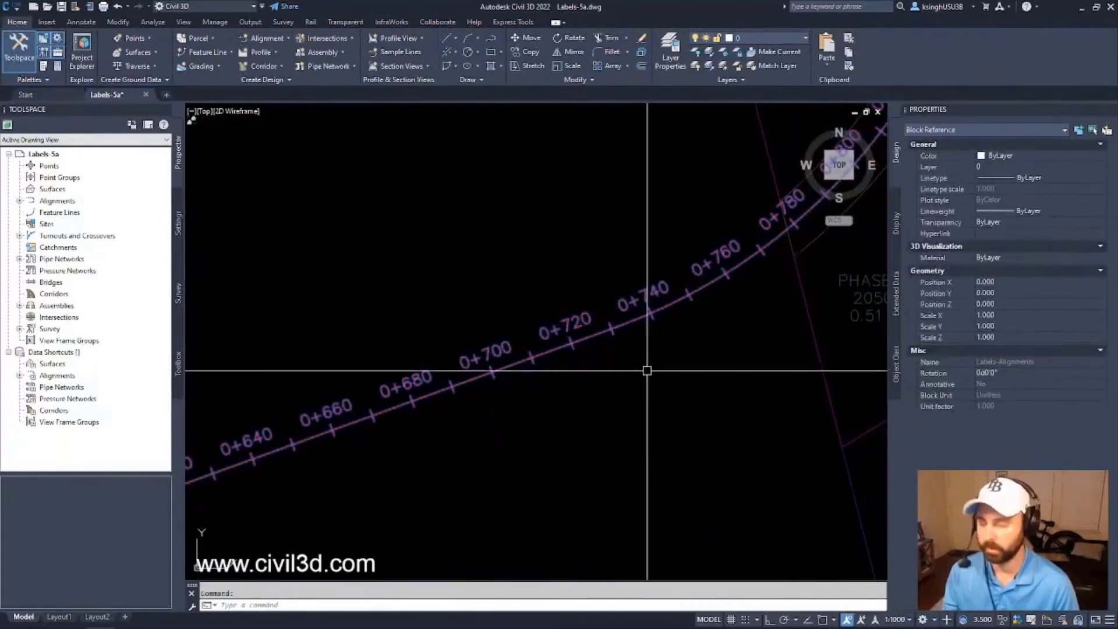
{"action": "key", "text": "Escape"}
{"action": "type", "text": "x"}
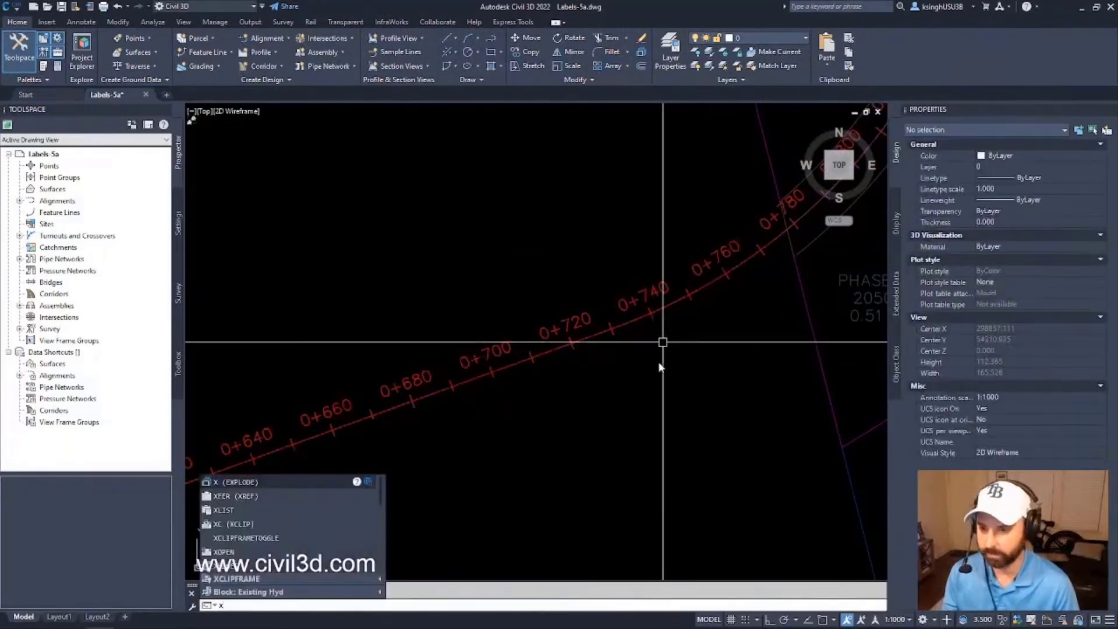
{"action": "key", "text": "Return"}
{"action": "left_click", "coordinate": [629, 323]}
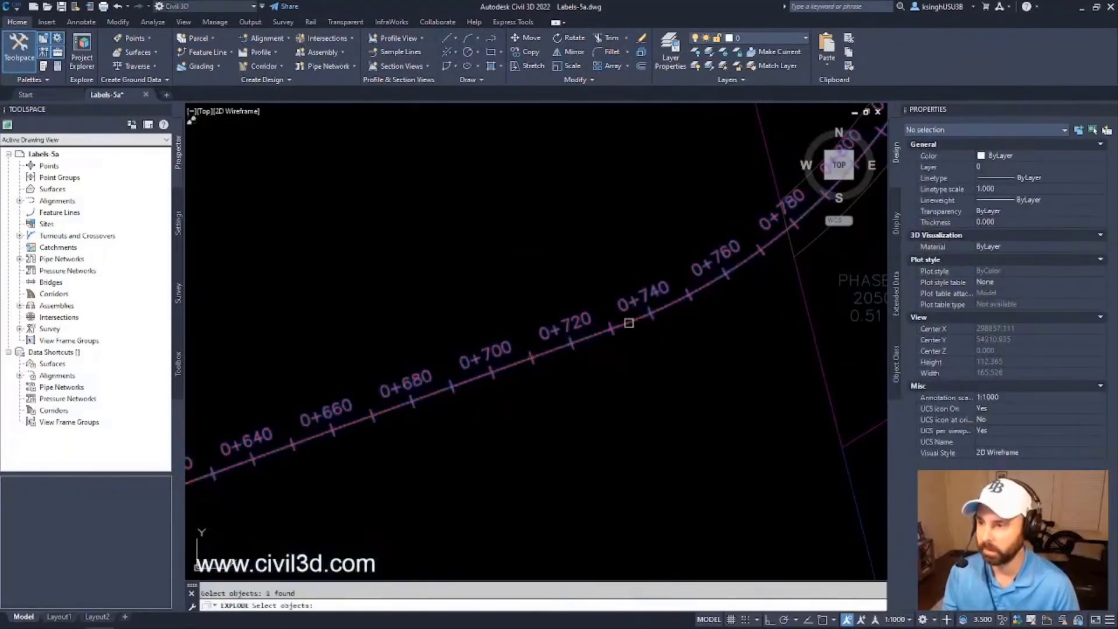
{"action": "key", "text": "Return"}
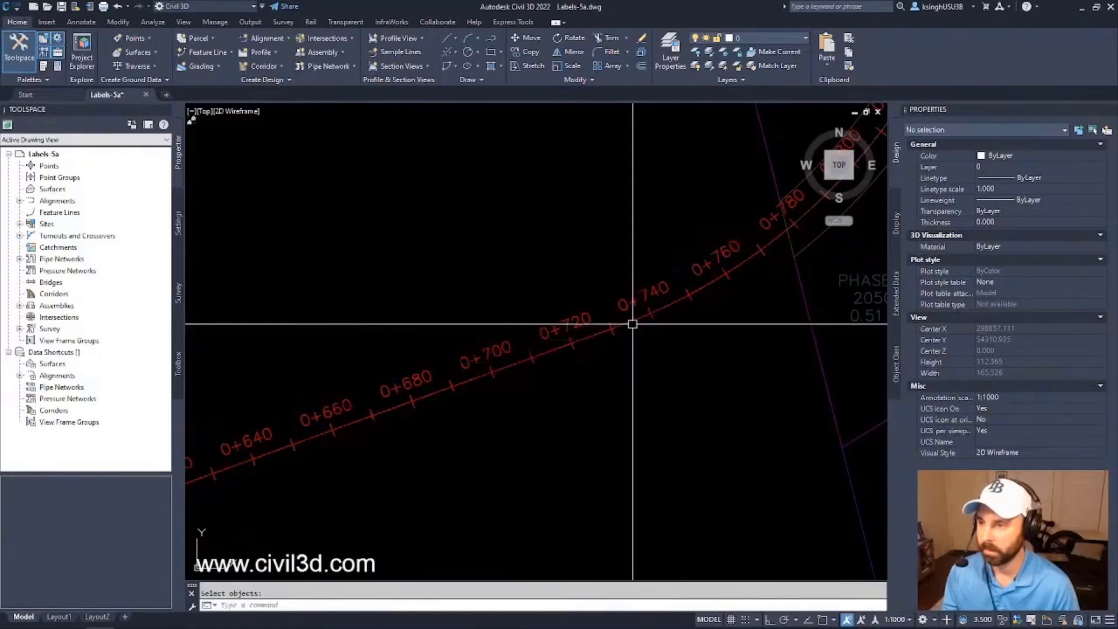
- Select the exploded main road to inspect its alignment name and properties, and clear the selection
{"action": "left_click", "coordinate": [632, 324]}
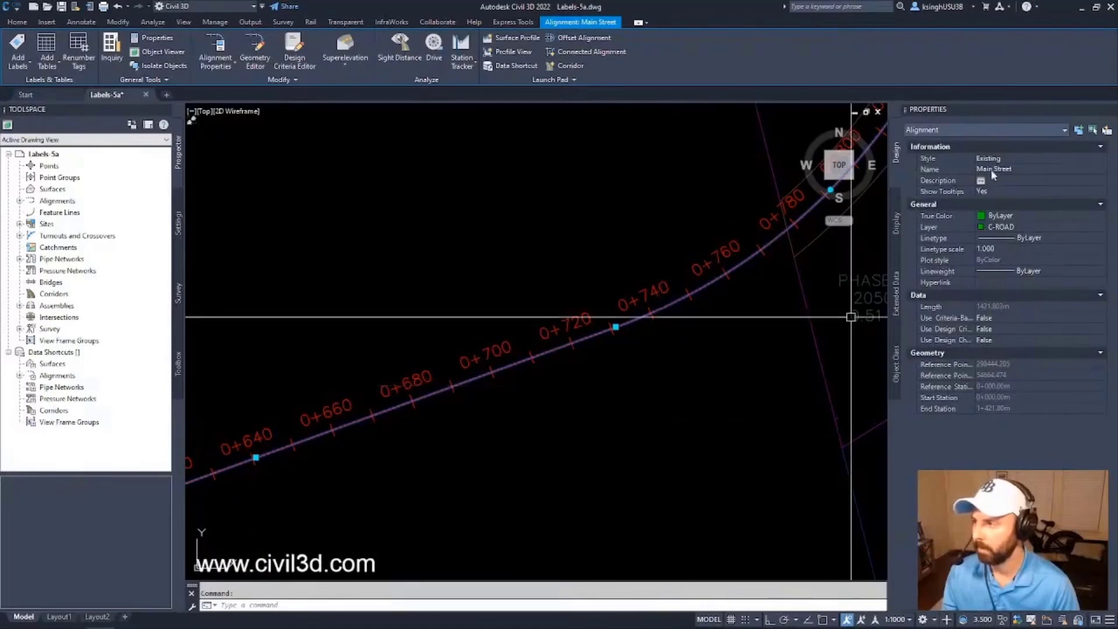
{"action": "scroll", "coordinate": [556, 349], "scroll_direction": "down", "scroll_amount": 6}
{"action": "key", "text": "Escape"}
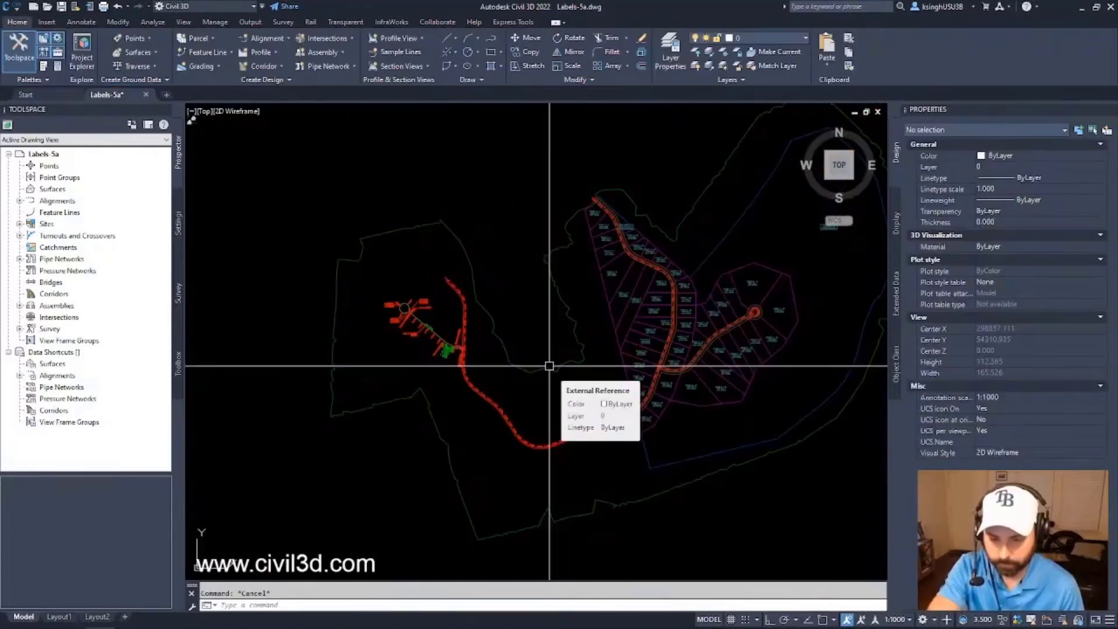
- Select the Main Street alignment near its start station and open its alignment labels for editing
{"action": "scroll", "coordinate": [451, 259], "scroll_direction": "up", "scroll_amount": 6}
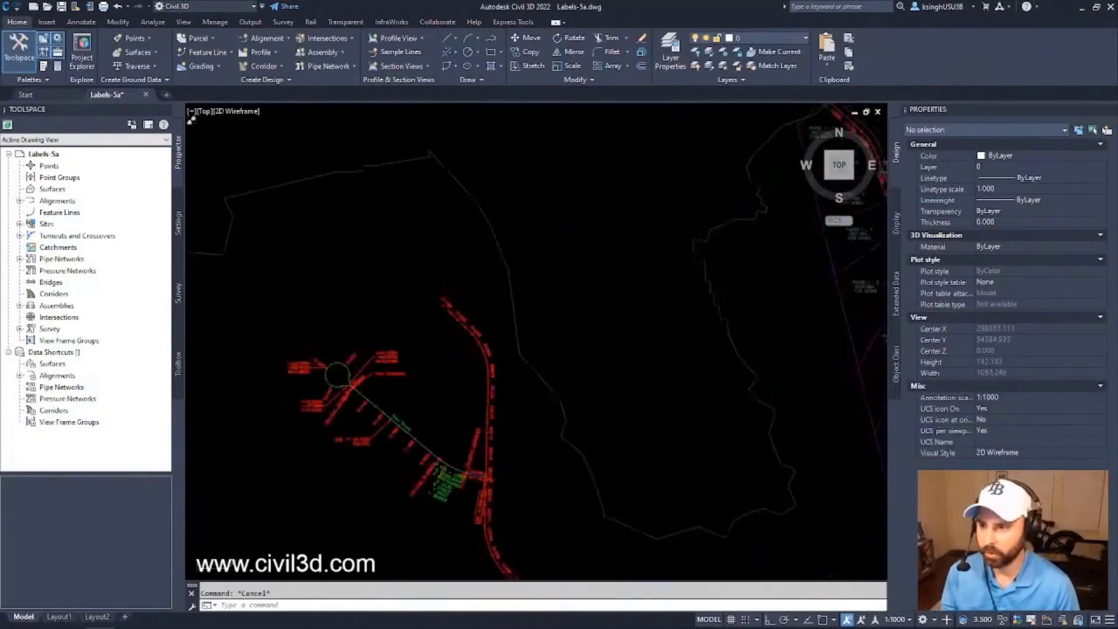
{"action": "scroll", "coordinate": [452, 325], "scroll_direction": "up", "scroll_amount": 5}
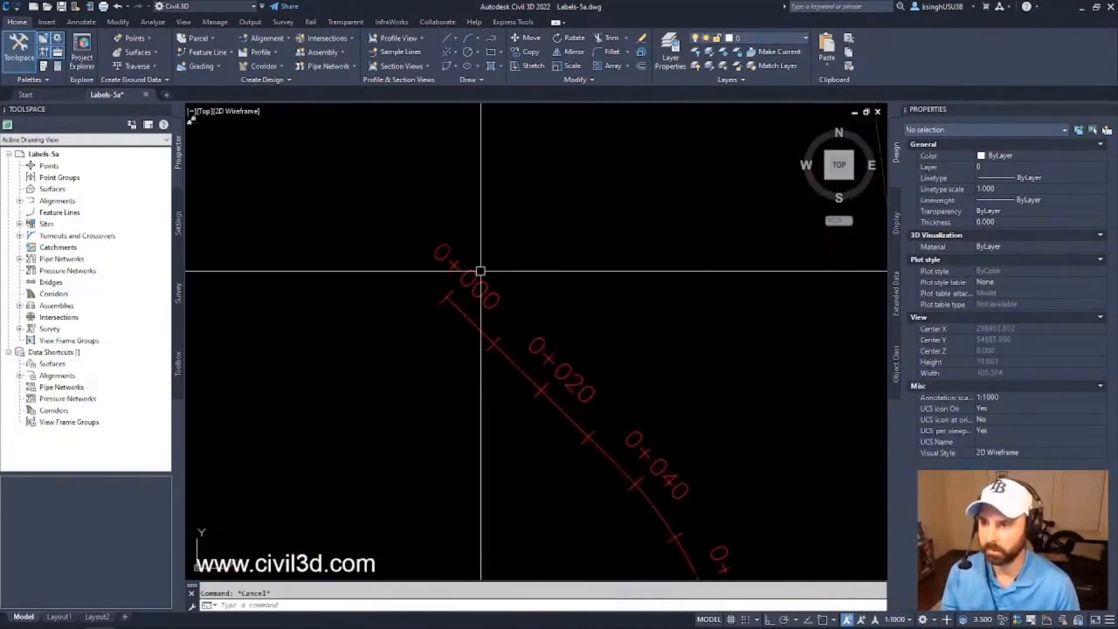
{"action": "mouse_move", "coordinate": [460, 317]}
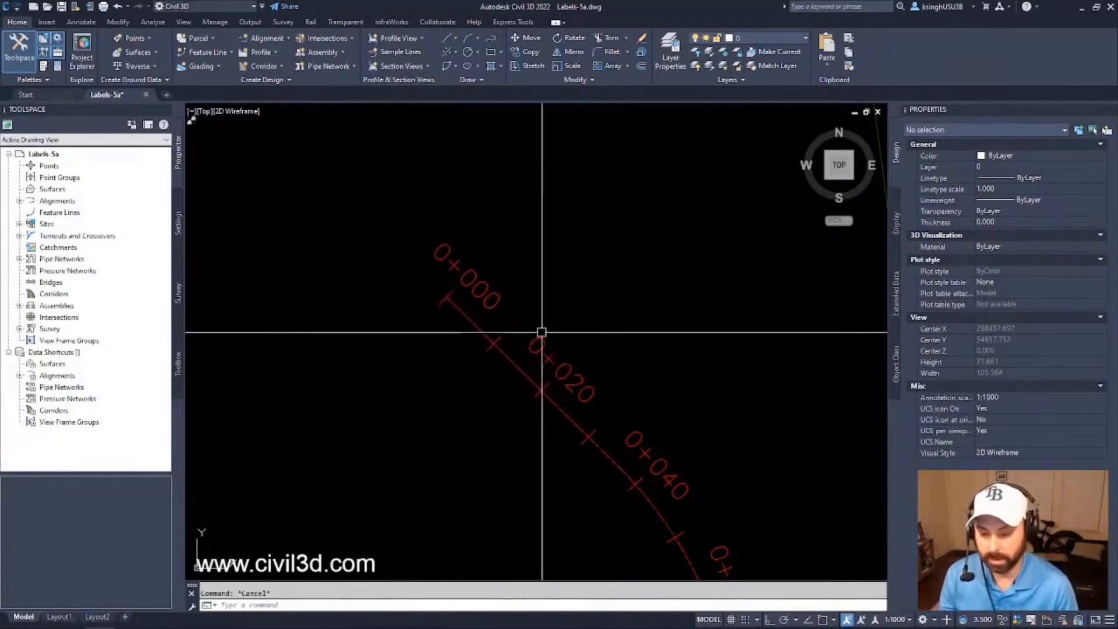
{"action": "scroll", "coordinate": [574, 357], "scroll_direction": "down", "scroll_amount": 3}
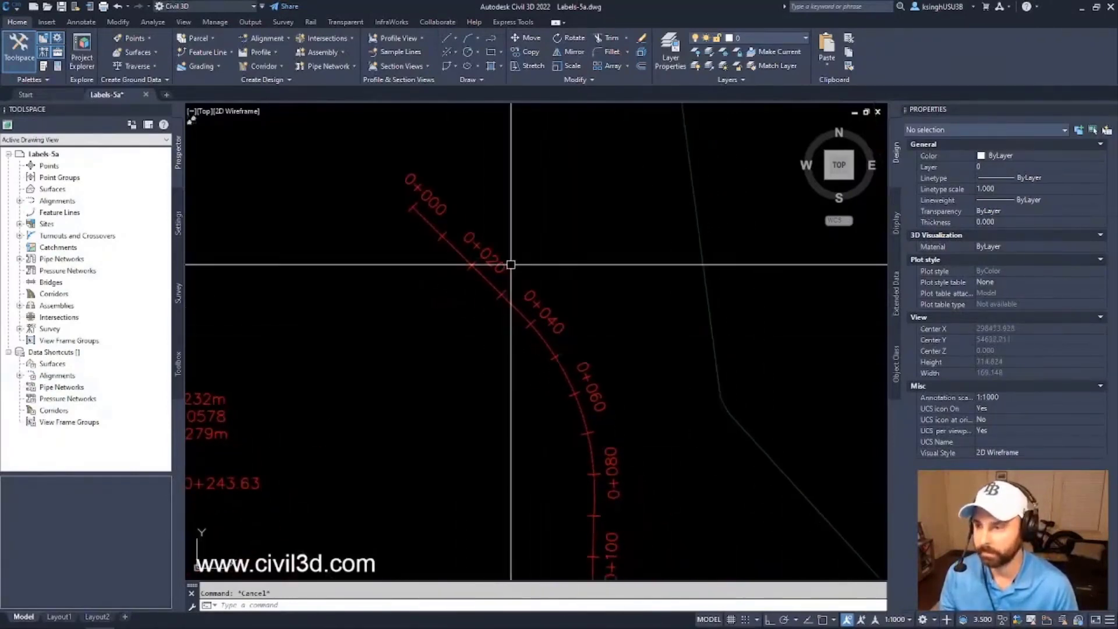
{"action": "scroll", "coordinate": [510, 265], "scroll_direction": "down", "scroll_amount": 5}
{"action": "scroll", "coordinate": [520, 294], "scroll_direction": "up", "scroll_amount": 5}
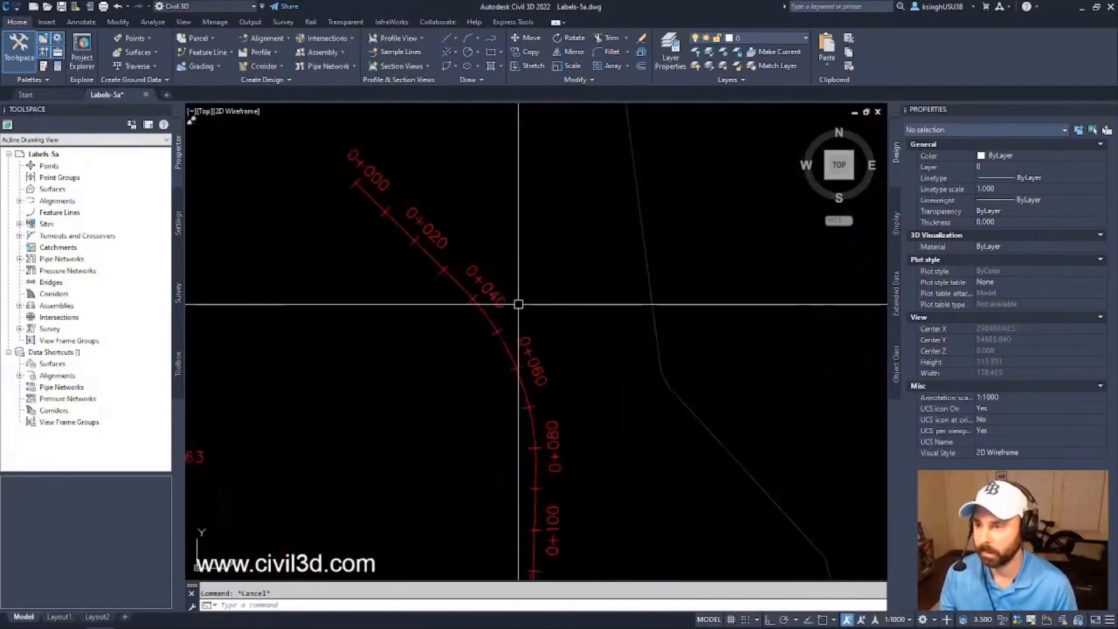
{"action": "left_click", "coordinate": [489, 315]}
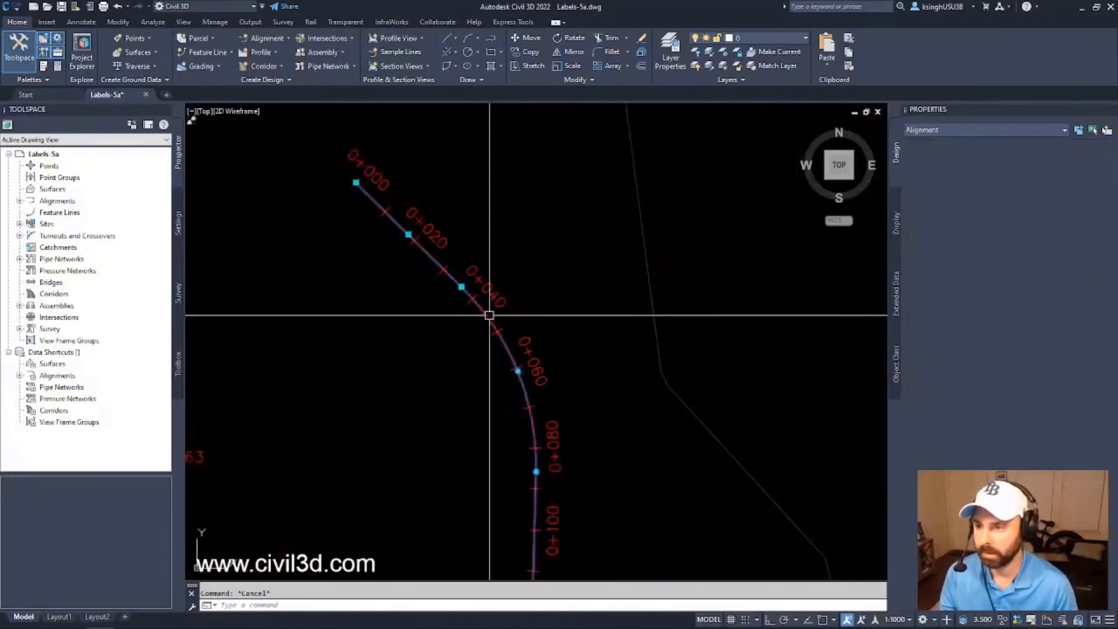
{"action": "right_click", "coordinate": [506, 242]}
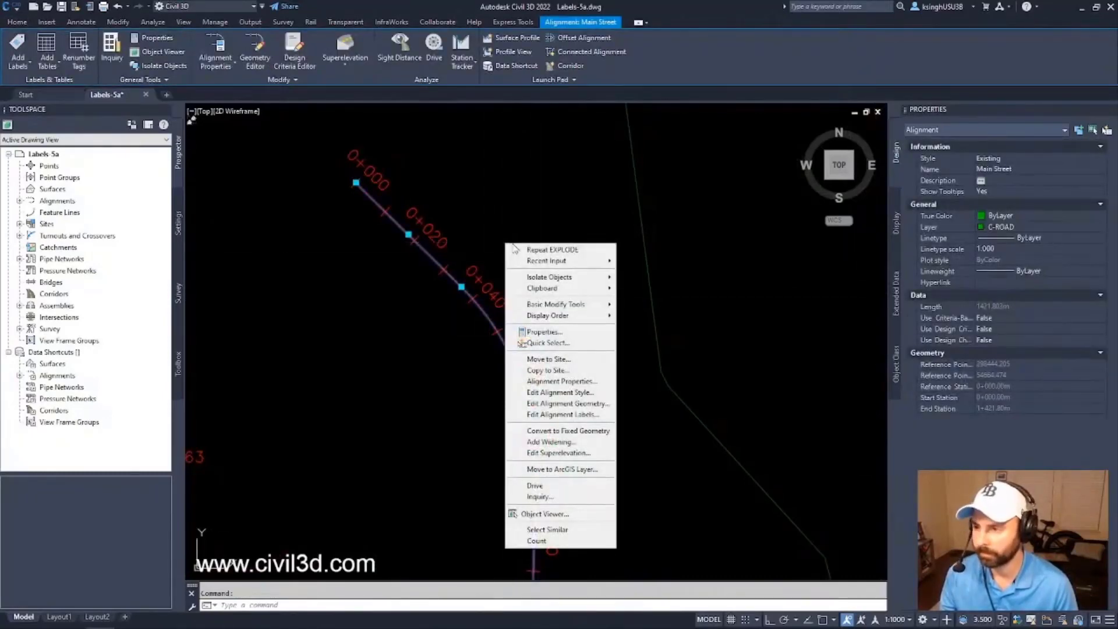
{"action": "left_click", "coordinate": [603, 416]}
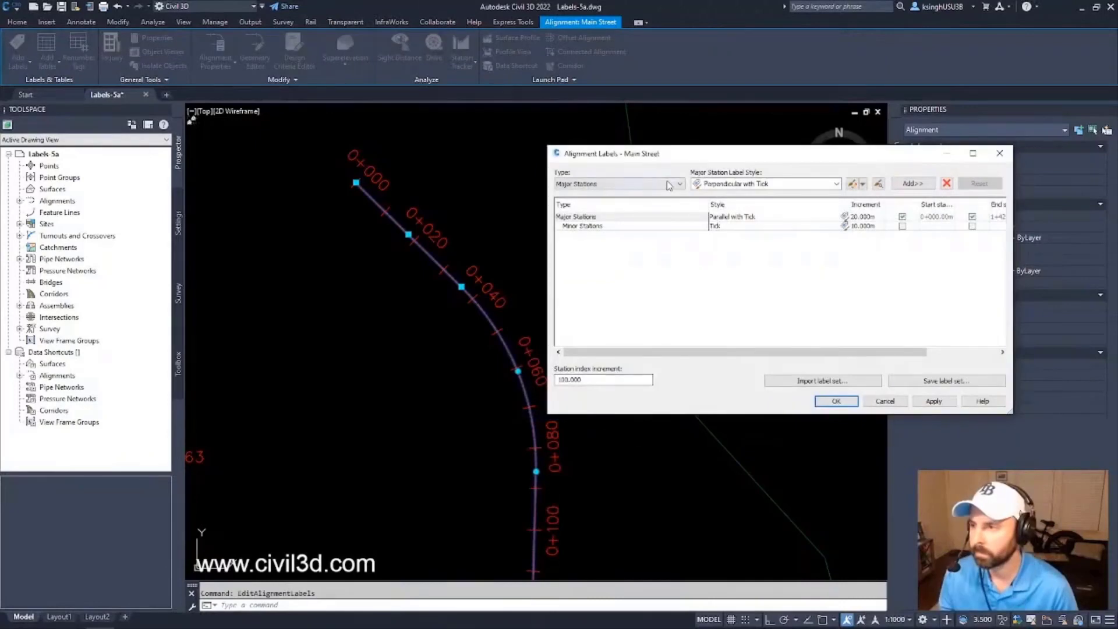
- Choose Design Speeds as the label type to work with and check its available label styles
{"action": "left_click", "coordinate": [668, 186]}
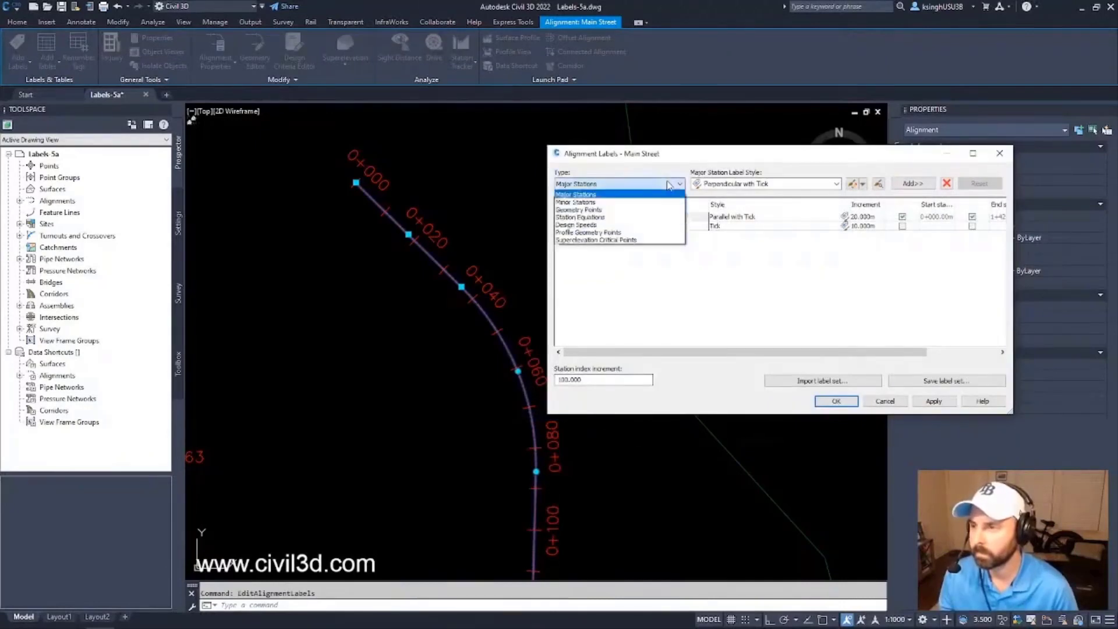
{"action": "left_click", "coordinate": [628, 225]}
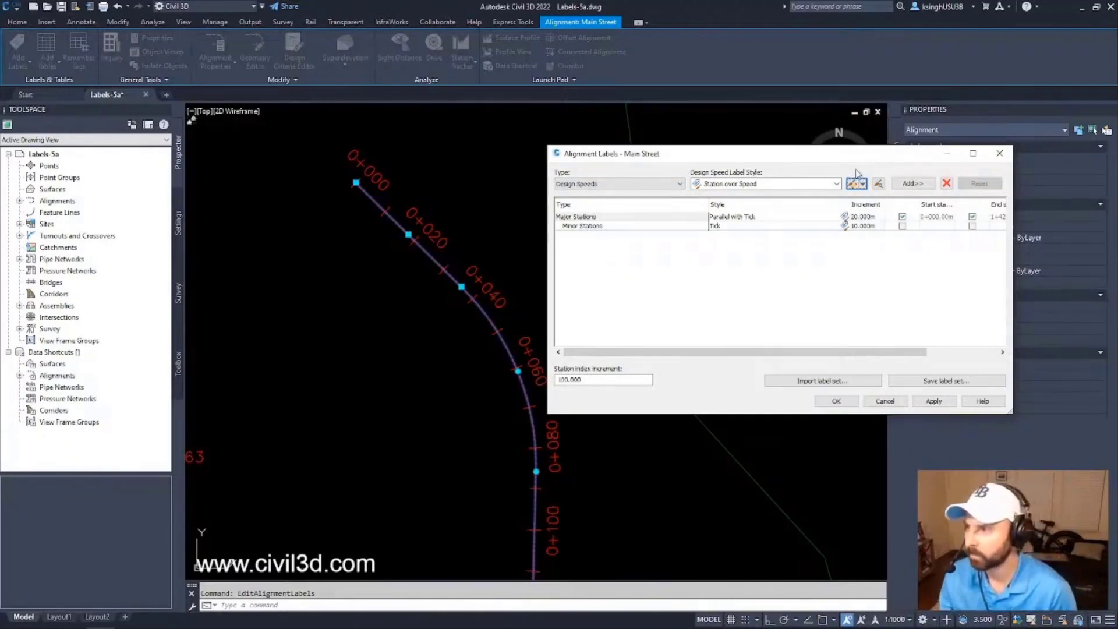
{"action": "left_click", "coordinate": [837, 185]}
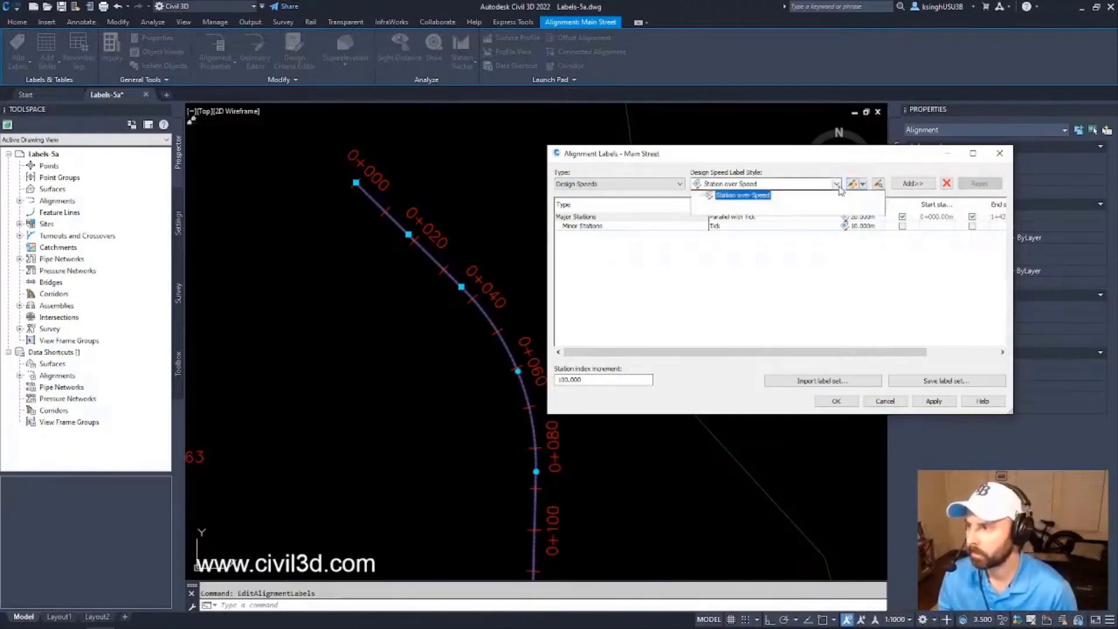
{"action": "left_click", "coordinate": [840, 189]}
- Create a new design speed label style and name it Design Speeds - Inline
{"action": "left_click", "coordinate": [863, 185]}
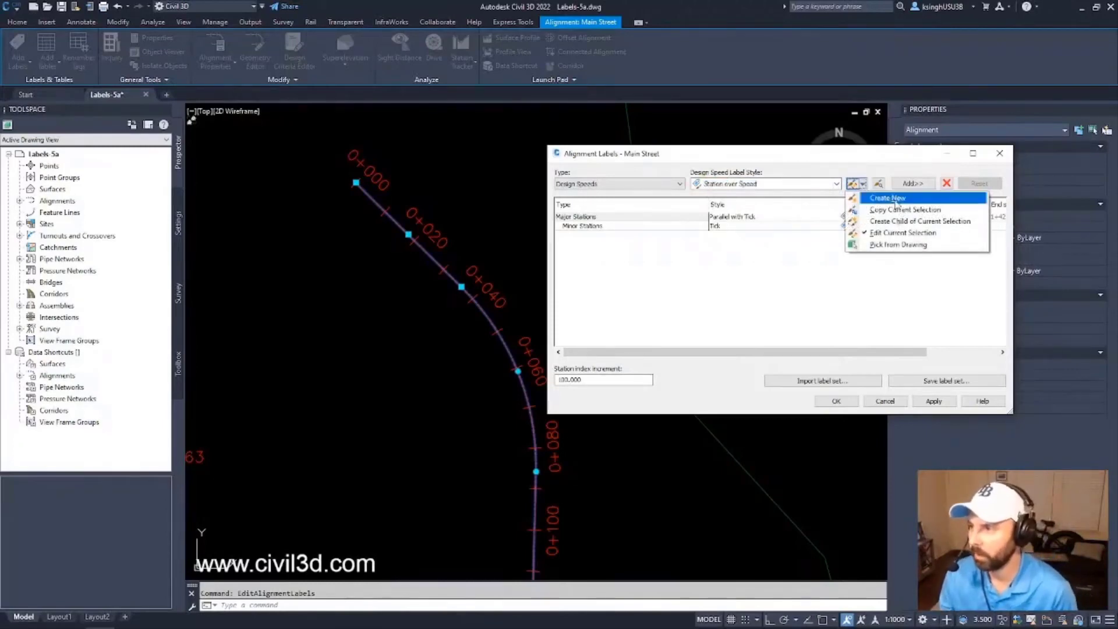
{"action": "left_click_drag", "start_coordinate": [862, 157], "coordinate": [859, 160]}
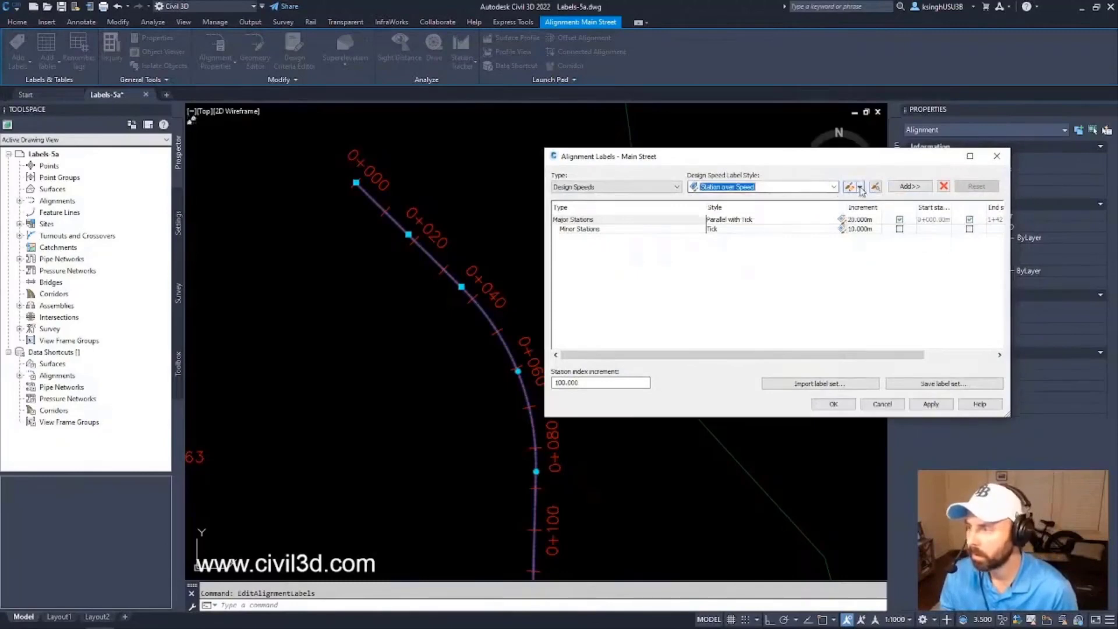
{"action": "left_click", "coordinate": [861, 189]}
{"action": "left_click", "coordinate": [883, 202]}
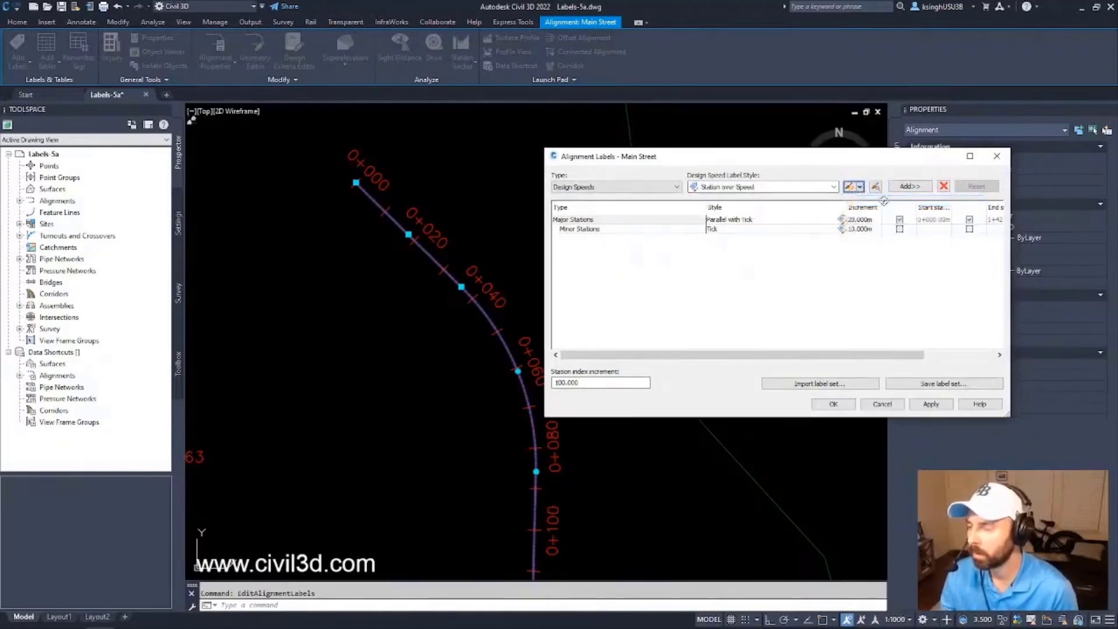
{"action": "left_click_drag", "start_coordinate": [349, 183], "coordinate": [759, 174]}
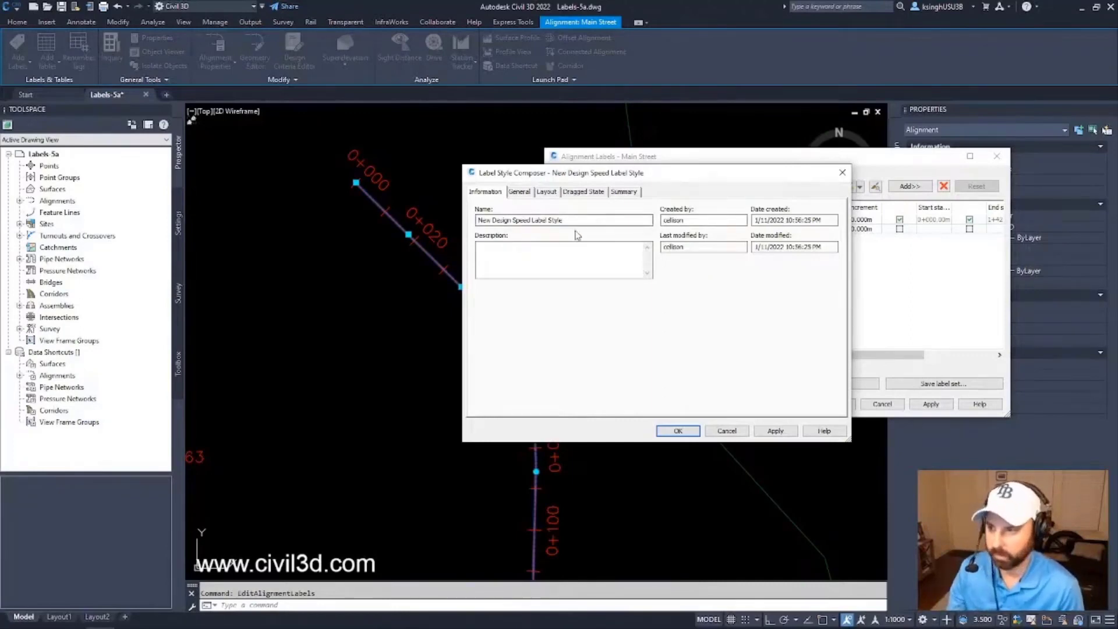
{"action": "left_click_drag", "start_coordinate": [576, 220], "coordinate": [392, 224]}
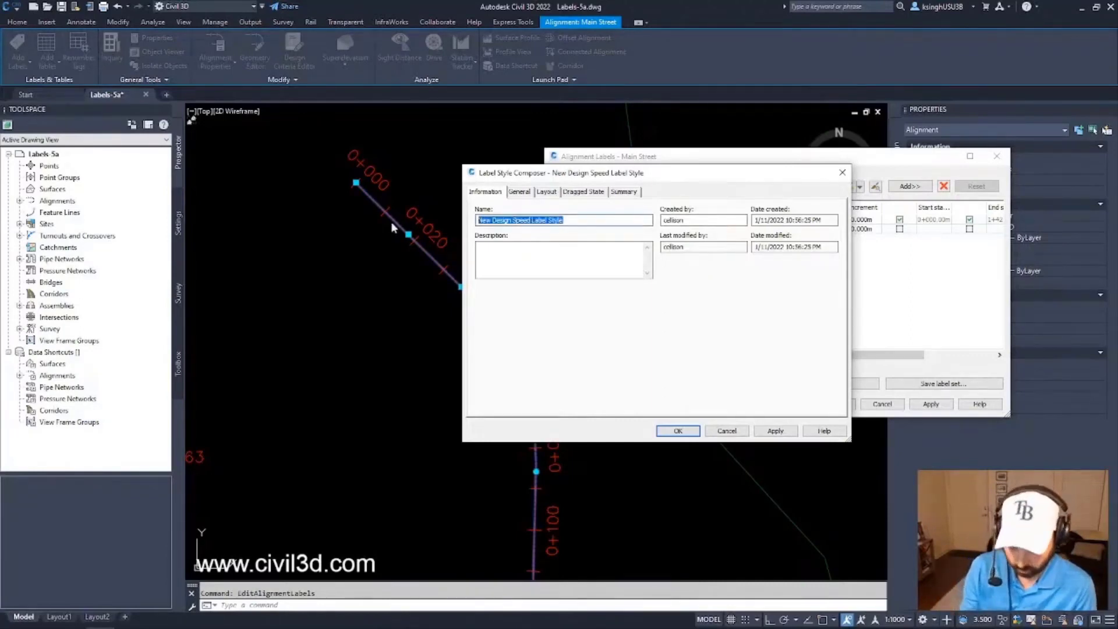
{"action": "type", "text": "Design"}
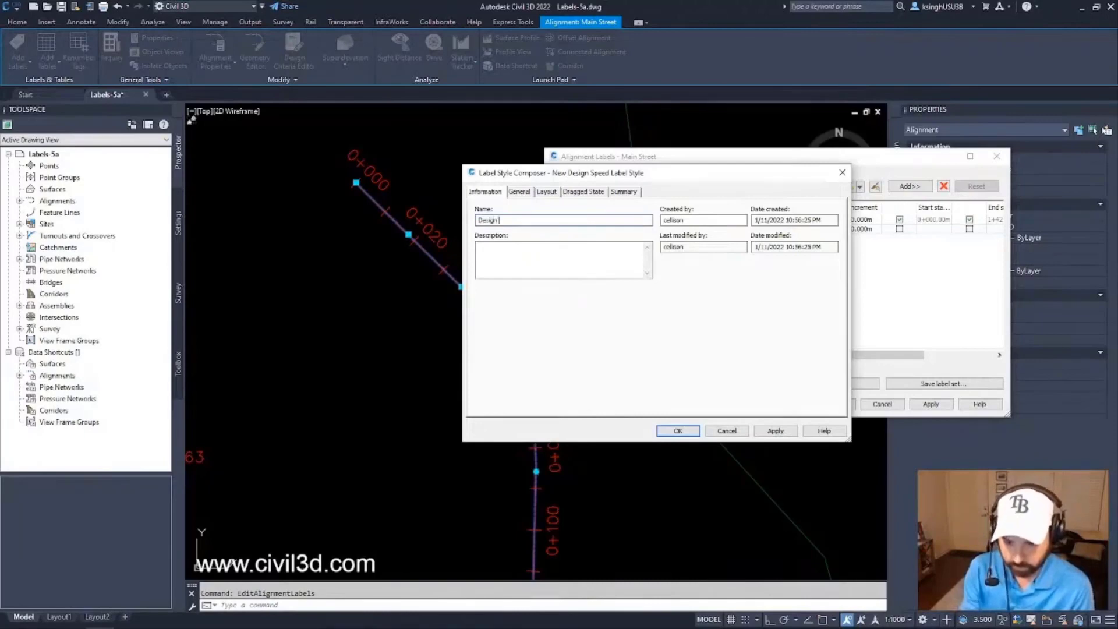
{"action": "type", "text": " Speeds"}
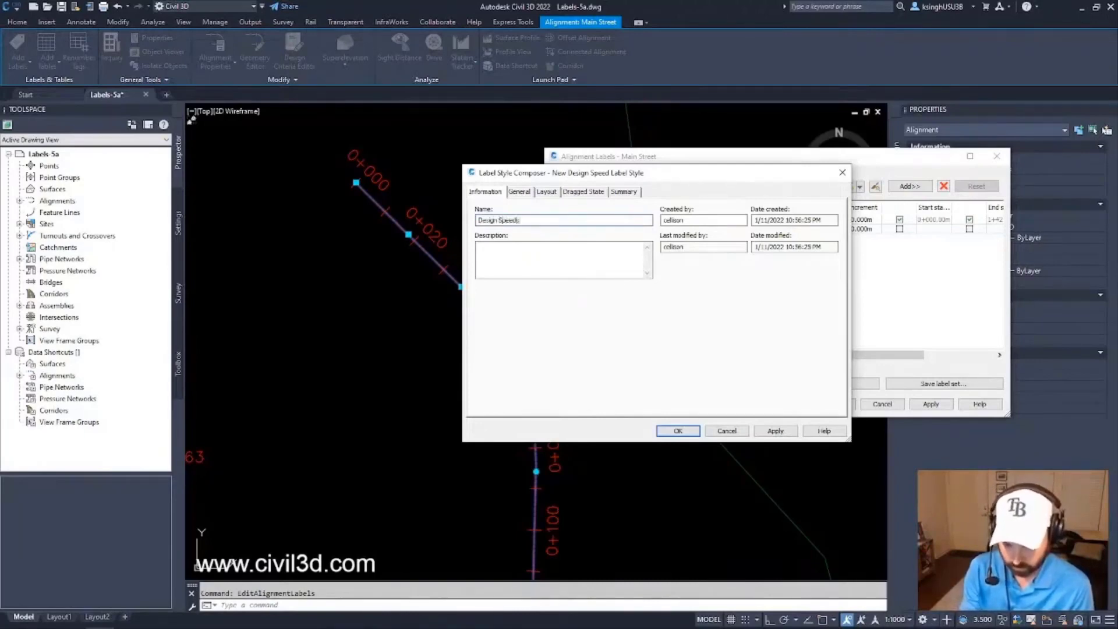
{"action": "type", "text": " - Inline"}
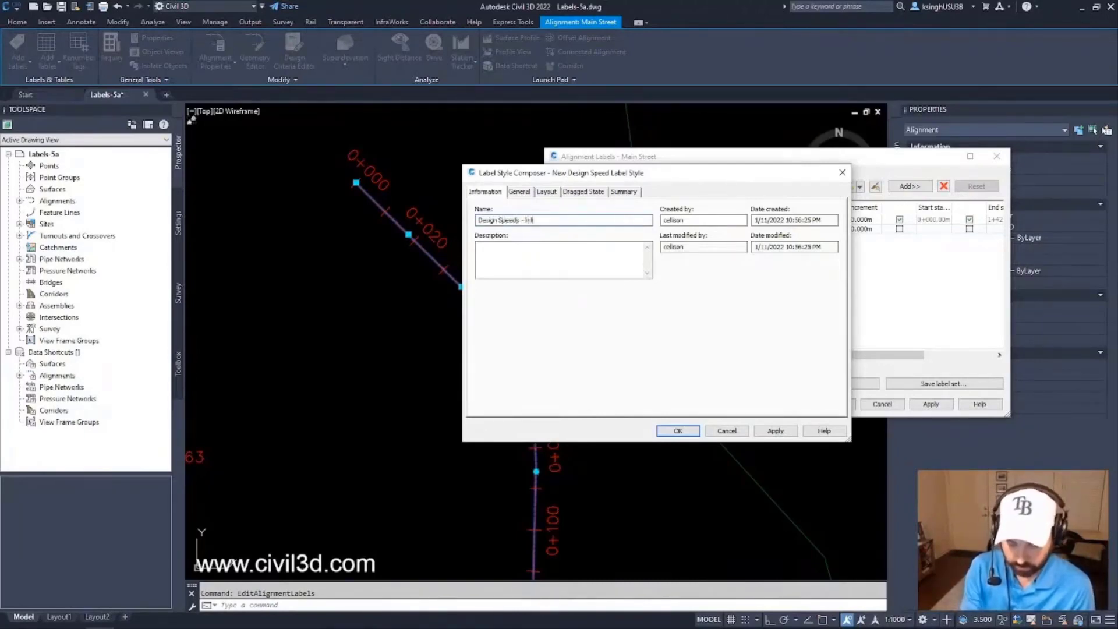
- Describe the new label style as "Small design speed label perpendicular to the alignment"
{"action": "left_click", "coordinate": [481, 243]}
{"action": "type", "text": "S"}
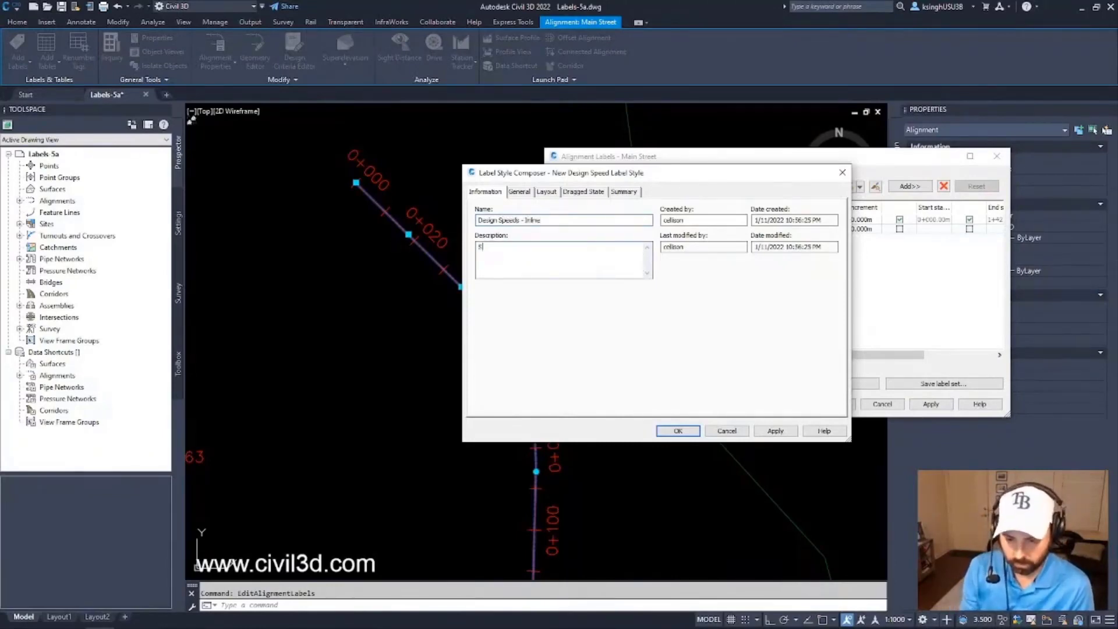
{"action": "type", "text": "mall"}
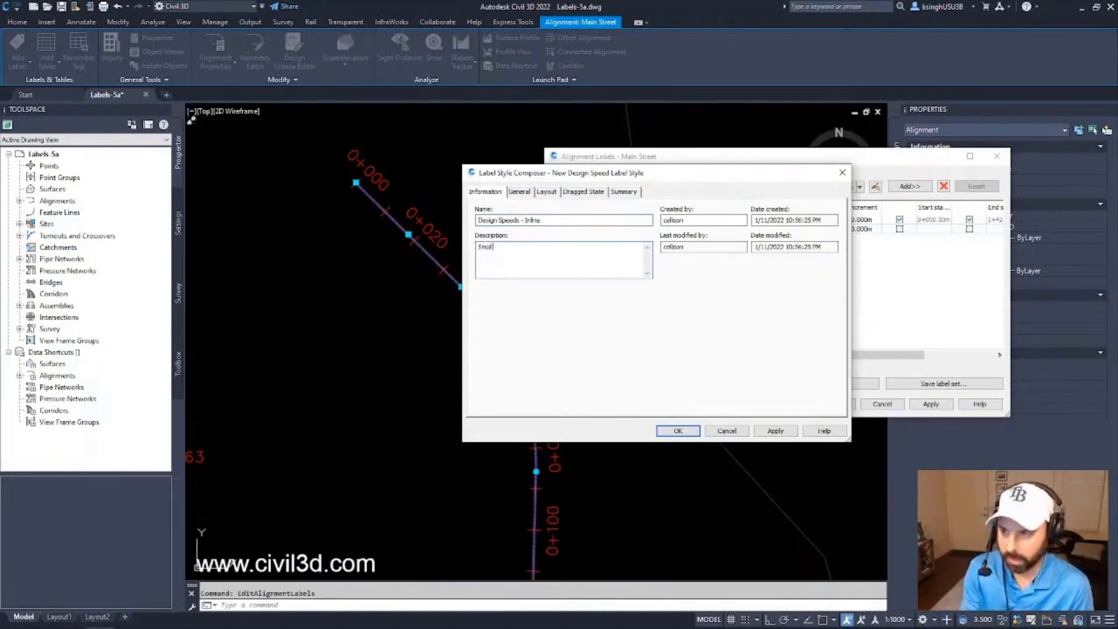
{"action": "type", "text": " desig"}
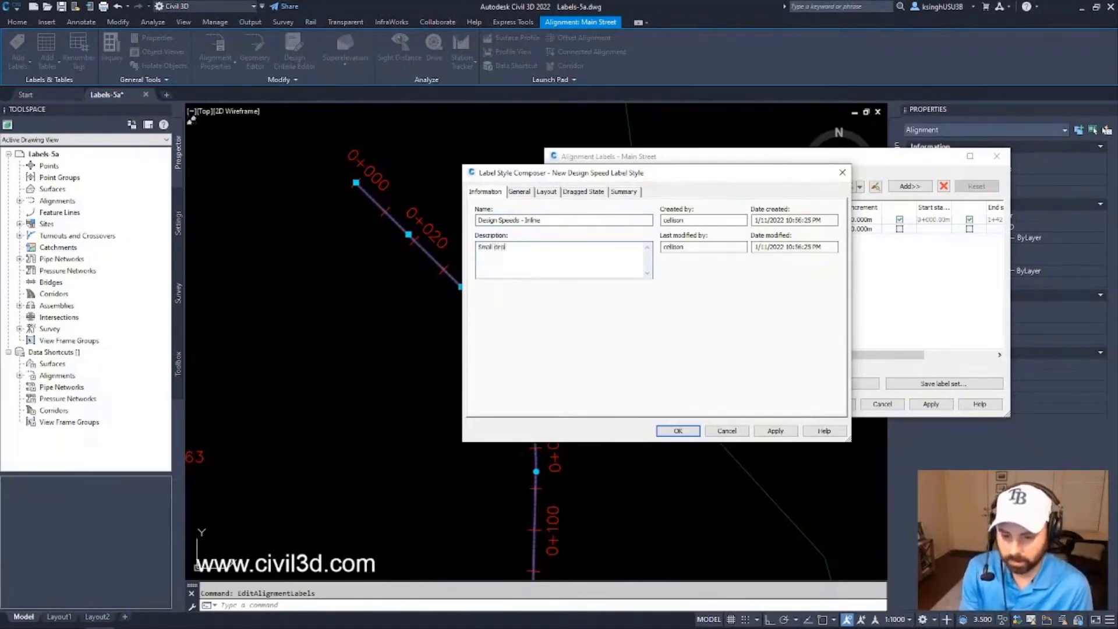
{"action": "type", "text": "n speed"}
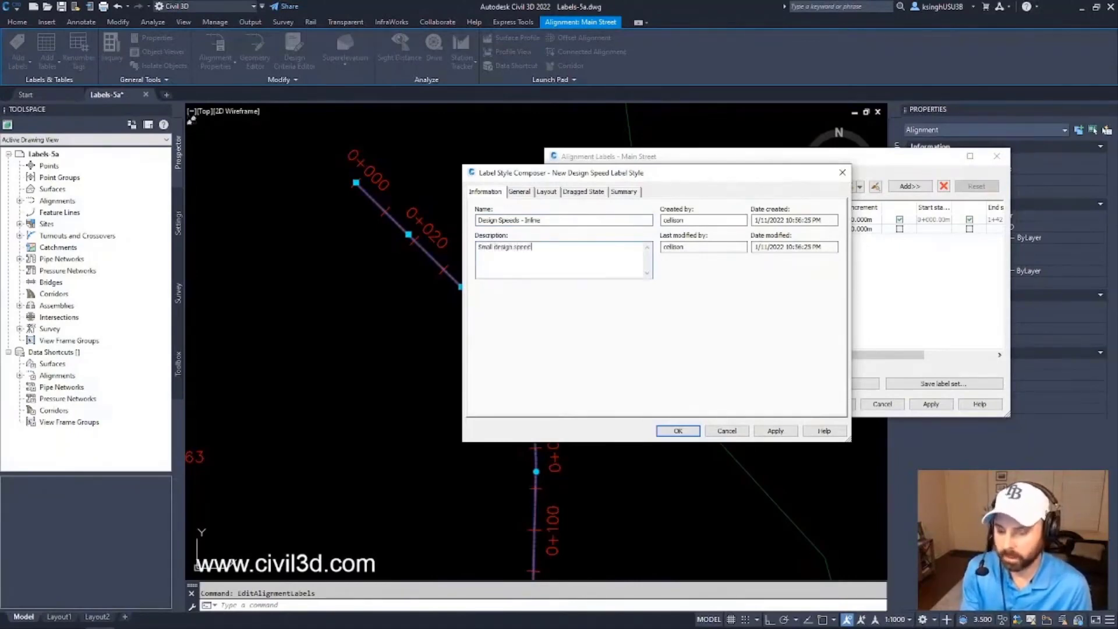
{"action": "type", "text": " label"}
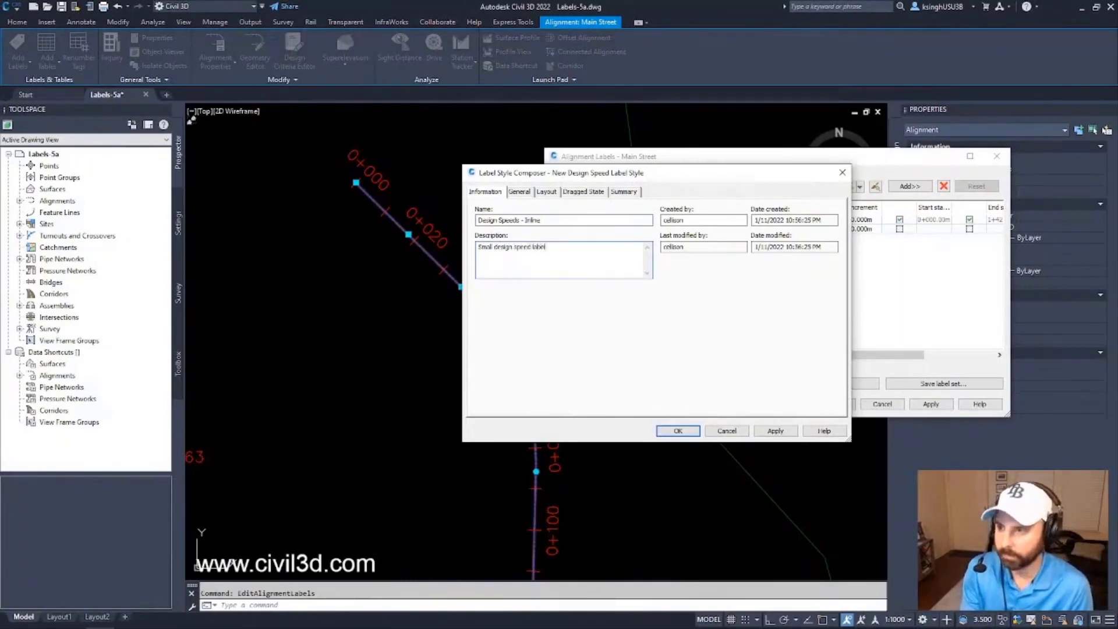
{"action": "type", "text": " perpe"}
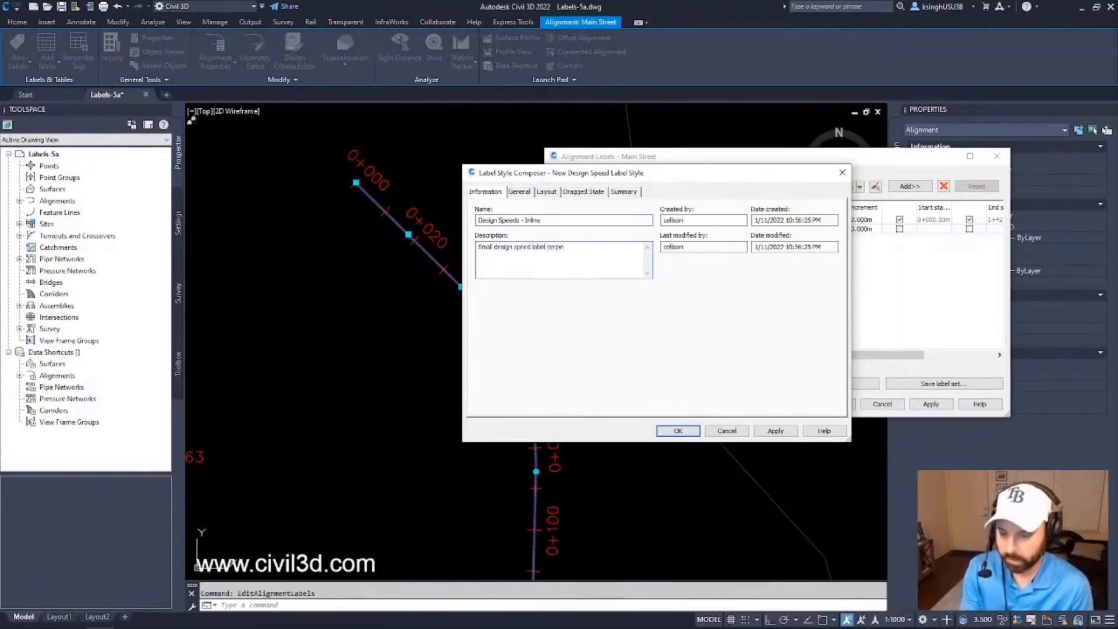
{"action": "type", "text": "ndicu"}
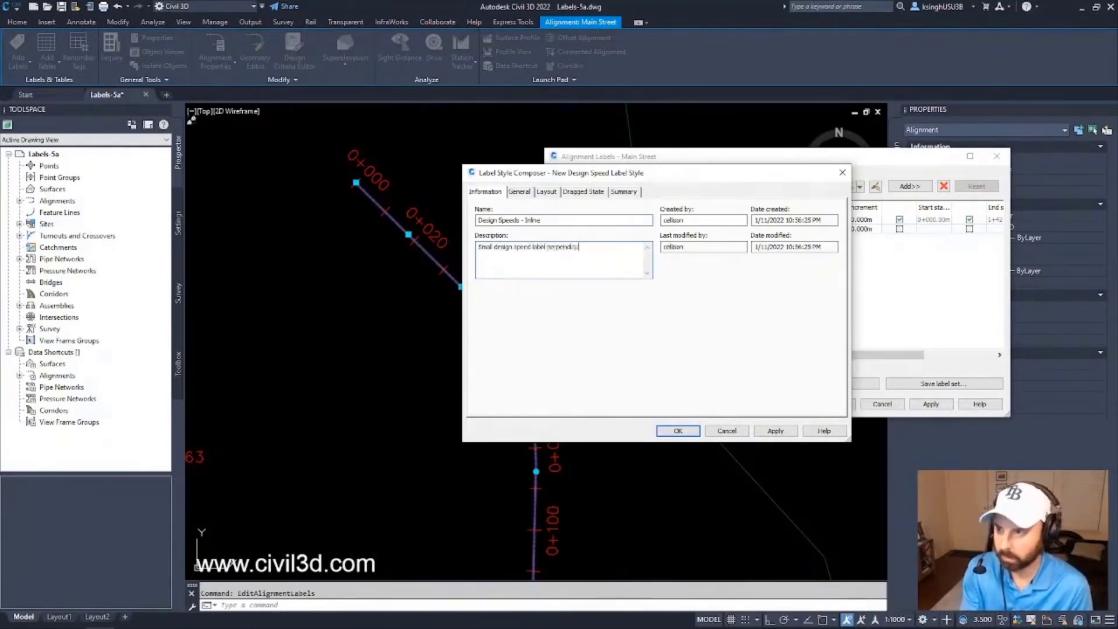
{"action": "type", "text": "lar to the a"}
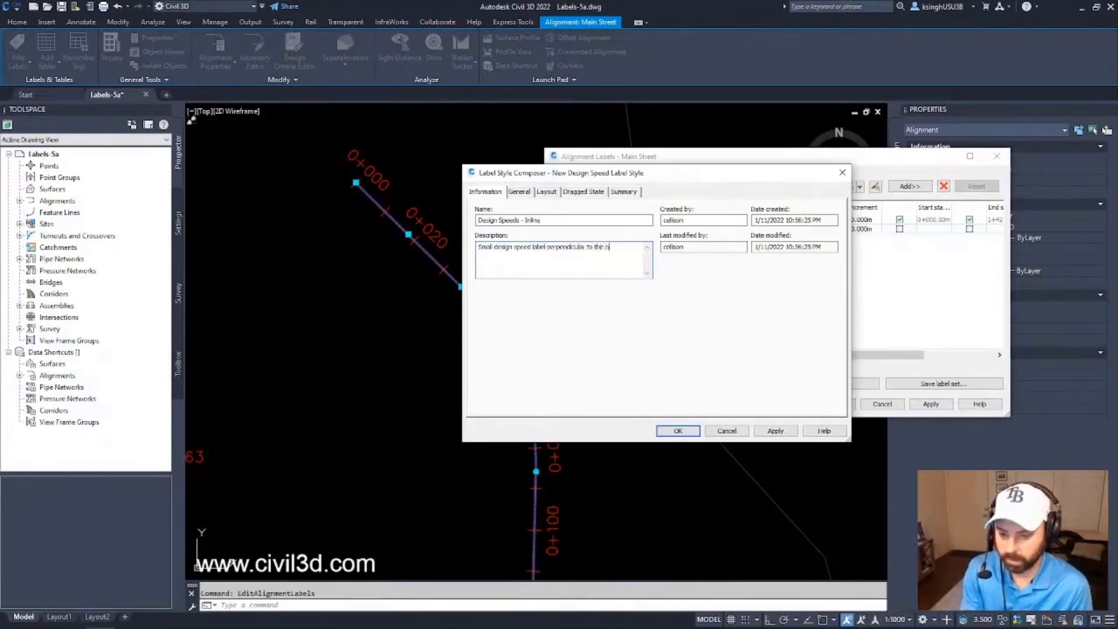
{"action": "type", "text": "lignment"}
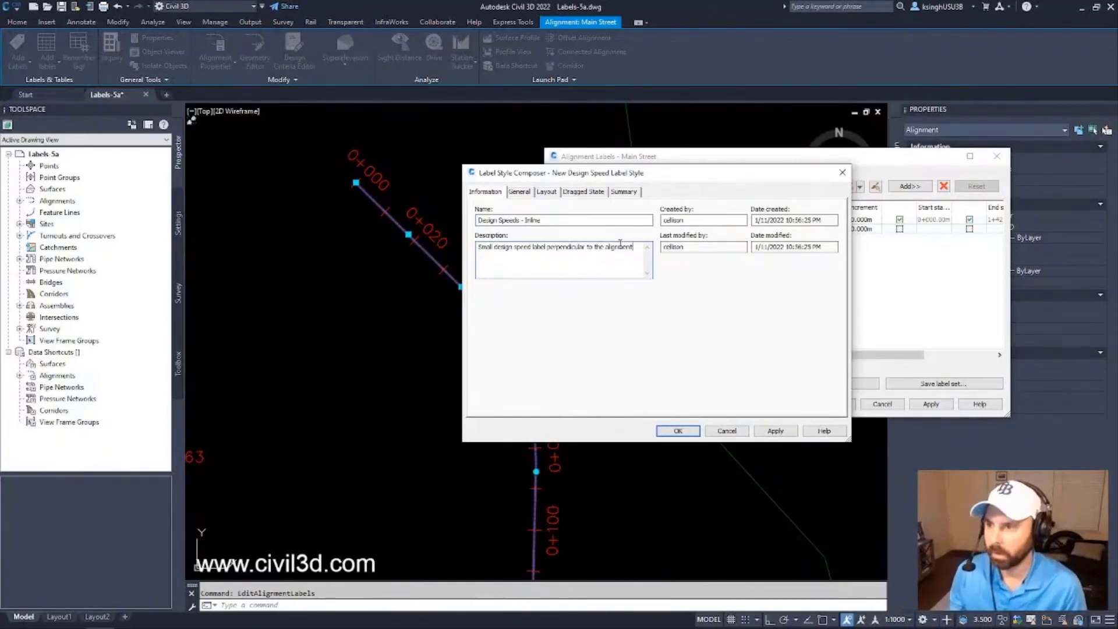
- Review the Design Speeds - Inline style's general, layout and summary settings, including its component and behavior properties
{"action": "left_click", "coordinate": [519, 192]}
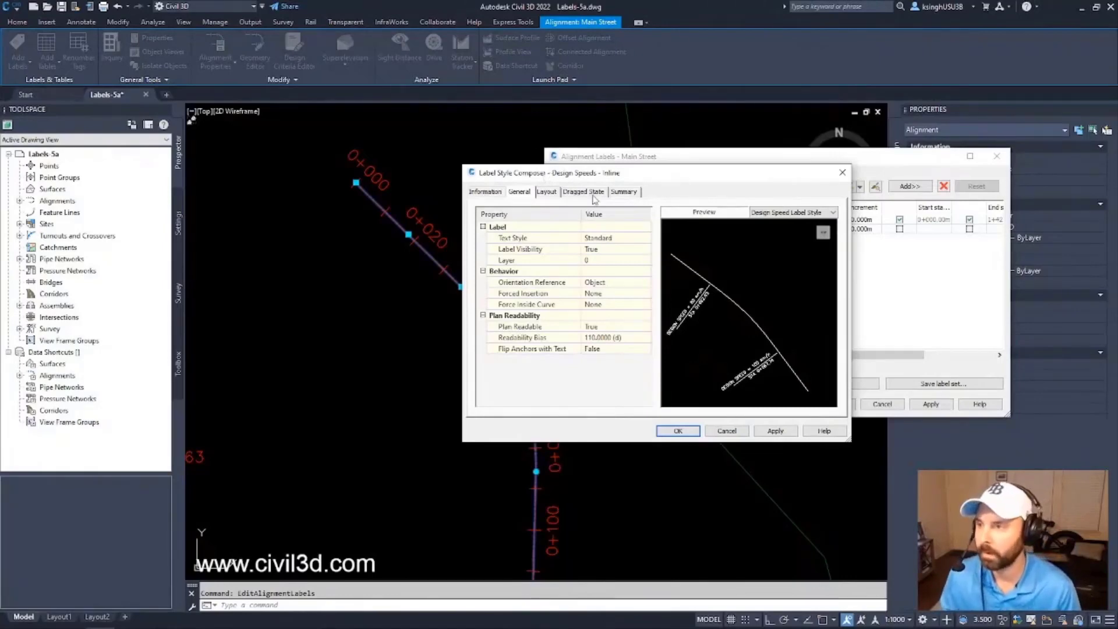
{"action": "left_click", "coordinate": [549, 196]}
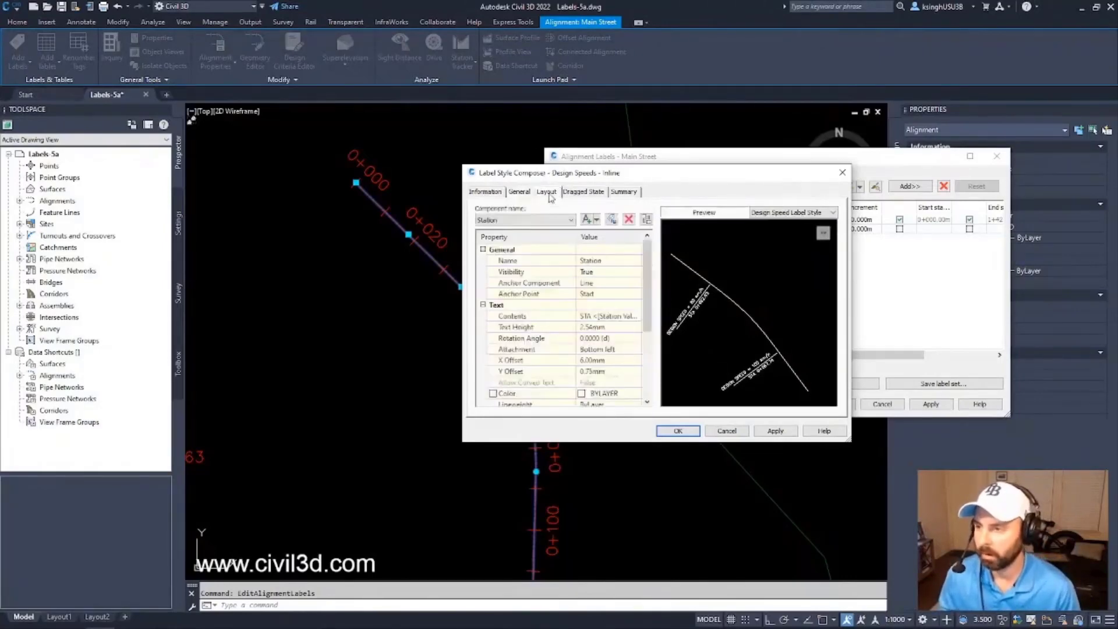
{"action": "left_click", "coordinate": [623, 193]}
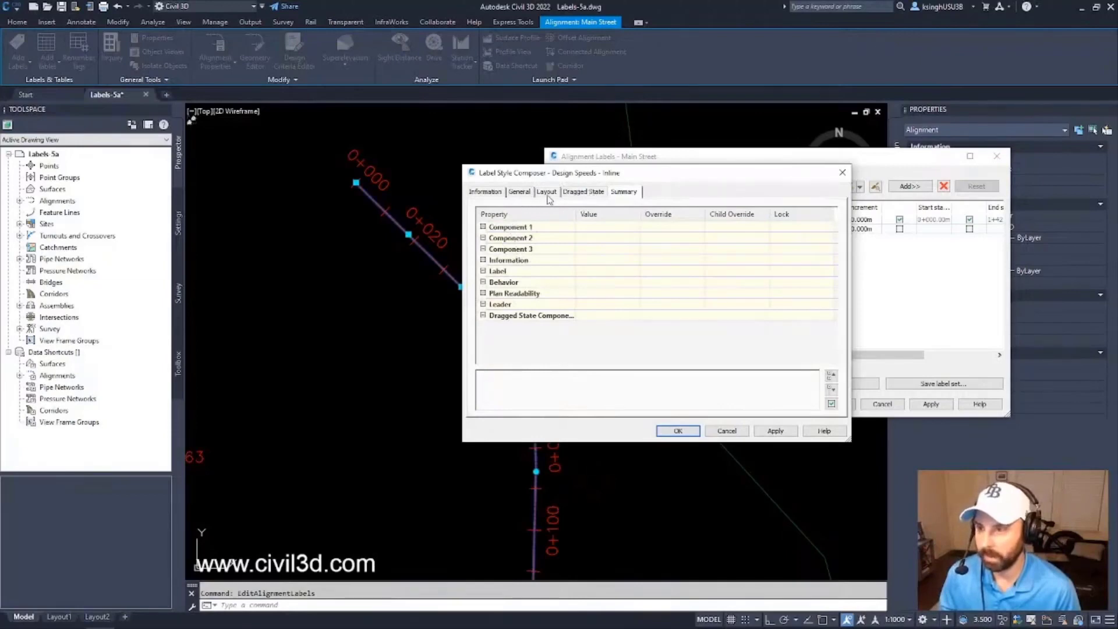
{"action": "left_click", "coordinate": [483, 227]}
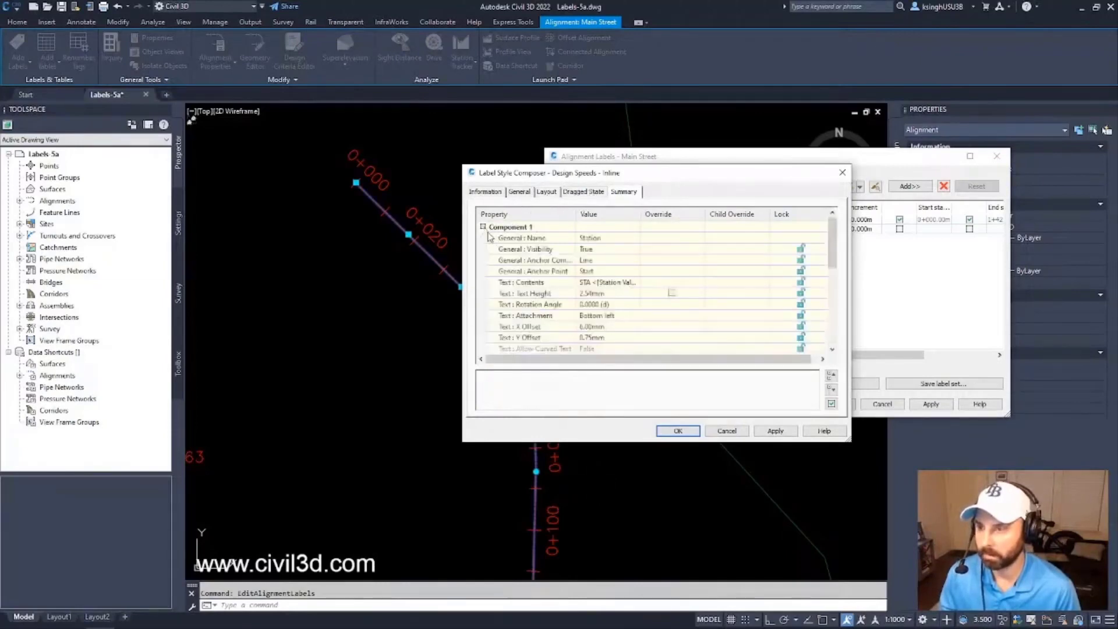
{"action": "left_click", "coordinate": [483, 226]}
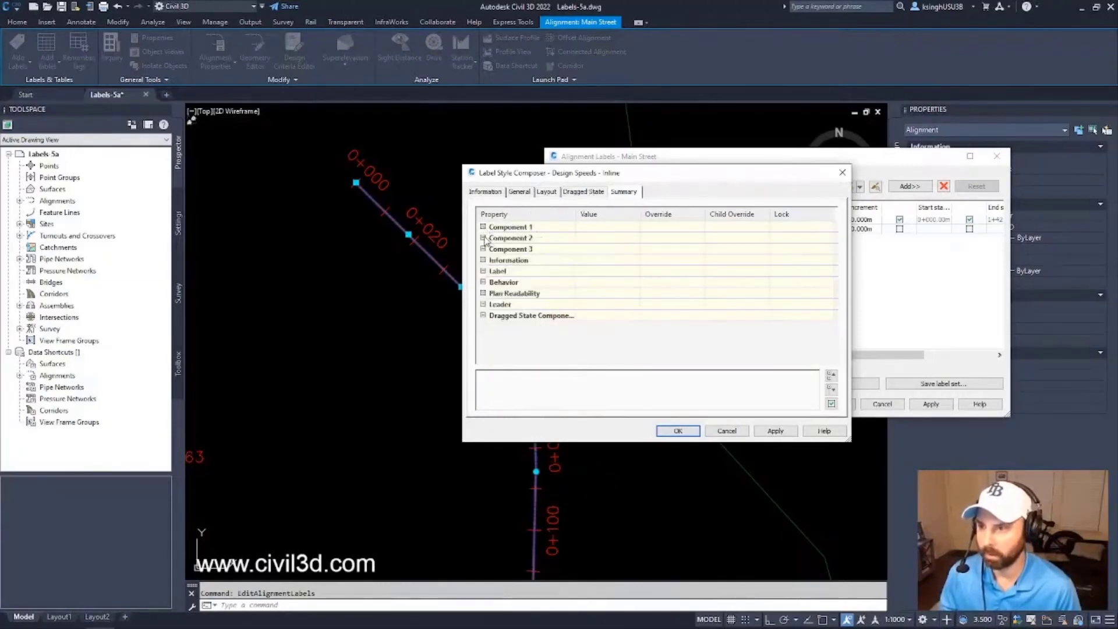
{"action": "left_click", "coordinate": [482, 237]}
{"action": "left_click", "coordinate": [483, 238]}
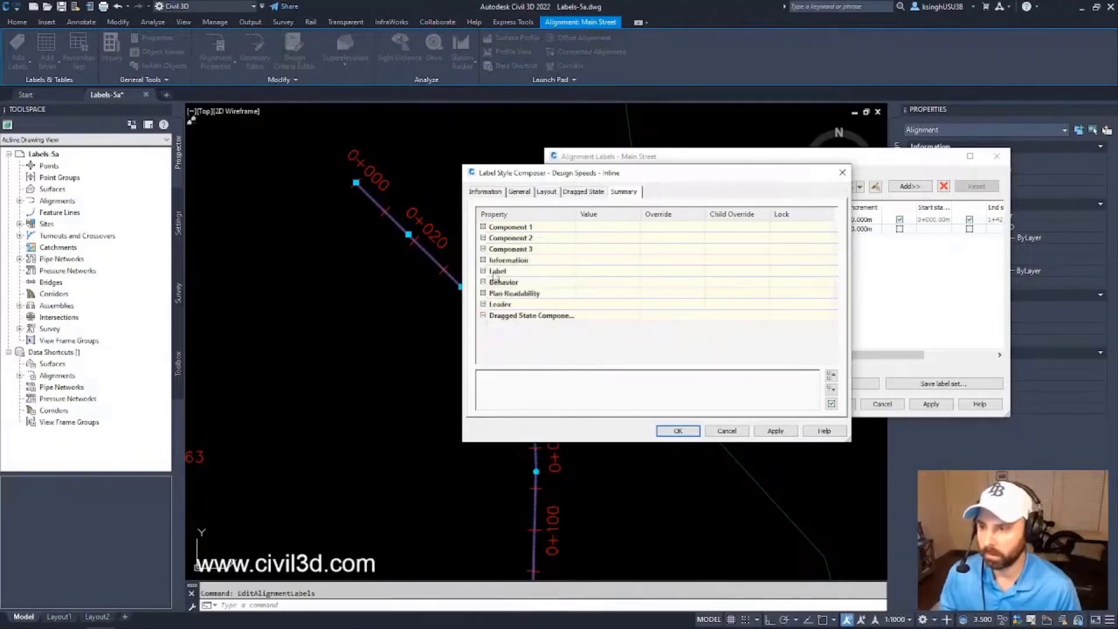
{"action": "left_click", "coordinate": [483, 282]}
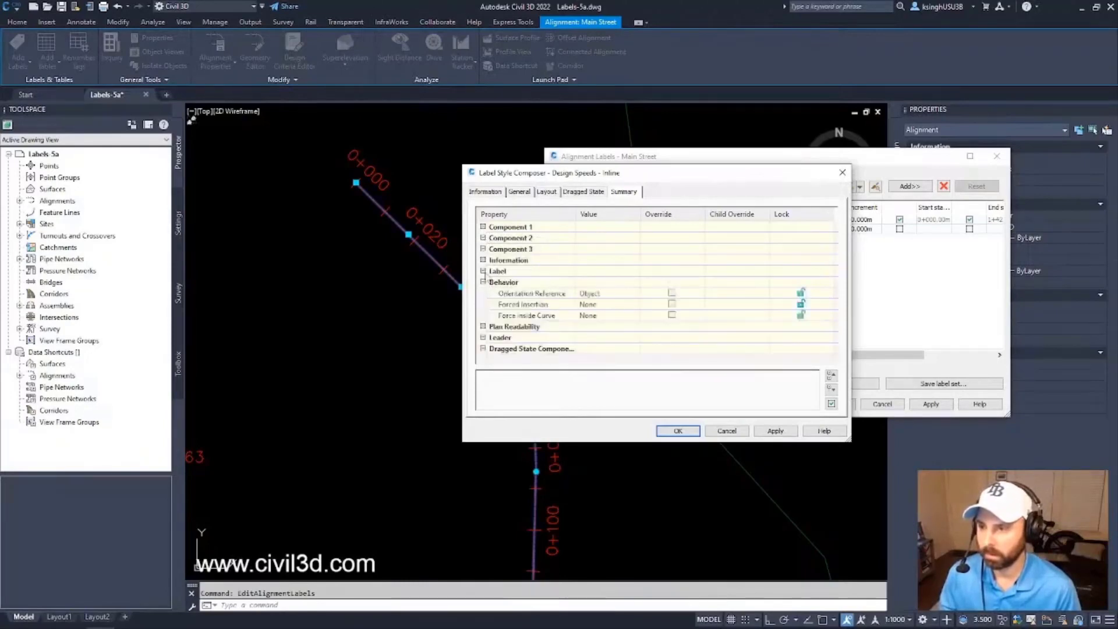
{"action": "left_click", "coordinate": [483, 282]}
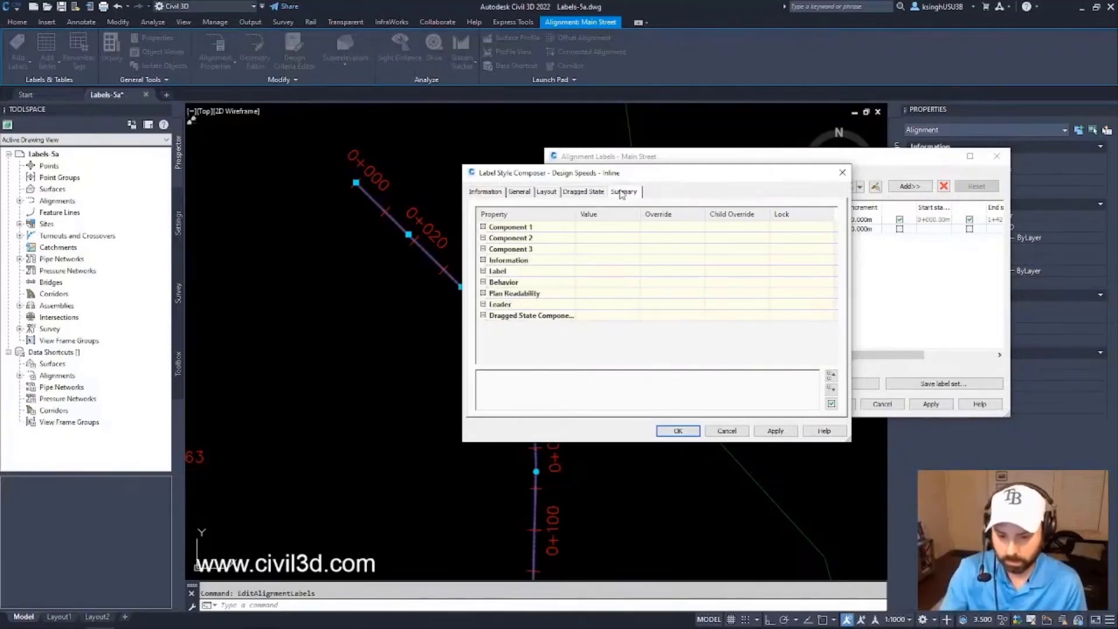
- Examine the layout properties of the label style's Station, Design Speed and Line components
{"action": "left_click", "coordinate": [547, 194]}
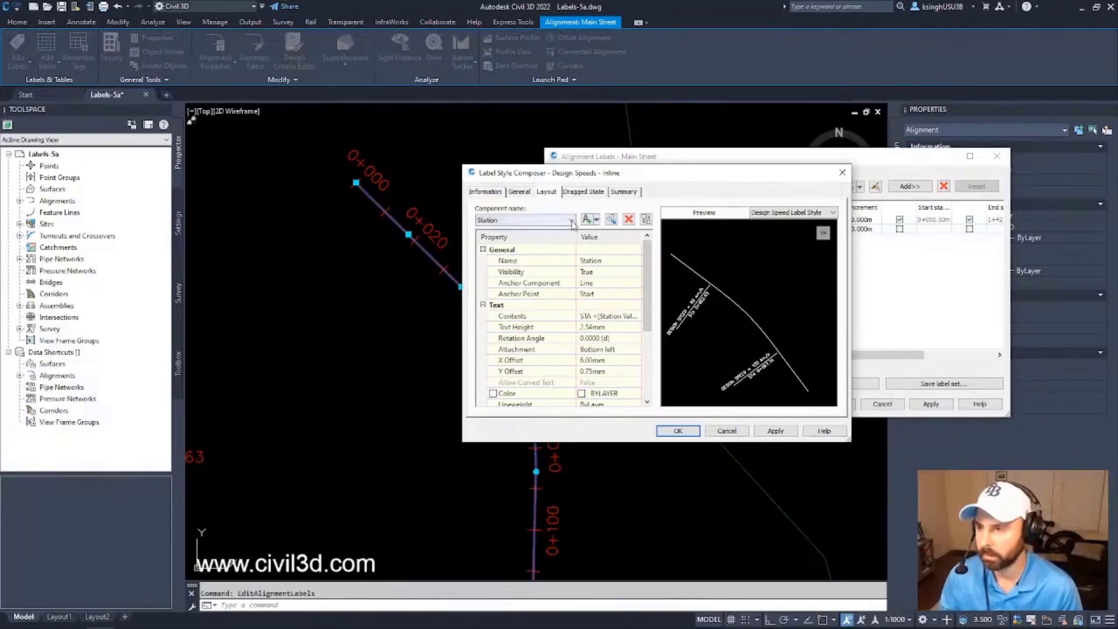
{"action": "left_click", "coordinate": [571, 223]}
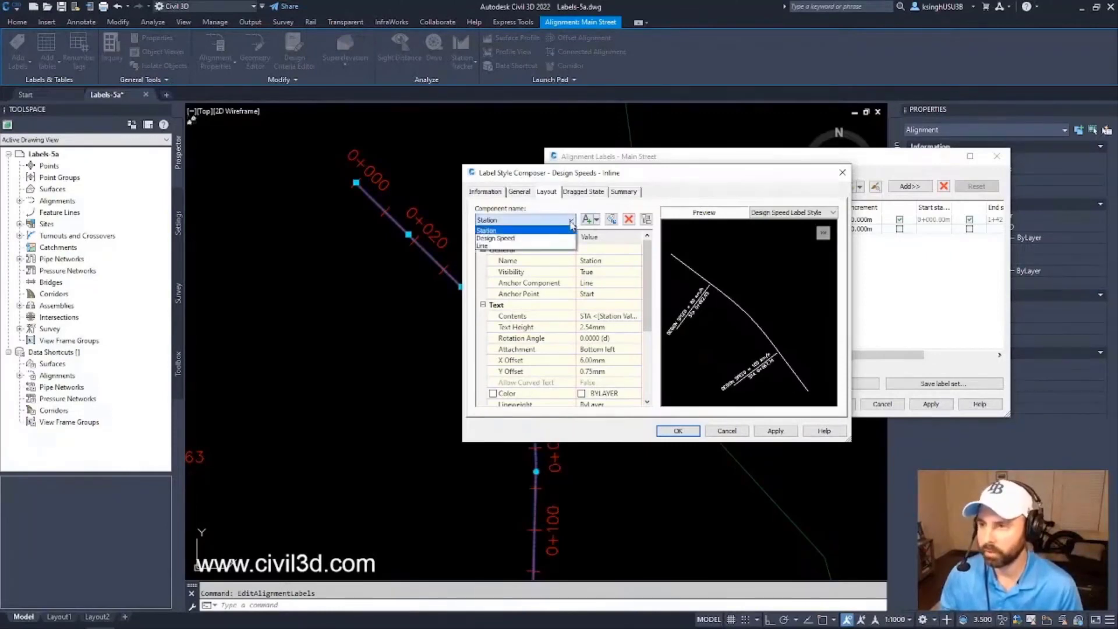
{"action": "left_click", "coordinate": [538, 239]}
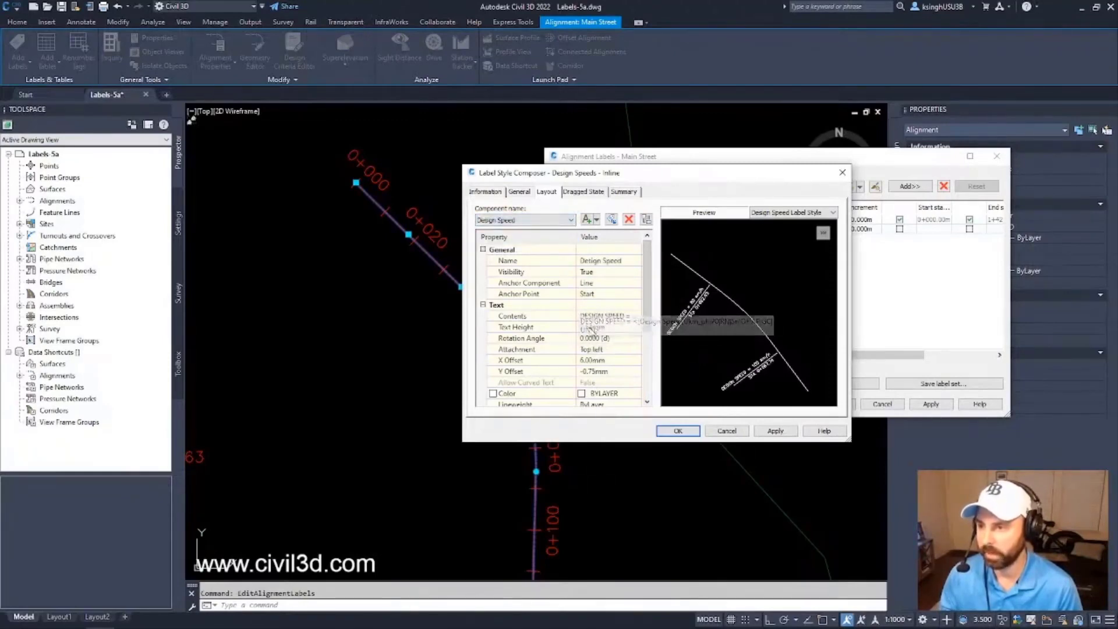
{"action": "left_click", "coordinate": [543, 220]}
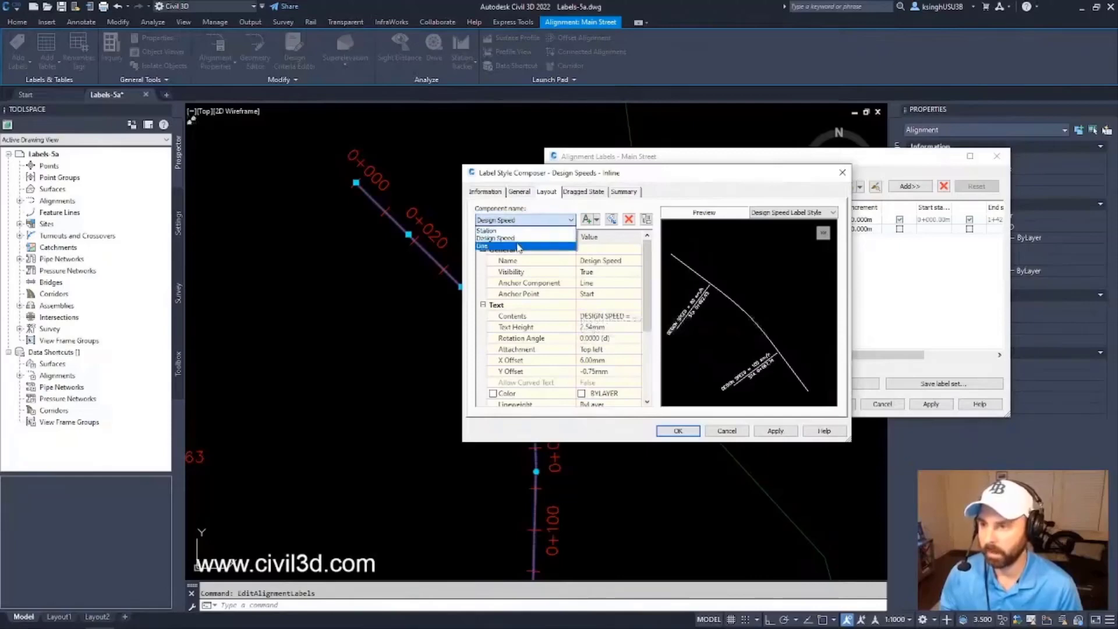
{"action": "left_click", "coordinate": [518, 248]}
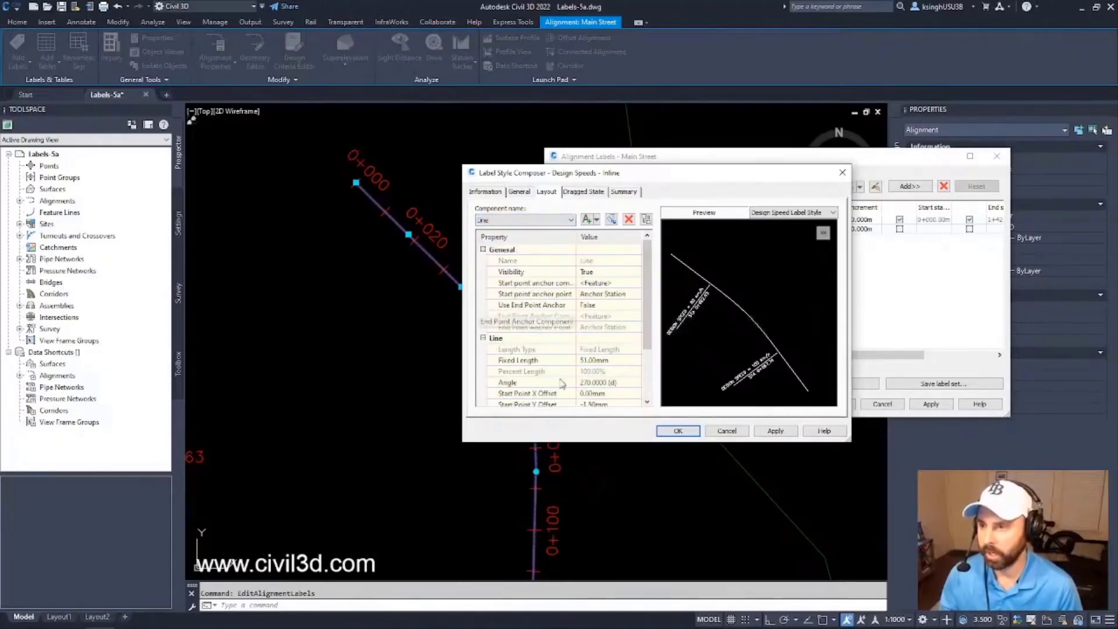
- Set the Station component's visibility to False in the label layout
{"action": "left_click", "coordinate": [552, 220]}
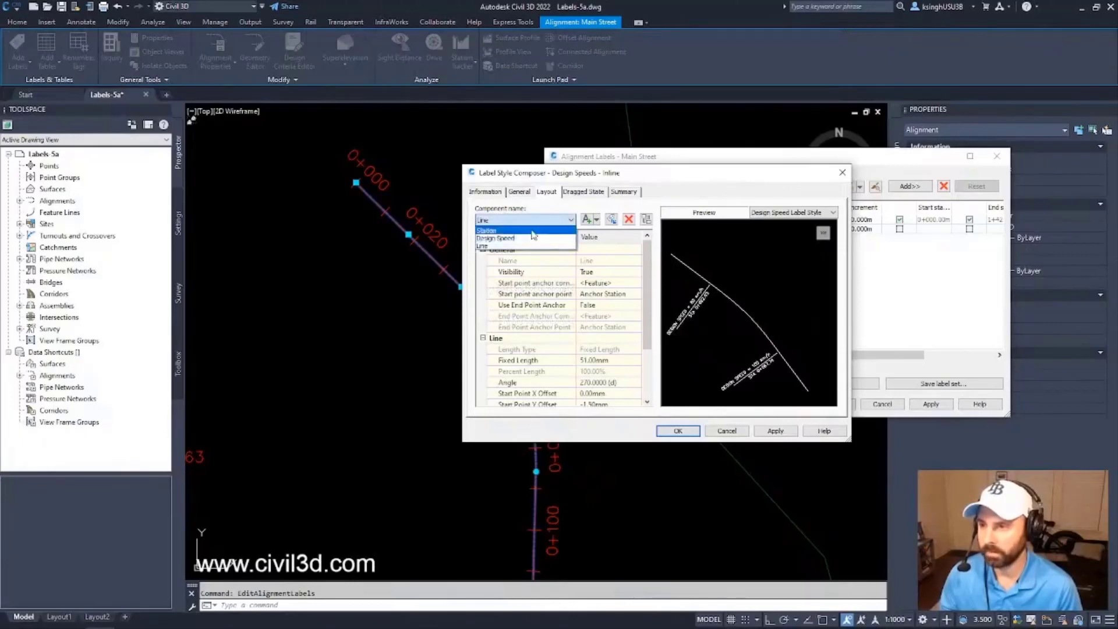
{"action": "left_click", "coordinate": [524, 230]}
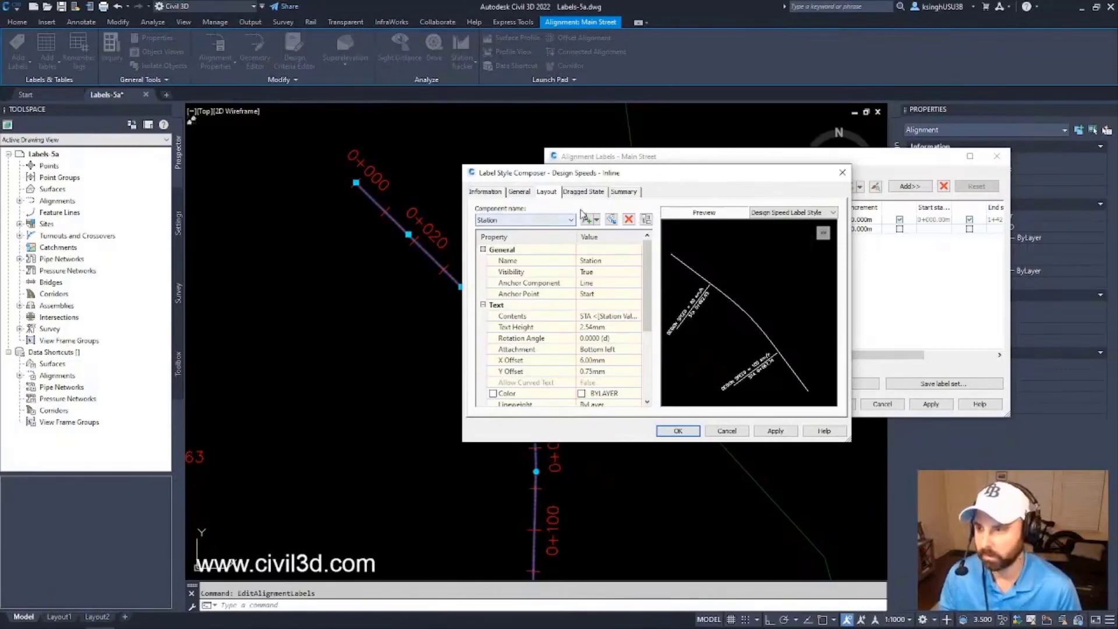
{"action": "left_click", "coordinate": [593, 274]}
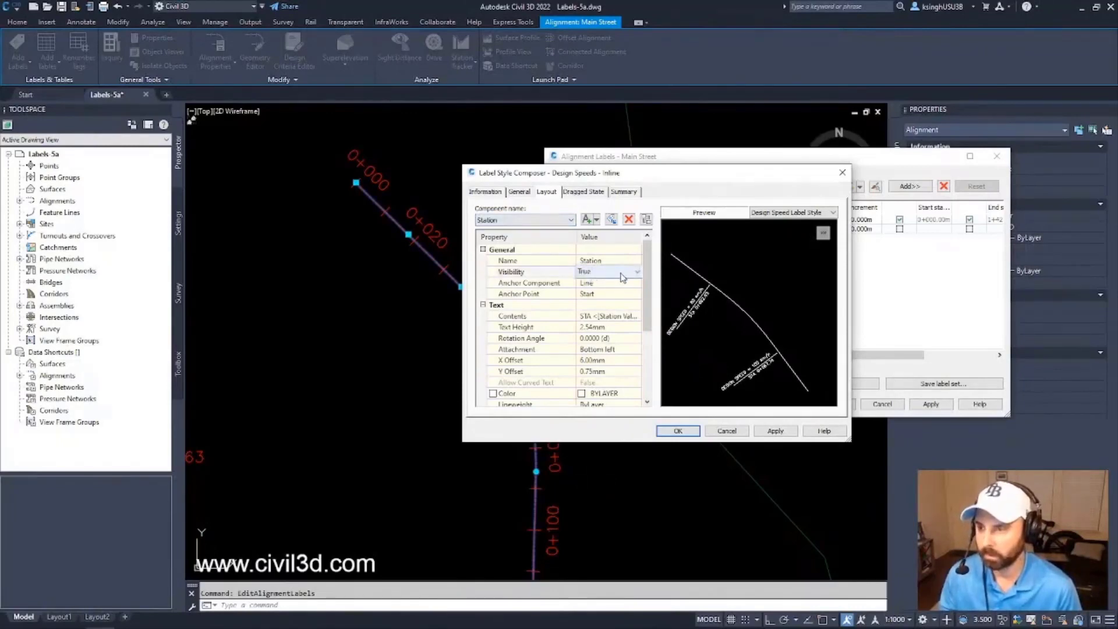
{"action": "left_click", "coordinate": [618, 274]}
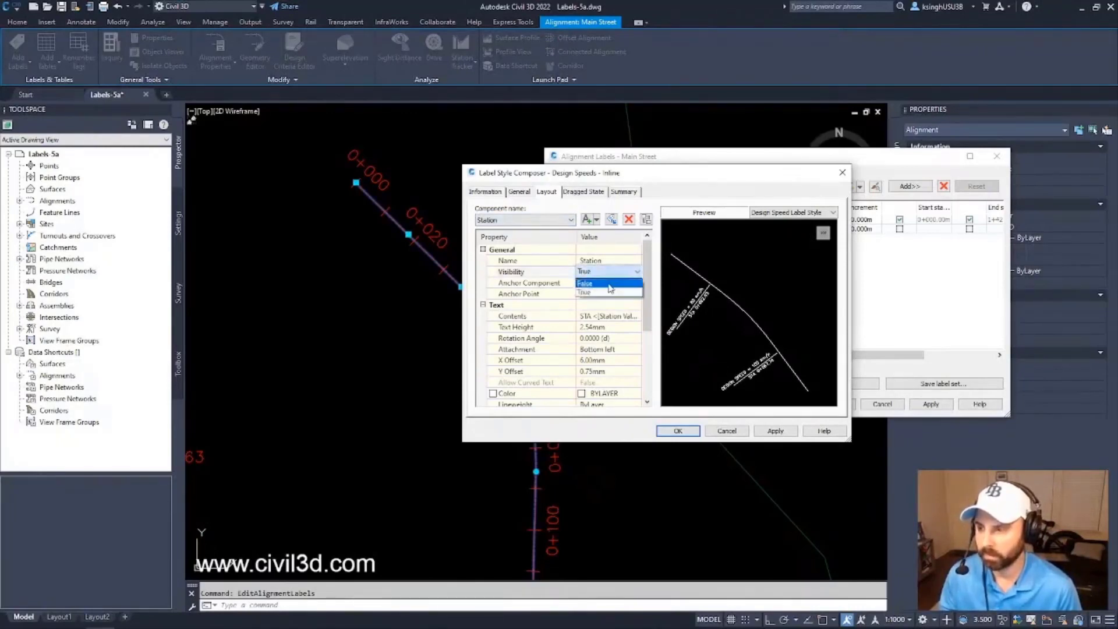
{"action": "left_click", "coordinate": [610, 284]}
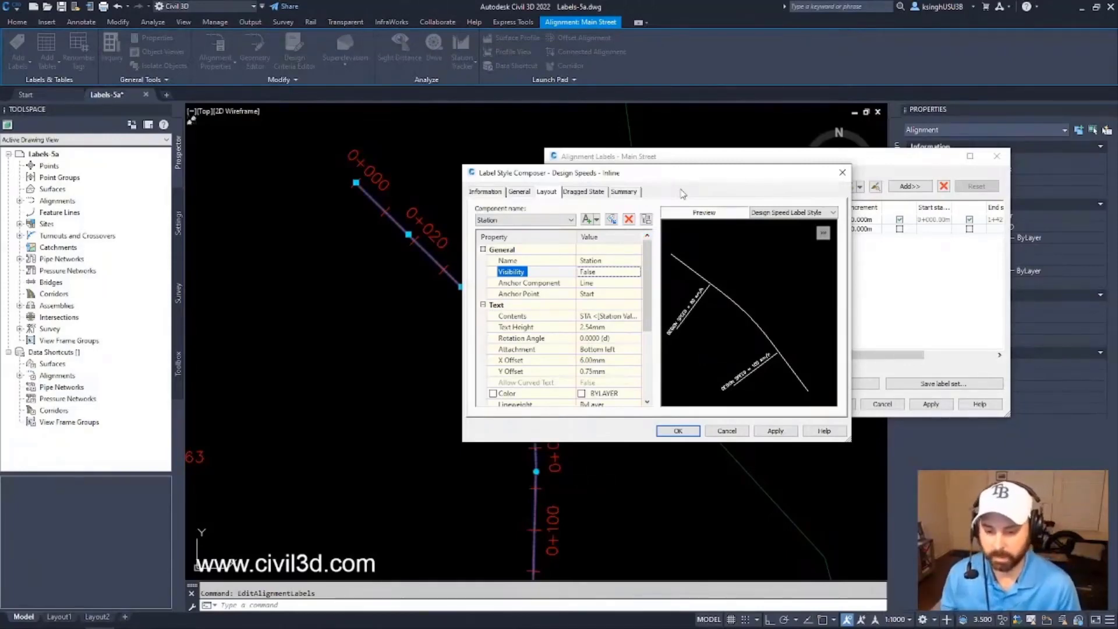
- Set the Design Speed component's anchor point to End
{"action": "left_click", "coordinate": [556, 220]}
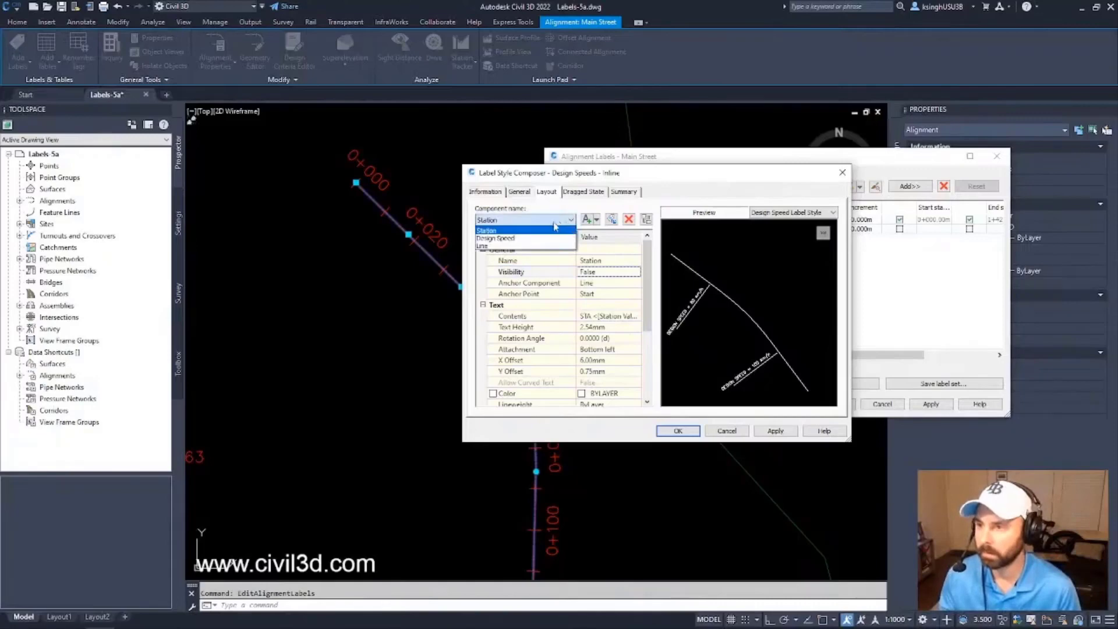
{"action": "left_click", "coordinate": [547, 239]}
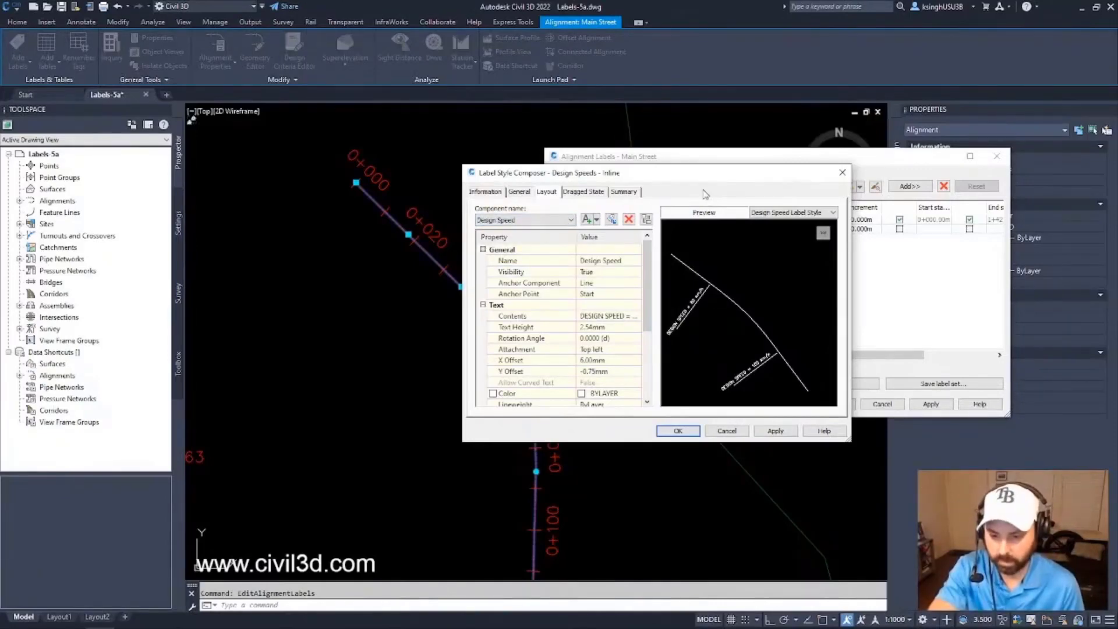
{"action": "left_click", "coordinate": [606, 294]}
{"action": "left_click", "coordinate": [605, 294]}
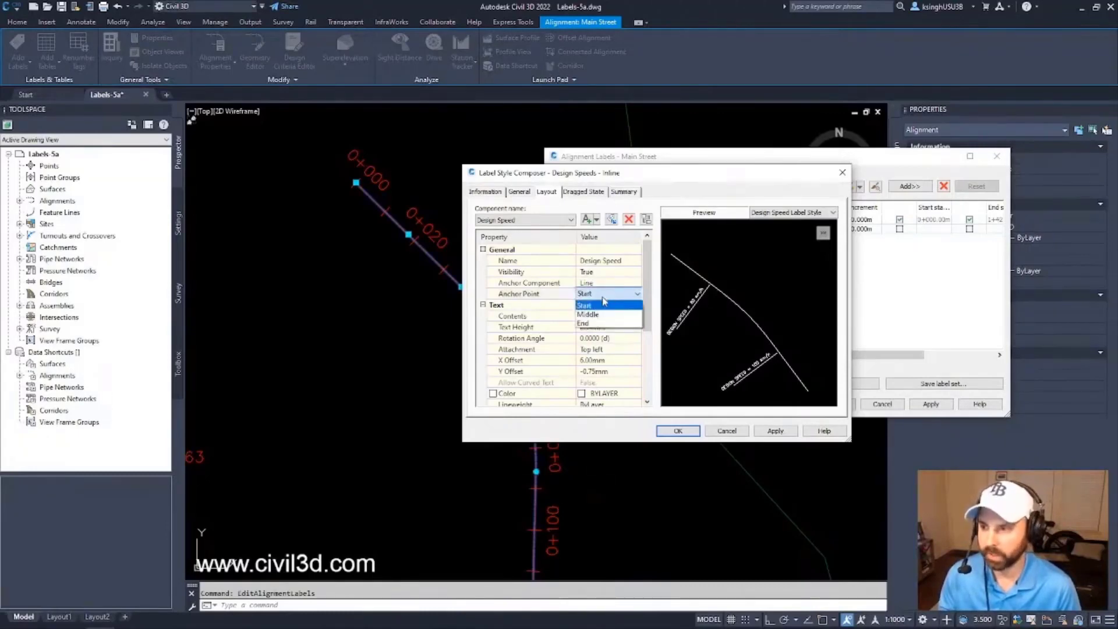
{"action": "left_click", "coordinate": [596, 324]}
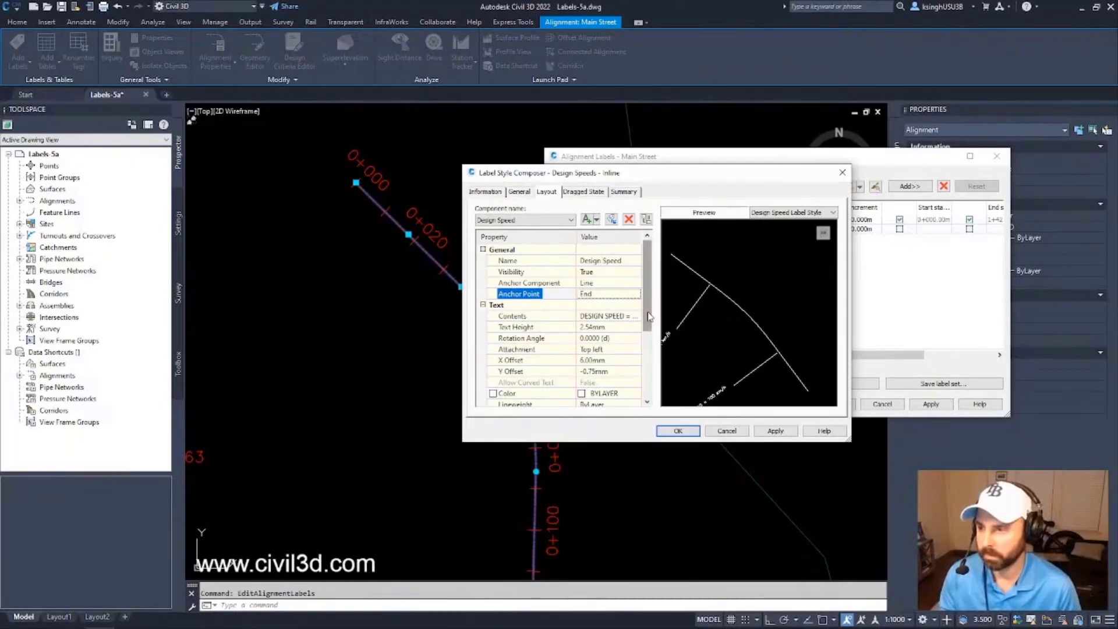
- Set the Design Speed component's text attachment to Bottom right
{"action": "left_click_drag", "start_coordinate": [651, 317], "coordinate": [652, 342]}
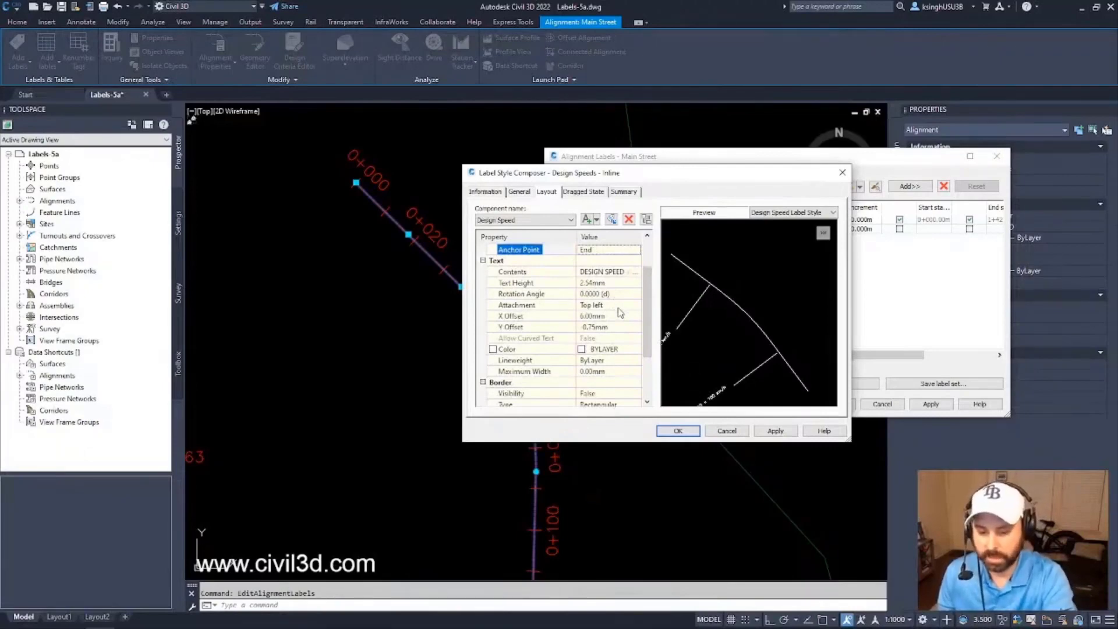
{"action": "left_click", "coordinate": [618, 307]}
{"action": "left_click", "coordinate": [618, 307]}
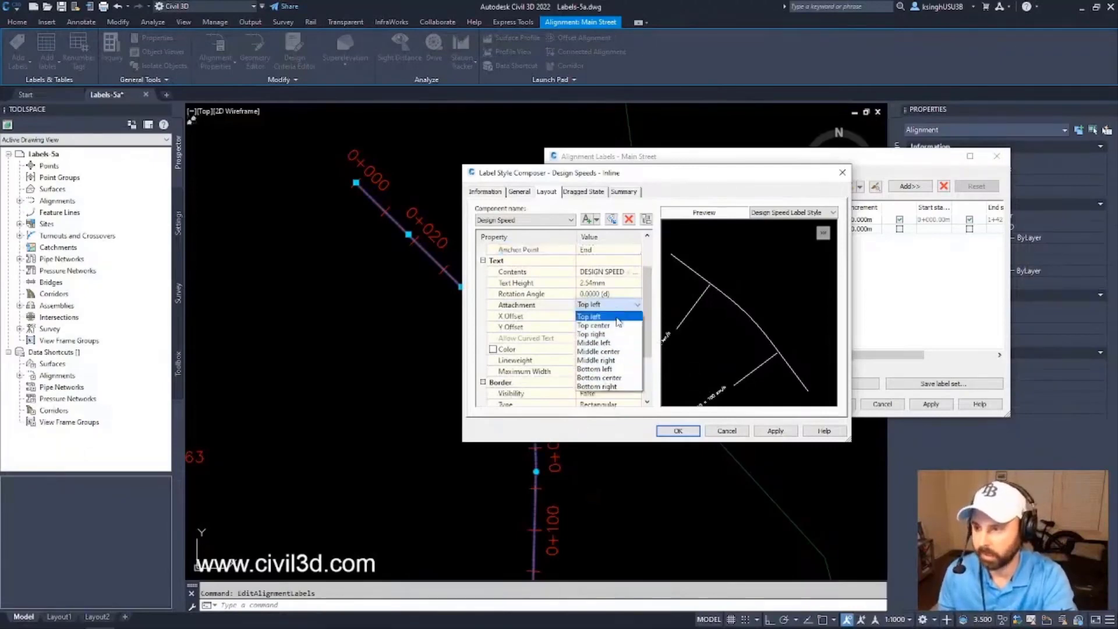
{"action": "left_click", "coordinate": [622, 388]}
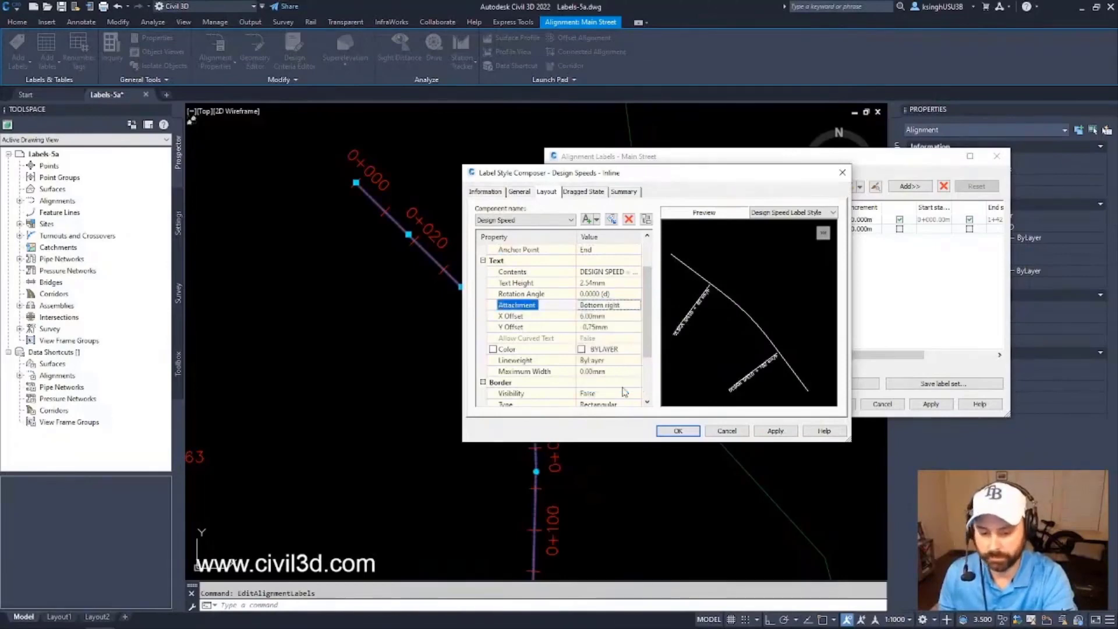
- Set the Design Speed text's X offset to 0 mm and its Y offset to 1 mm
{"action": "left_click", "coordinate": [609, 317]}
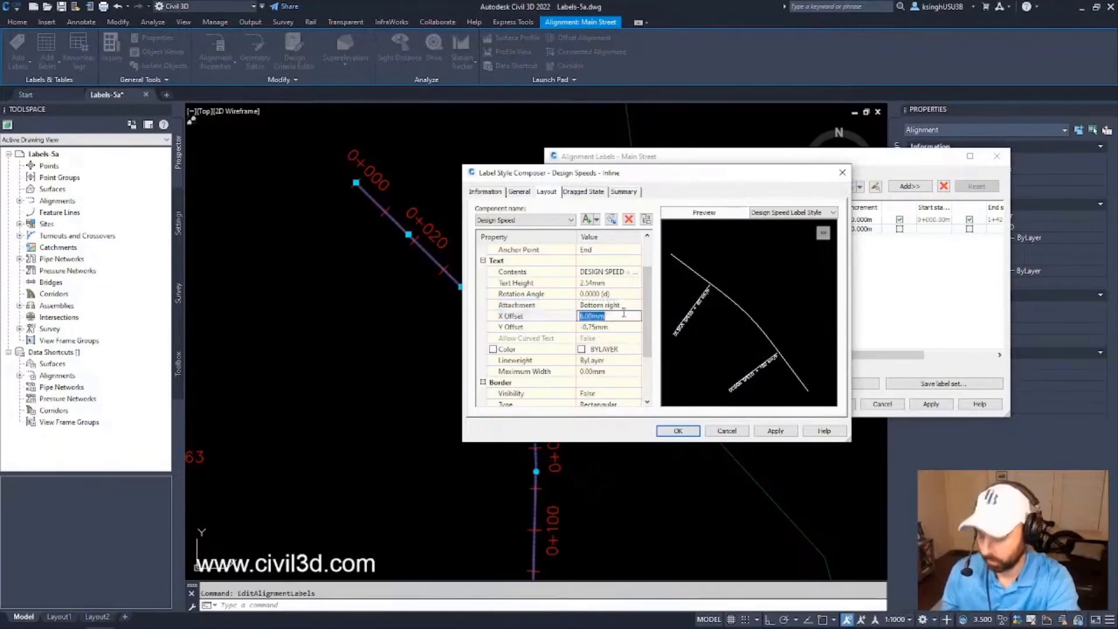
{"action": "type", "text": "0"}
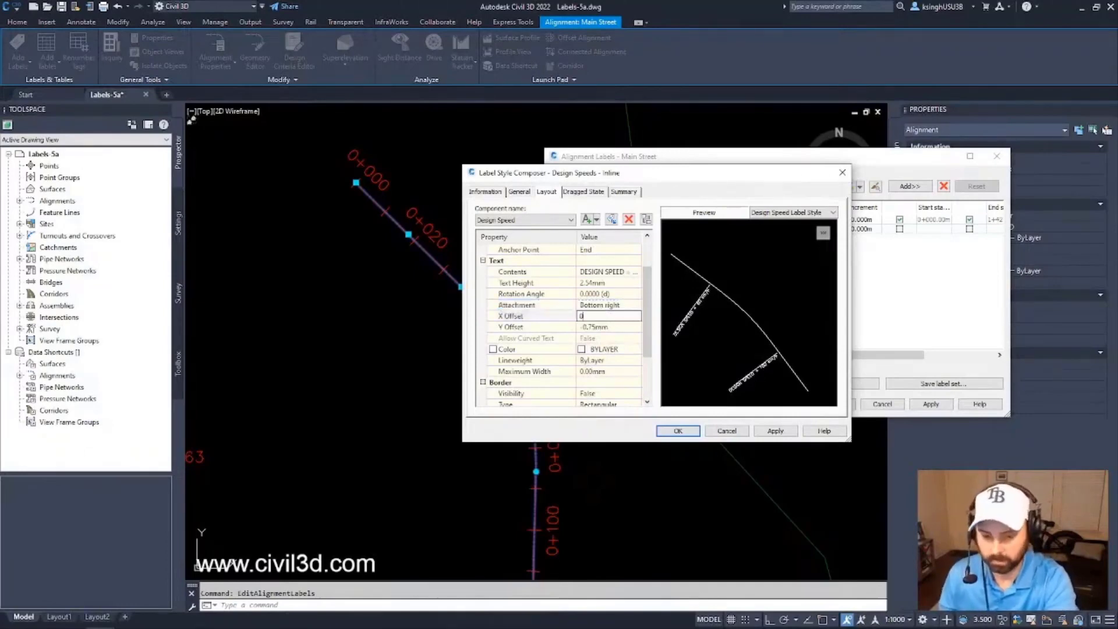
{"action": "left_click", "coordinate": [619, 328]}
{"action": "left_click", "coordinate": [620, 328]}
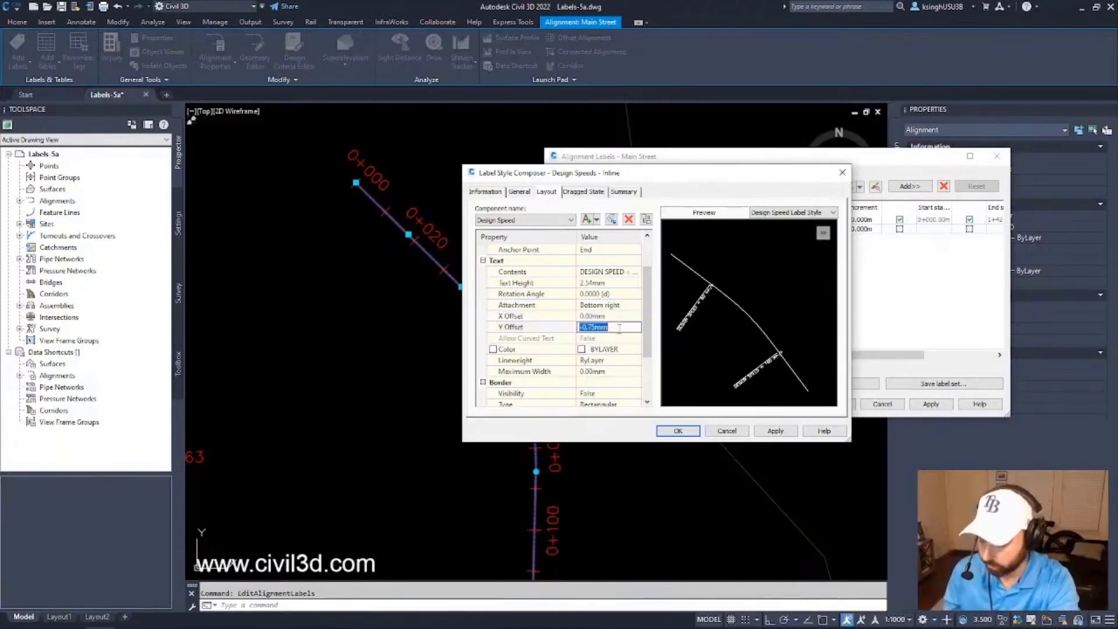
{"action": "type", "text": "1"}
{"action": "left_click", "coordinate": [634, 317]}
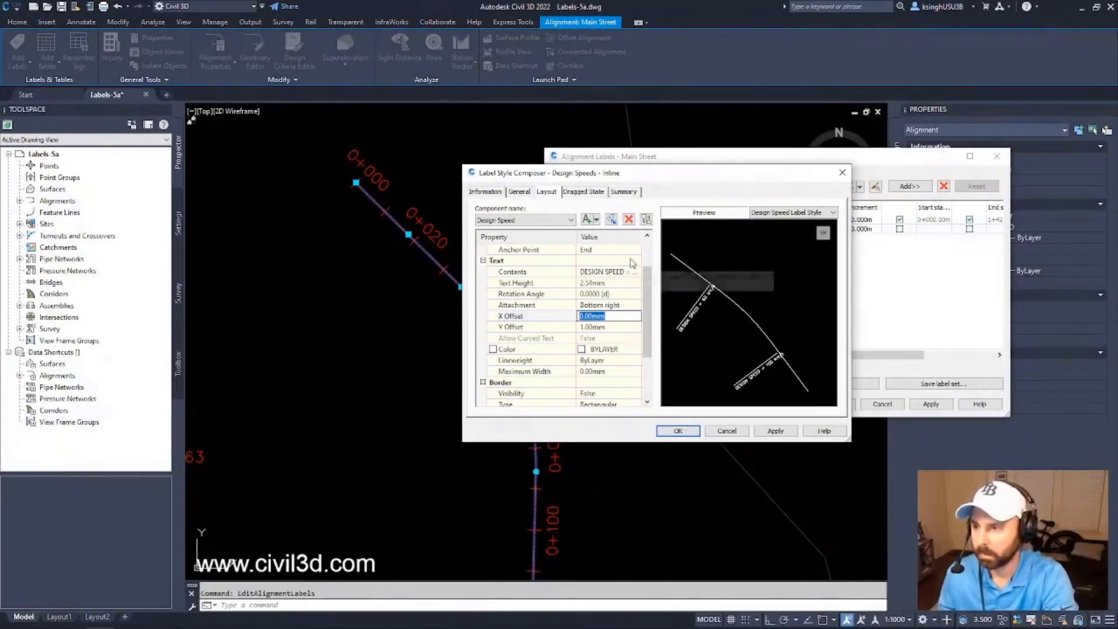
- Edit the Design Speed component's text contents, deleting the word DESIGN and the following space so the text starts with SPEED
{"action": "left_click", "coordinate": [608, 274]}
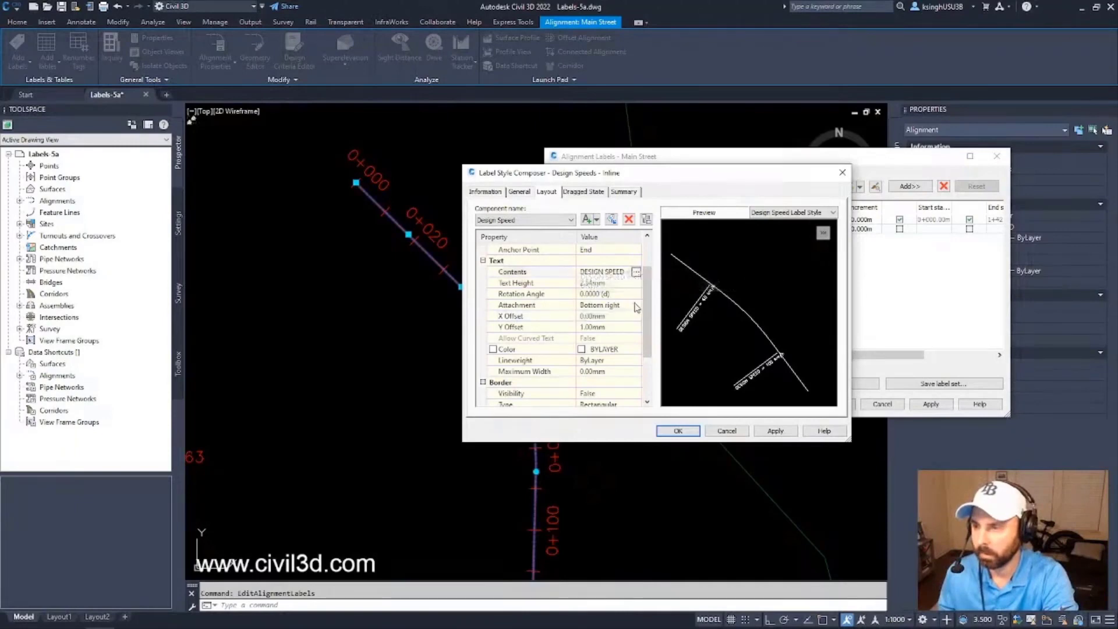
{"action": "left_click", "coordinate": [636, 272]}
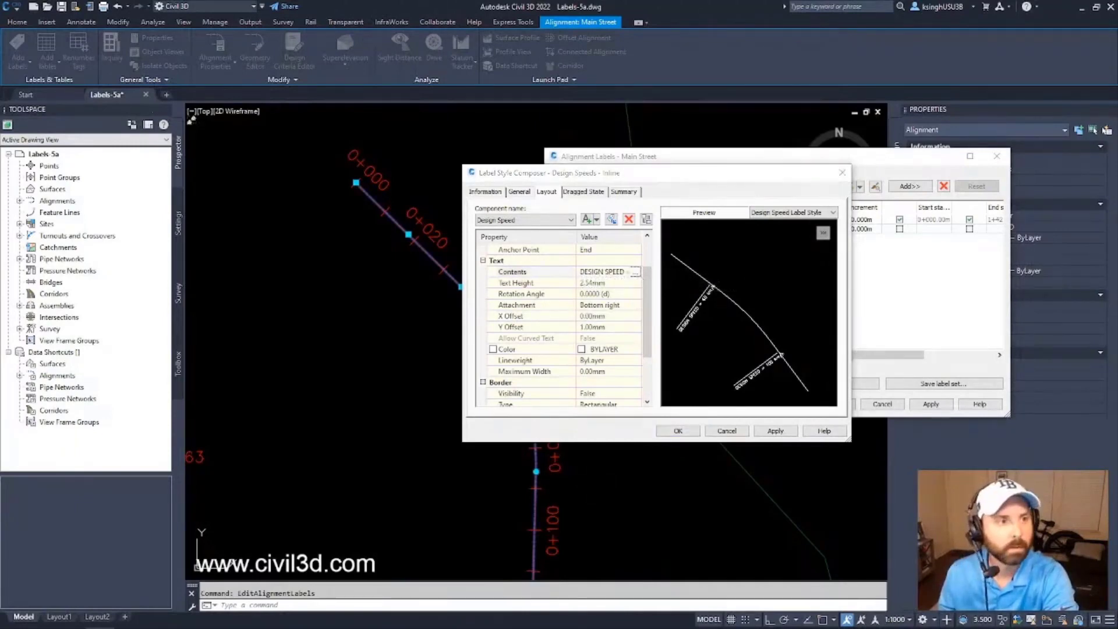
{"action": "left_click_drag", "start_coordinate": [285, 189], "coordinate": [647, 204]}
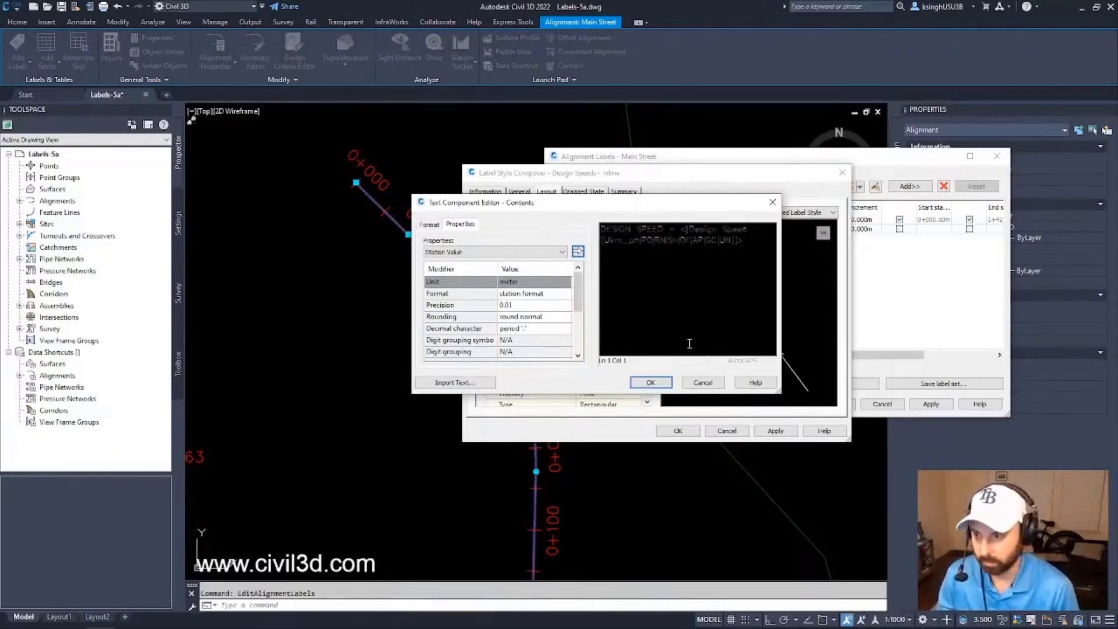
{"action": "scroll", "coordinate": [582, 350], "scroll_direction": "down", "scroll_amount": 4}
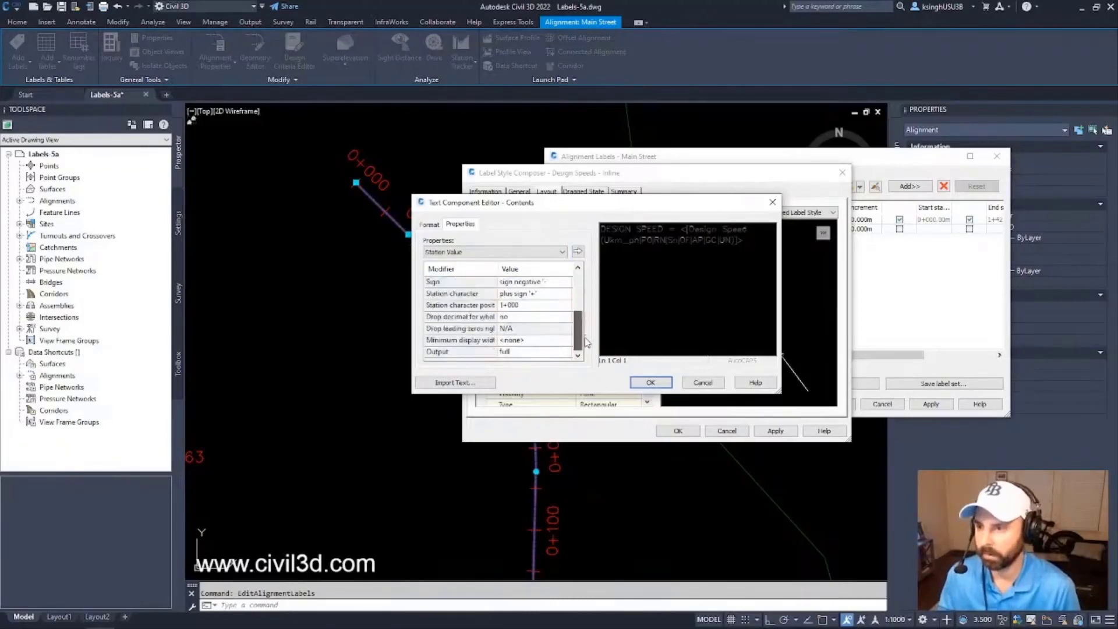
{"action": "left_click", "coordinate": [430, 224]}
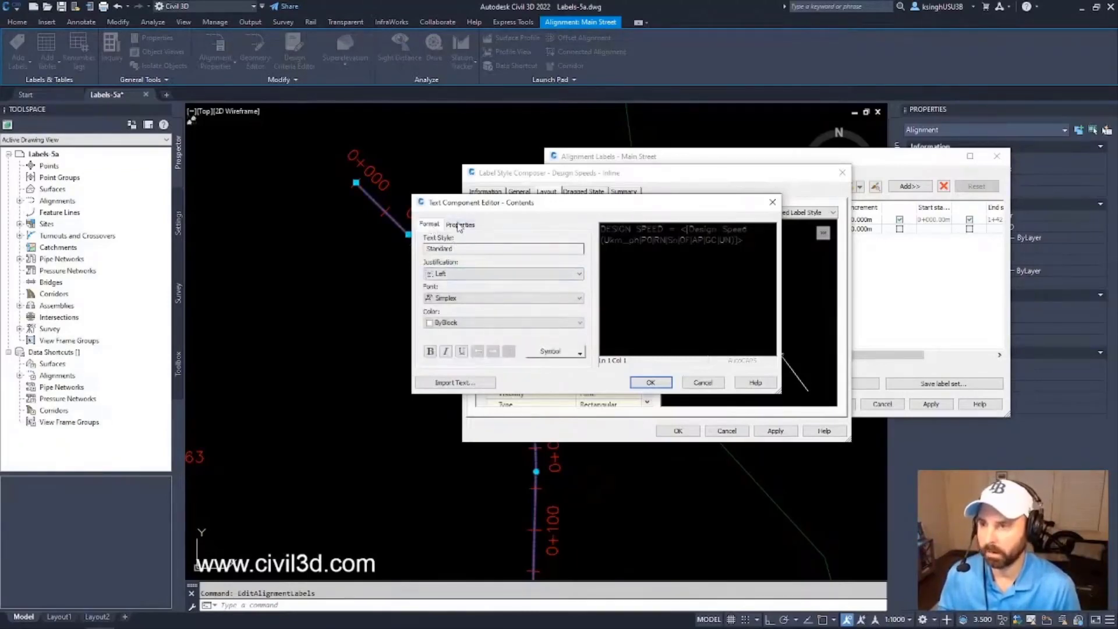
{"action": "left_click", "coordinate": [472, 224]}
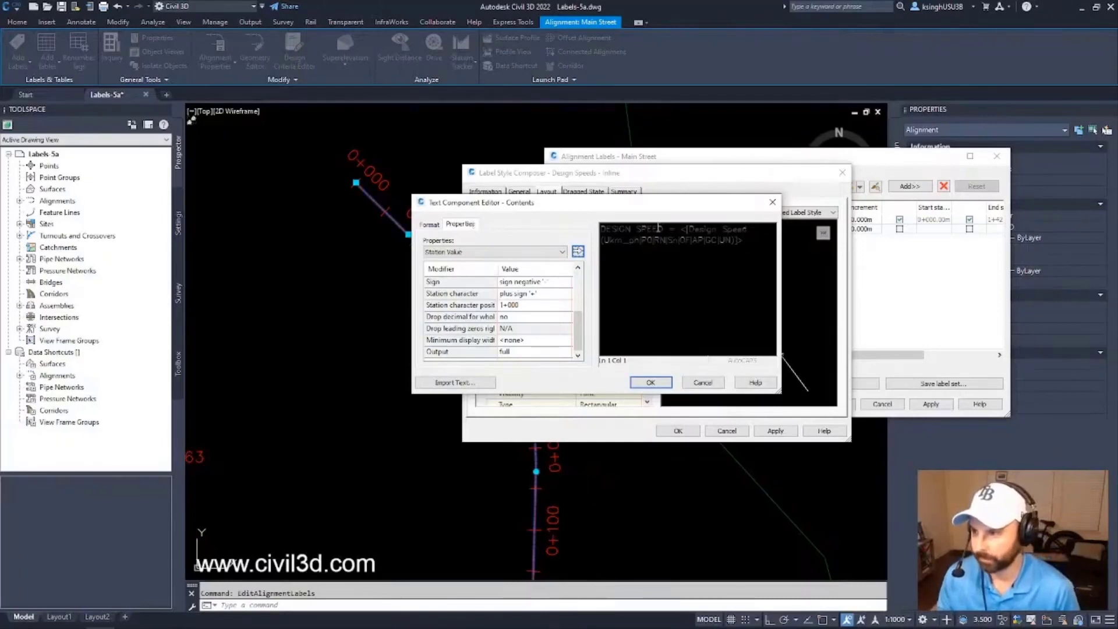
{"action": "left_click_drag", "start_coordinate": [630, 229], "coordinate": [599, 230]}
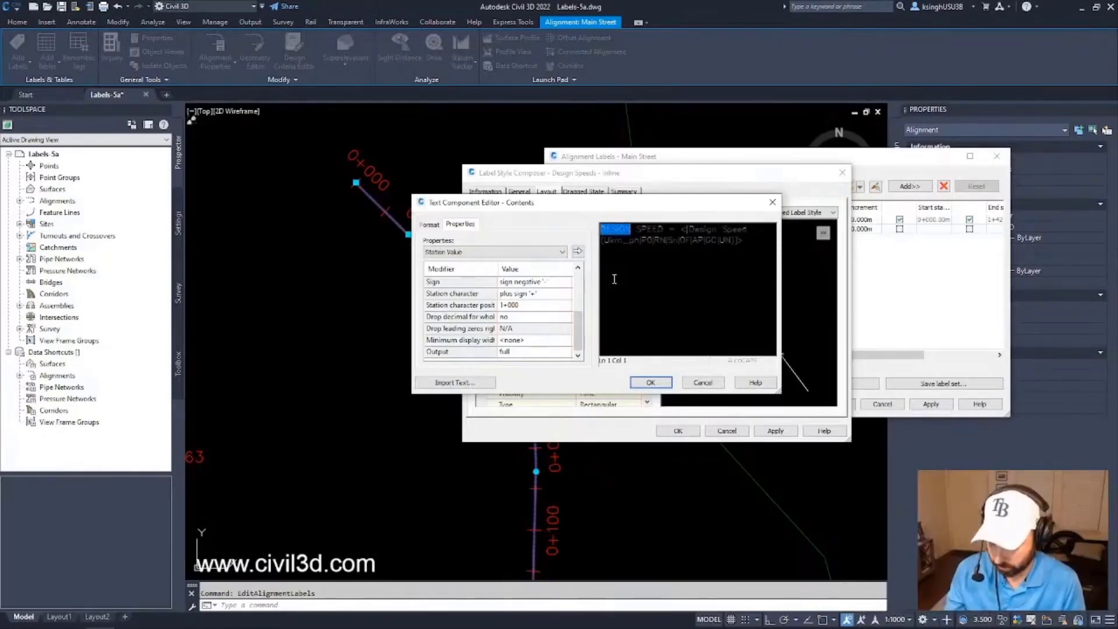
{"action": "key", "text": "Delete"}
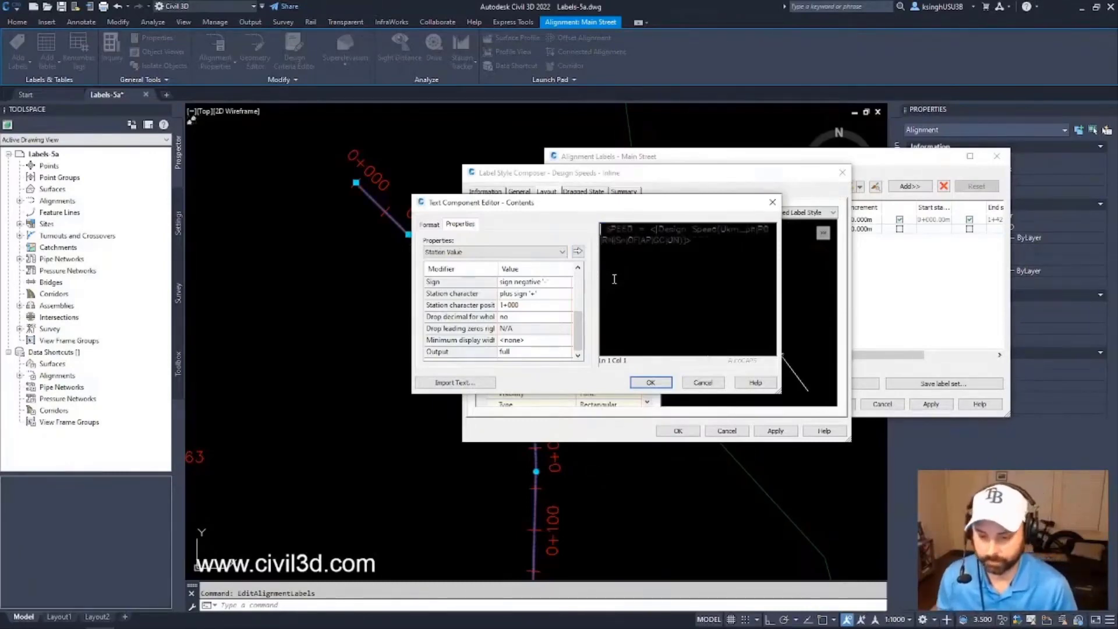
{"action": "mouse_move", "coordinate": [606, 229]}
{"action": "left_mouse_down"}
{"action": "mouse_move", "coordinate": [581, 236]}
{"action": "mouse_move", "coordinate": [589, 229]}
{"action": "left_mouse_up"}
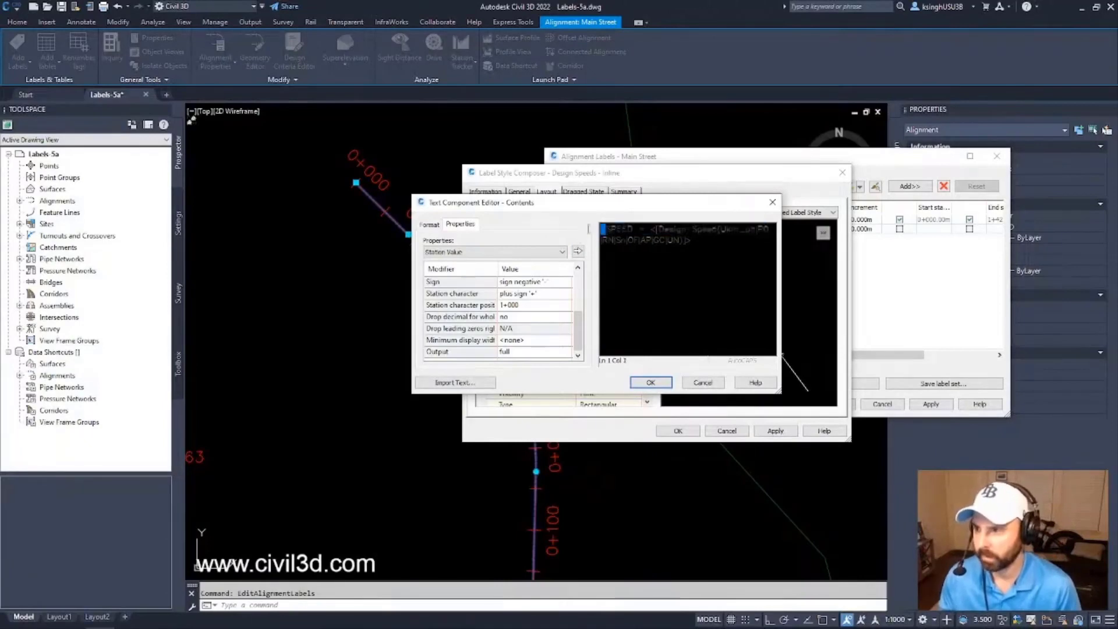
{"action": "key", "text": "Delete"}
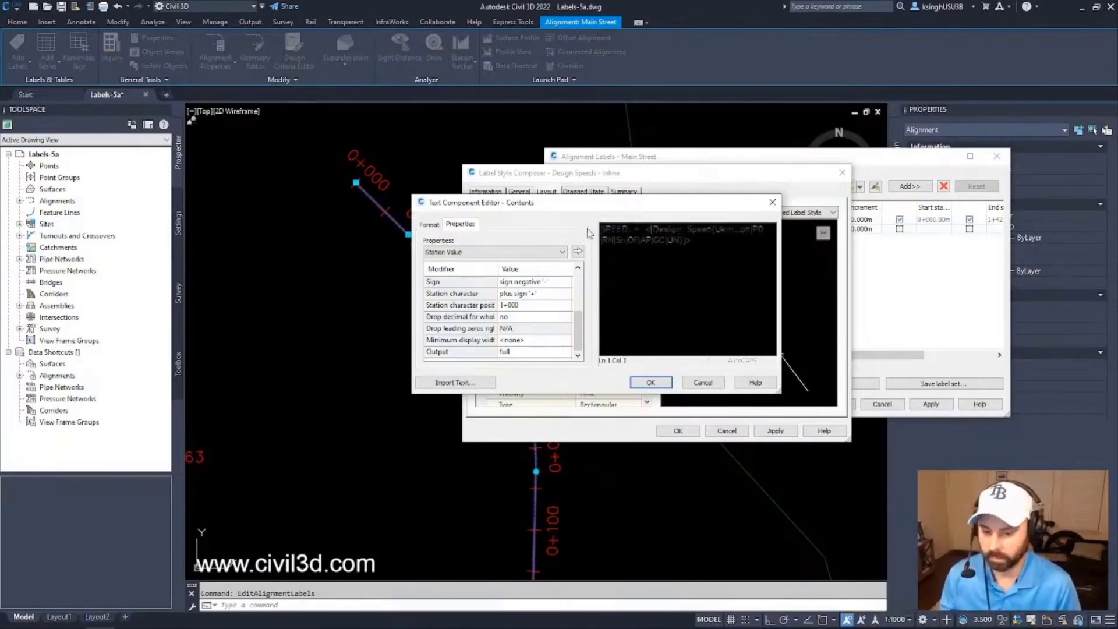
- Set the precision of the Design Speed property field to 0.1 and update the field in the label text
{"action": "left_click", "coordinate": [678, 240]}
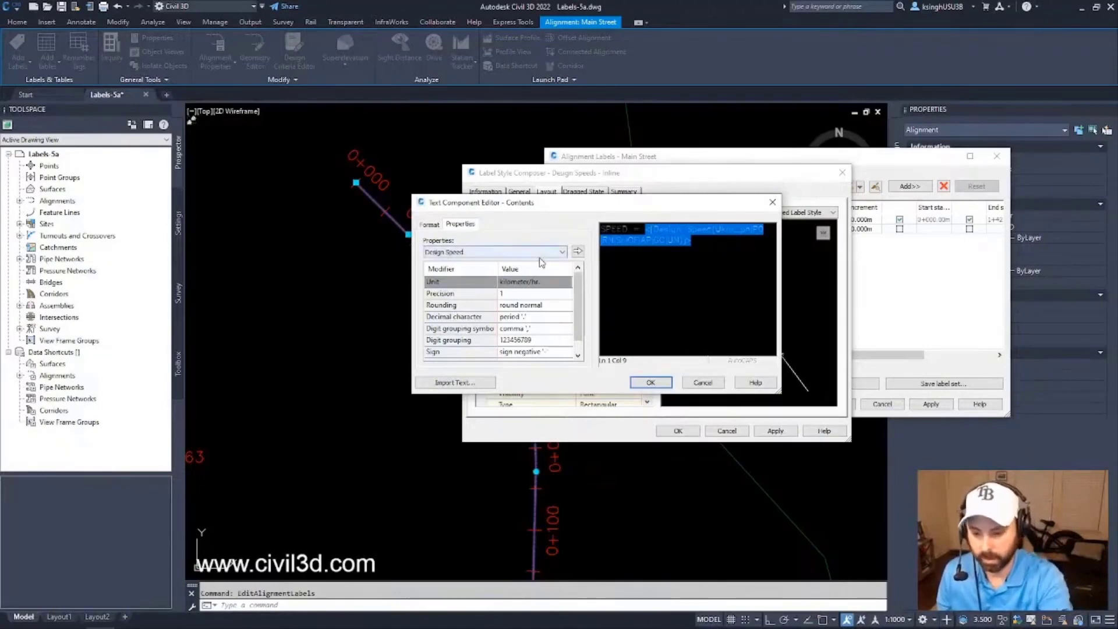
{"action": "left_click", "coordinate": [512, 294]}
{"action": "left_click", "coordinate": [512, 294]}
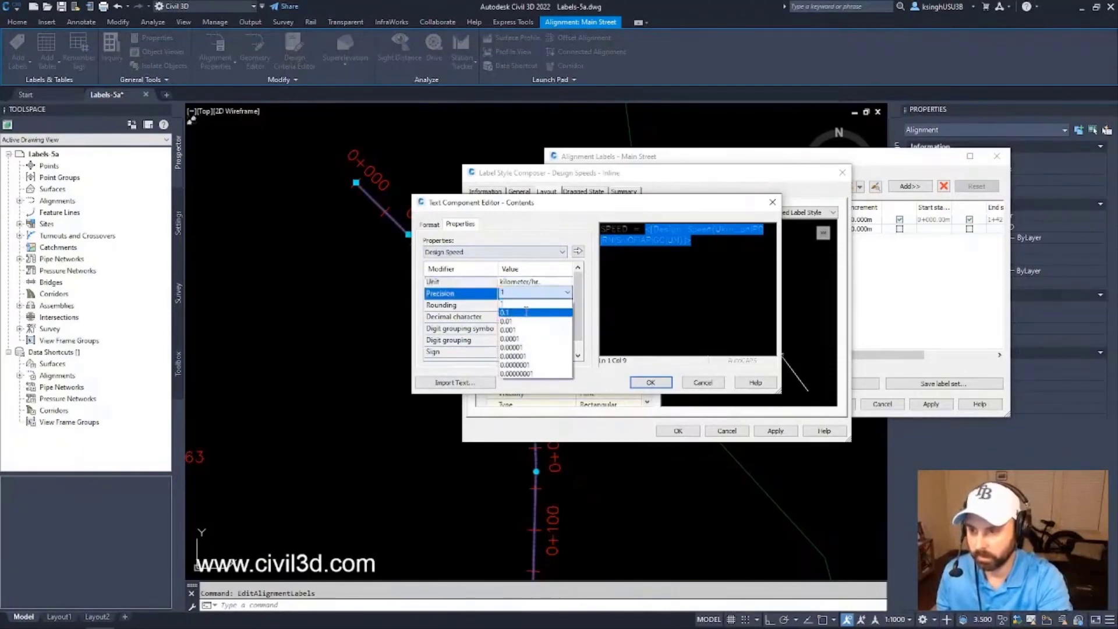
{"action": "left_click", "coordinate": [526, 312]}
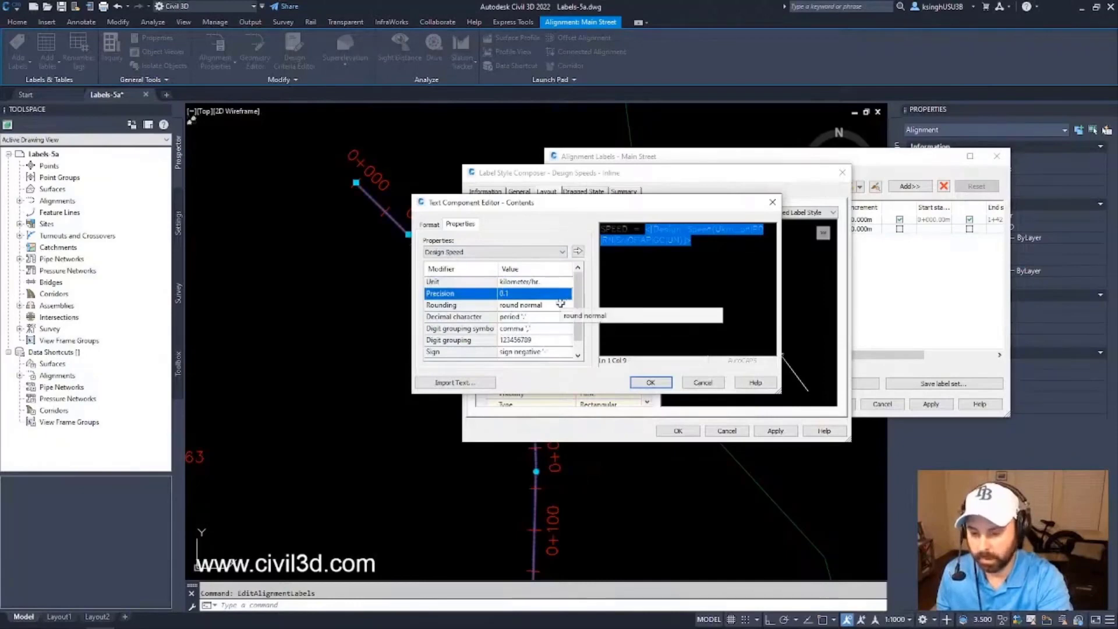
{"action": "left_click", "coordinate": [578, 252]}
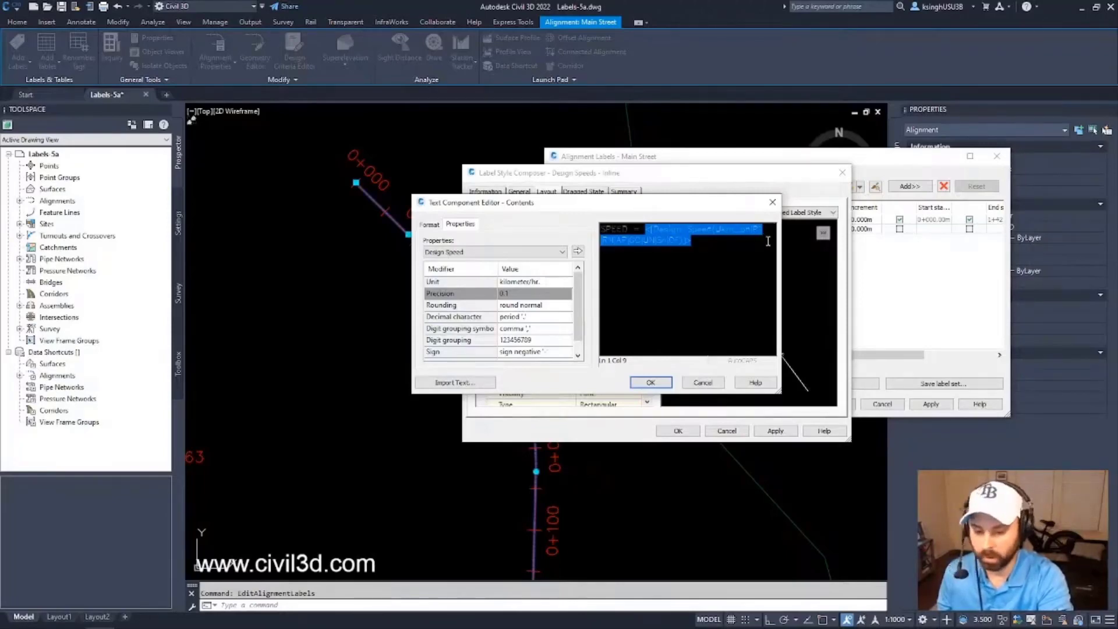
- Change the font of the word SPEED to Times New Roman and accept the edited text and label style
{"action": "left_click", "coordinate": [625, 229]}
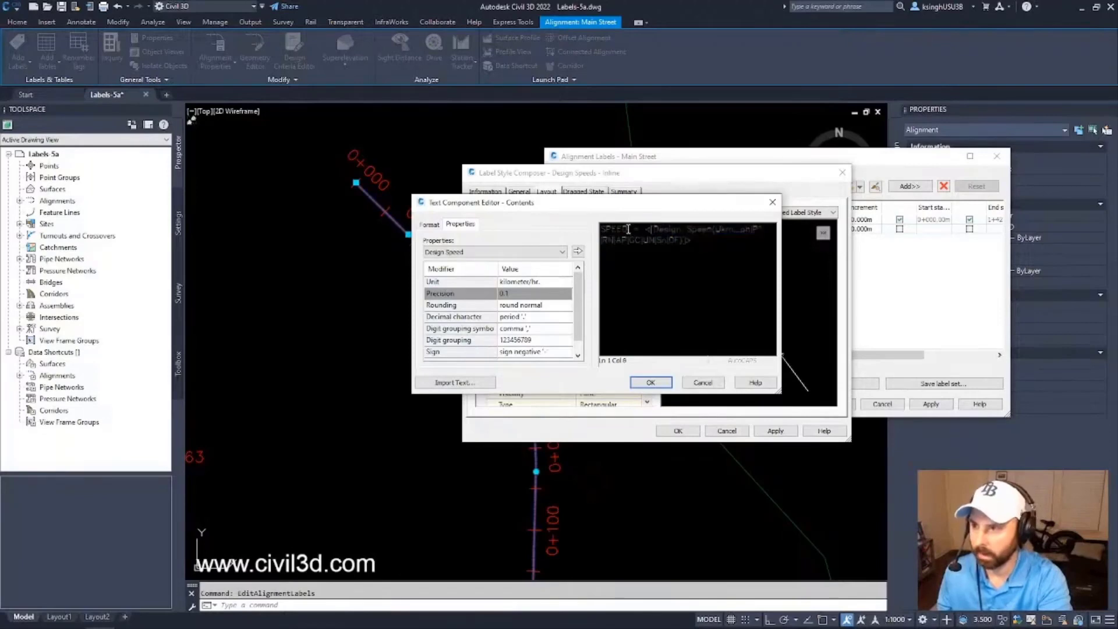
{"action": "left_click_drag", "start_coordinate": [625, 229], "coordinate": [600, 229]}
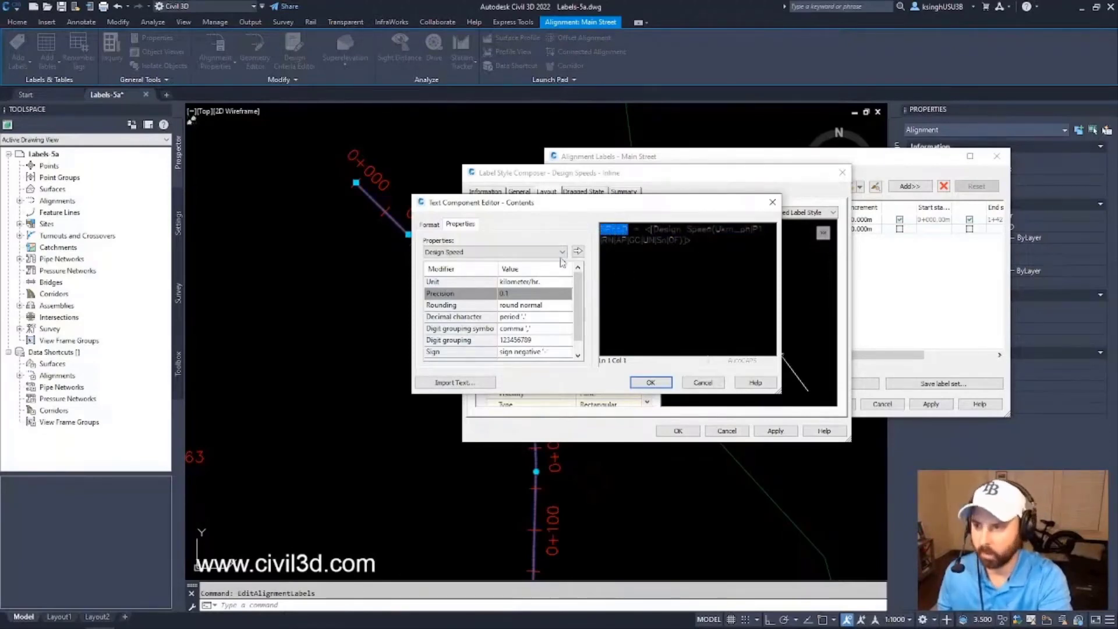
{"action": "left_click", "coordinate": [429, 226]}
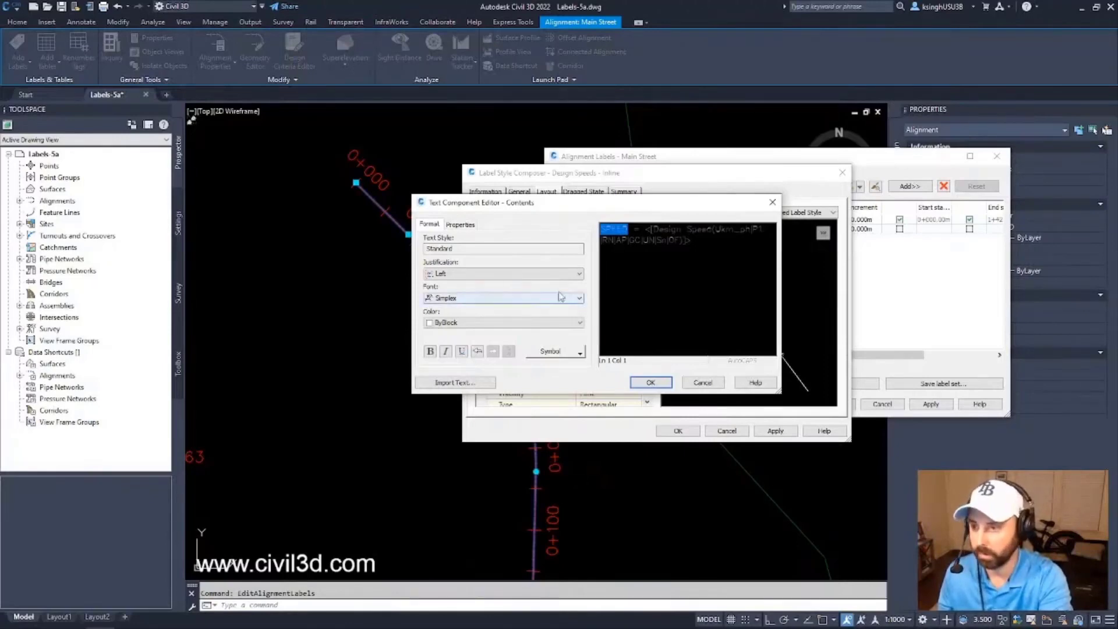
{"action": "left_click", "coordinate": [504, 297]}
{"action": "scroll", "coordinate": [506, 346], "scroll_direction": "down", "scroll_amount": 5}
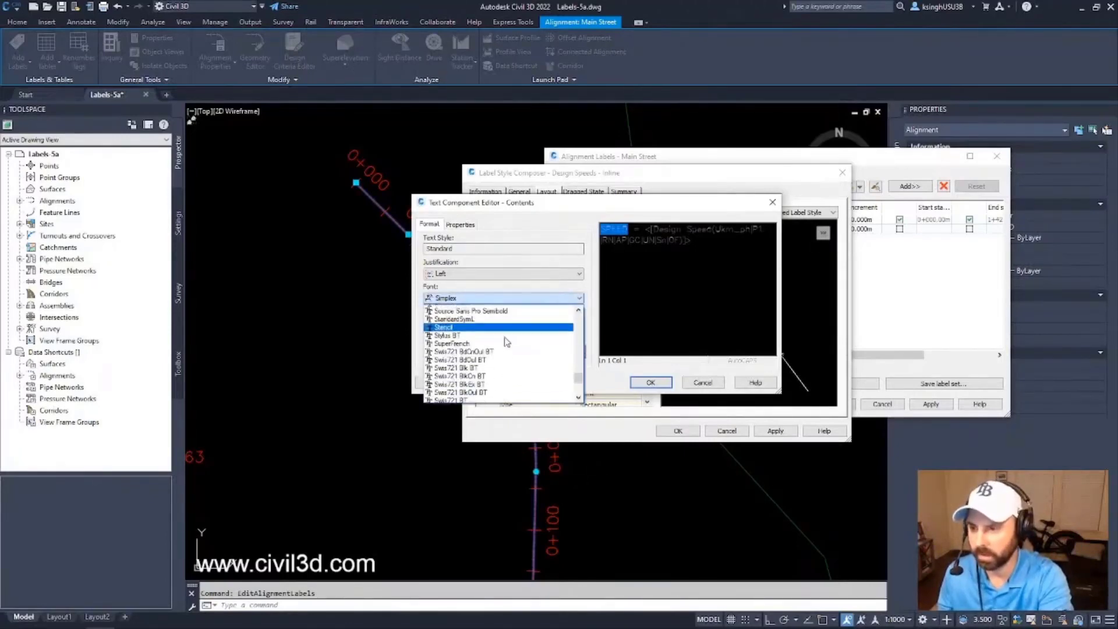
{"action": "scroll", "coordinate": [506, 347], "scroll_direction": "down", "scroll_amount": 8}
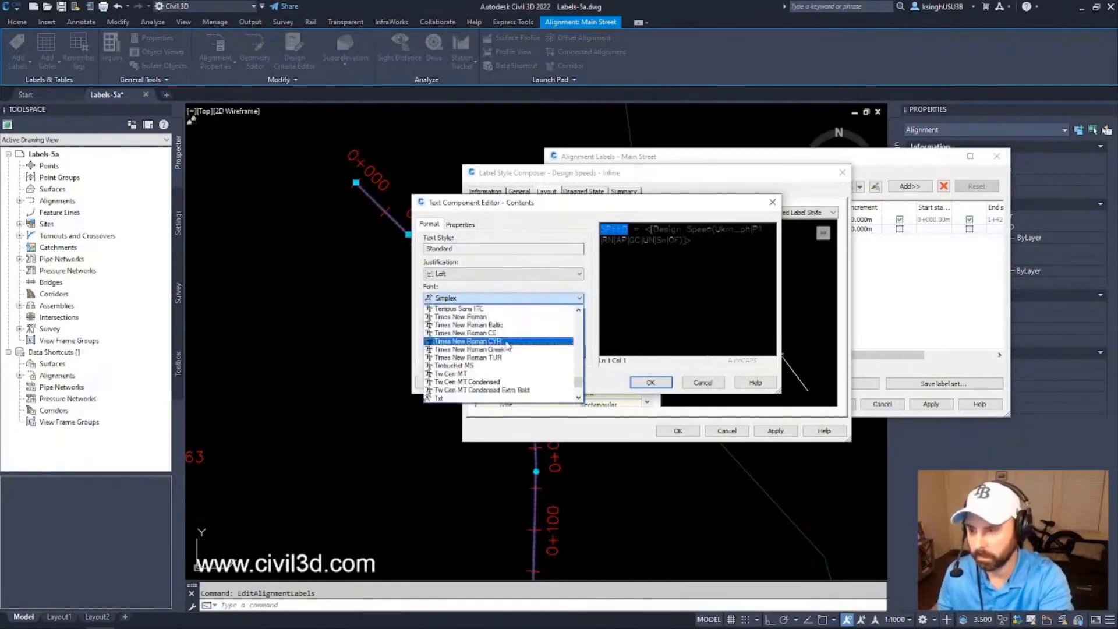
{"action": "left_click", "coordinate": [489, 318]}
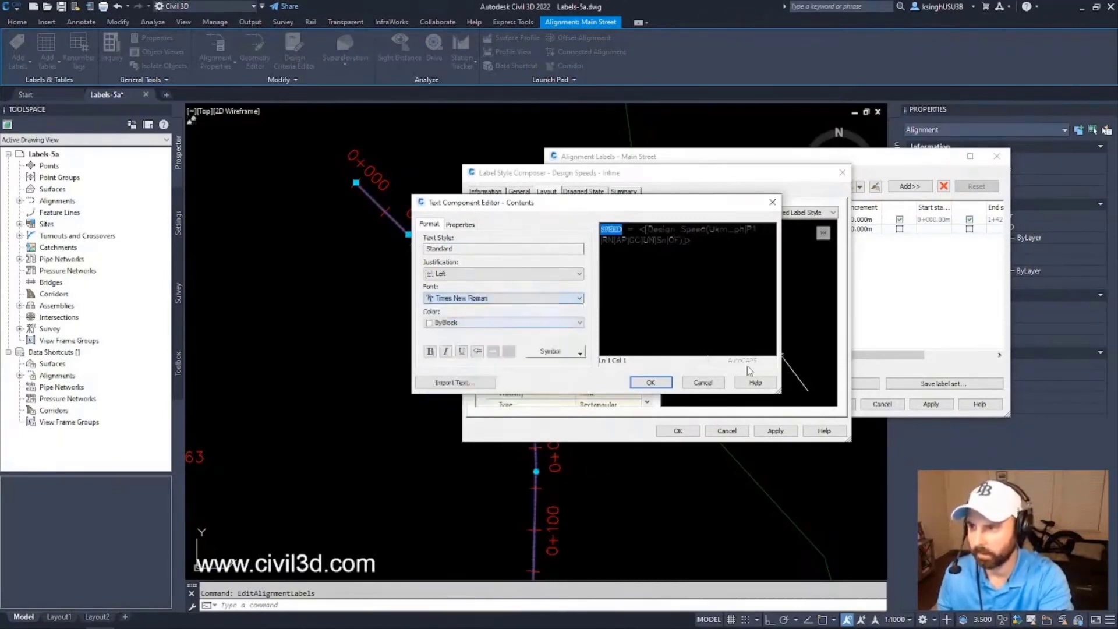
{"action": "left_click", "coordinate": [694, 249]}
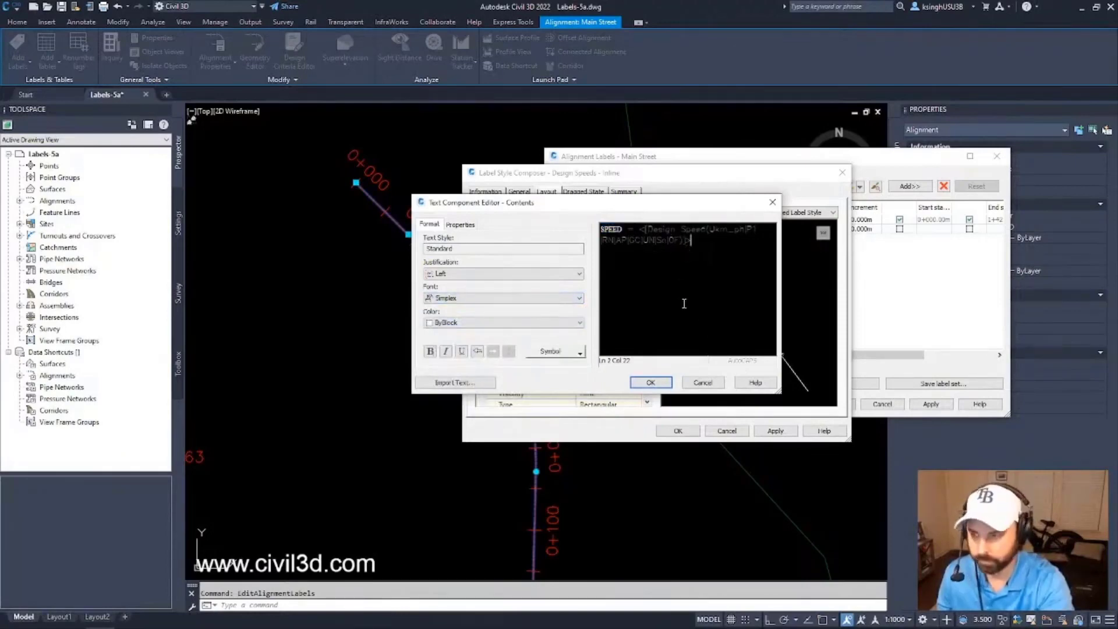
{"action": "left_click", "coordinate": [662, 382]}
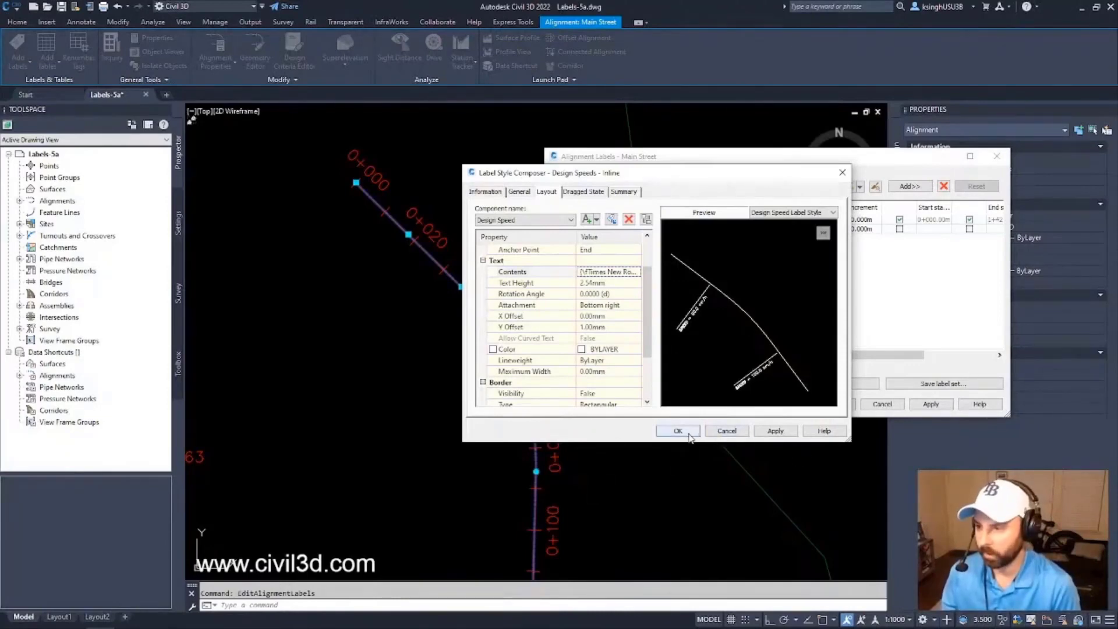
{"action": "left_click", "coordinate": [688, 434]}
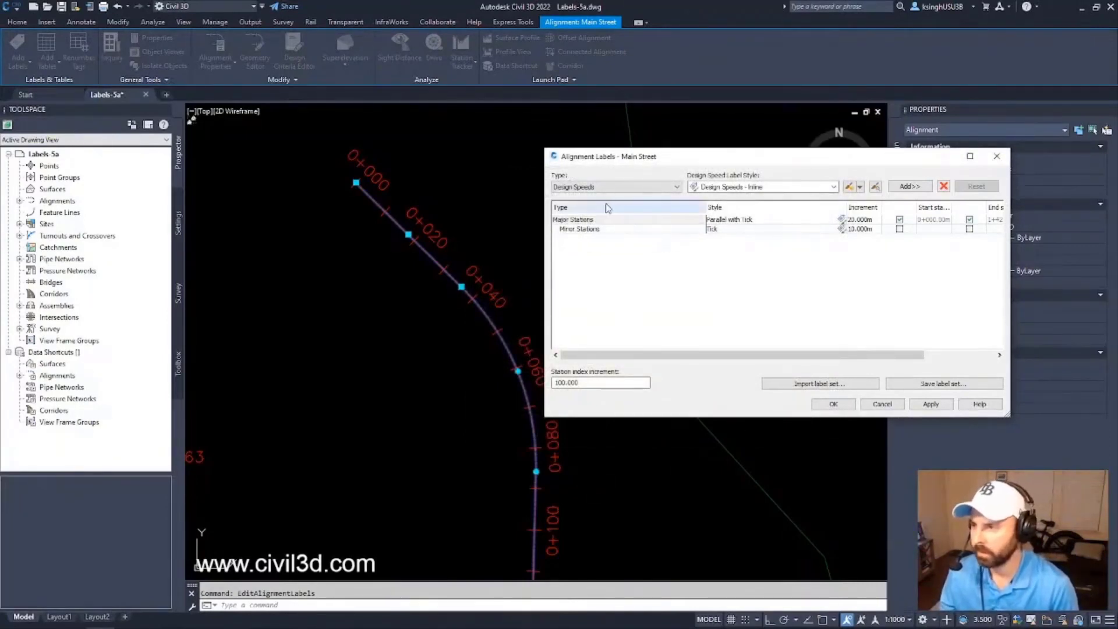
- Add Design Speeds labels in the Design Speeds - Inline style to the Main Street alignment and accept the label set
{"action": "left_click", "coordinate": [744, 187]}
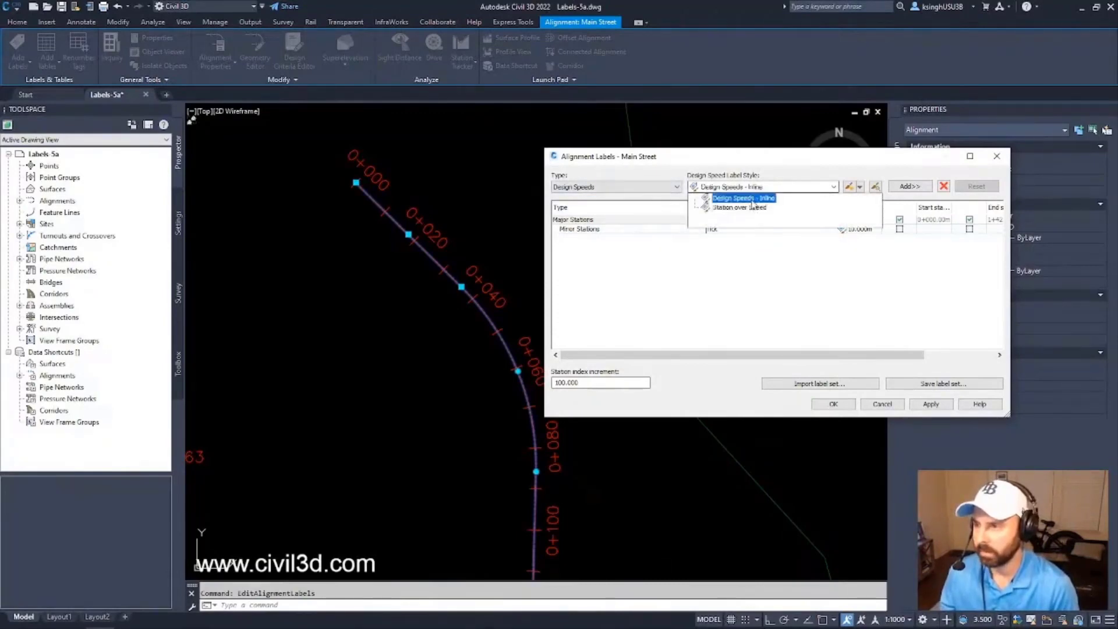
{"action": "left_click", "coordinate": [752, 200]}
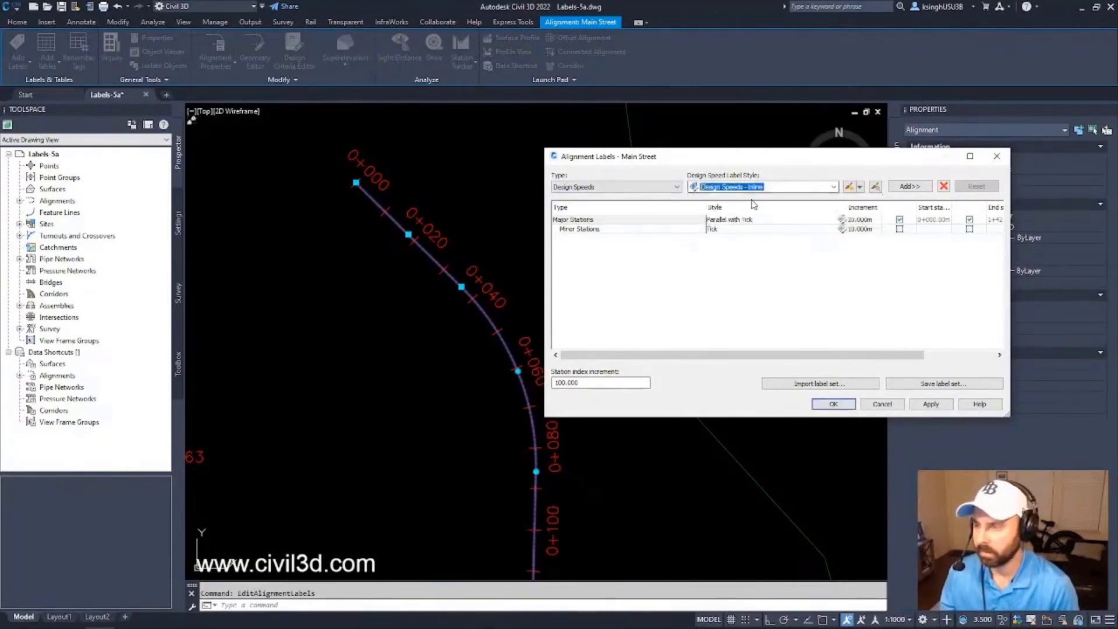
{"action": "left_click", "coordinate": [910, 188]}
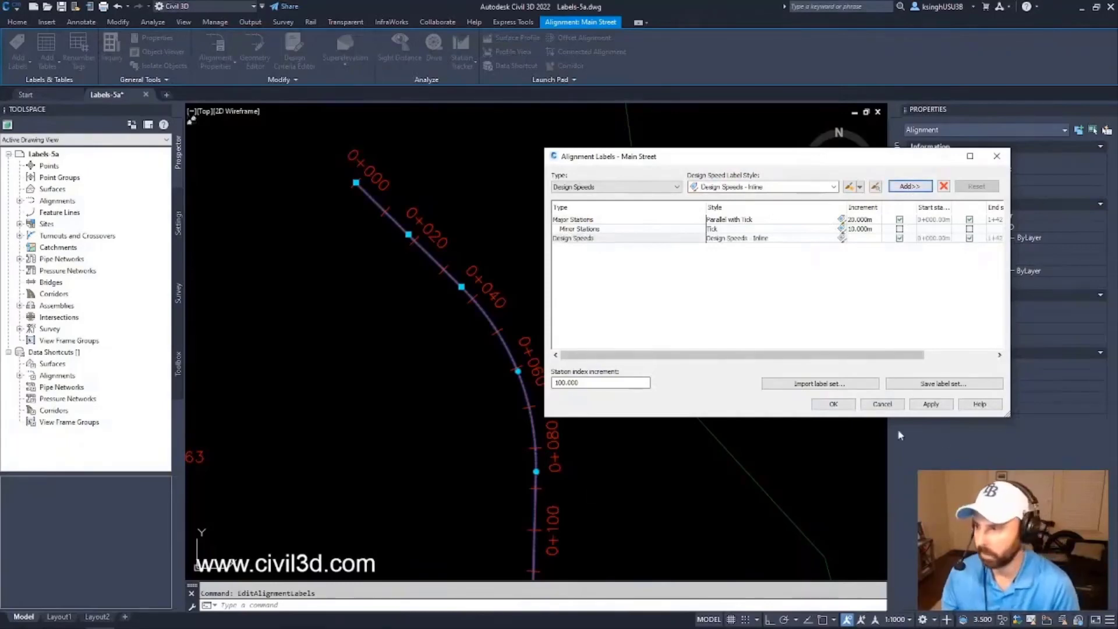
{"action": "left_click", "coordinate": [833, 403]}
{"action": "key", "text": "Escape"}
- Examine the design speed labels along the Main Street alignment, checking their text, font and placement at each speed change
{"action": "scroll", "coordinate": [446, 282], "scroll_direction": "down", "scroll_amount": 3}
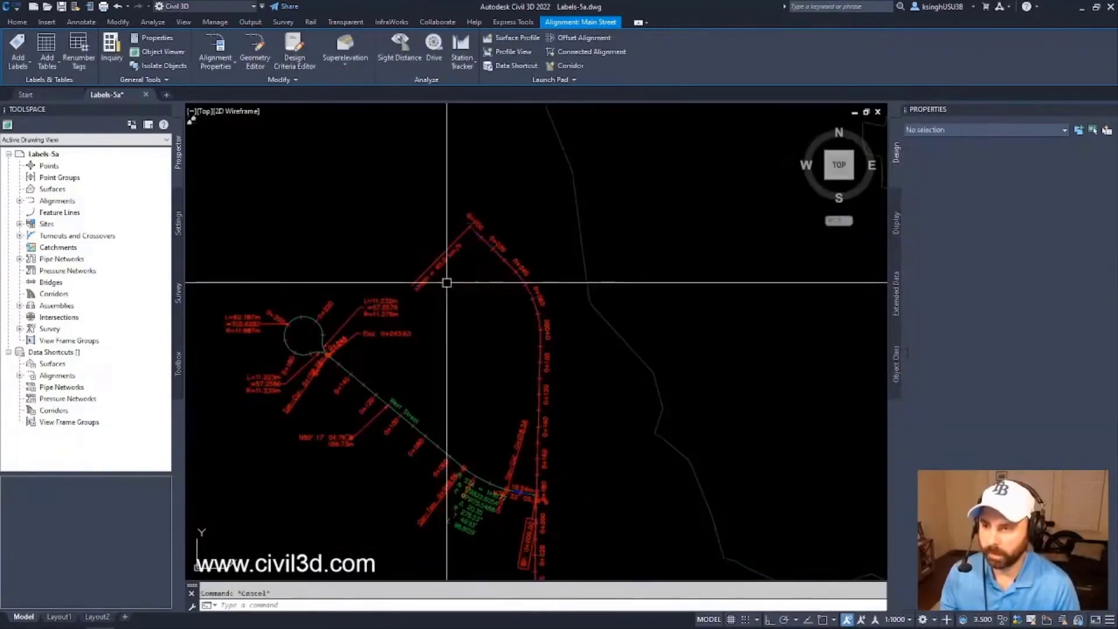
{"action": "scroll", "coordinate": [447, 282], "scroll_direction": "up", "scroll_amount": 5}
{"action": "left_click", "coordinate": [432, 244]}
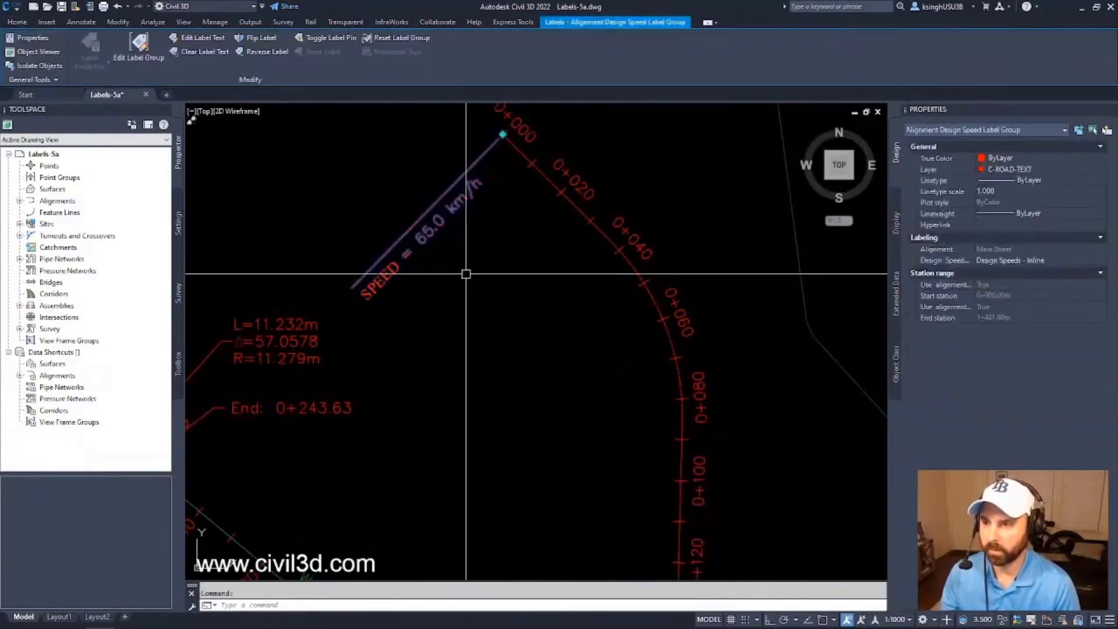
{"action": "scroll", "coordinate": [444, 281], "scroll_direction": "down", "scroll_amount": 6}
{"action": "key", "text": "Escape"}
{"action": "middle_click_drag", "start_coordinate": [532, 411], "coordinate": [546, 333]}
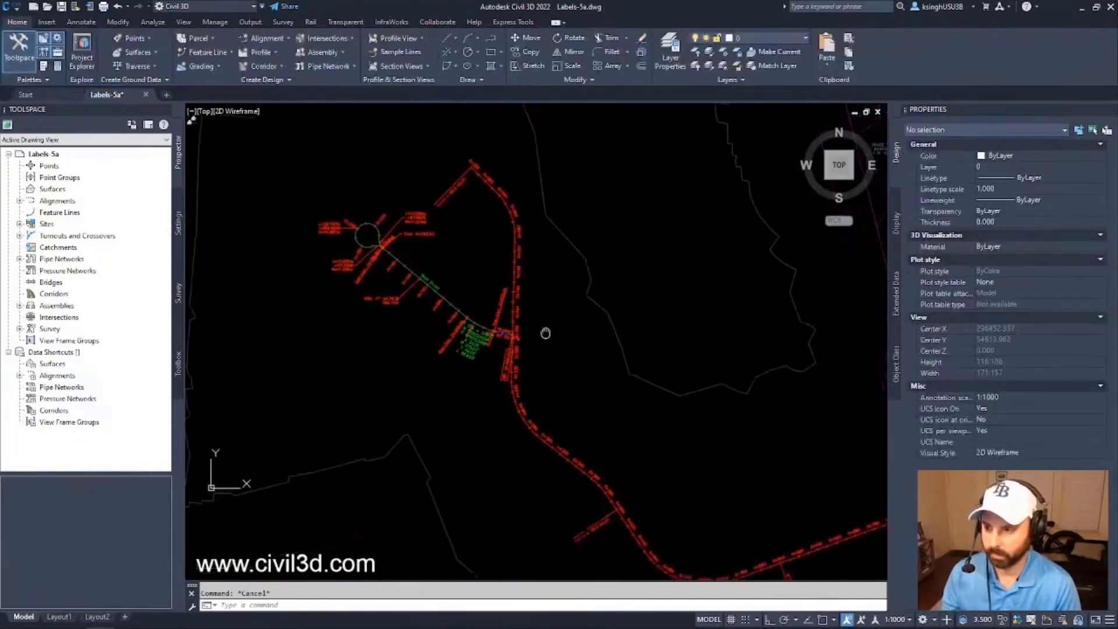
{"action": "scroll", "coordinate": [545, 333], "scroll_direction": "up", "scroll_amount": 8}
{"action": "middle_click_drag", "start_coordinate": [572, 419], "coordinate": [571, 287]}
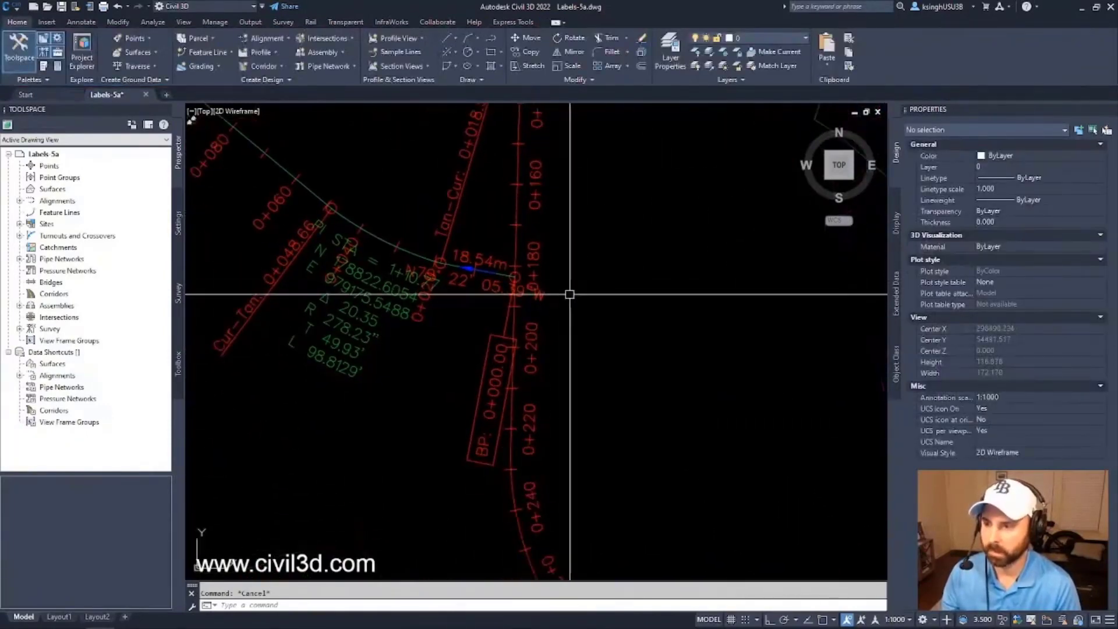
{"action": "scroll", "coordinate": [570, 295], "scroll_direction": "down", "scroll_amount": 6}
{"action": "middle_click_drag", "start_coordinate": [651, 403], "coordinate": [598, 347]}
{"action": "scroll", "coordinate": [611, 407], "scroll_direction": "up", "scroll_amount": 6}
{"action": "middle_click_drag", "start_coordinate": [648, 434], "coordinate": [638, 336]}
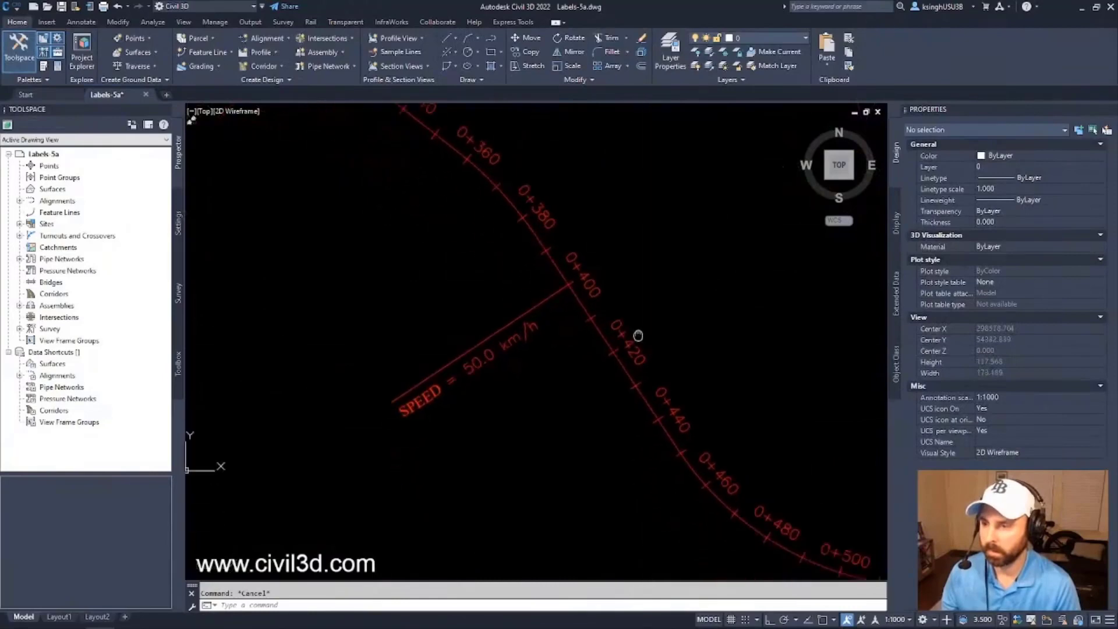
{"action": "scroll", "coordinate": [561, 336], "scroll_direction": "down", "scroll_amount": 3}
{"action": "left_click", "coordinate": [562, 337]}
{"action": "scroll", "coordinate": [562, 357], "scroll_direction": "down", "scroll_amount": 3}
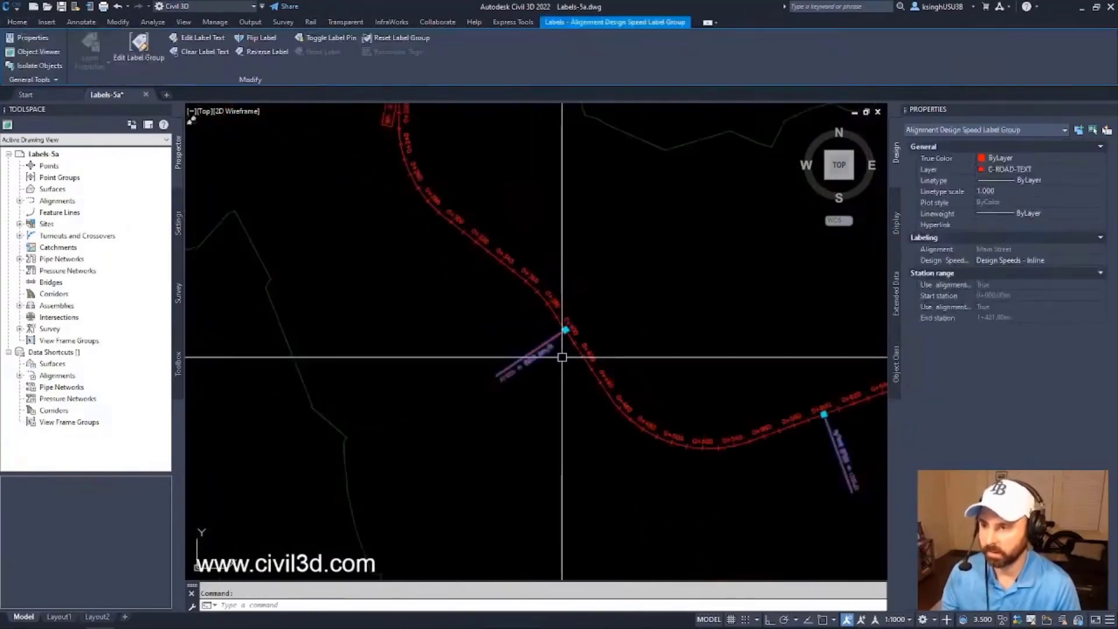
{"action": "scroll", "coordinate": [568, 365], "scroll_direction": "down", "scroll_amount": 4}
{"action": "middle_click_drag", "start_coordinate": [756, 380], "coordinate": [619, 452]}
{"action": "middle_click_drag", "start_coordinate": [652, 382], "coordinate": [637, 404]}
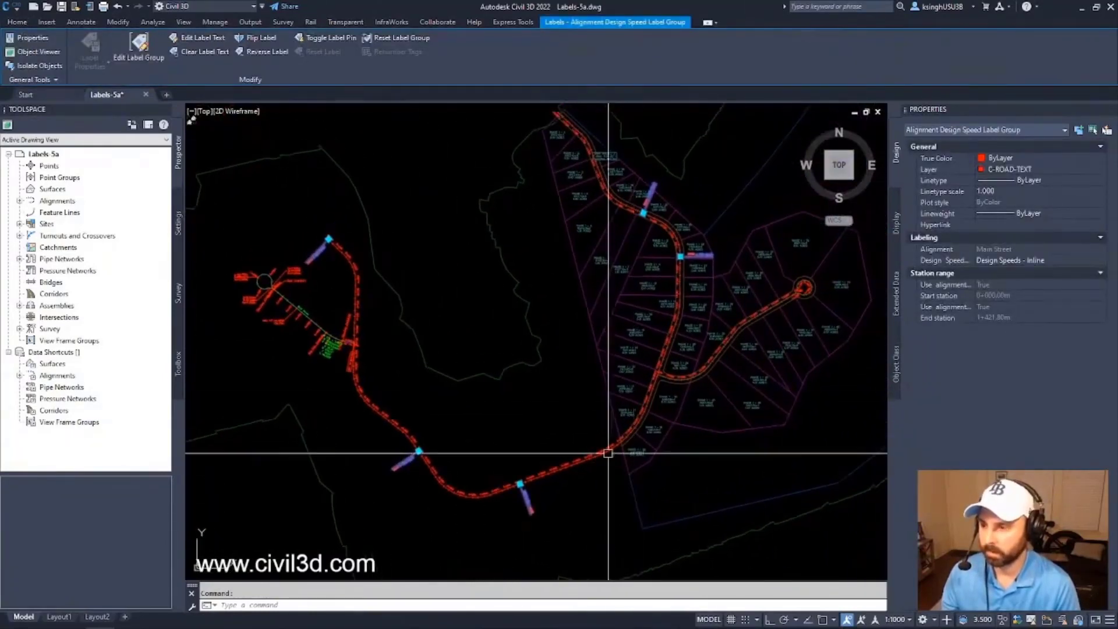
{"action": "scroll", "coordinate": [717, 247], "scroll_direction": "up", "scroll_amount": 8}
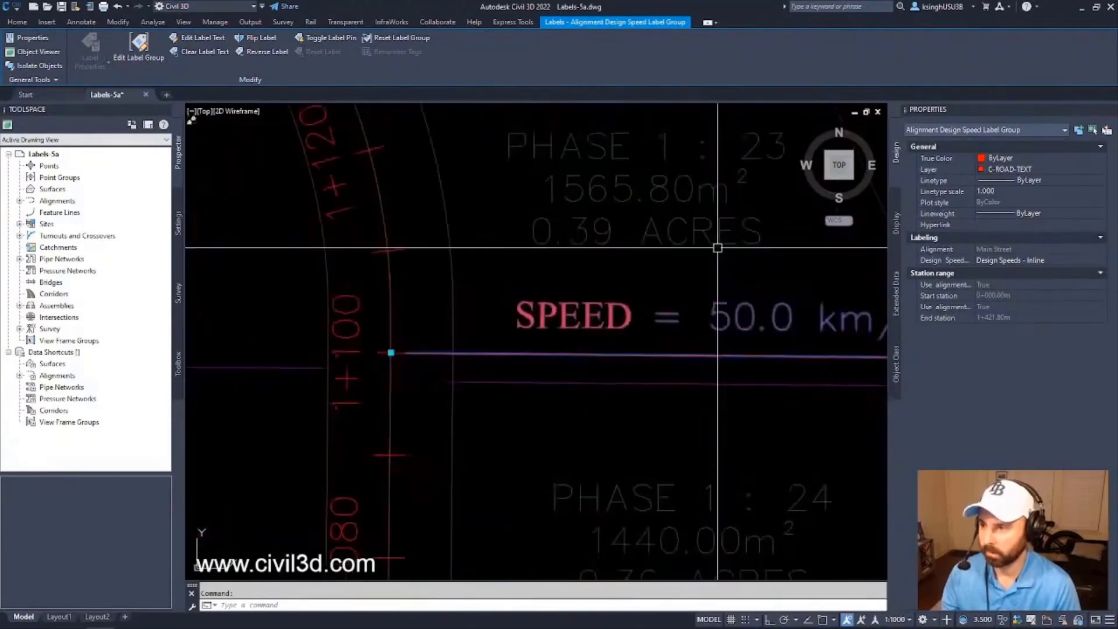
{"action": "scroll", "coordinate": [718, 247], "scroll_direction": "down", "scroll_amount": 10}
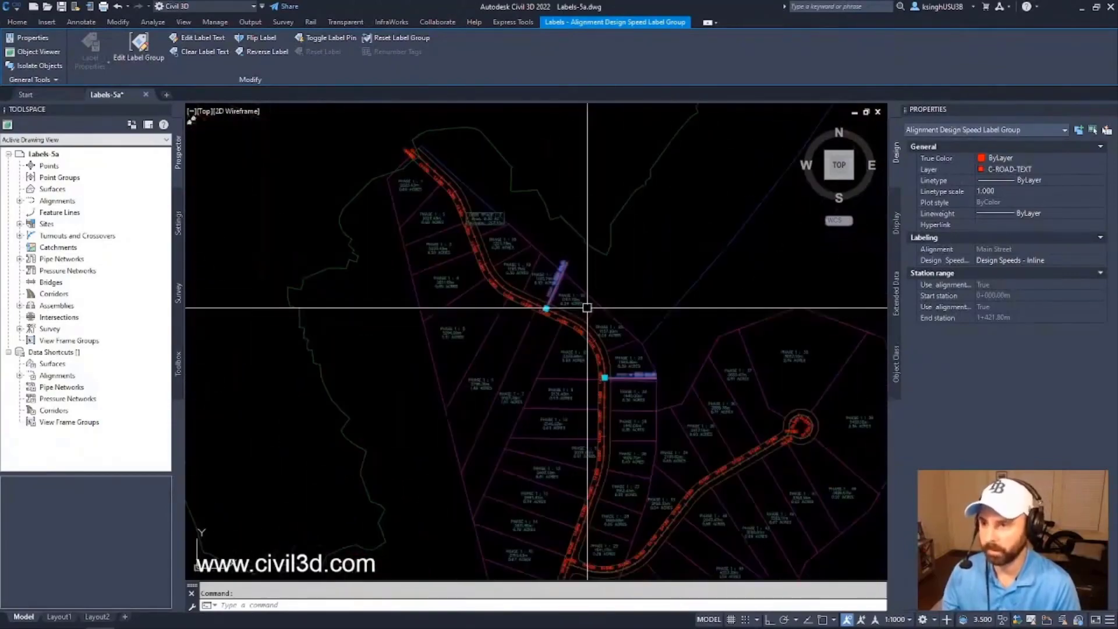